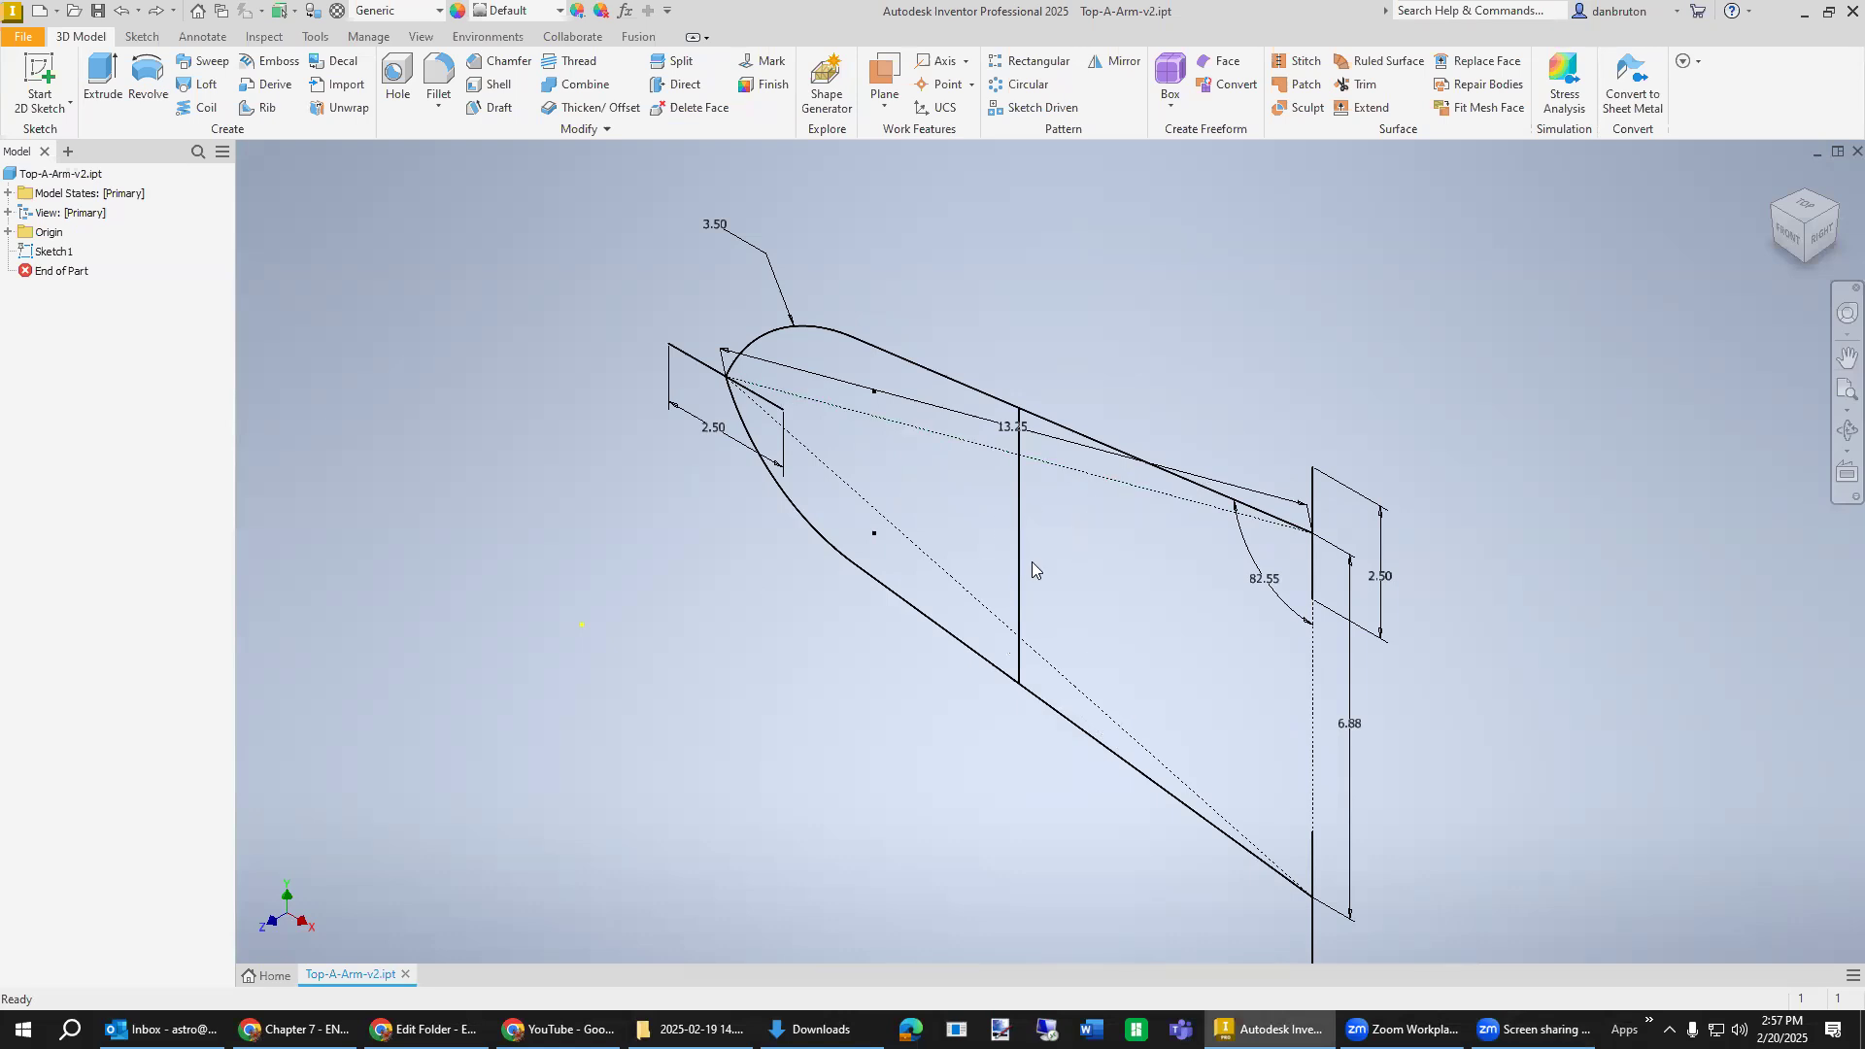
Create a work plane normal to the arm's upper slanted line, through that line's endpoint on the 2.50 vertical line.
left_click(885, 107)
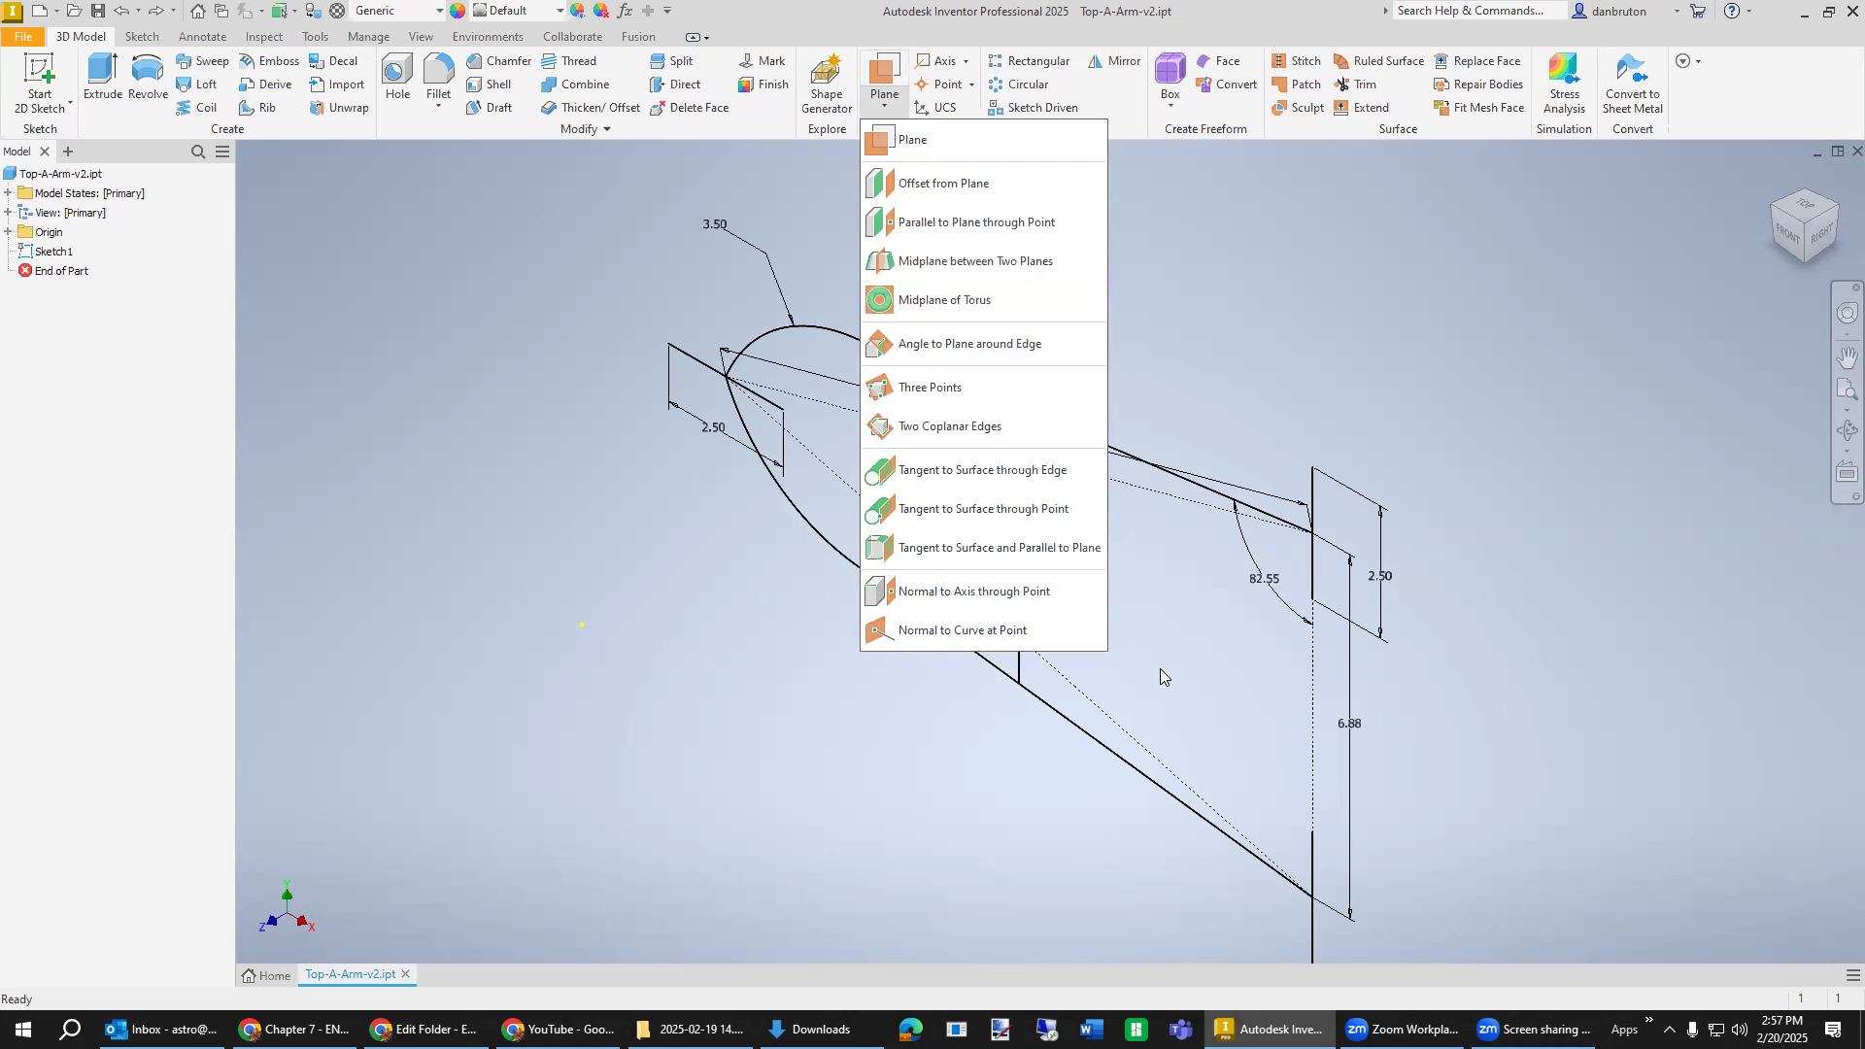
left_click(974, 632)
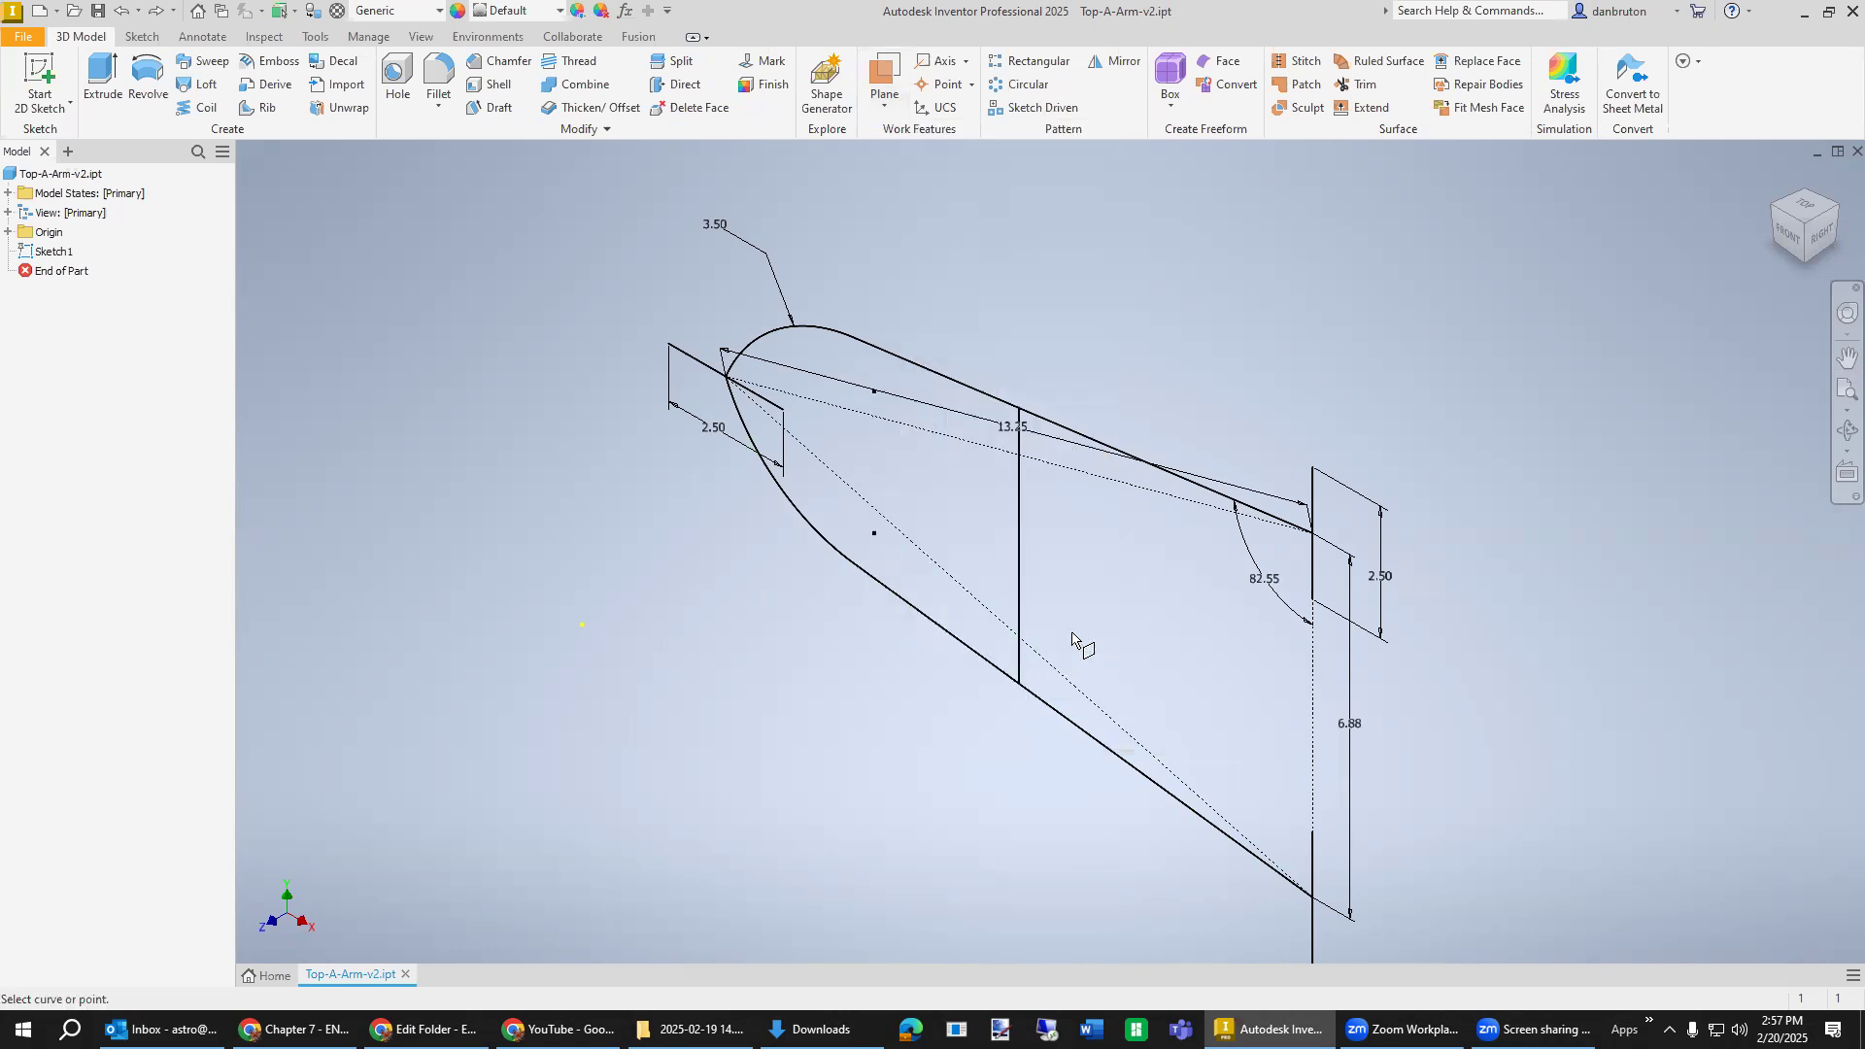
left_click(975, 397)
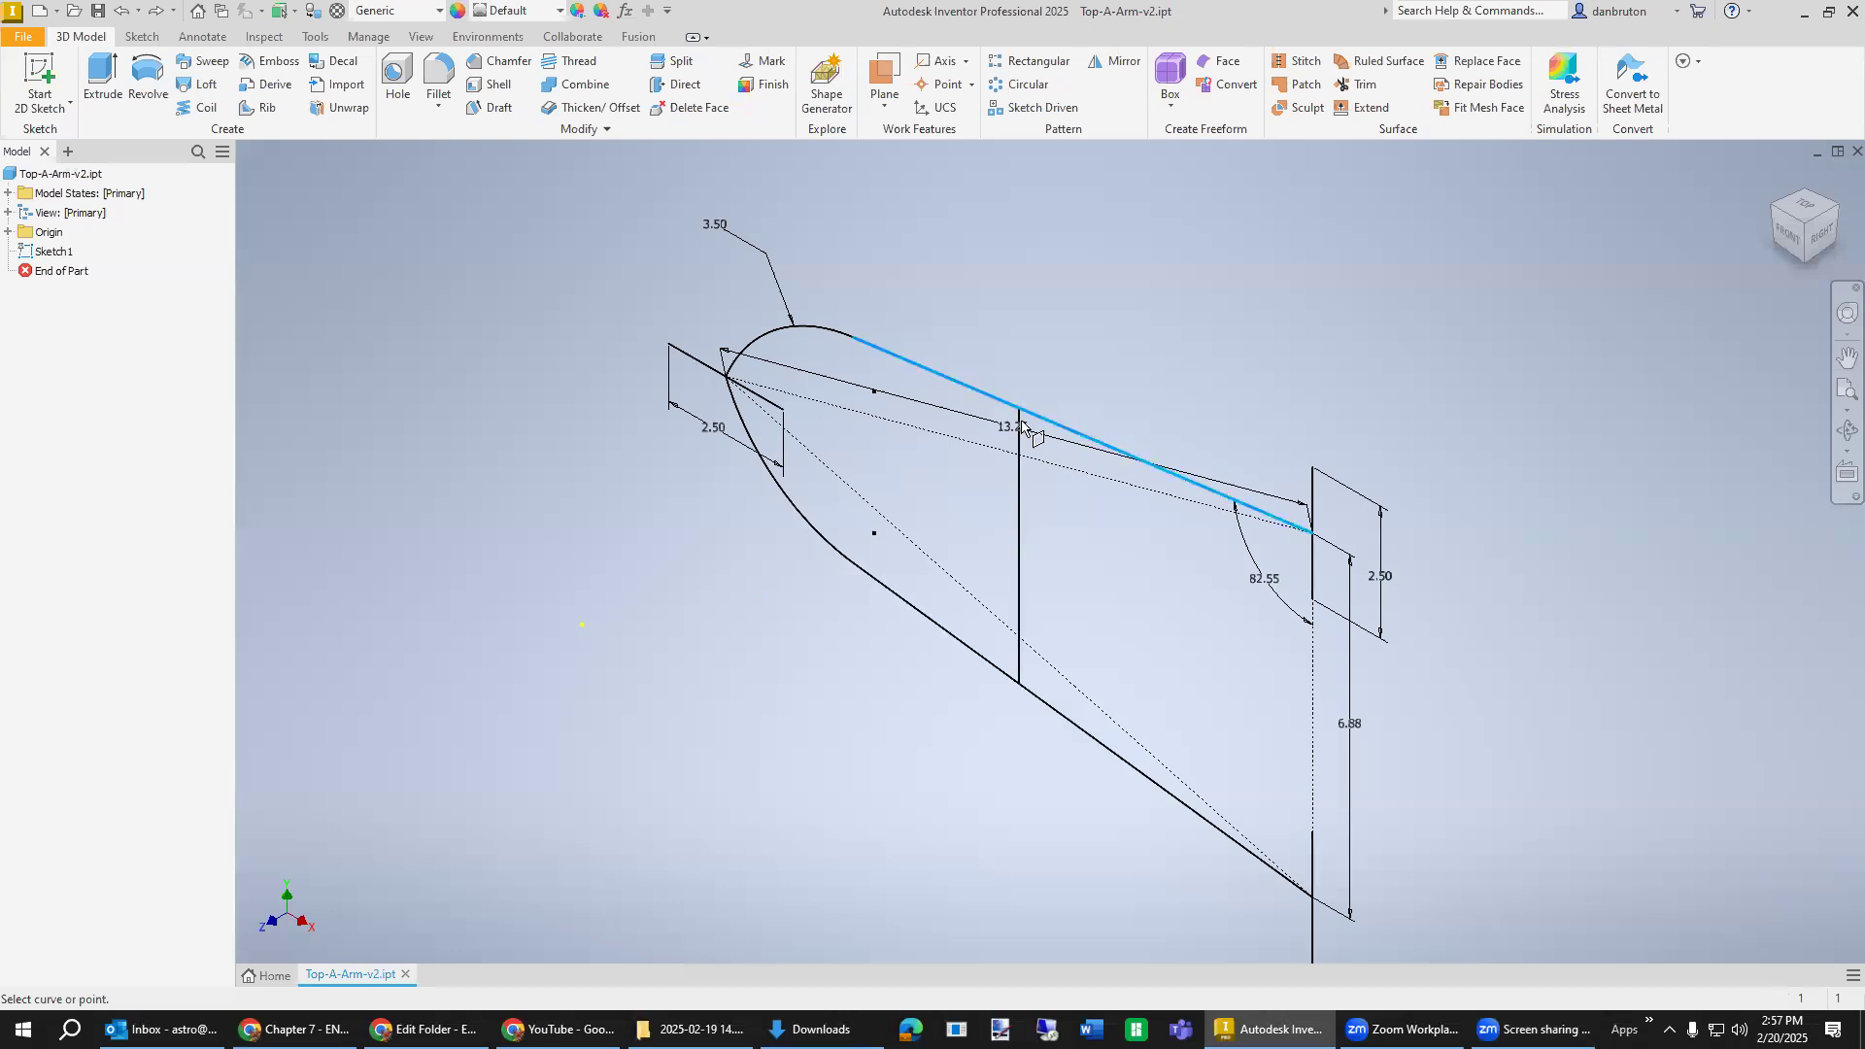
left_click(1310, 537)
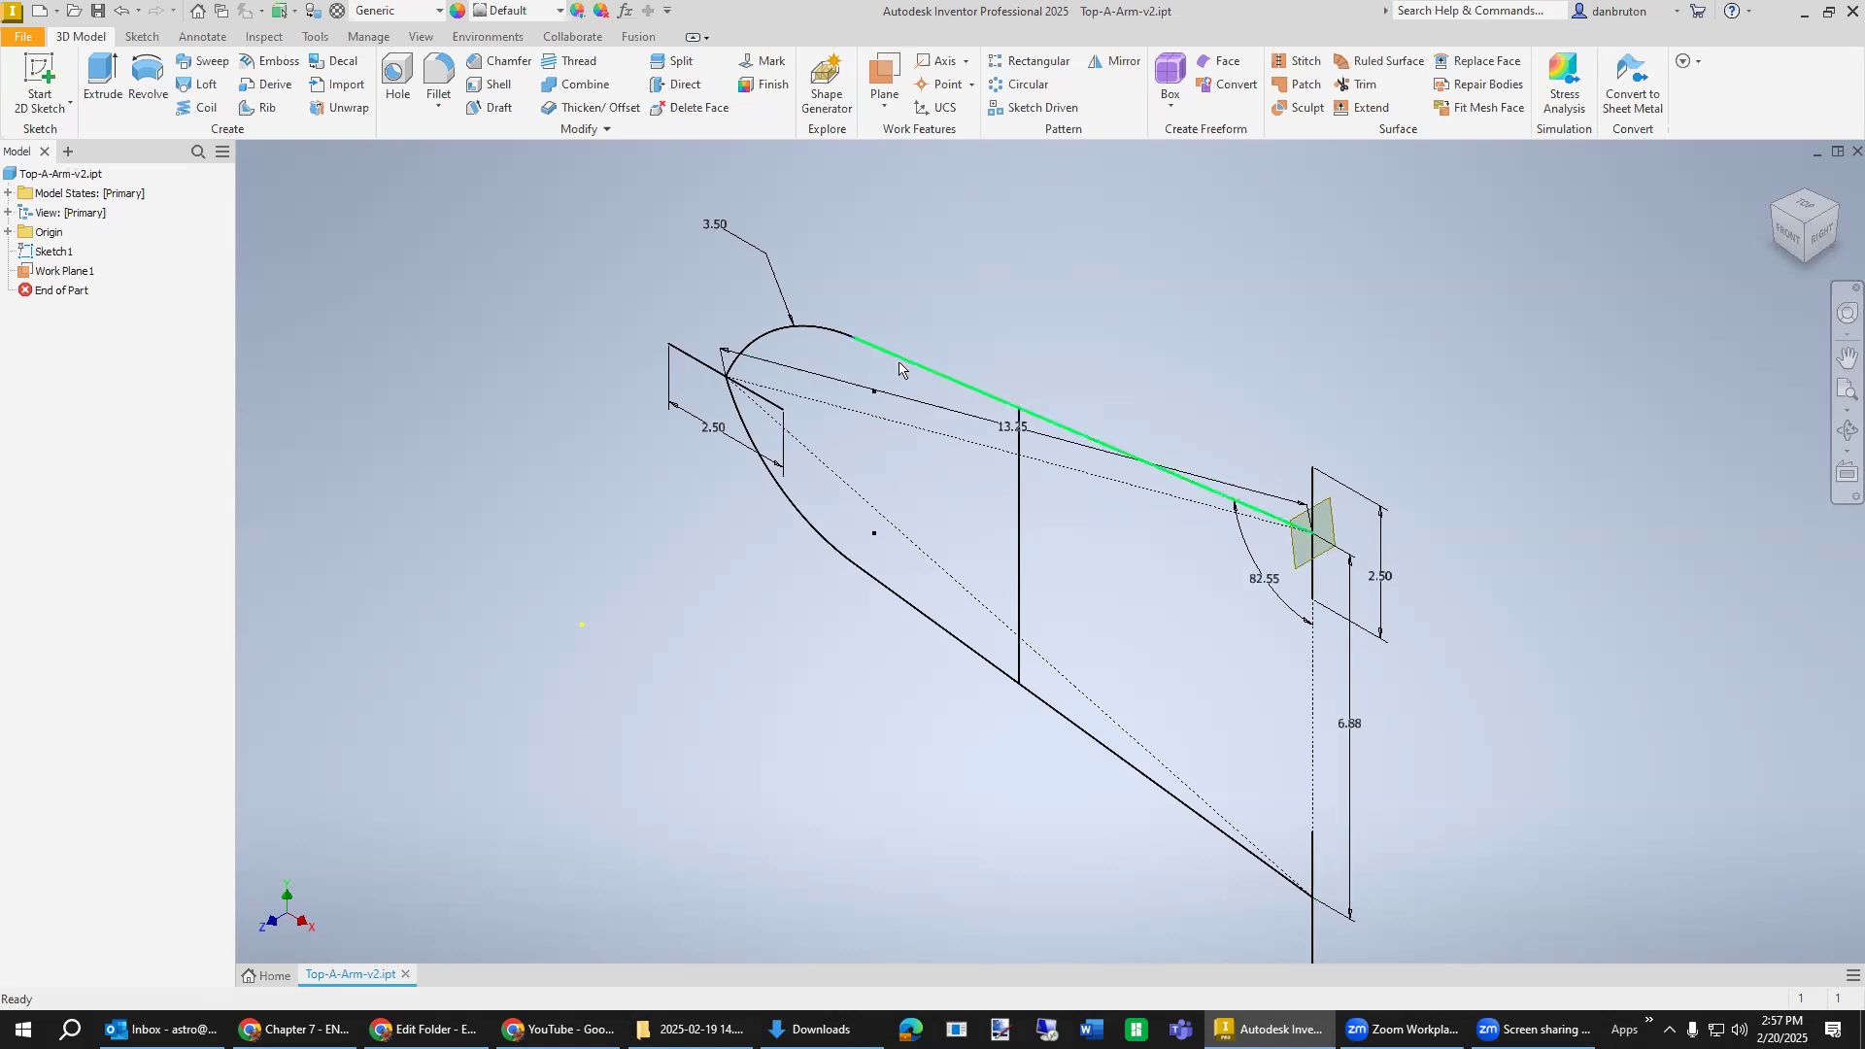
Sketch a 1 in diameter circle on the new work plane, centred on the end of the slanted line.
left_click(142, 35)
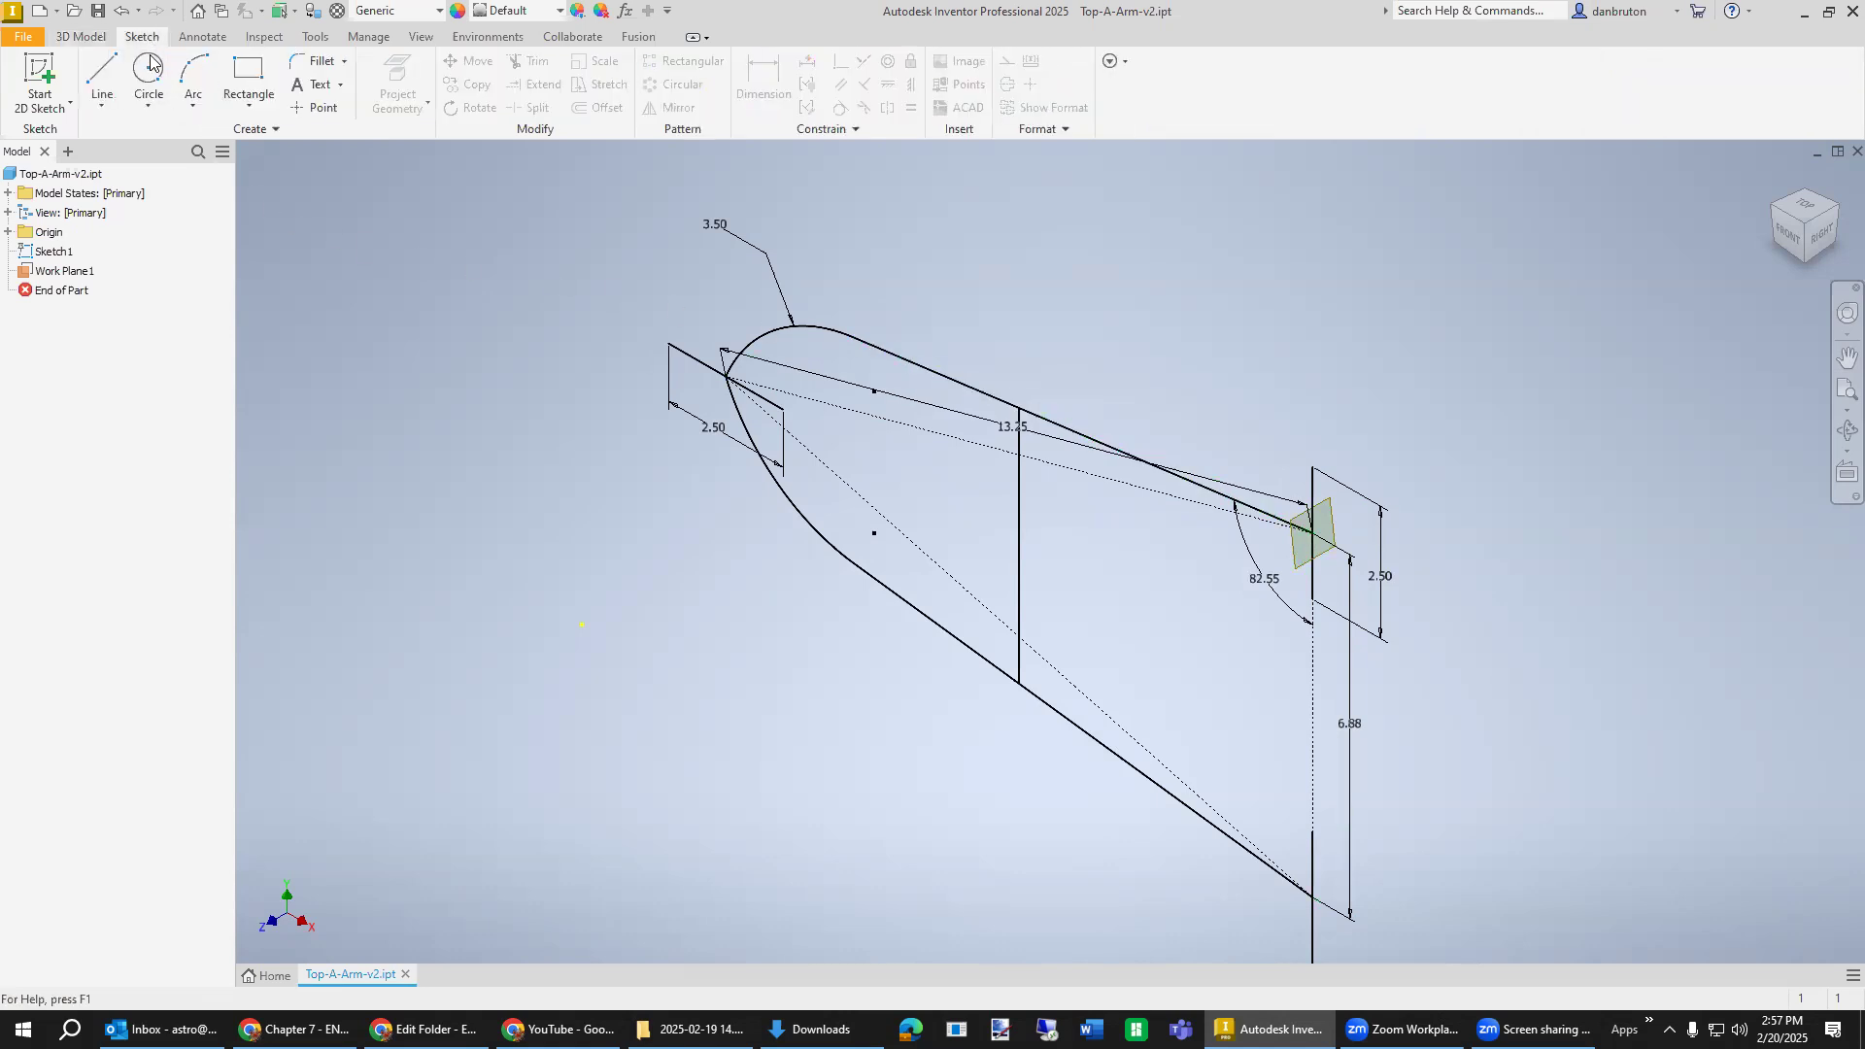
left_click(150, 84)
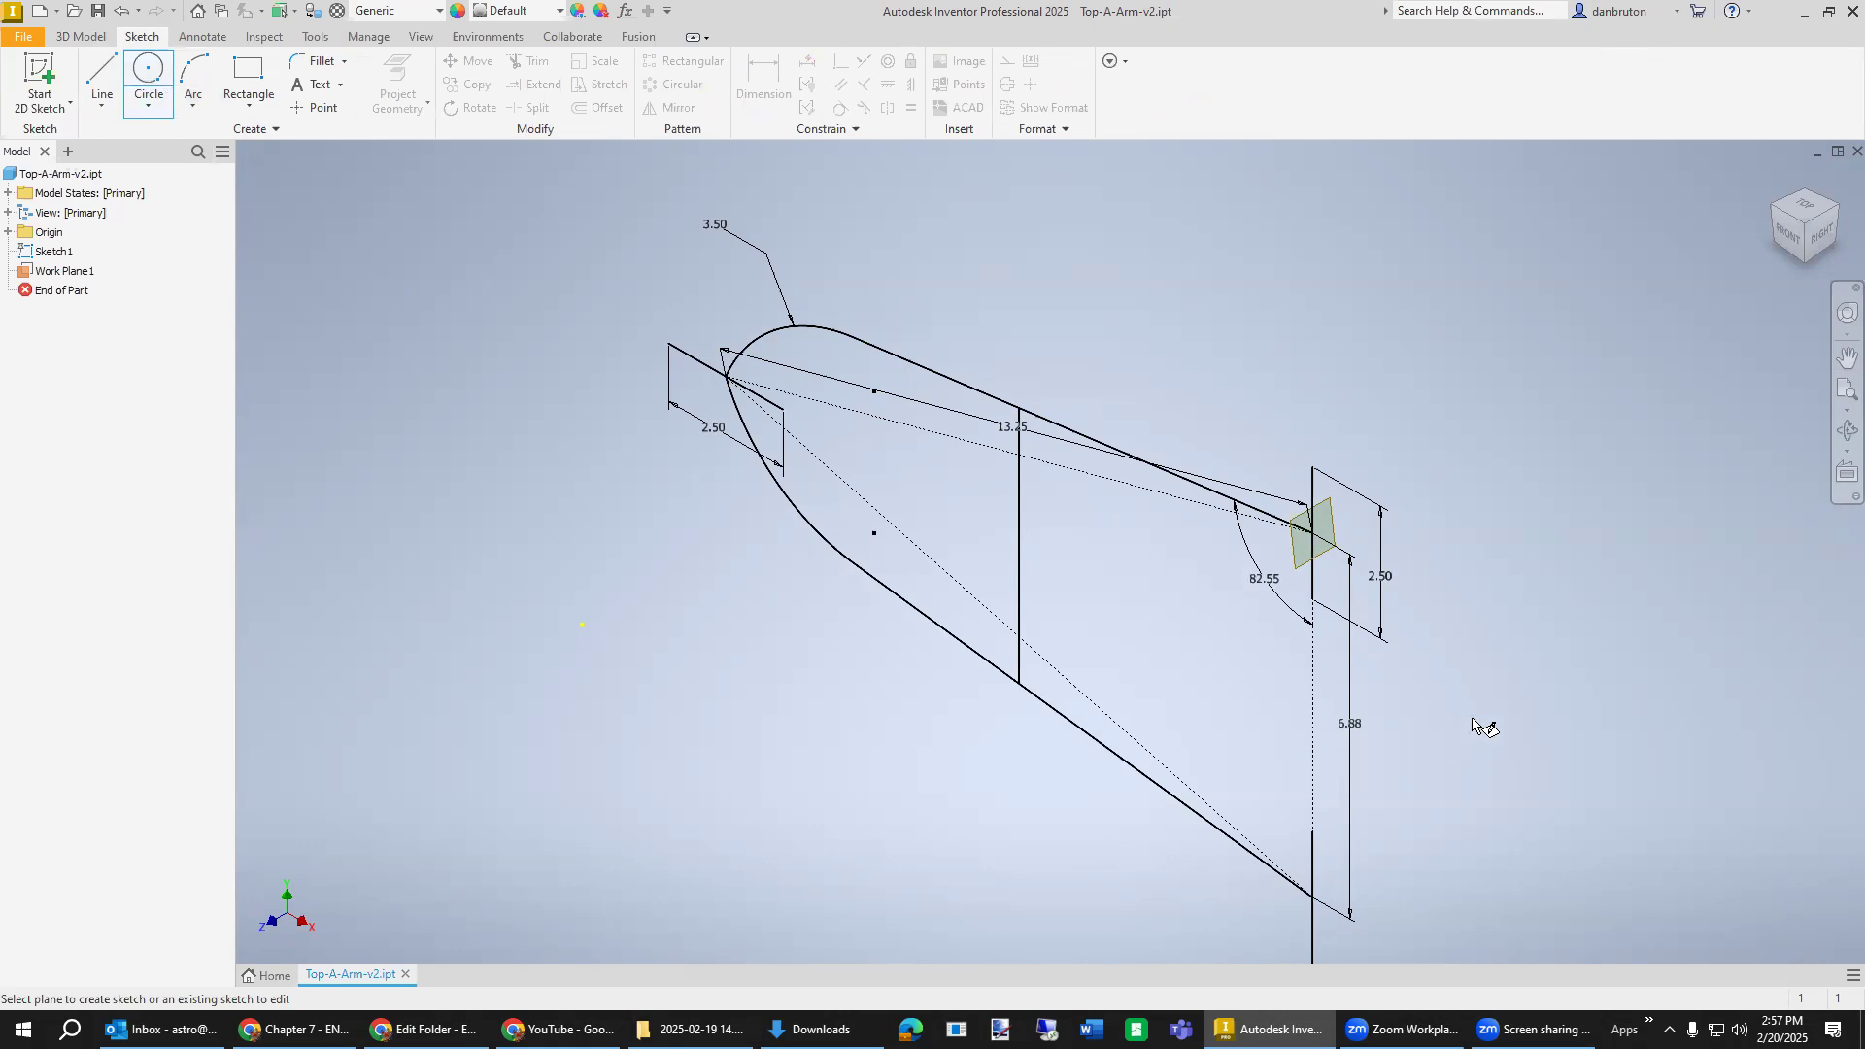
left_click(1357, 547)
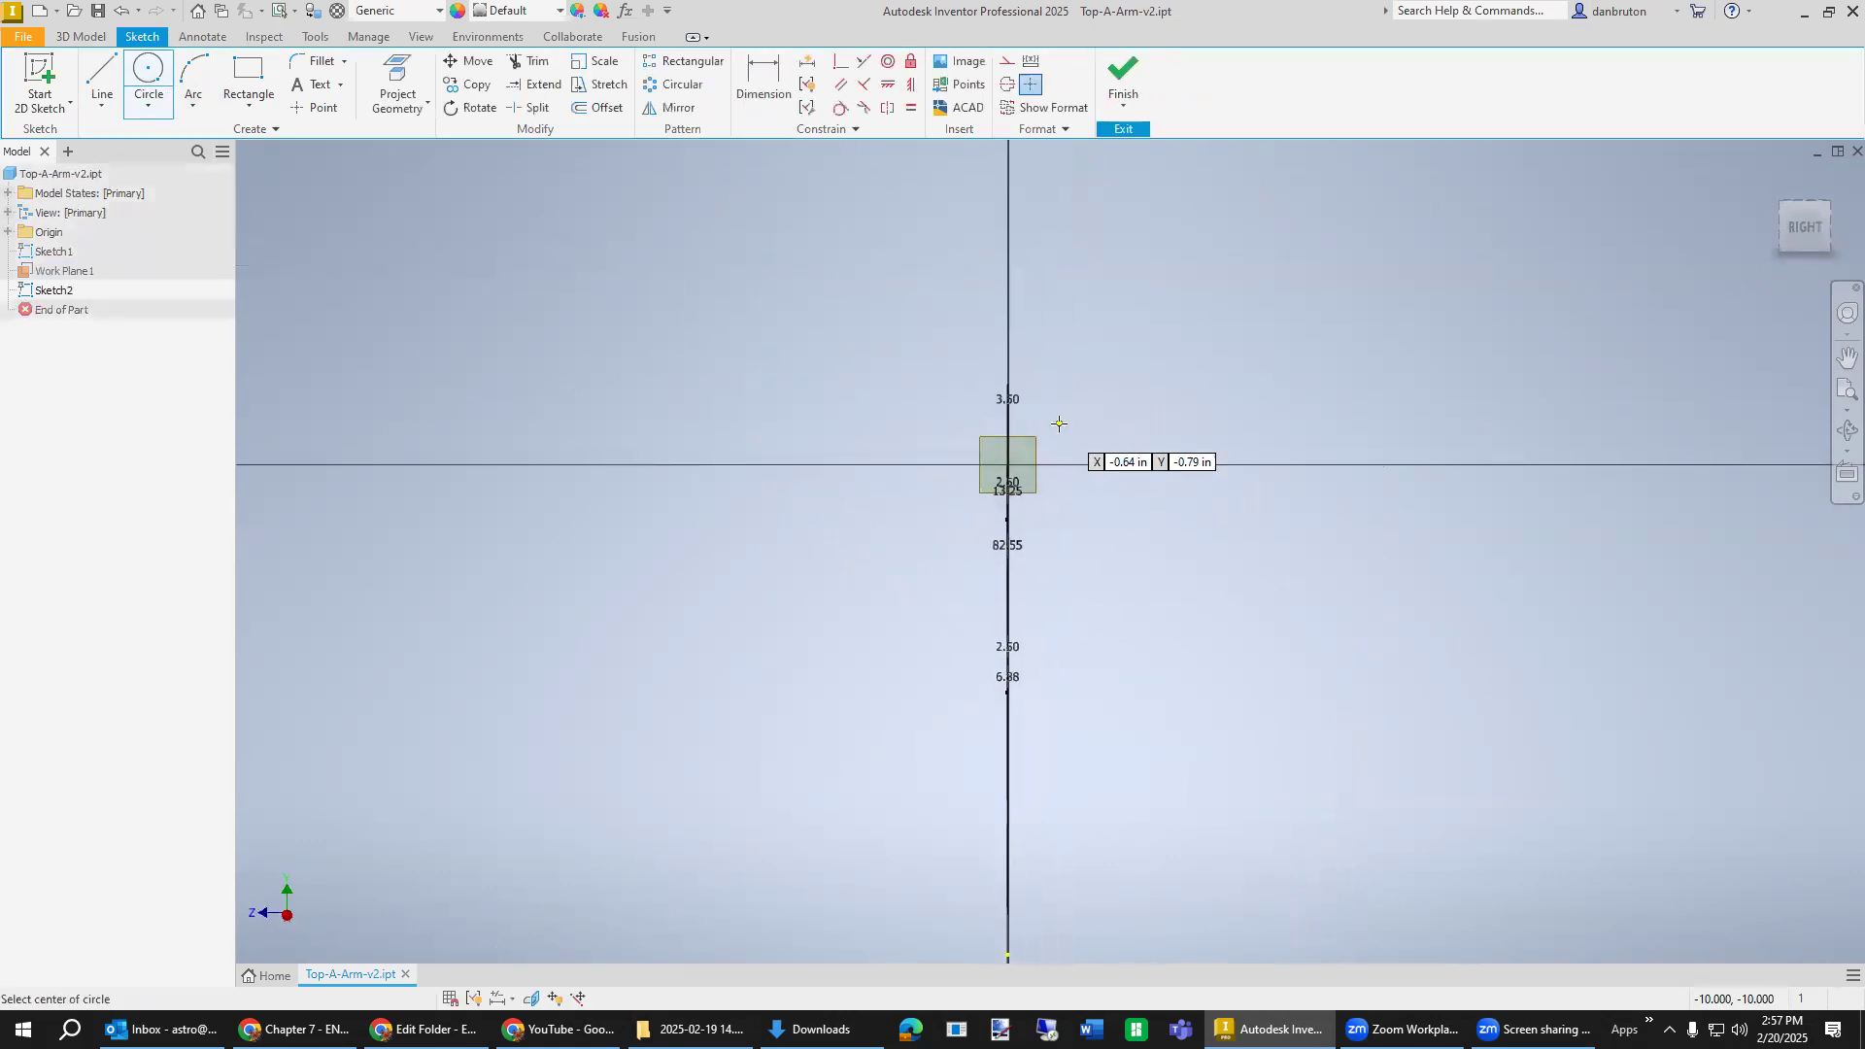
scroll(998, 466, "up", 3)
scroll(998, 466, "down", 6)
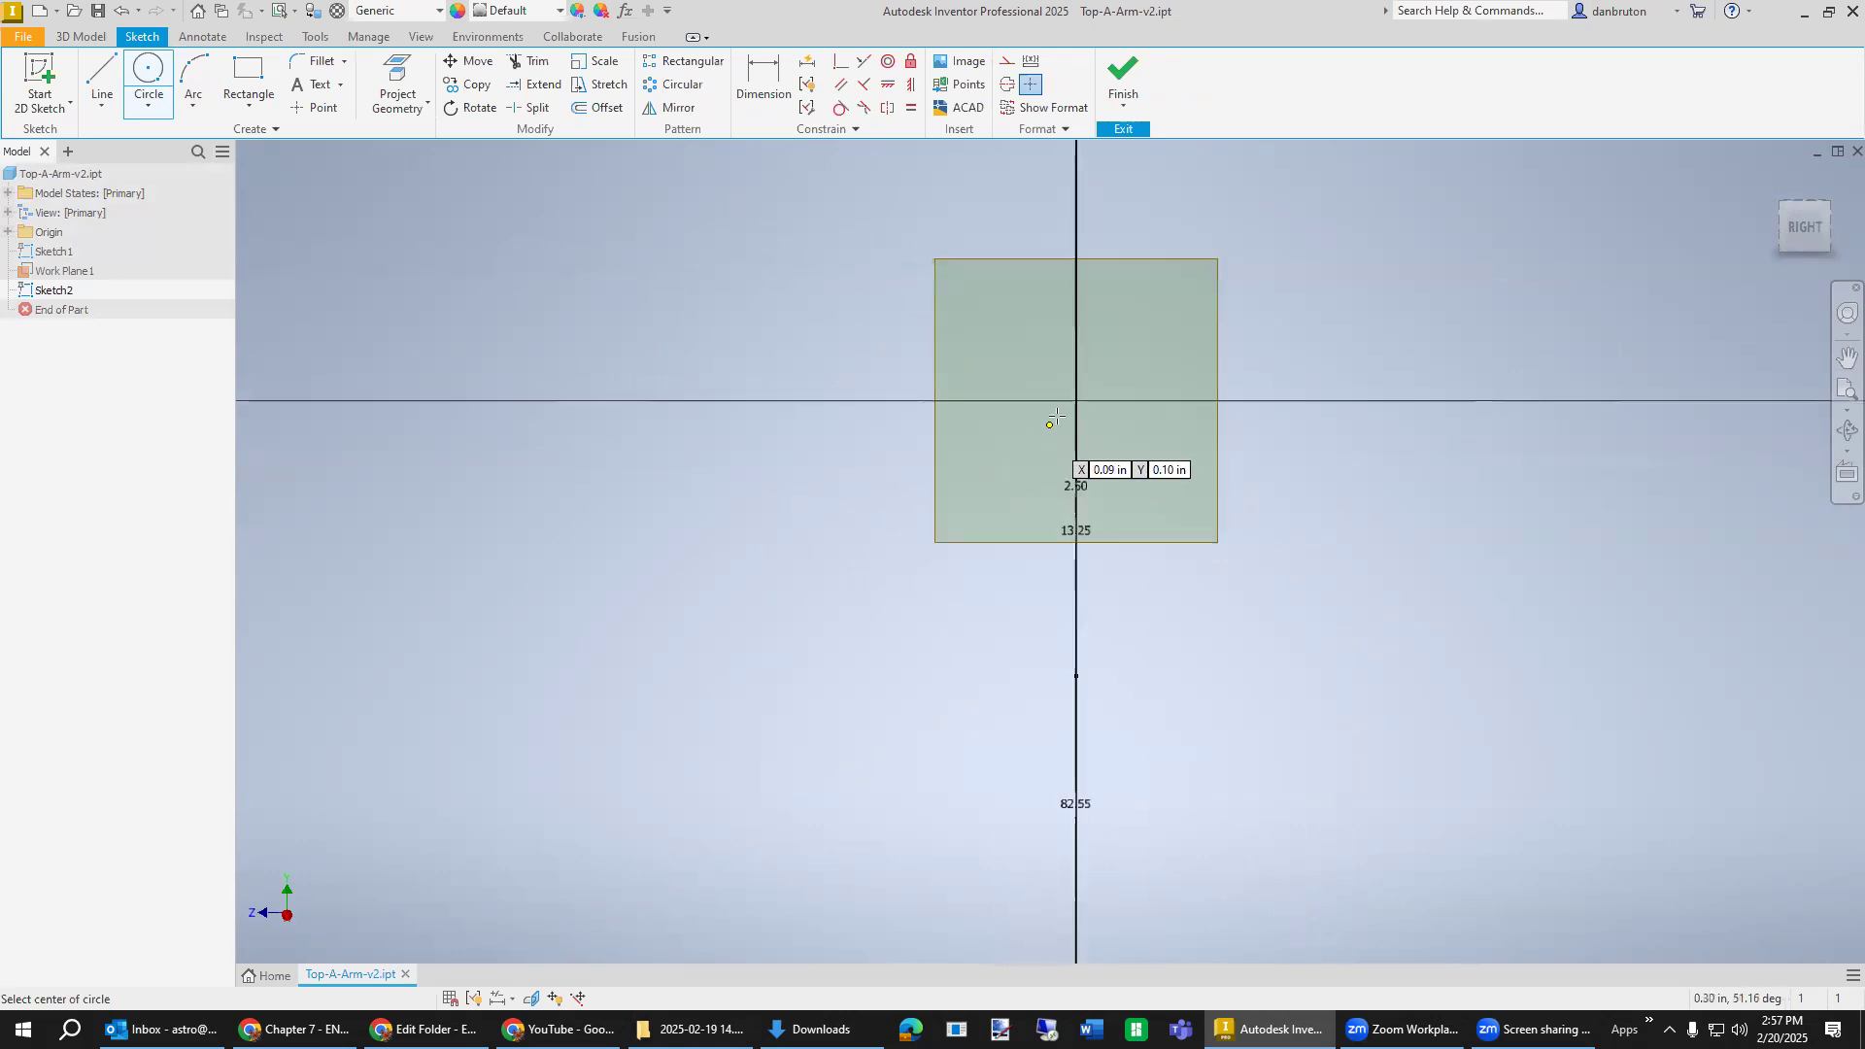
left_click(1075, 398)
type("1")
key("Return")
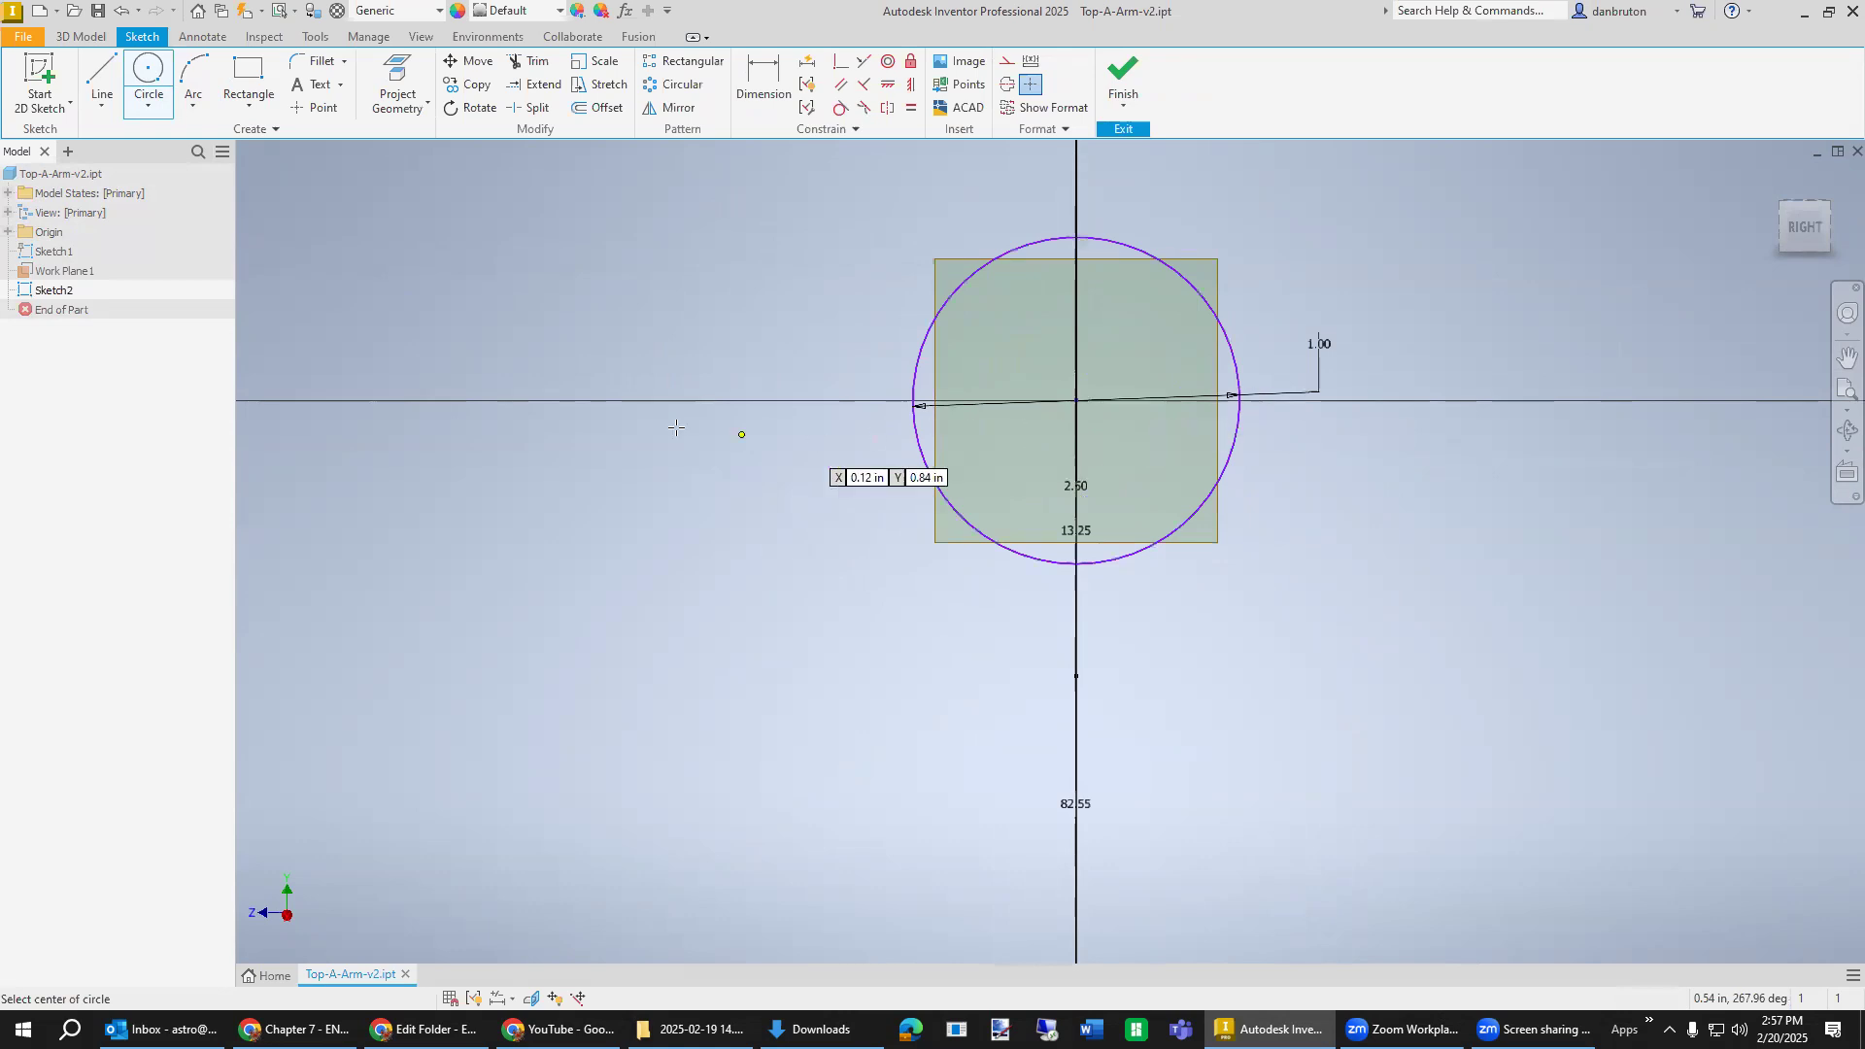
Add a smaller concentric circle inside the first and set the gap between the two circles to 0.12 in.
left_click(1075, 399)
left_click(985, 316)
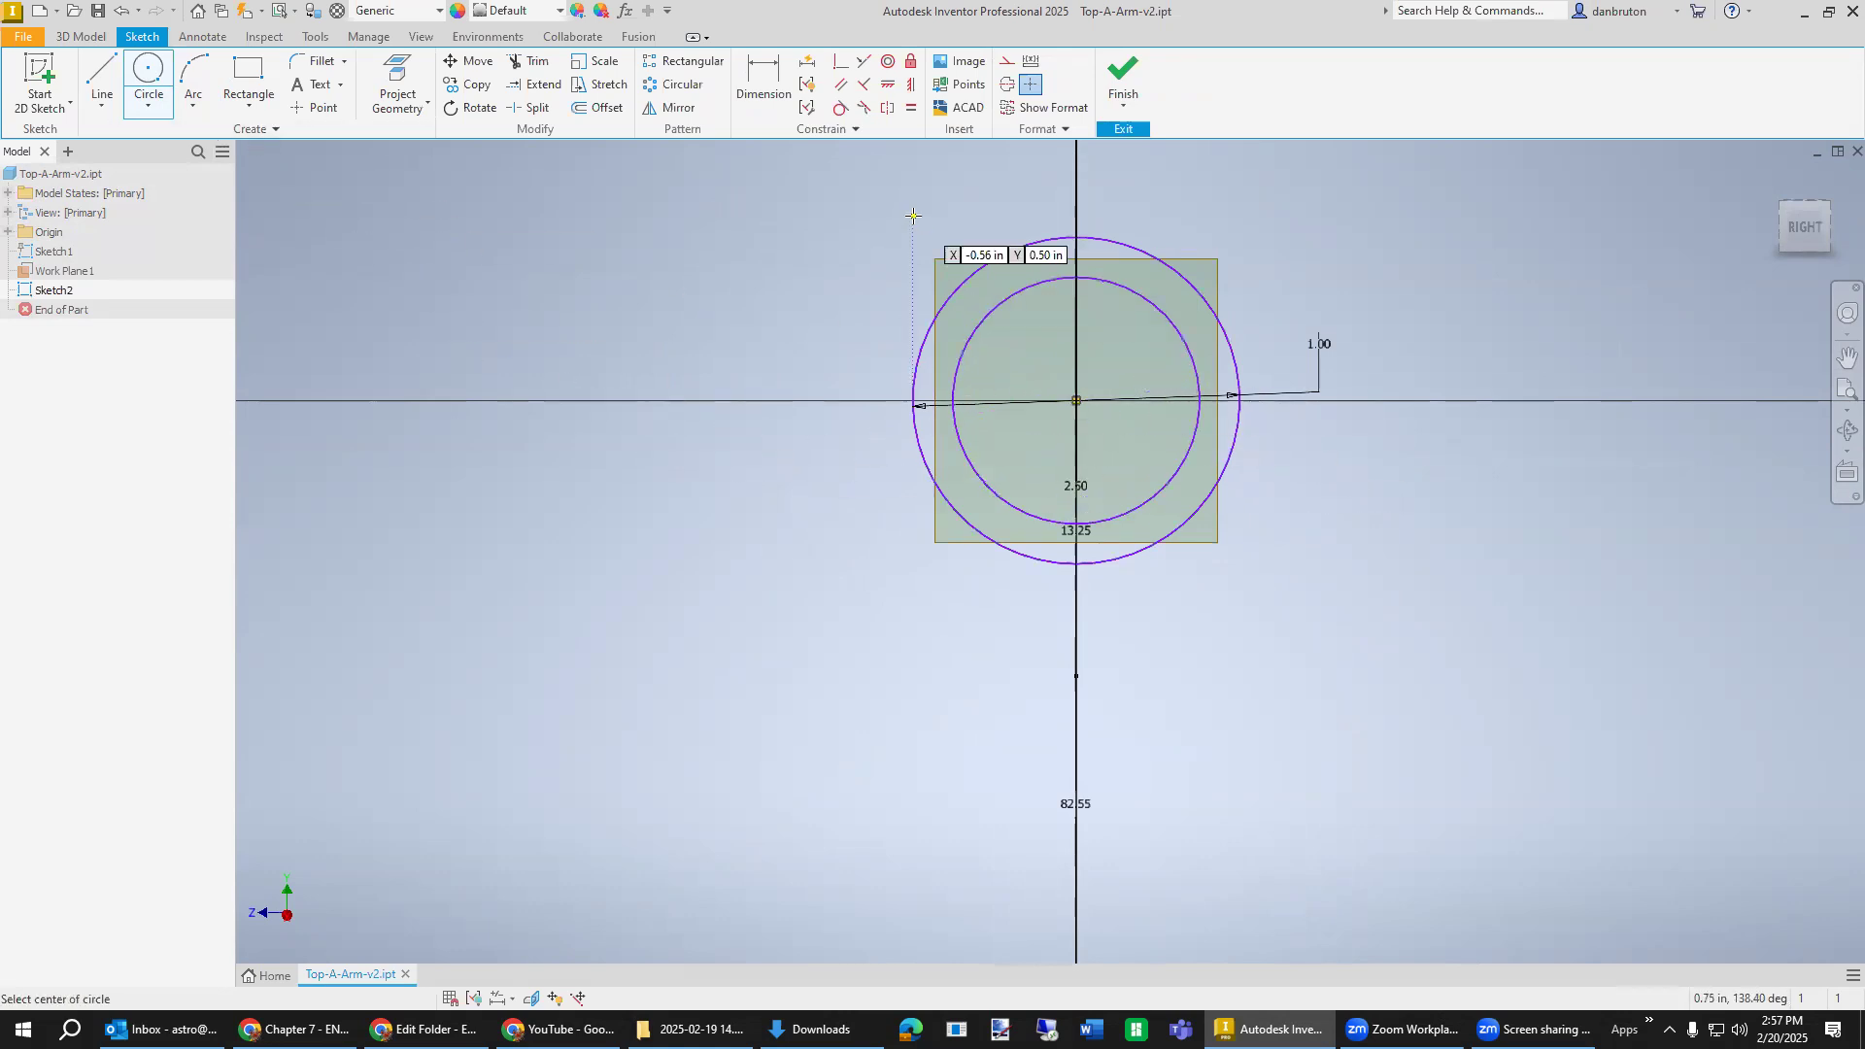
left_click(765, 89)
left_click(1183, 464)
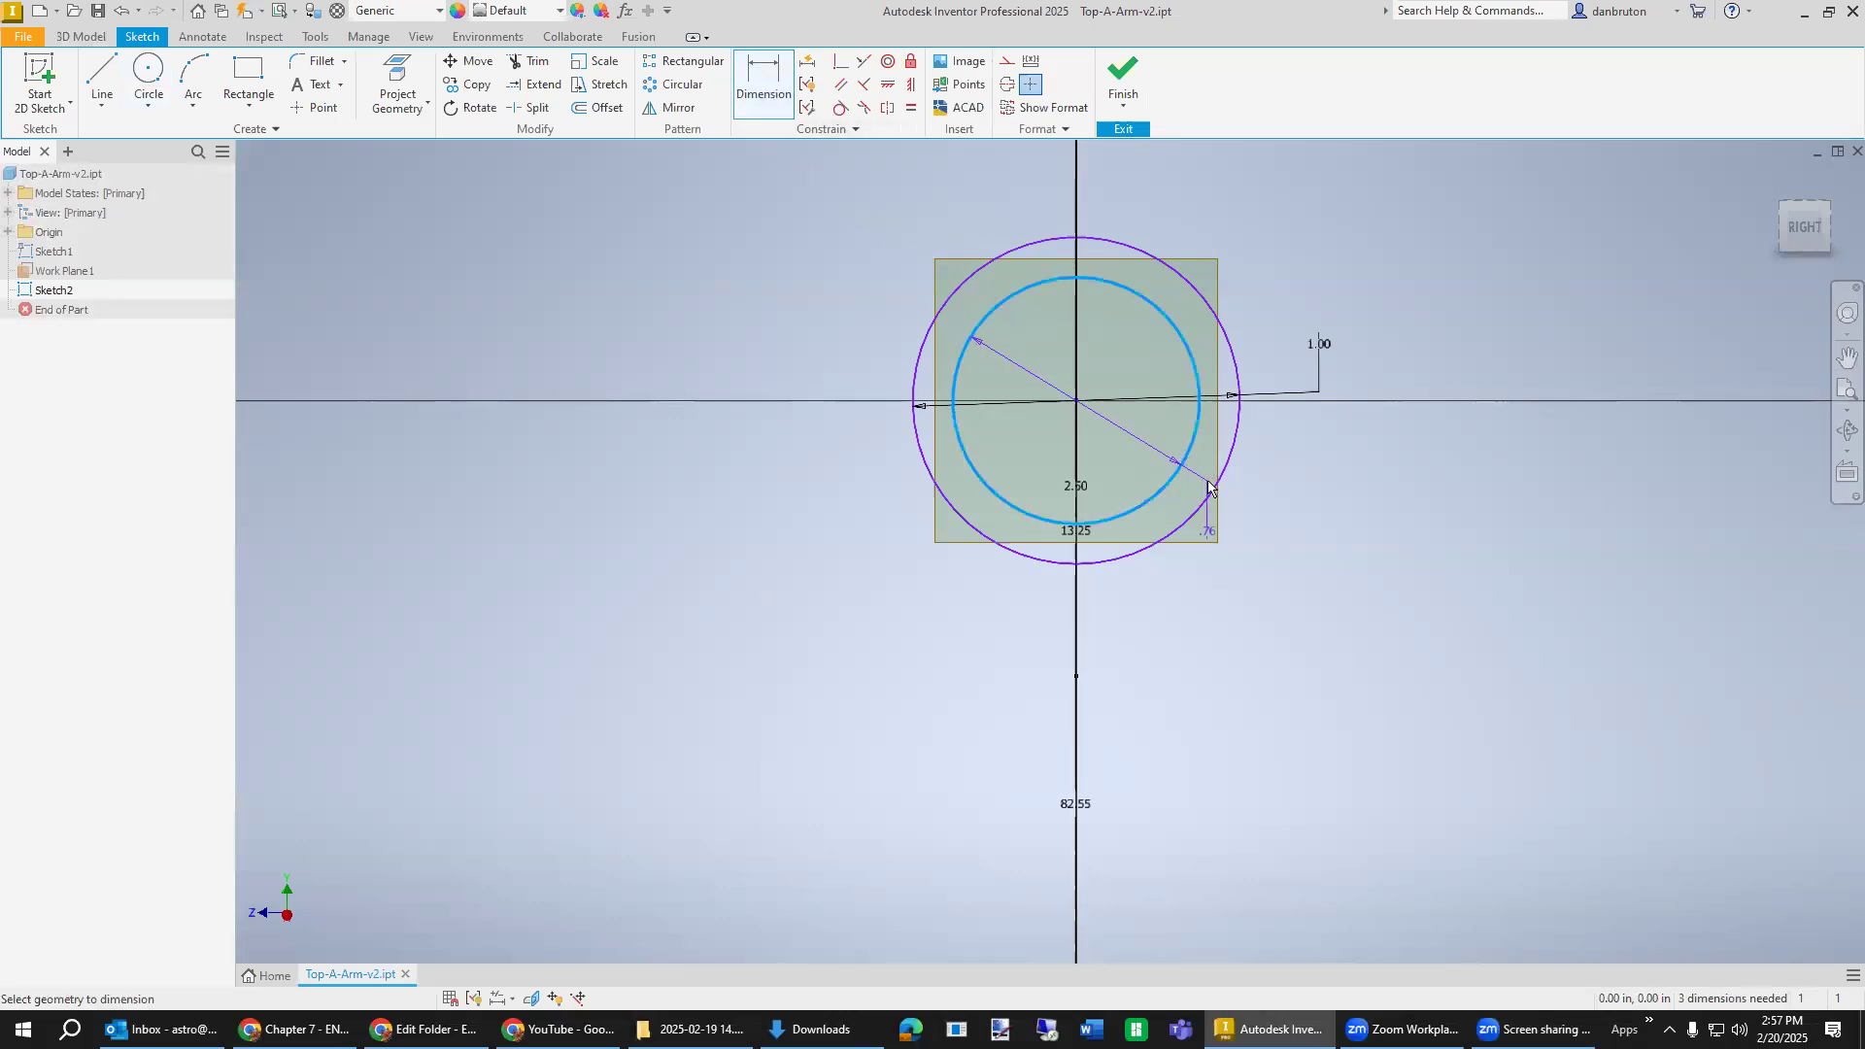
left_click(1225, 497)
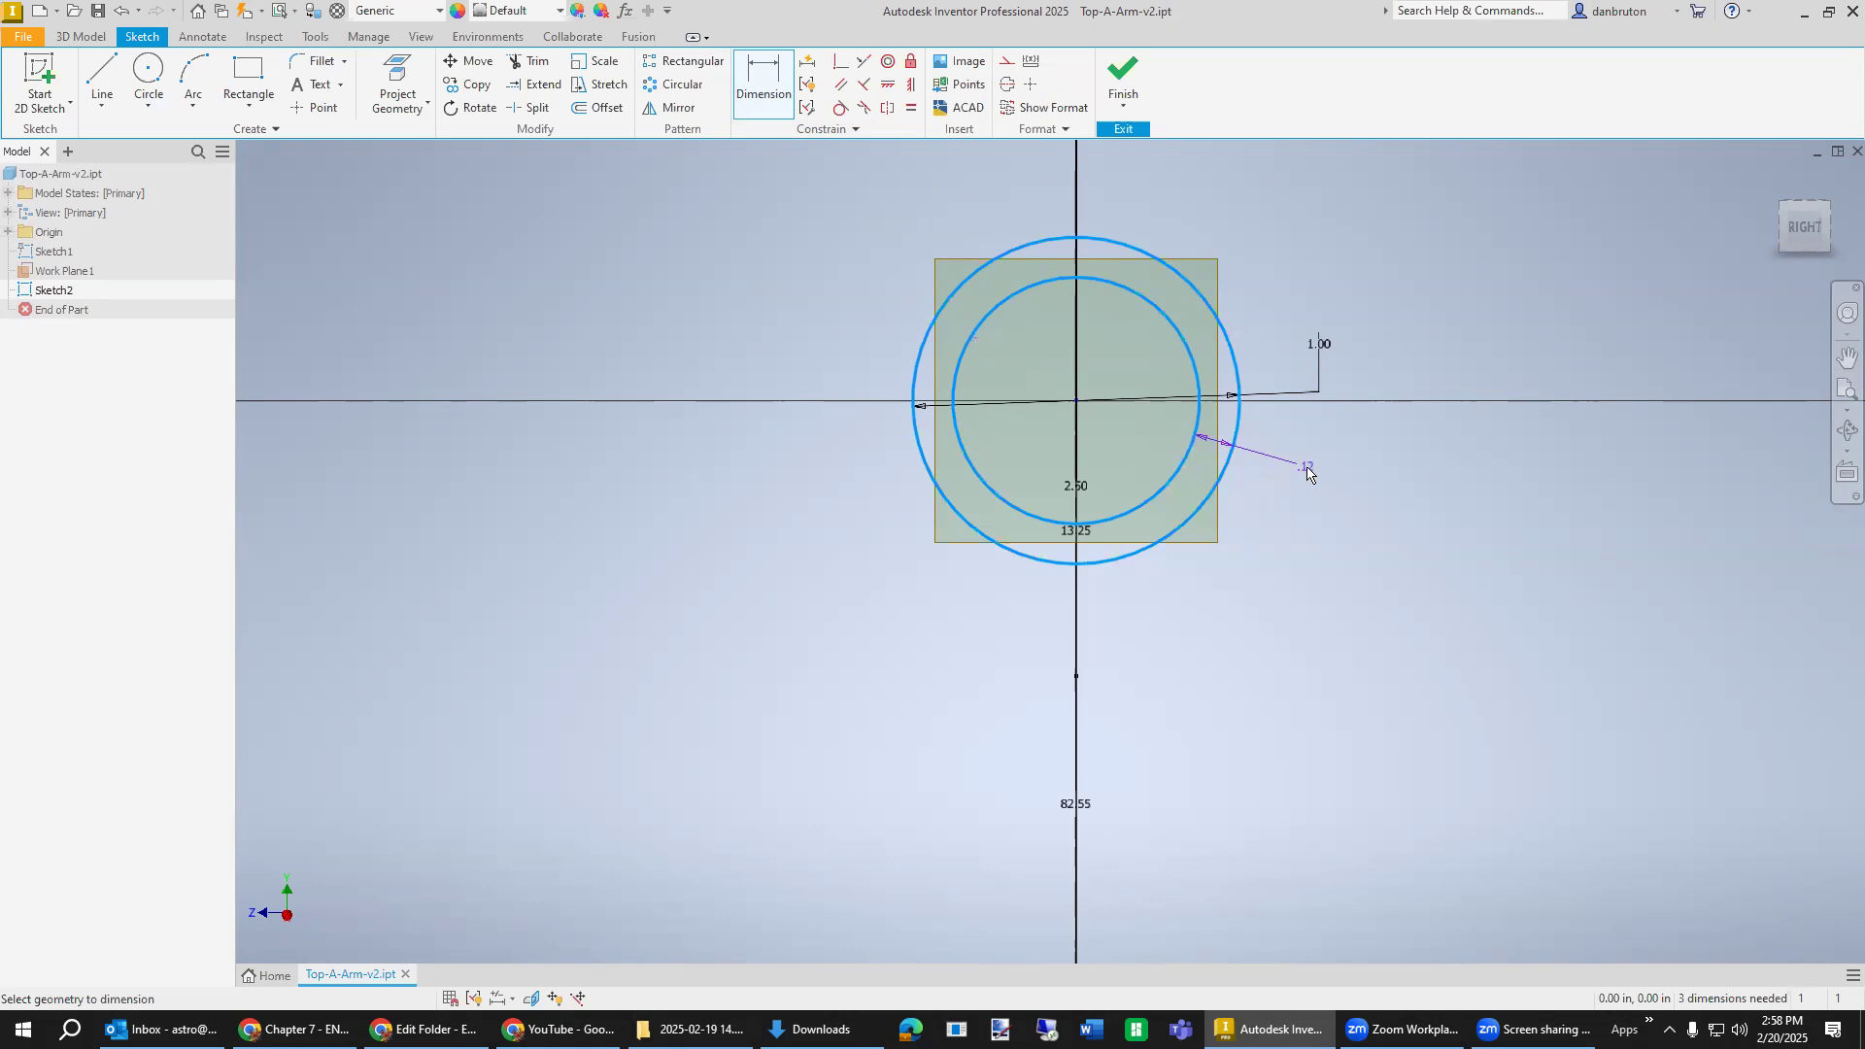
left_click(1284, 472)
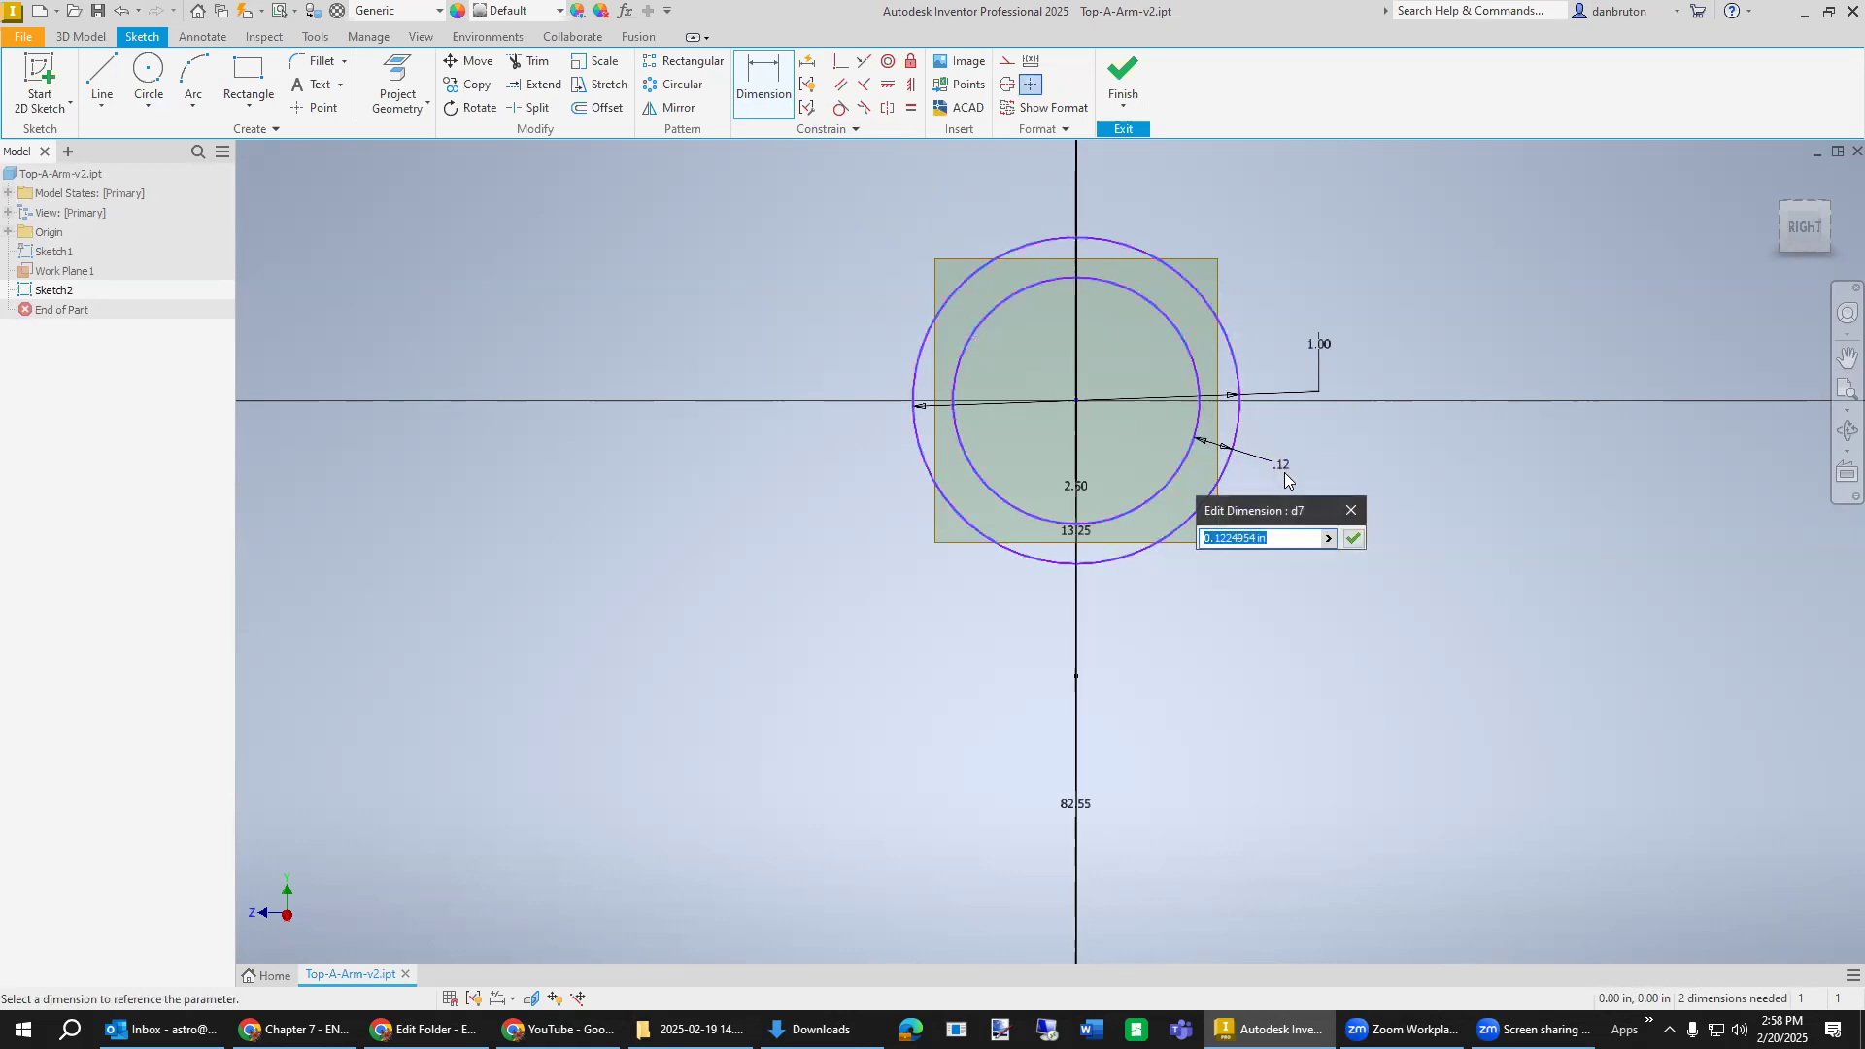
type(".12")
key("Return")
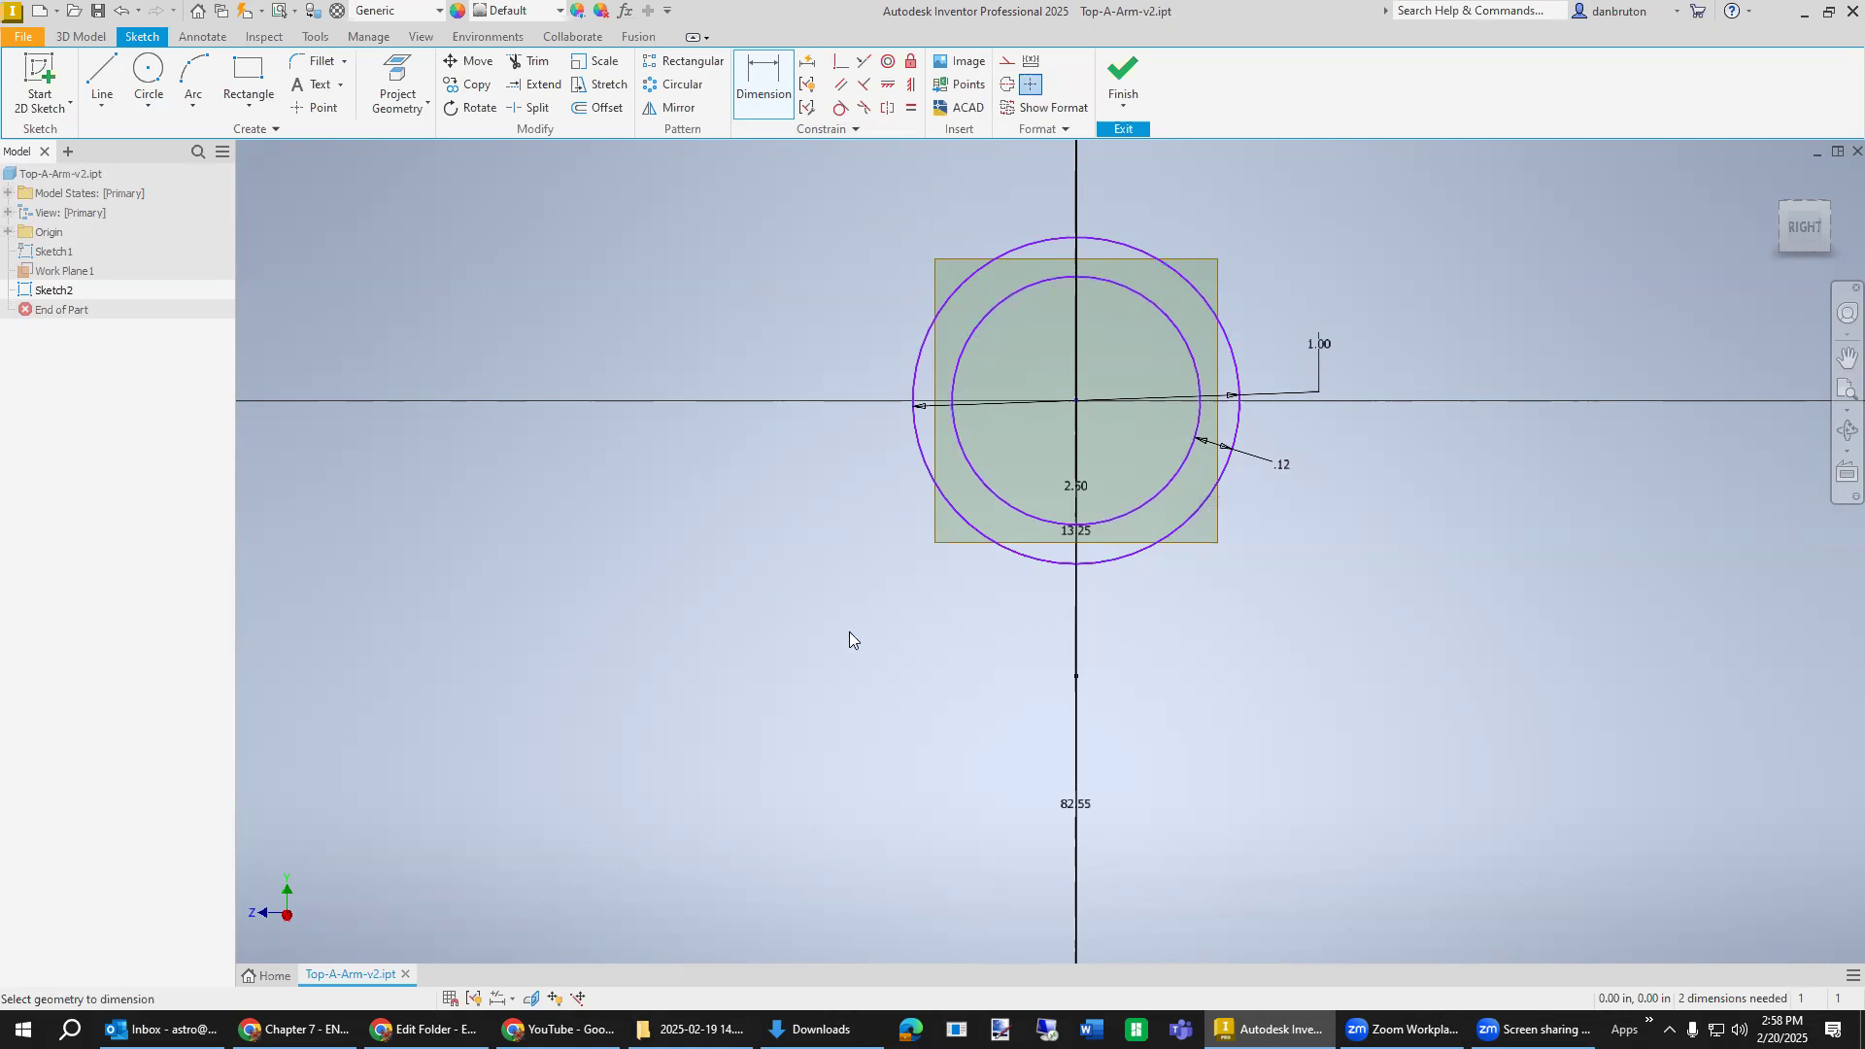
Sweep the ring between the two circles along the arm's continuous curved outline to form a hollow tube.
middle_click_drag(825, 616, 843, 624)
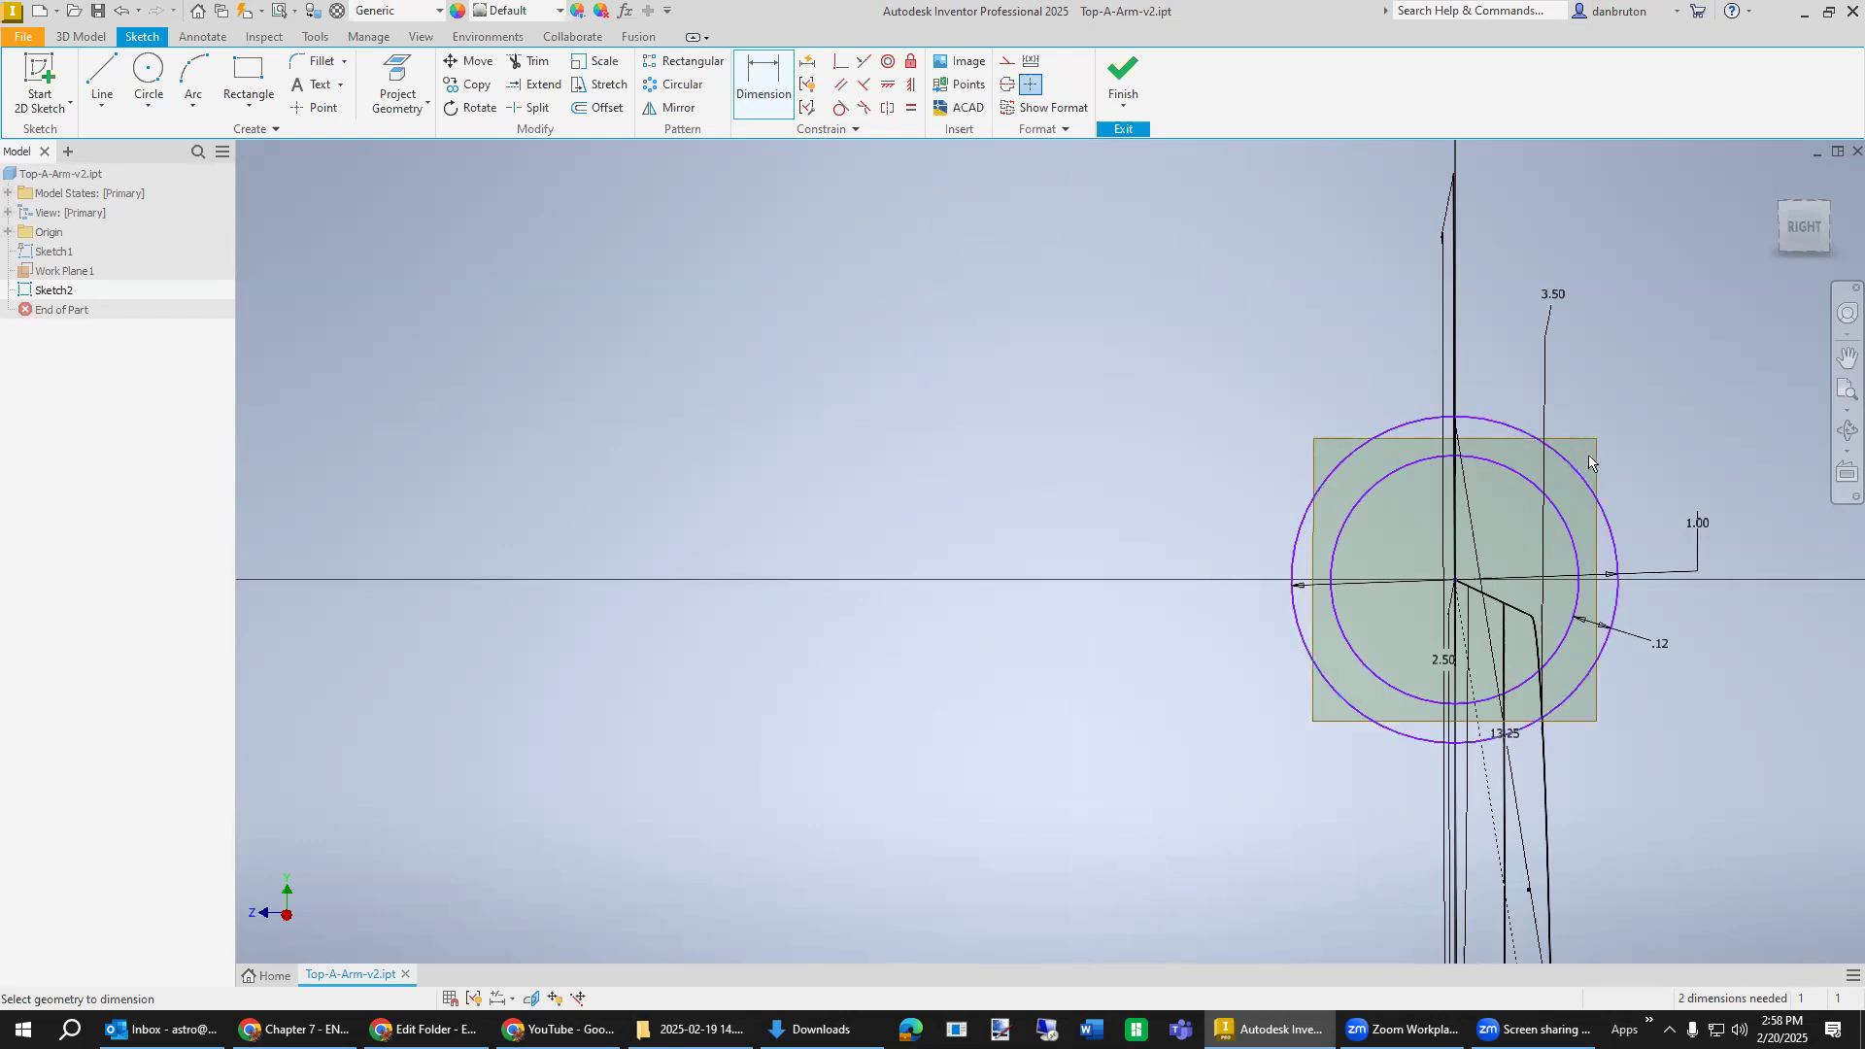
left_click(1771, 180)
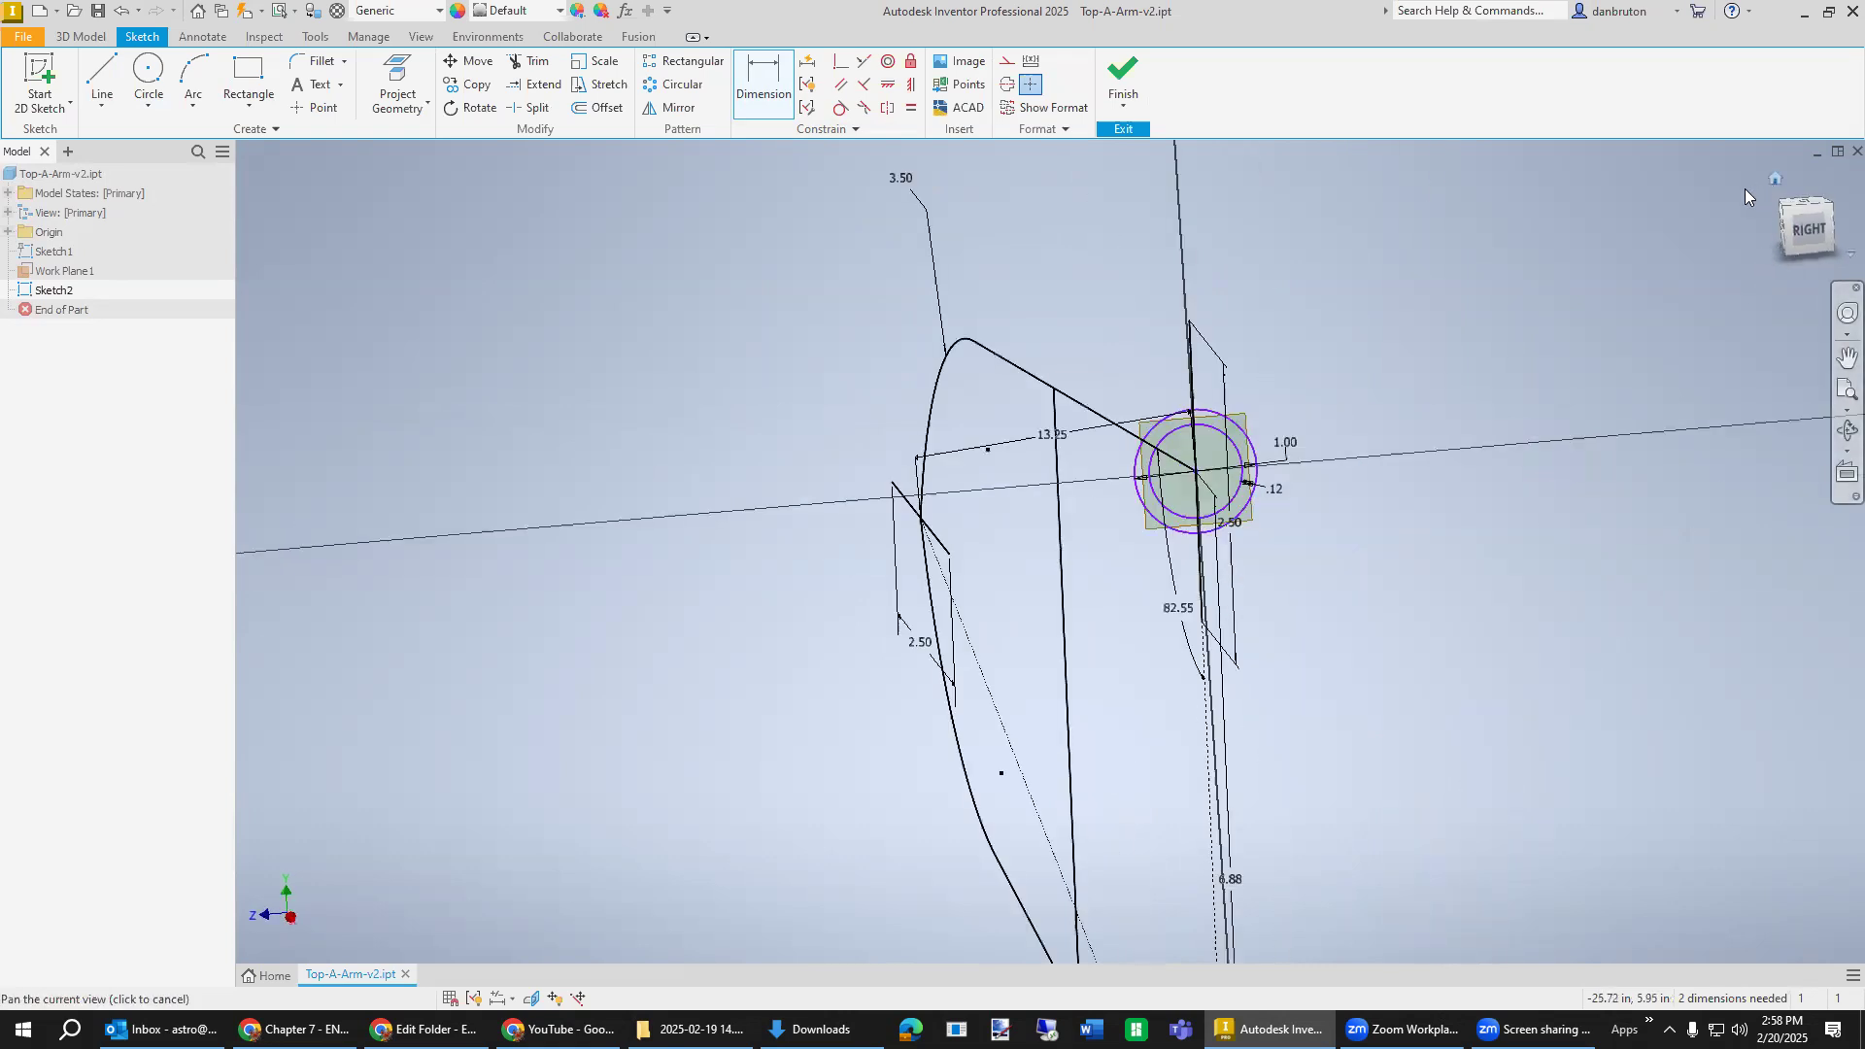
middle_click_drag(1130, 561, 1133, 561)
scroll(1253, 561, "up", 4)
scroll(1262, 584, "down", 7)
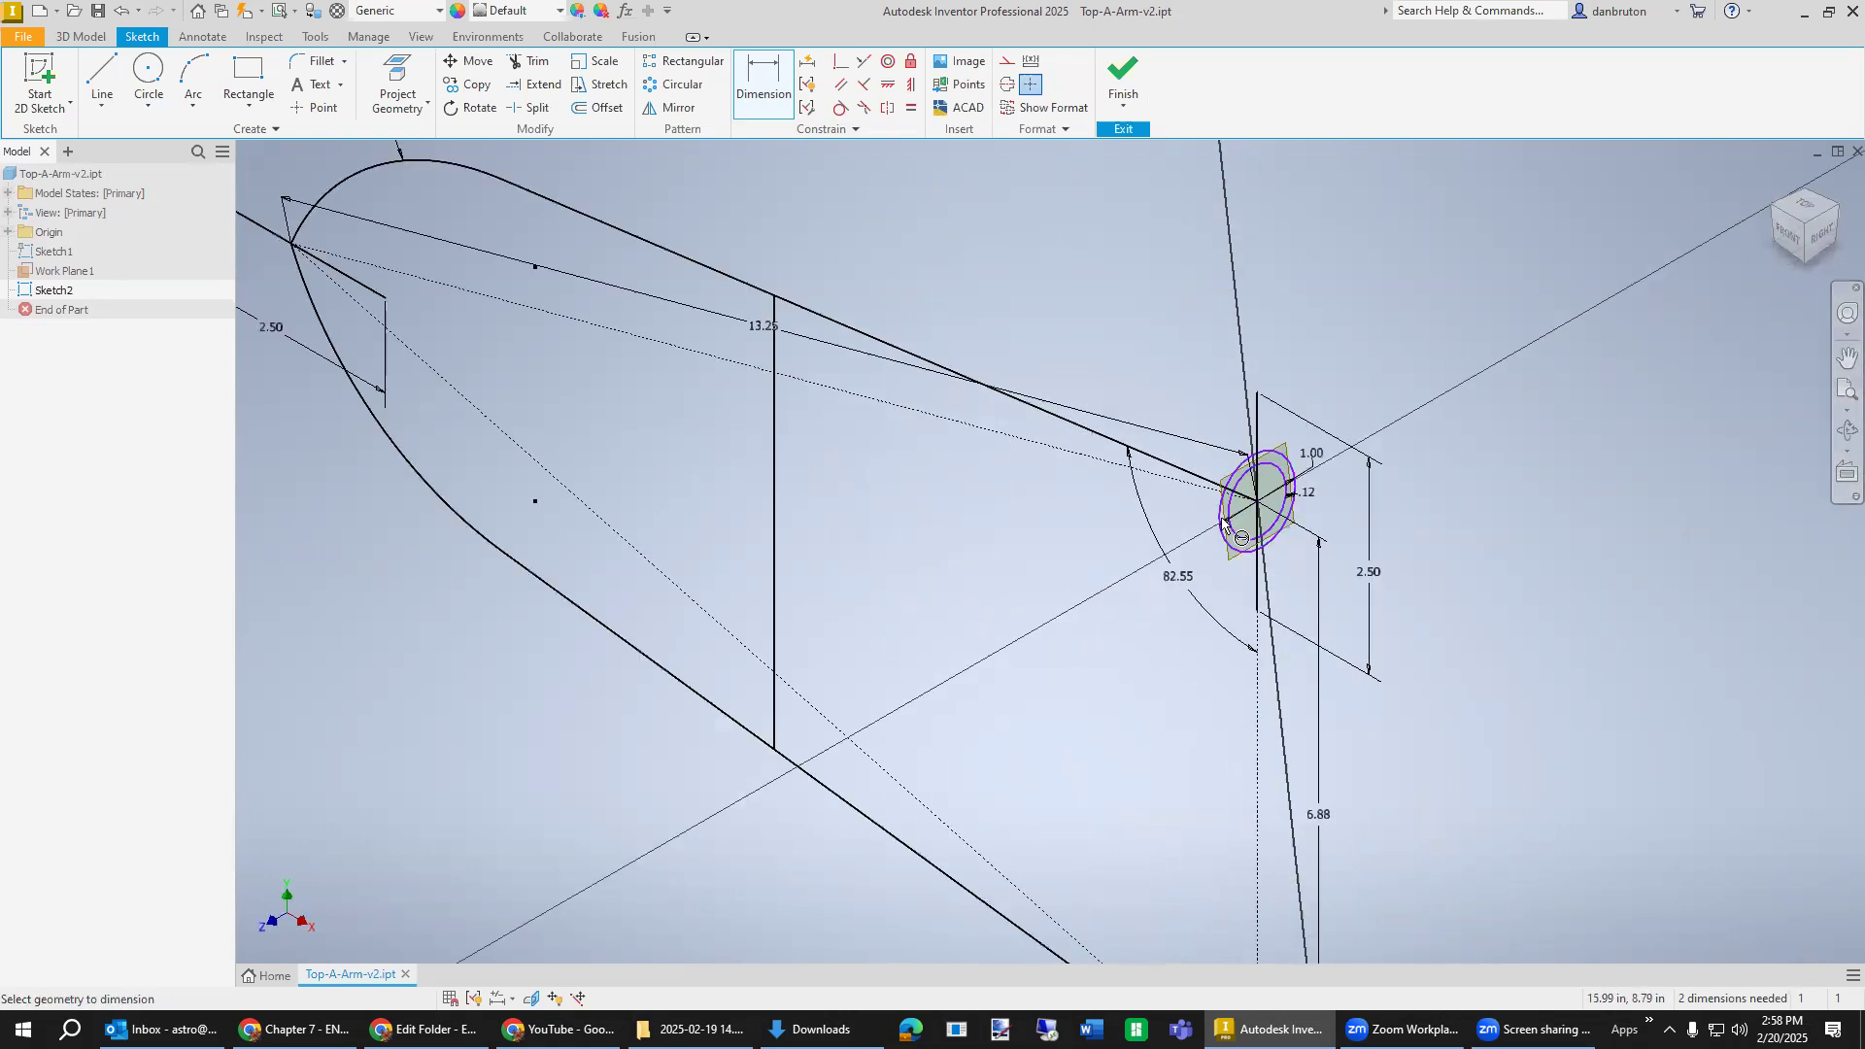
scroll(1156, 407, "down", 3)
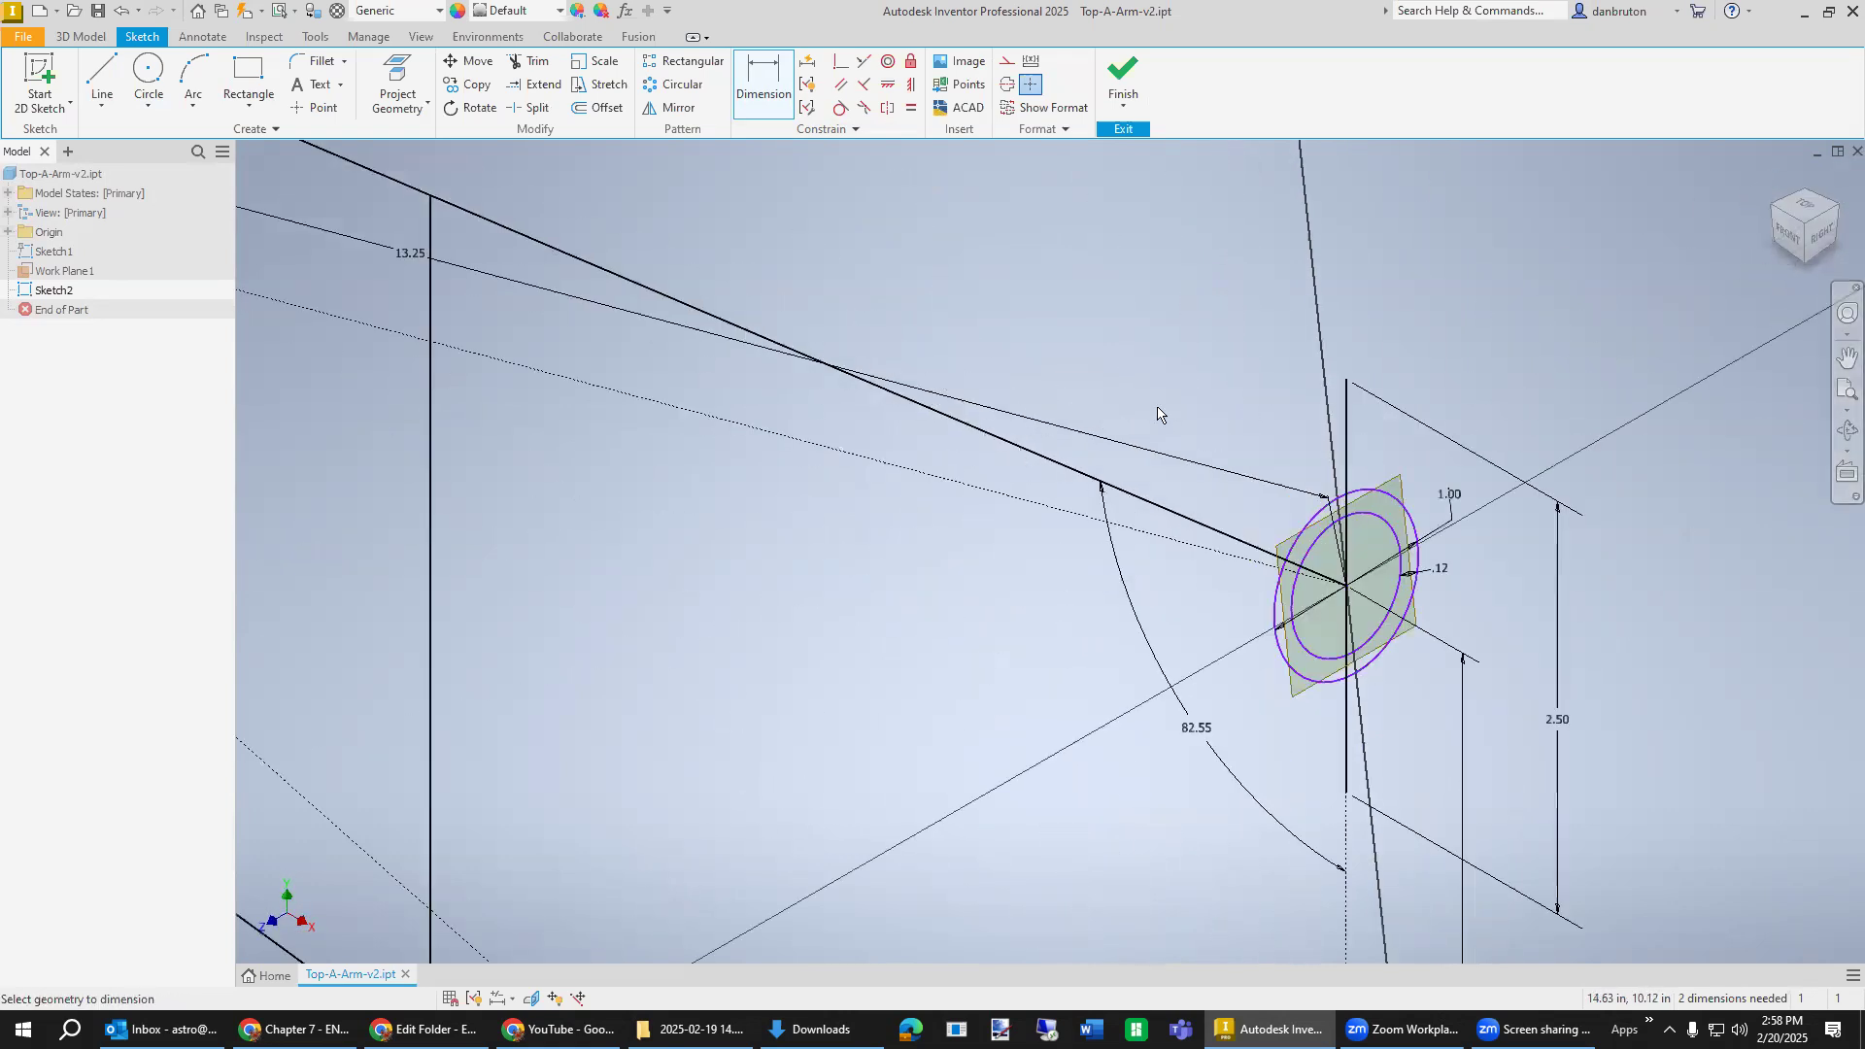
left_click(81, 35)
left_click(210, 60)
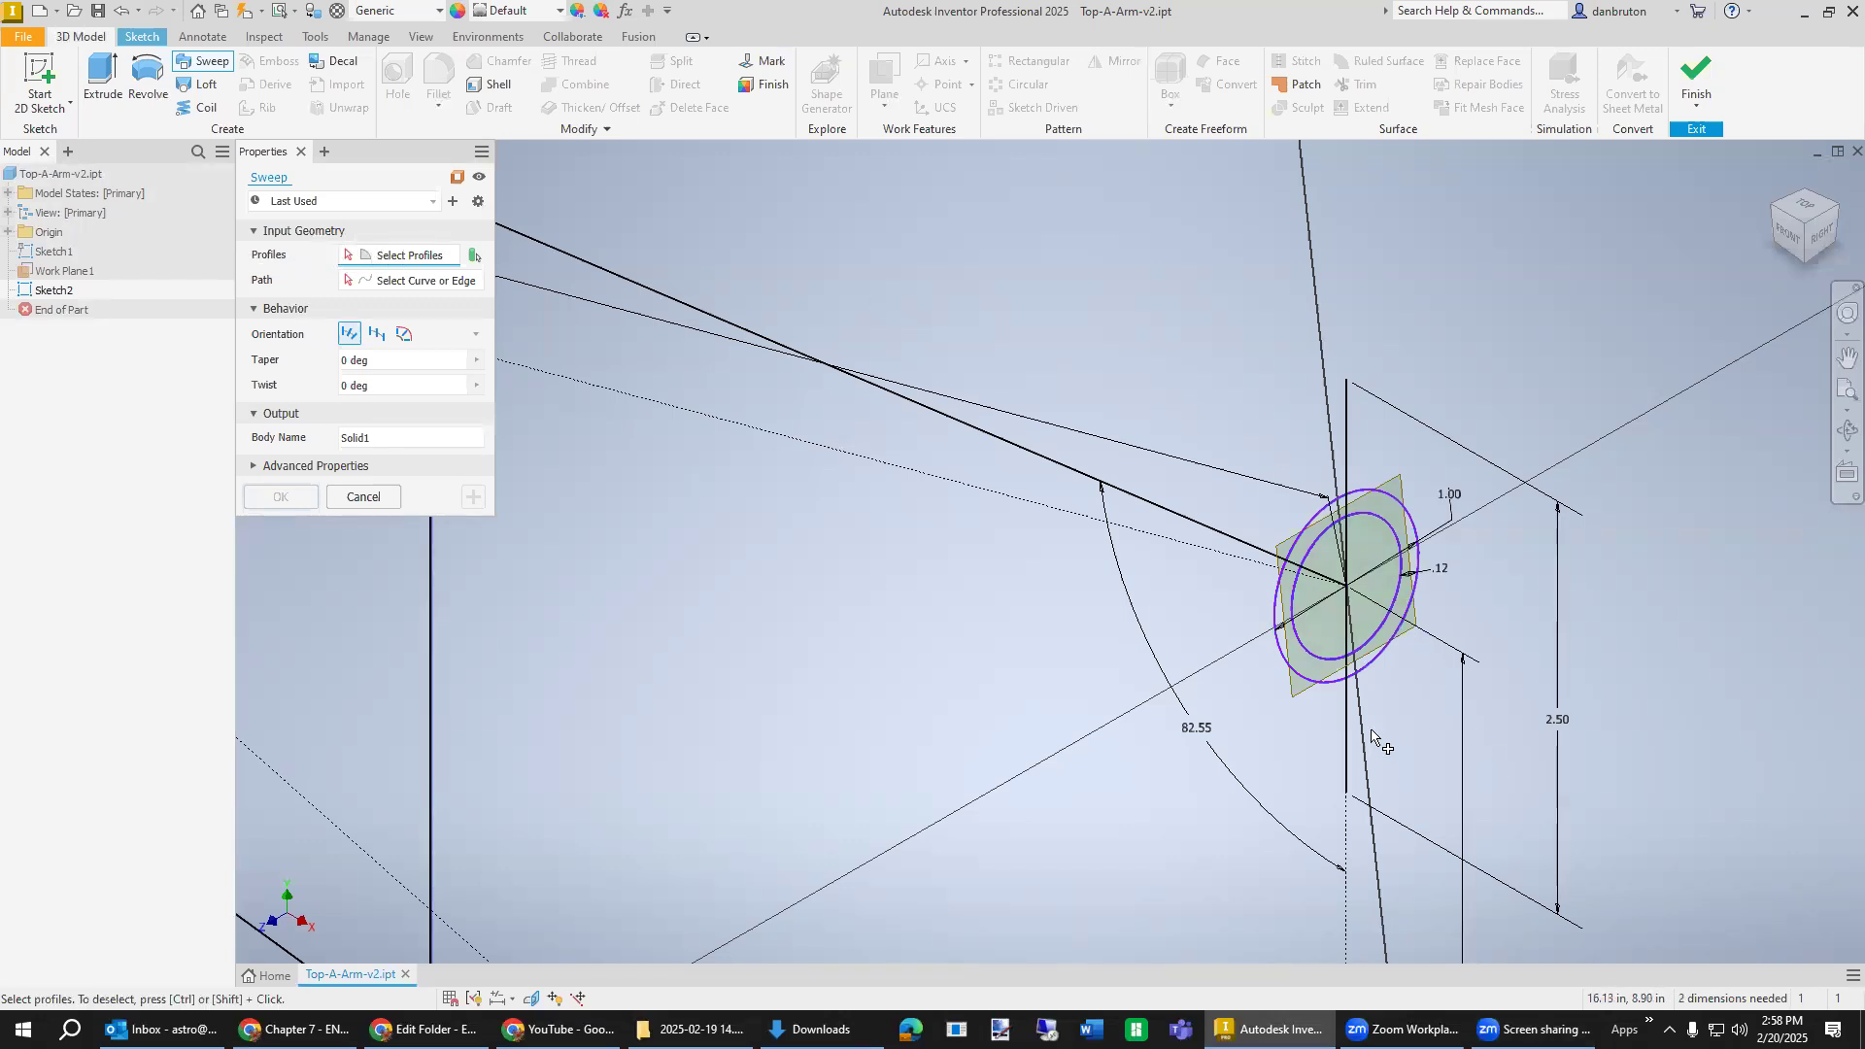
scroll(1363, 692, "down", 5)
scroll(1398, 670, "up", 5)
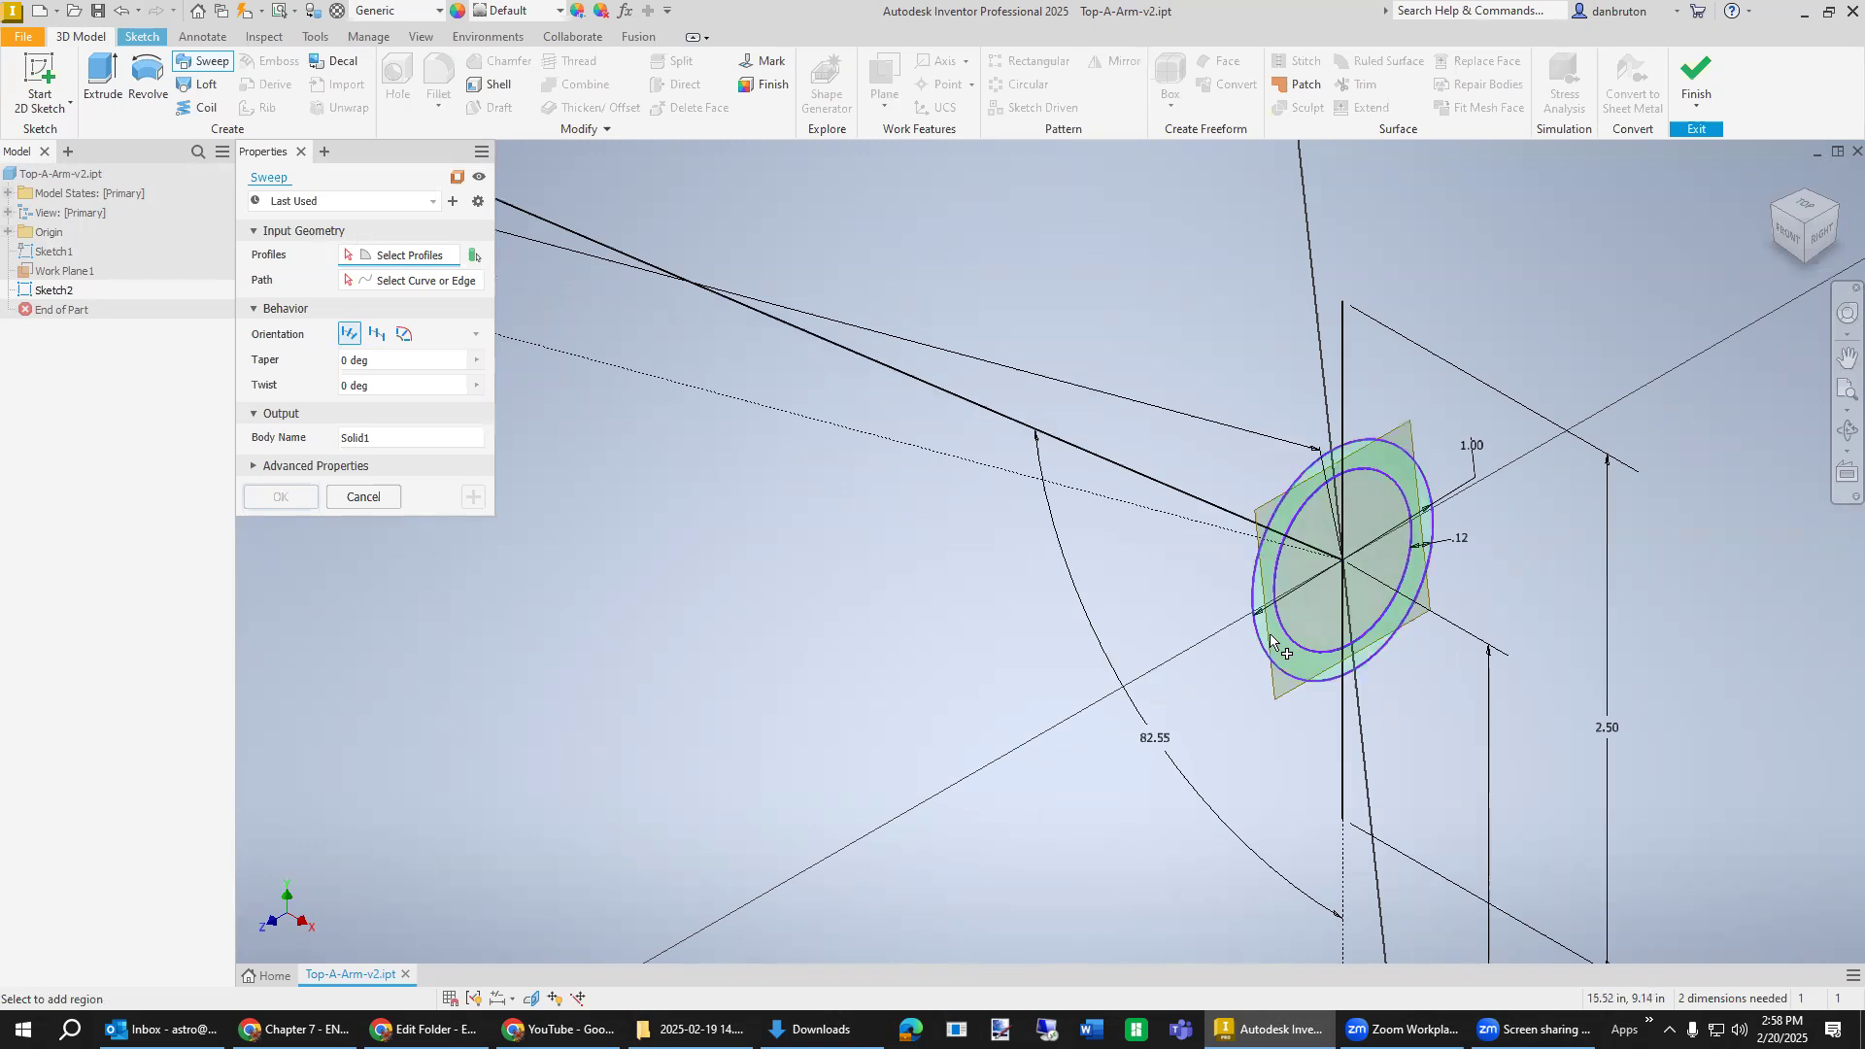
scroll(1280, 653, "up", 2)
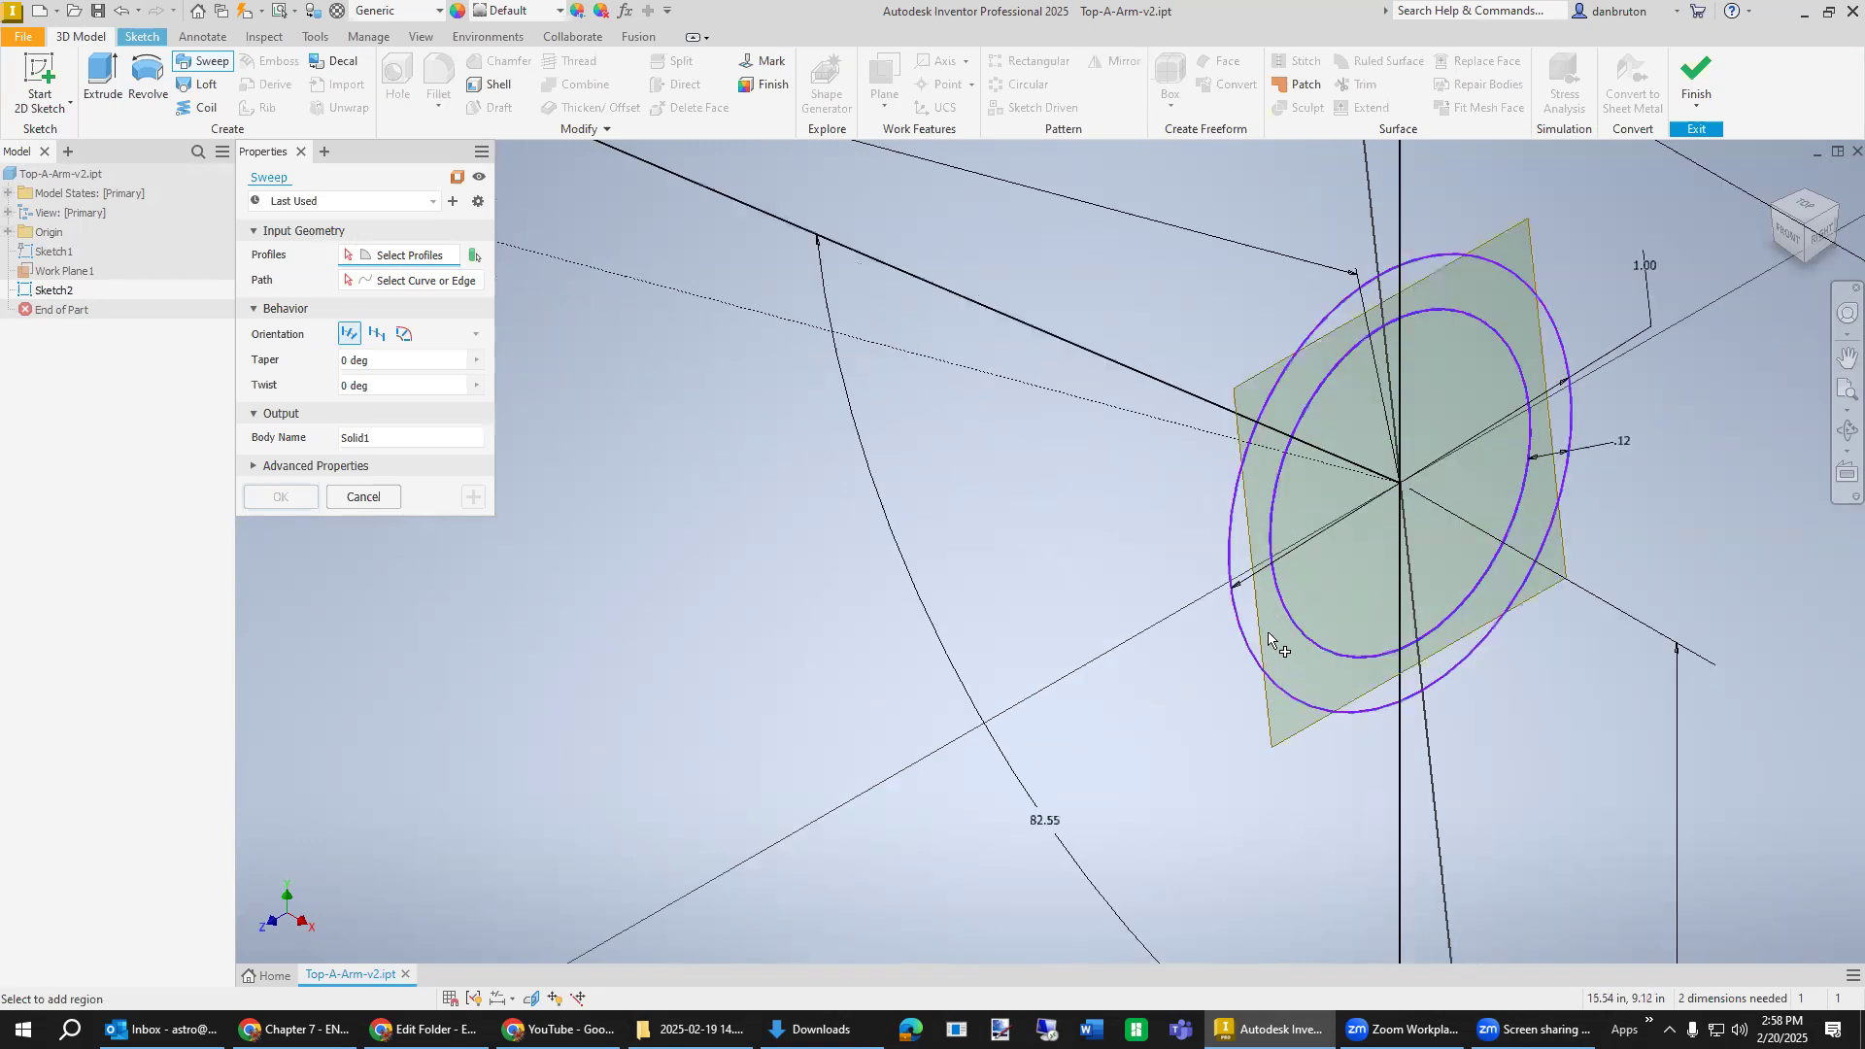
left_click(1311, 682)
left_click(374, 285)
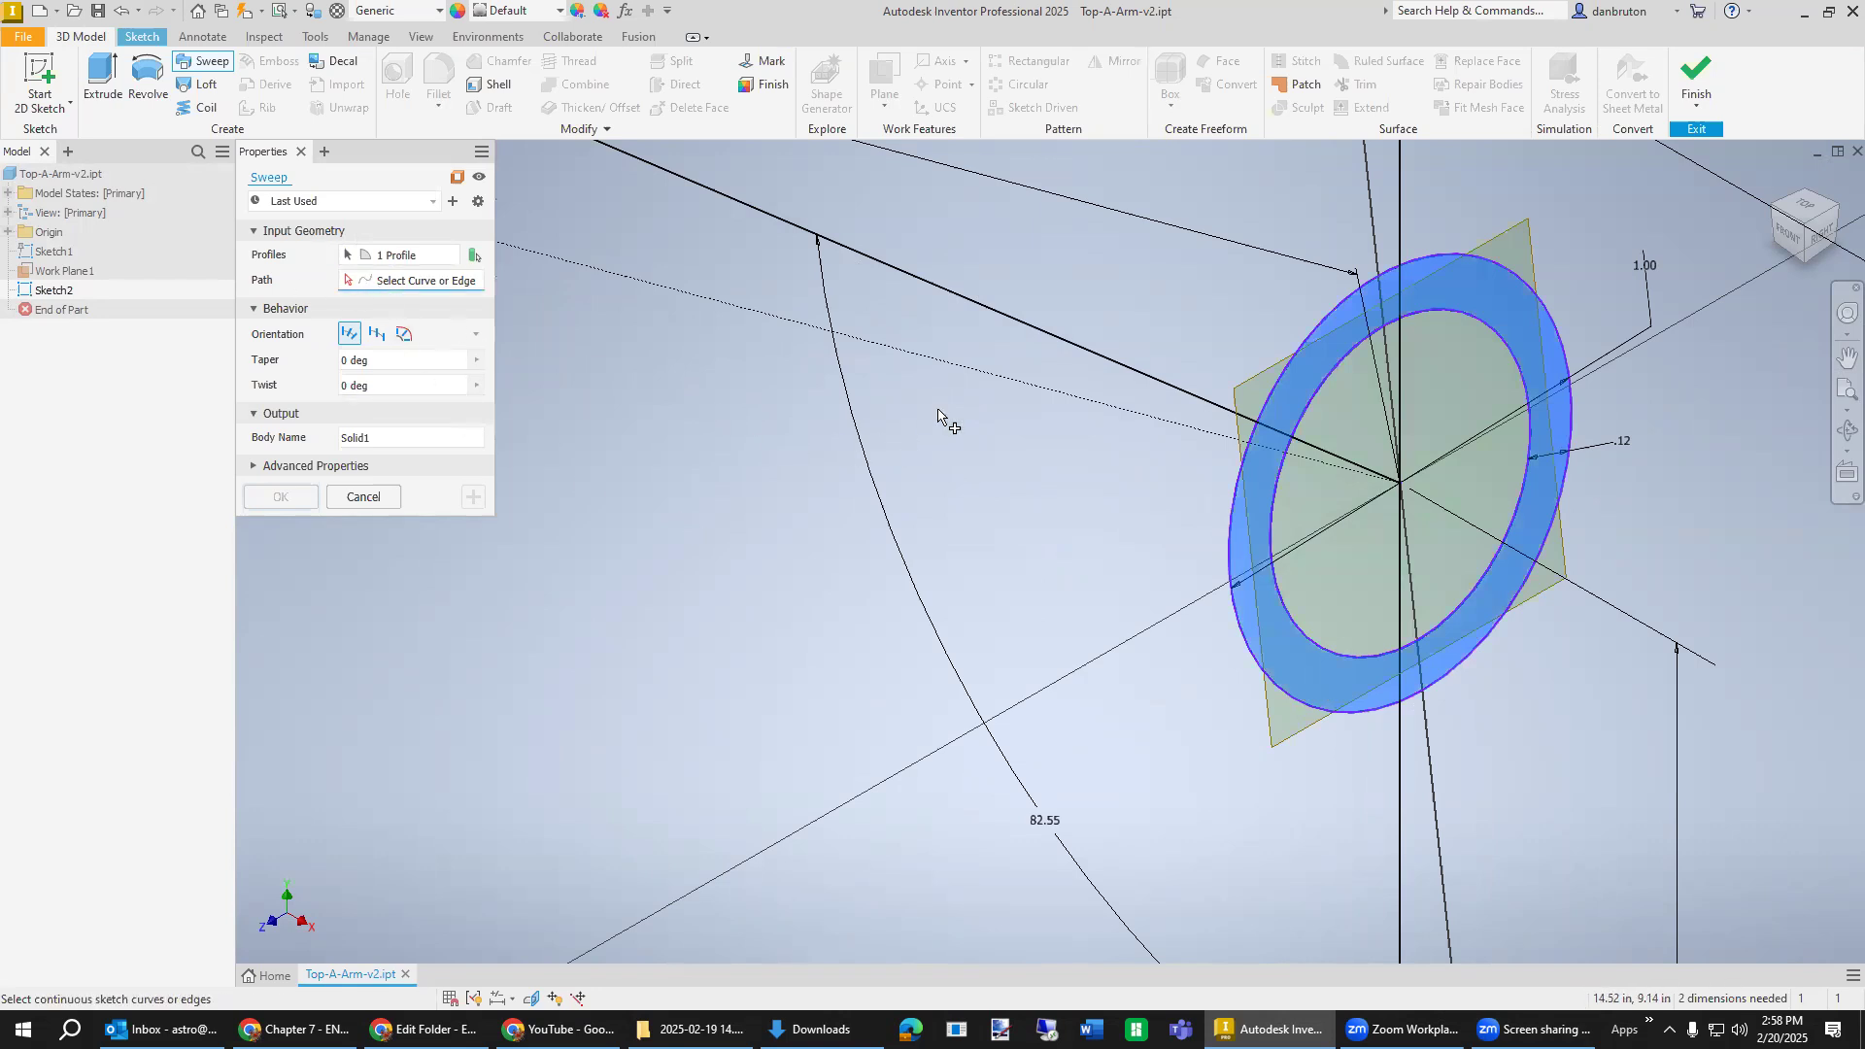
left_click(1100, 358)
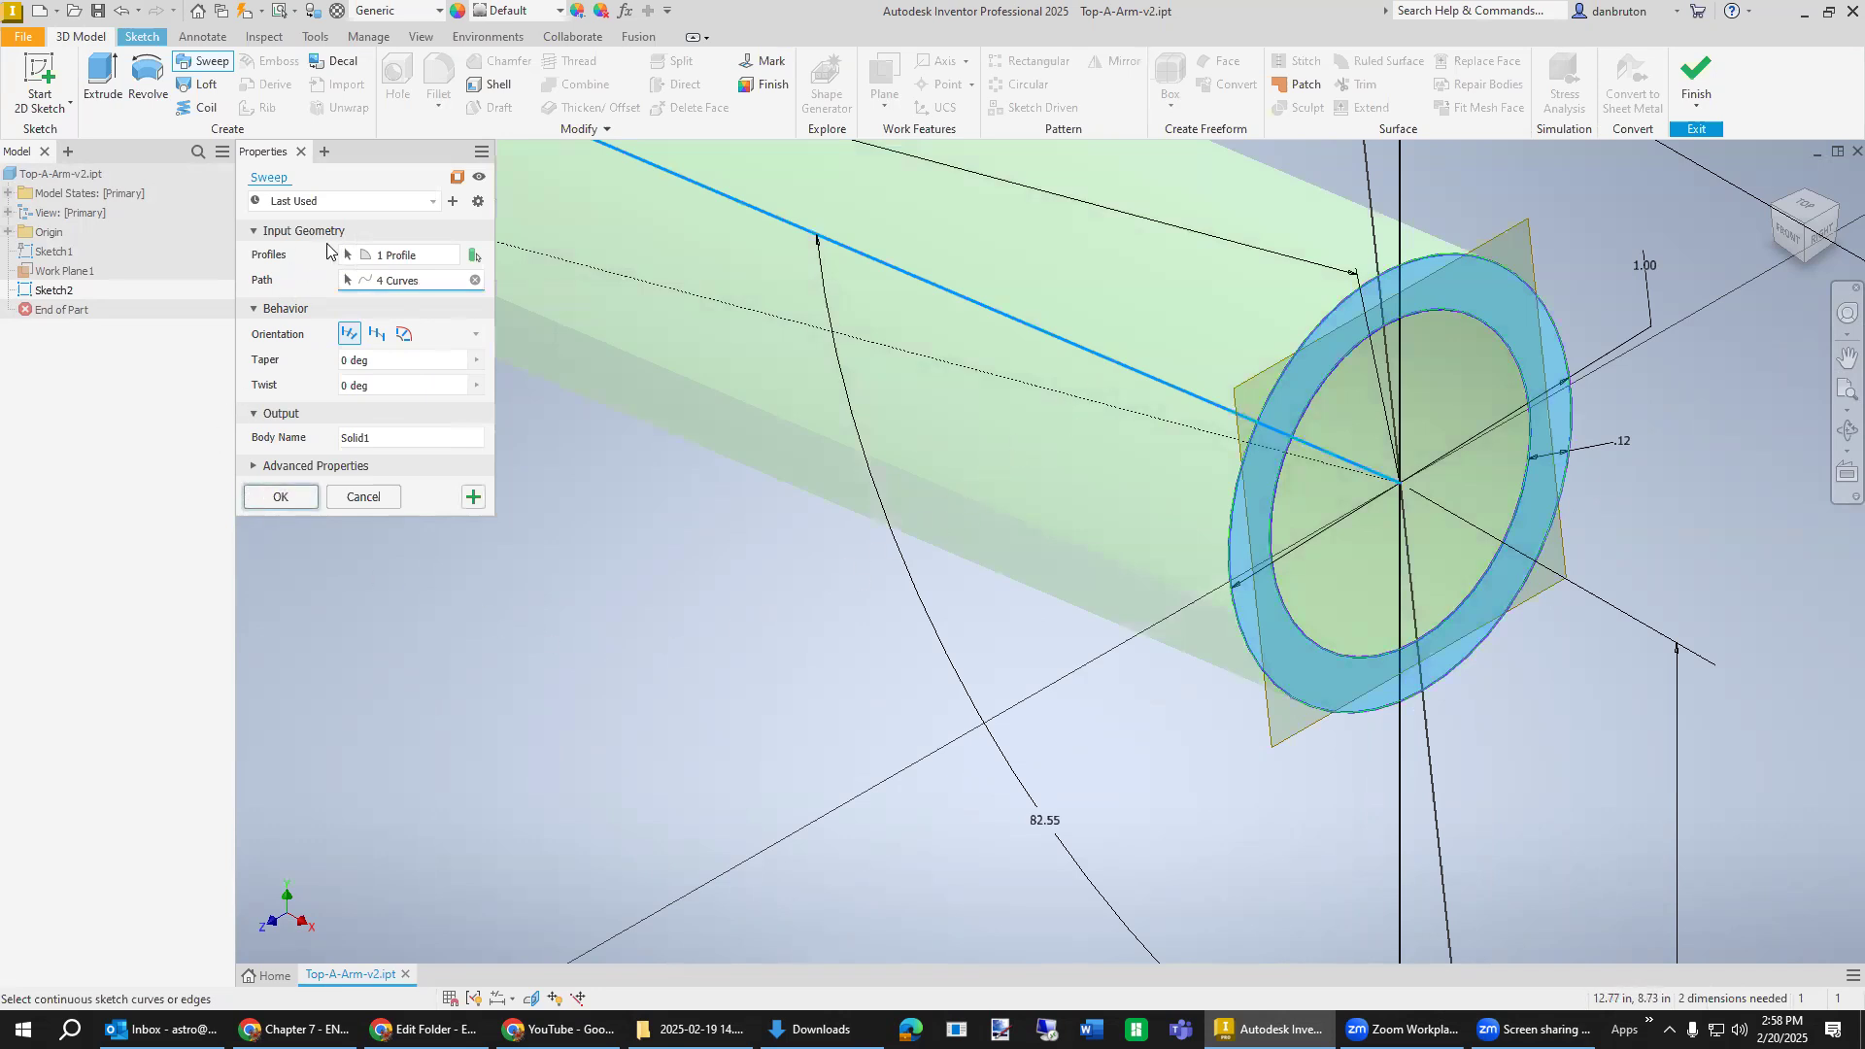
left_click(279, 498)
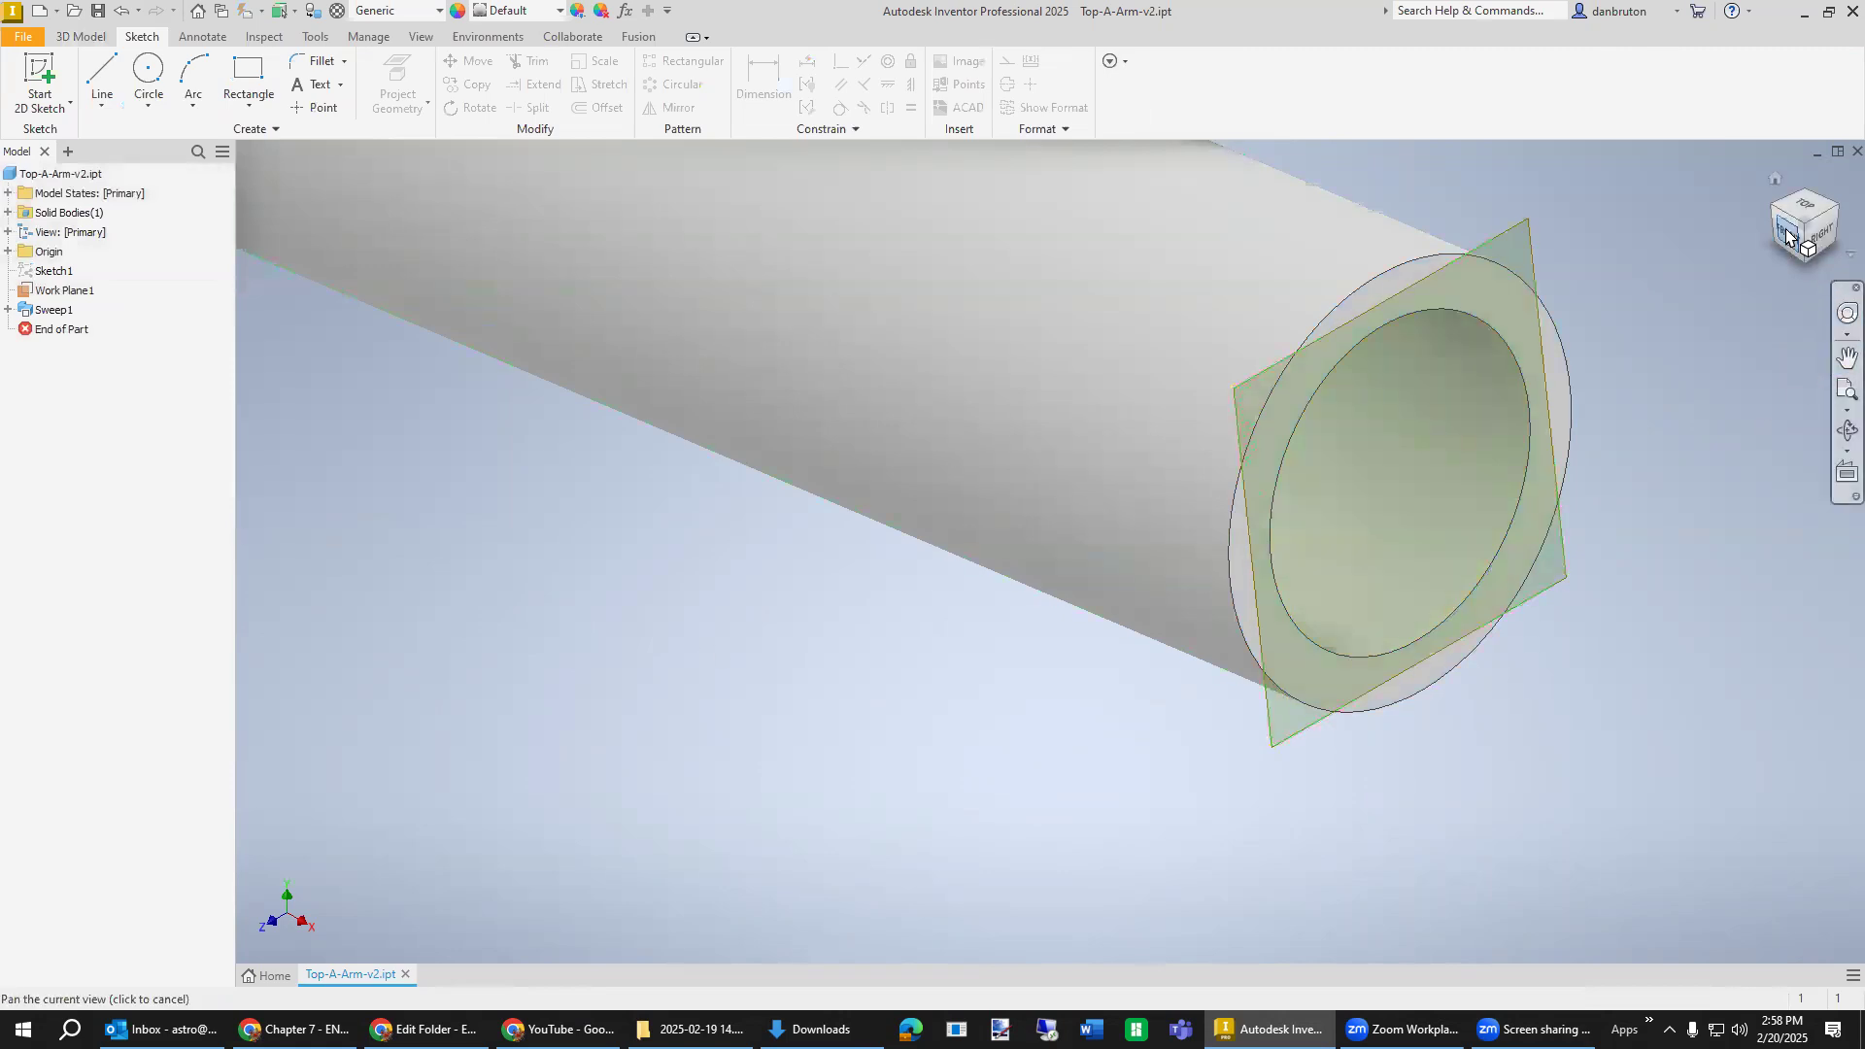
Hide the work plane at the tube's end and make the arm's layout sketch visible again.
left_click(1775, 179)
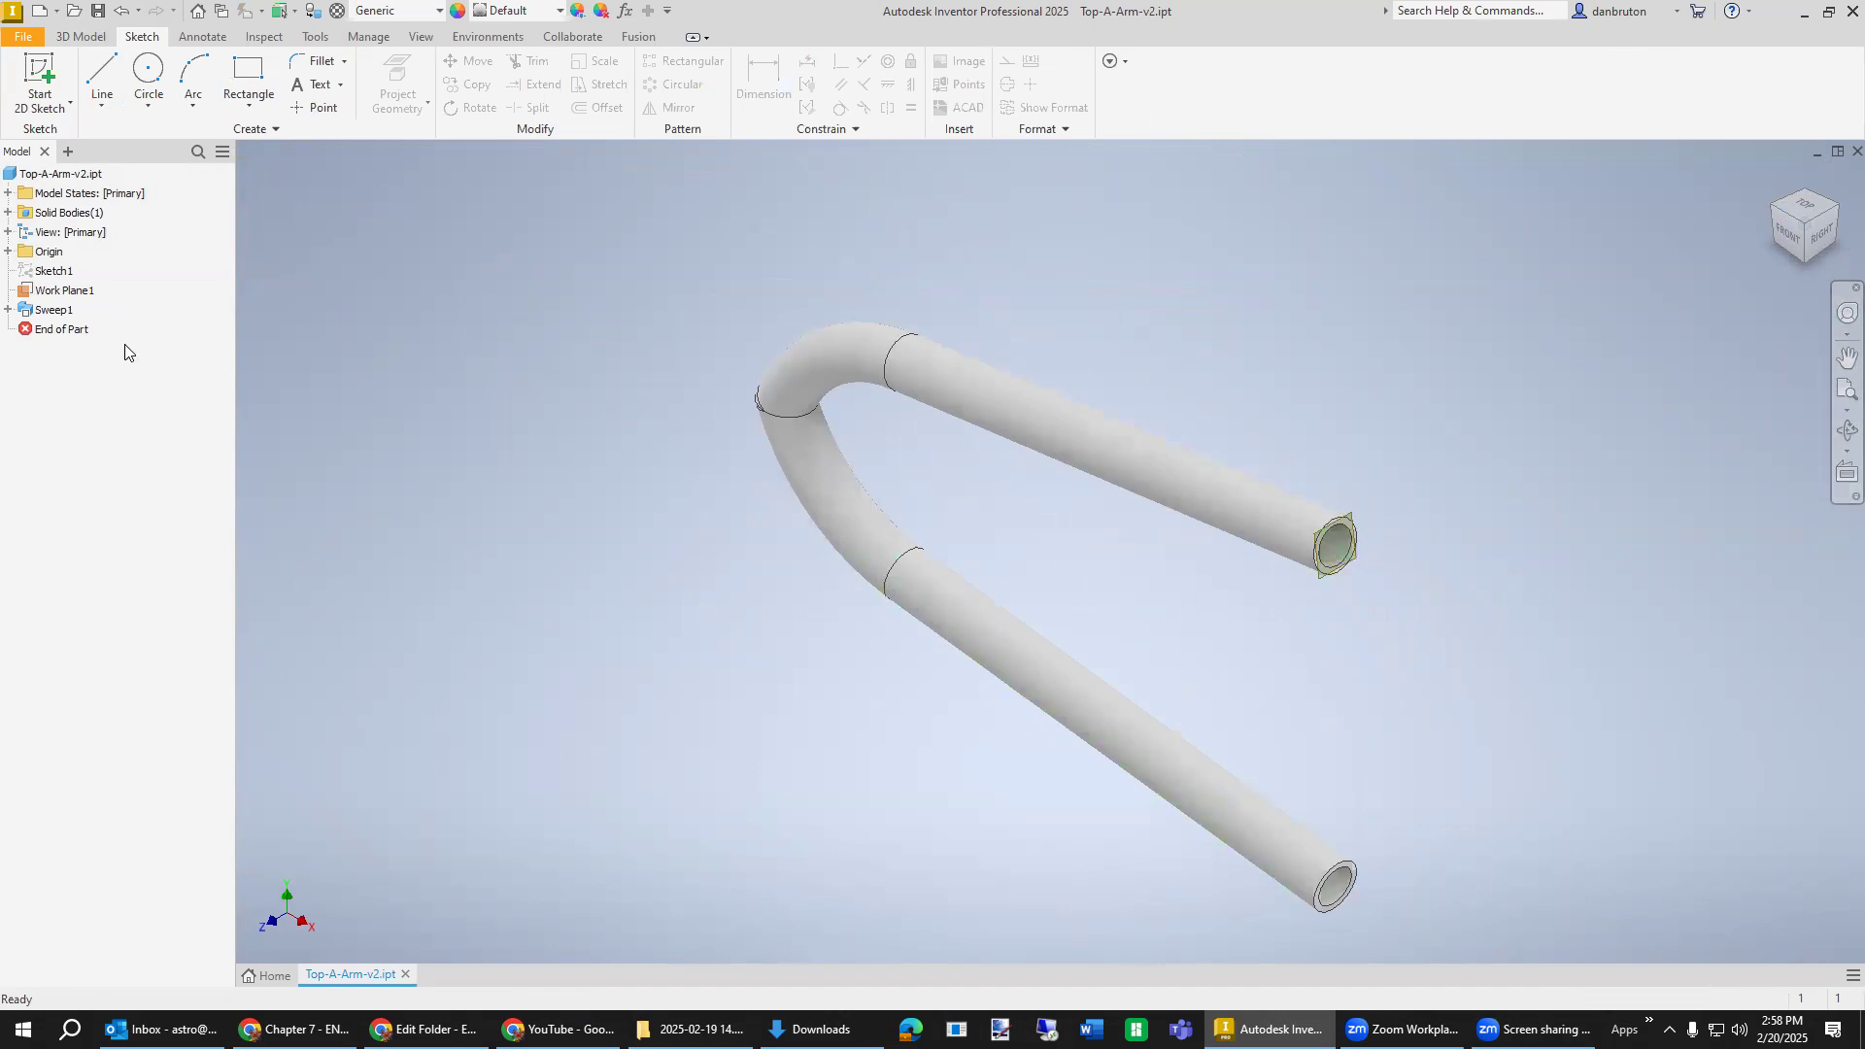
right_click(60, 293)
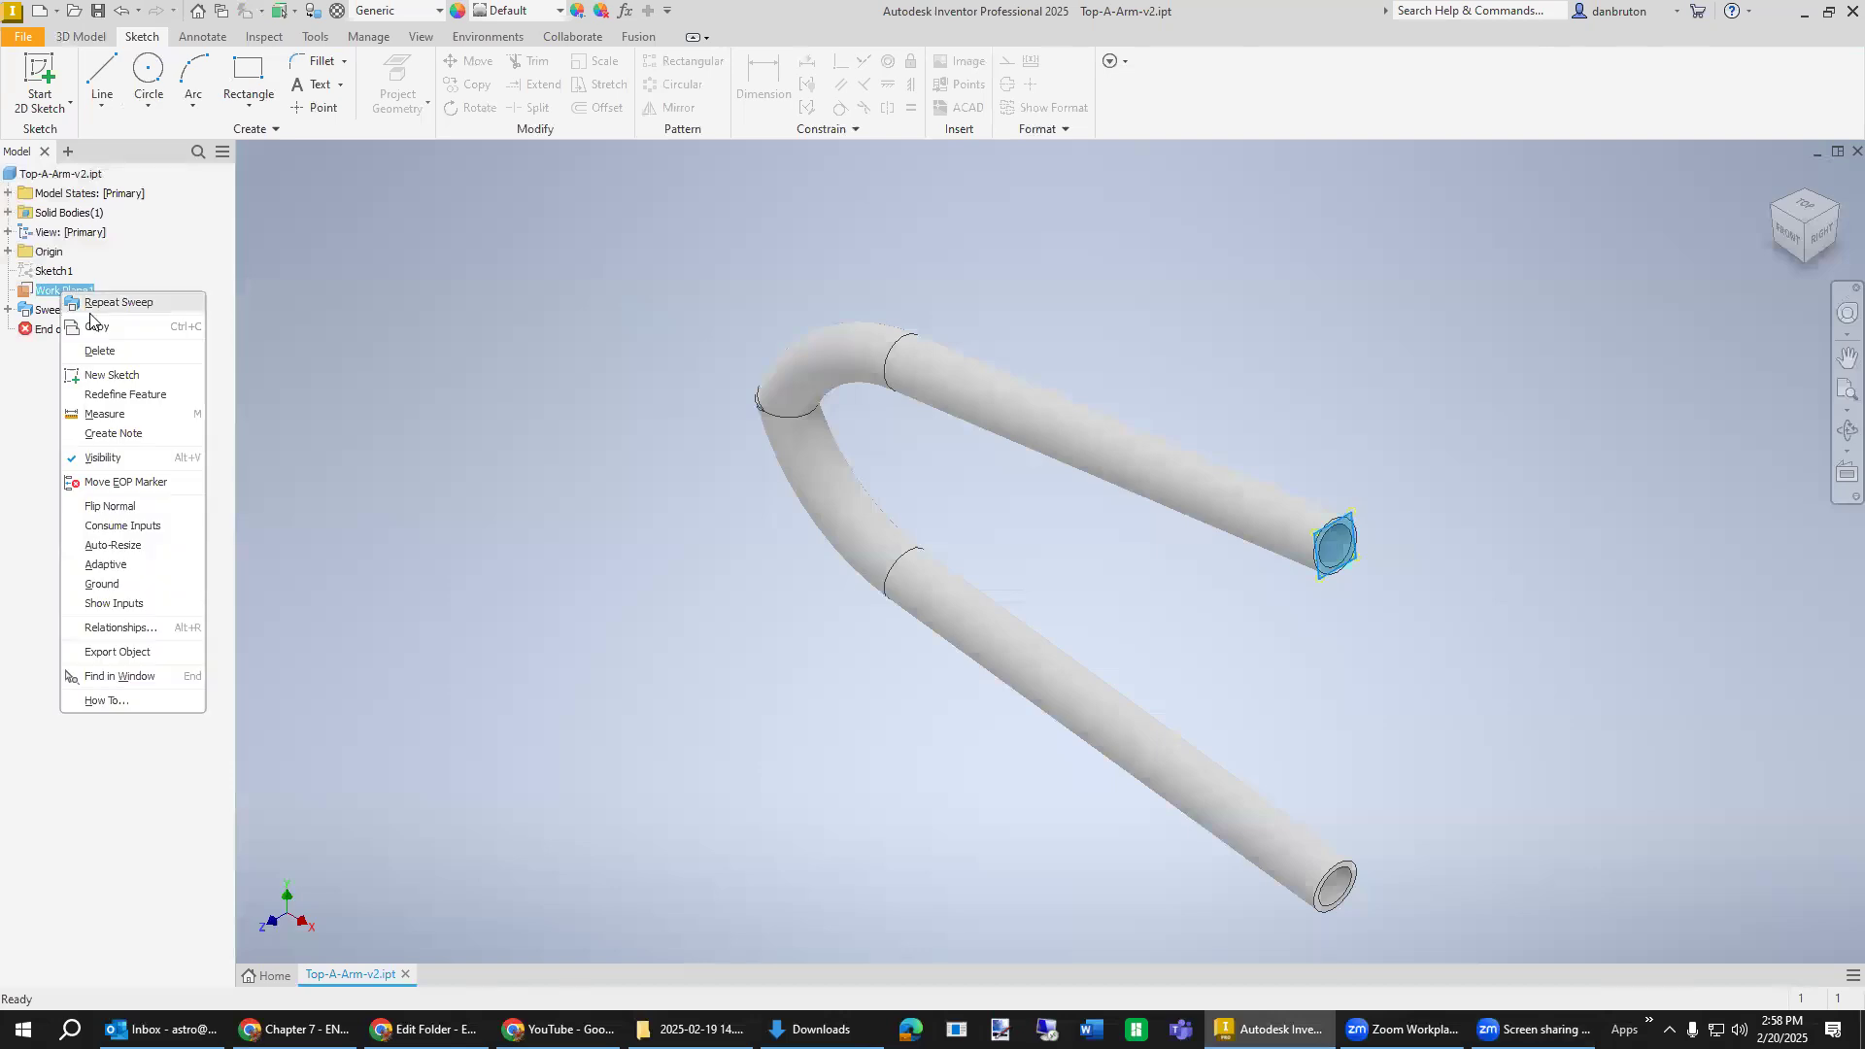
left_click(126, 450)
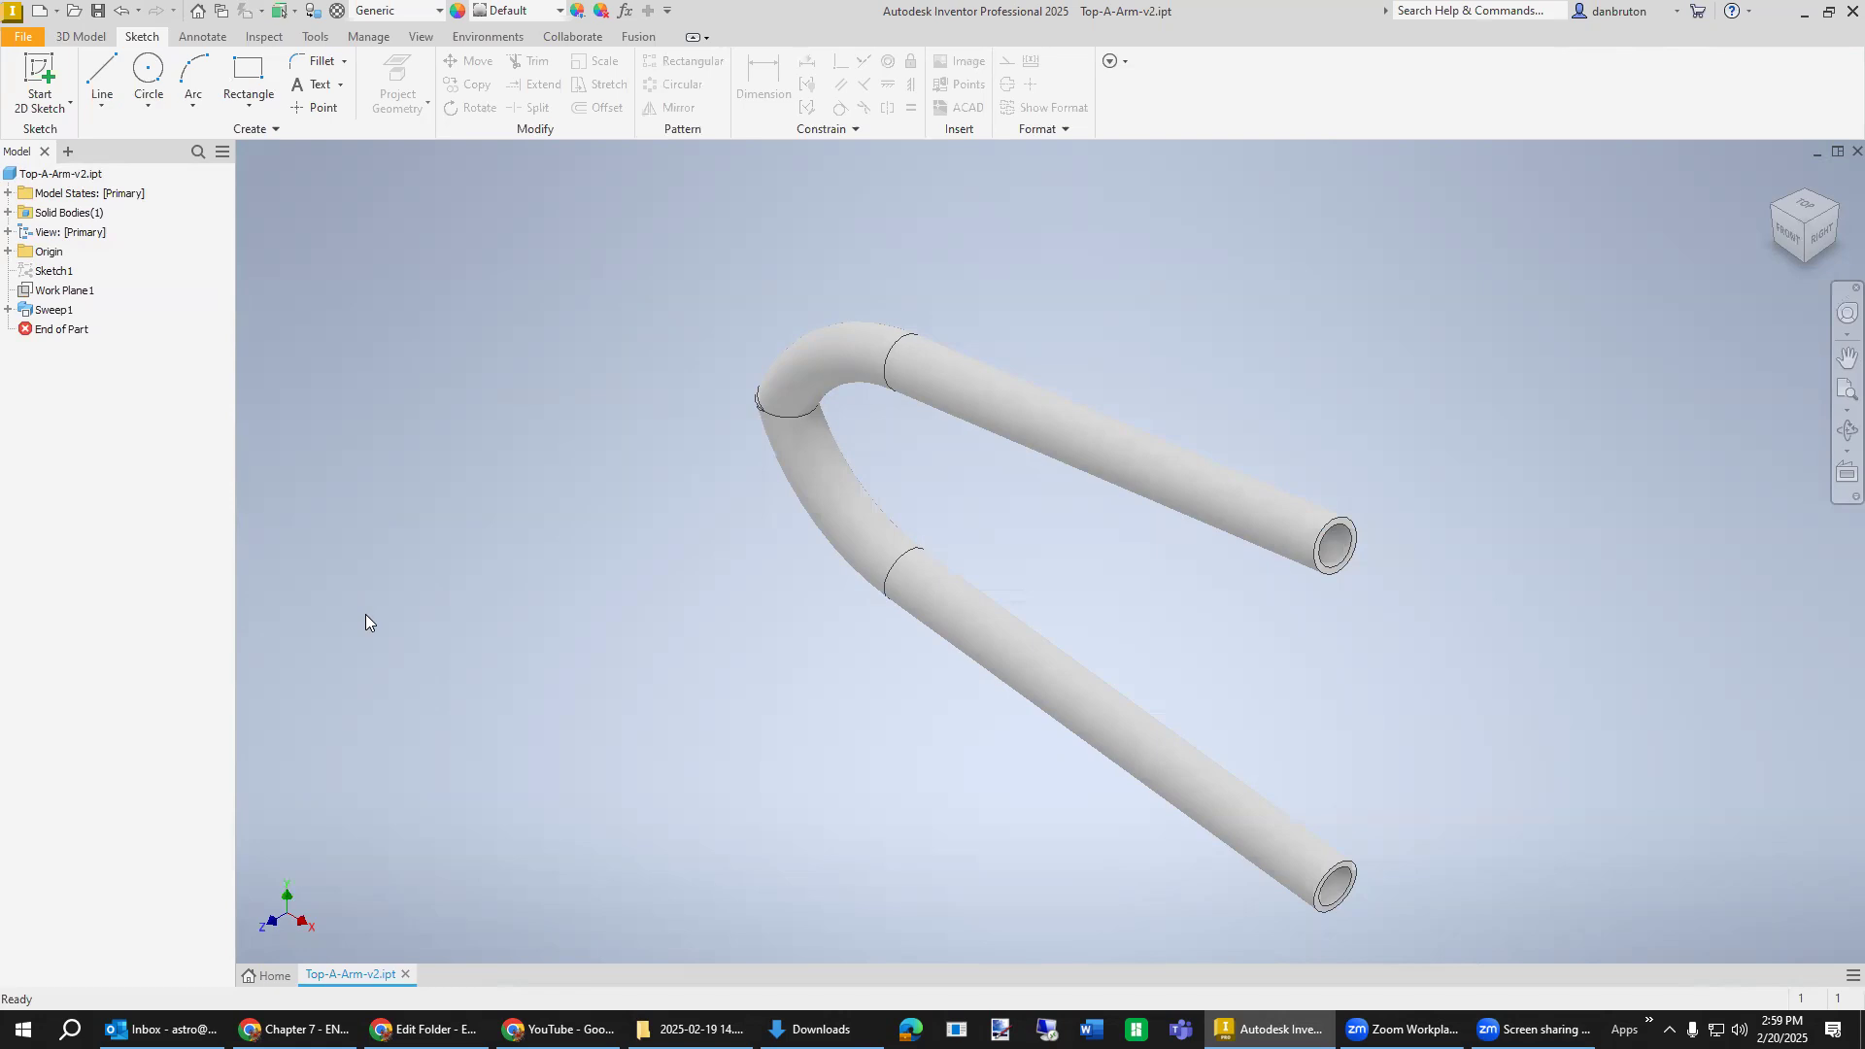
right_click(48, 273)
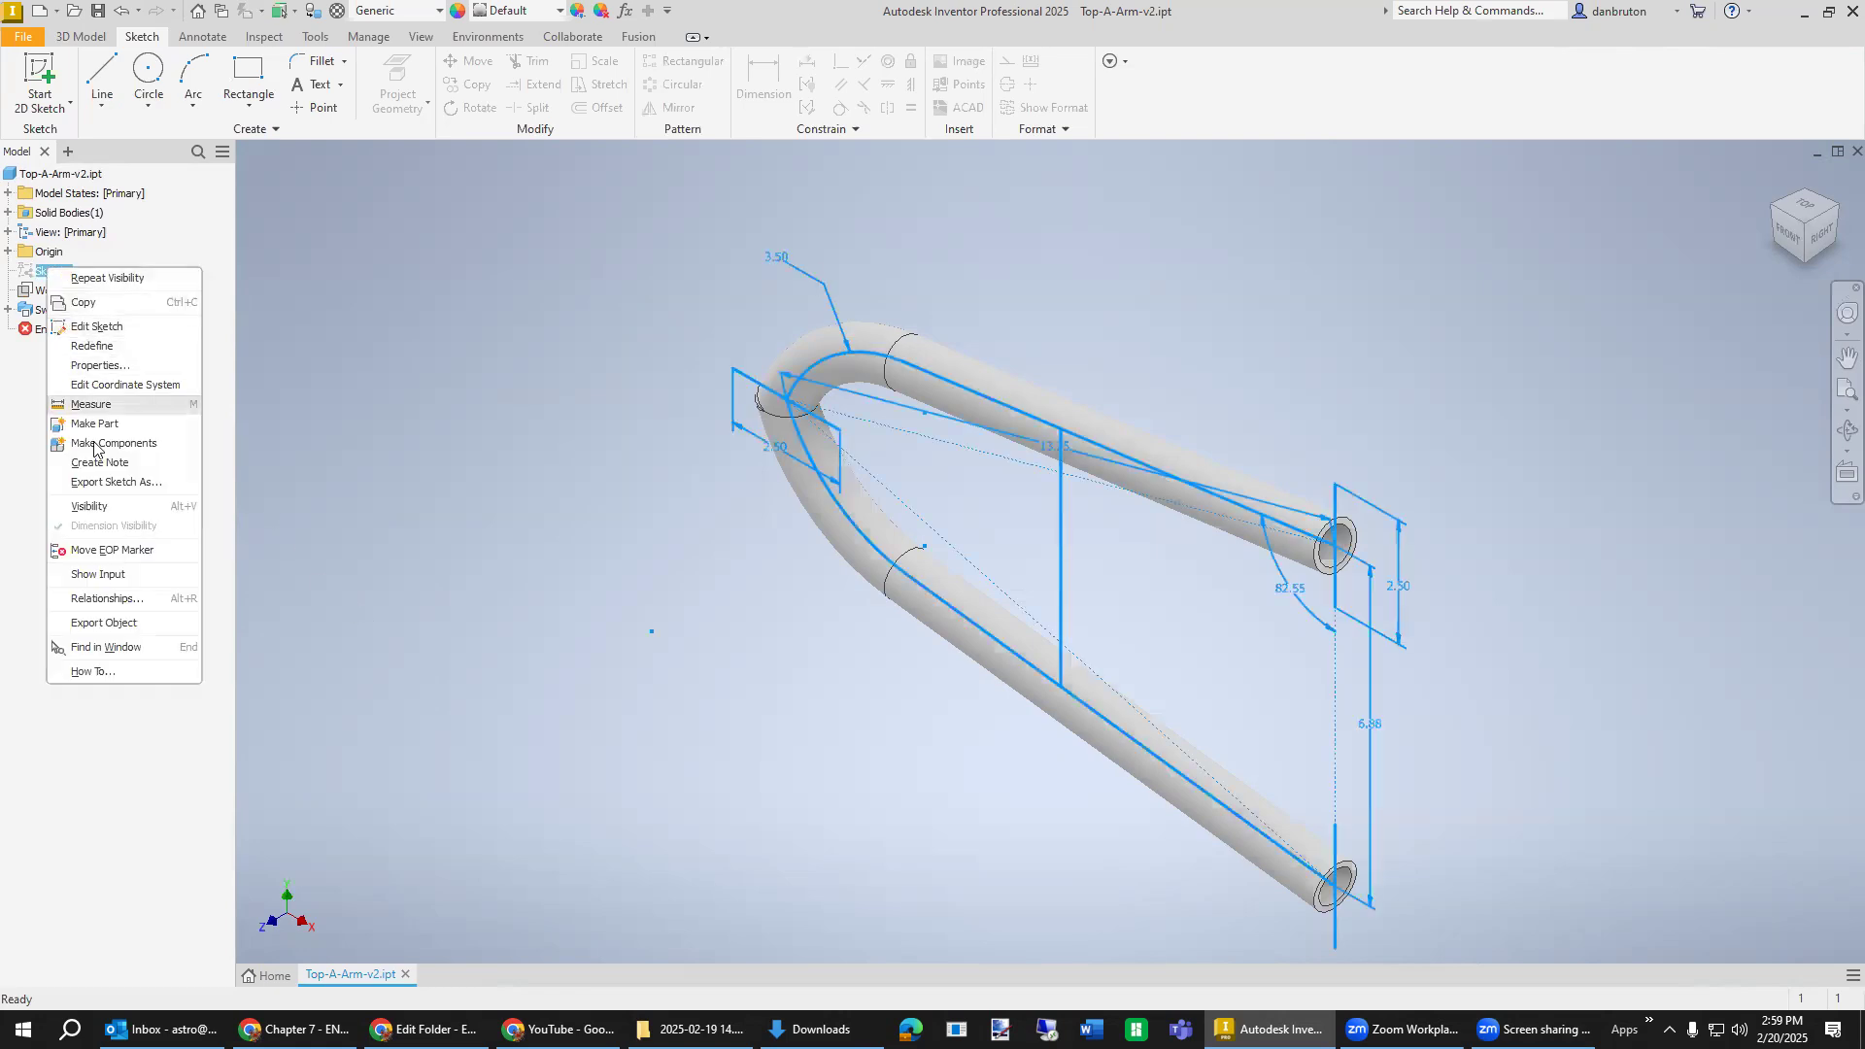
left_click(103, 507)
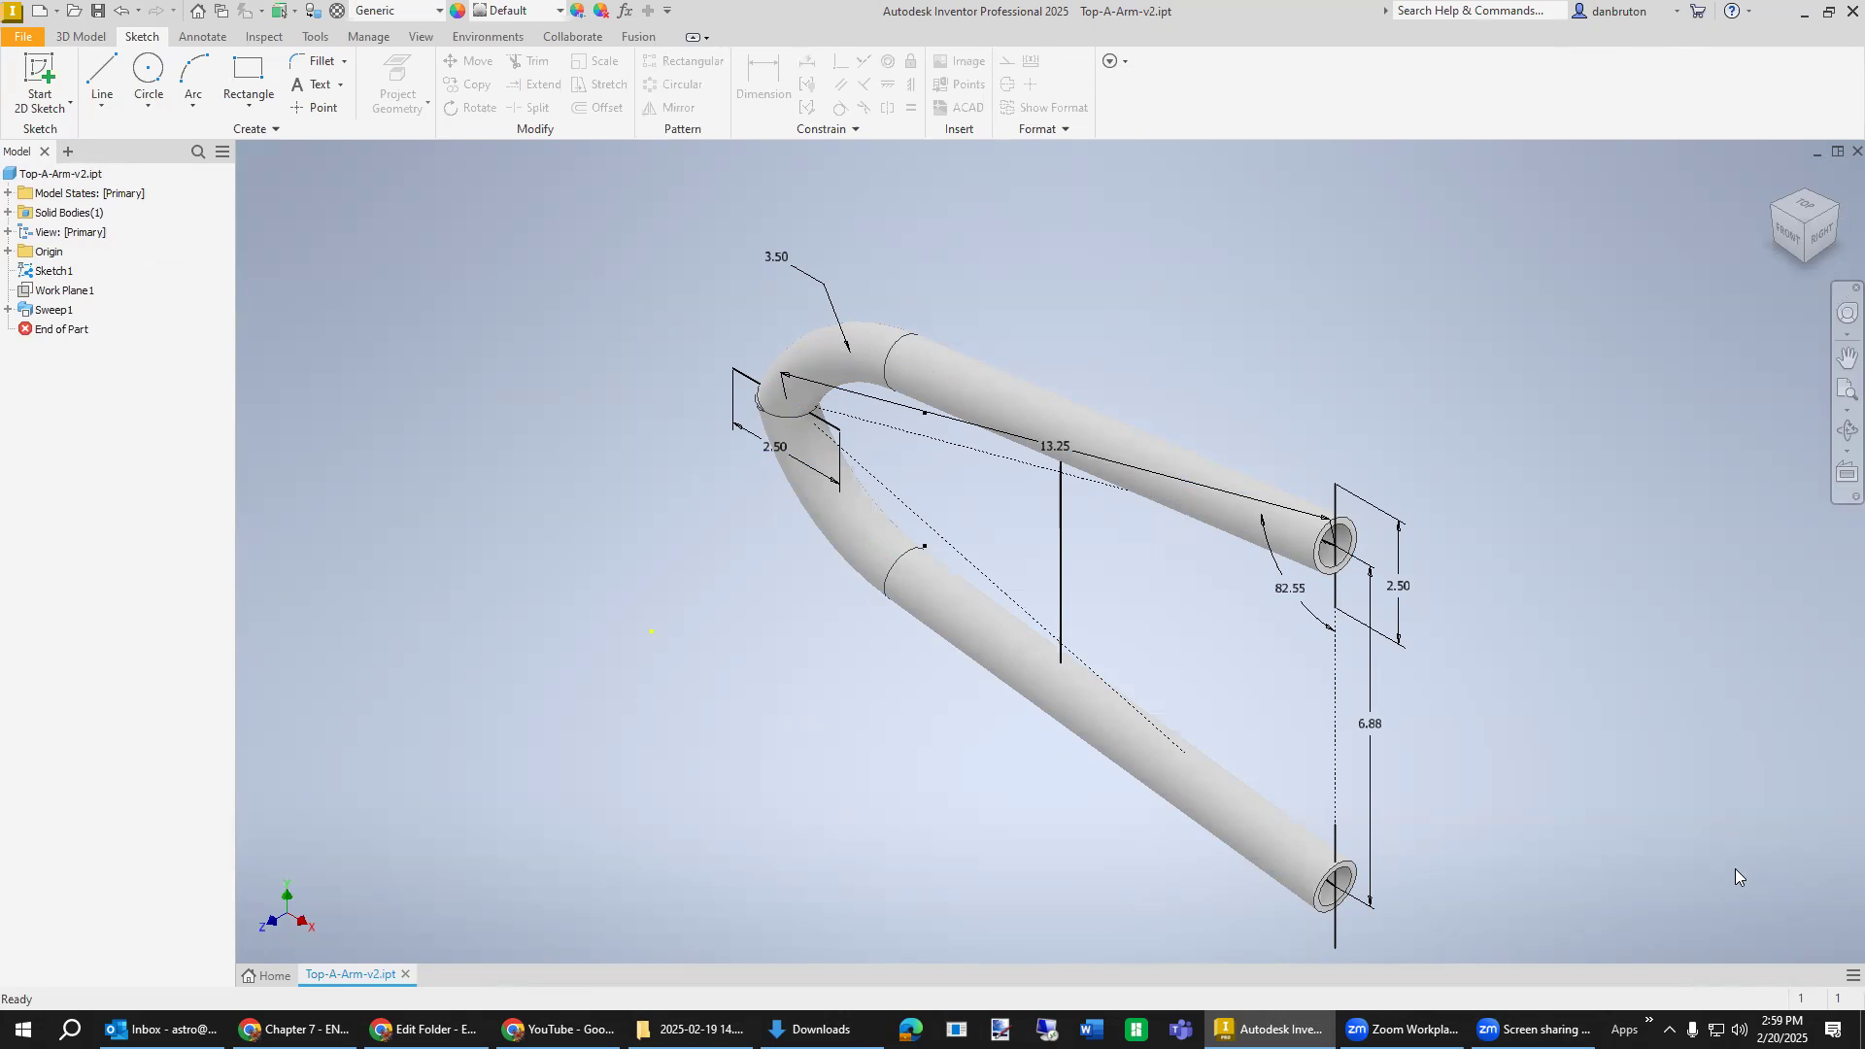
Create a work plane normal to the 2.50 vertical line at the upper tube's end, through that line's top endpoint.
left_click(1336, 501)
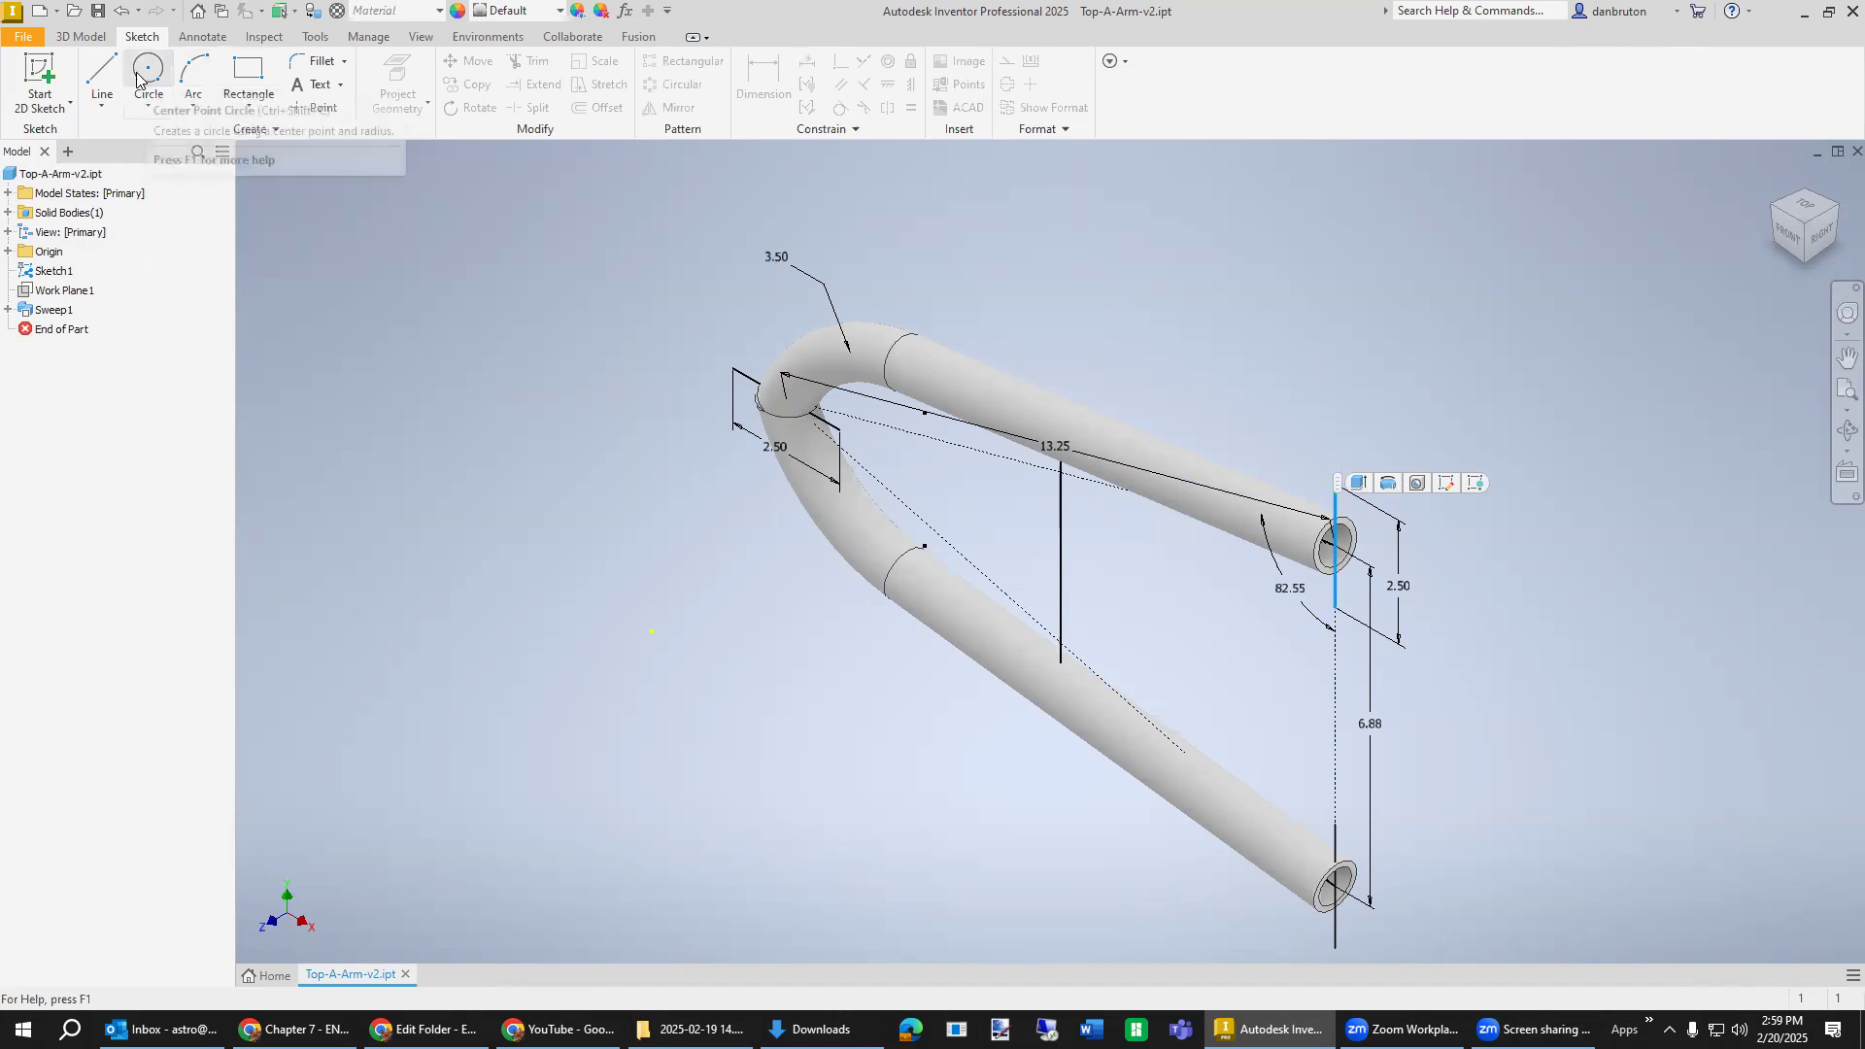
left_click(81, 36)
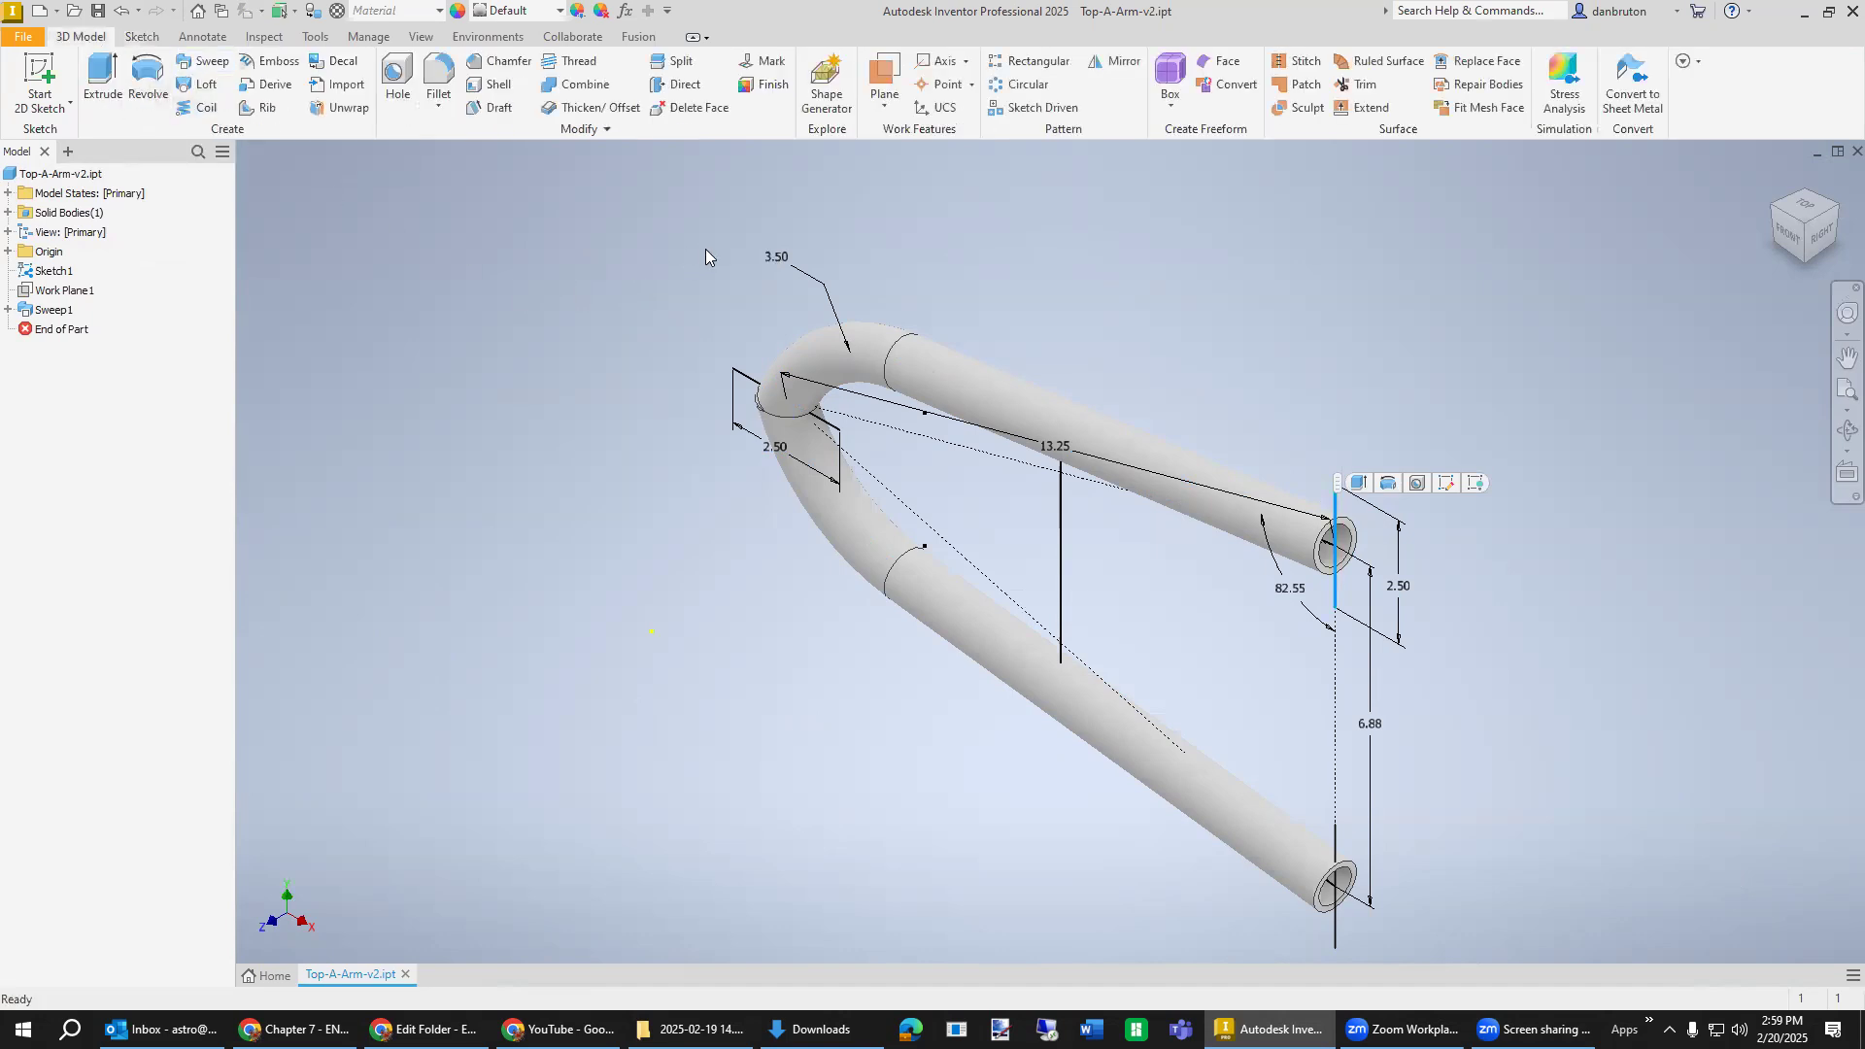
left_click(884, 102)
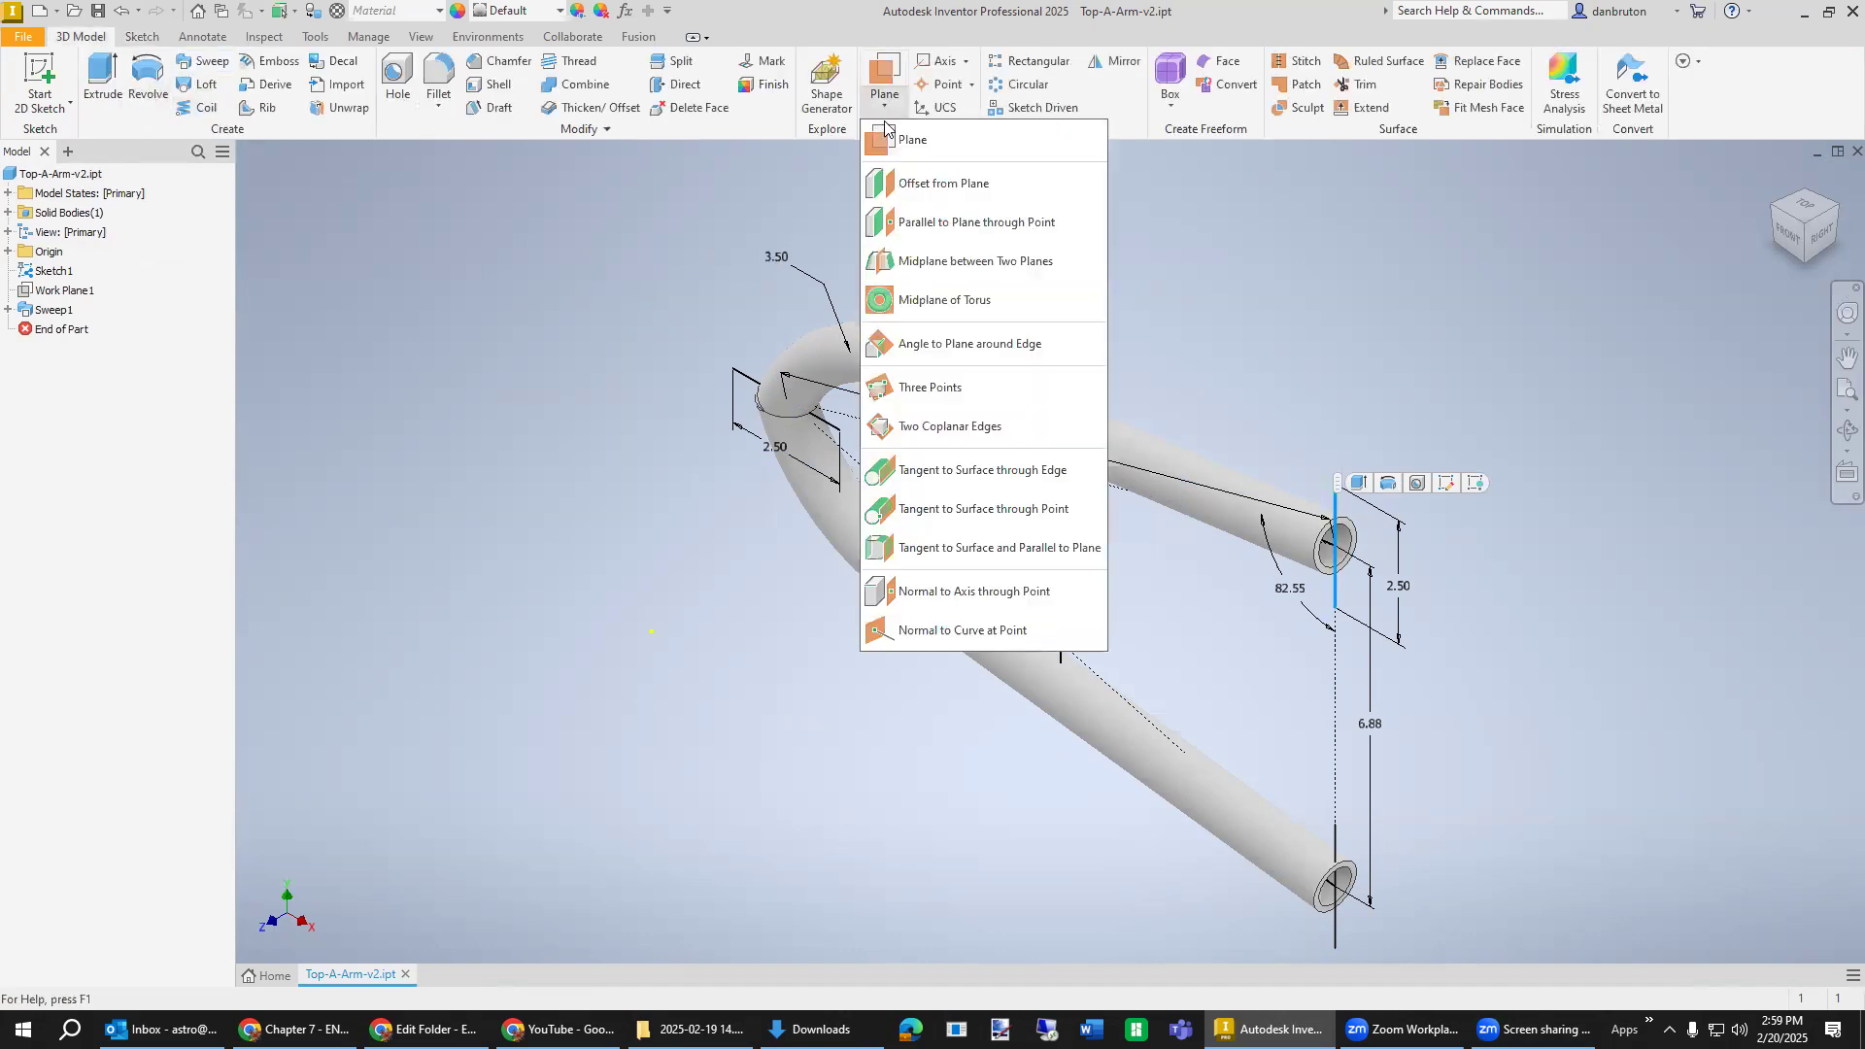
left_click(969, 630)
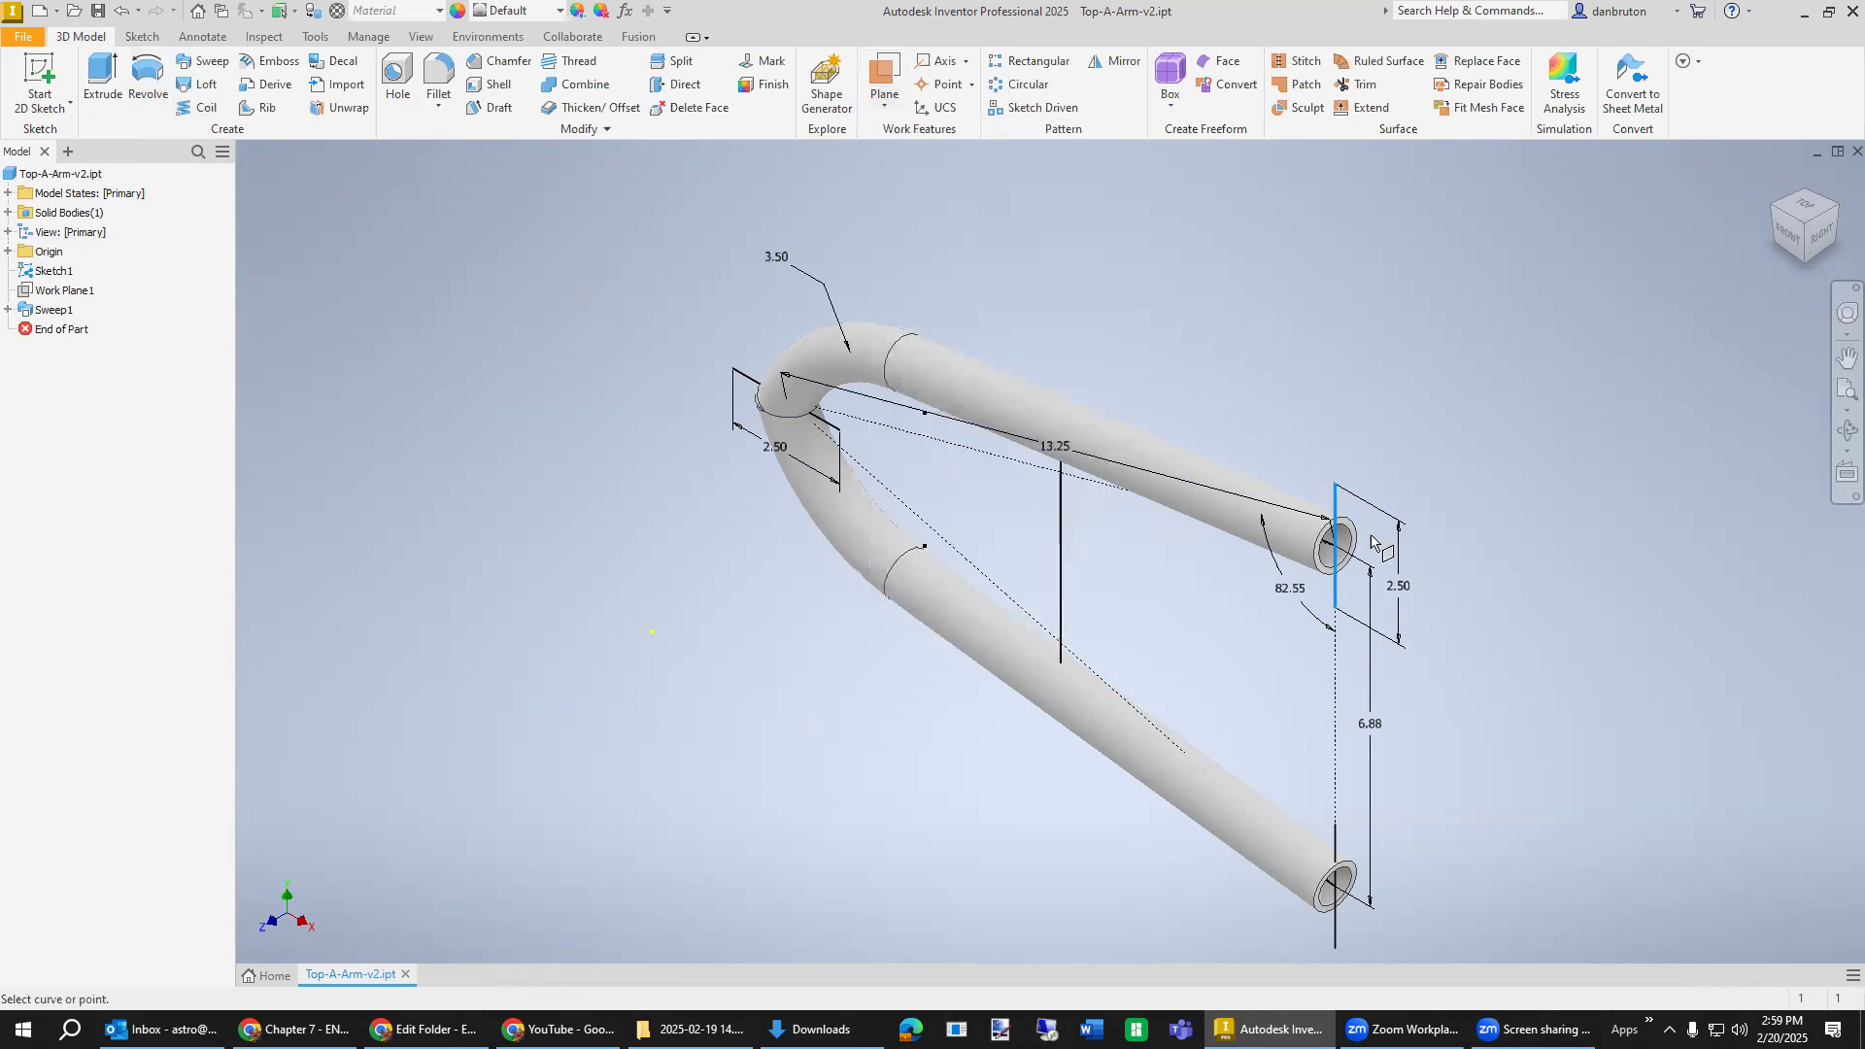
left_click(1336, 506)
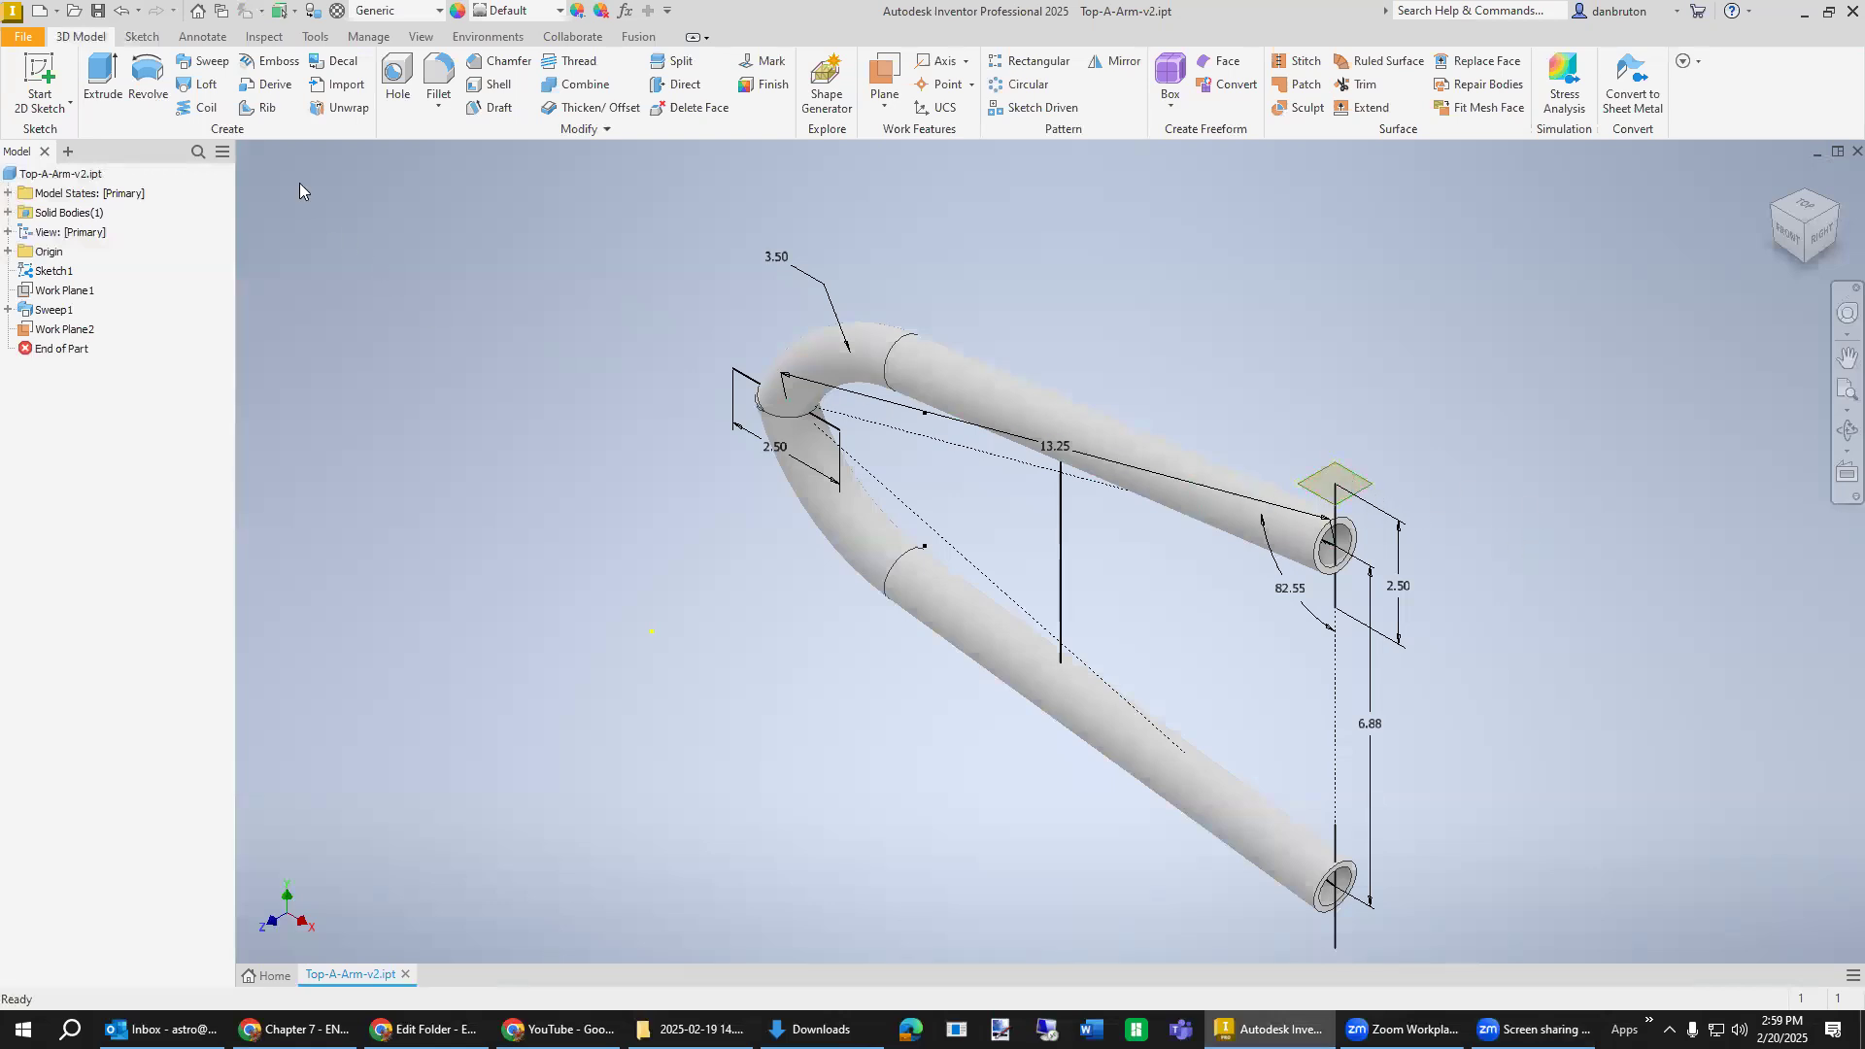
Start a sketch on the new work plane and draw a 1 in diameter circle centred on the 2.50 line's endpoint.
left_click(141, 36)
key("s")
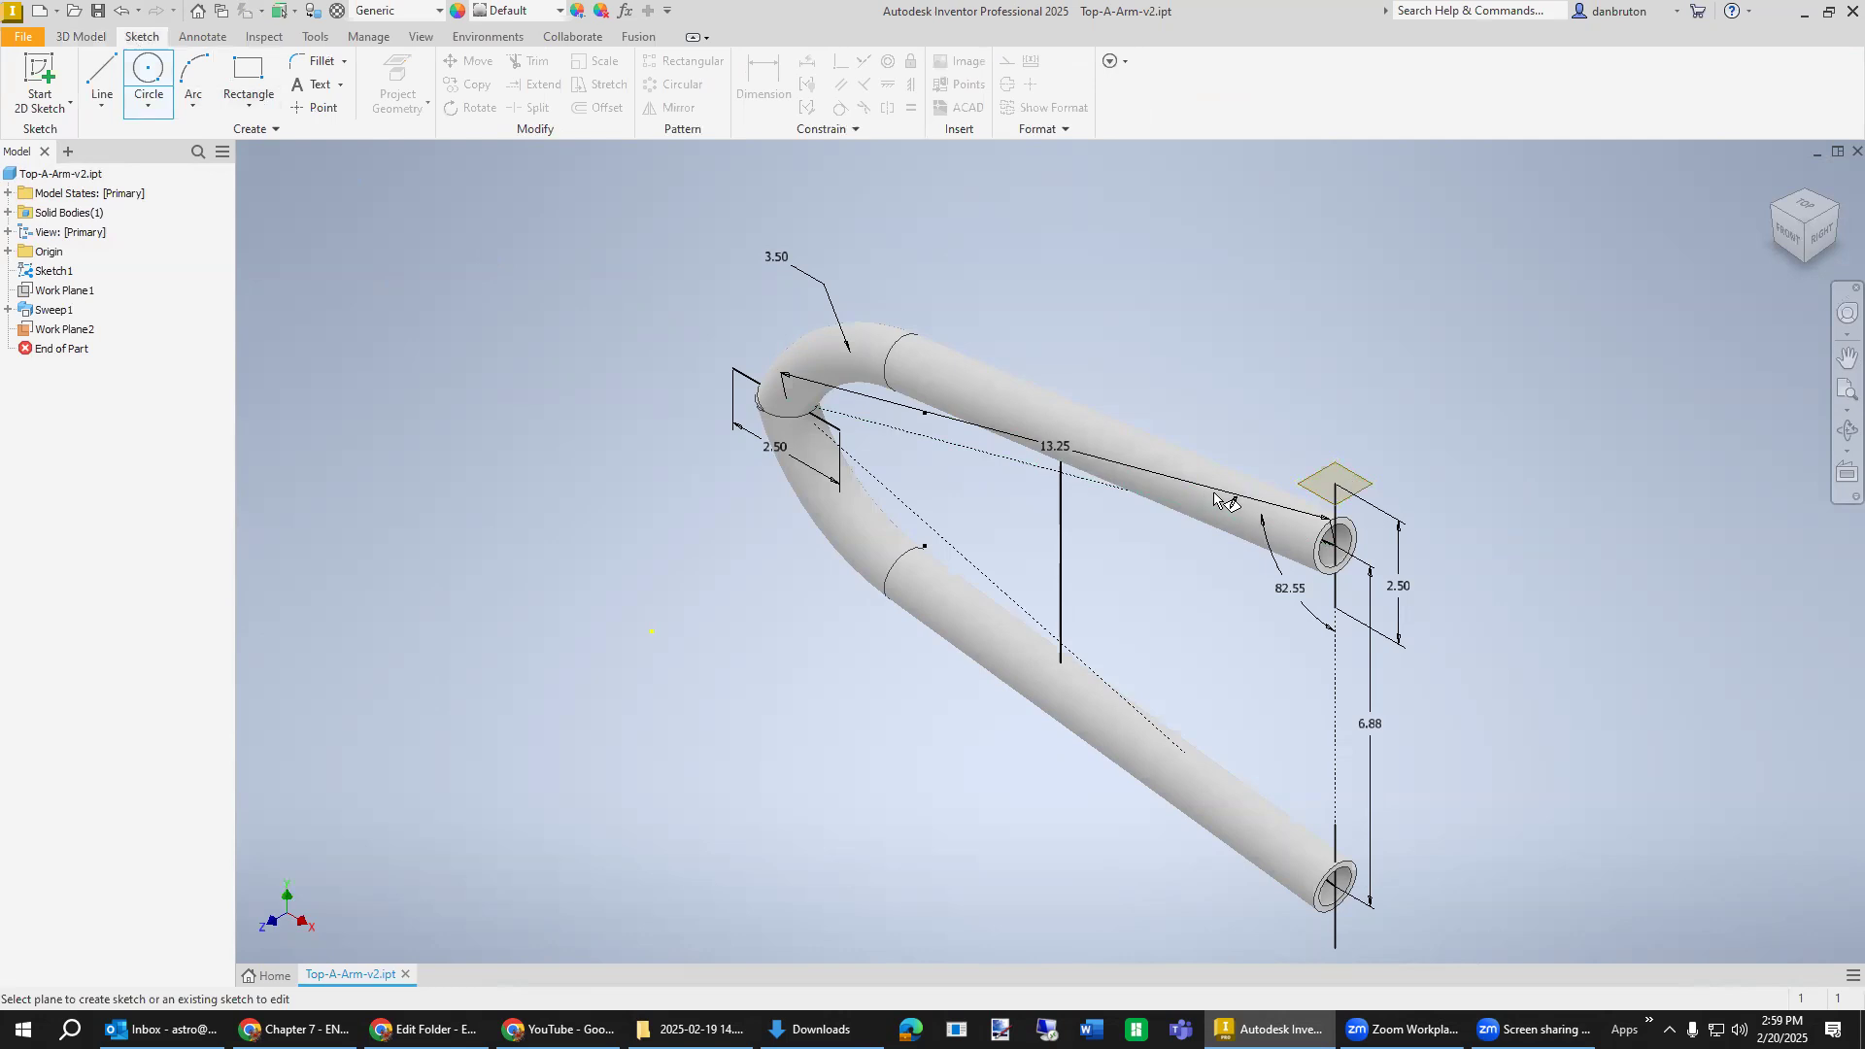
left_click(1343, 475)
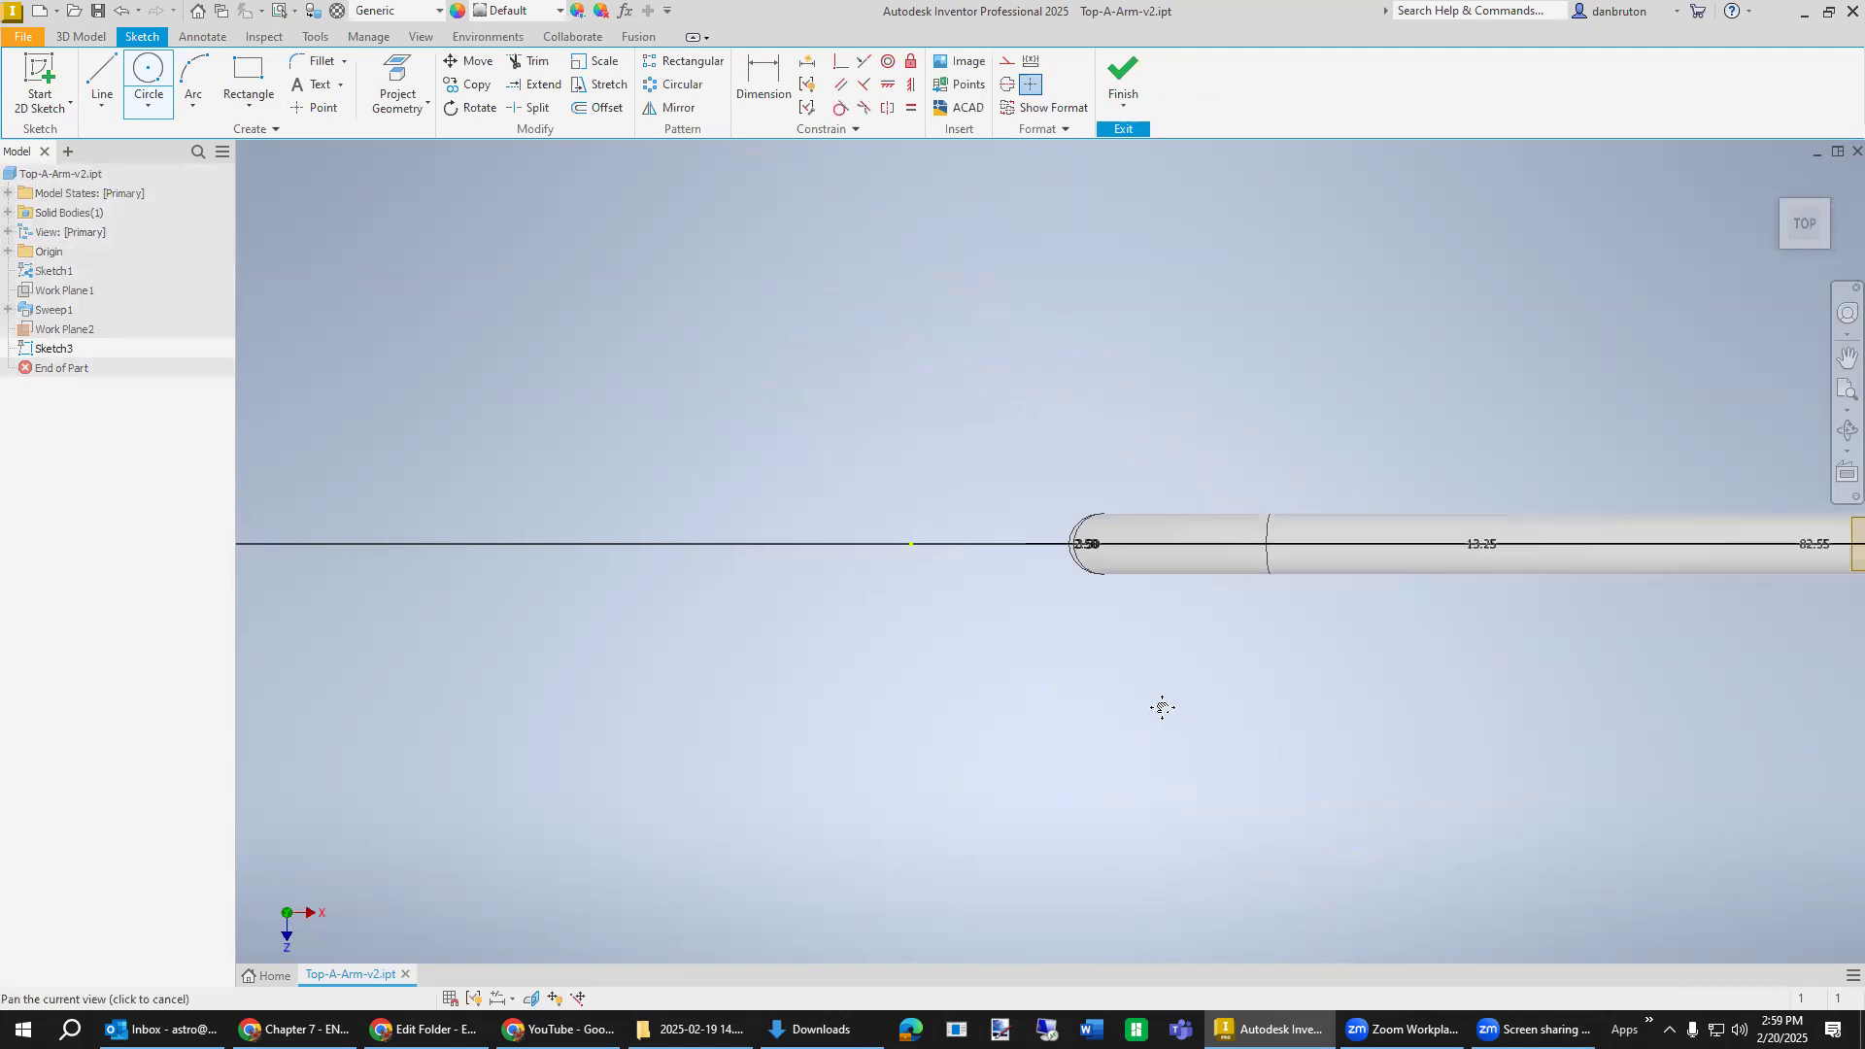
scroll(1157, 704, "up", 5)
scroll(1263, 620, "down", 4)
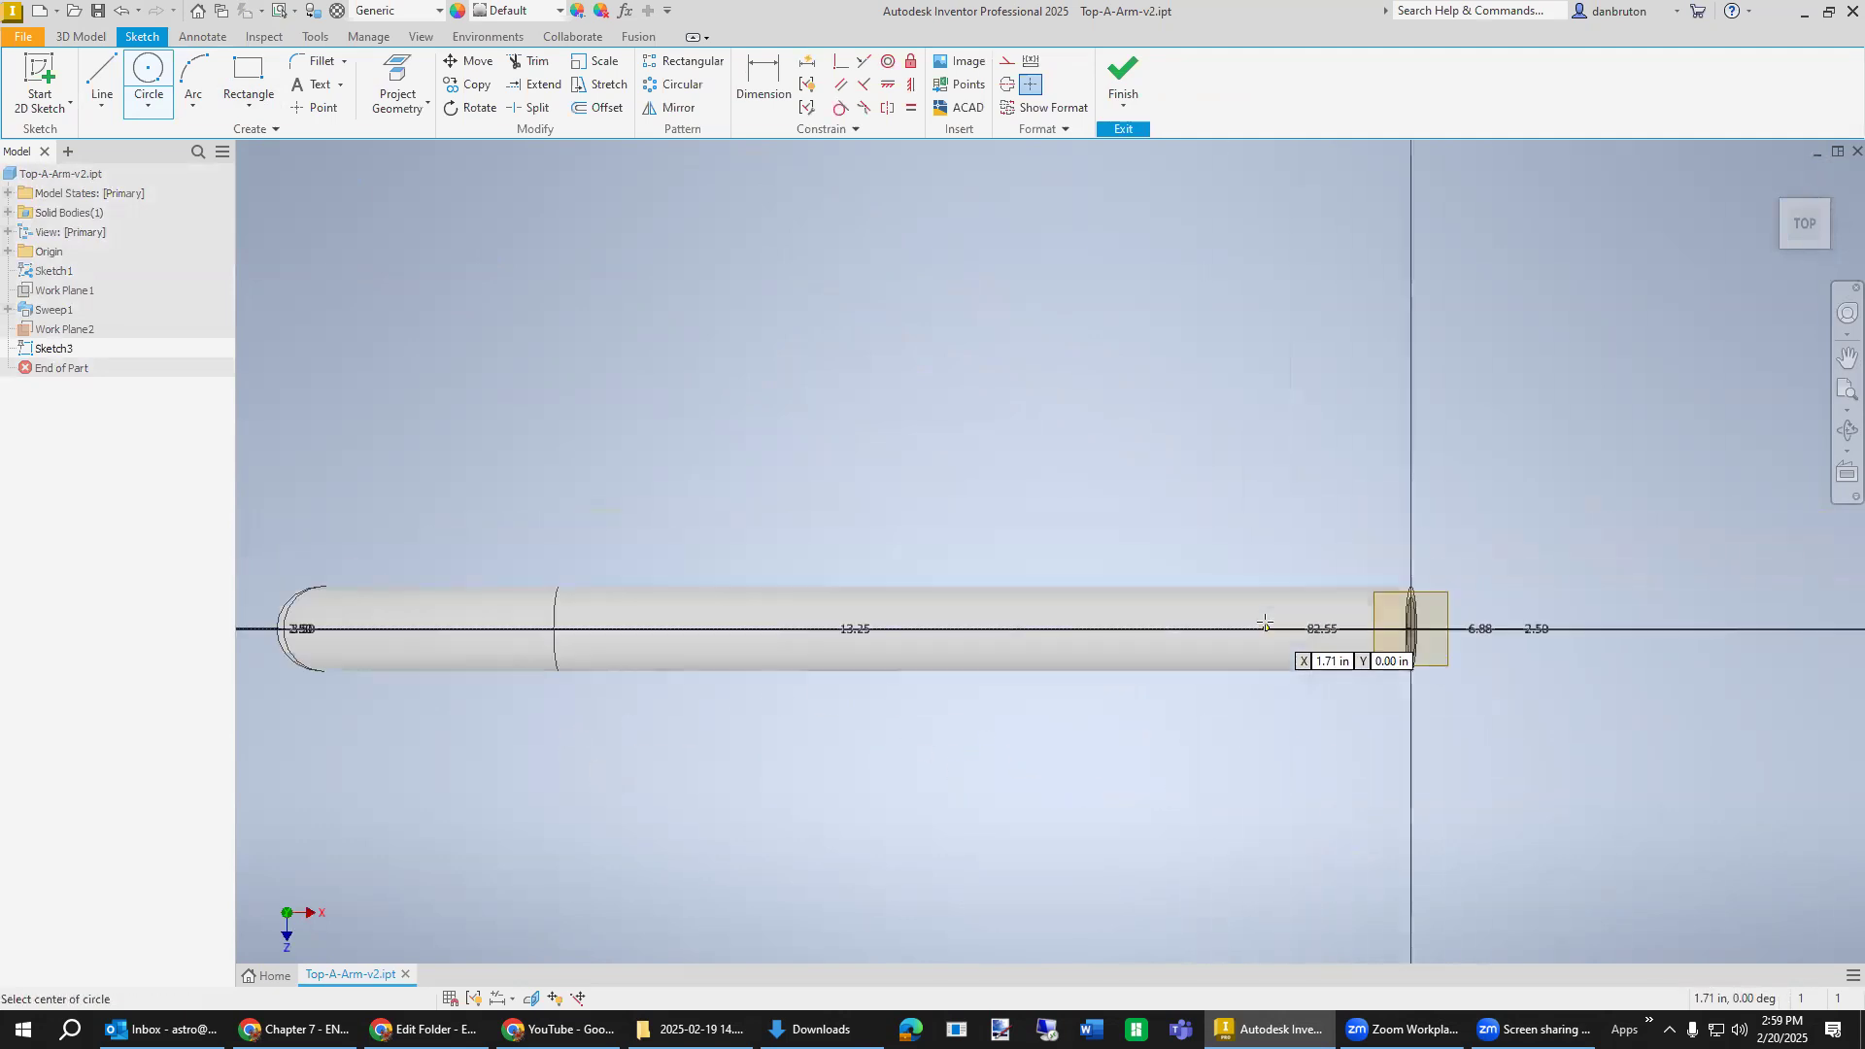
scroll(1409, 700, "down", 2)
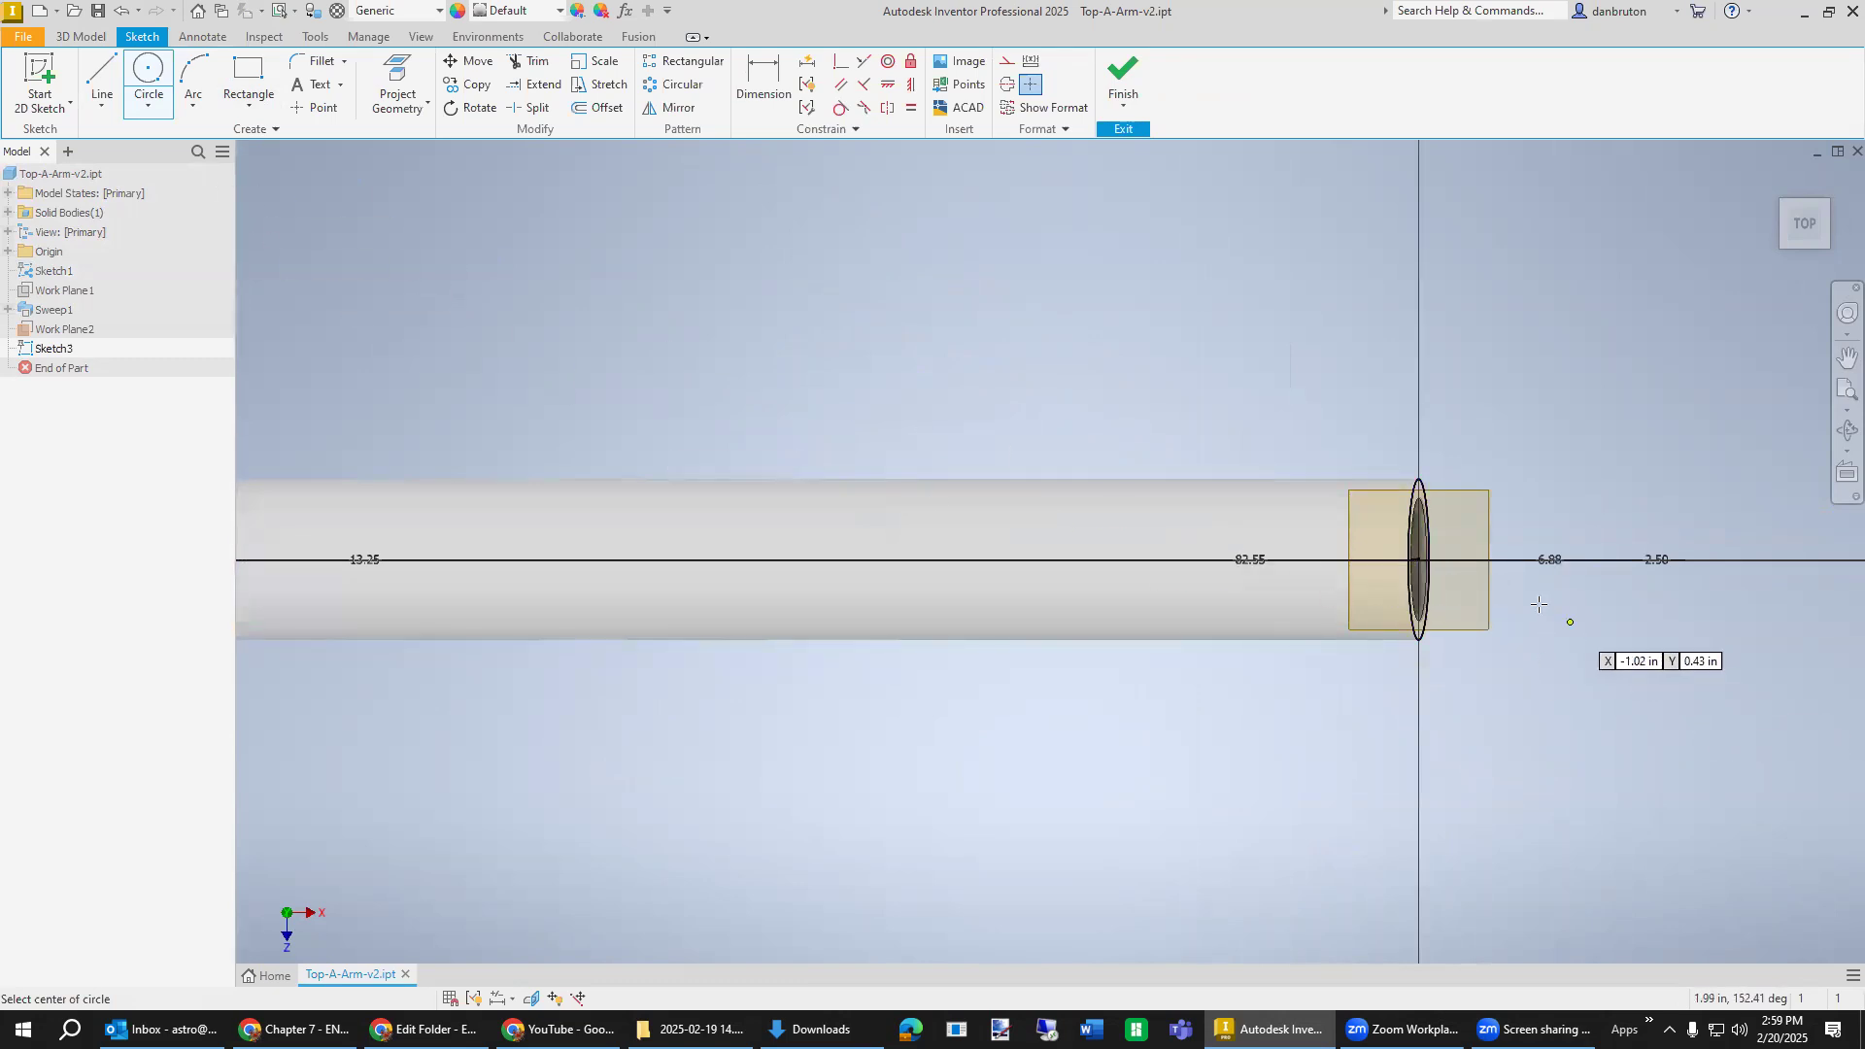
left_click(1419, 561)
type("1")
key("Return")
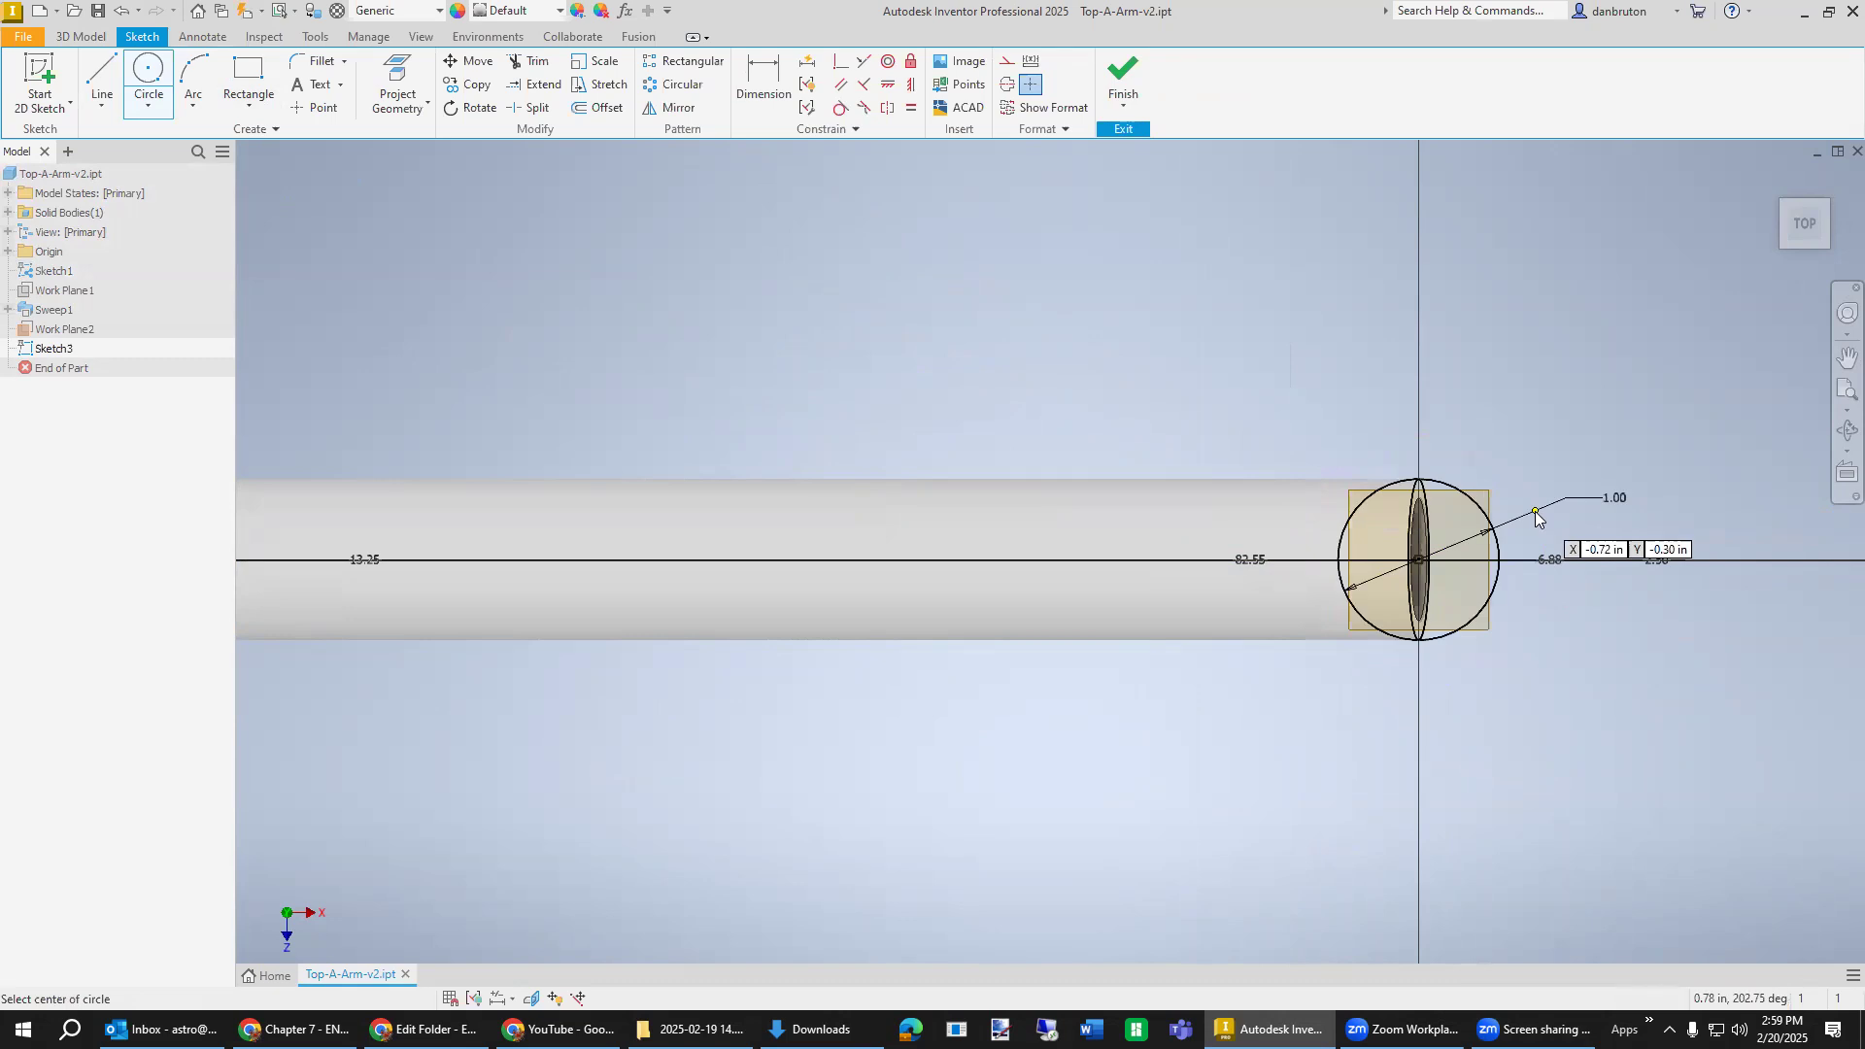
Add a smaller concentric circle inside the 1 in circle and dimension the gap between them to 0.12 in.
left_click(1419, 560)
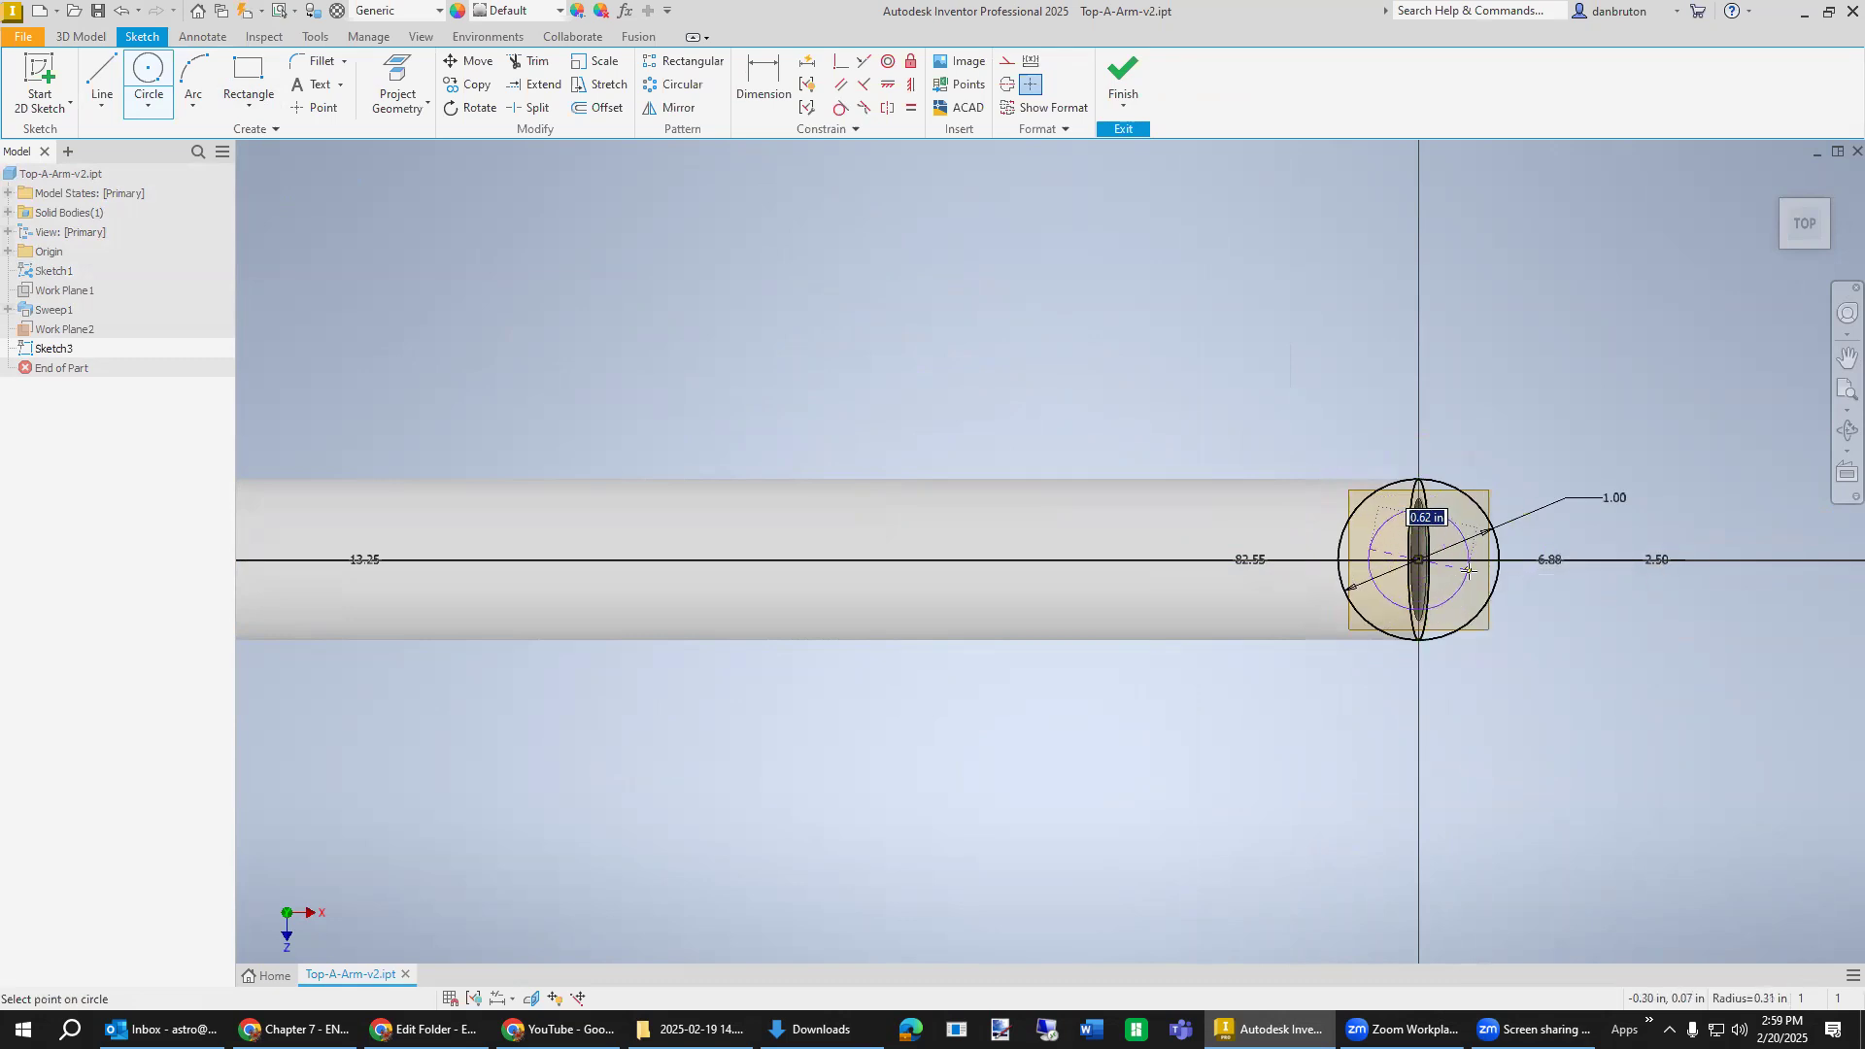
left_click(1458, 575)
key("d")
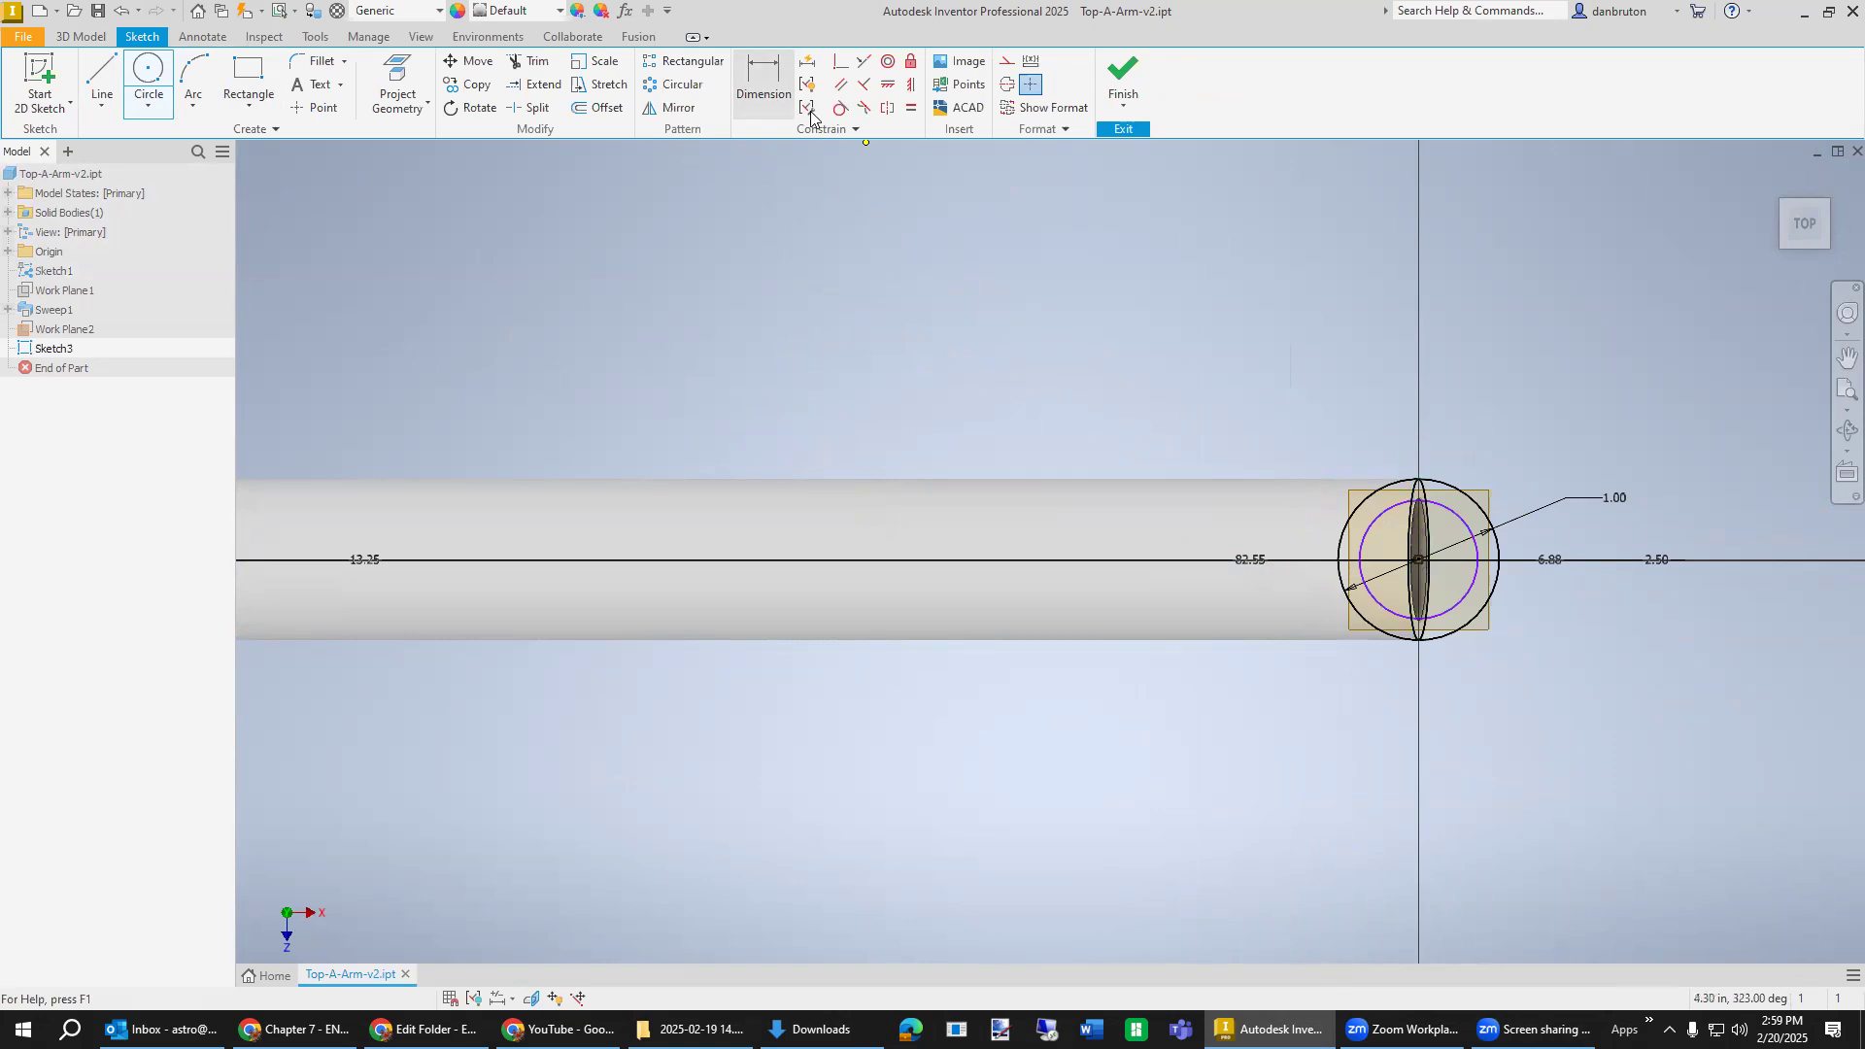
left_click(1474, 580)
left_click(1499, 596)
left_click(1533, 604)
type("0.12")
key("Return")
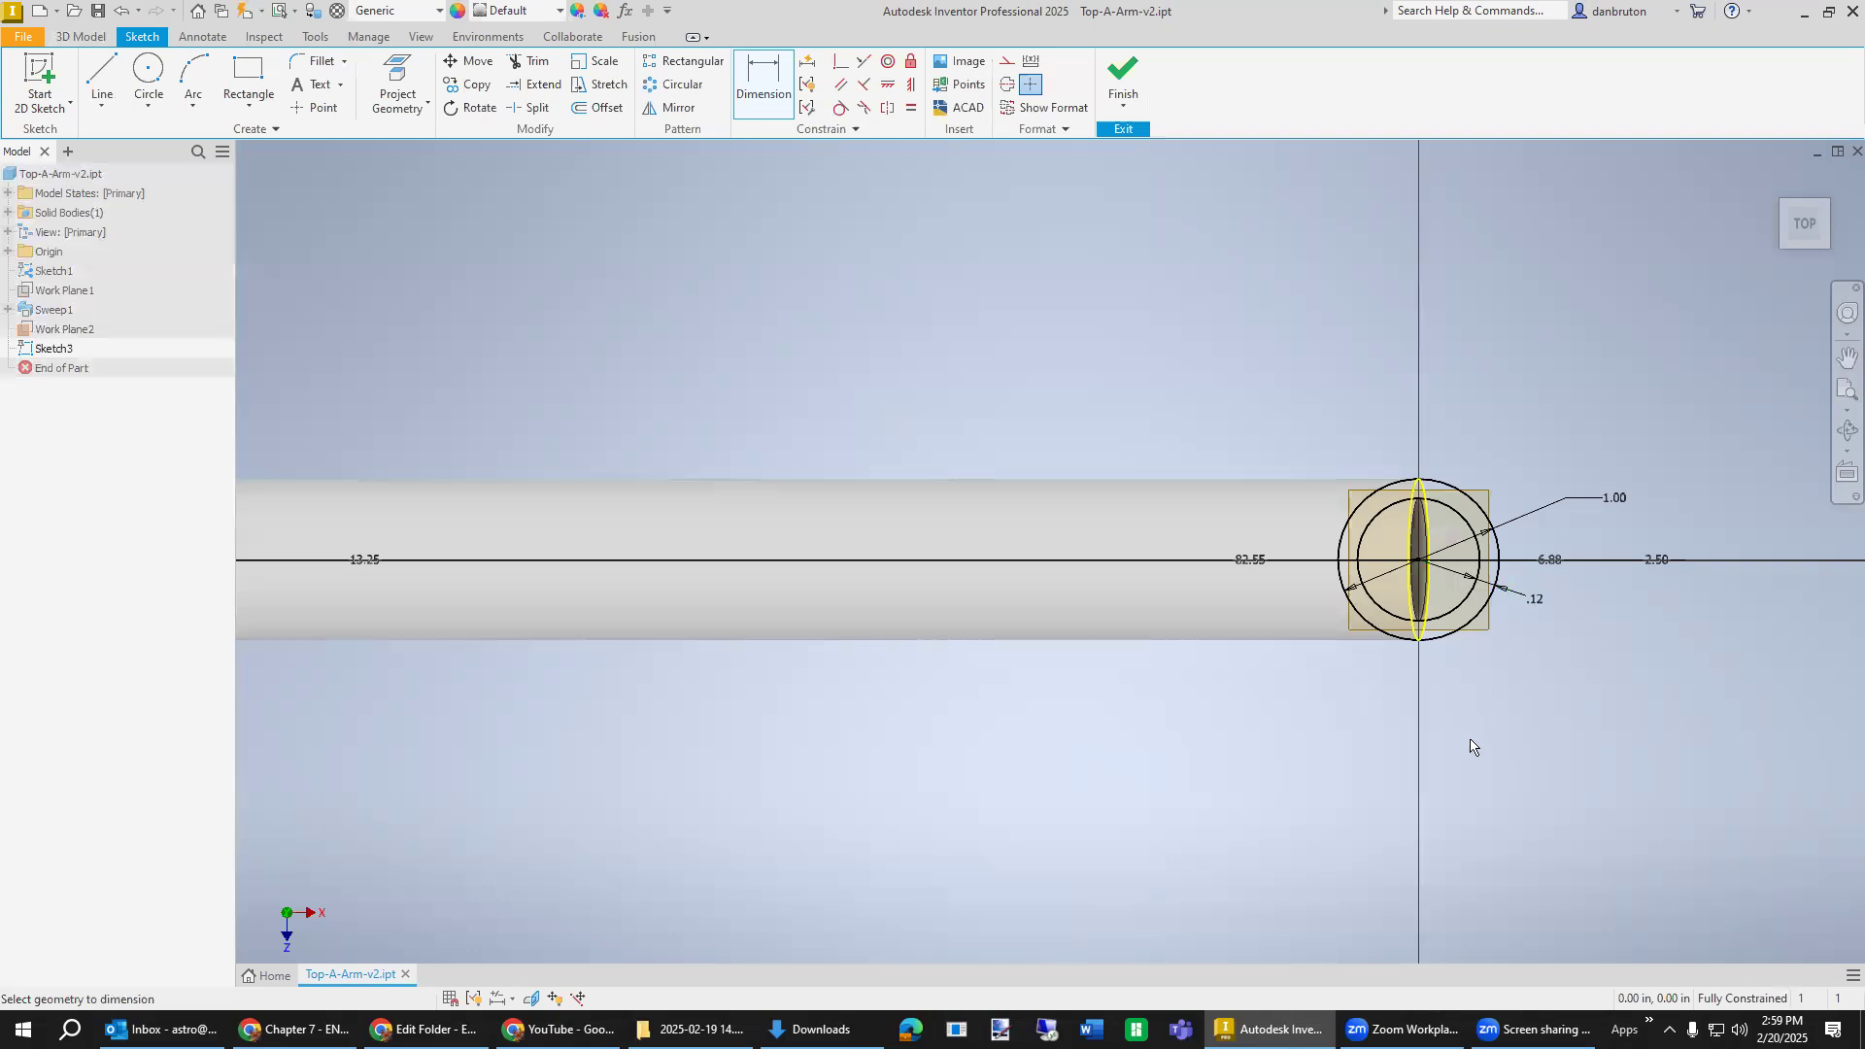
Sweep the full area of the 1 in circle along the 2.50 line as a cut through the tube's end.
mouse_move(1468, 740)
middle_mouse_down()
mouse_move(1424, 716)
mouse_move(1528, 695)
mouse_move(1444, 716)
mouse_move(1422, 660)
mouse_move(1327, 609)
middle_mouse_up()
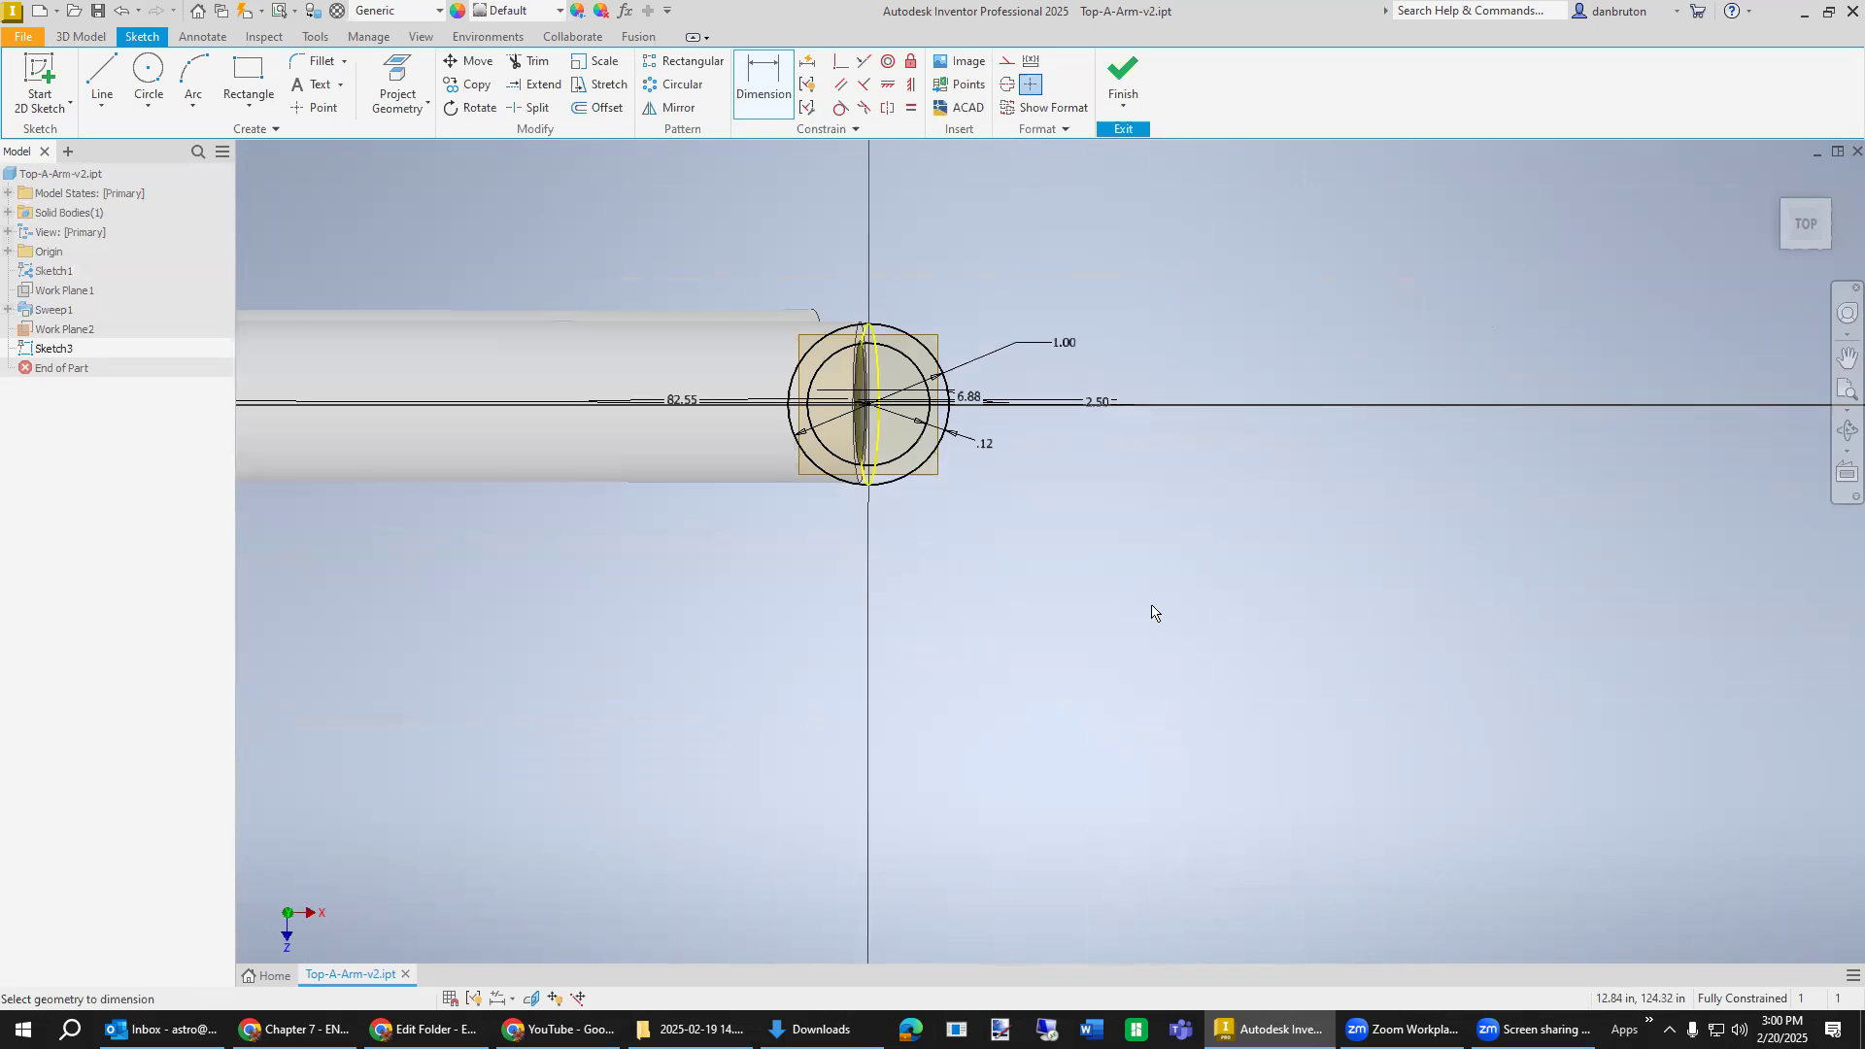
mouse_move(1151, 612)
middle_mouse_down()
mouse_move(1180, 629)
mouse_move(1161, 618)
mouse_move(1159, 633)
mouse_move(1156, 611)
mouse_move(1149, 637)
middle_mouse_up()
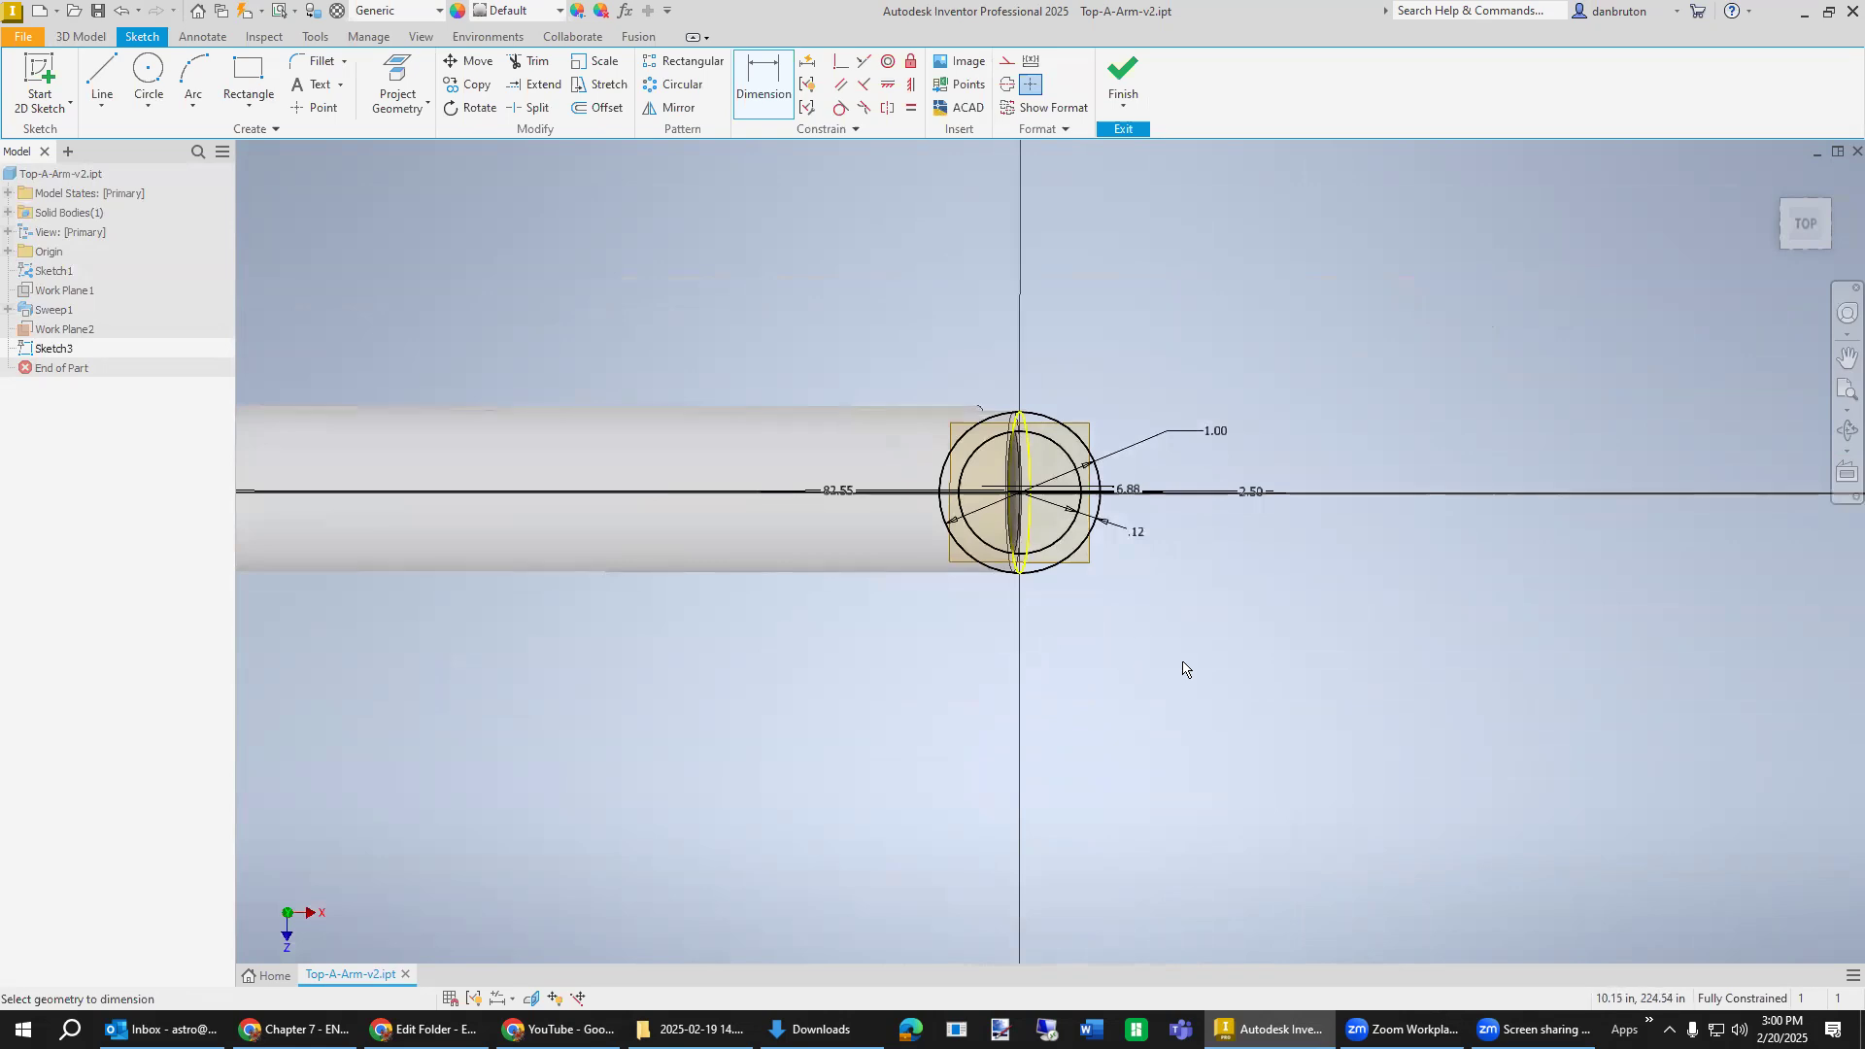
mouse_move(1182, 668)
middle_mouse_down()
mouse_move(1156, 658)
mouse_move(1195, 657)
middle_mouse_up()
left_click(1847, 430)
mouse_move(1381, 643)
left_mouse_down()
mouse_move(1203, 737)
mouse_move(1040, 777)
mouse_move(944, 767)
left_mouse_up()
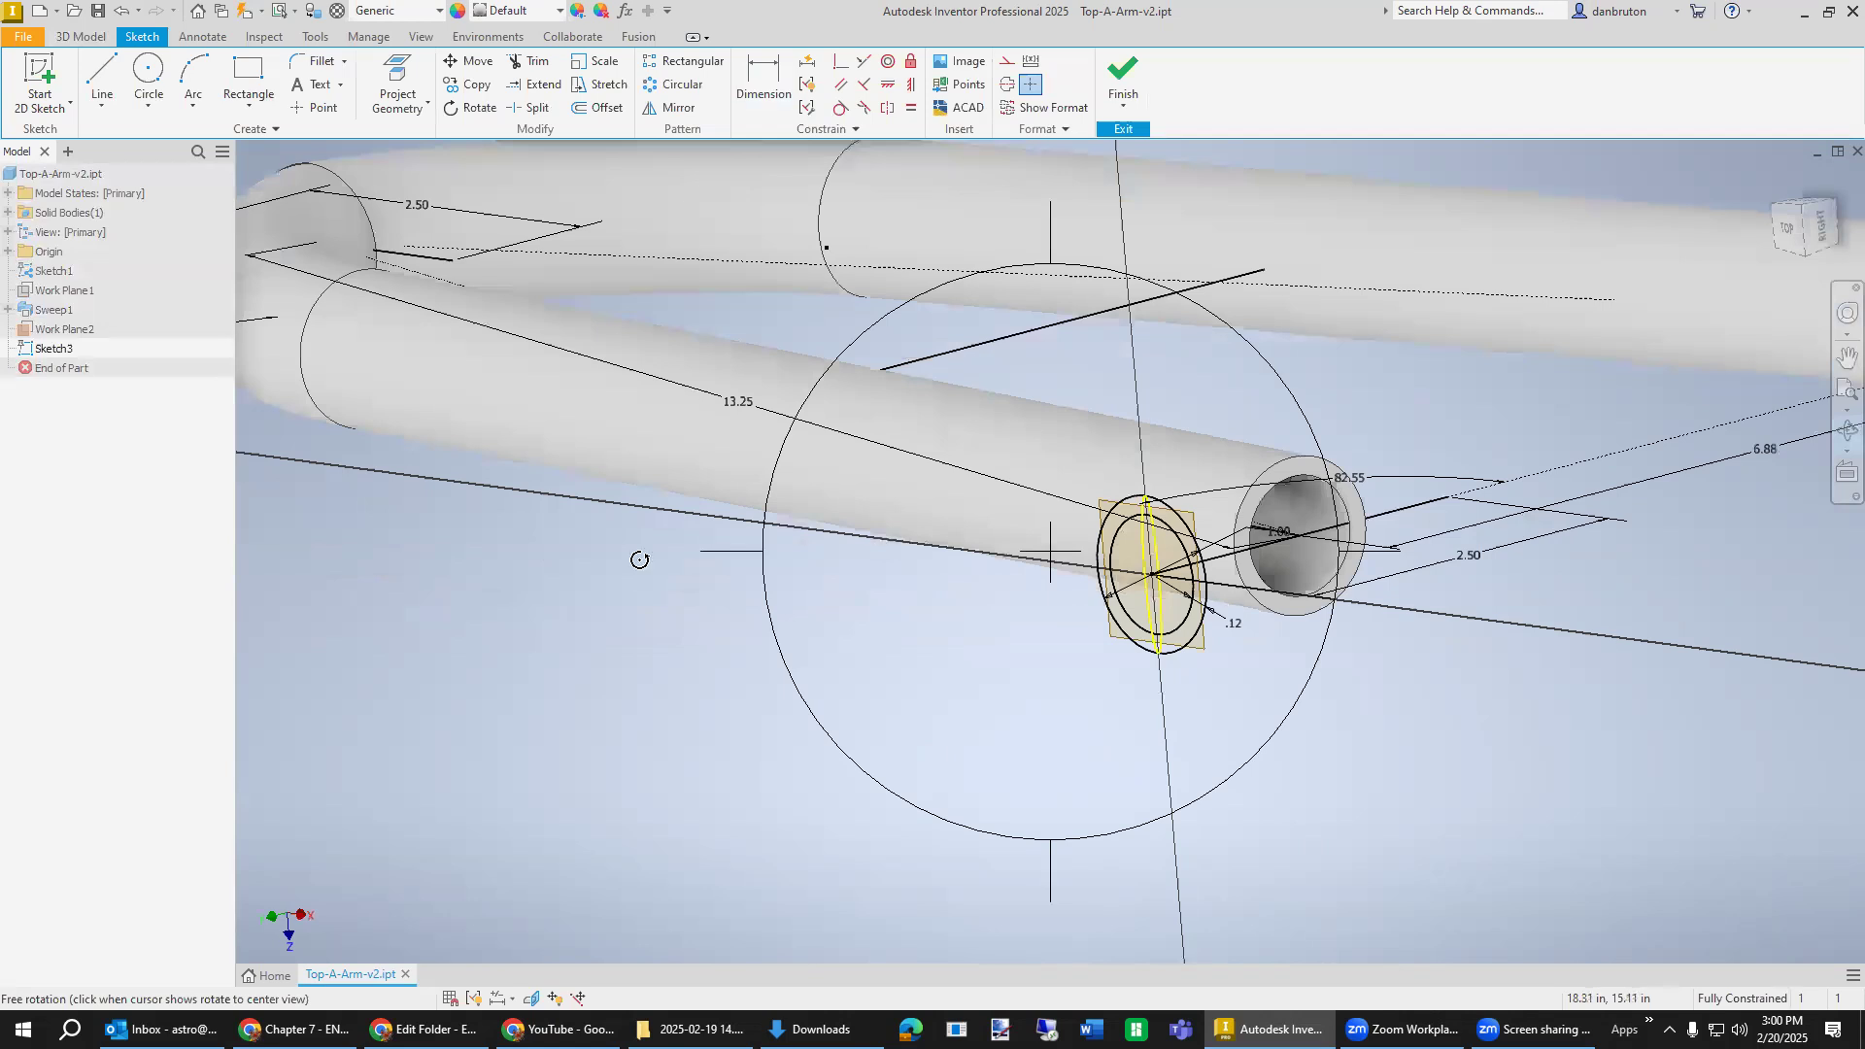
left_click(83, 39)
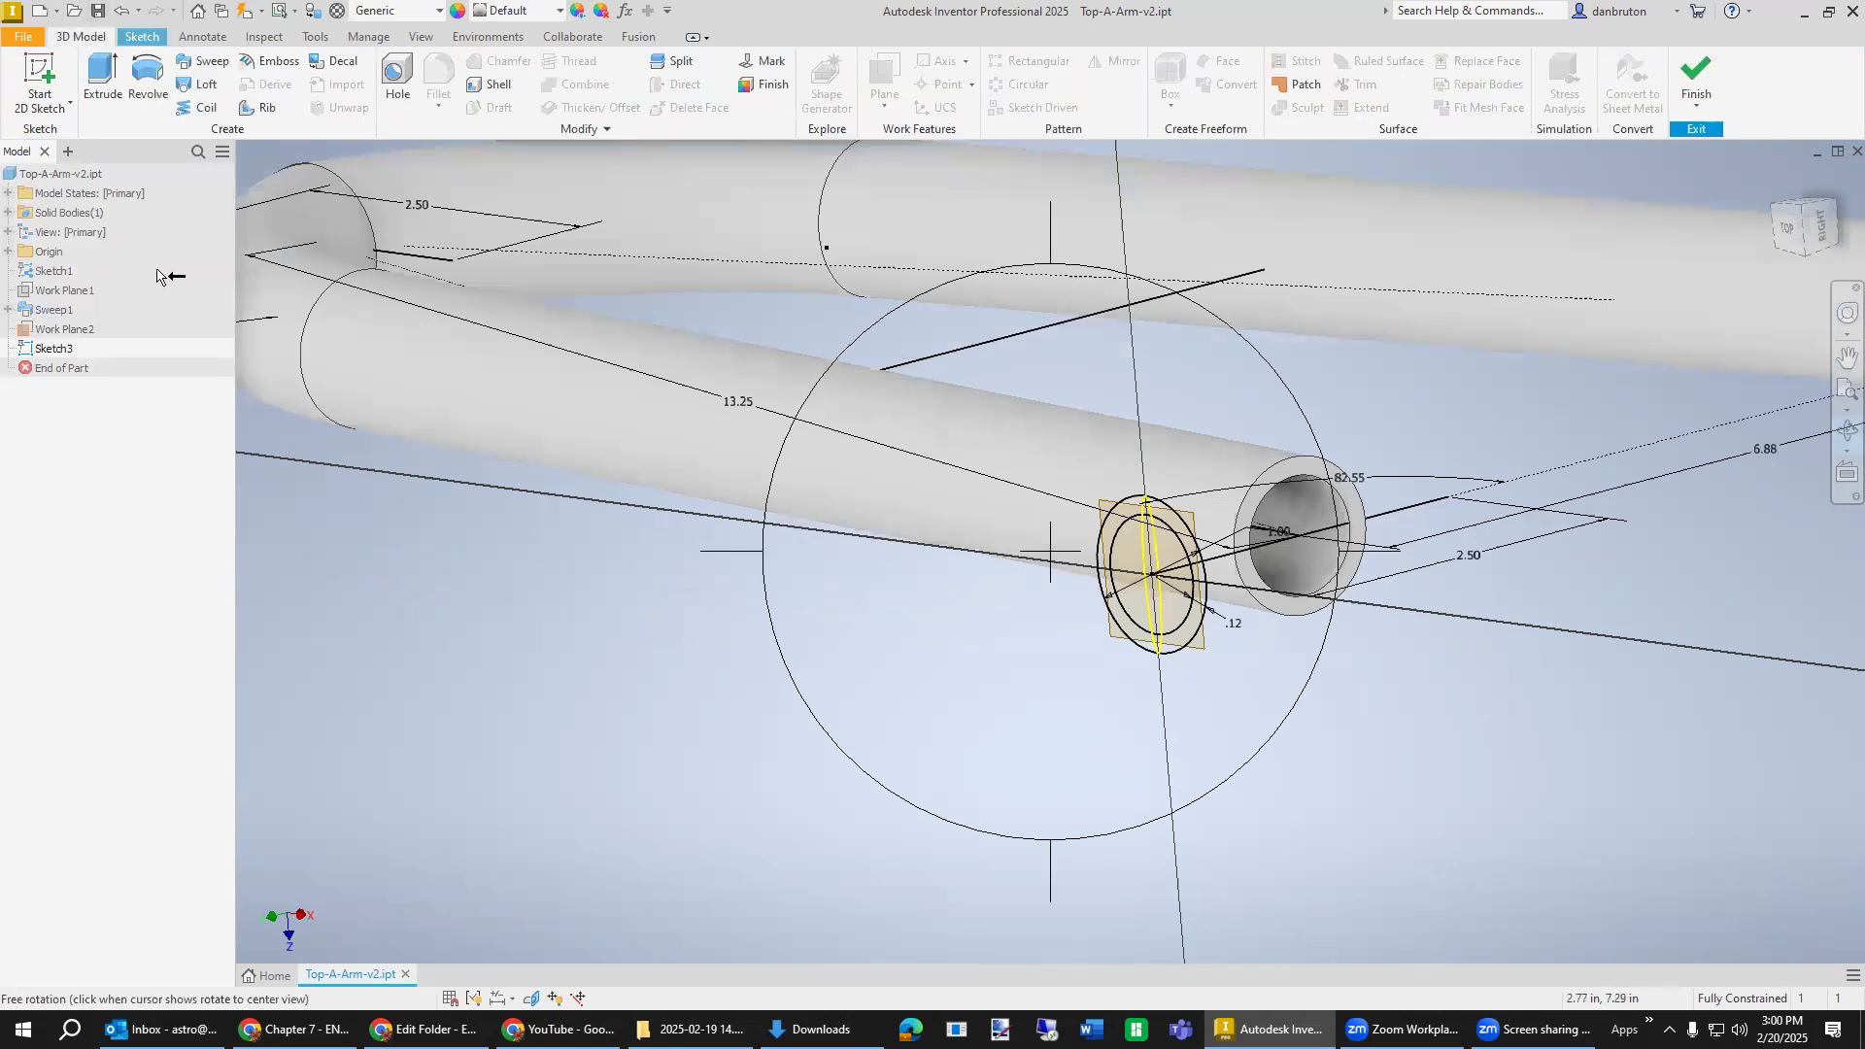
left_click(204, 62)
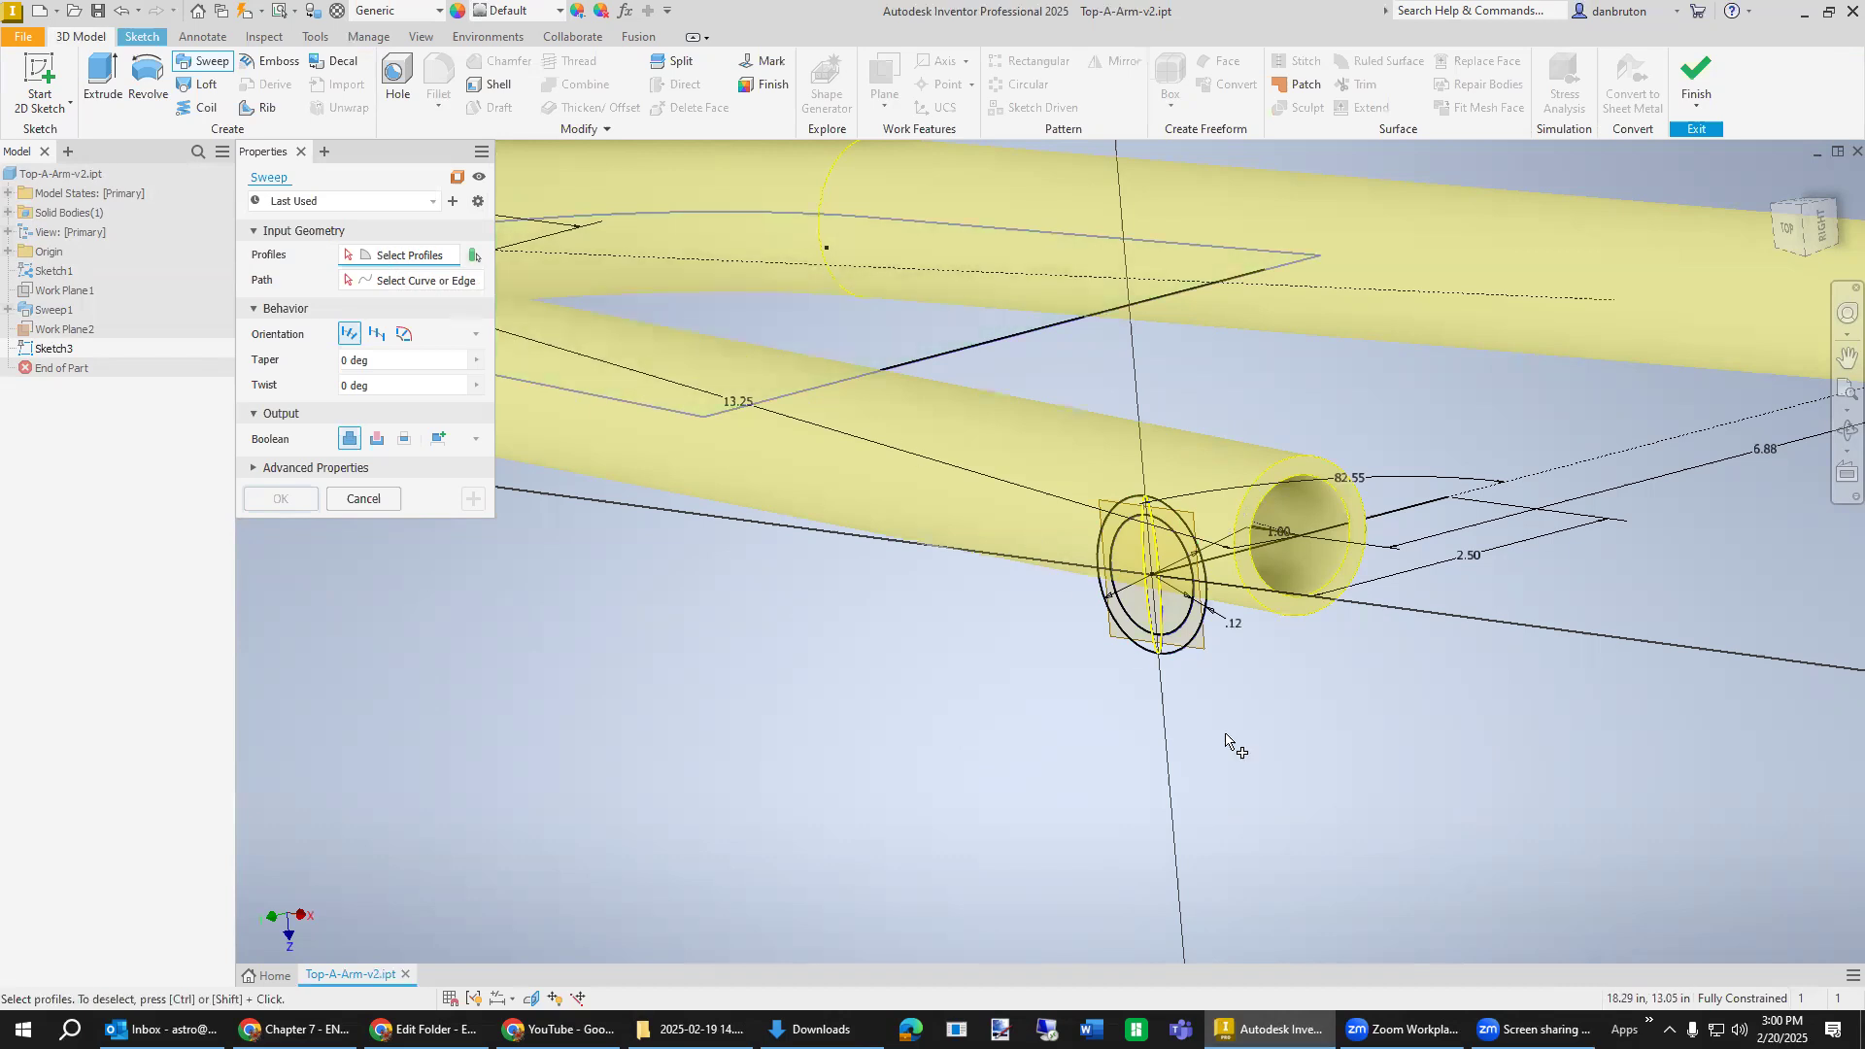
left_click(1196, 644)
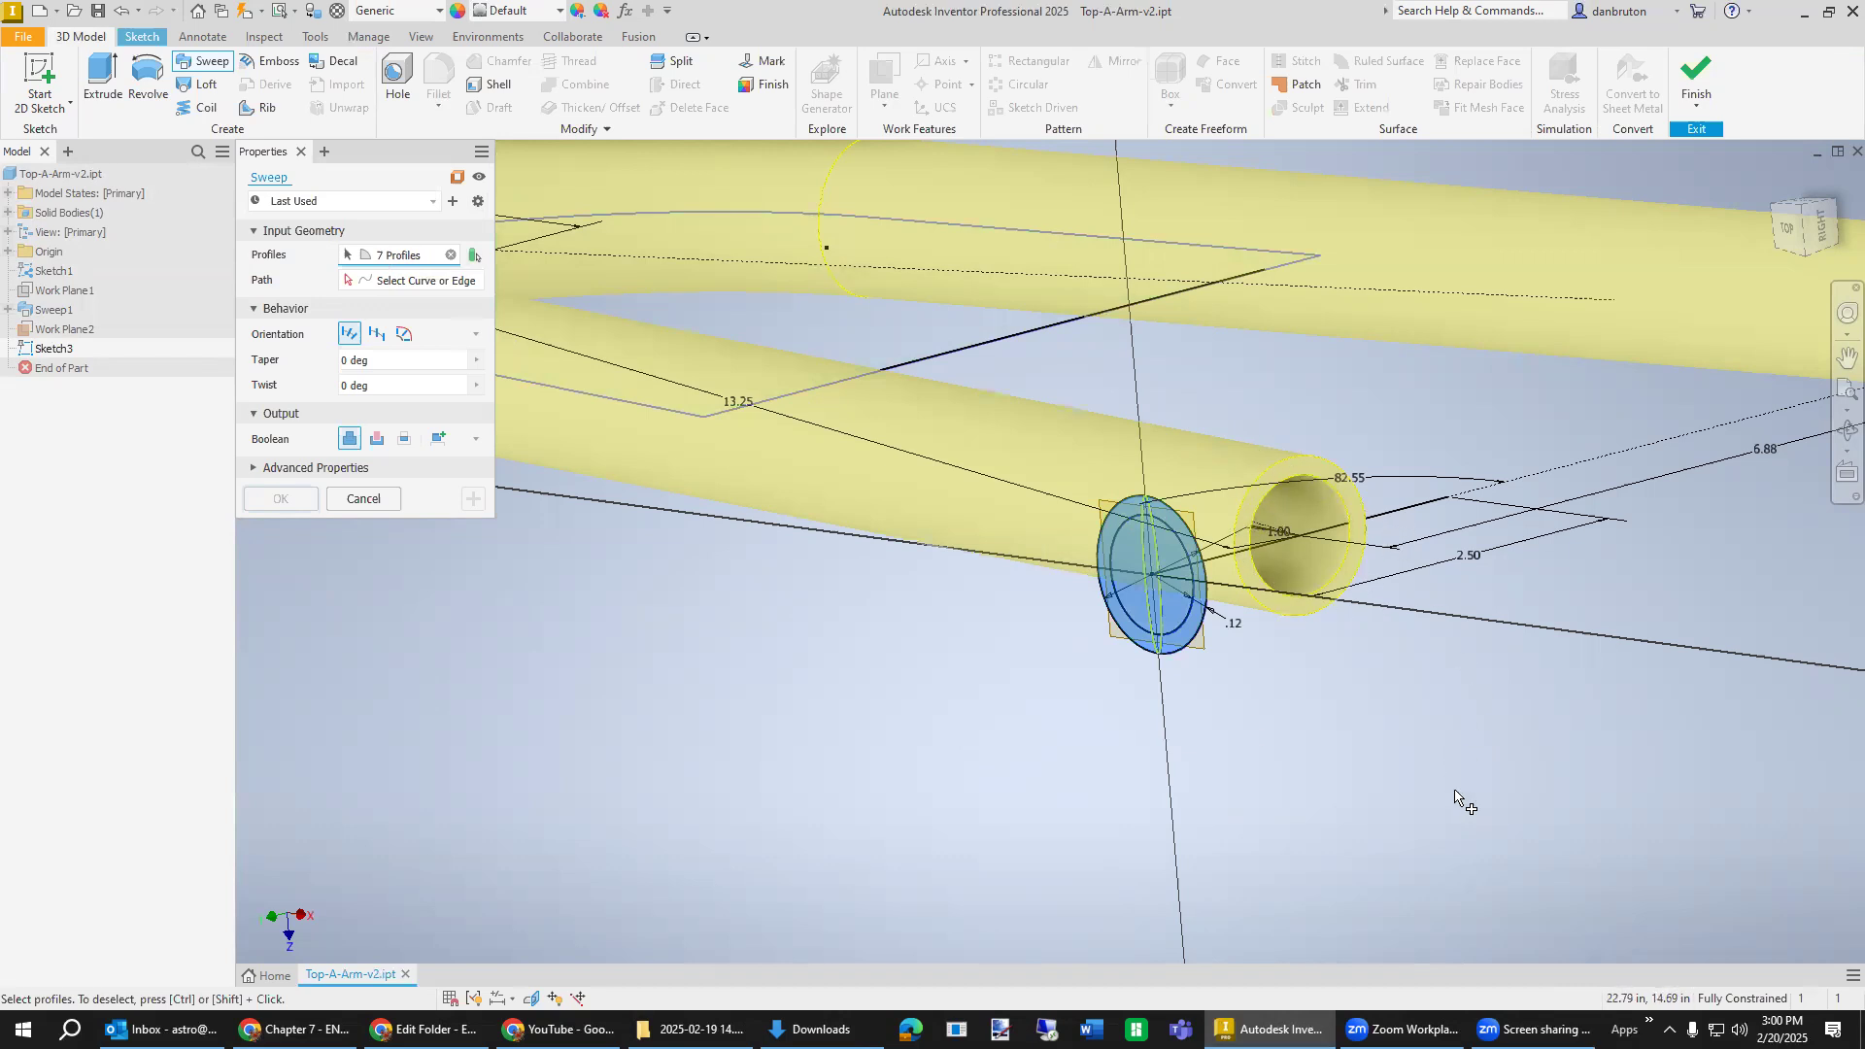
left_click(378, 439)
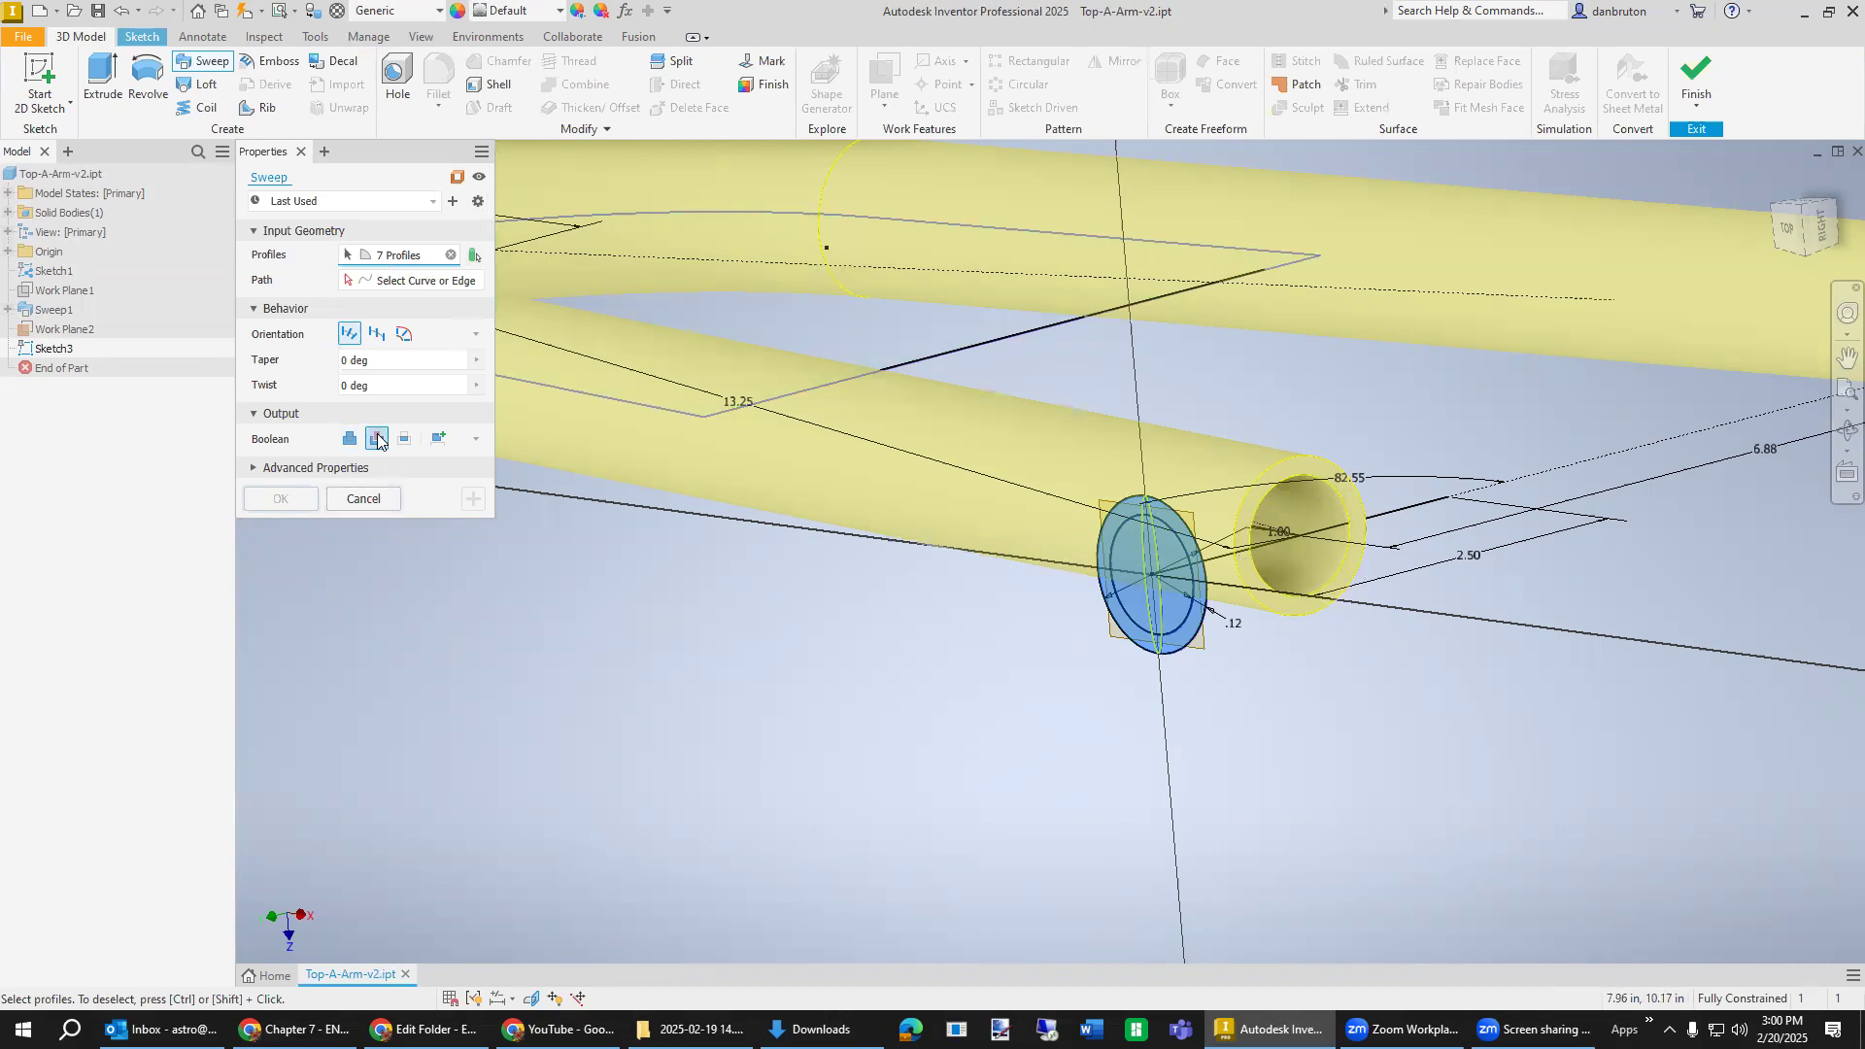
left_click(405, 282)
left_click(1420, 505)
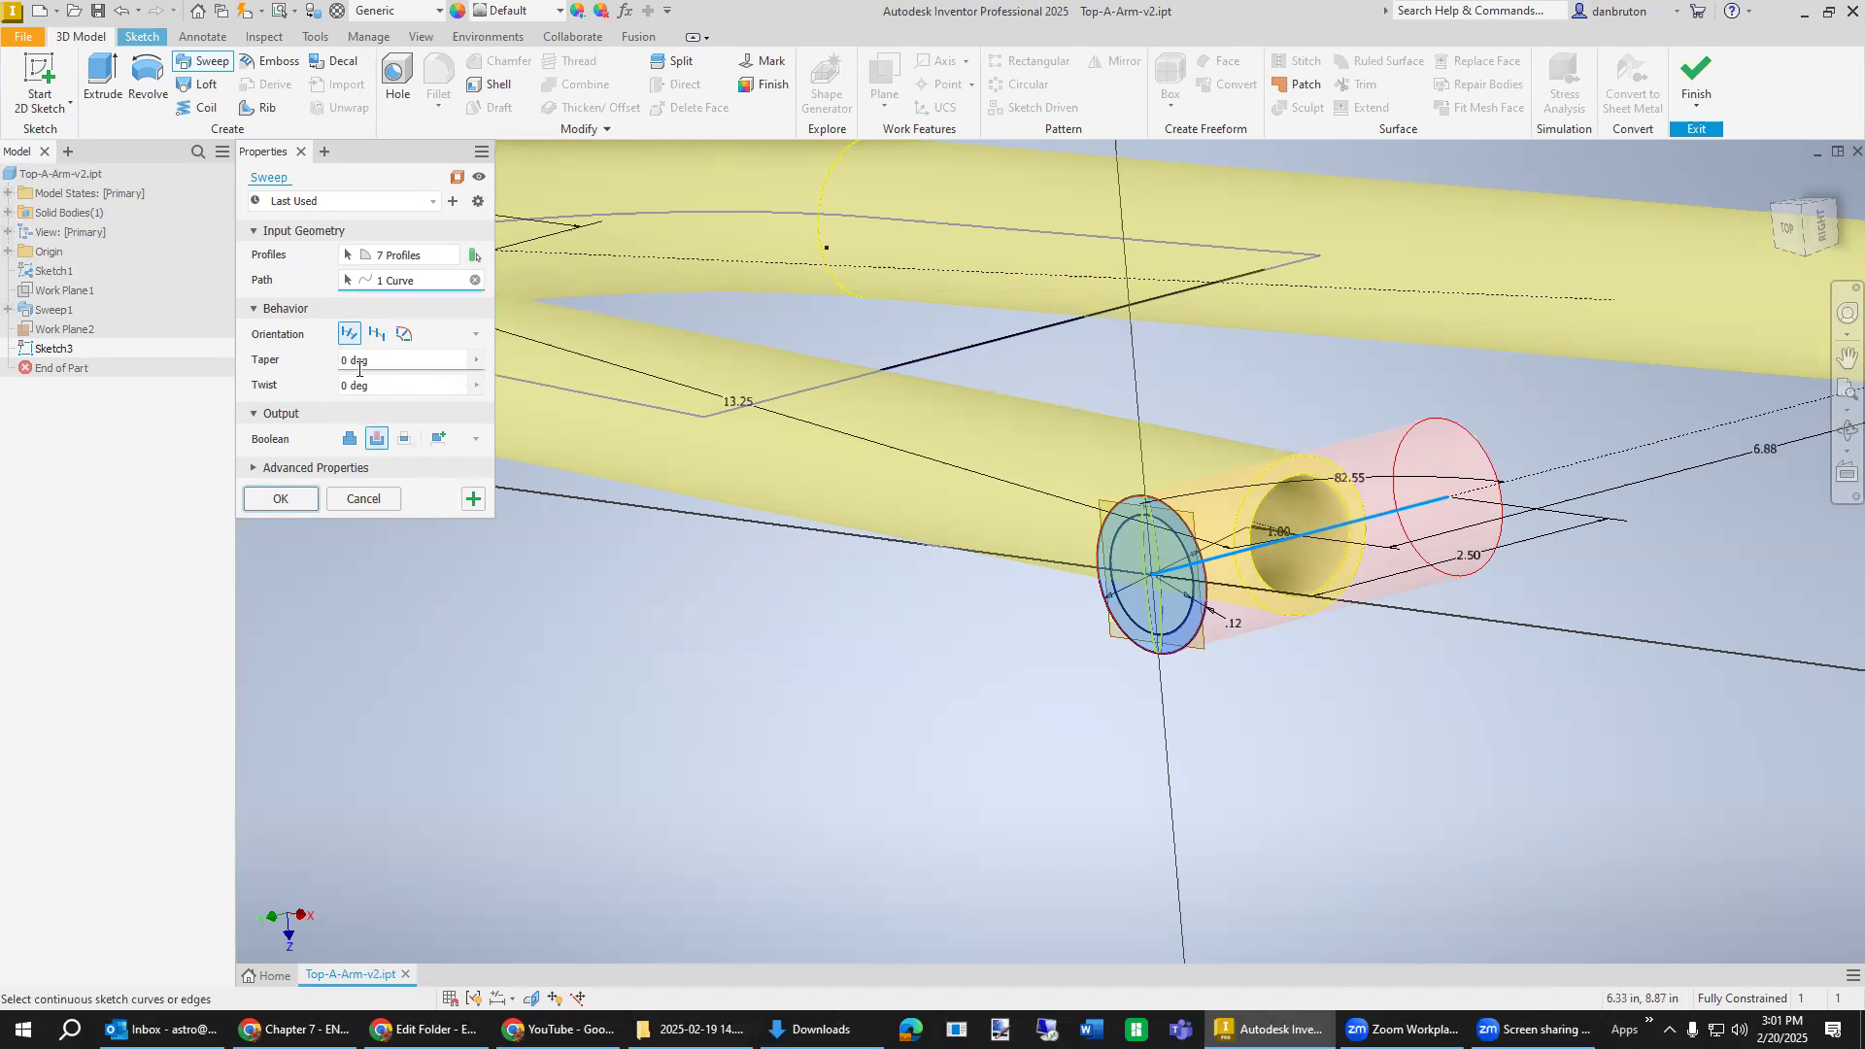
left_click(280, 499)
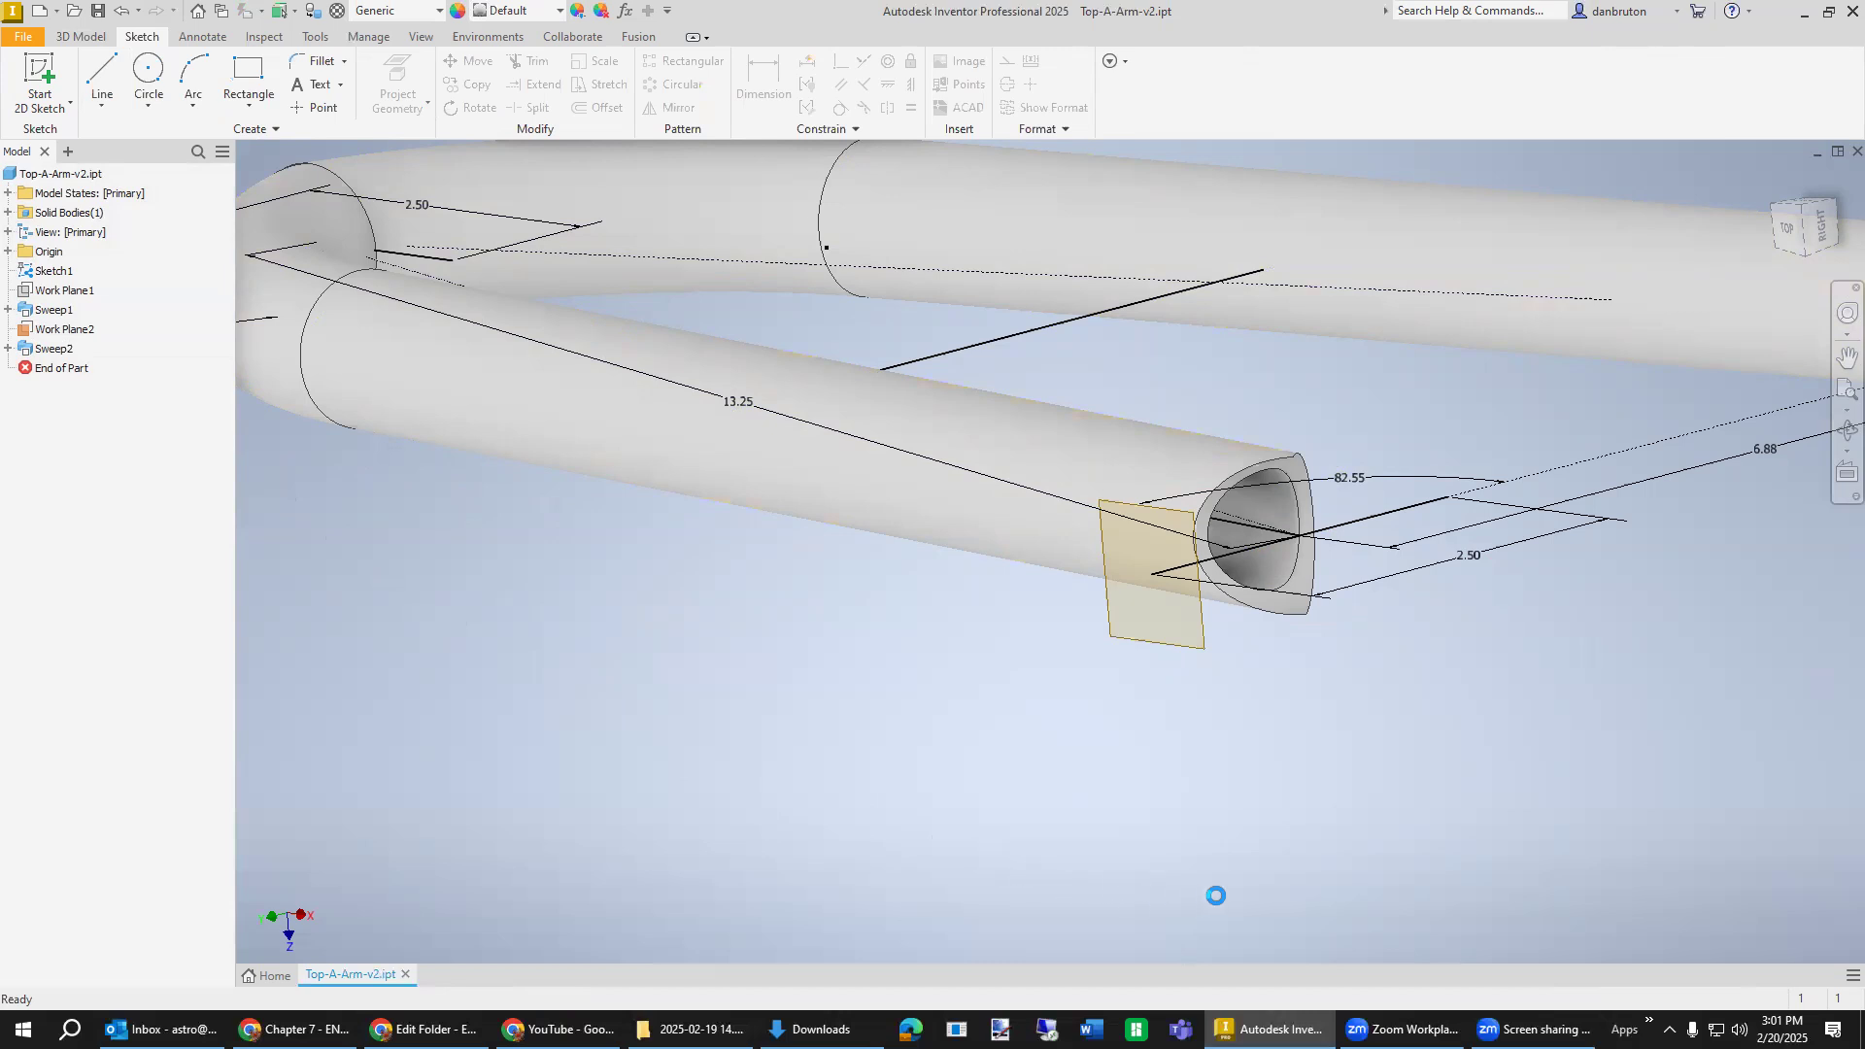
Reopen the sweep cut for editing, apply it again and start another sweep.
right_click(55, 355)
left_click(120, 507)
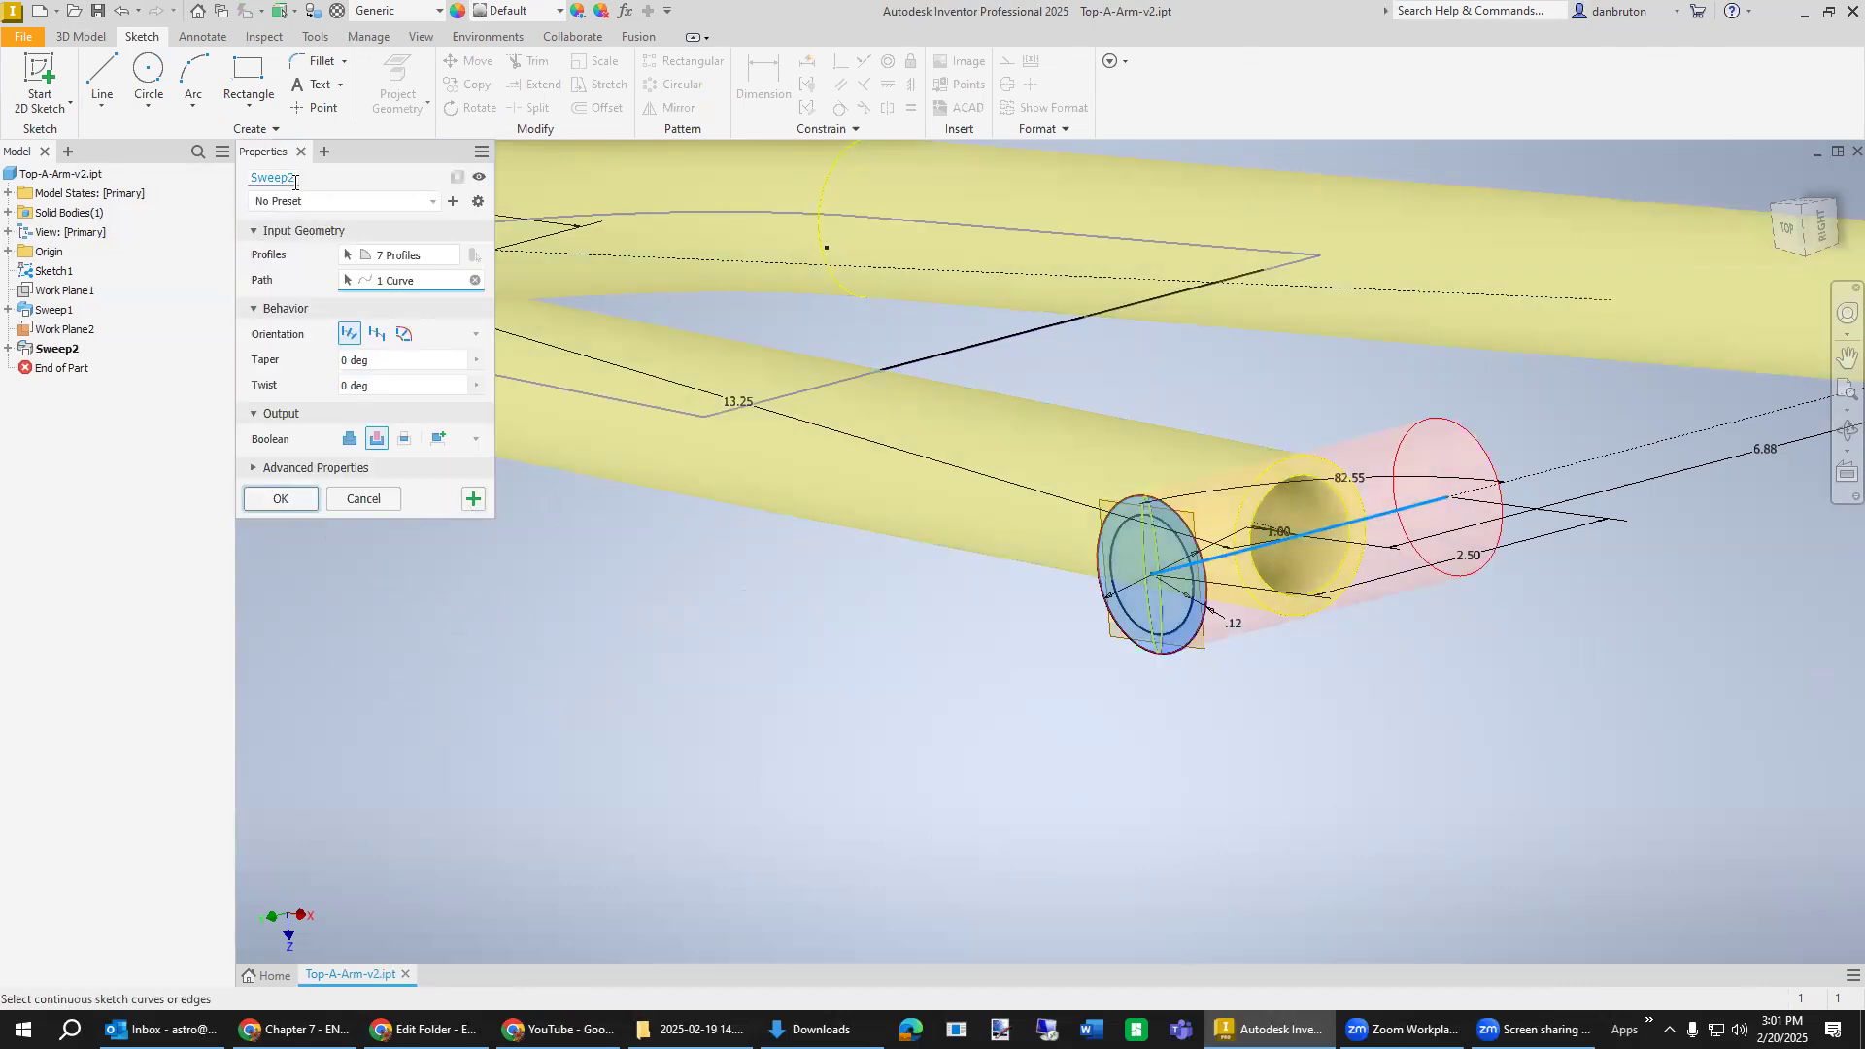
left_click(475, 500)
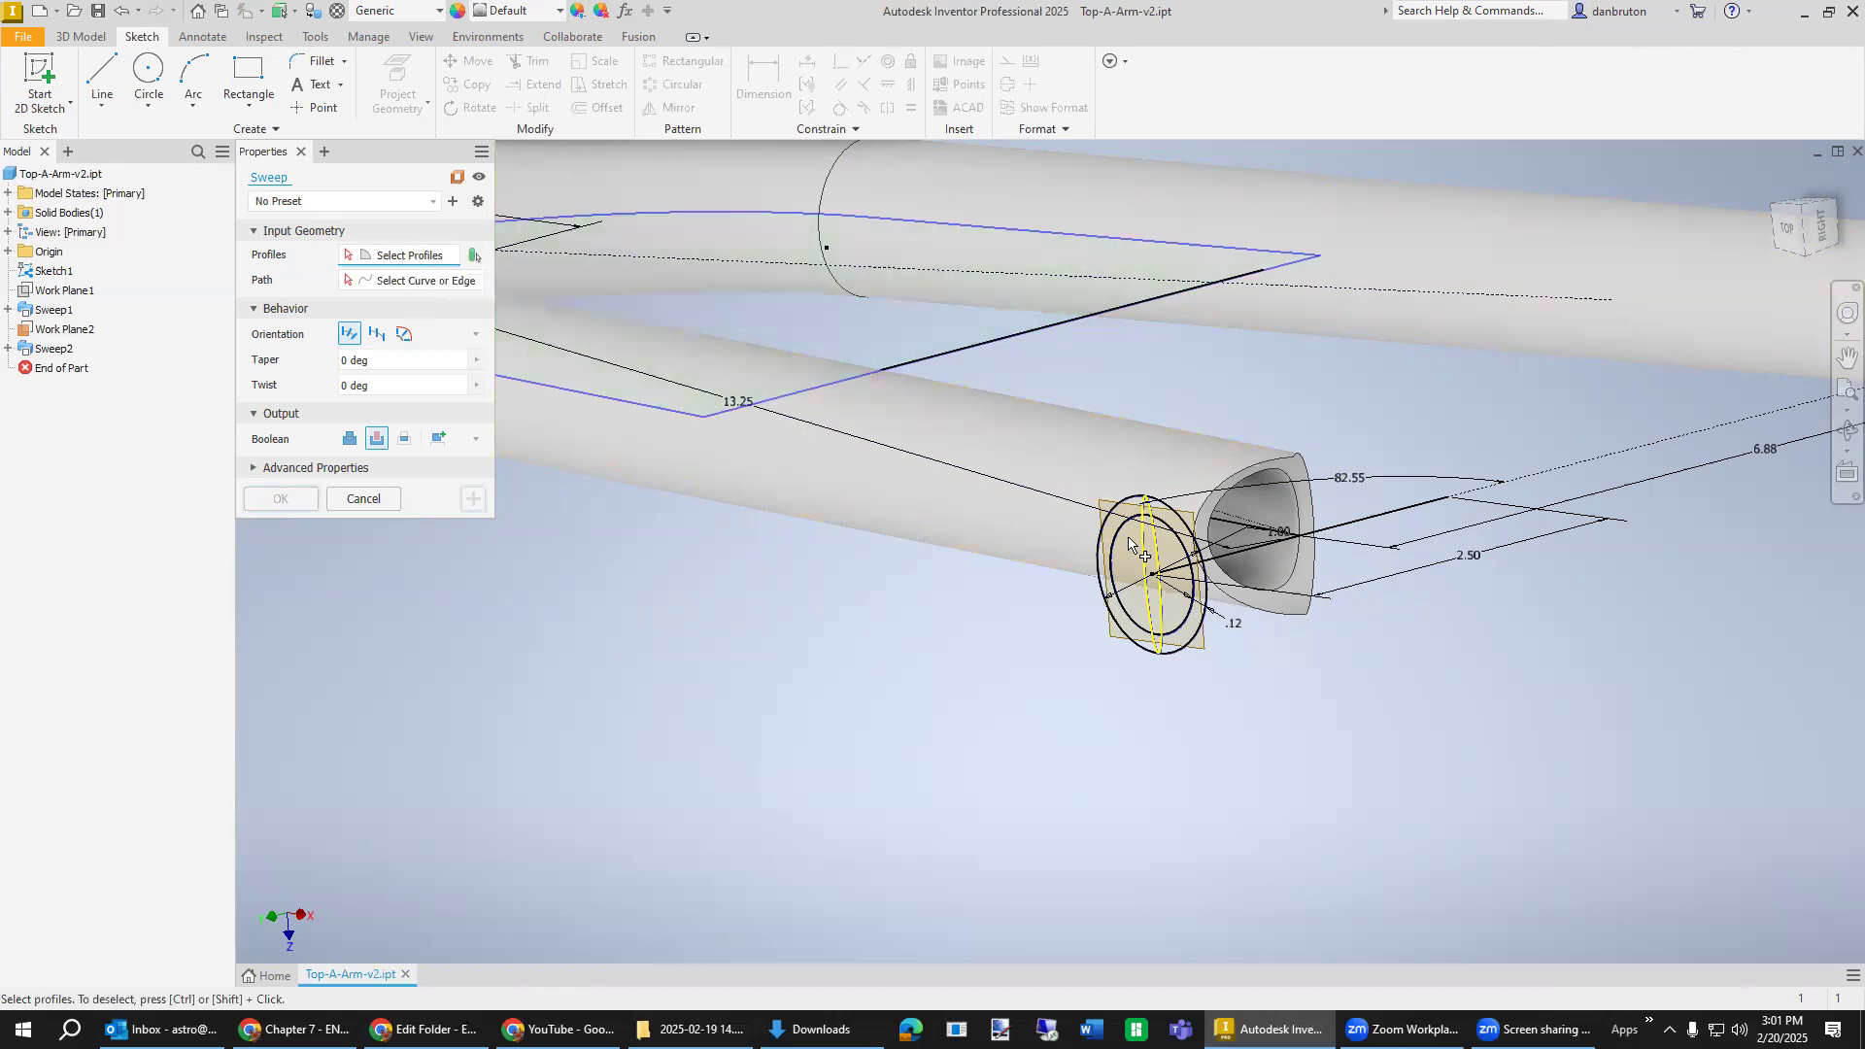
Try to sweep all four segments of the ring between the two circles along the 2.50 line with the cut option.
scroll(1175, 534, "up", 5)
scroll(1202, 573, "down", 8)
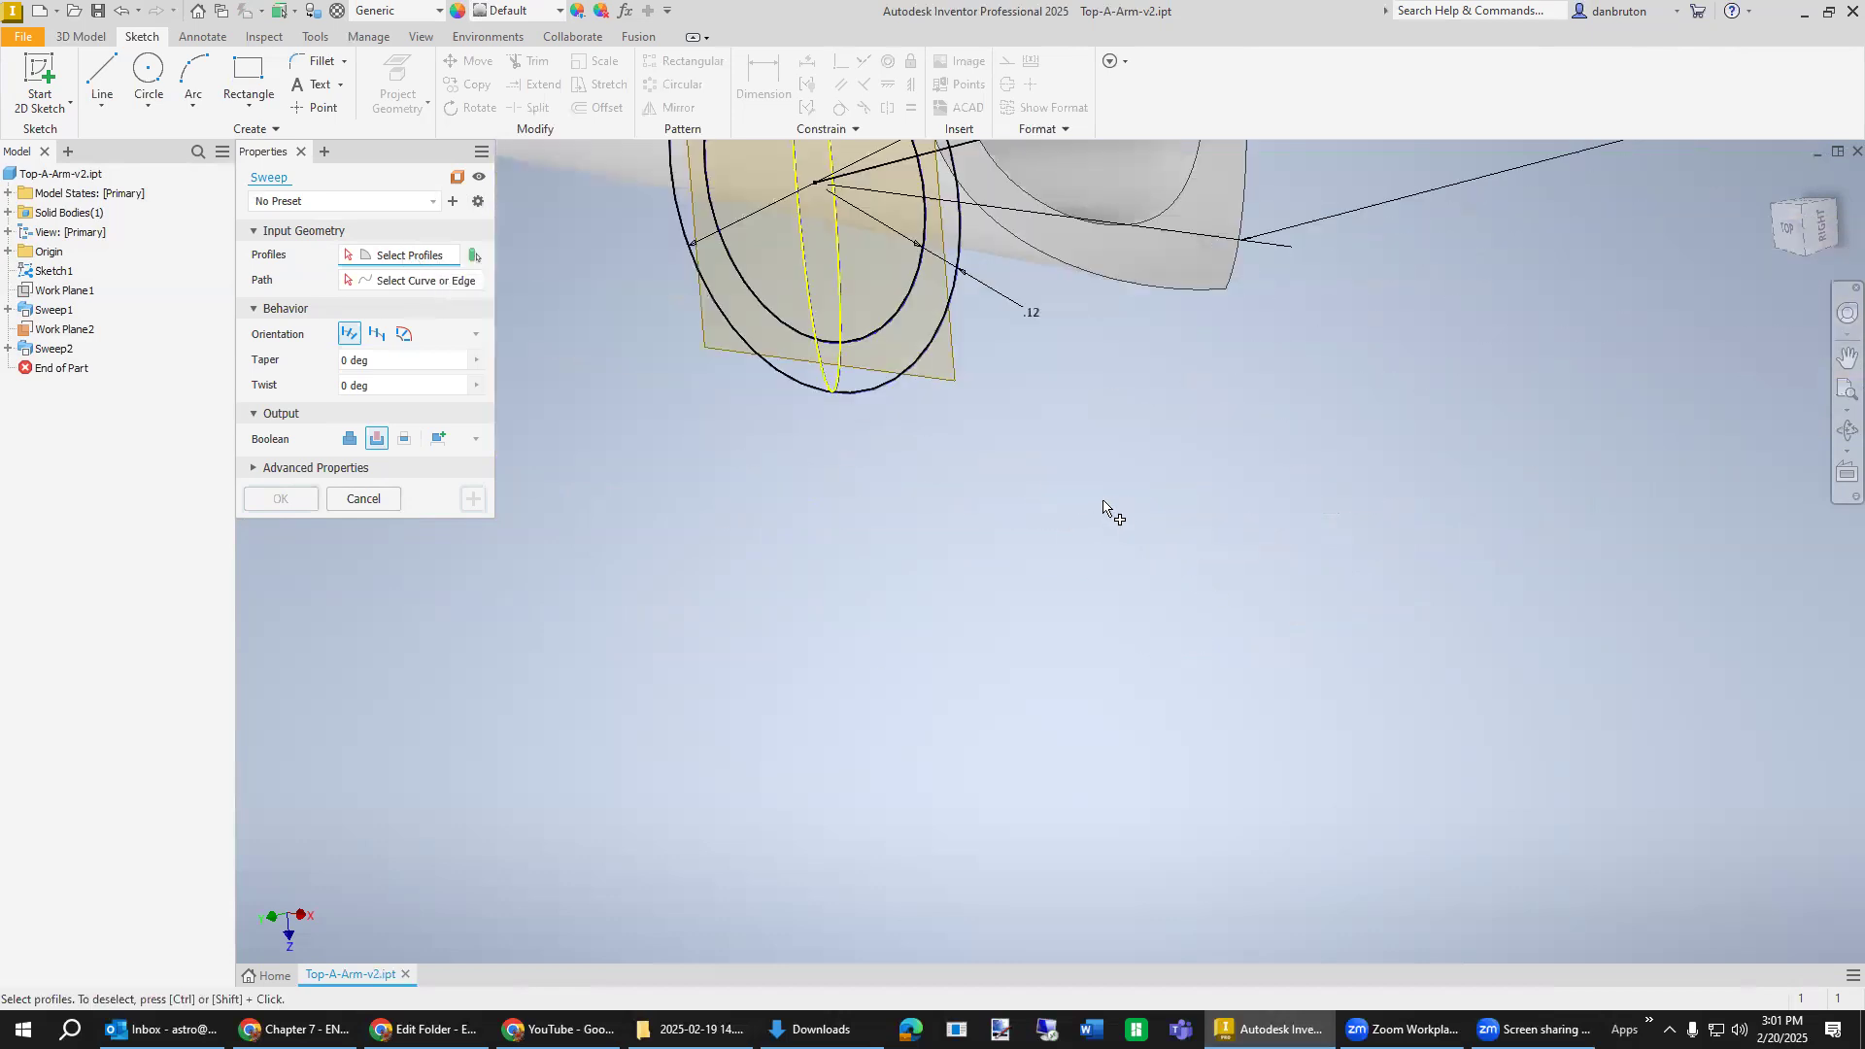
left_click(903, 342)
scroll(855, 432, "up", 6)
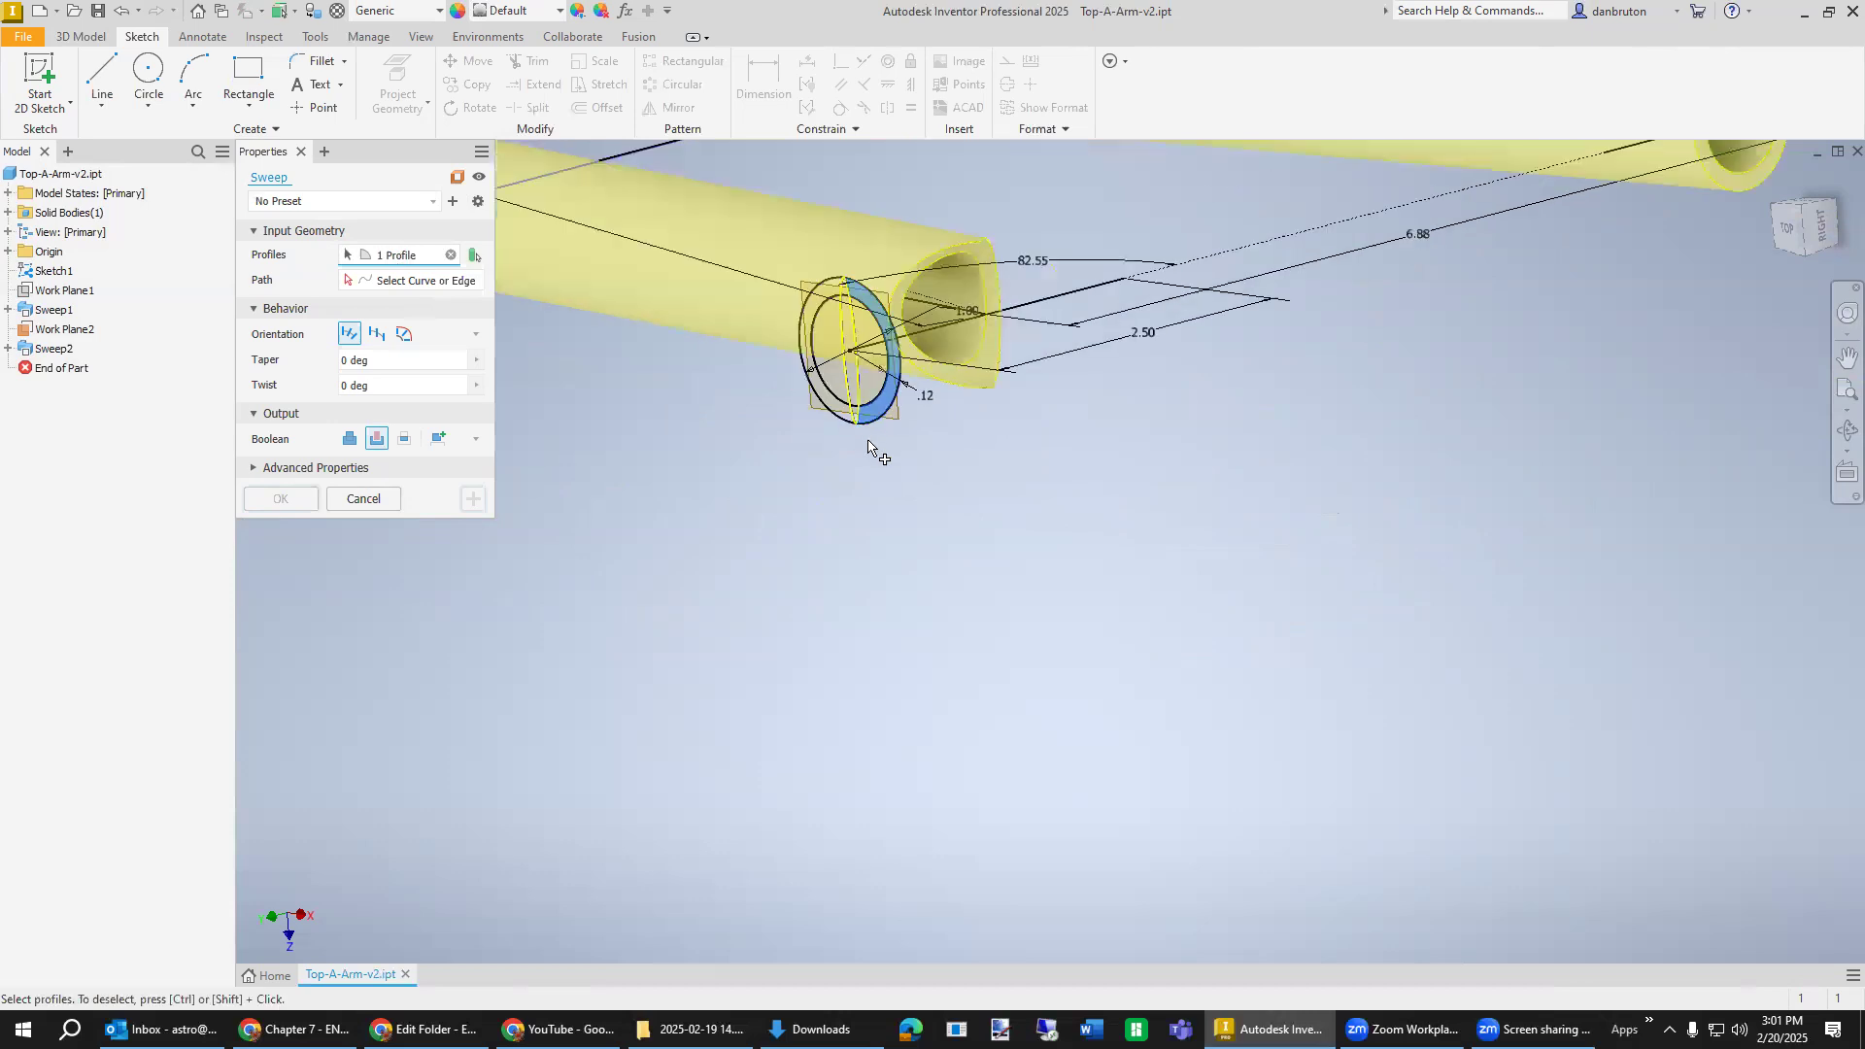
scroll(833, 418, "down", 6)
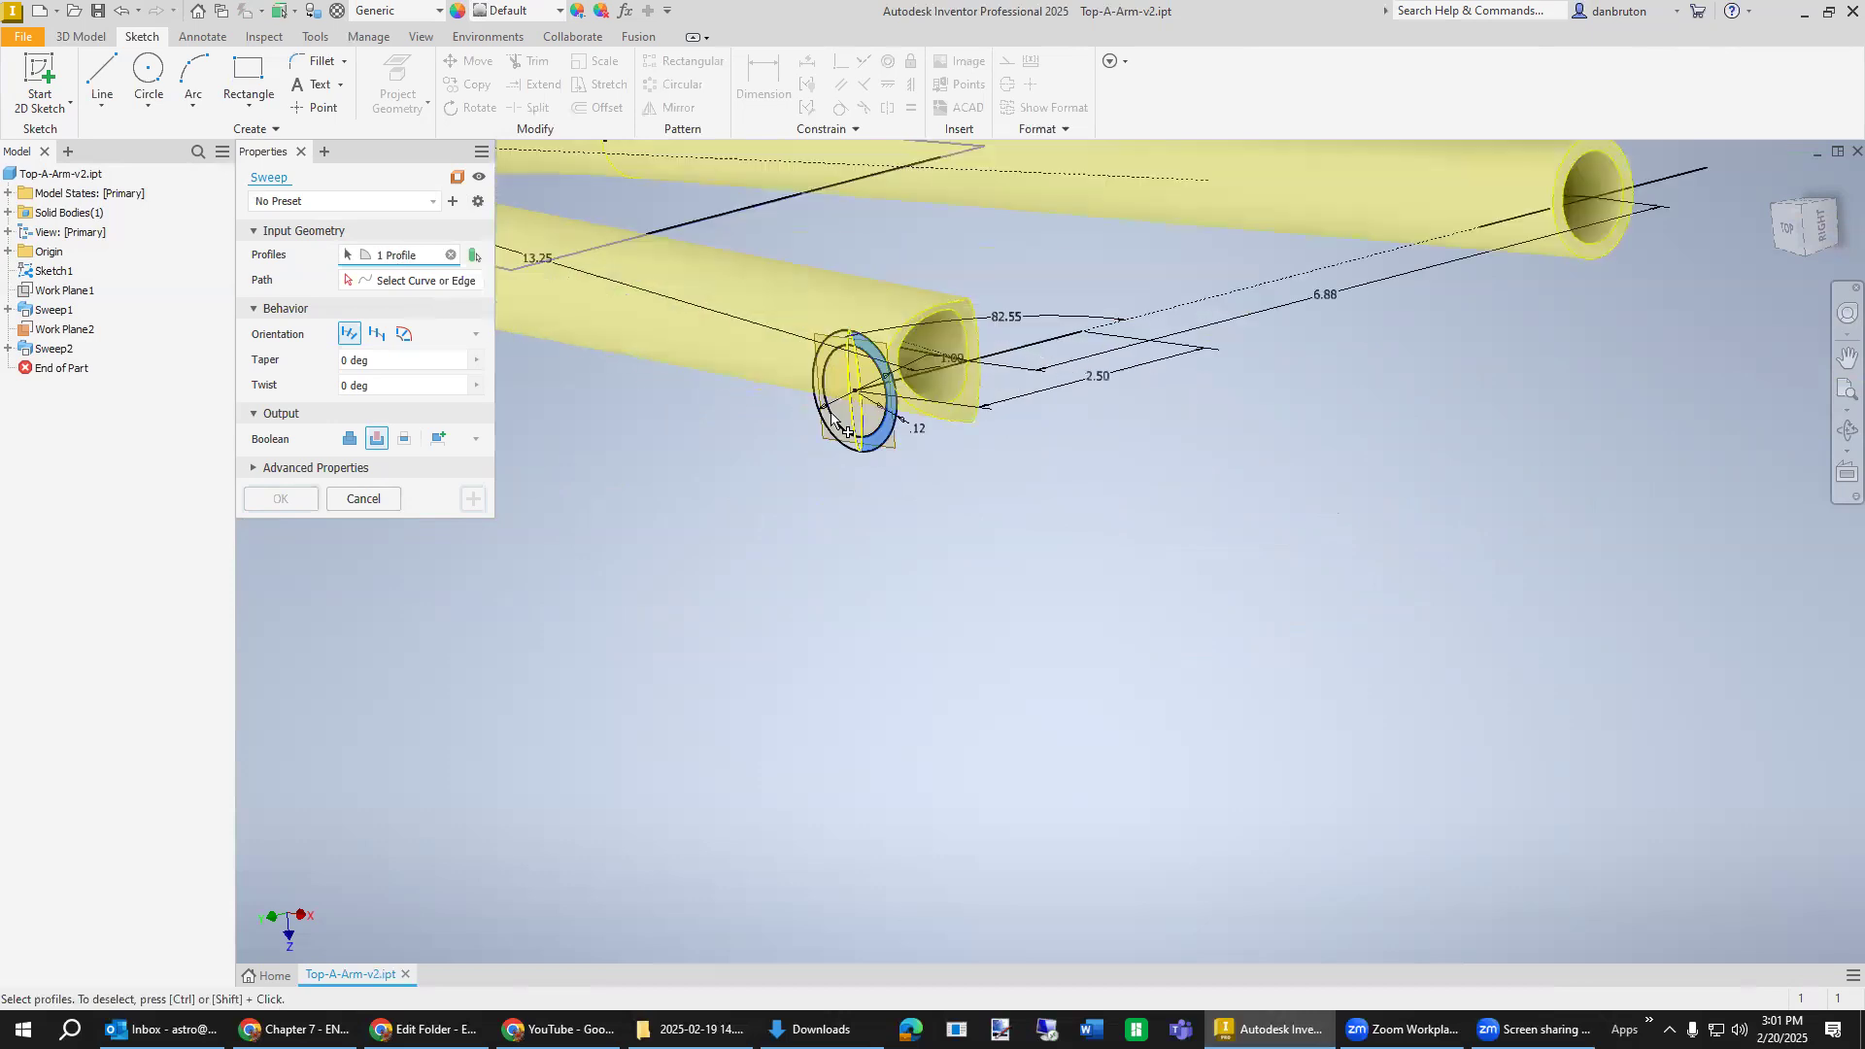
left_click(831, 284)
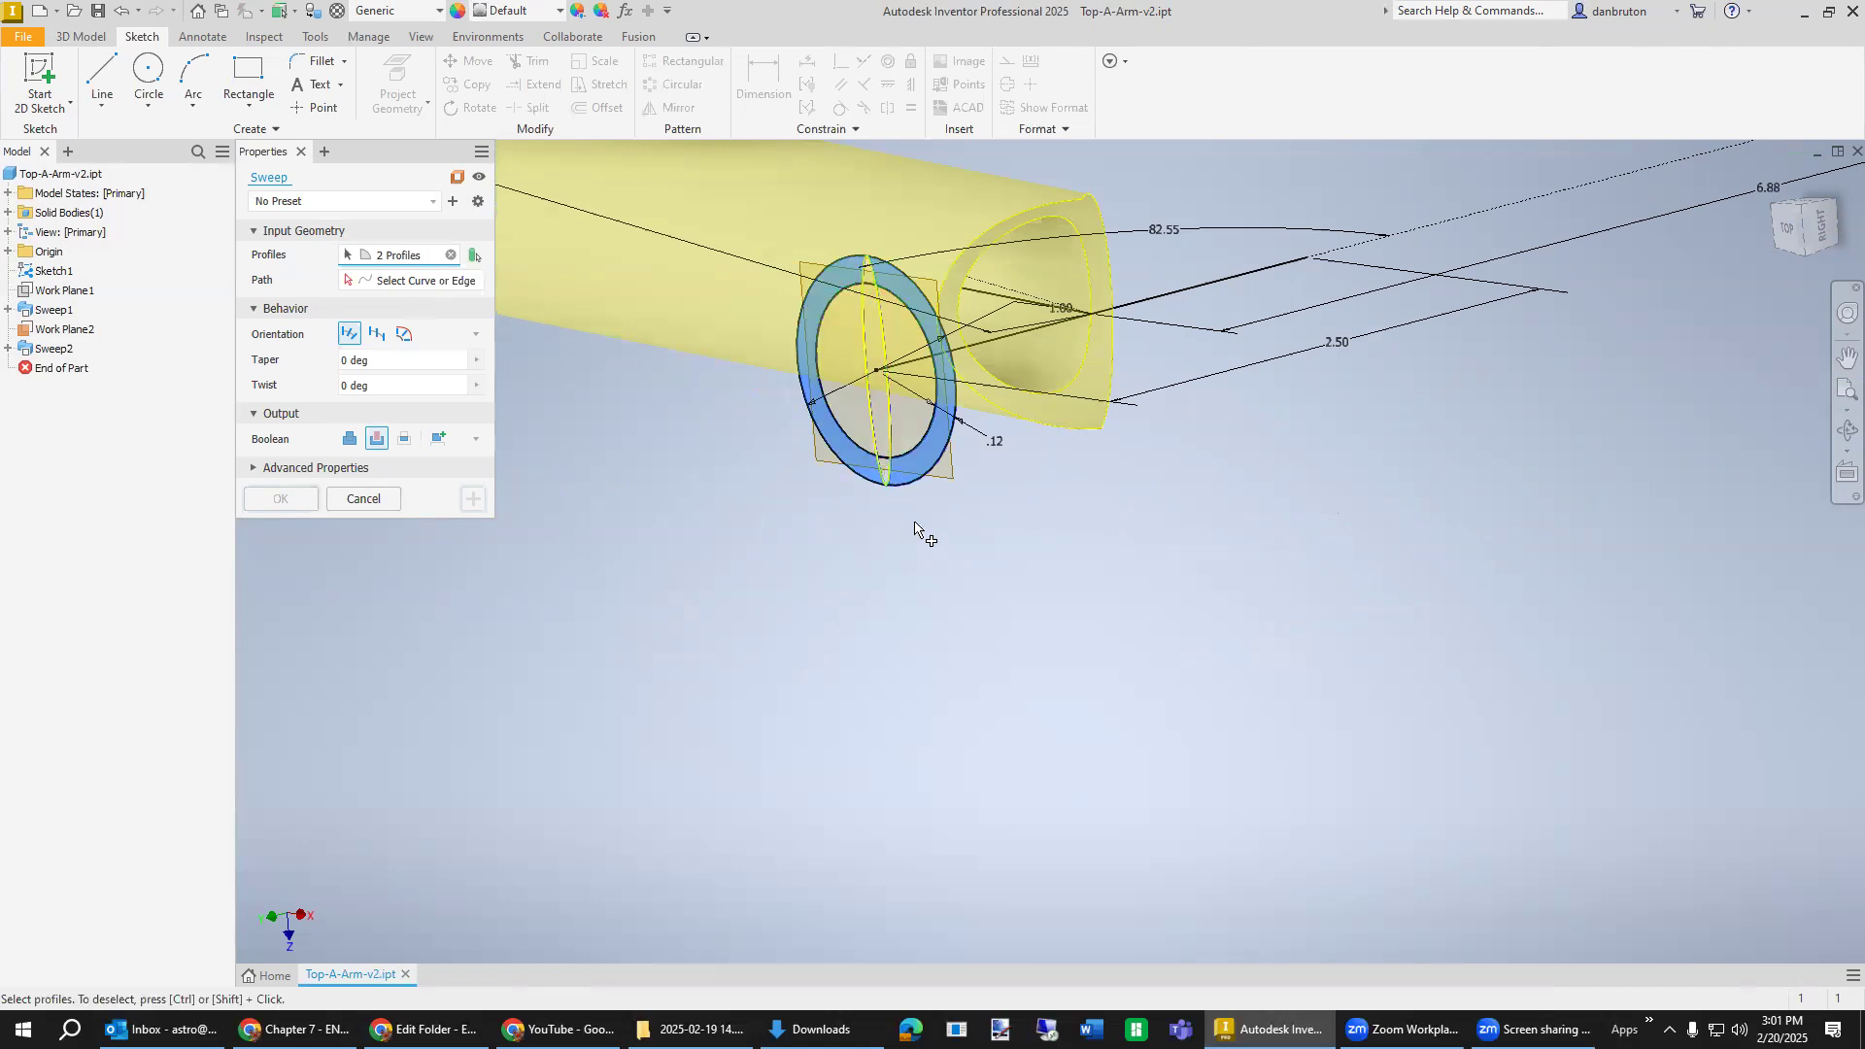
scroll(914, 525, "up", 2)
scroll(913, 525, "down", 5)
middle_click_drag(913, 524, 1285, 642)
left_click(1038, 319)
left_click(1067, 727)
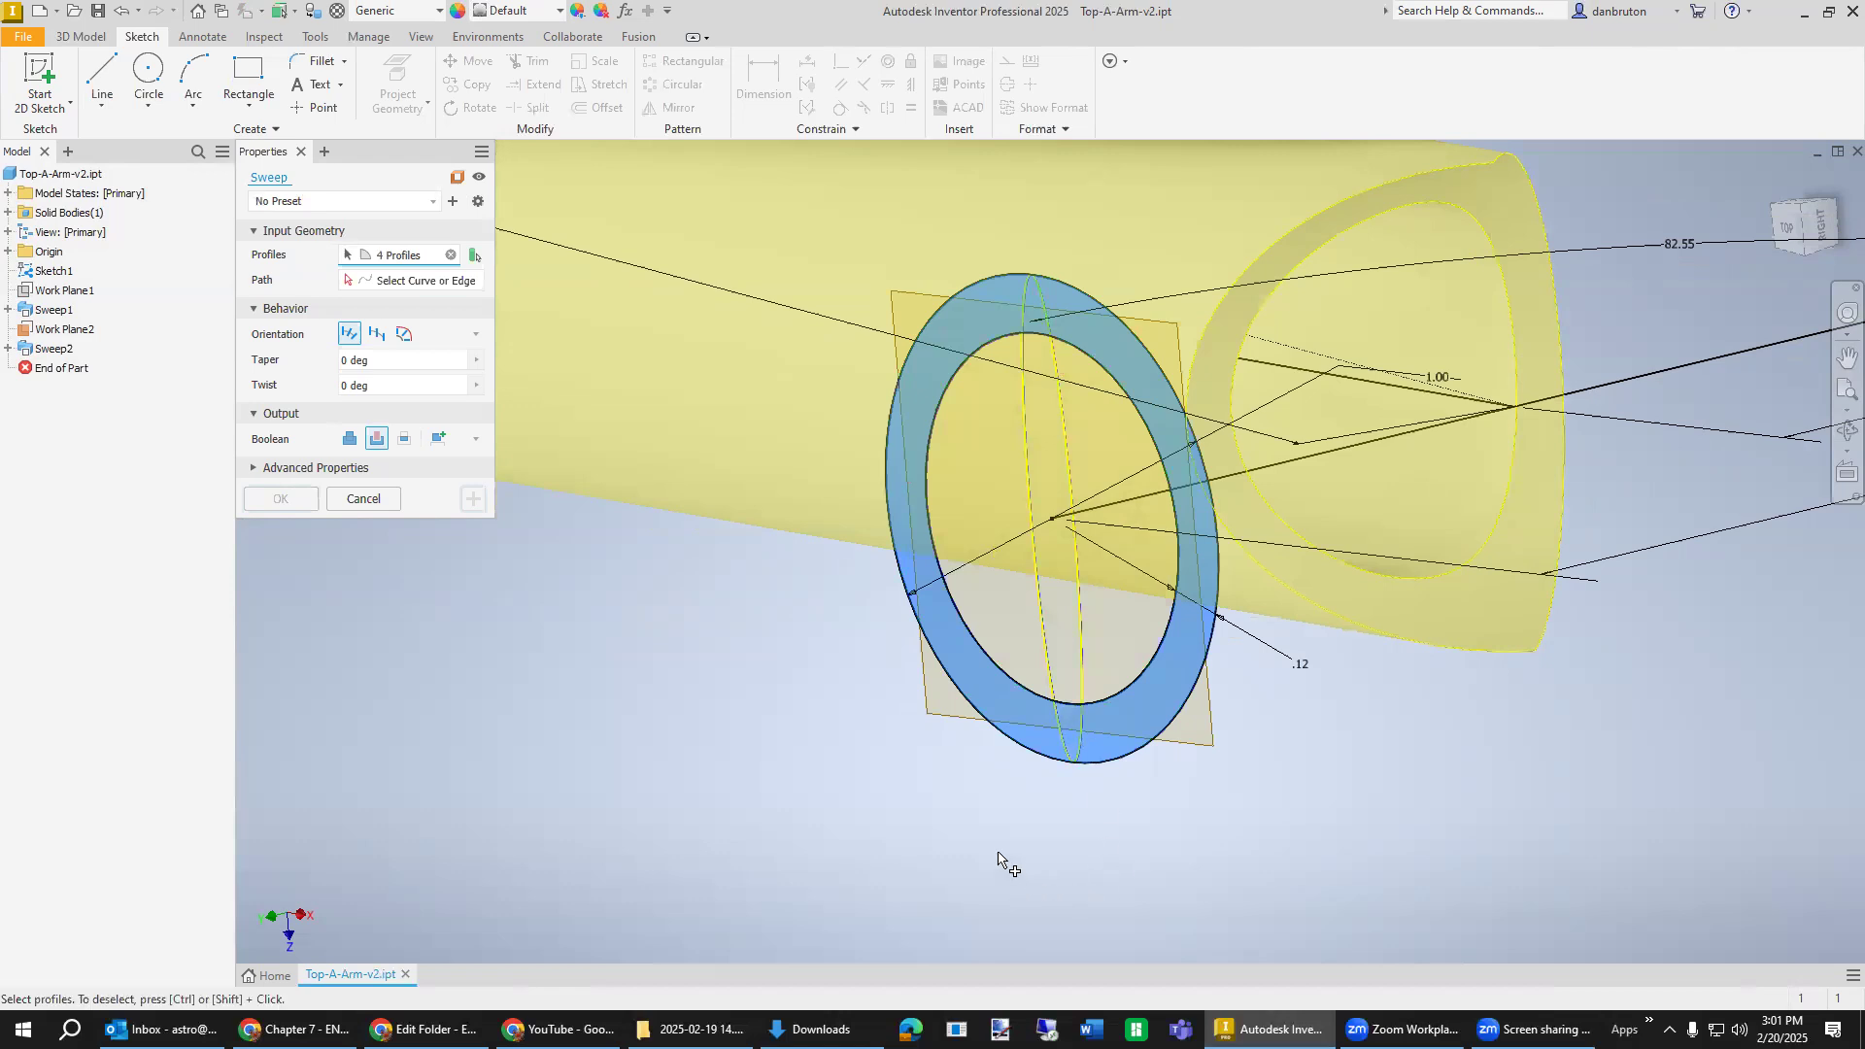
left_click(418, 282)
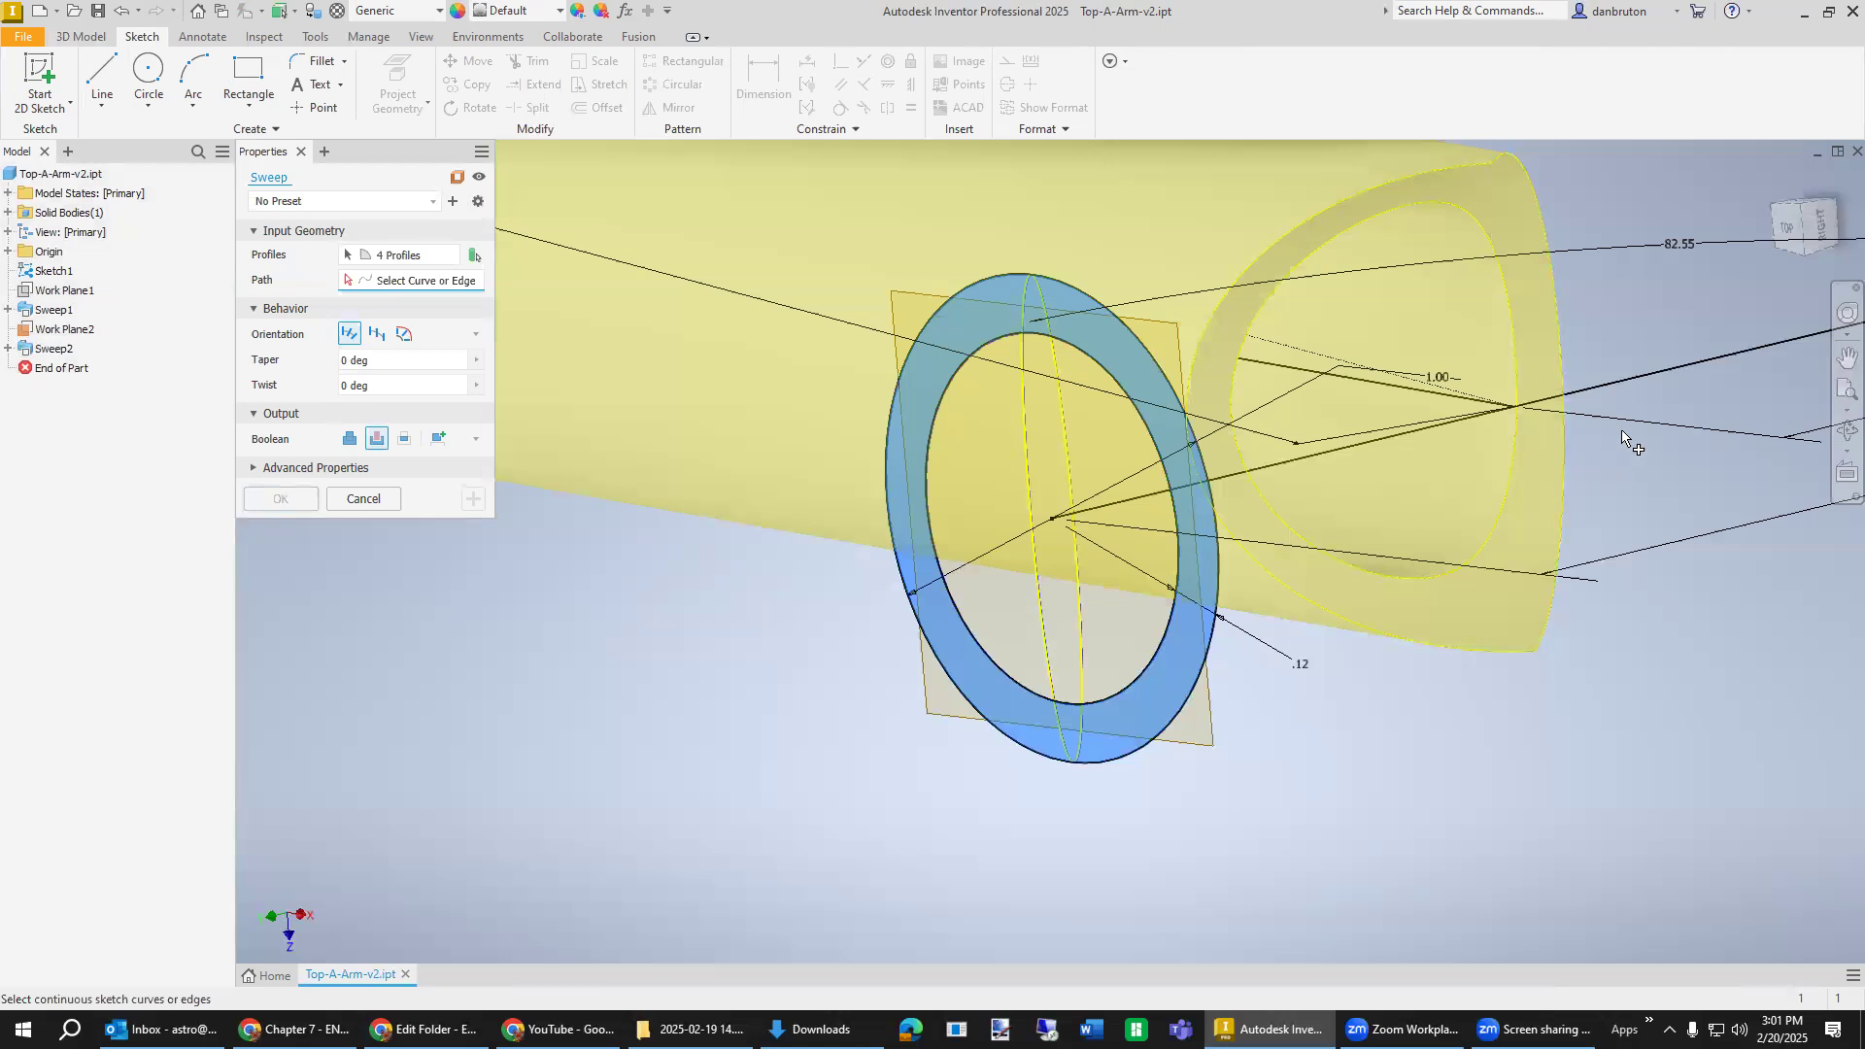
left_click(1640, 385)
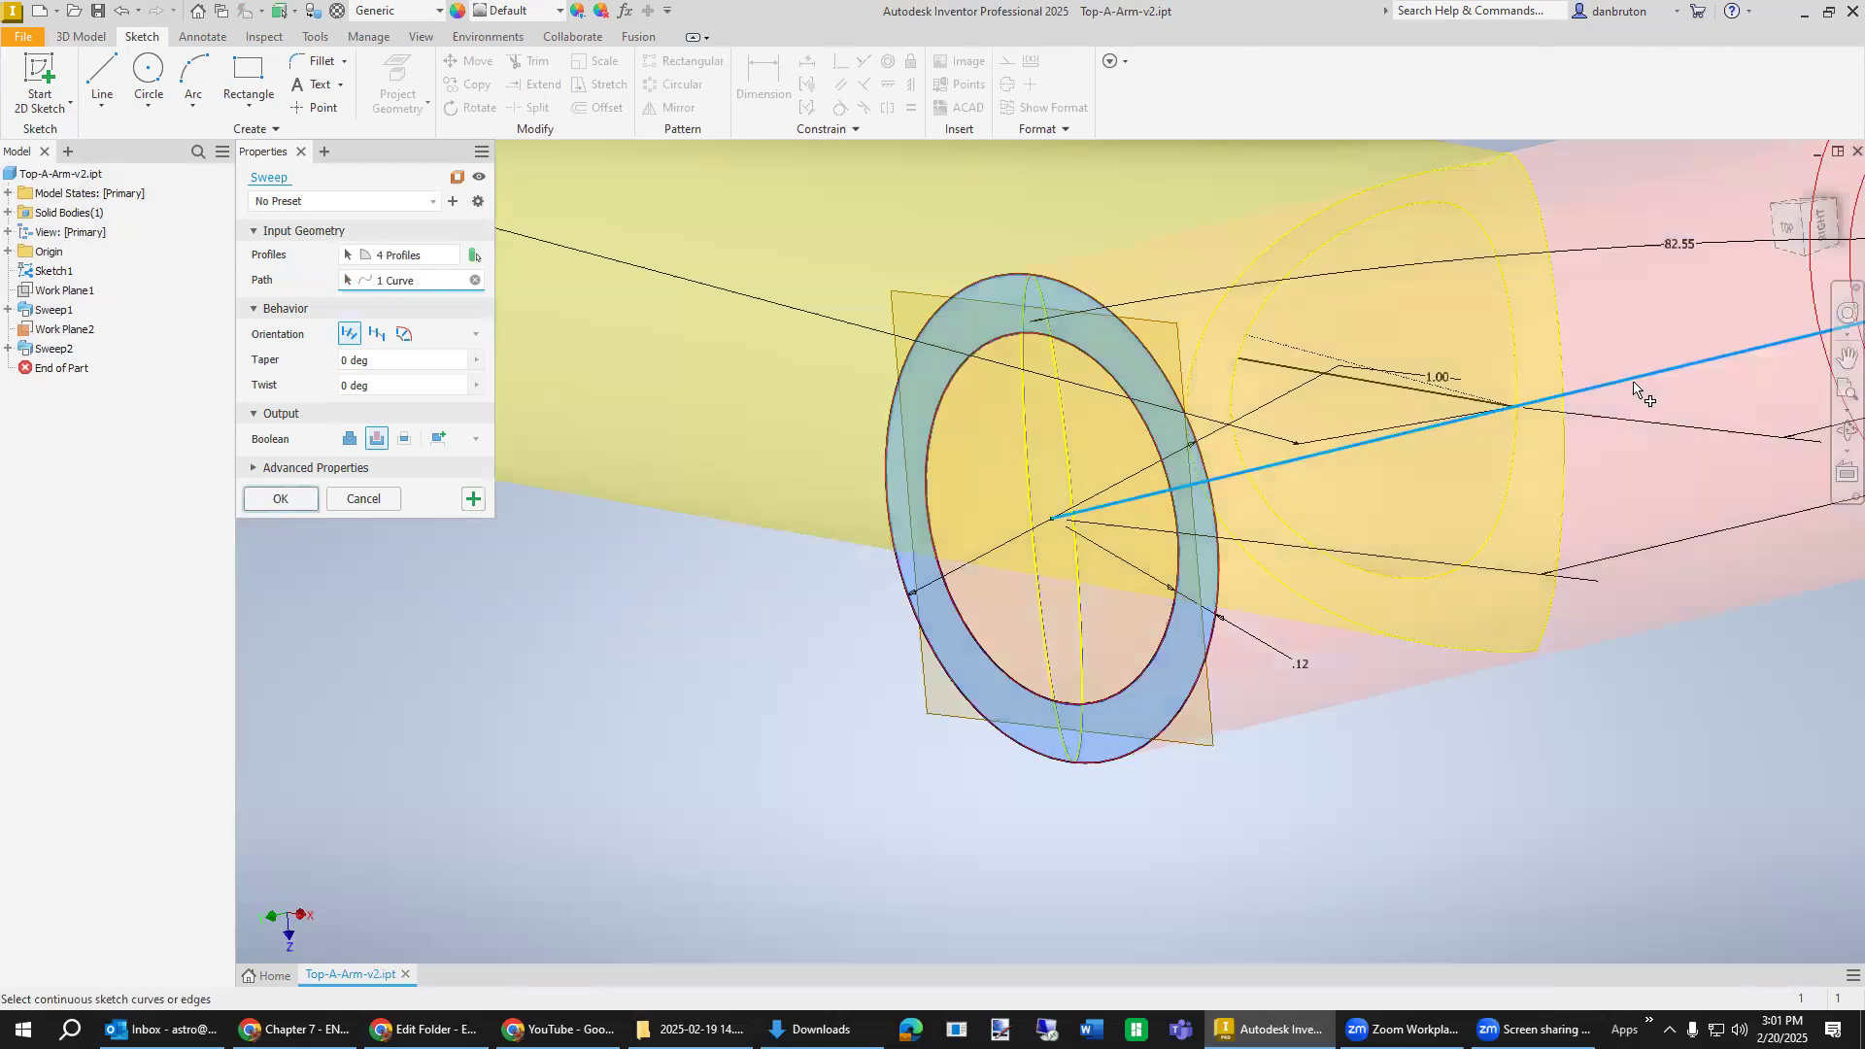
left_click(309, 506)
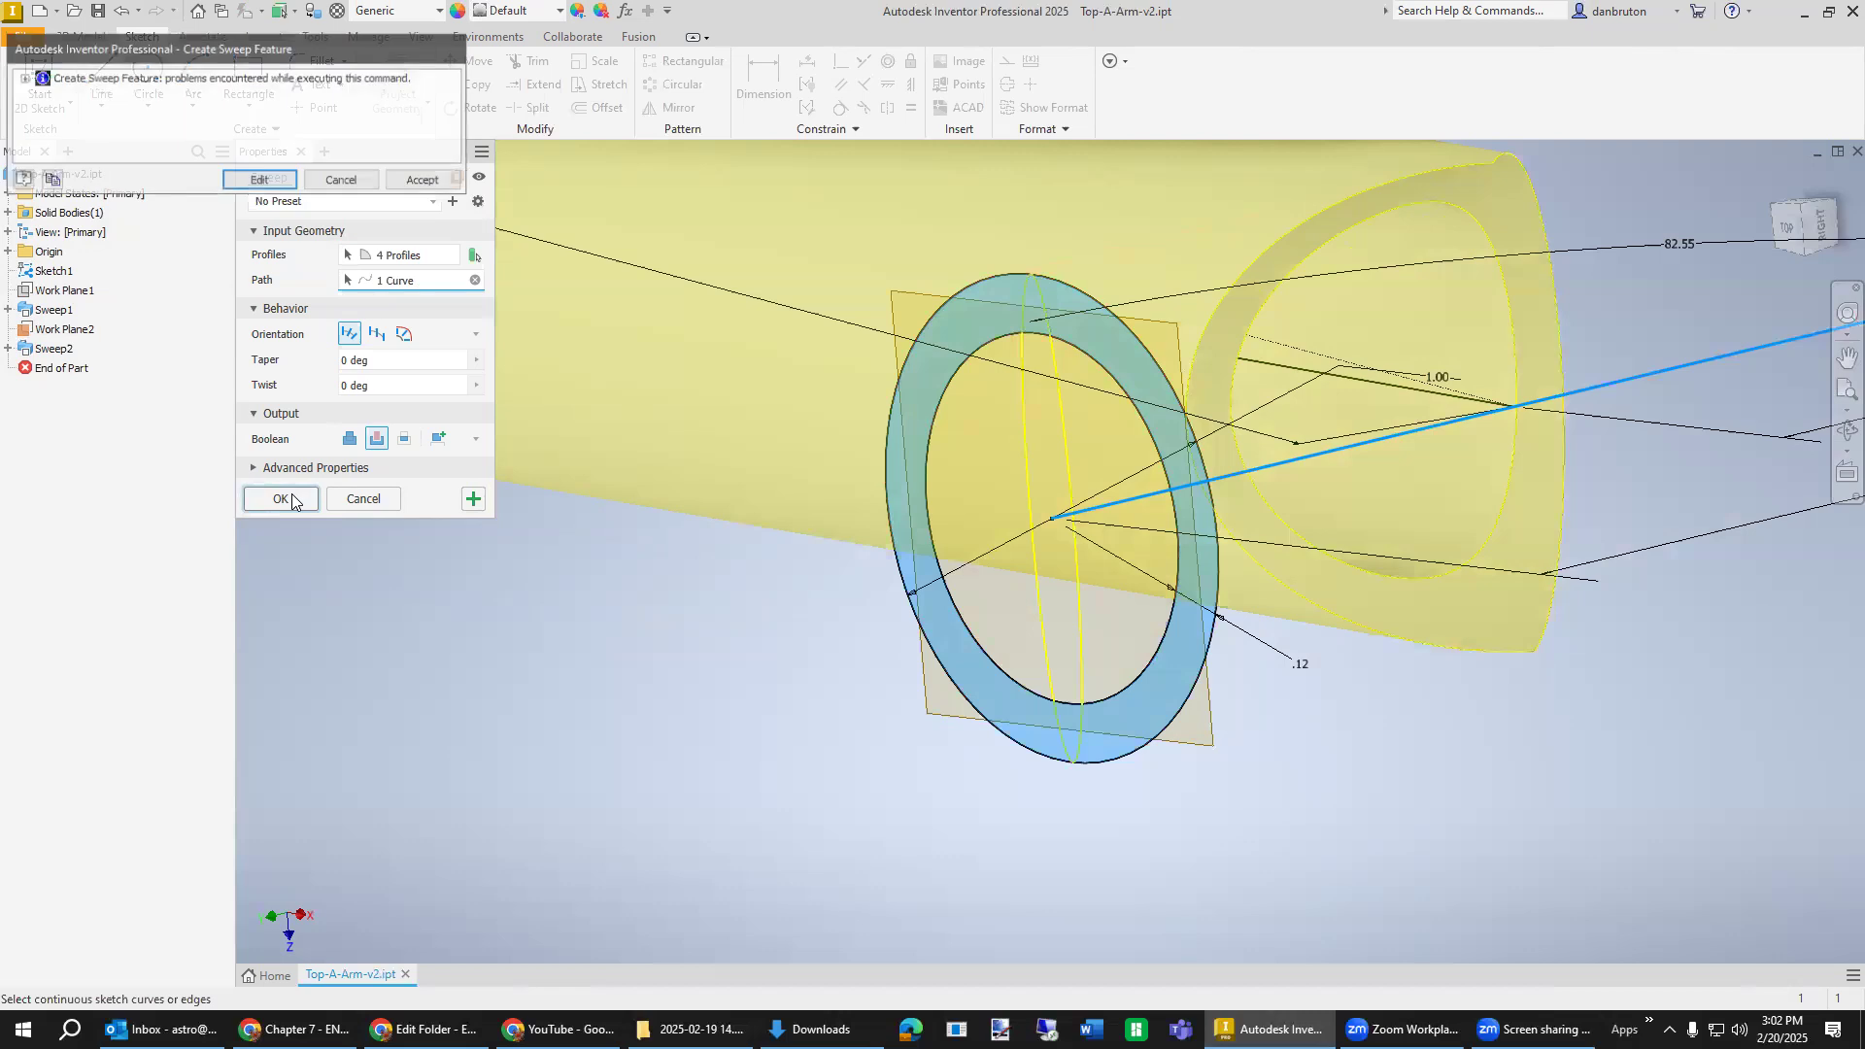
left_click(425, 184)
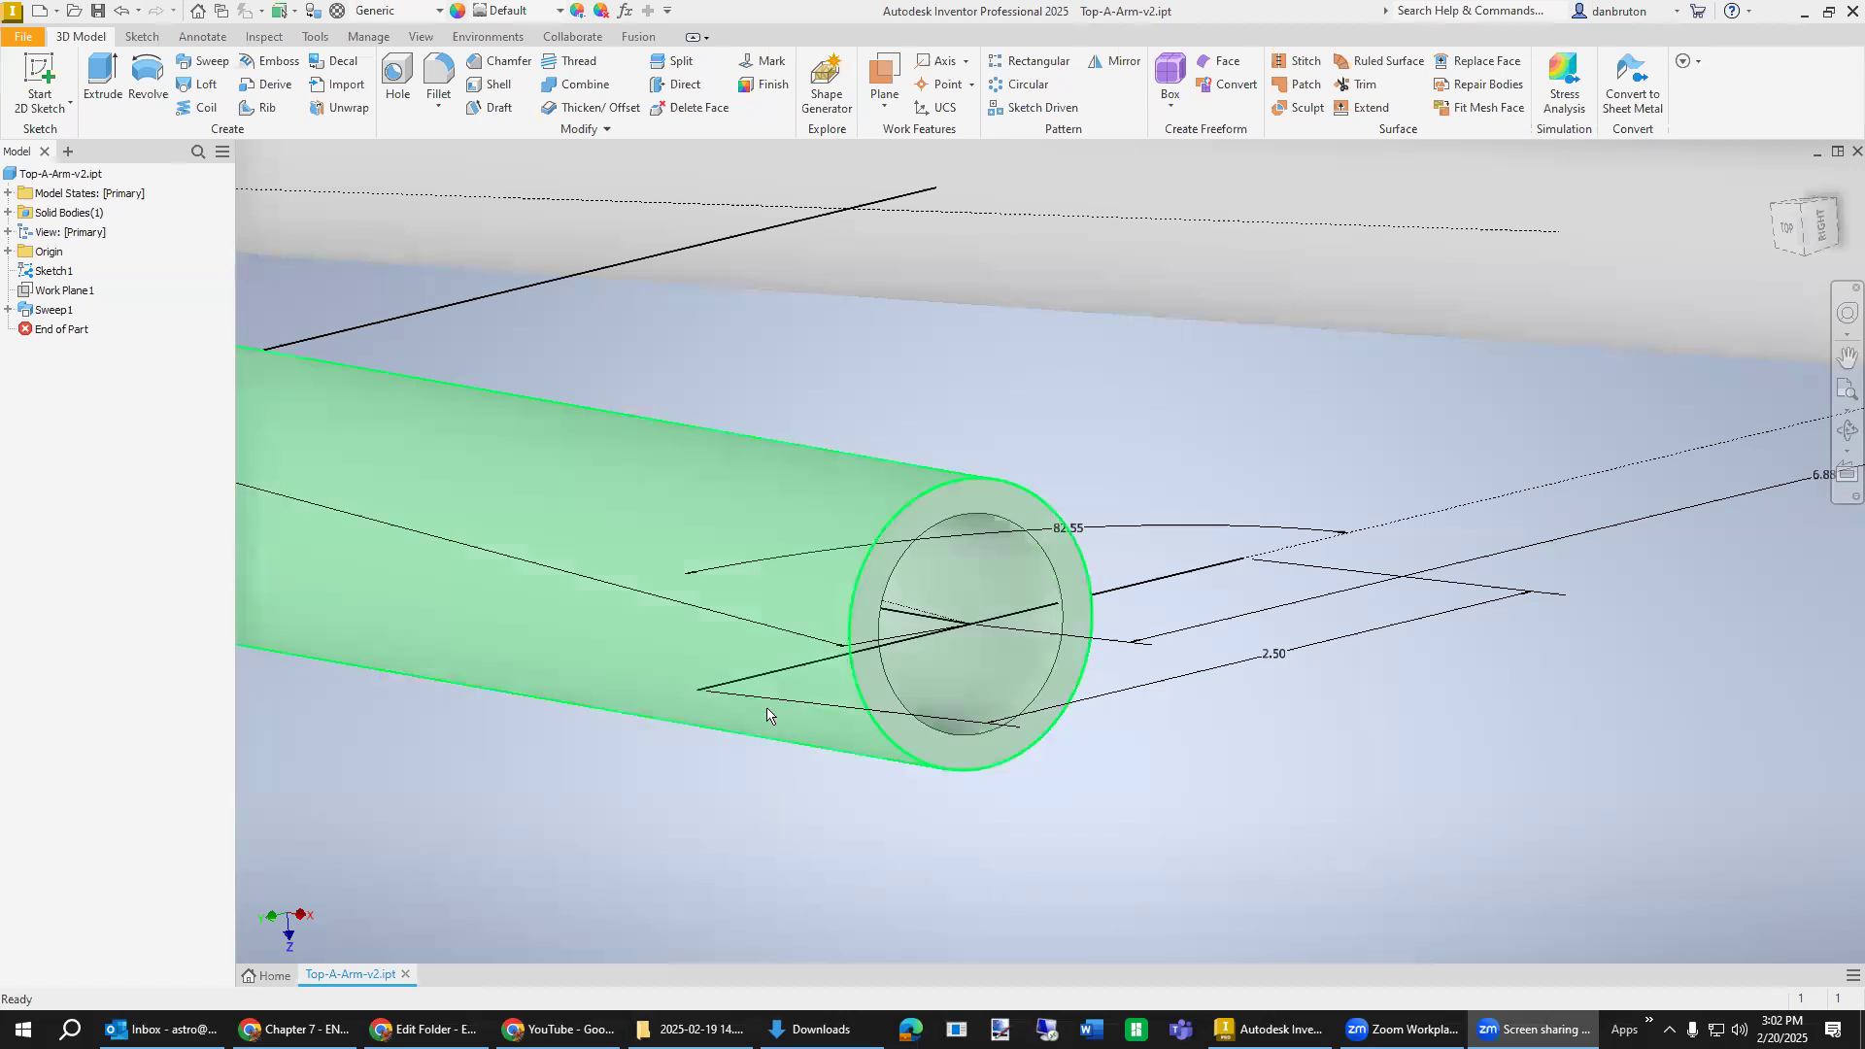
Create a work plane normal to the 2.50 line at the tube's end, through that line's near endpoint.
left_click(884, 97)
left_click(977, 649)
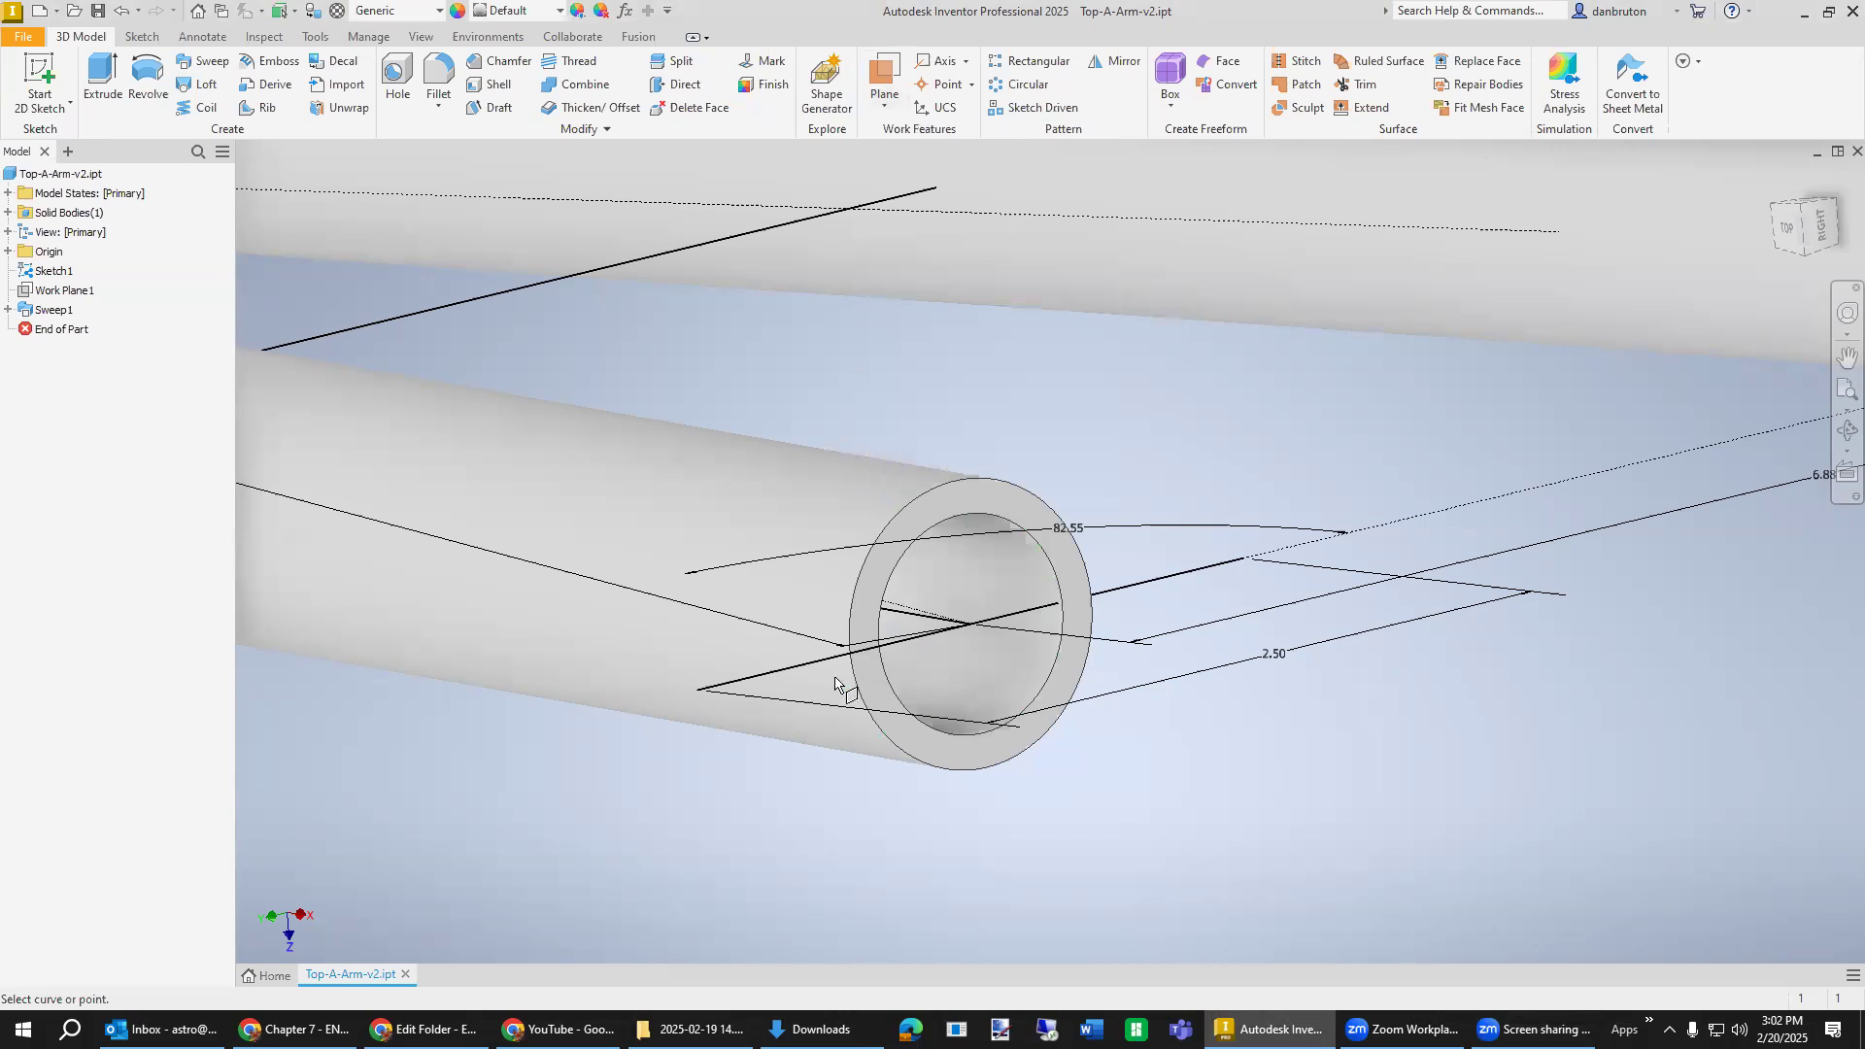
left_click(778, 674)
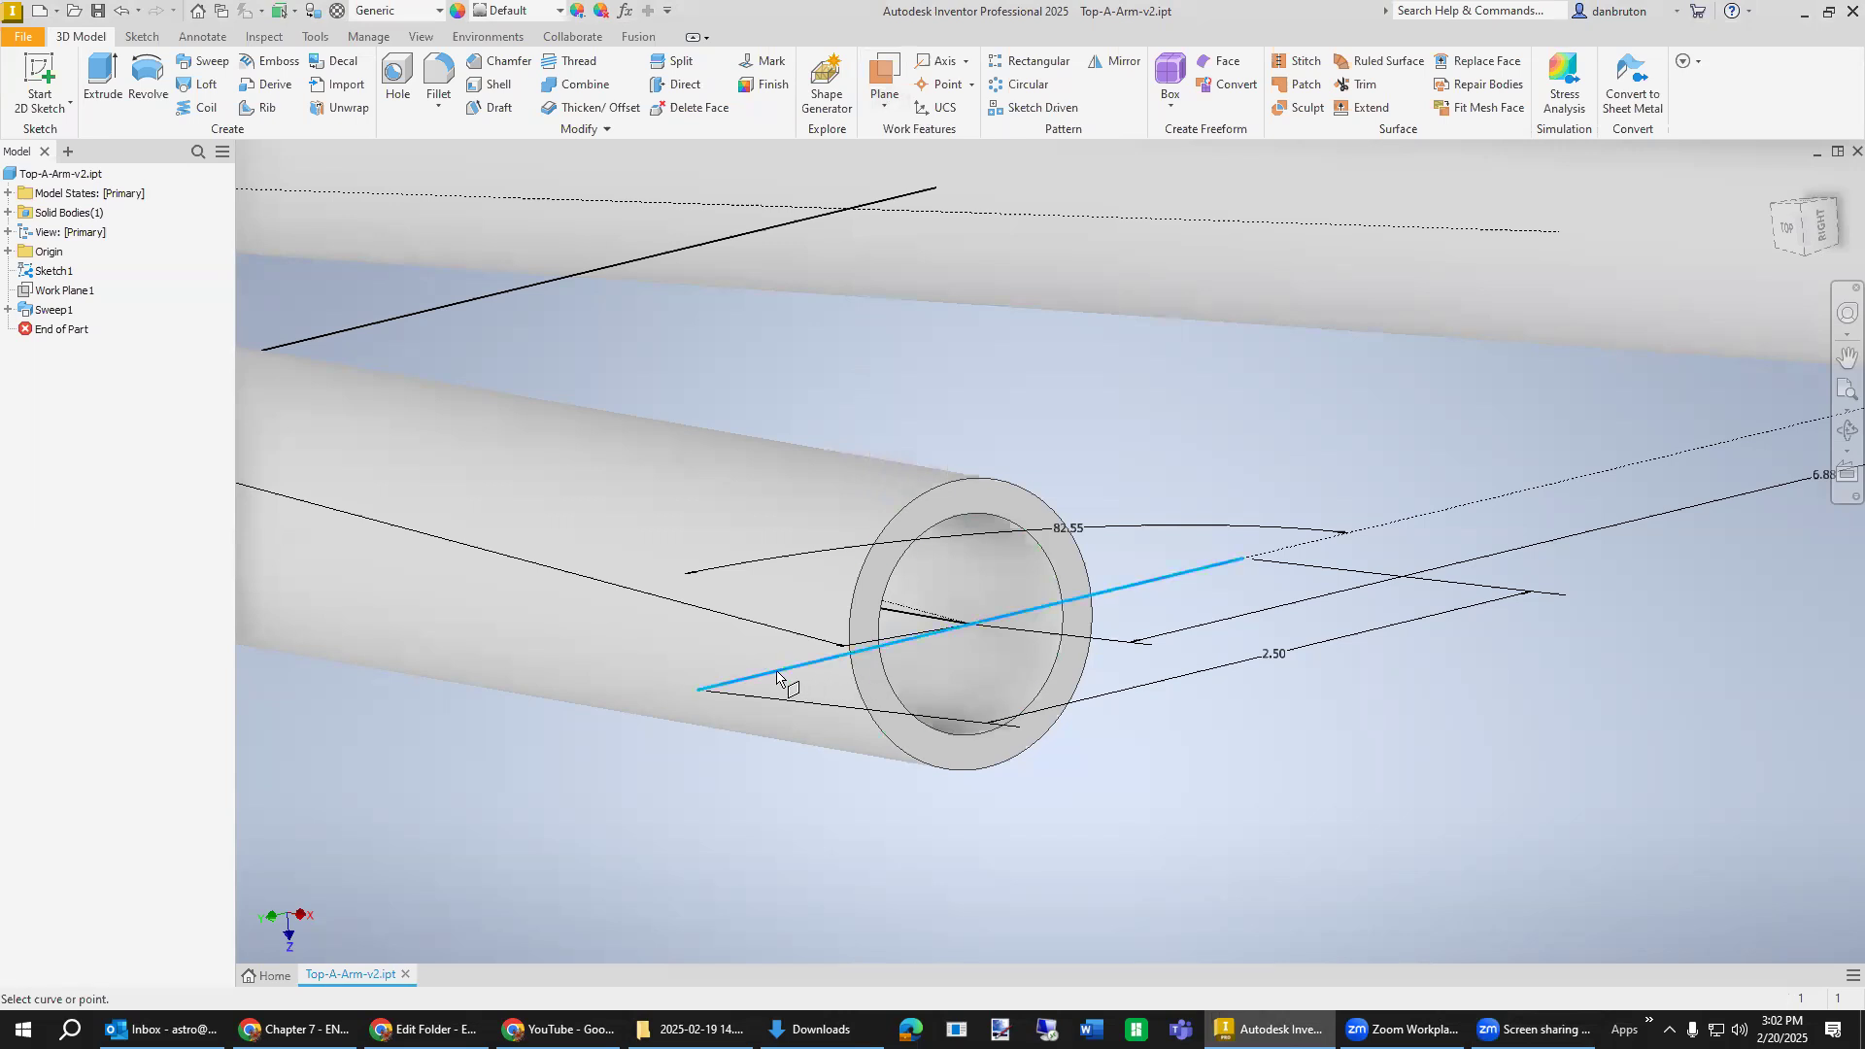
left_click(696, 690)
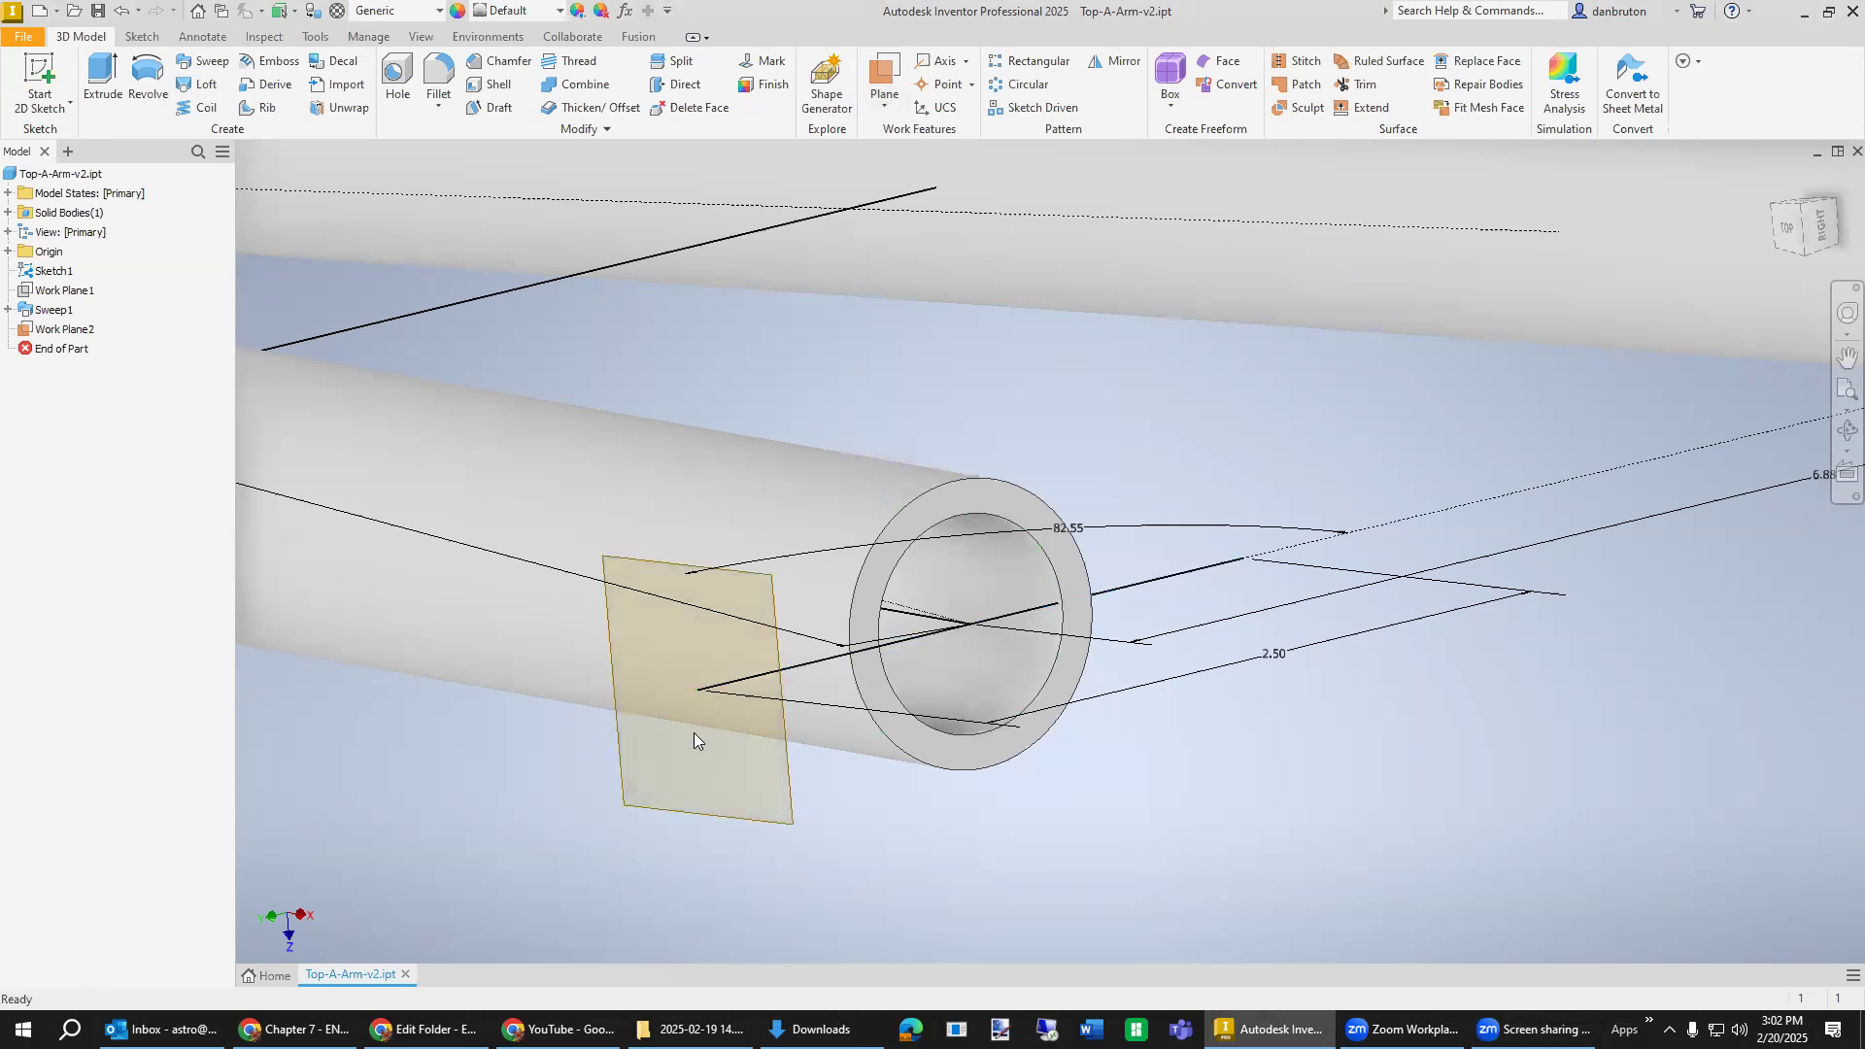
Start a sketch on the new work plane and draw a 1 in diameter circle centred on the 2.50 line's endpoint.
left_click(142, 36)
left_click(148, 78)
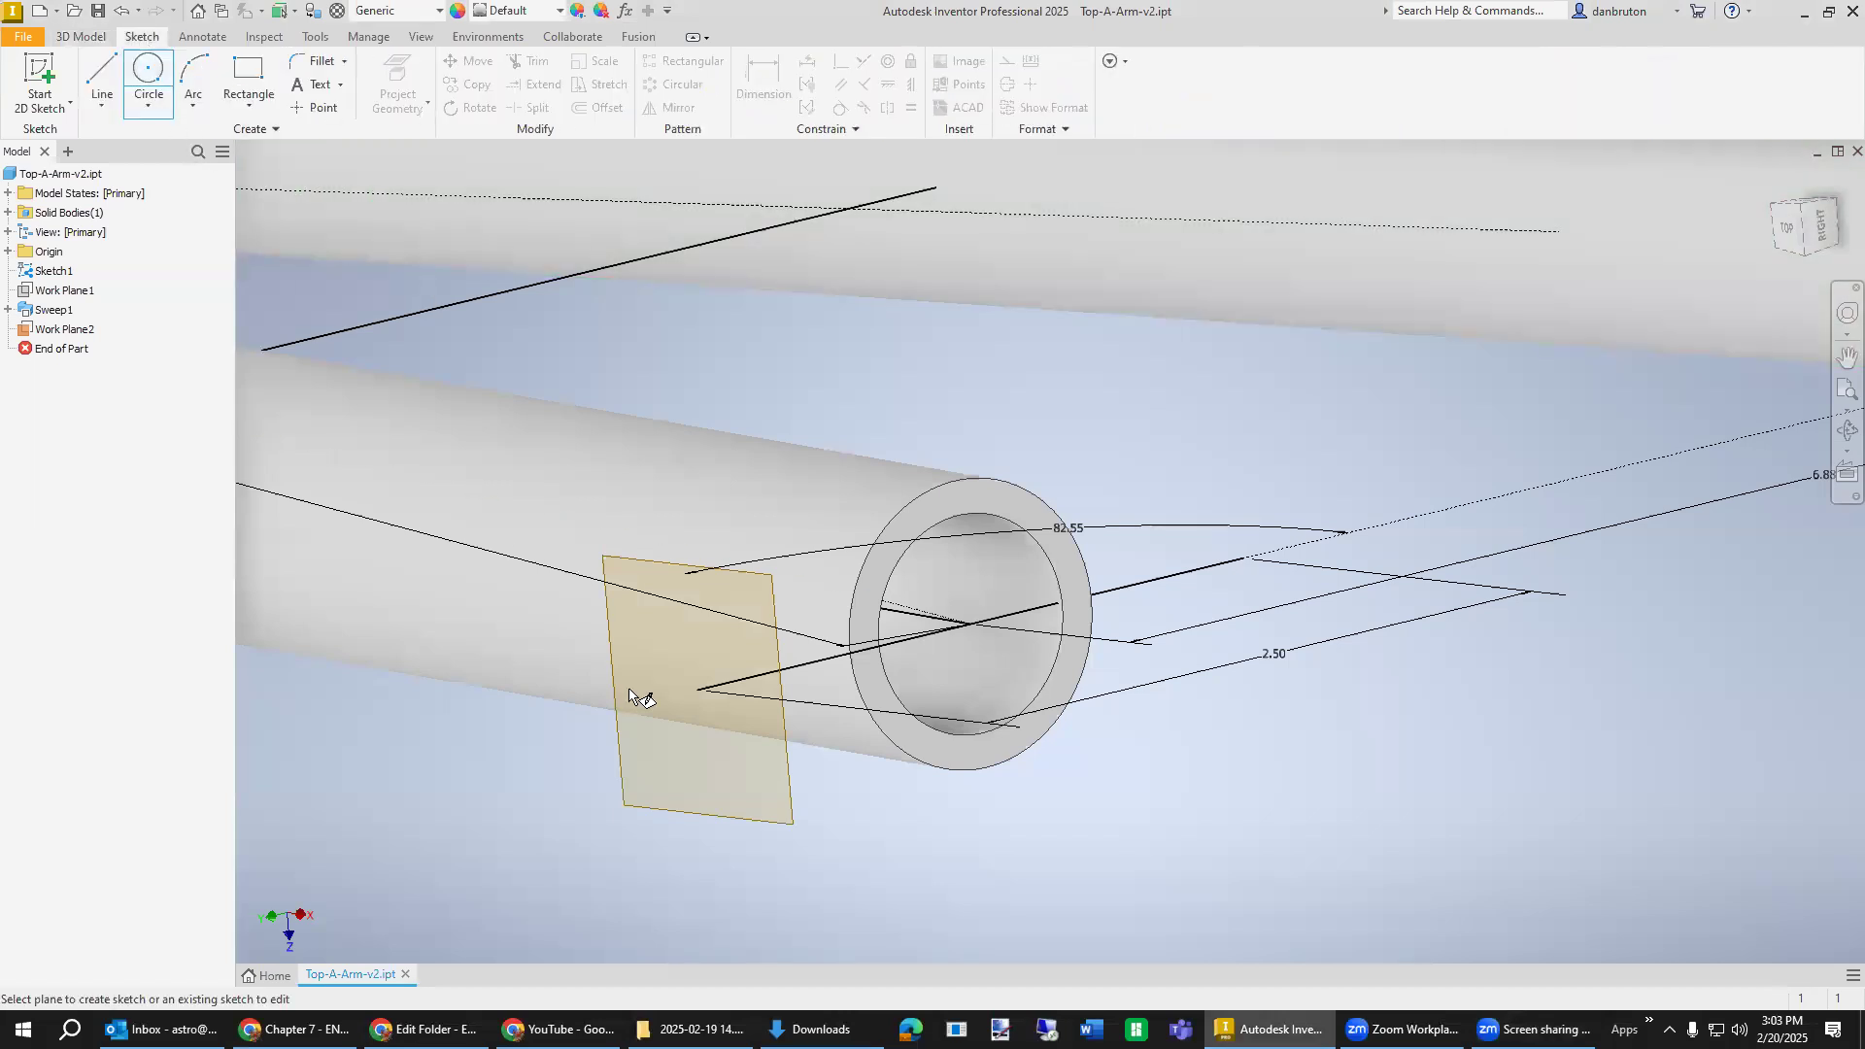
left_click(777, 820)
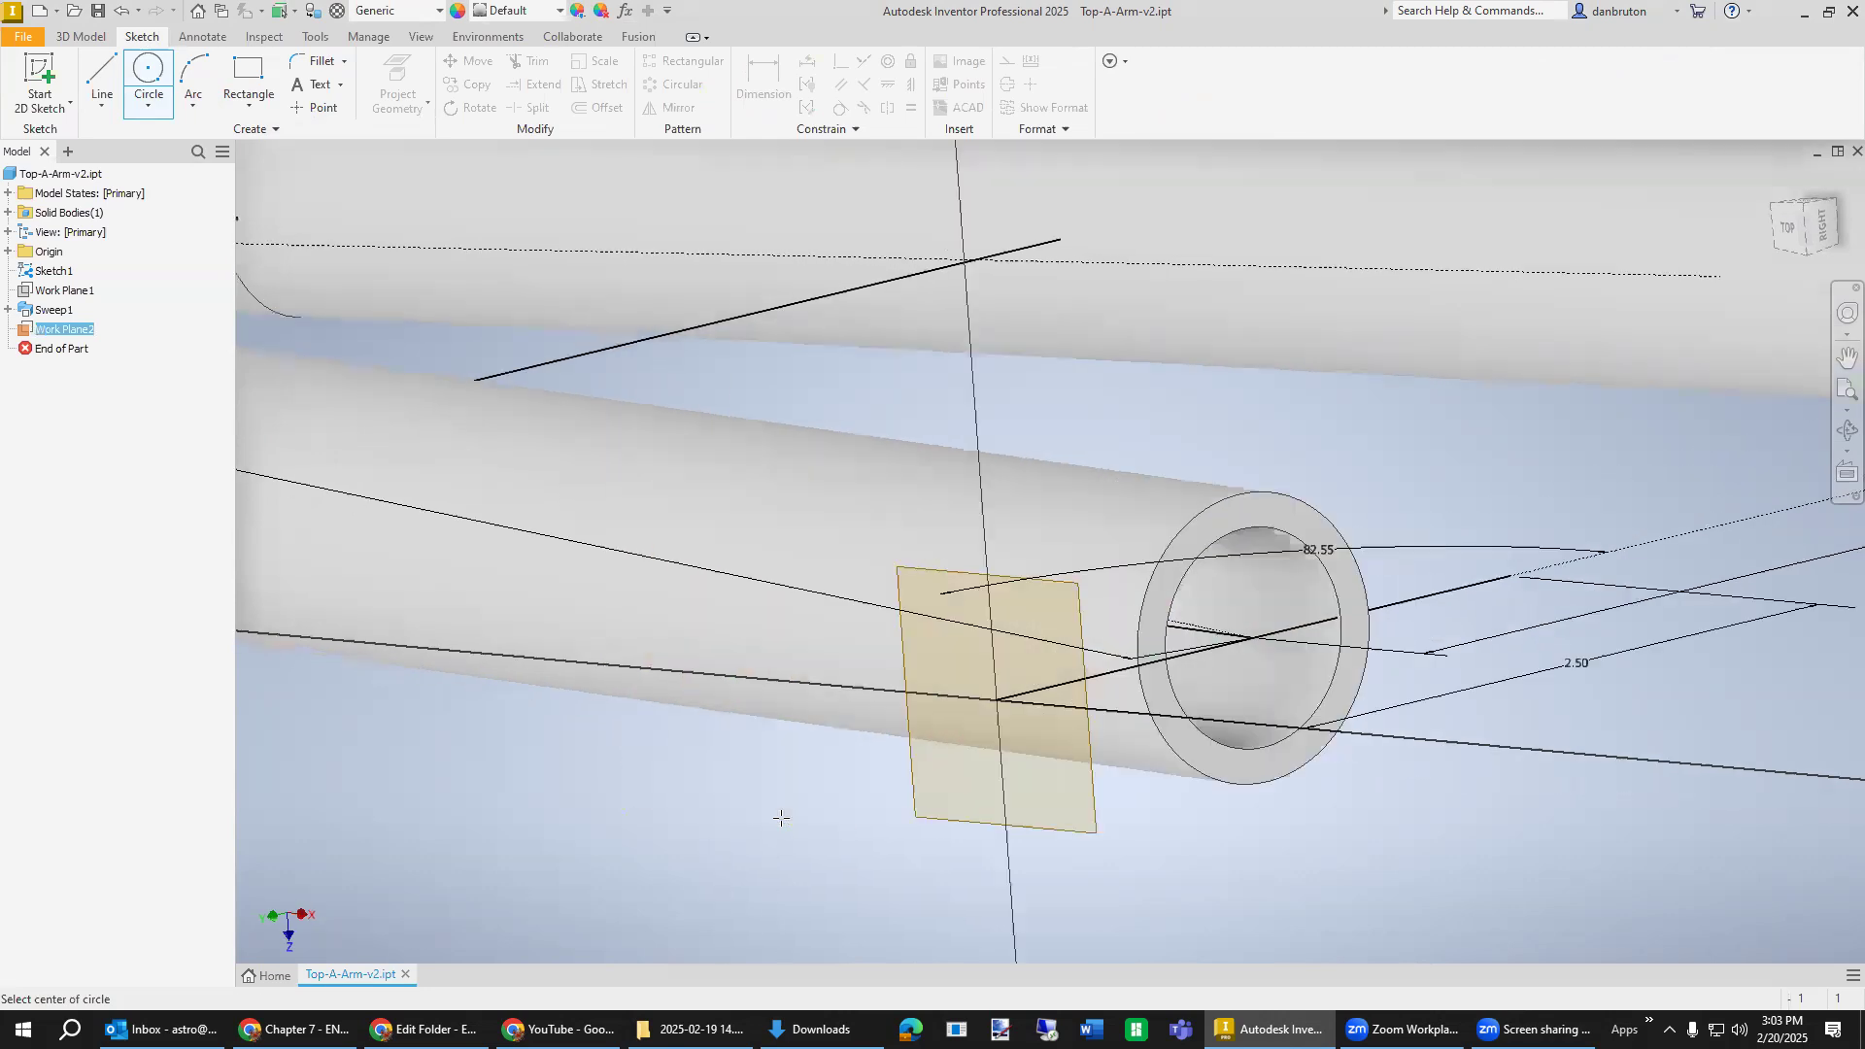
middle_click_drag(132, 757, 70, 744)
middle_click_drag(1426, 797, 183, 591)
middle_click_drag(1350, 632, 522, 631)
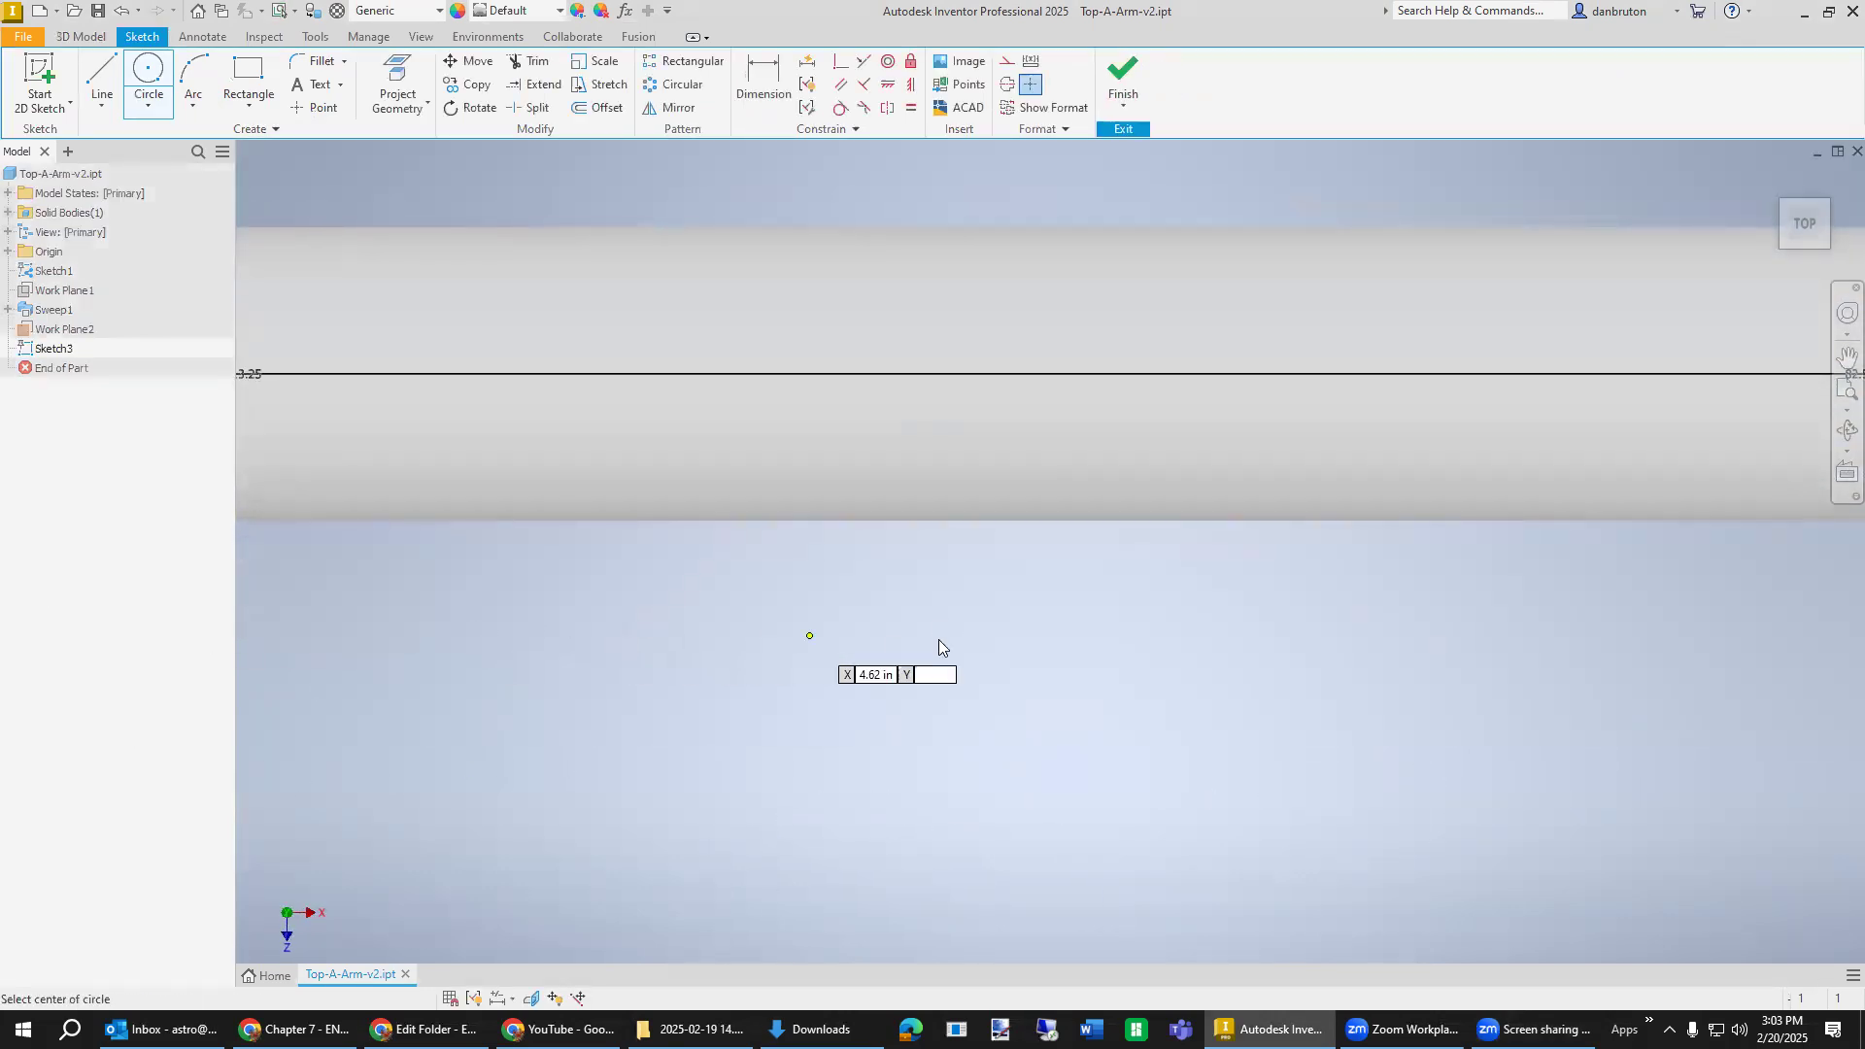
scroll(1002, 647, "down", 3)
scroll(1002, 647, "up", 6)
middle_click_drag(1190, 659, 894, 704)
mouse_move(1268, 678)
middle_mouse_down()
mouse_move(1238, 695)
mouse_move(1240, 666)
mouse_move(1232, 687)
middle_mouse_up()
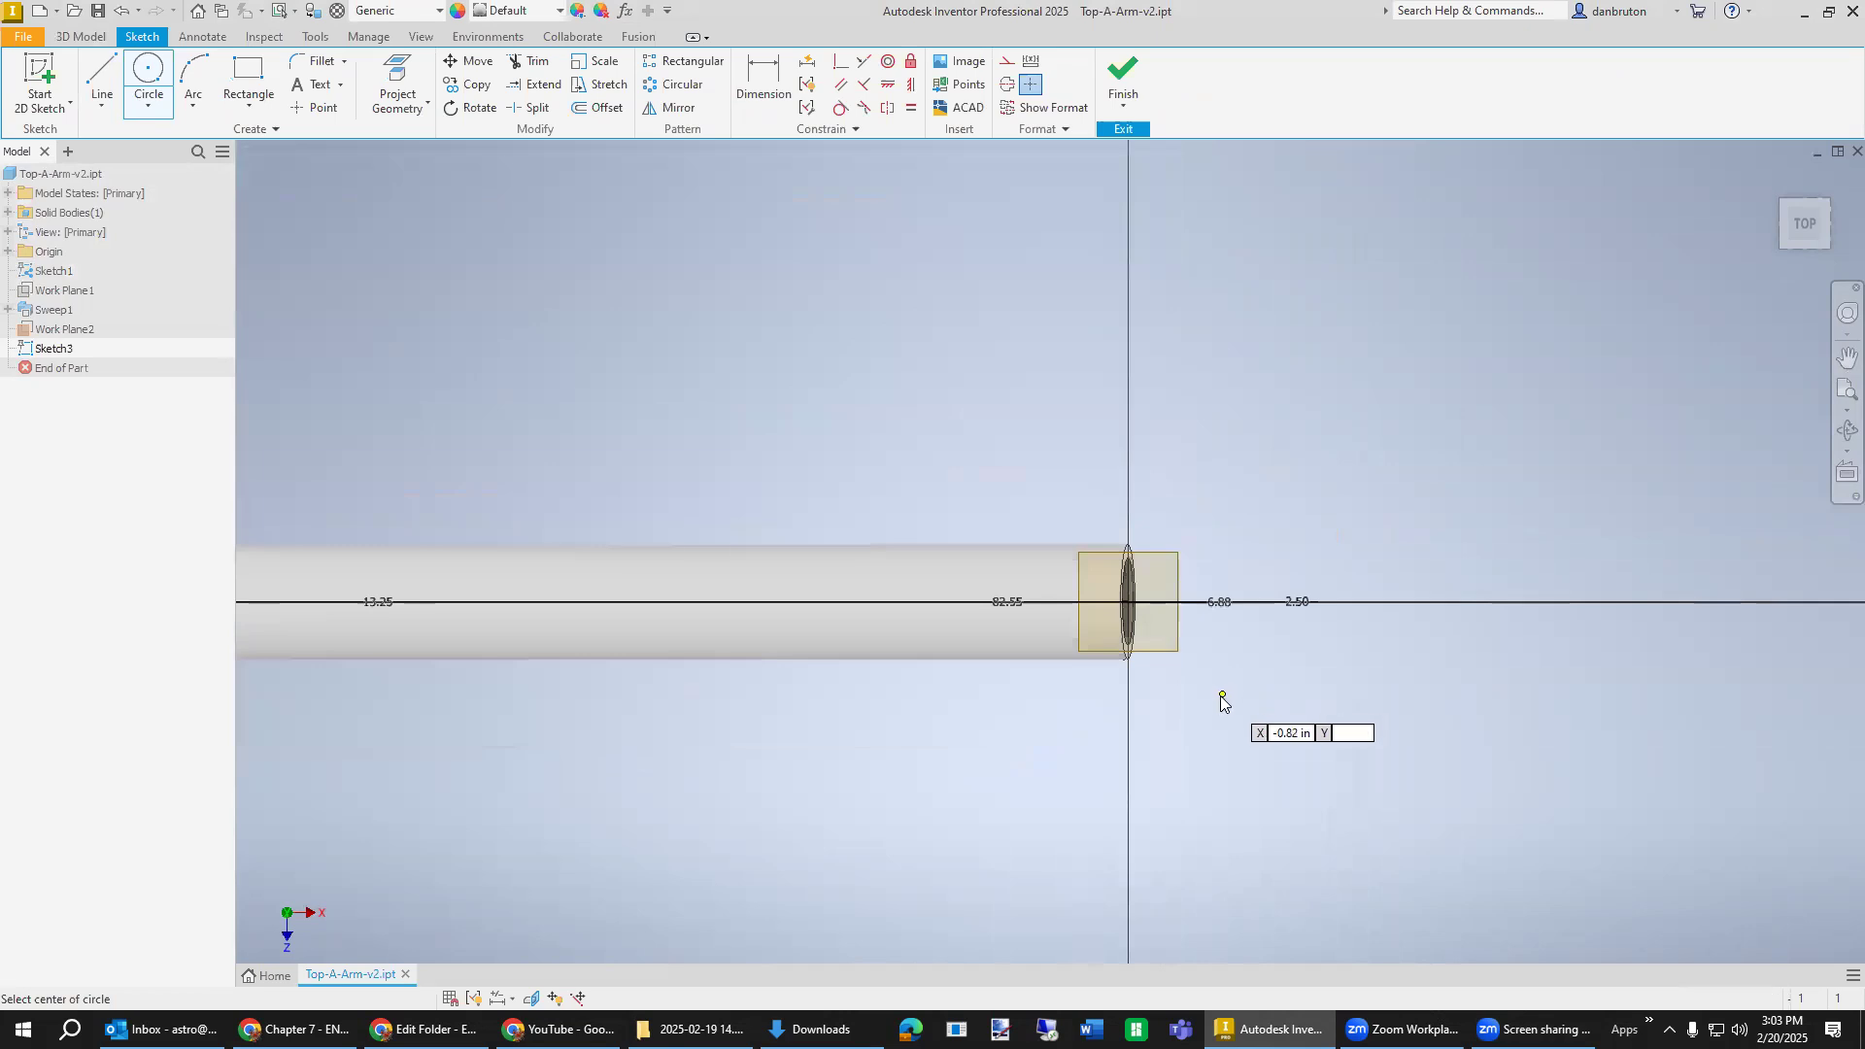
left_click(1775, 182)
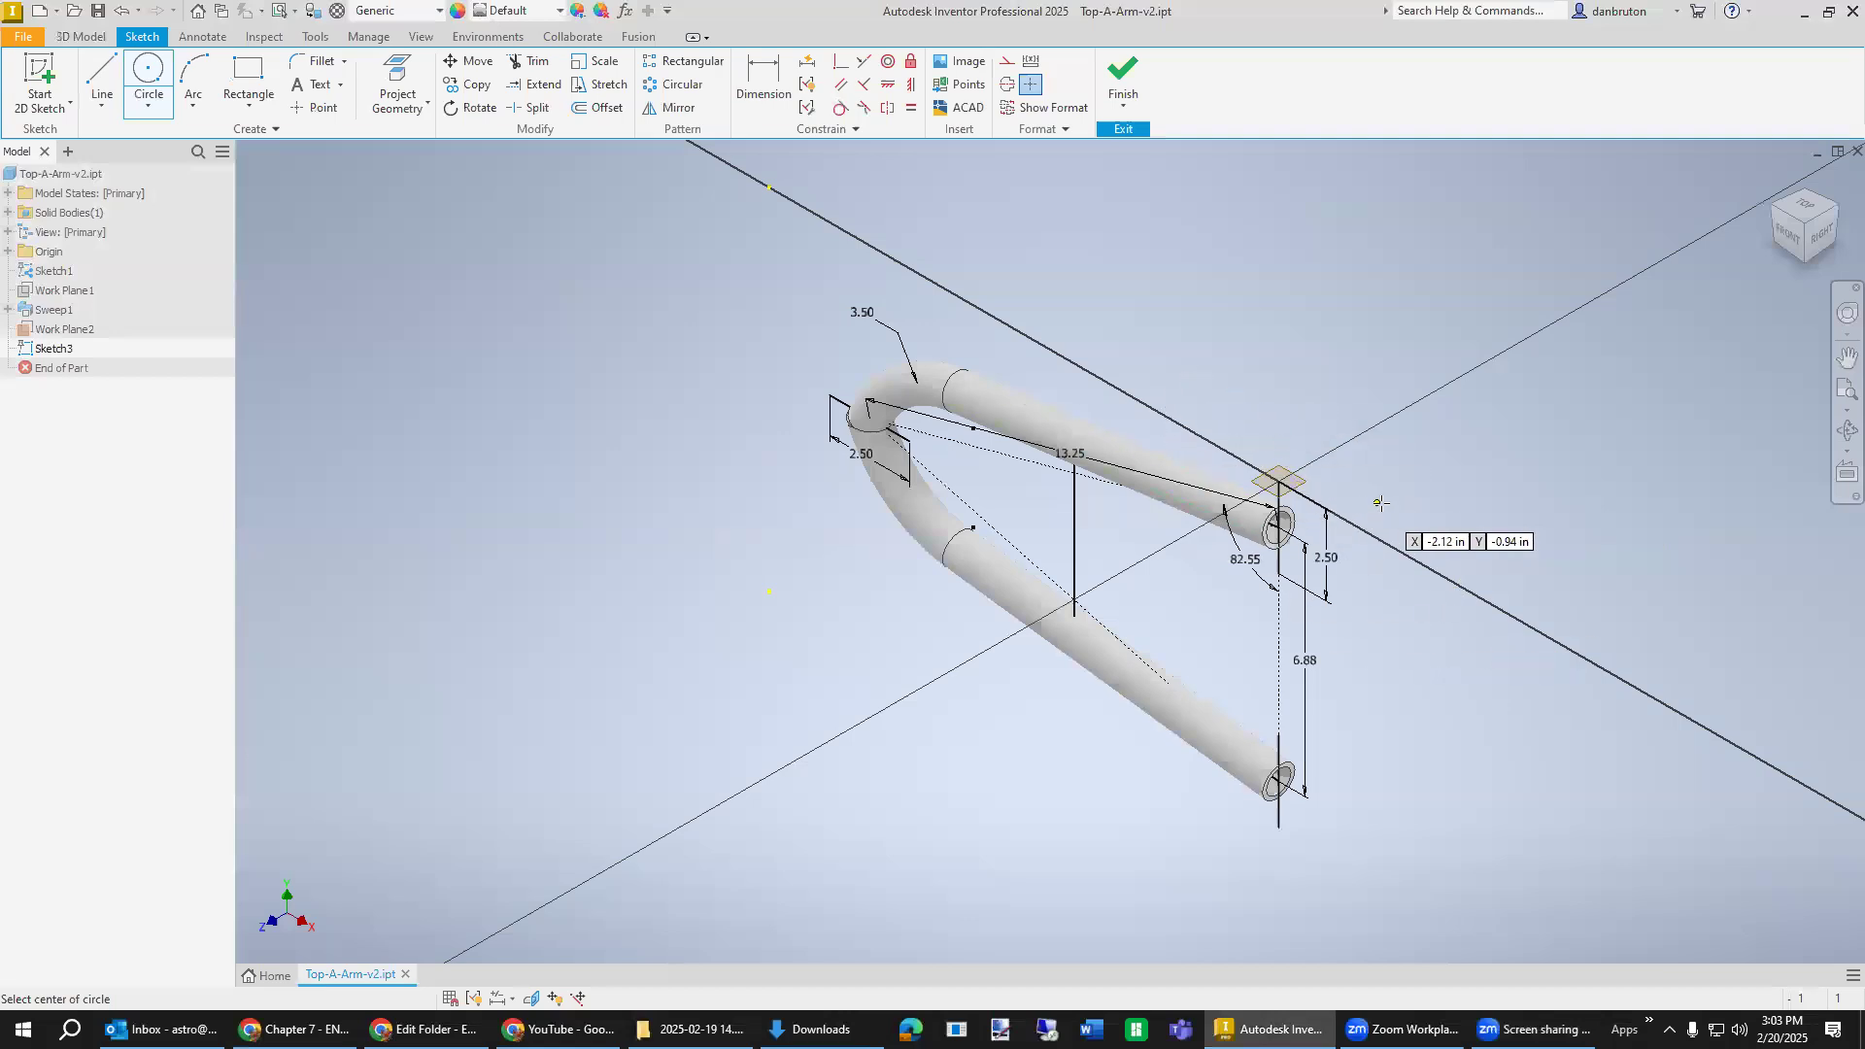
scroll(1379, 504, "down", 1)
scroll(1340, 500, "up", 5)
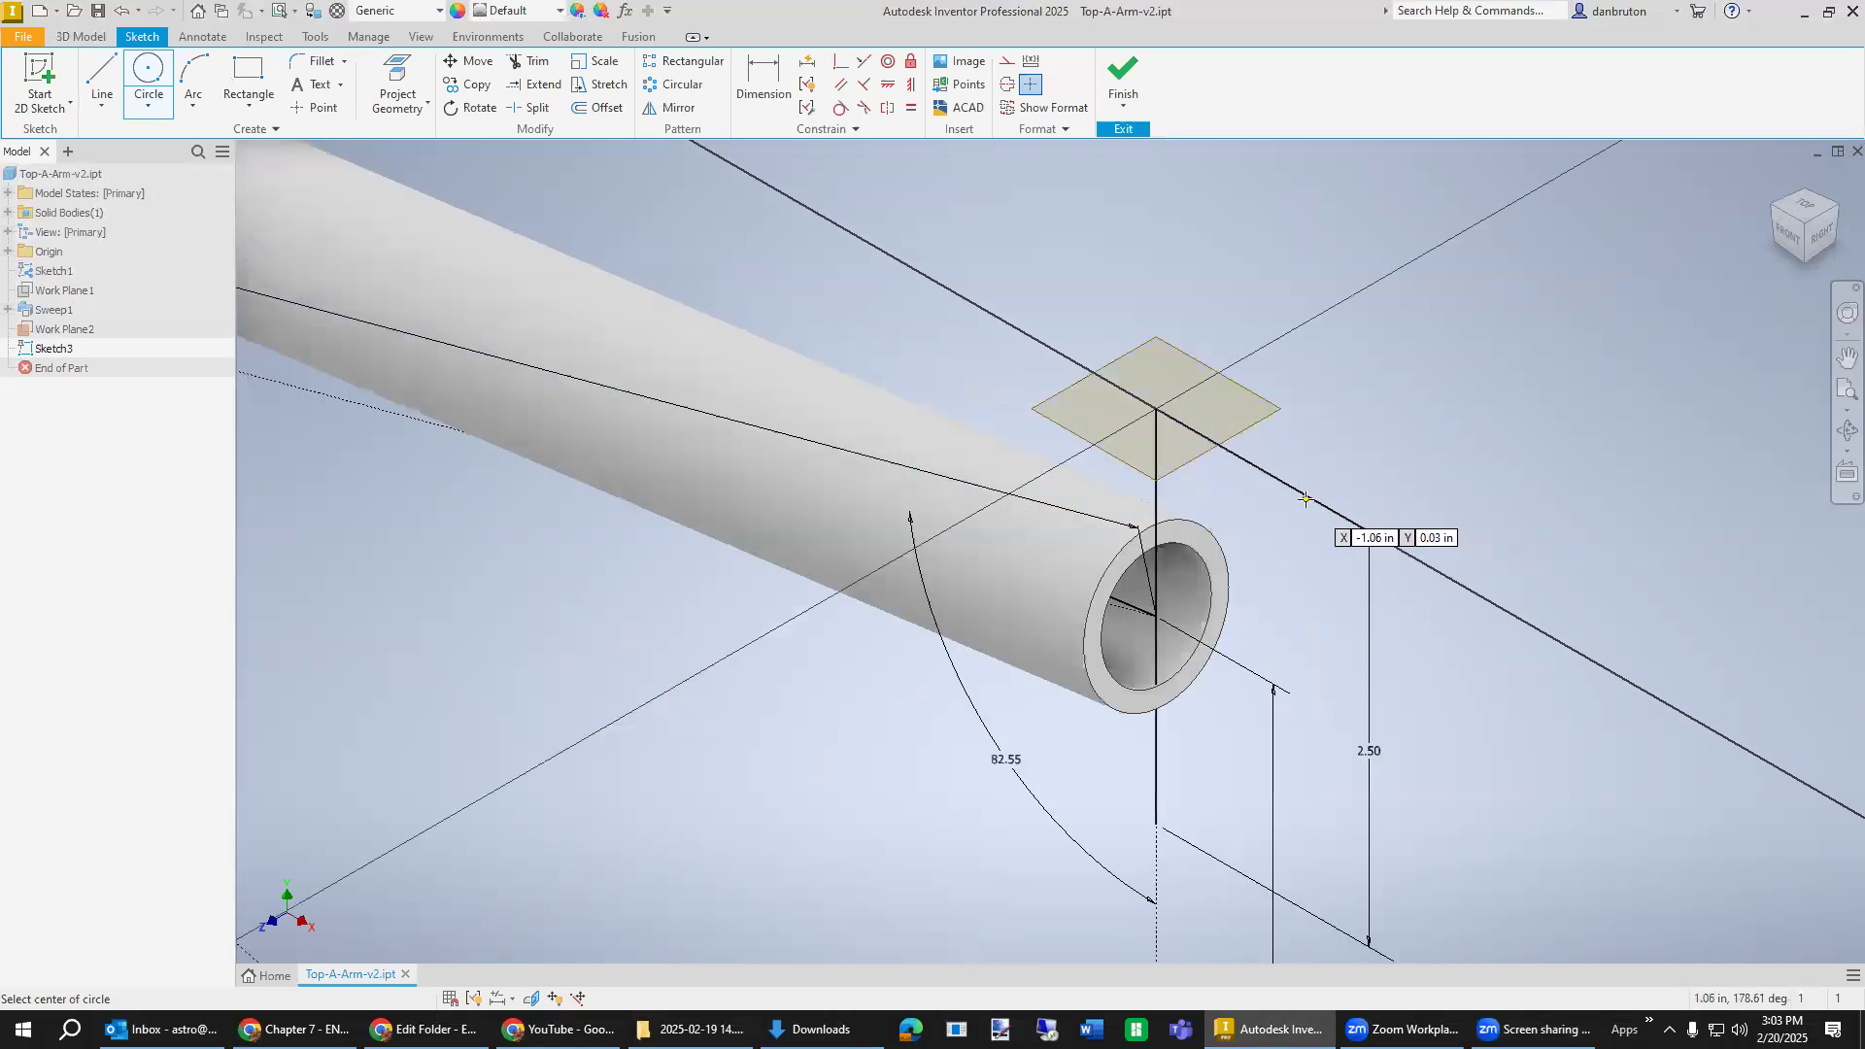
left_click(1153, 408)
type("1")
key("Return")
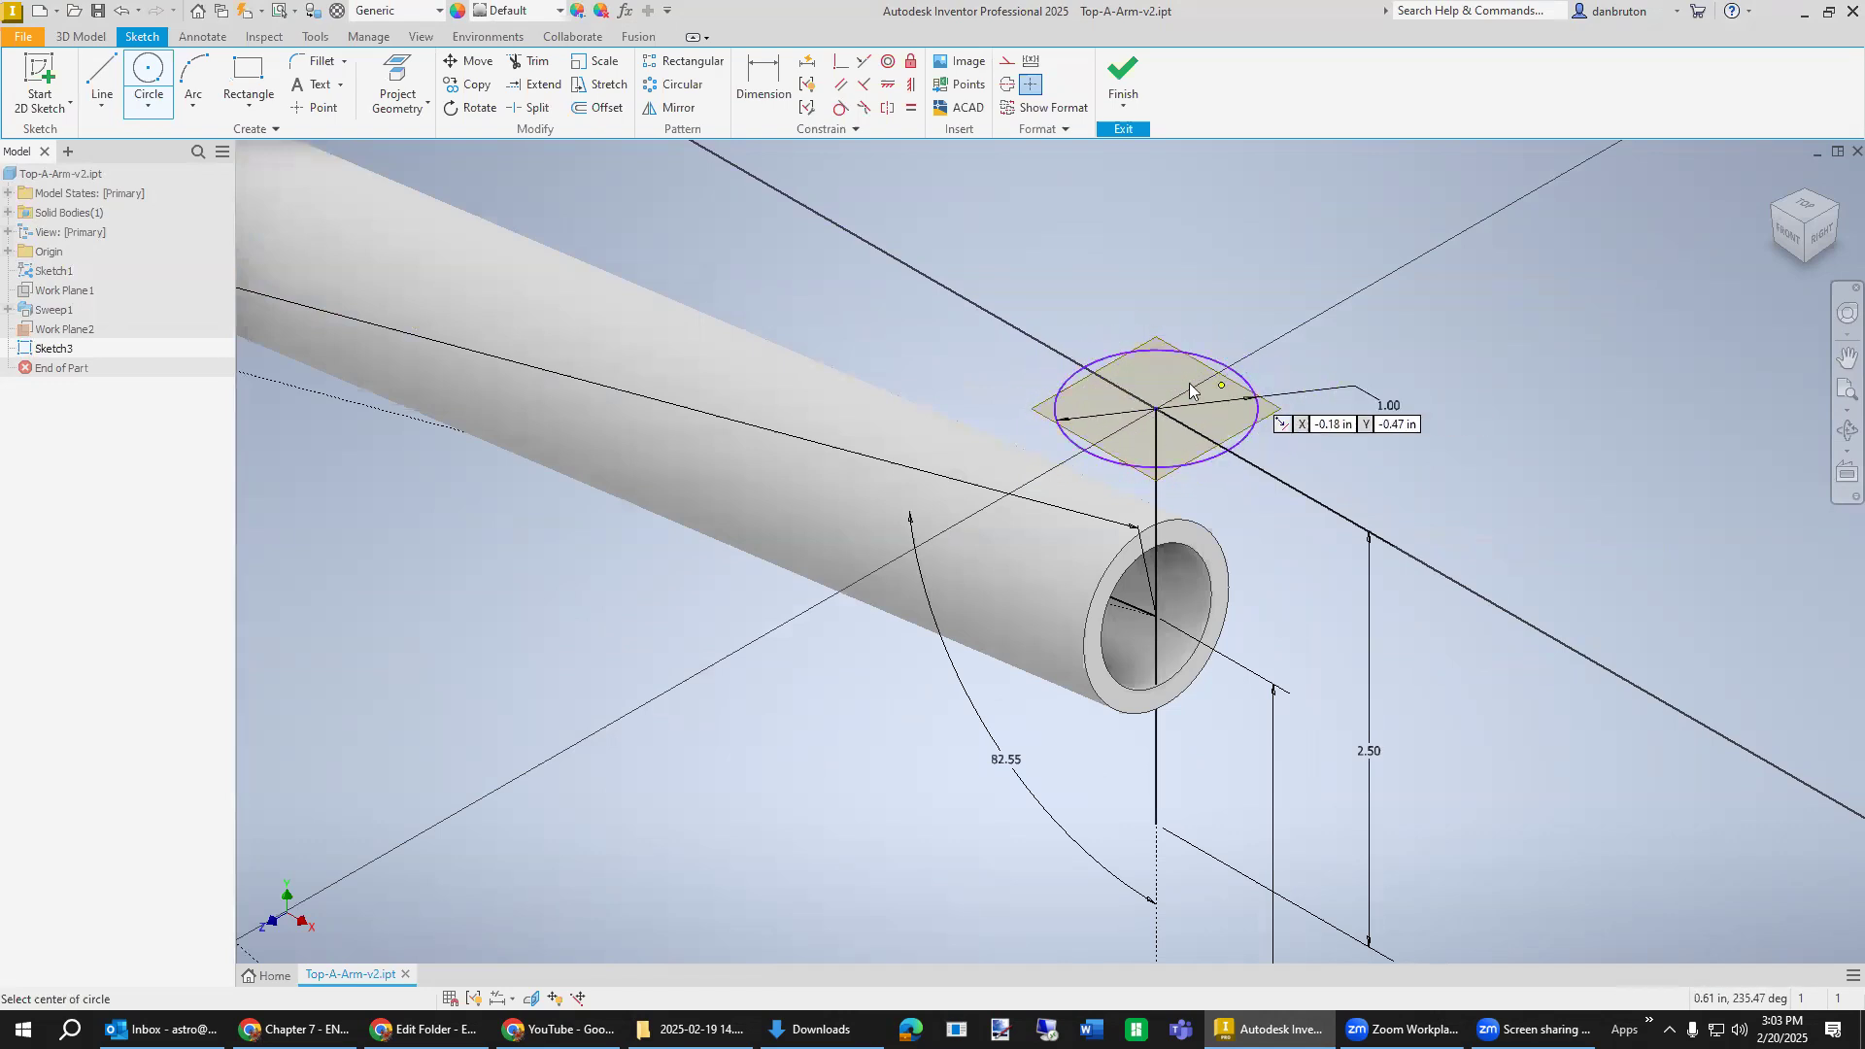
Draw a smaller concentric circle inside the 1 in circle and dimension the gap between the two circles as 0.12 in.
left_click(1156, 409)
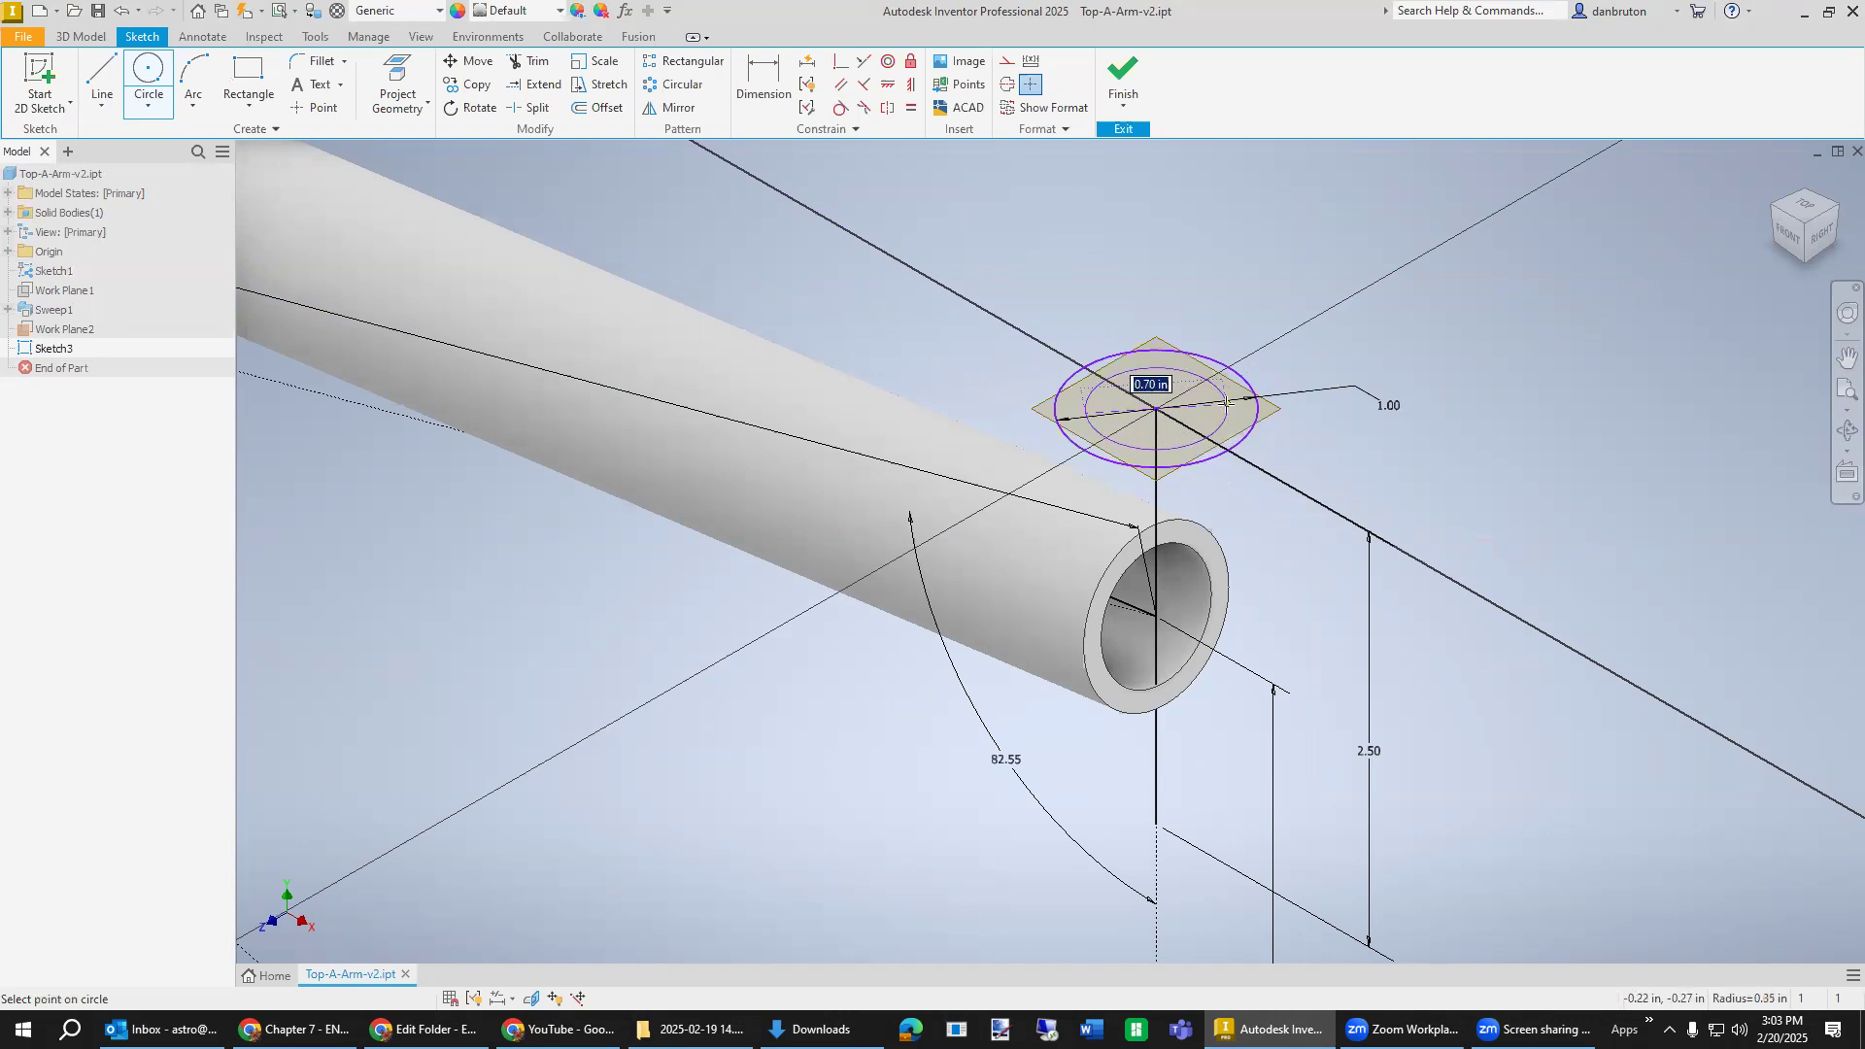
left_click(1221, 425)
left_click(765, 88)
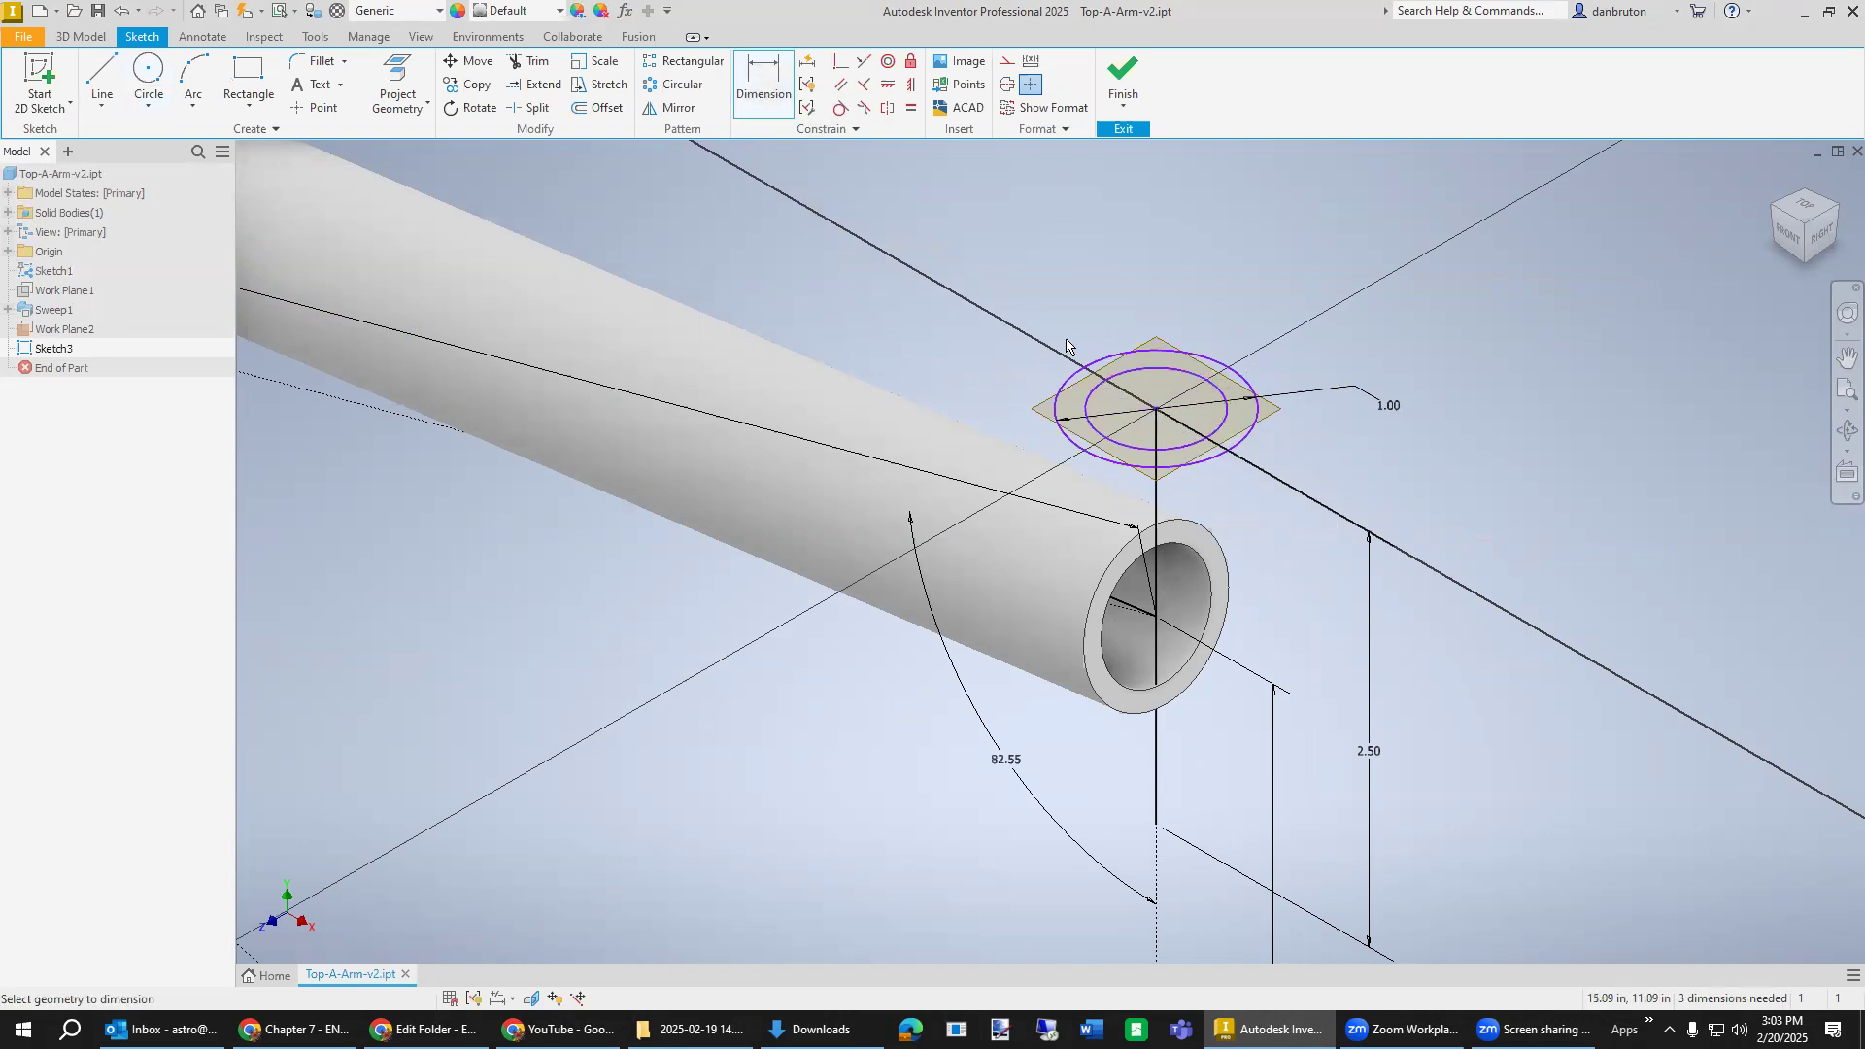
left_click(1217, 430)
left_click(1244, 438)
left_click(1304, 440)
type("0.12")
key("Return")
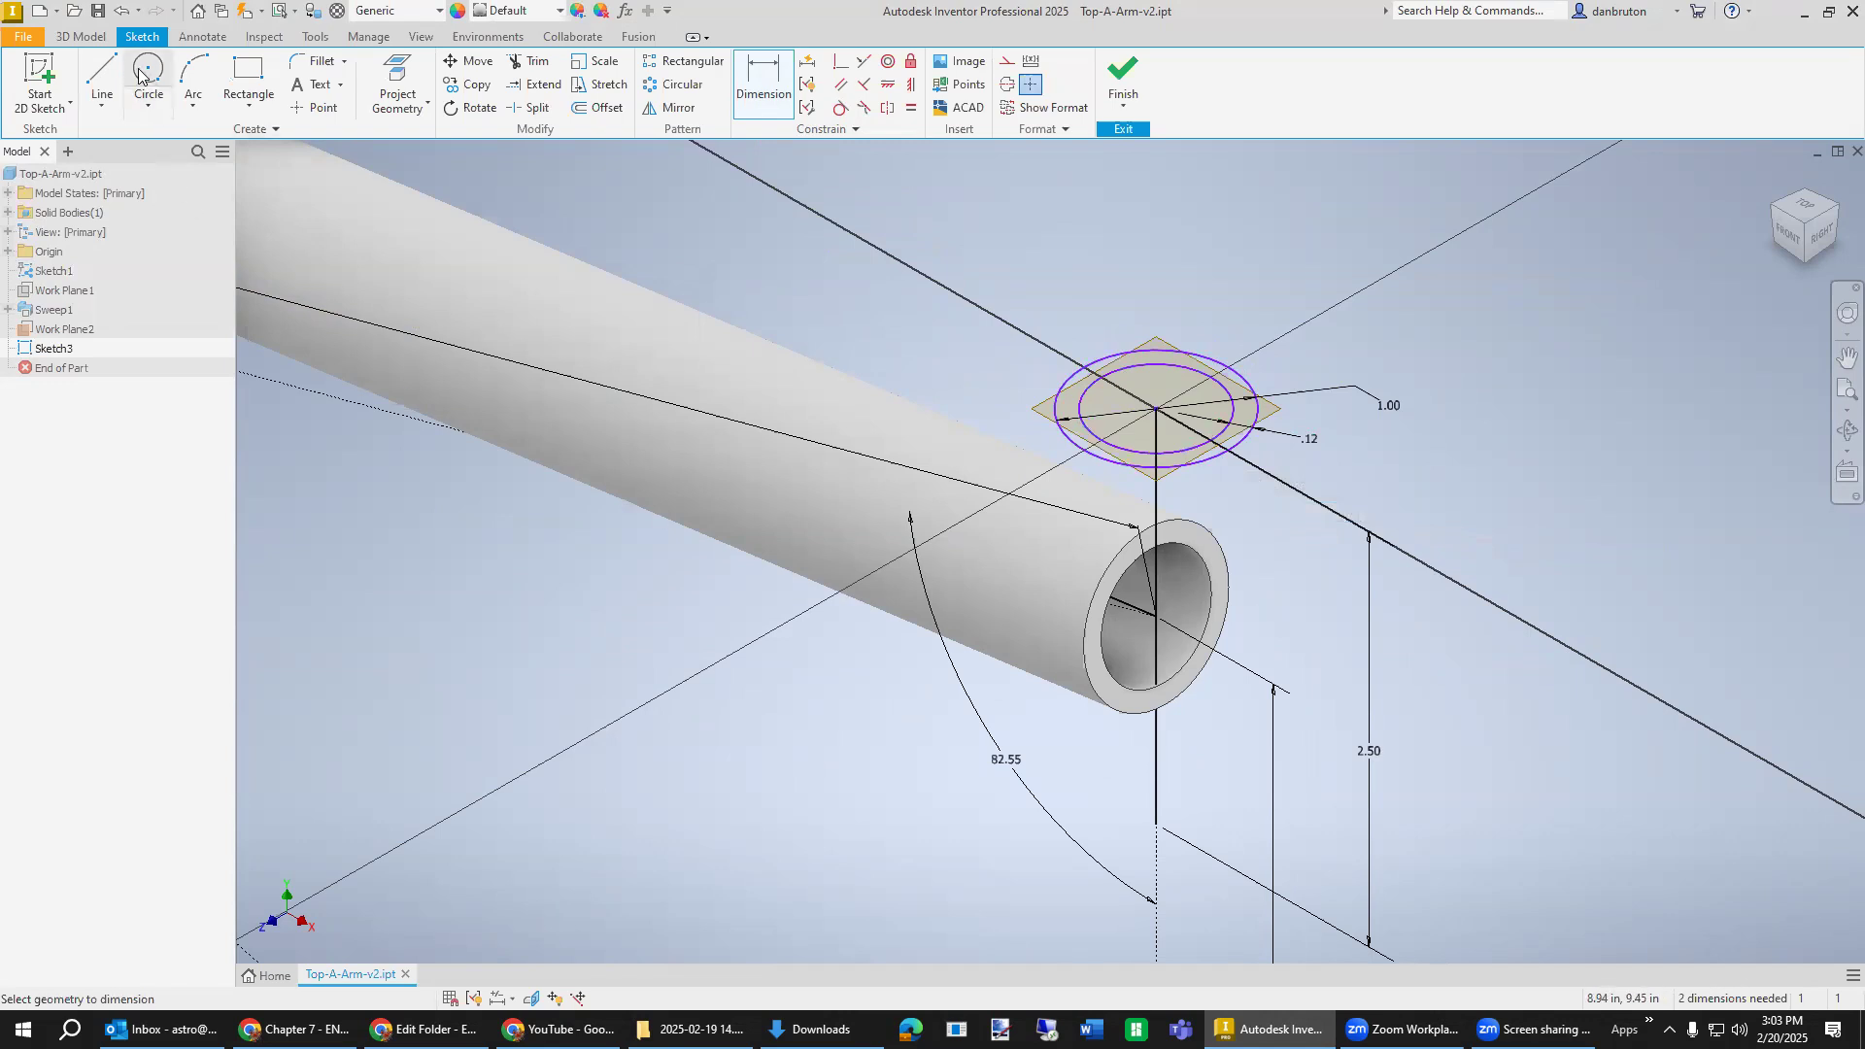
Sweep the full area of the 1 in circle along the 2.50 line as a cut through the tube's end.
left_click(82, 36)
left_click(204, 61)
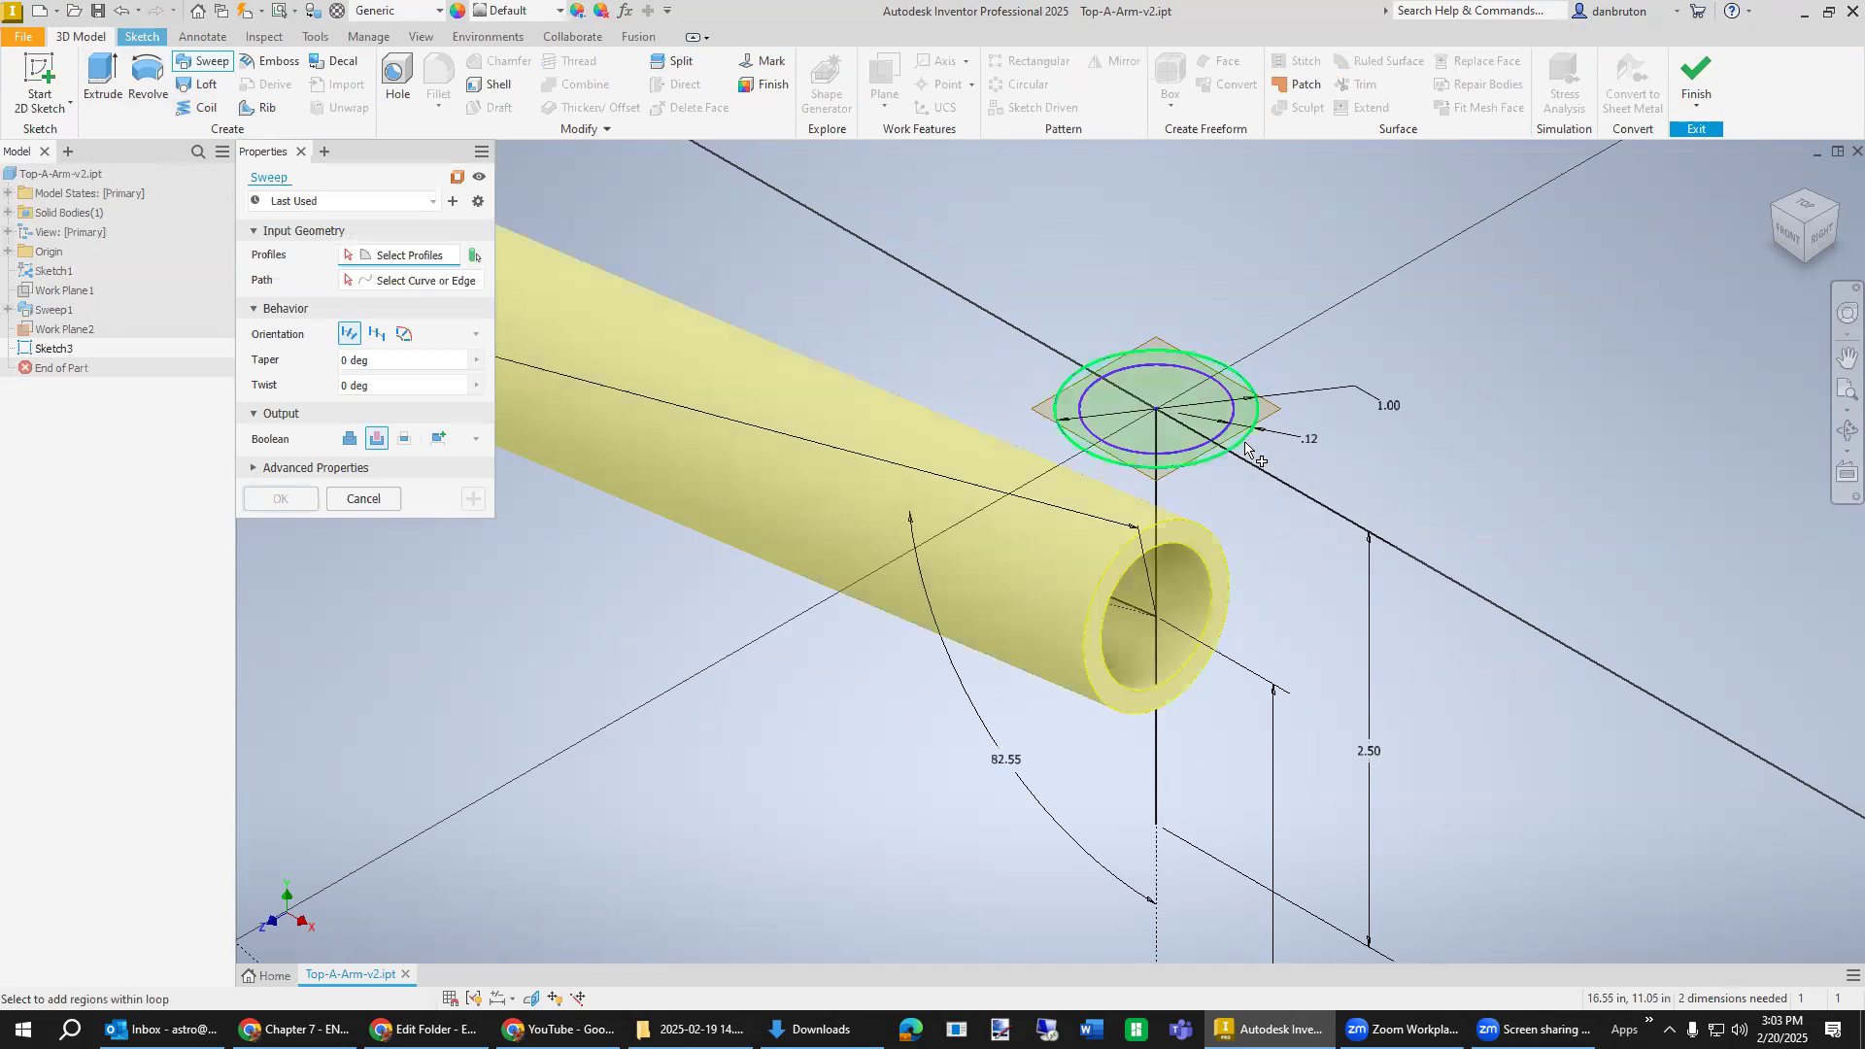
left_click(1246, 447)
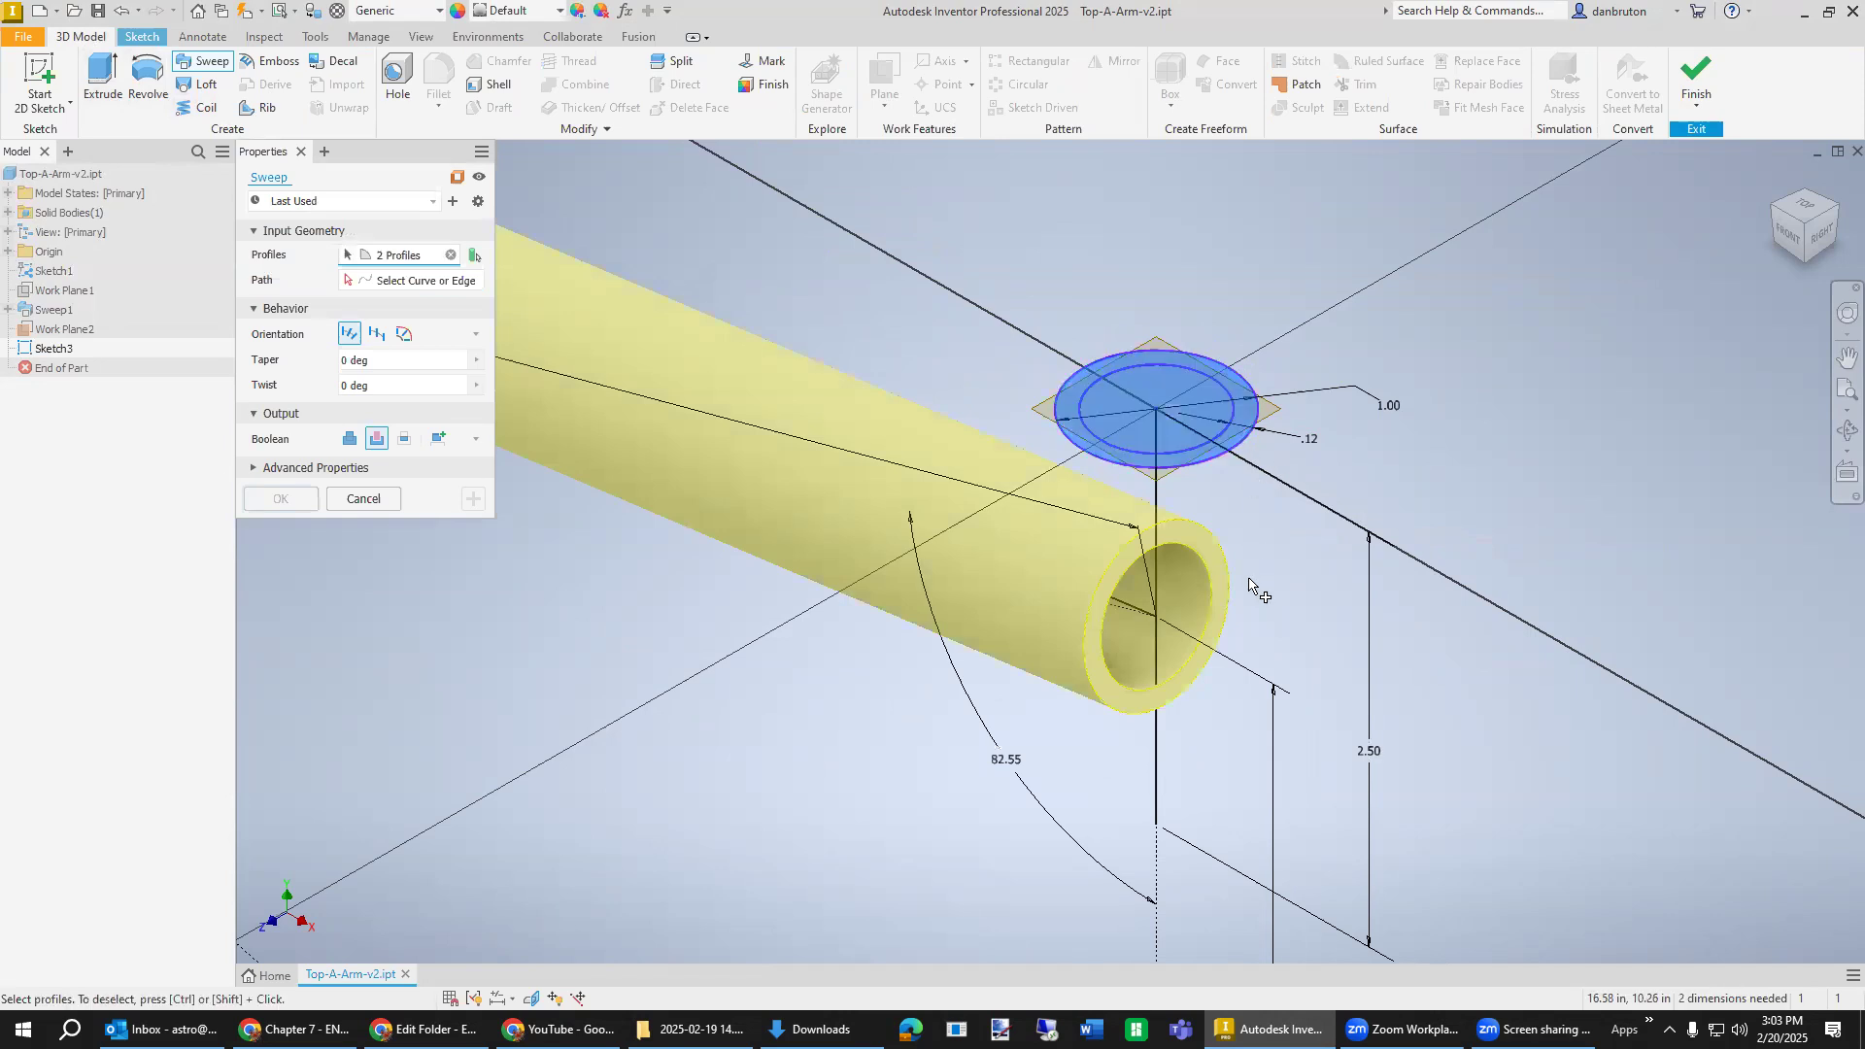
left_click(398, 284)
left_click(1155, 500)
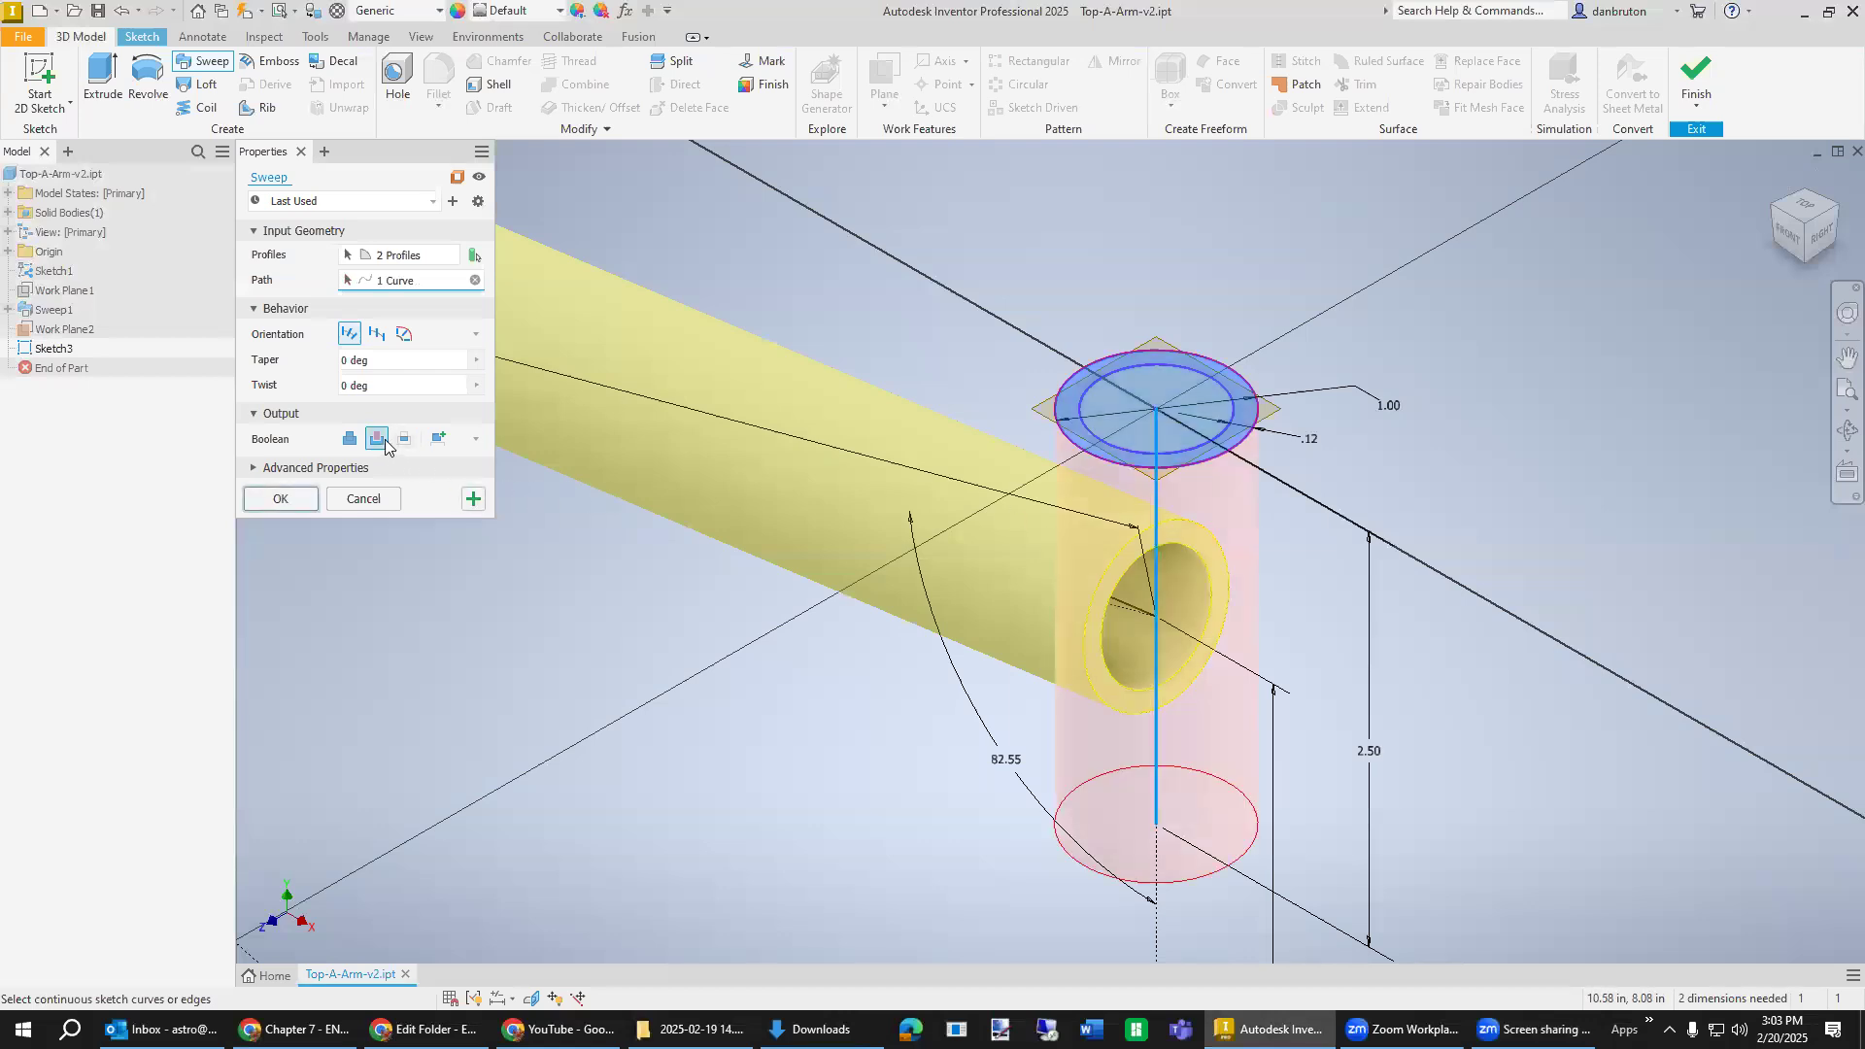
left_click(473, 500)
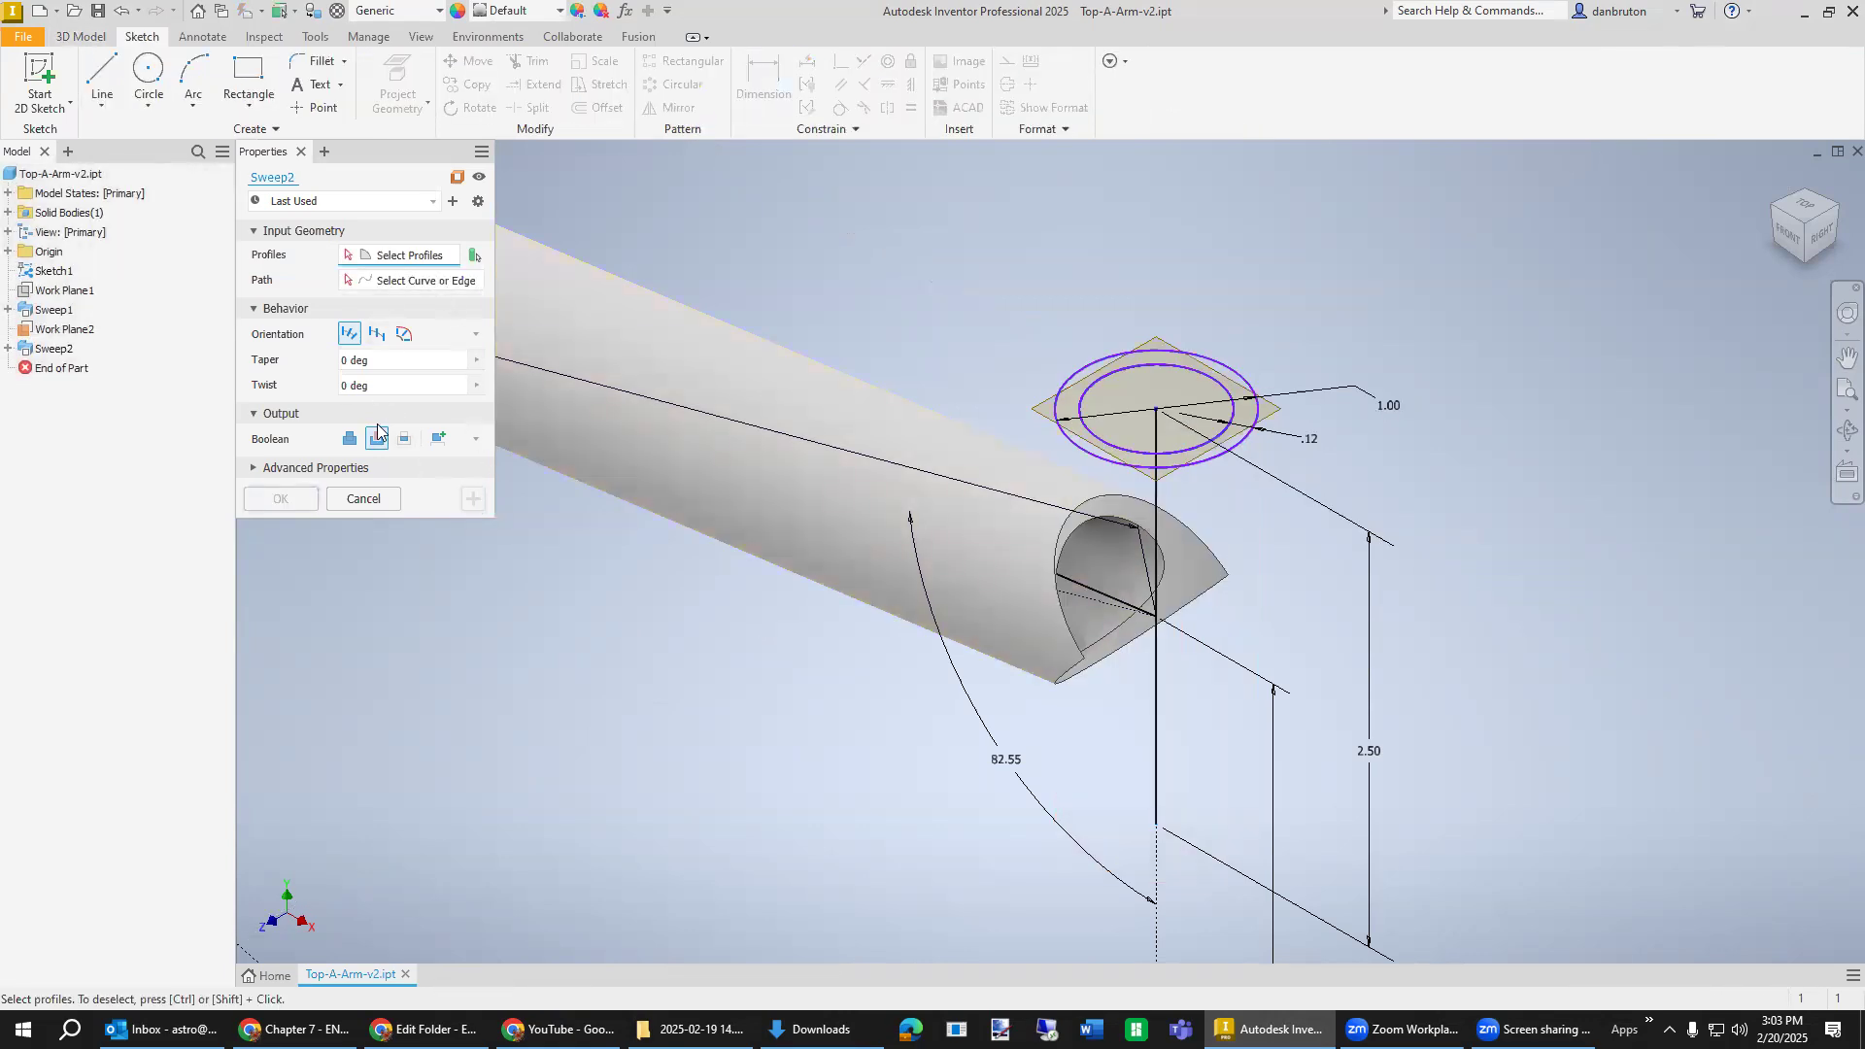
Sweep only the ring between the two circles along the 2.50 line, joining it to the arm as a hollow cross tube.
left_click(350, 439)
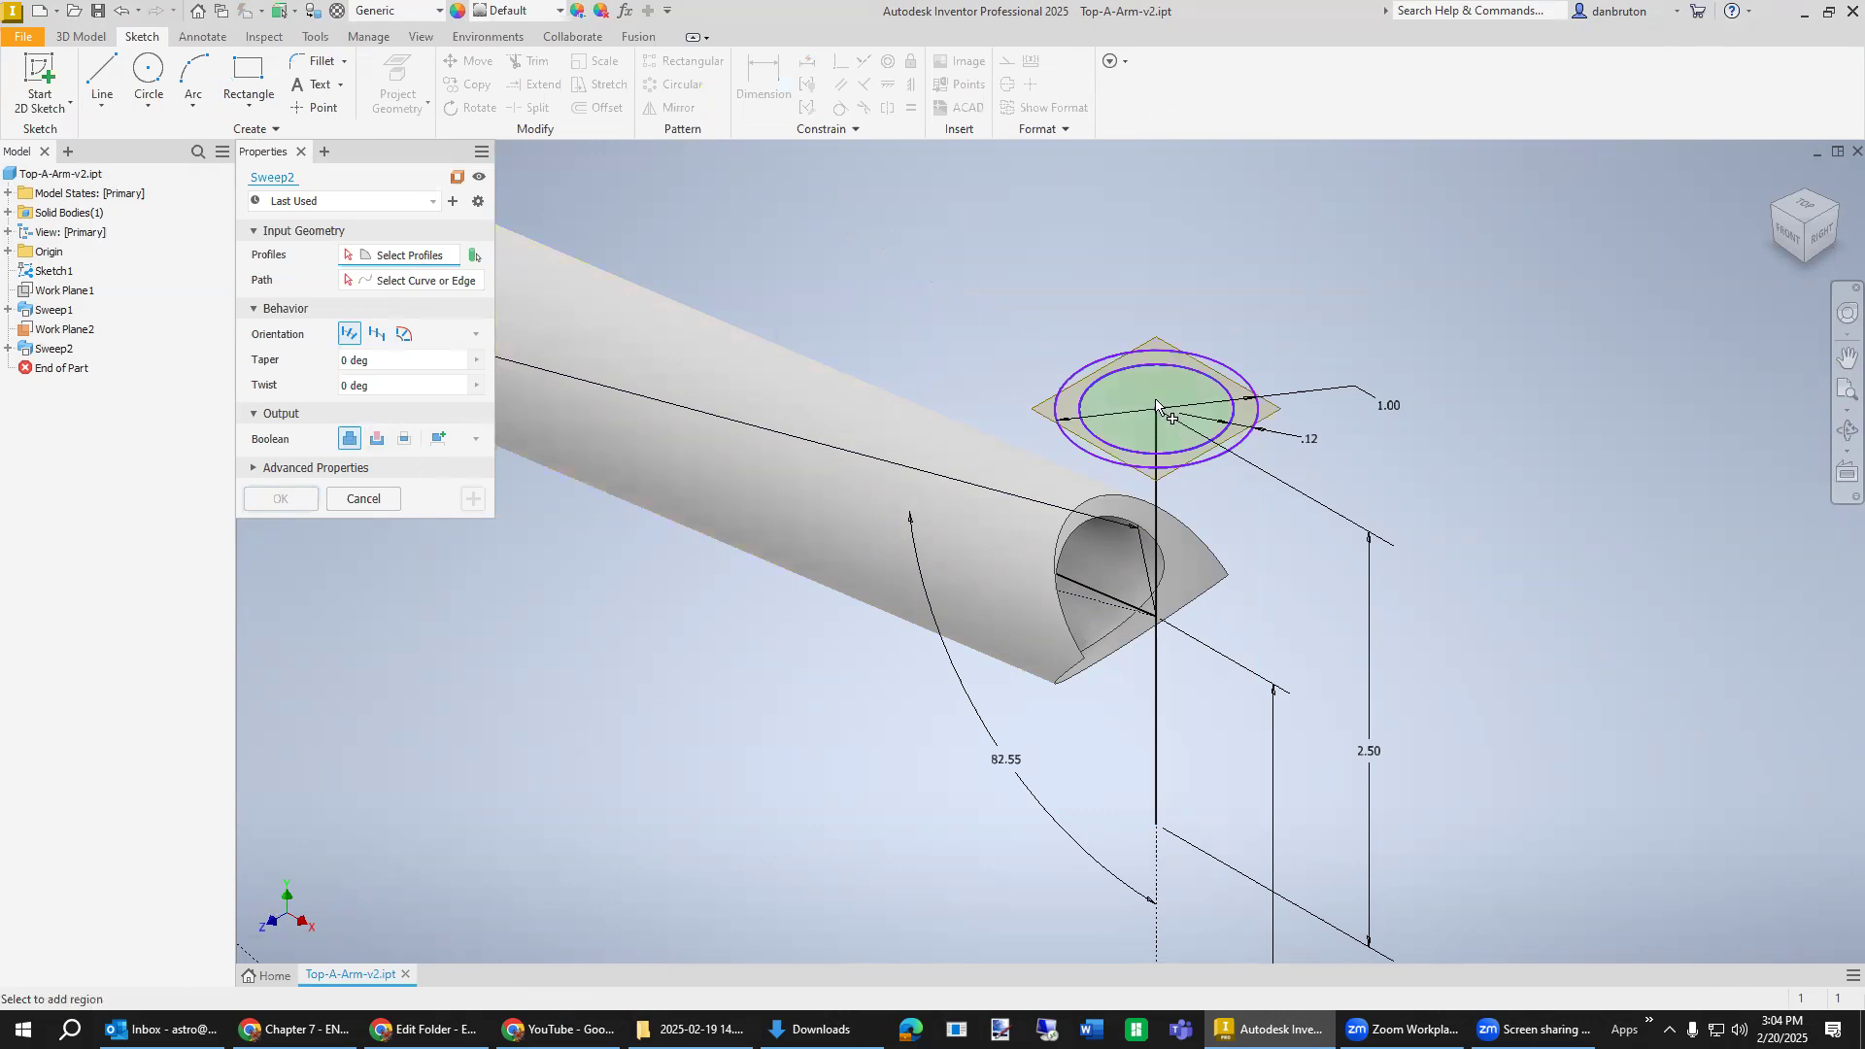
left_click(1247, 425)
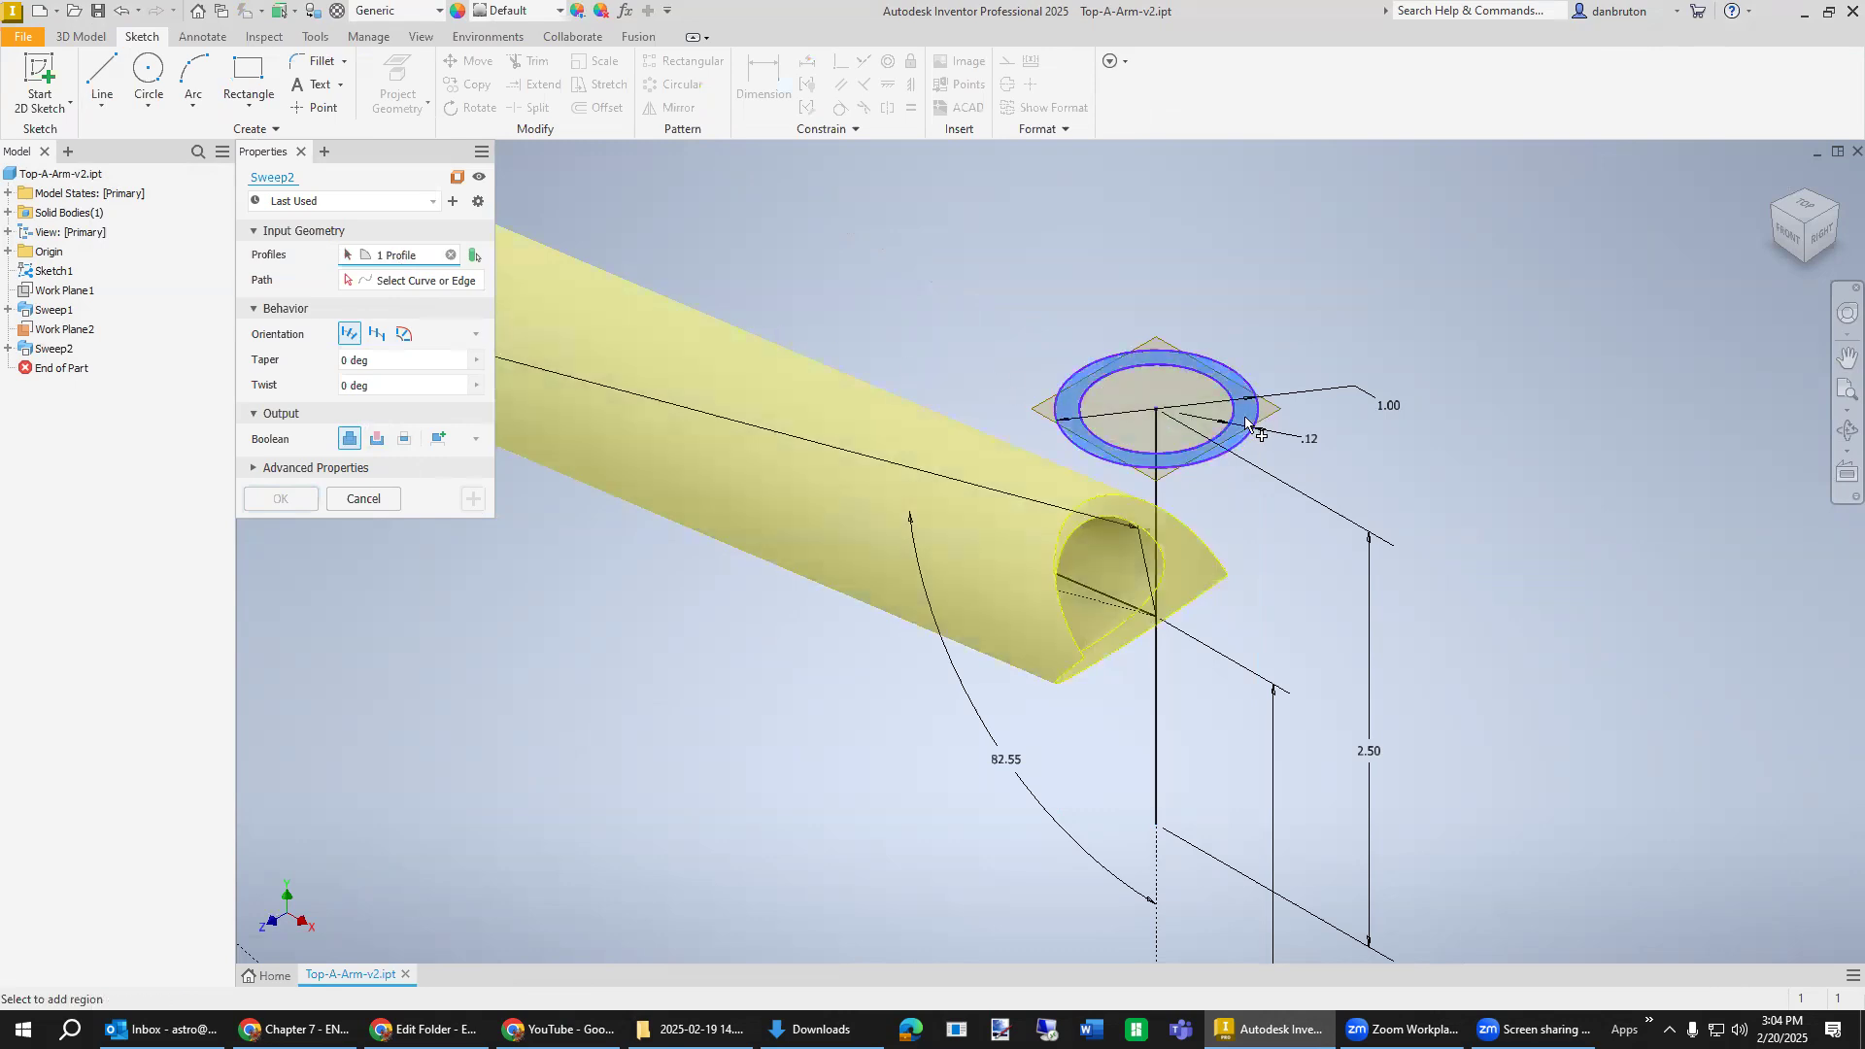
left_click(400, 281)
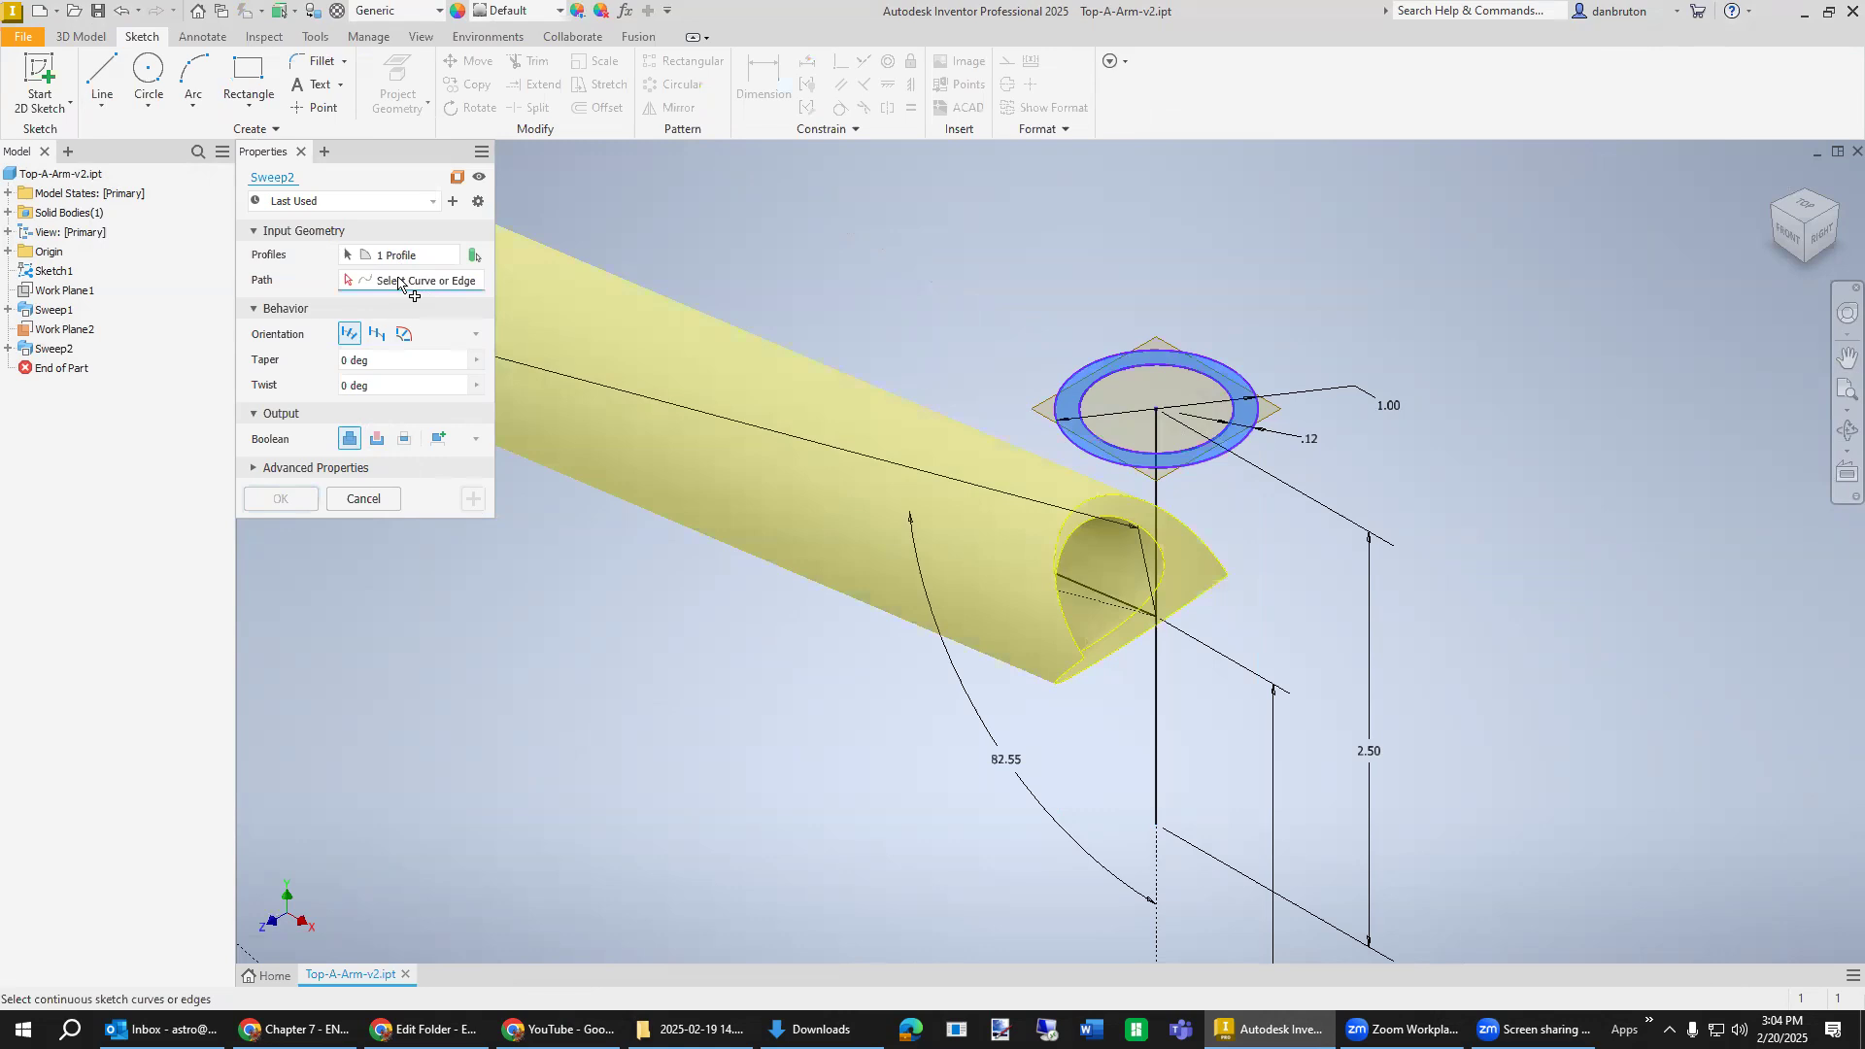
left_click(1157, 762)
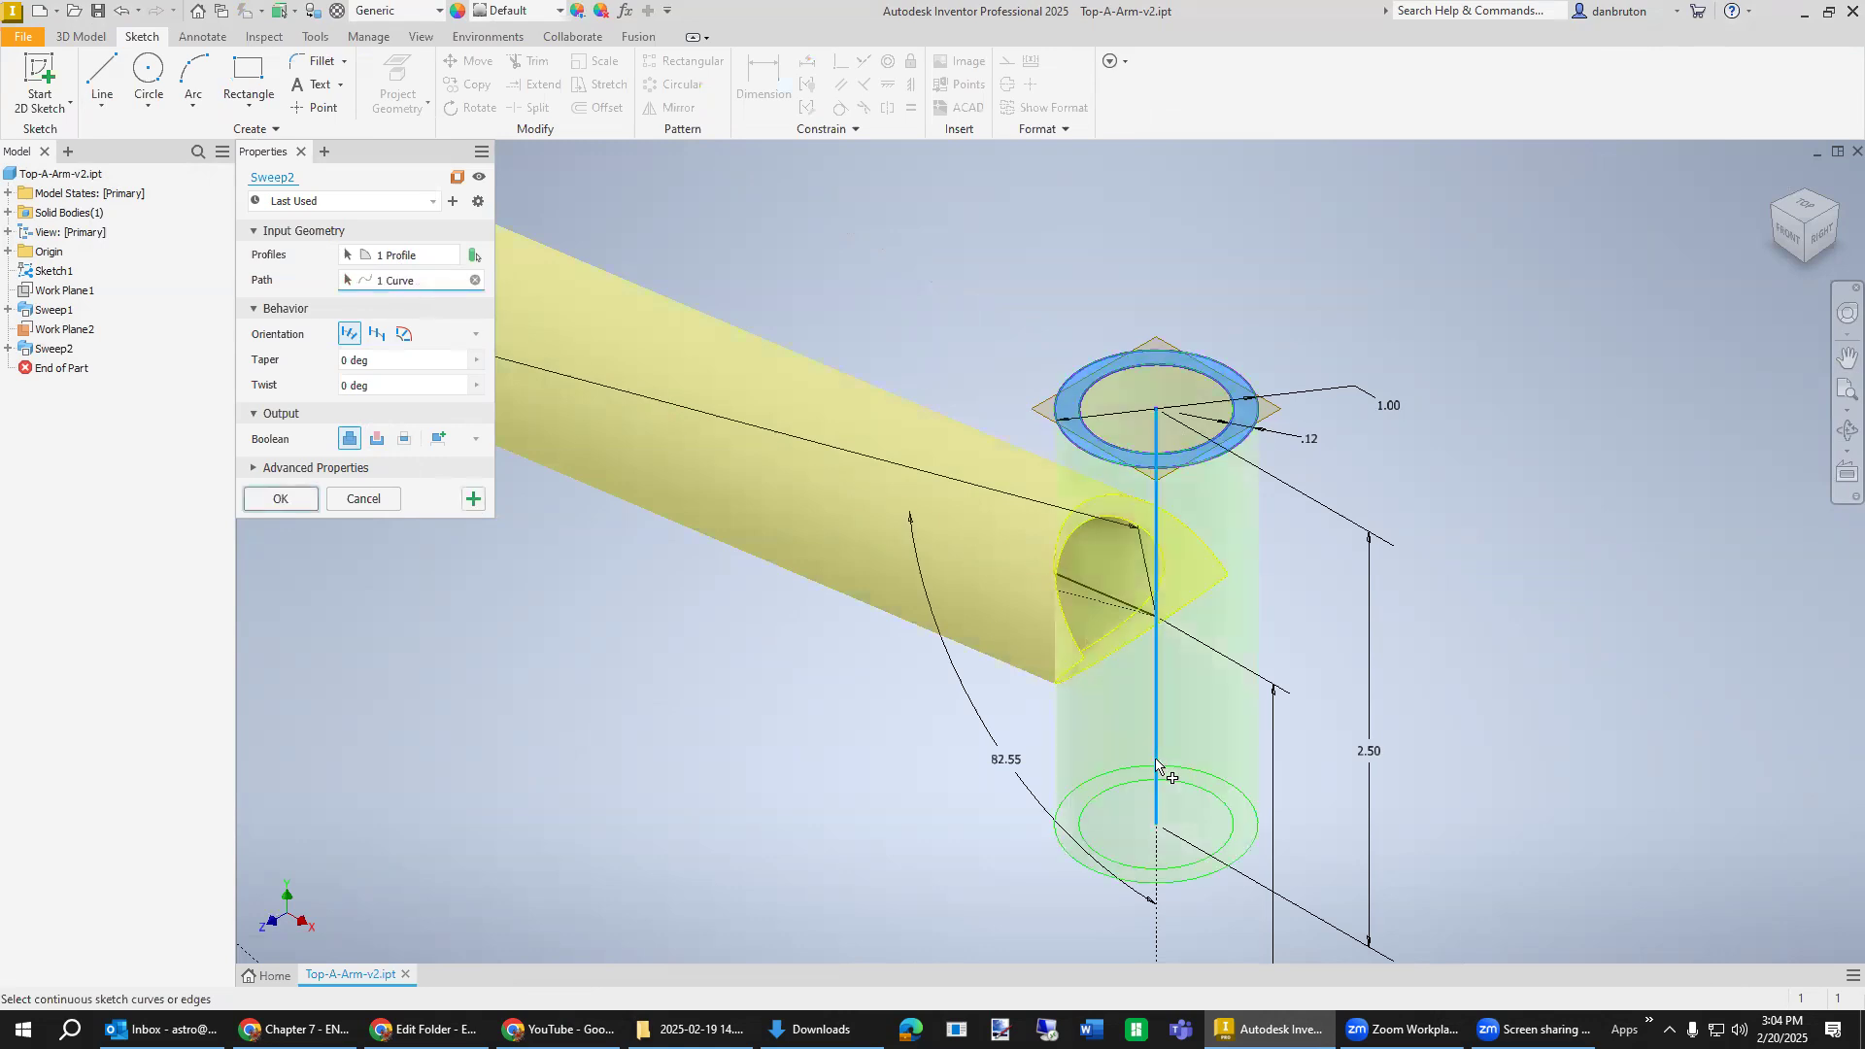
left_click(281, 499)
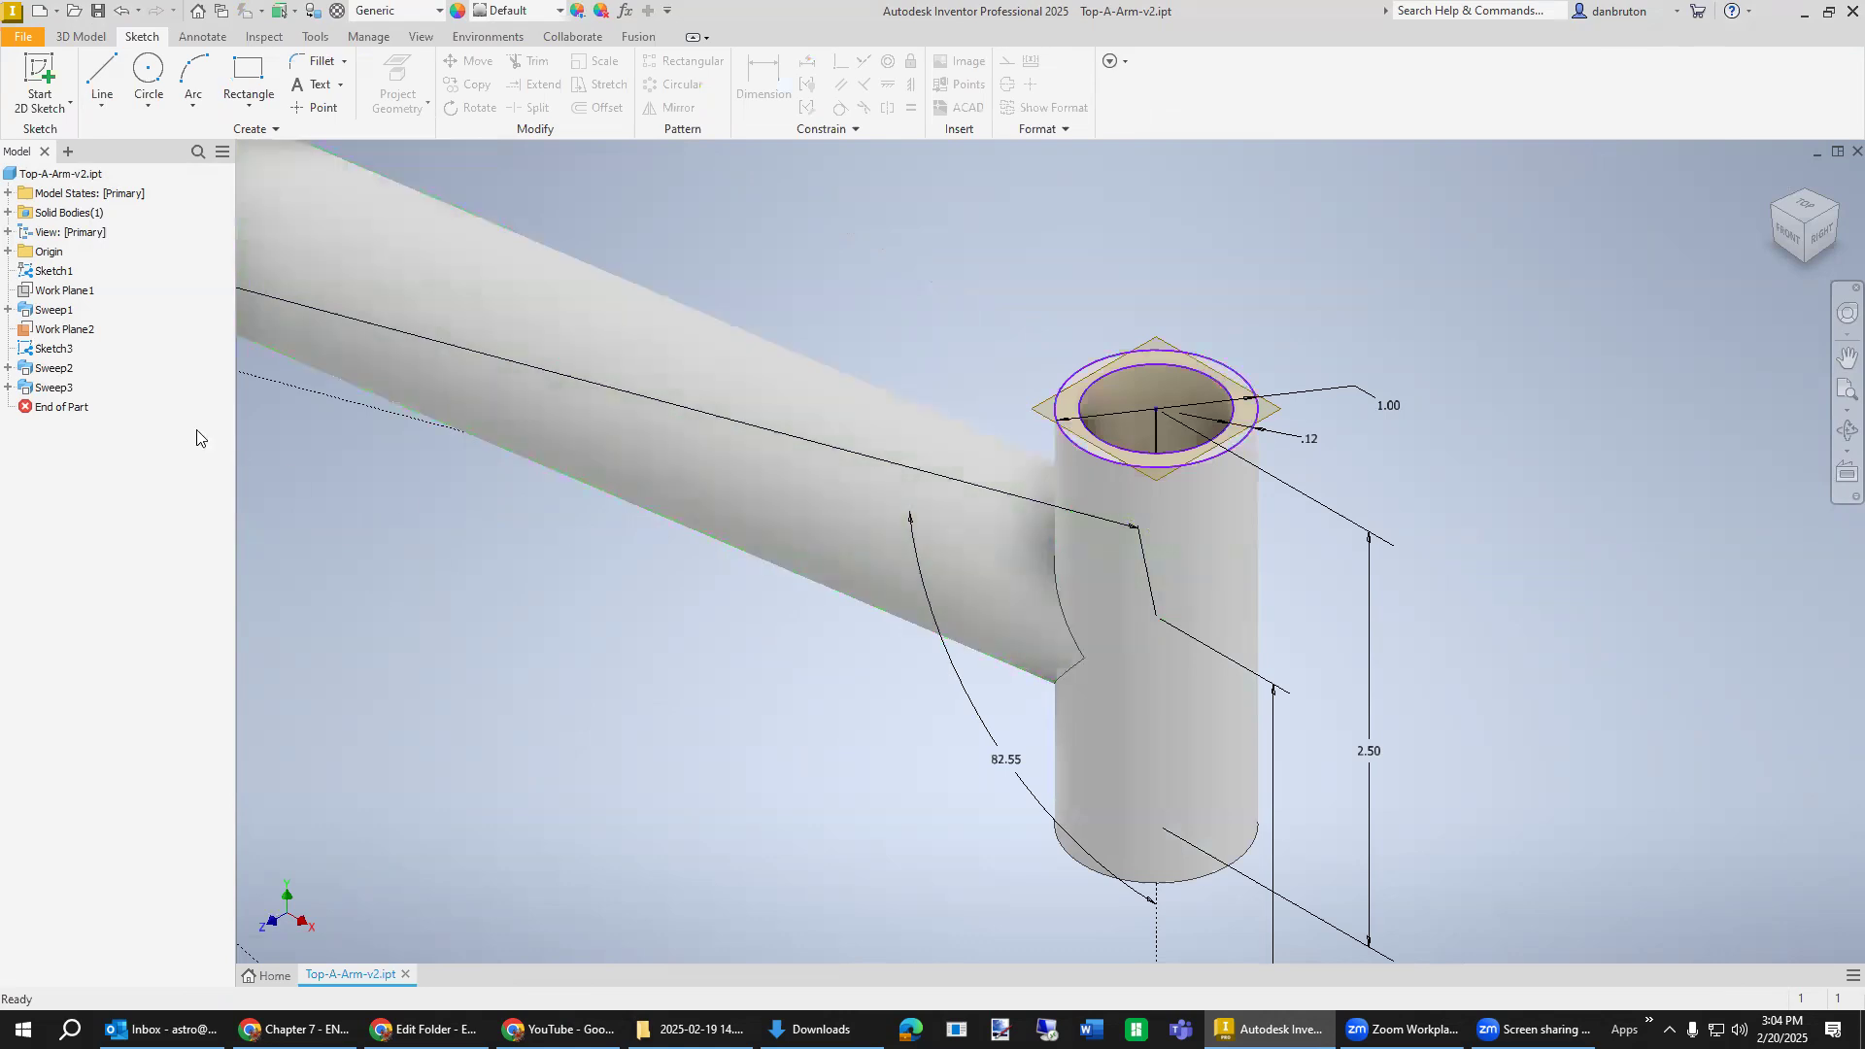
Hide the work plane at the end of the cross tube.
right_click(61, 328)
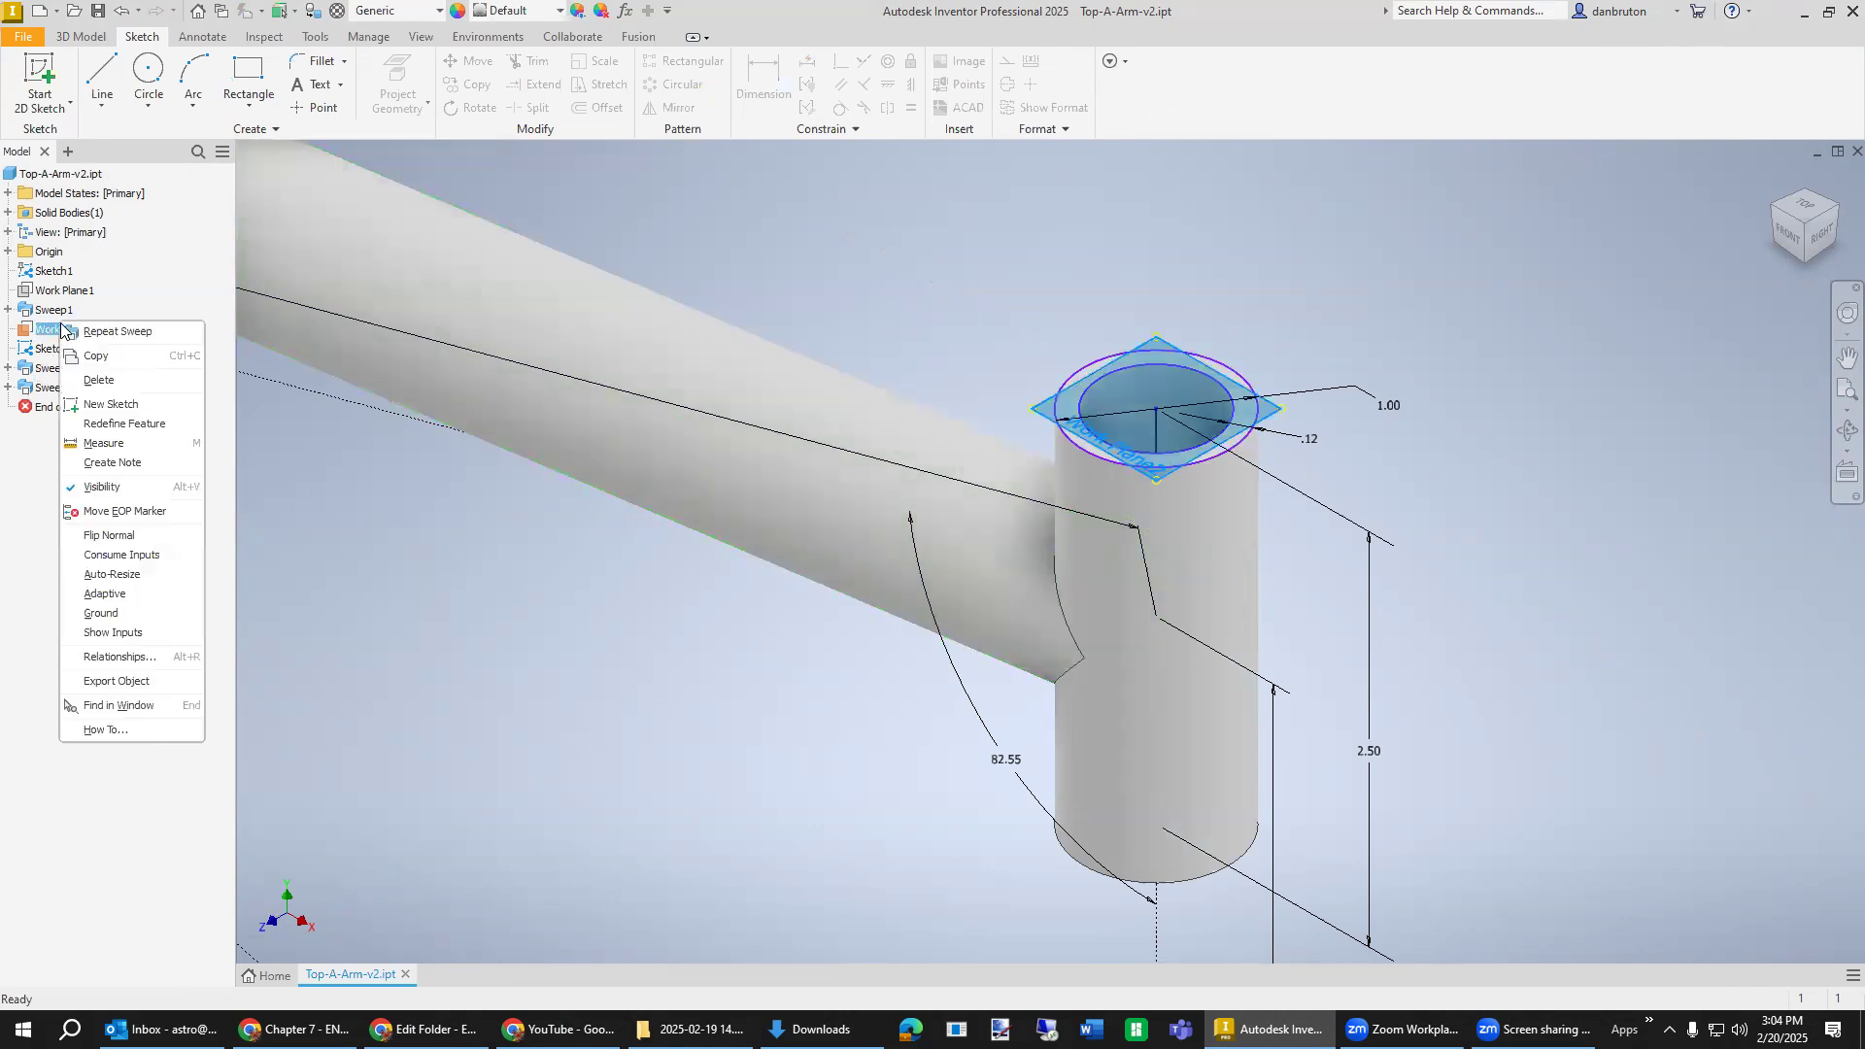
left_click(128, 489)
middle_click_drag(1522, 579, 1523, 580, "shift")
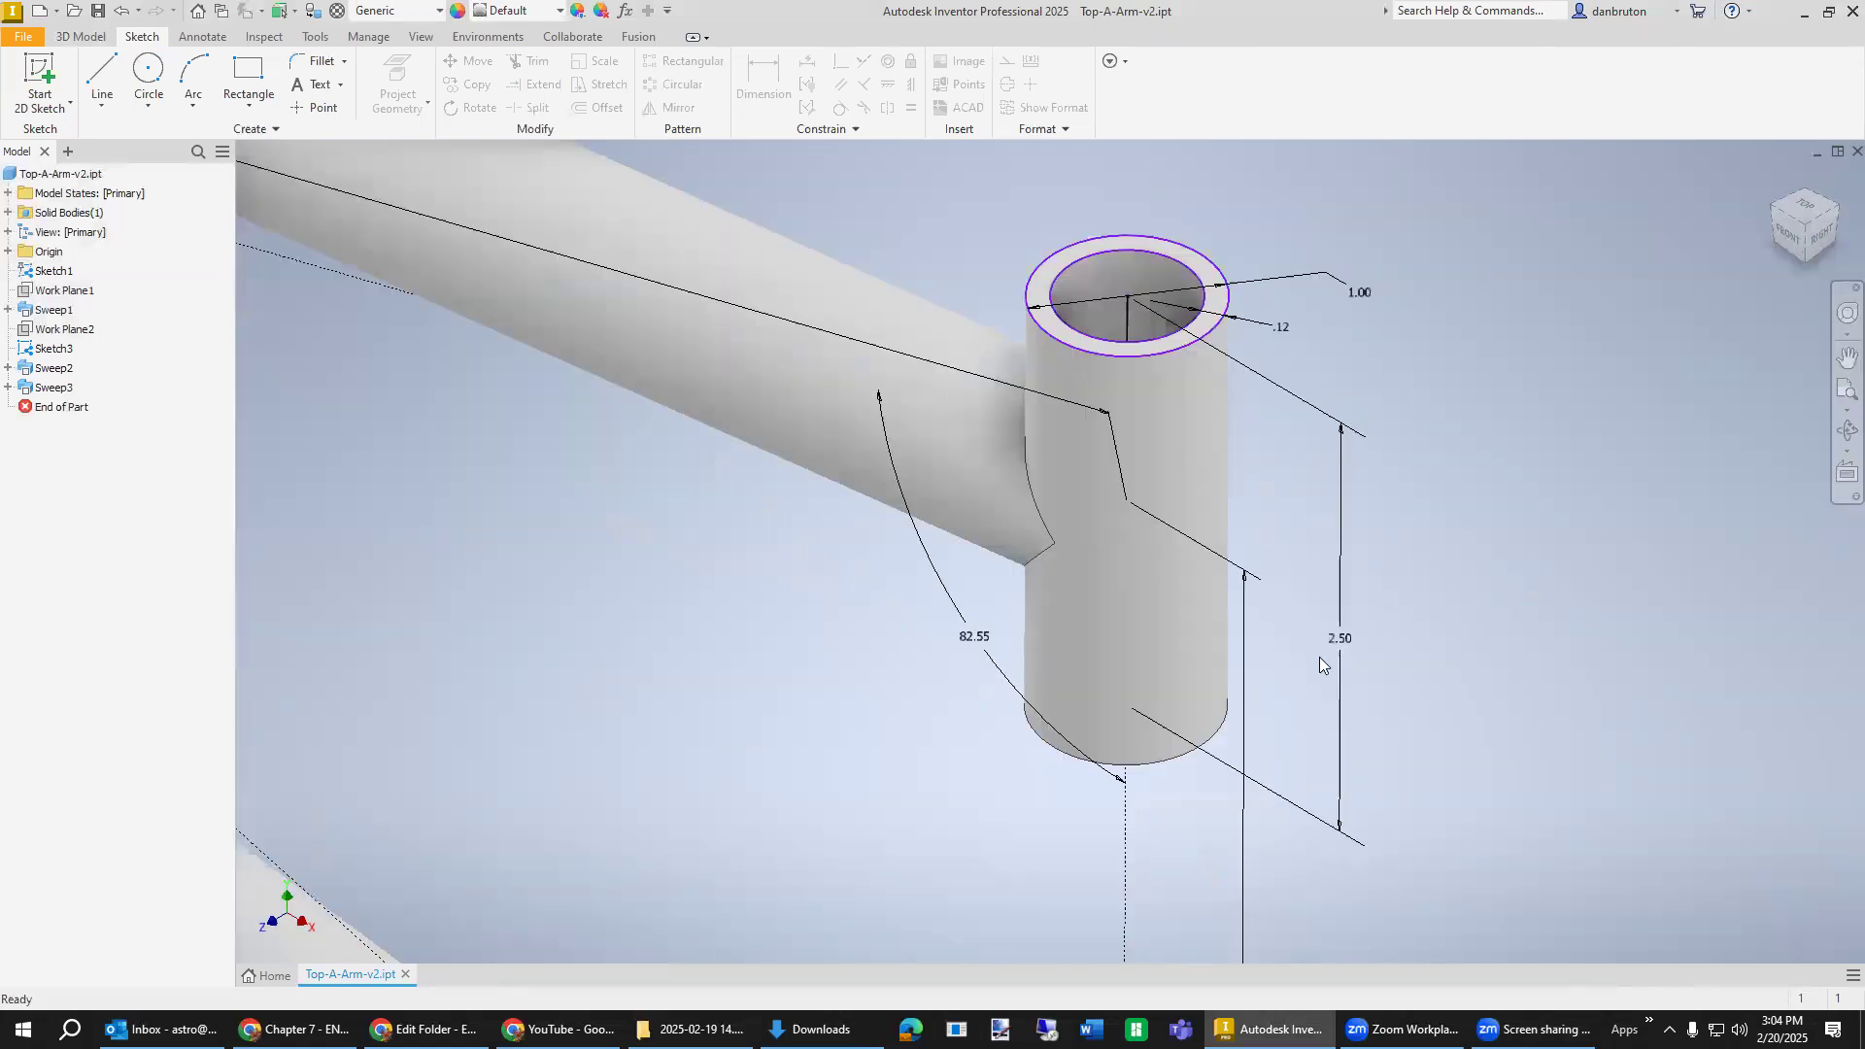
Examine the cross tube, its joint with the swept tube and the whole arm from several angles.
scroll(1647, 363, "down", 8)
middle_click_drag(1593, 504, 1560, 597, "shift")
scroll(1510, 660, "up", 5)
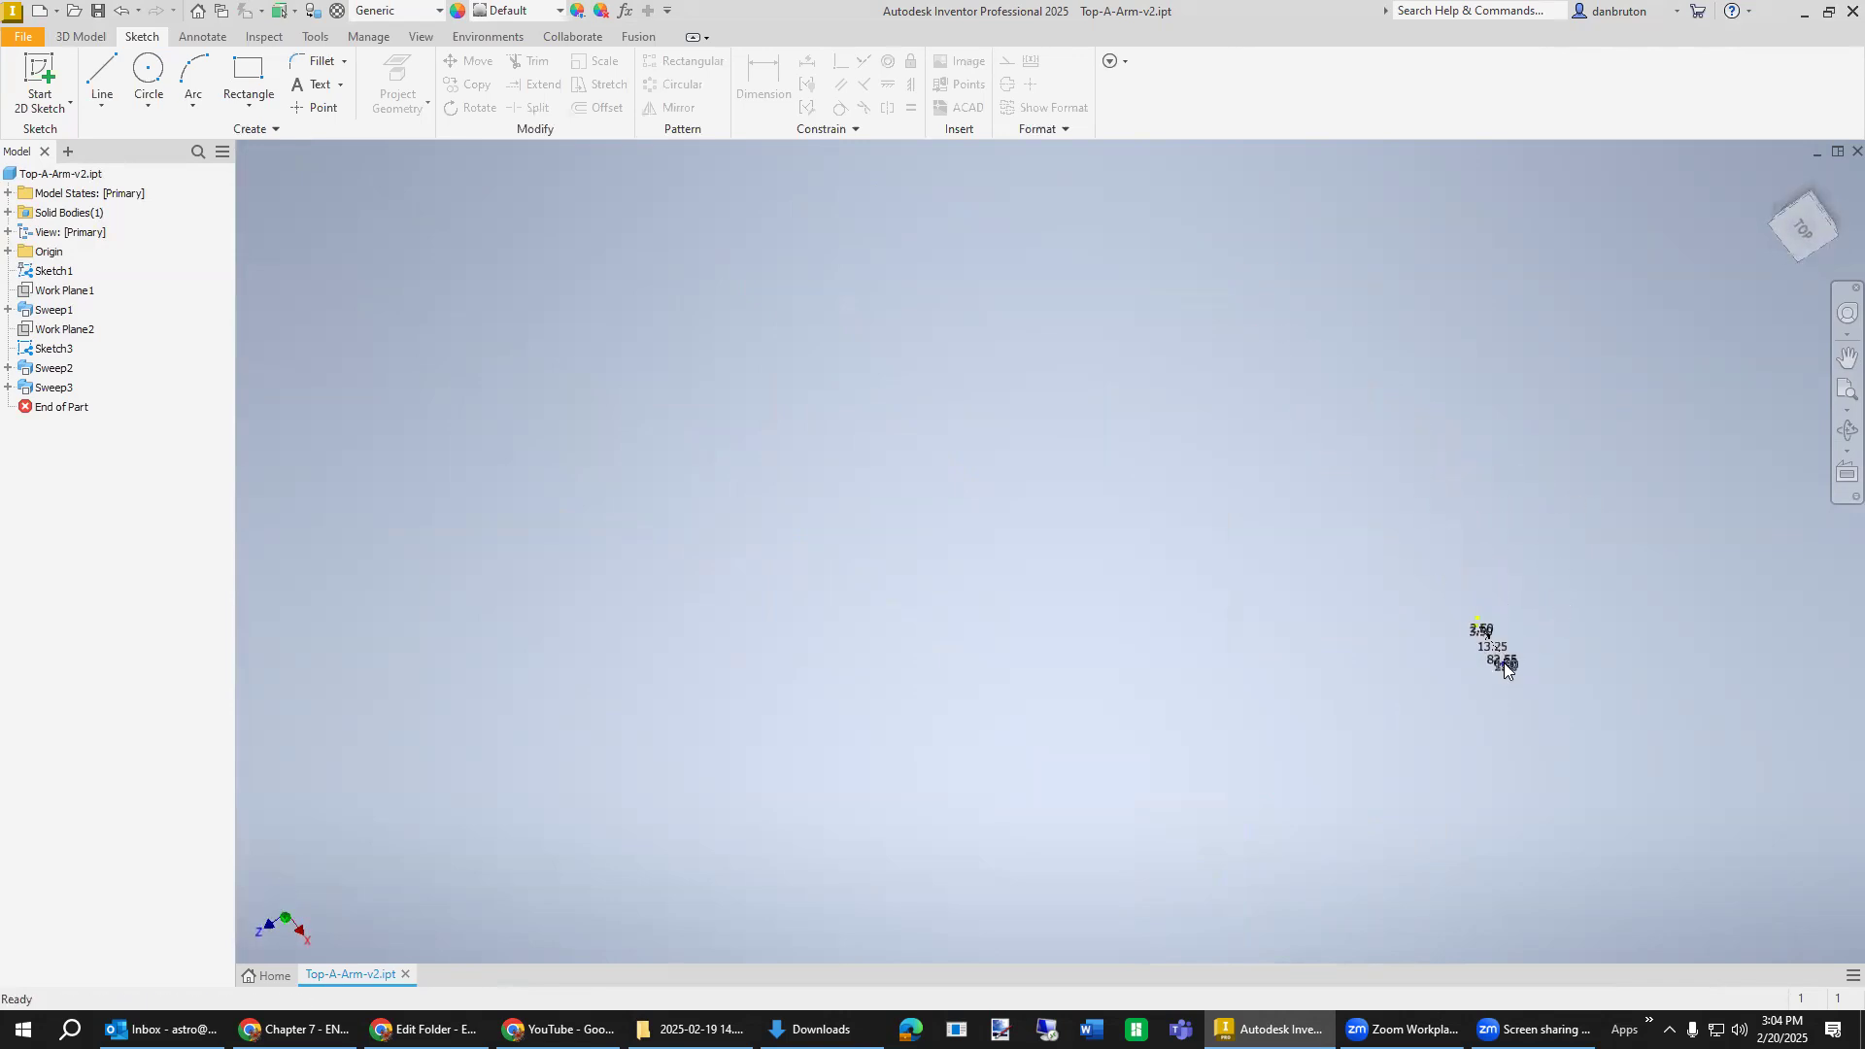
mouse_move(1475, 666)
middle_mouse_down("shift")
mouse_move(1483, 646)
mouse_move(1457, 679)
middle_mouse_up("shift")
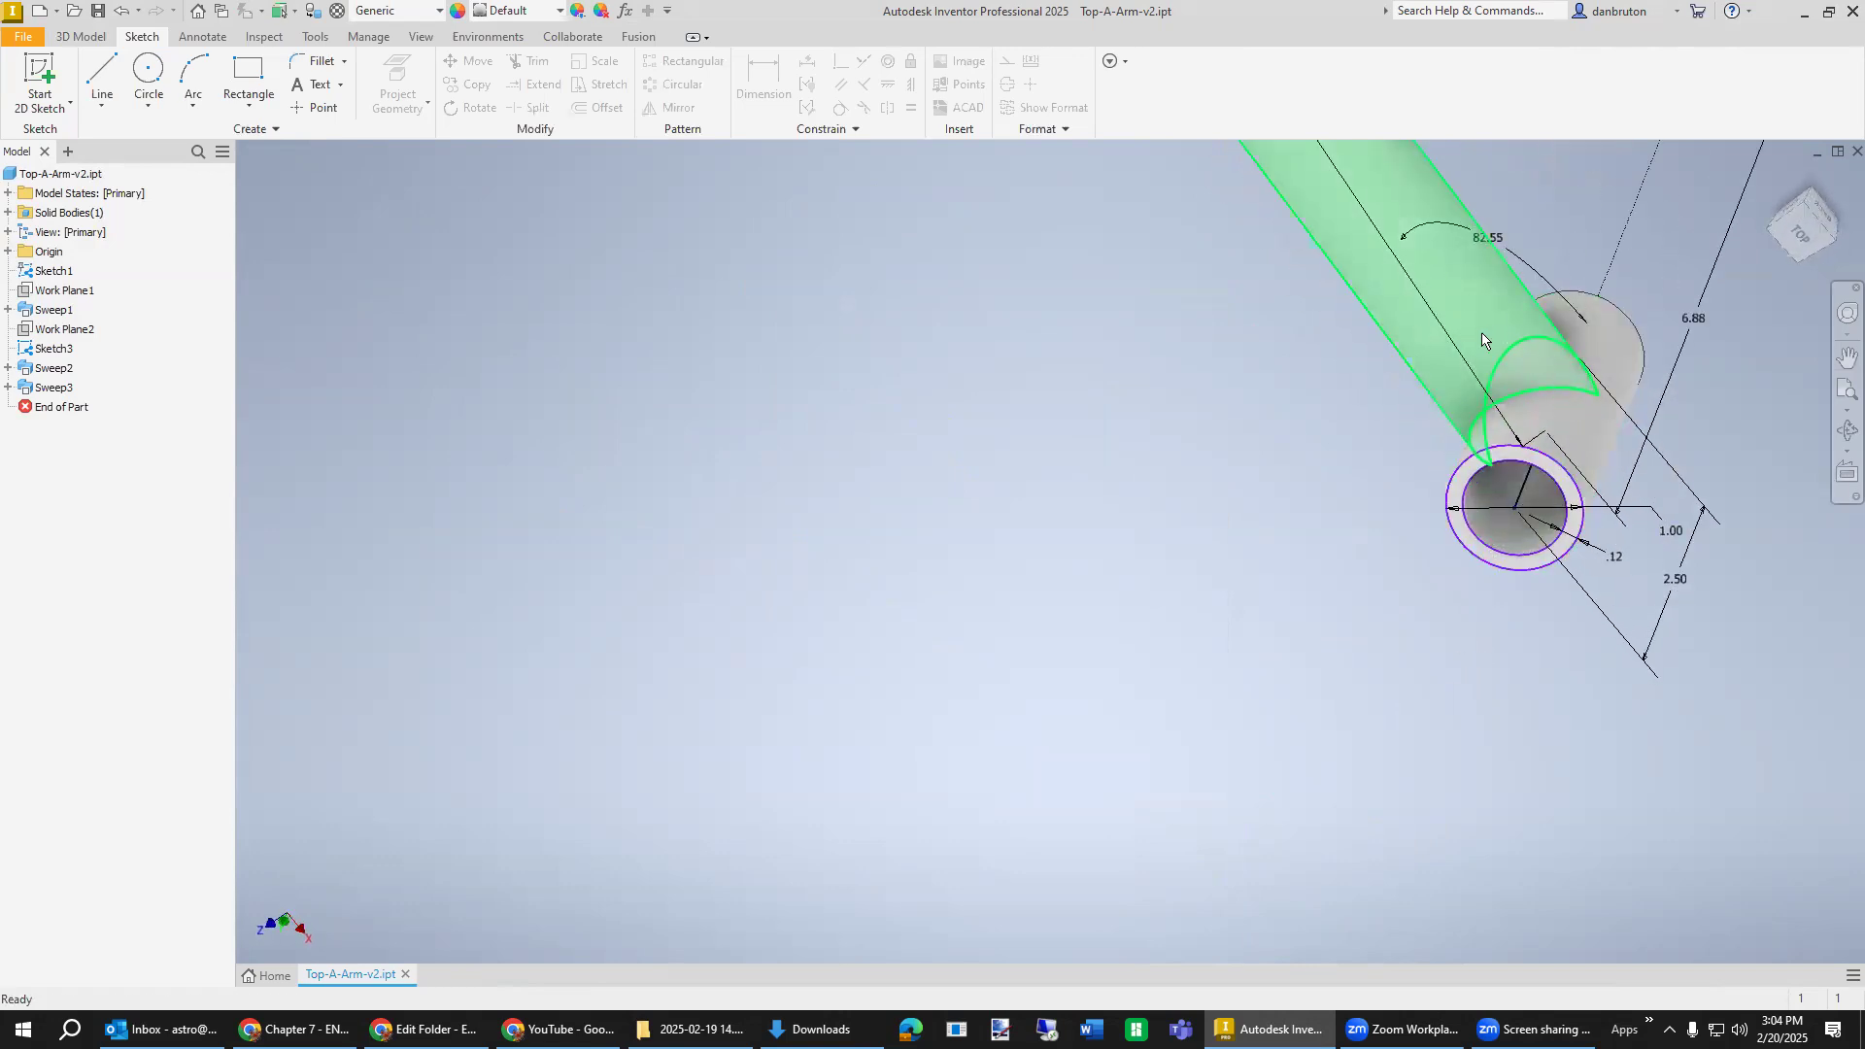
scroll(1356, 586, "down", 6)
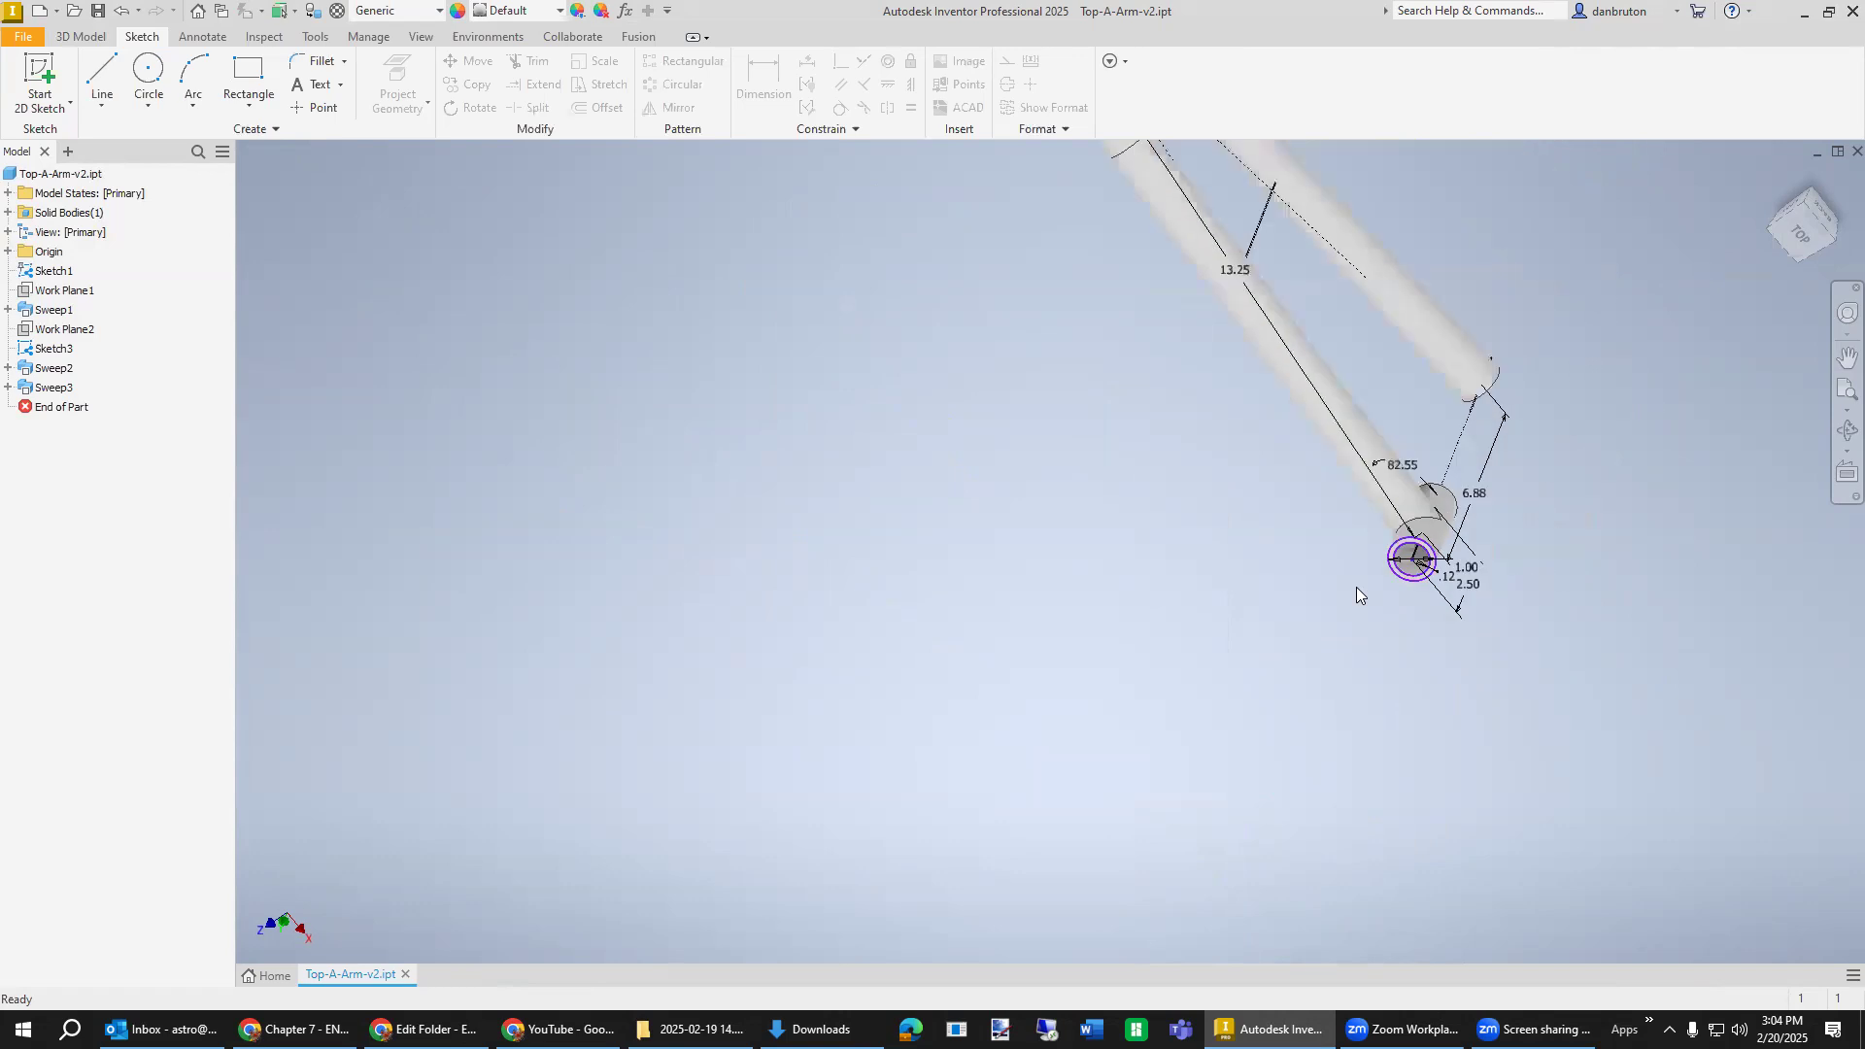
middle_click_drag(1498, 541, 1181, 626)
mouse_move(1225, 533)
middle_mouse_down("shift")
mouse_move(1087, 712)
mouse_move(1320, 462)
mouse_move(1270, 478)
middle_mouse_up("shift")
scroll(1262, 466, "down", 3)
scroll(1249, 424, "up", 8)
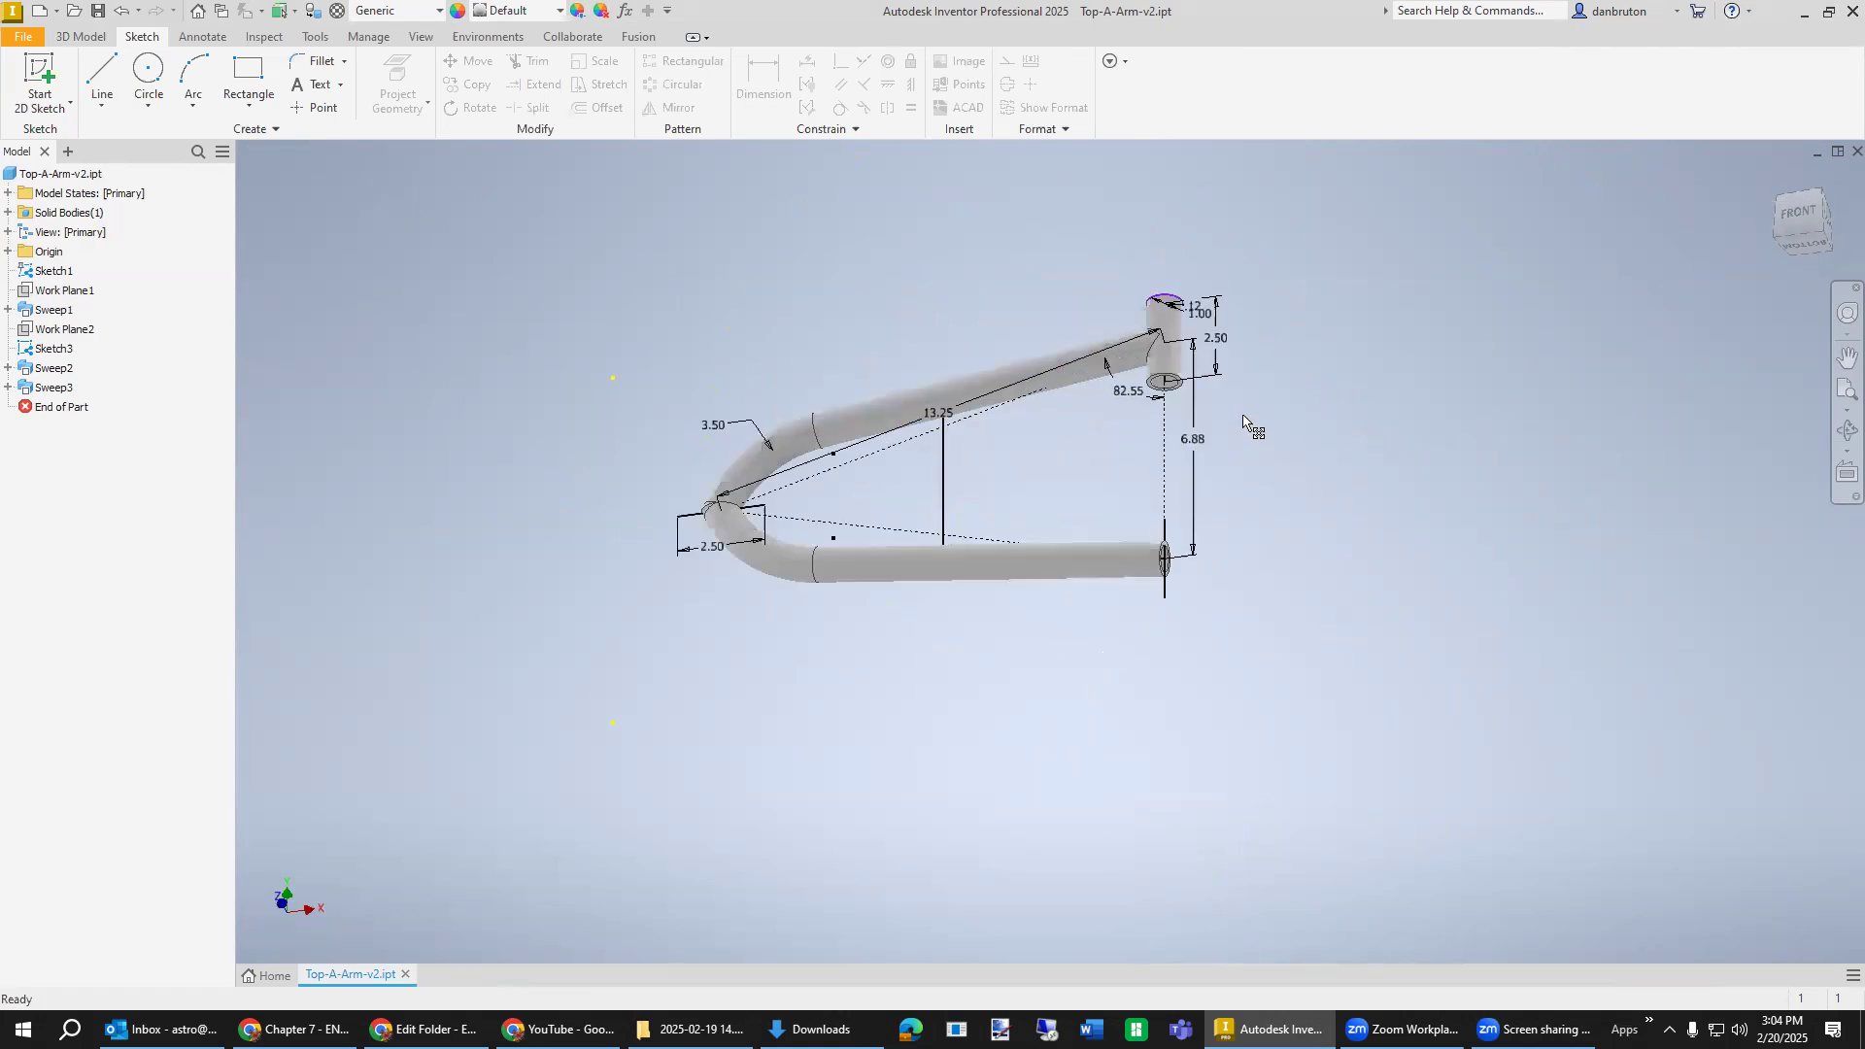
scroll(1181, 600, "down", 5)
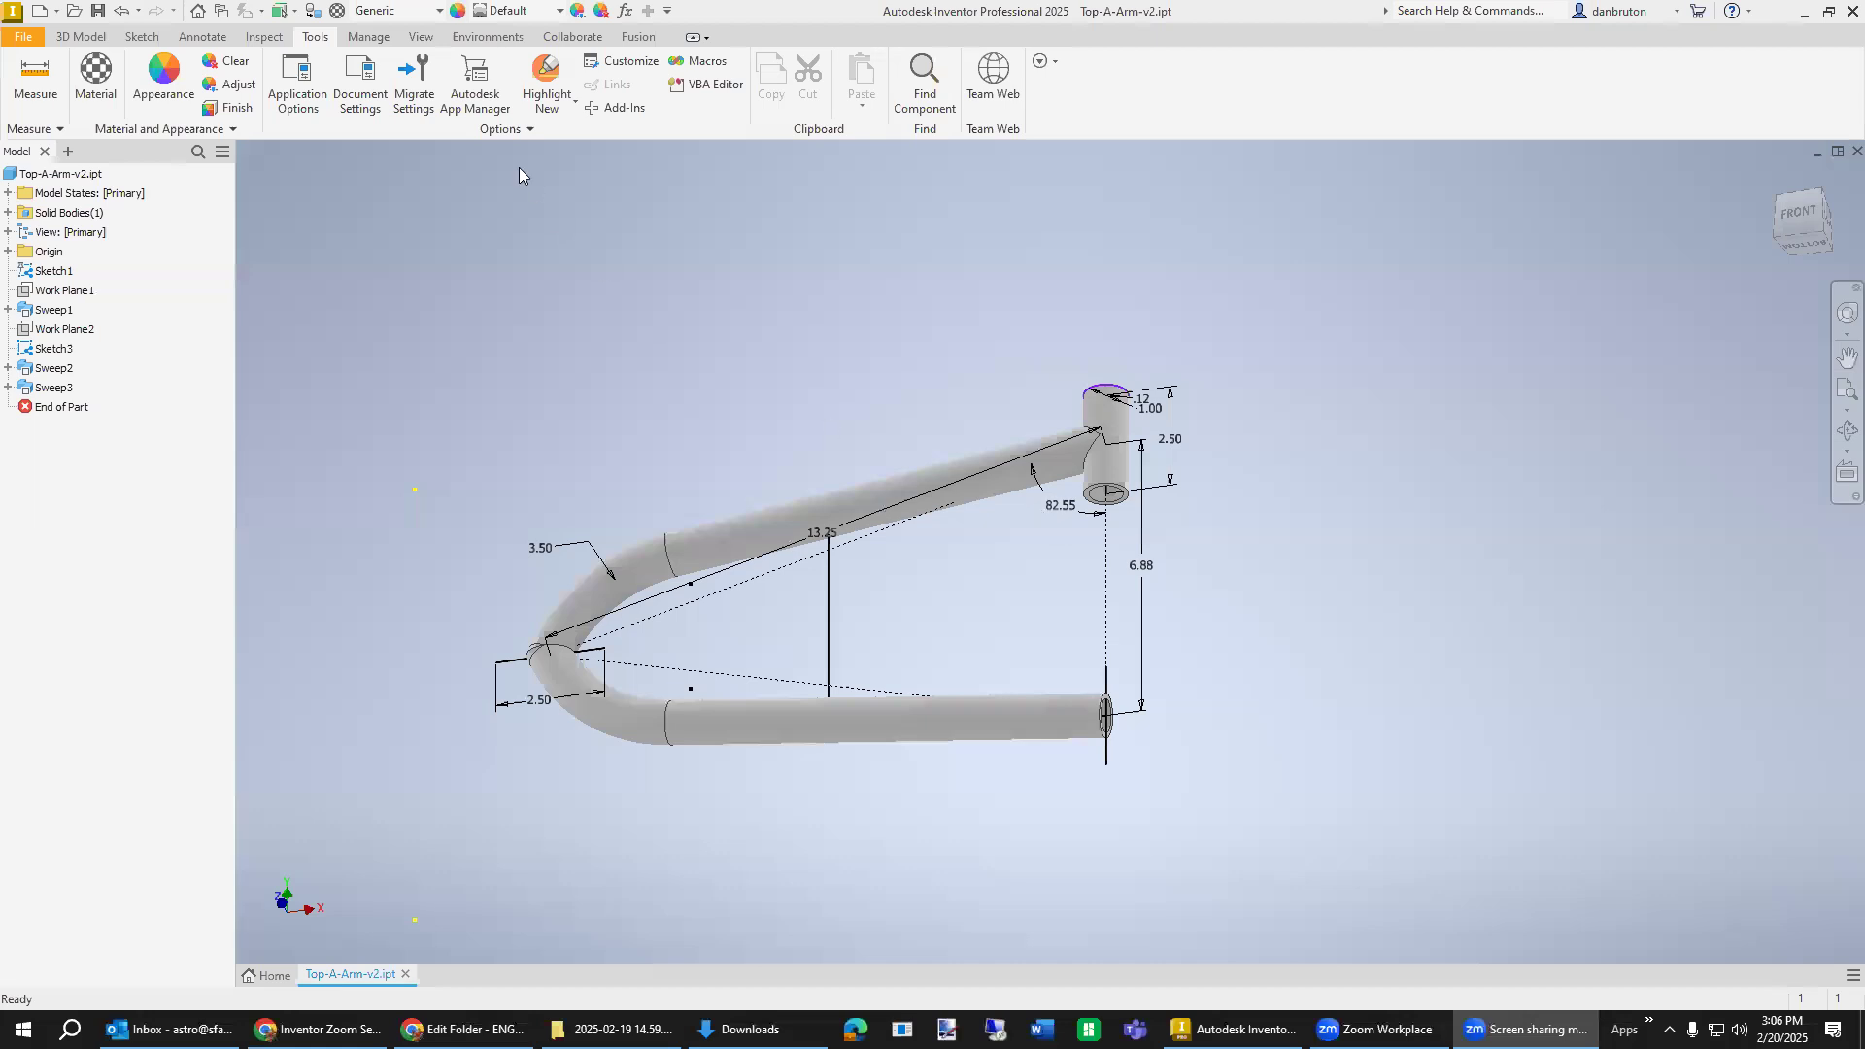
Turn off looking at the sketch plane on sketch creation and edit for both the part and assembly environments in the application options.
left_click(298, 85)
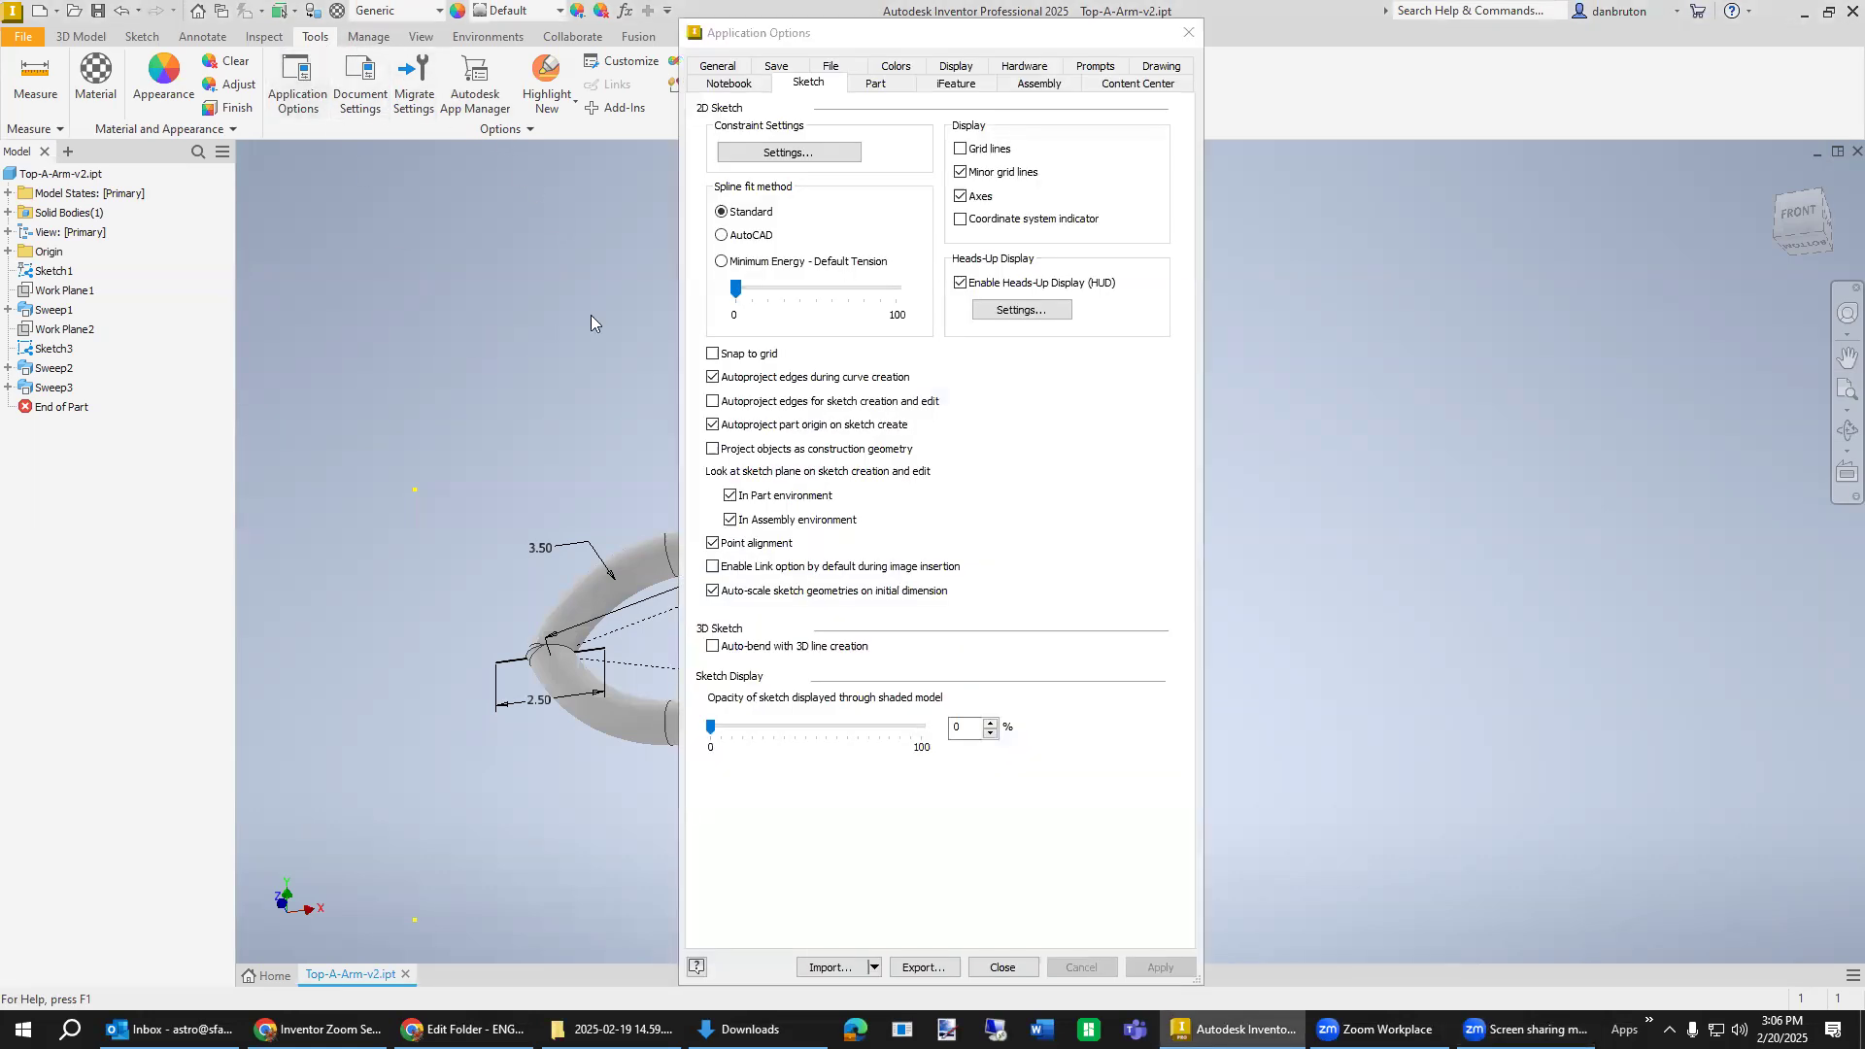
left_click(827, 81)
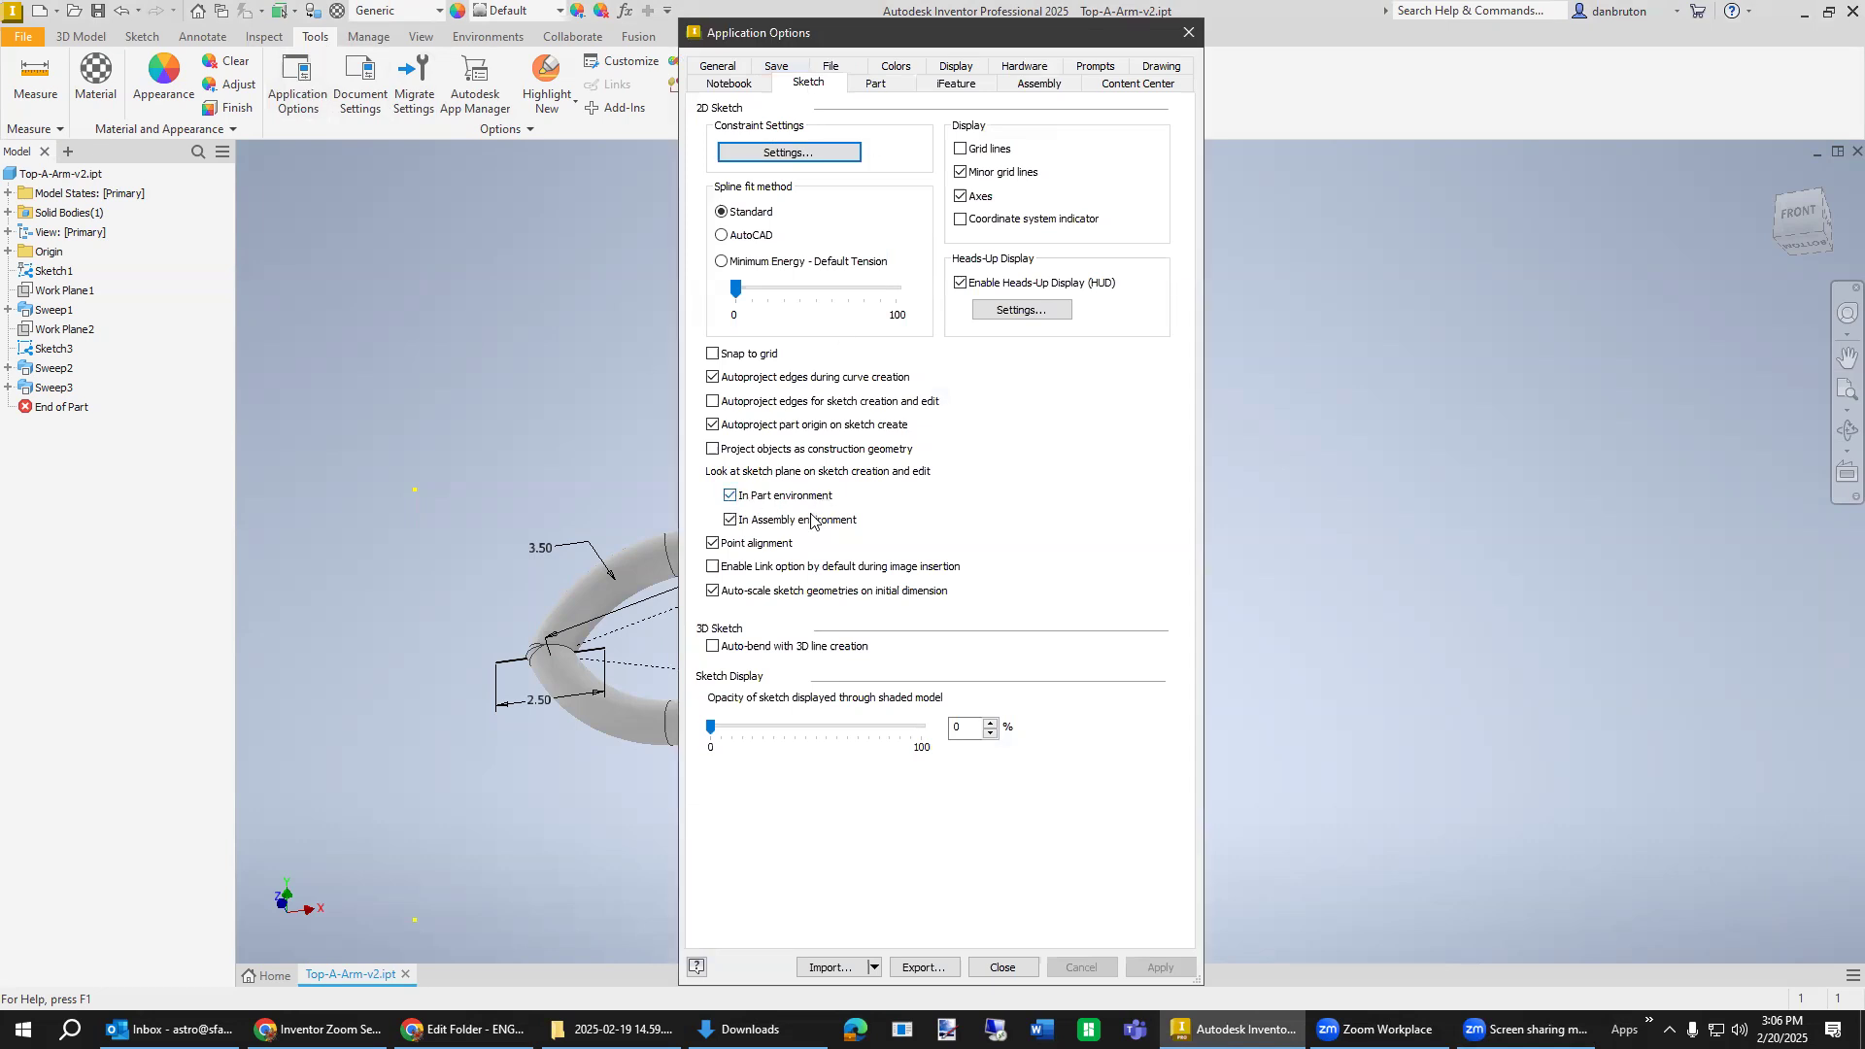
left_click(731, 498)
left_click(731, 520)
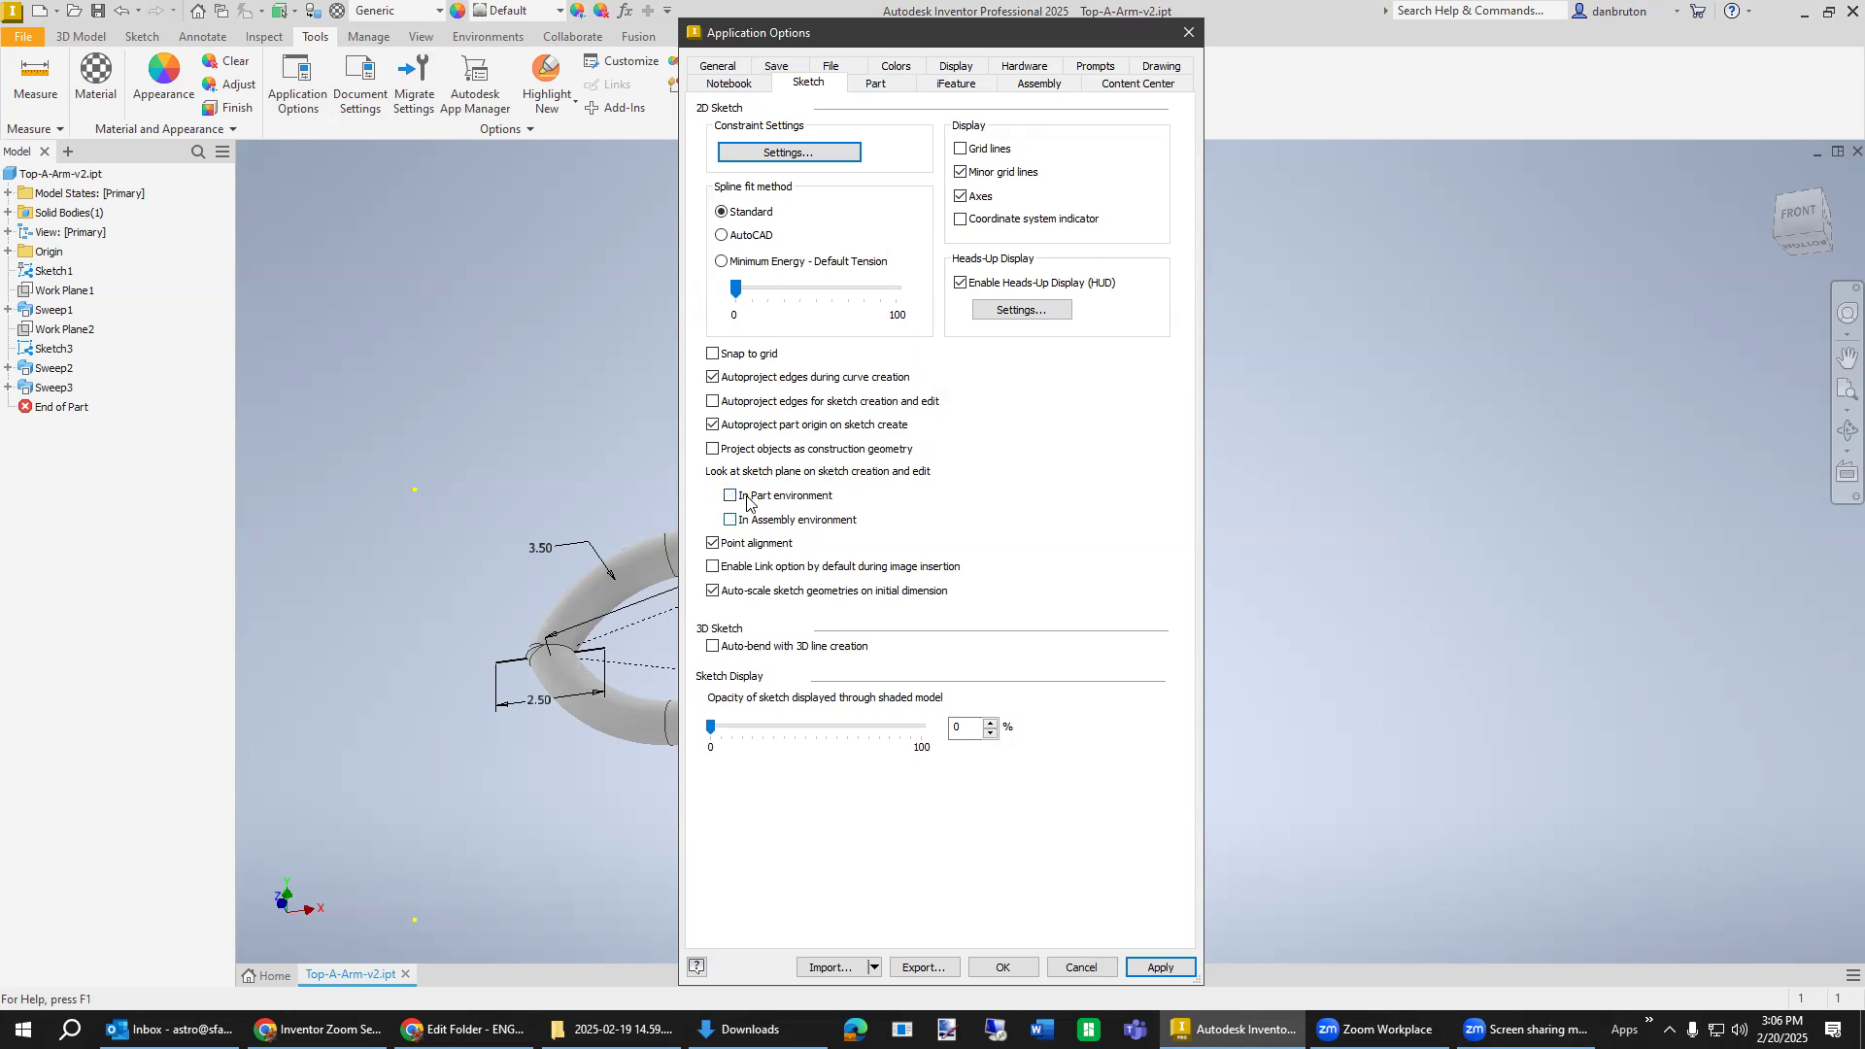
left_click(1165, 963)
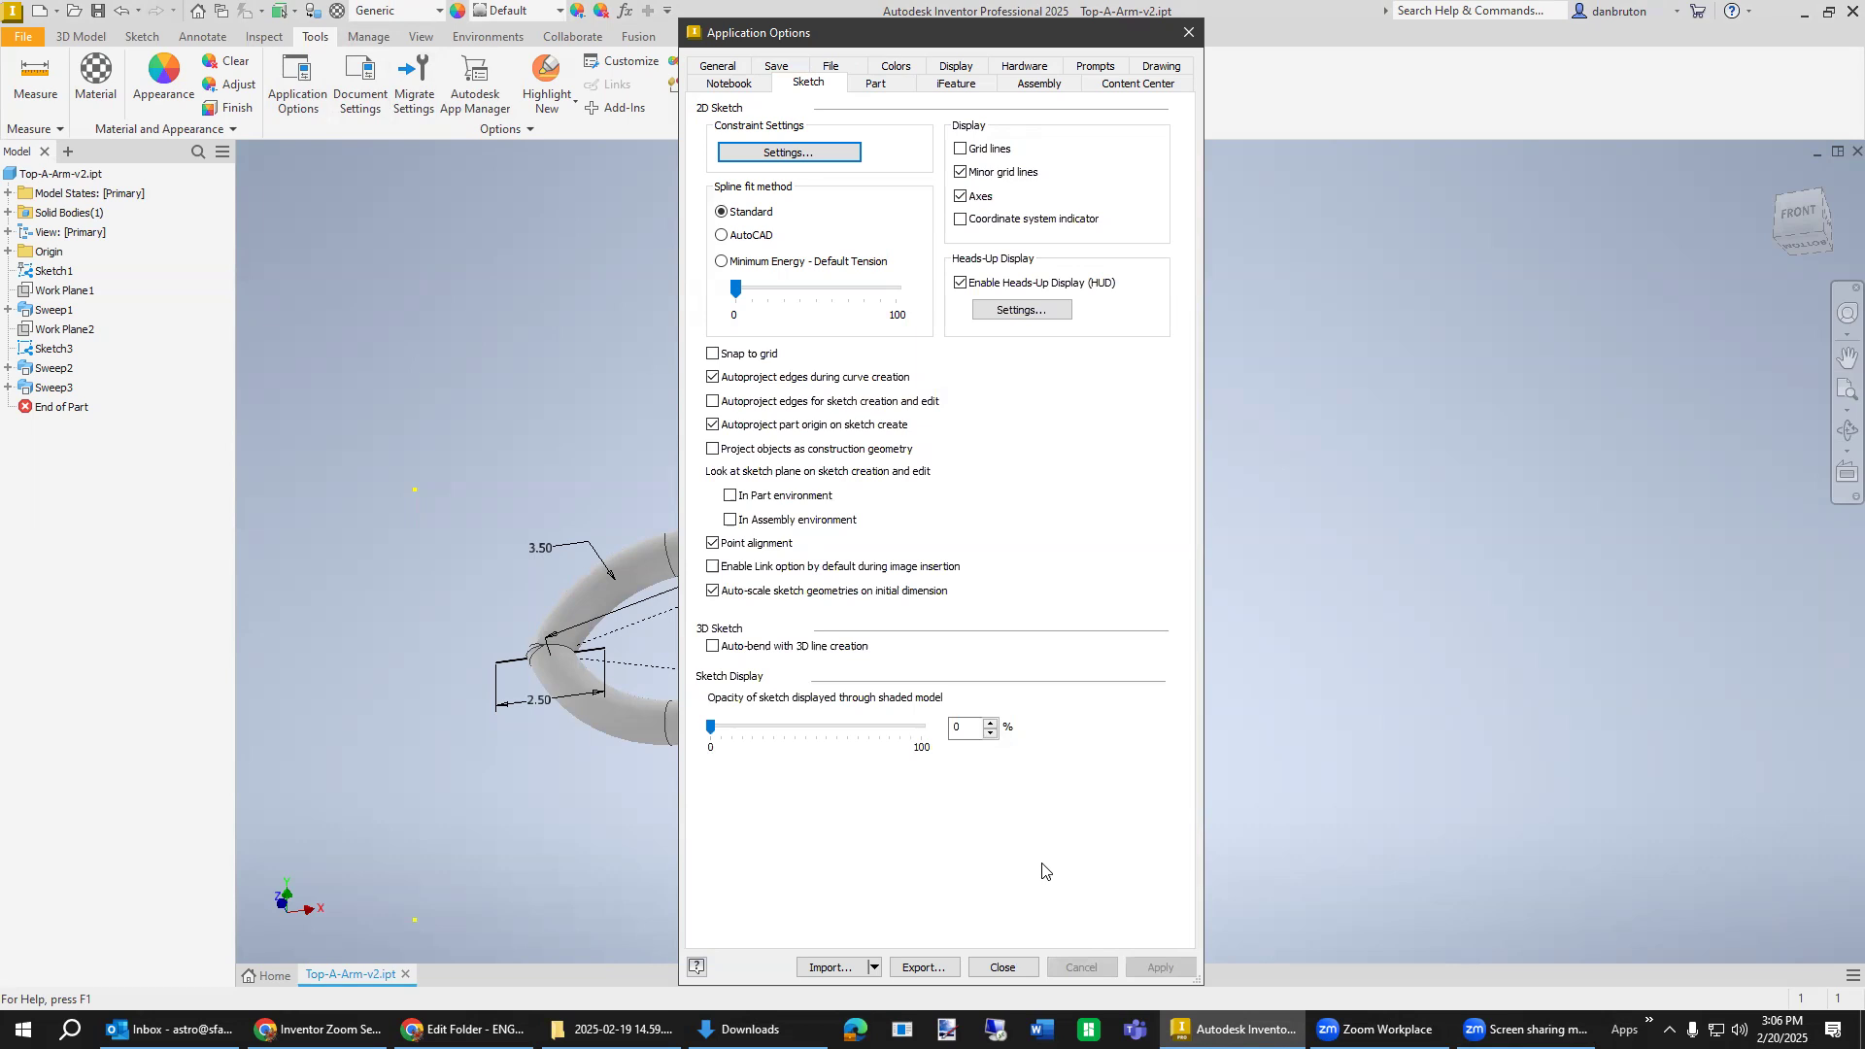
left_click(1001, 964)
Create a work plane perpendicular to the short line at the lower leg's open end, through the line's lower endpoint.
scroll(1074, 817, "down", 5)
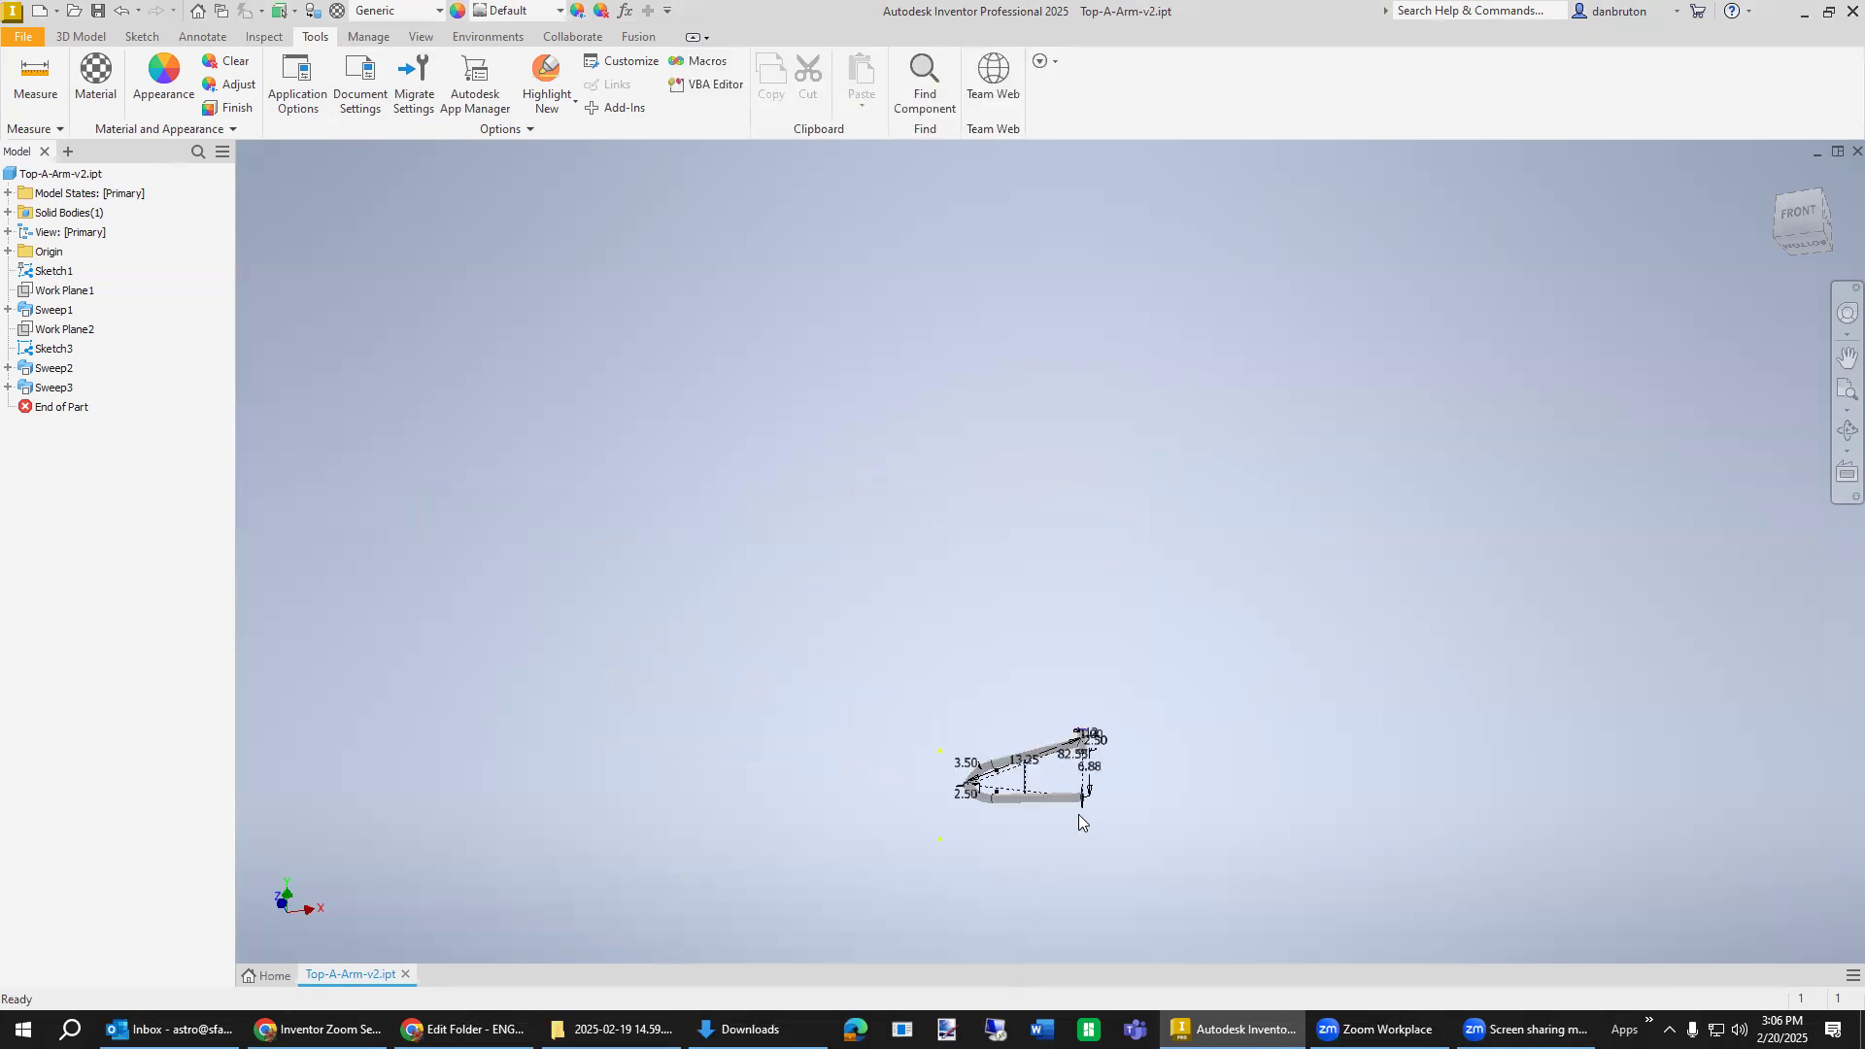
scroll(1078, 819, "up", 4)
key("F4")
left_click_drag(1078, 819, 1072, 789)
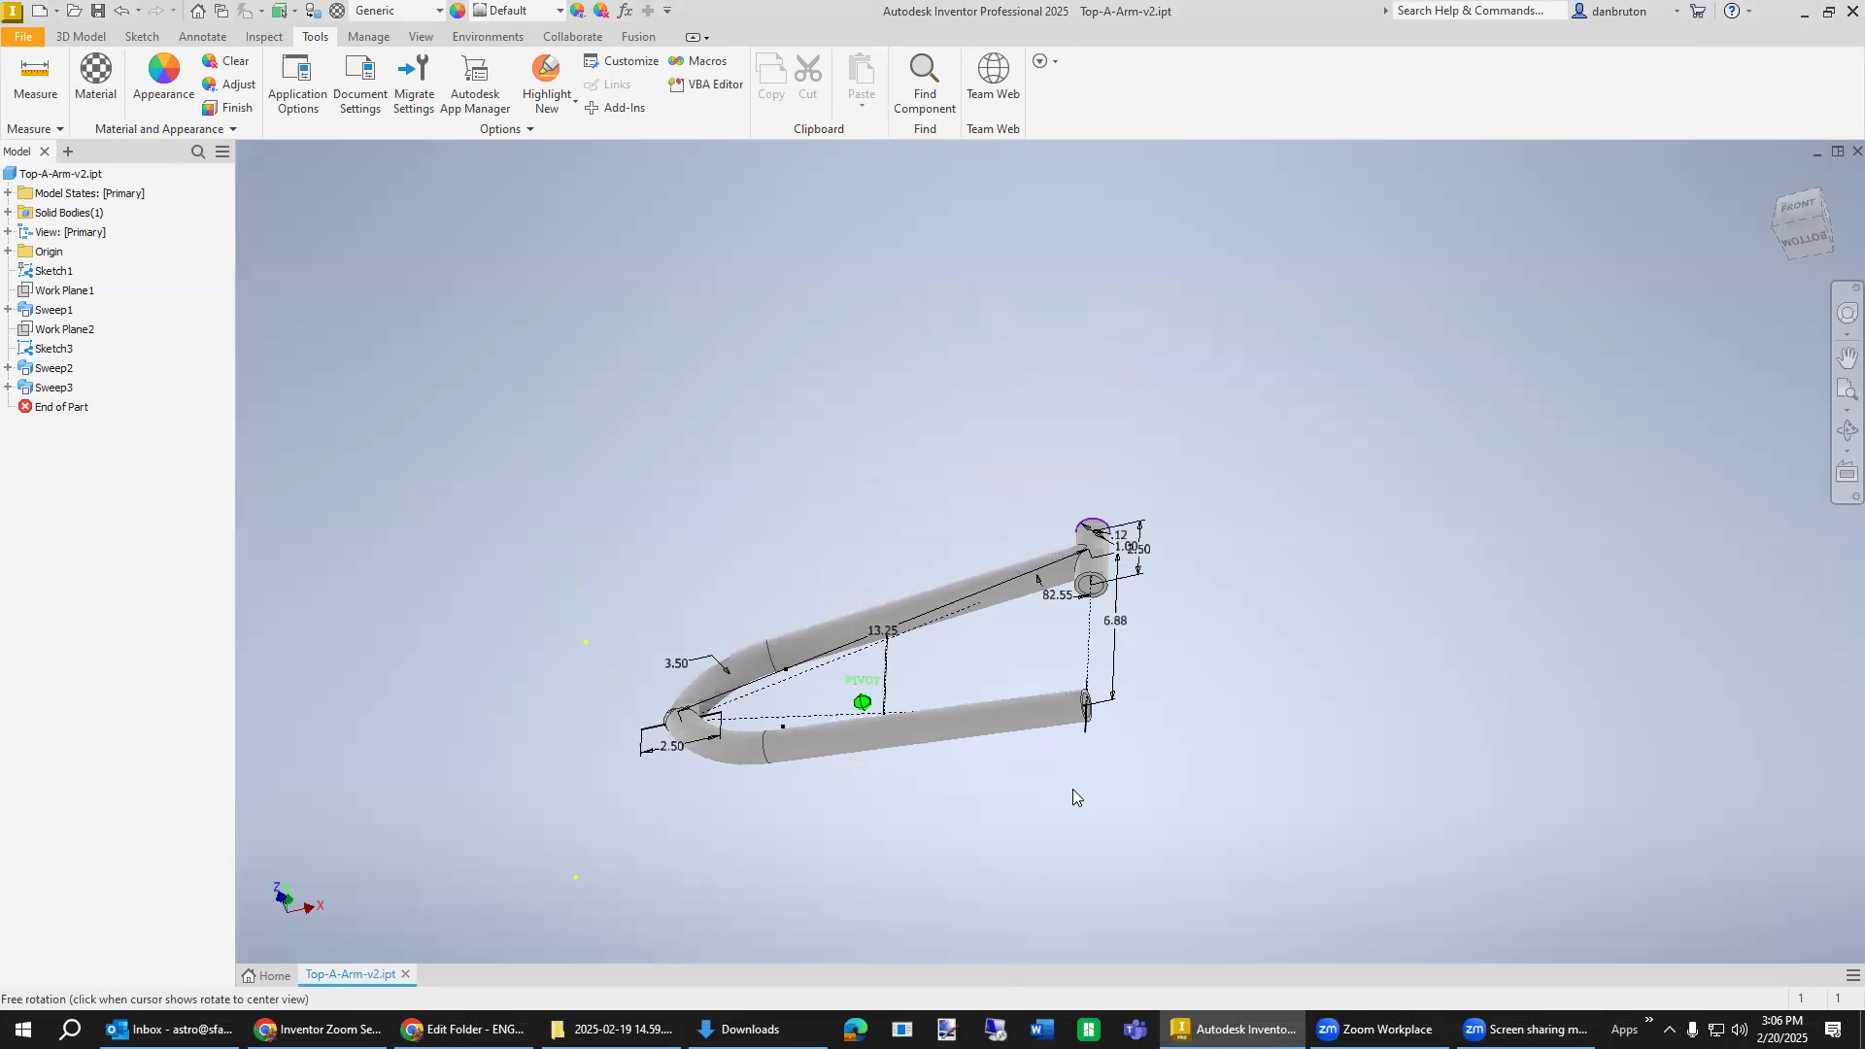
scroll(1097, 746, "down", 3)
scroll(1097, 746, "up", 8)
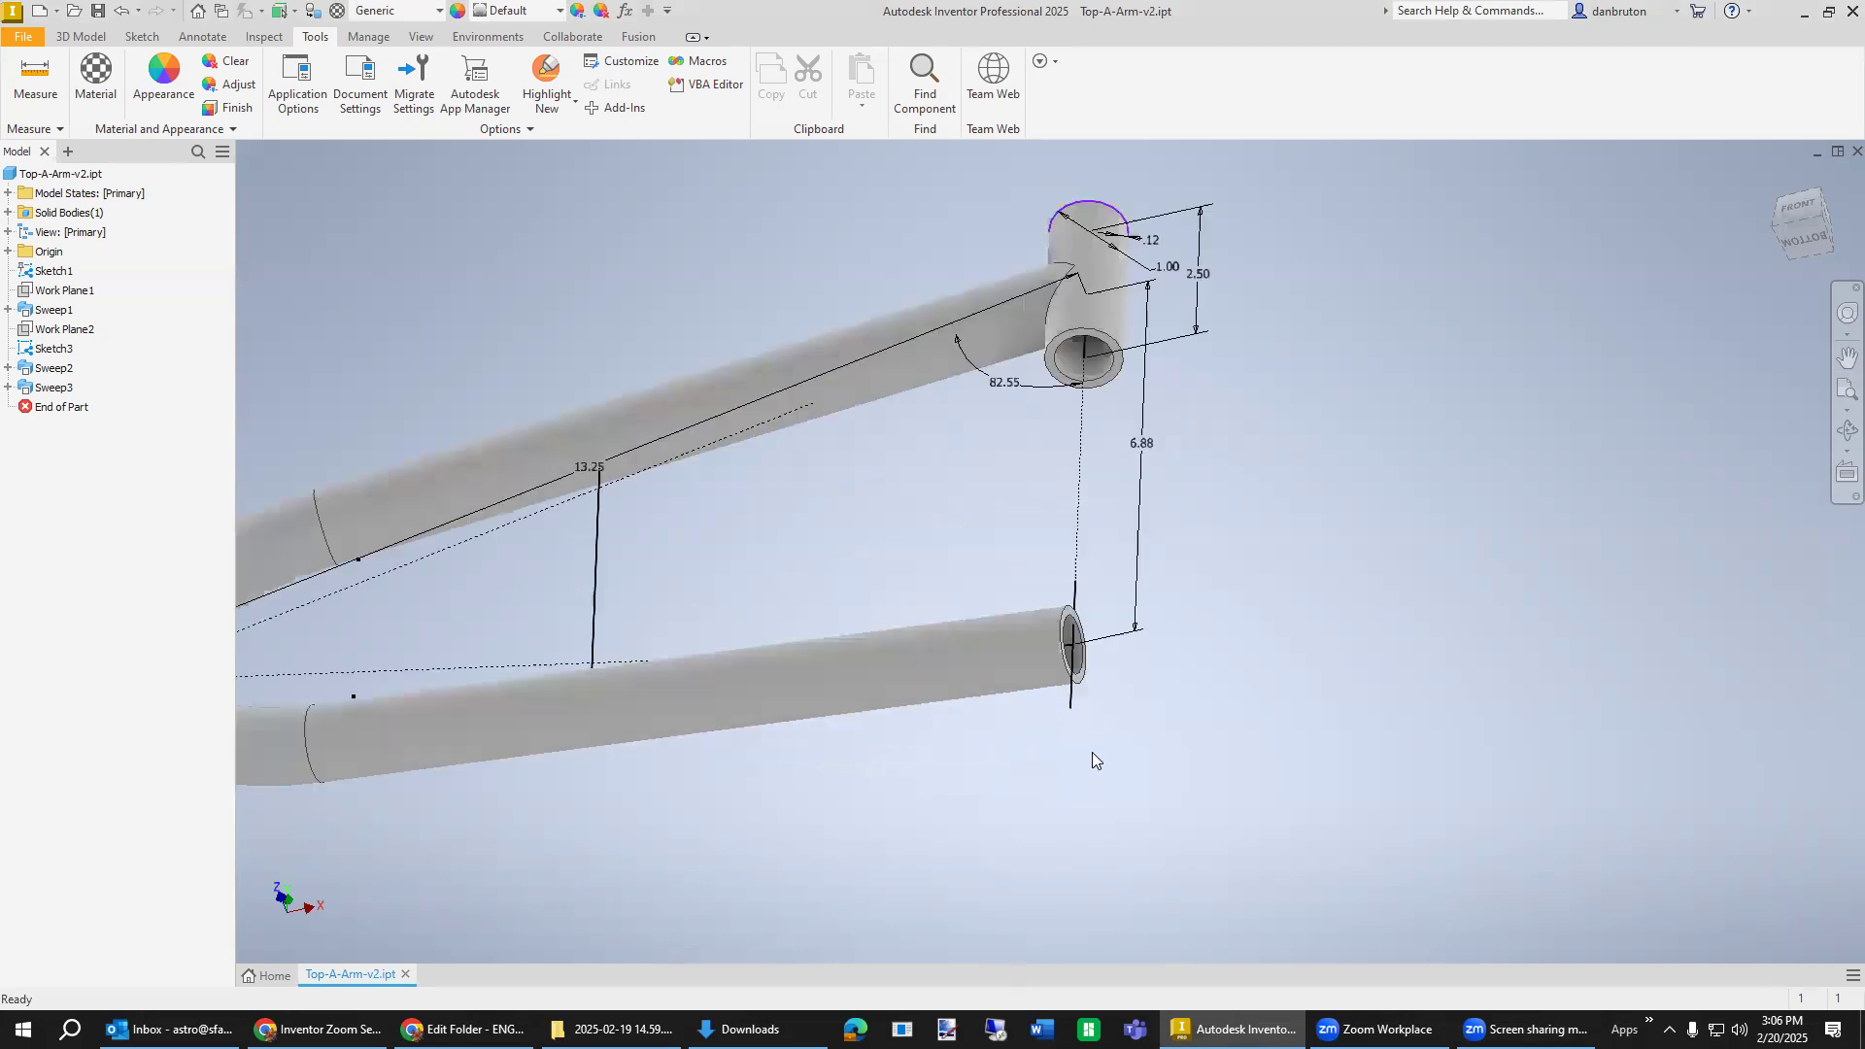
left_click(142, 36)
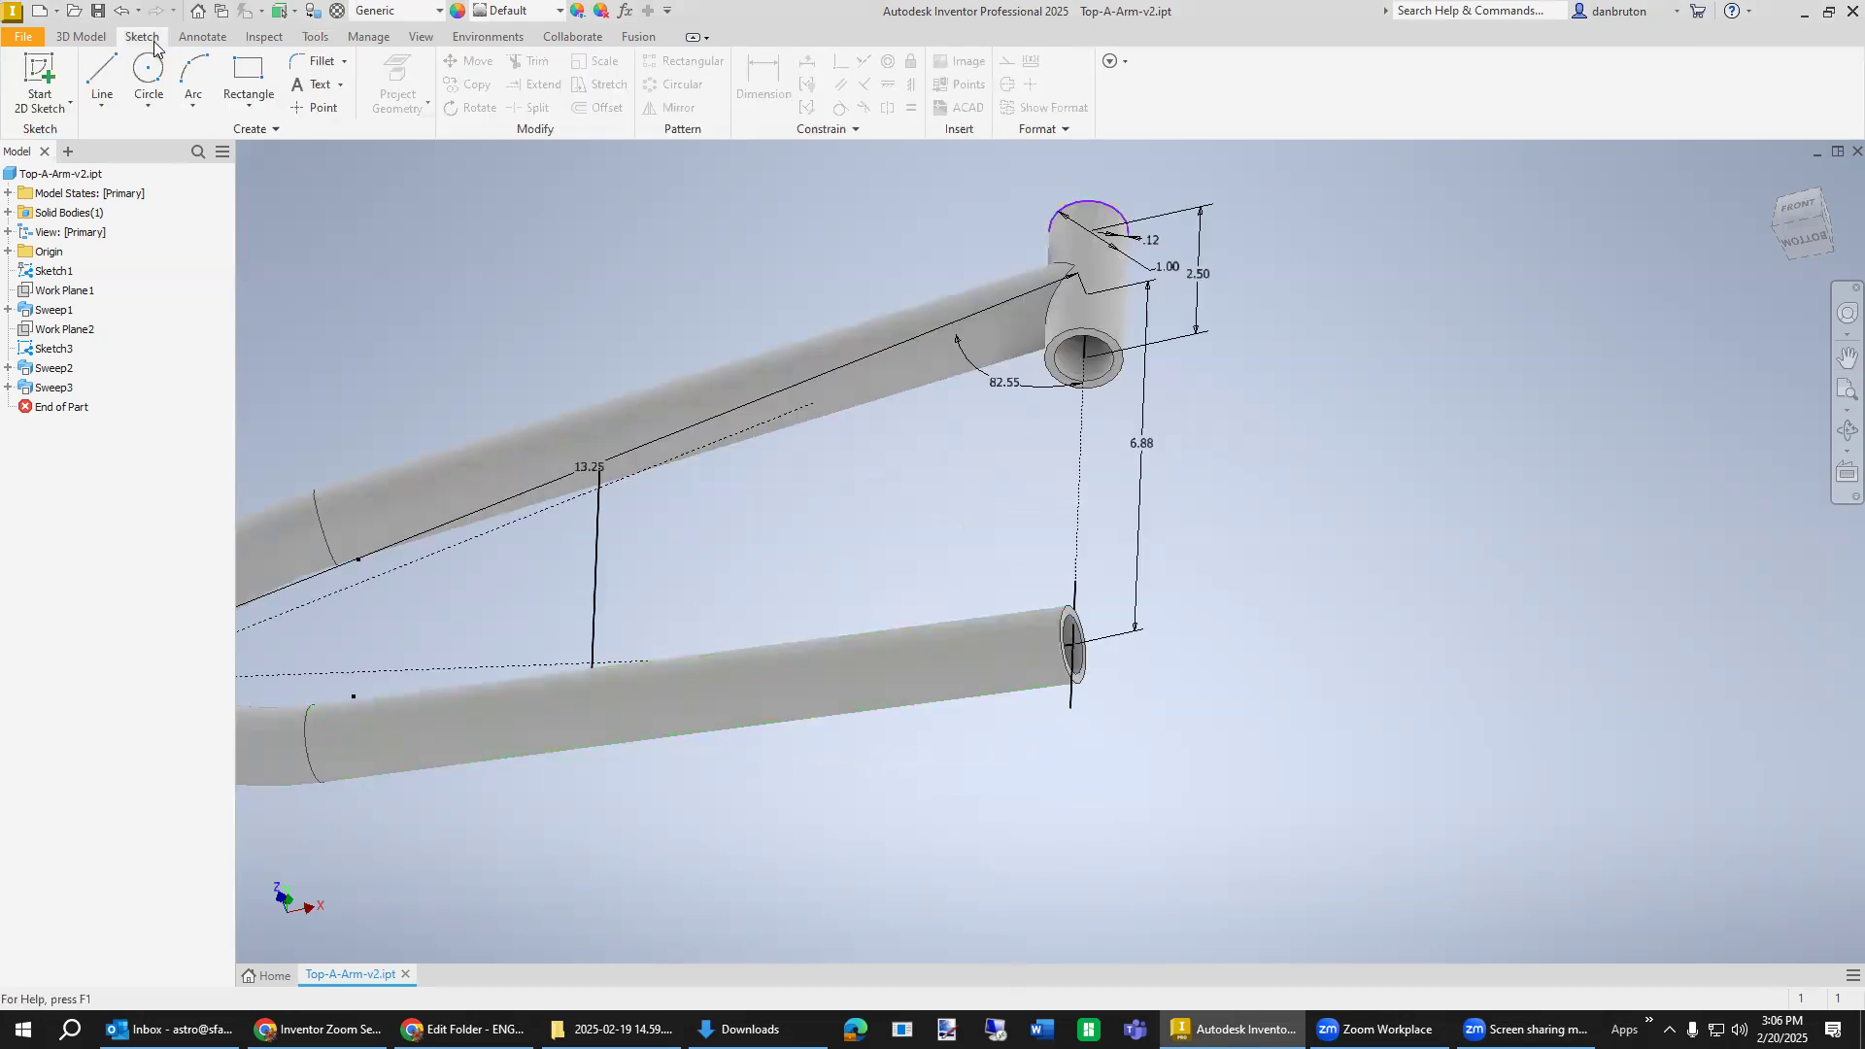
left_click(80, 36)
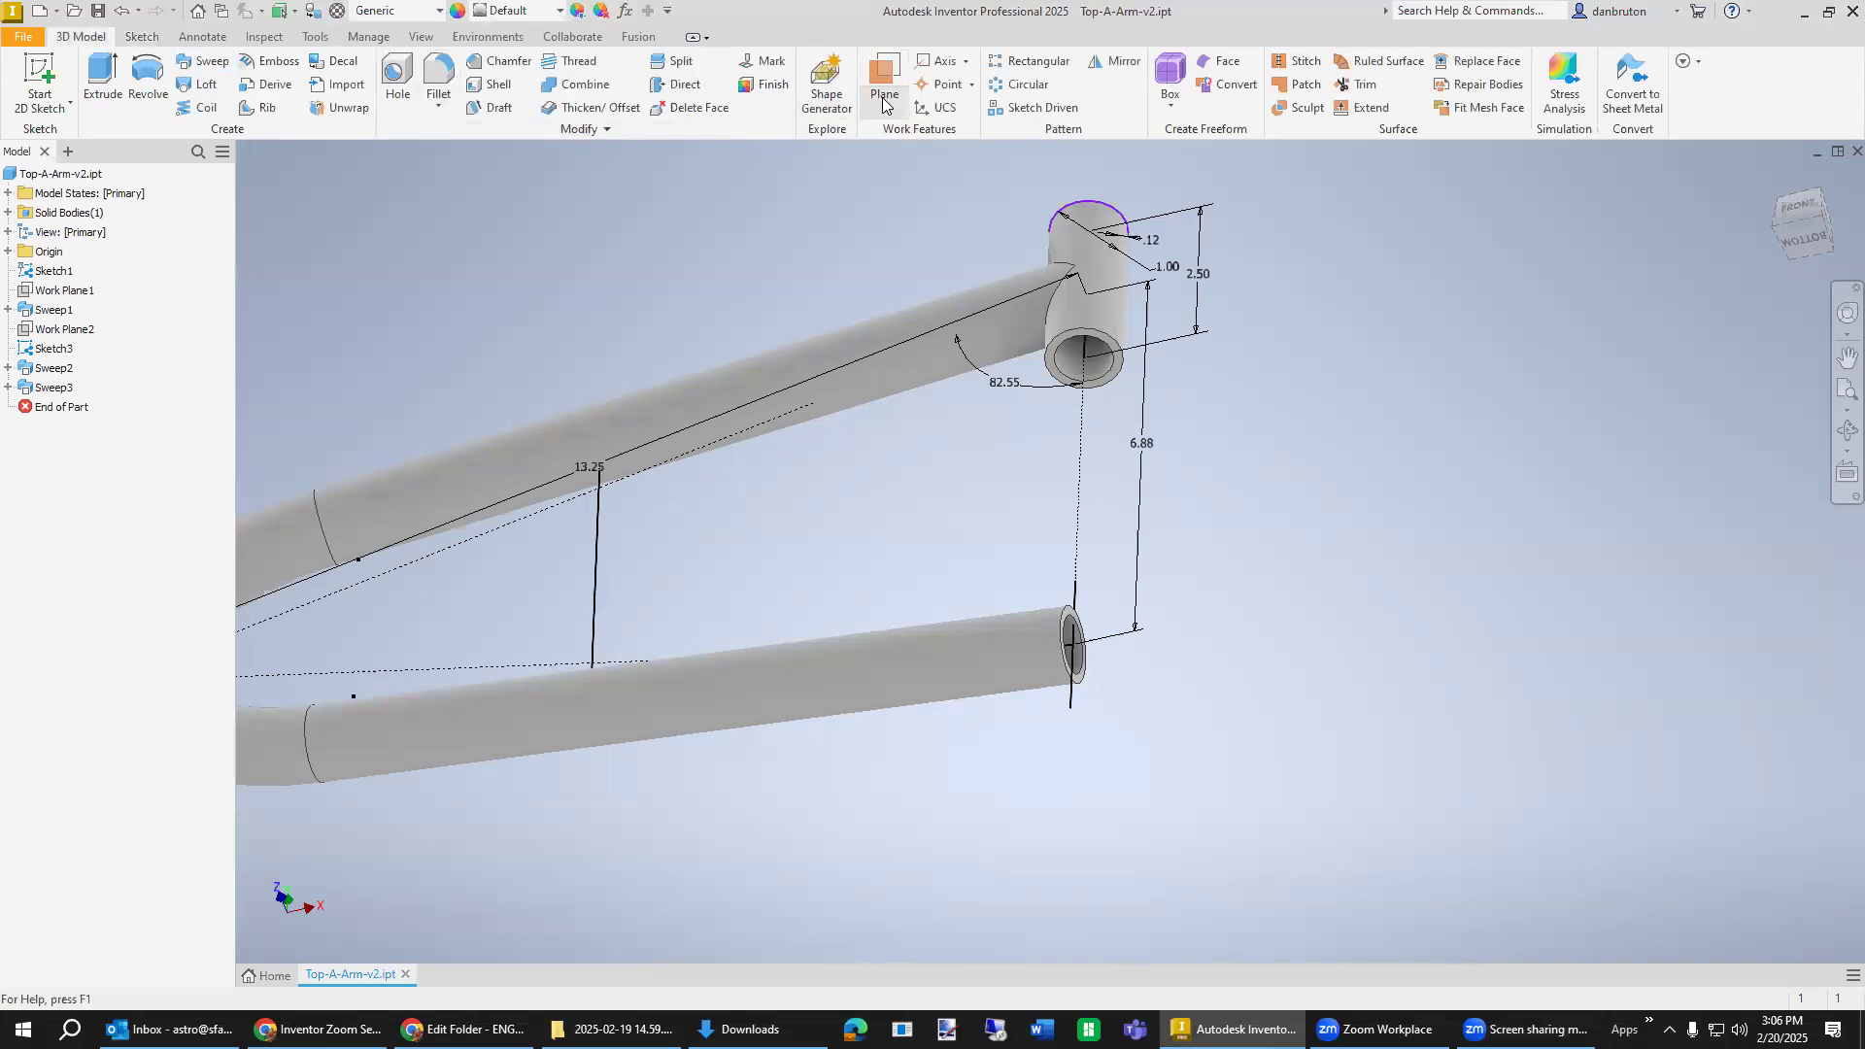
left_click(884, 104)
left_click(948, 631)
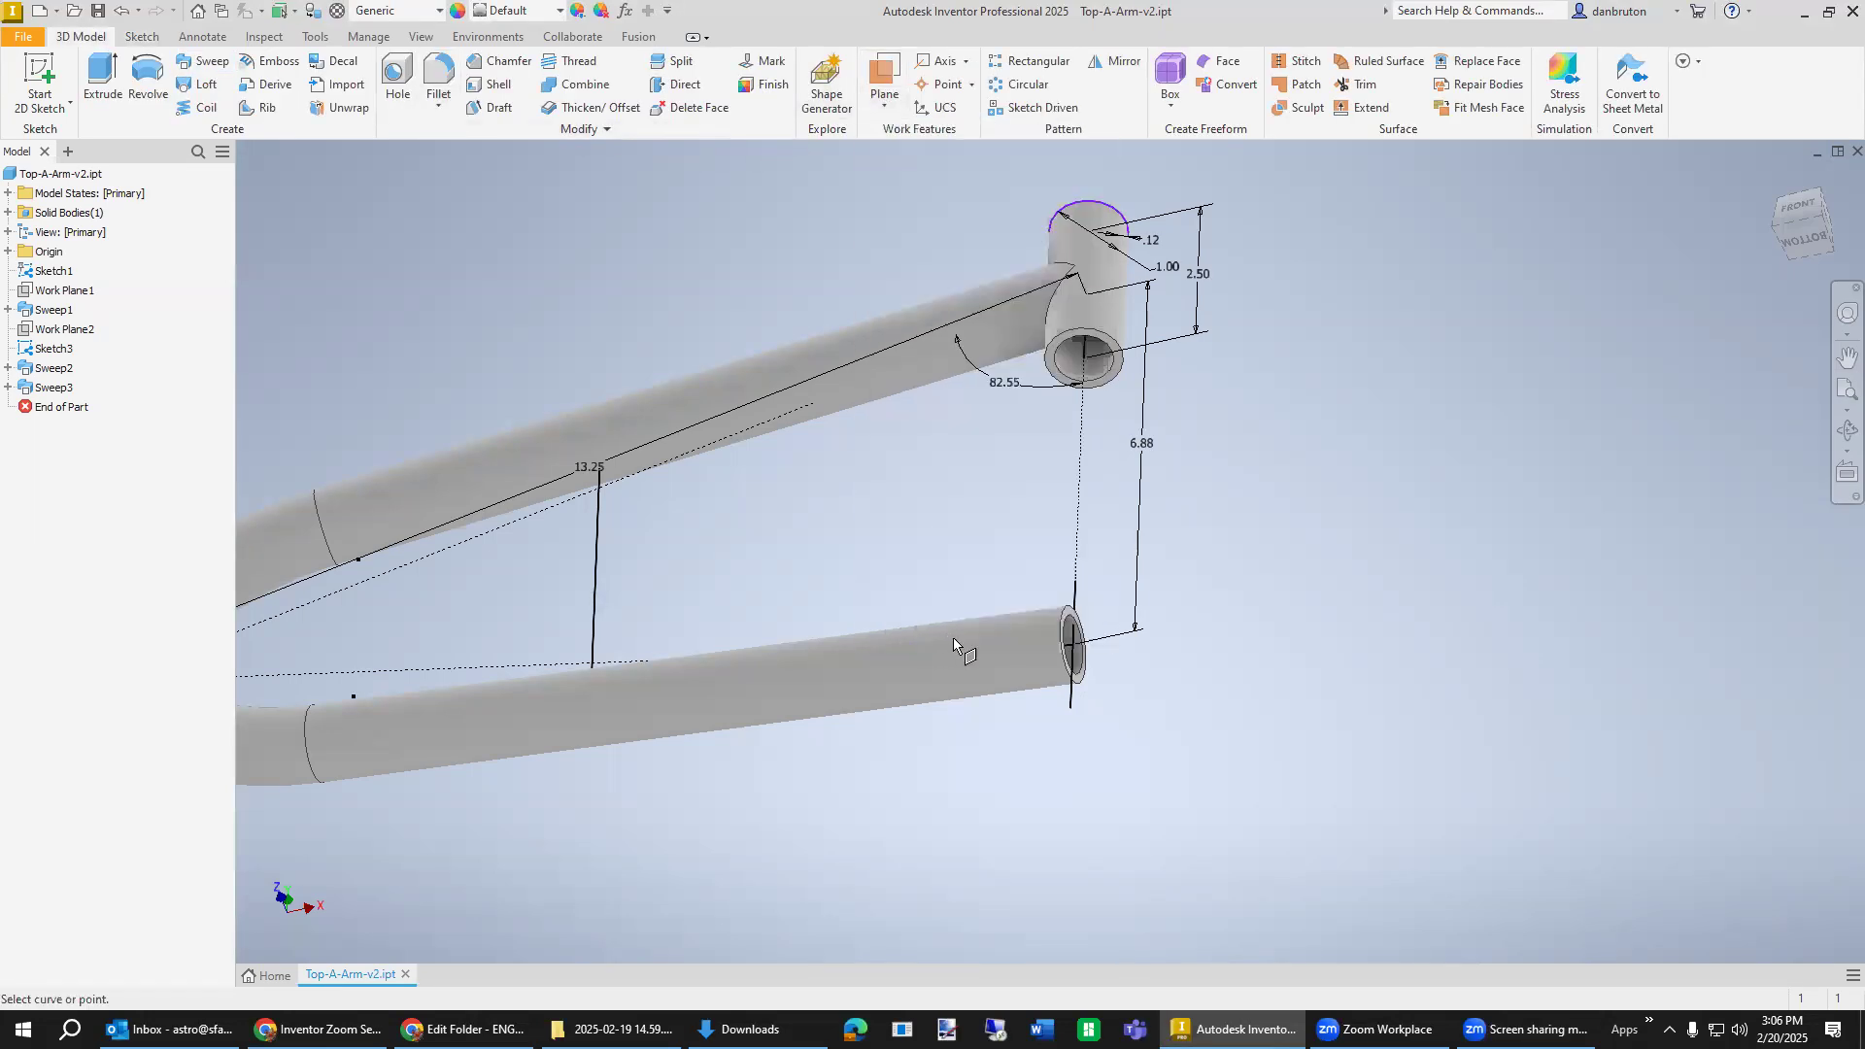
left_click(1070, 712)
left_click(1070, 716)
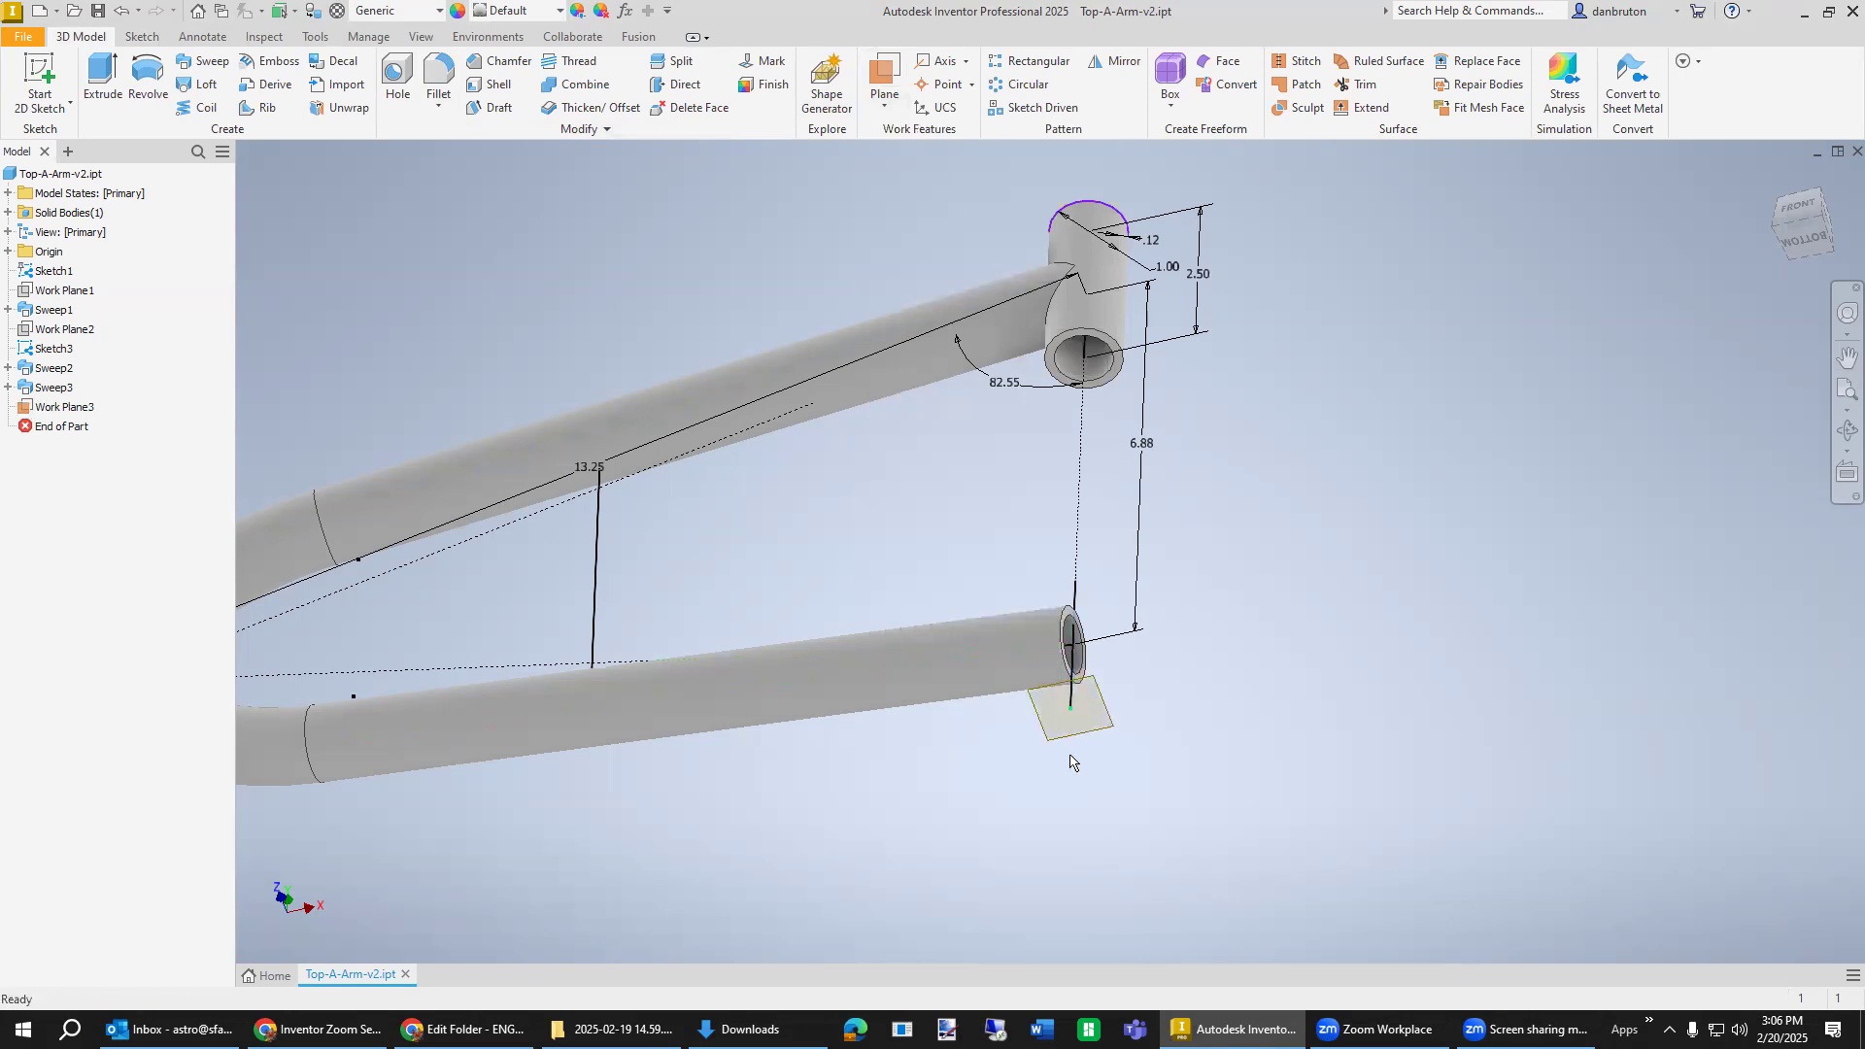
Start a sketch on the new work plane and draw two concentric circles, 1 in and 0.76 in diameter, centred on the line's endpoint.
right_click(1085, 725)
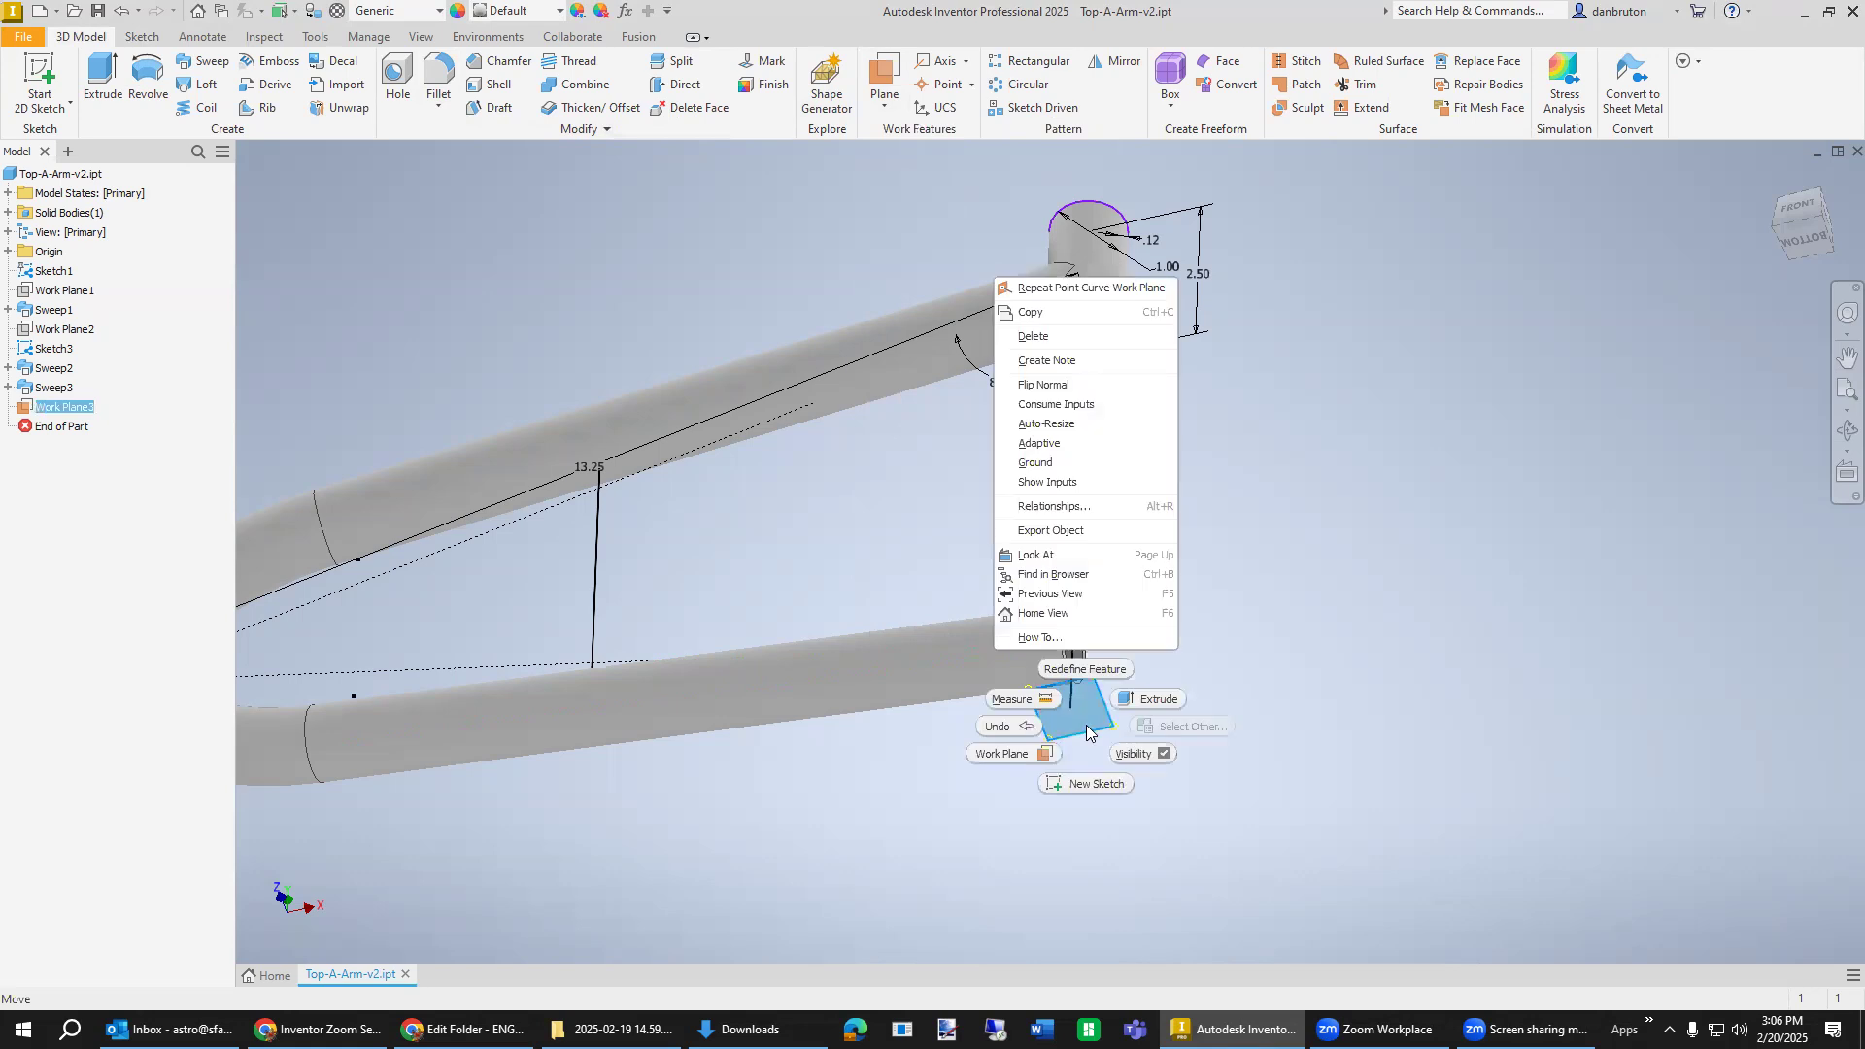
left_click(1089, 781)
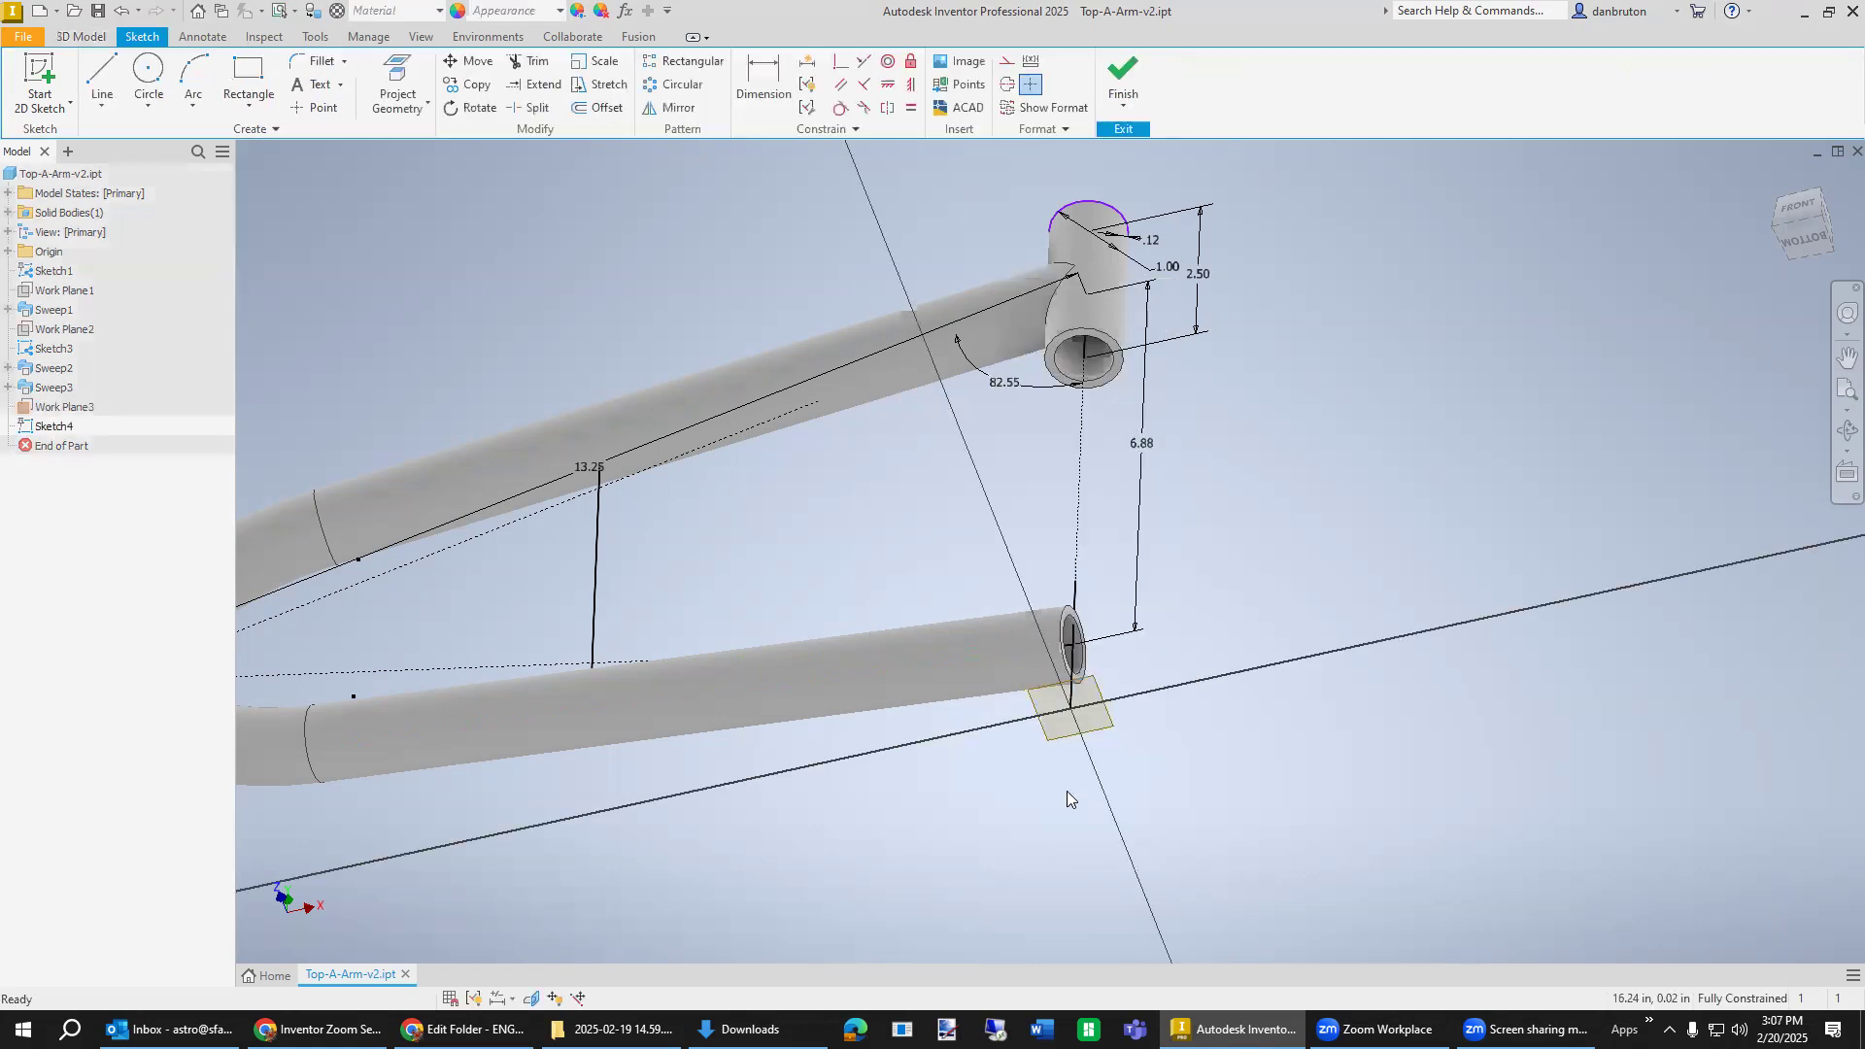
left_click(151, 86)
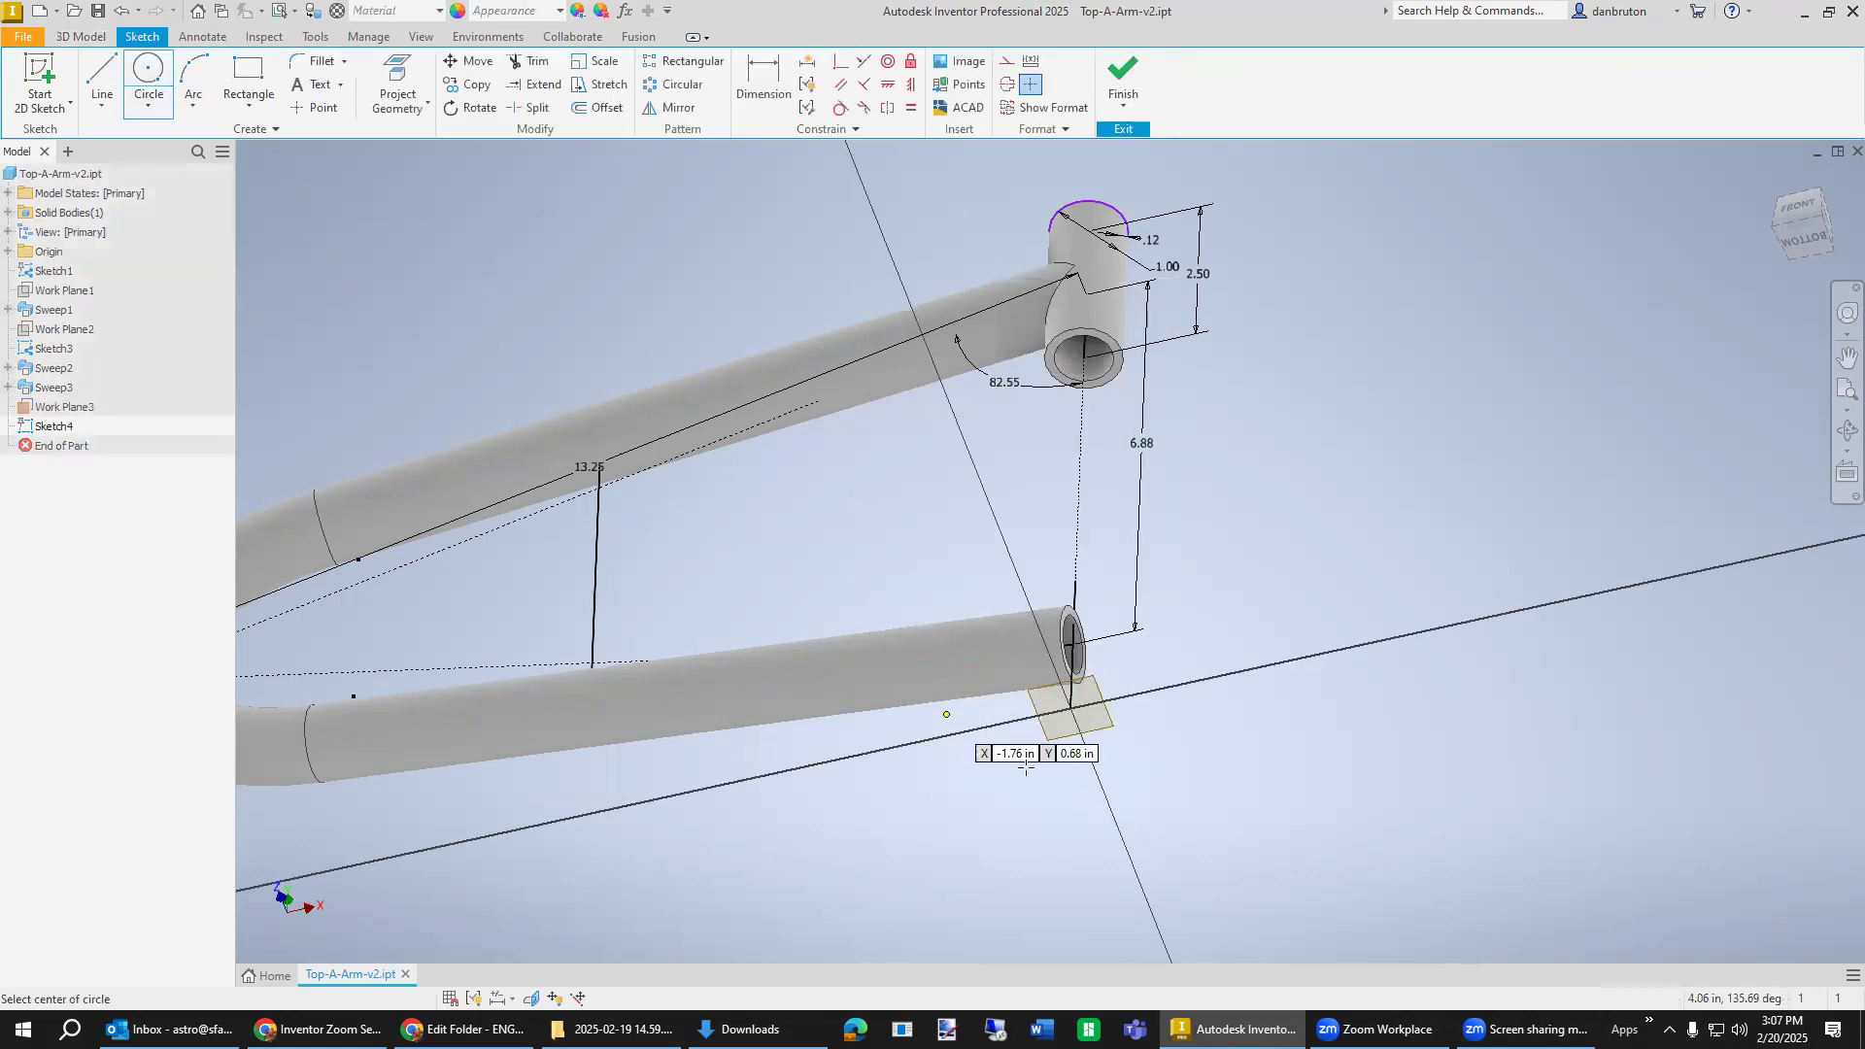
left_click(1070, 709)
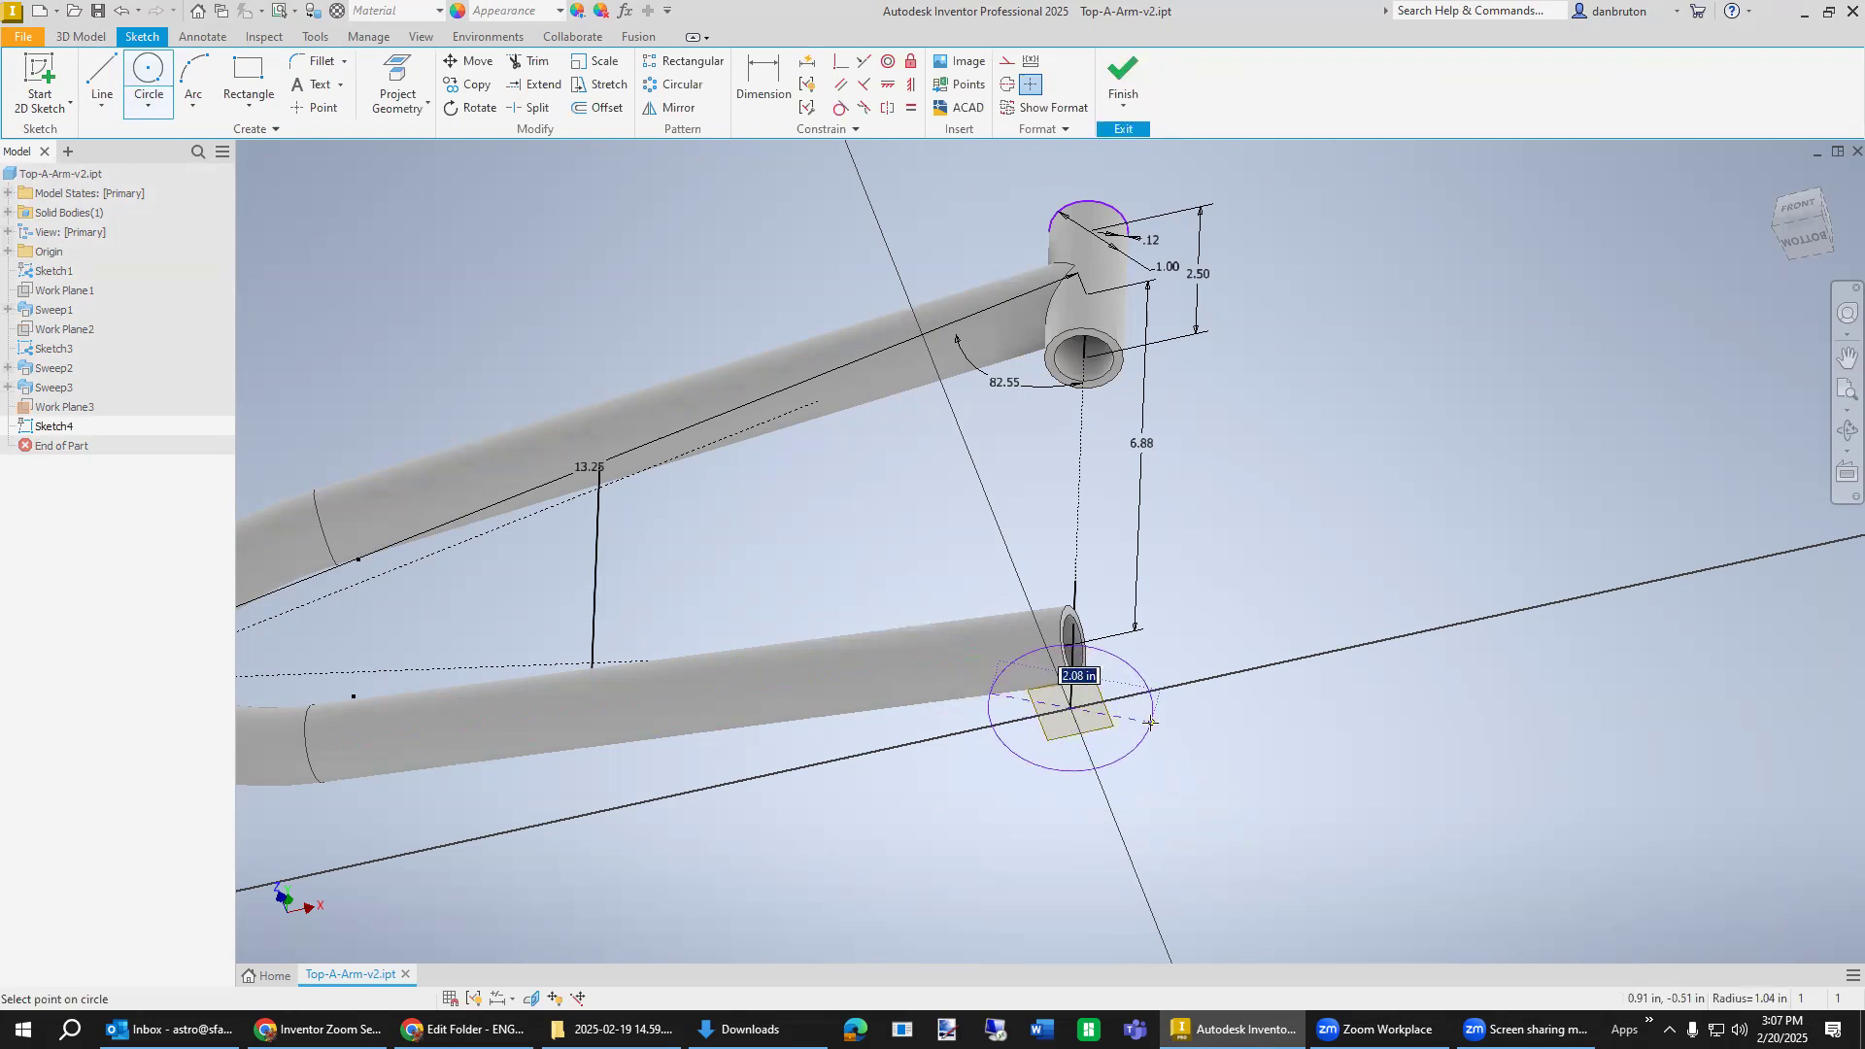
type("1")
key("Return")
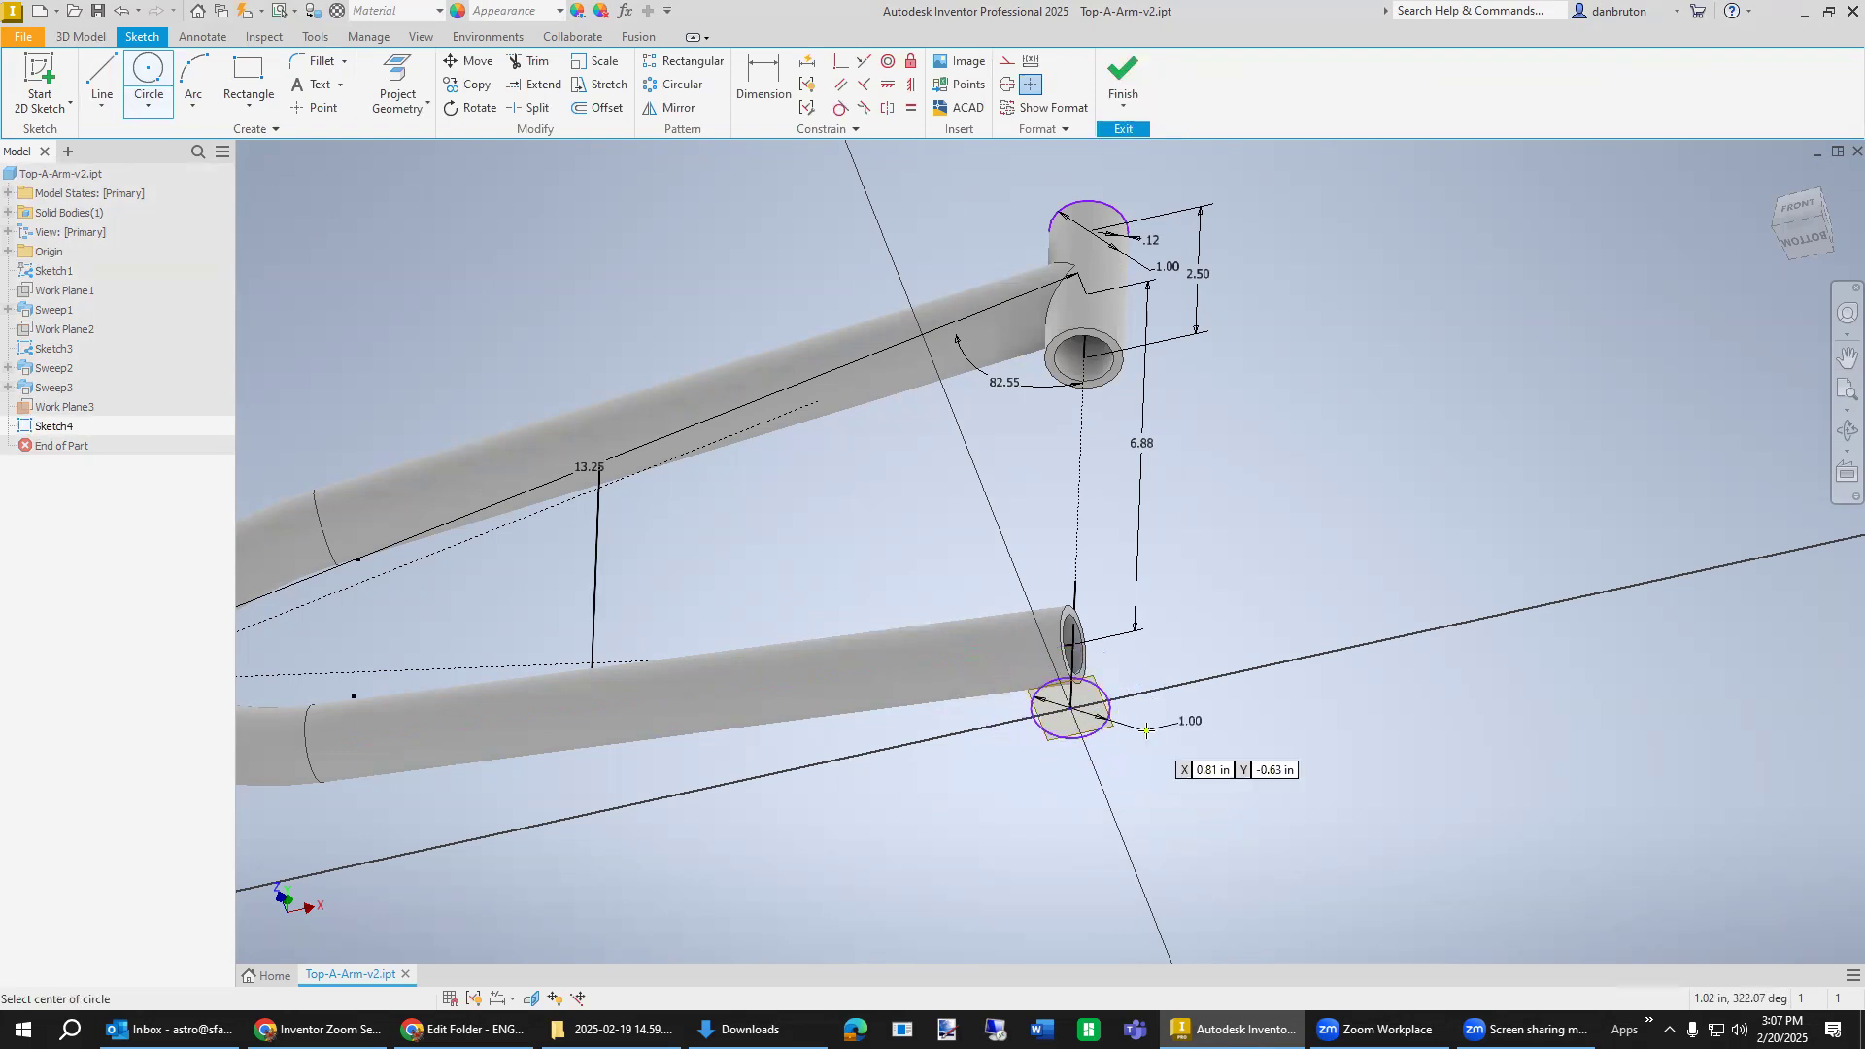
left_click(1071, 707)
type("0.")
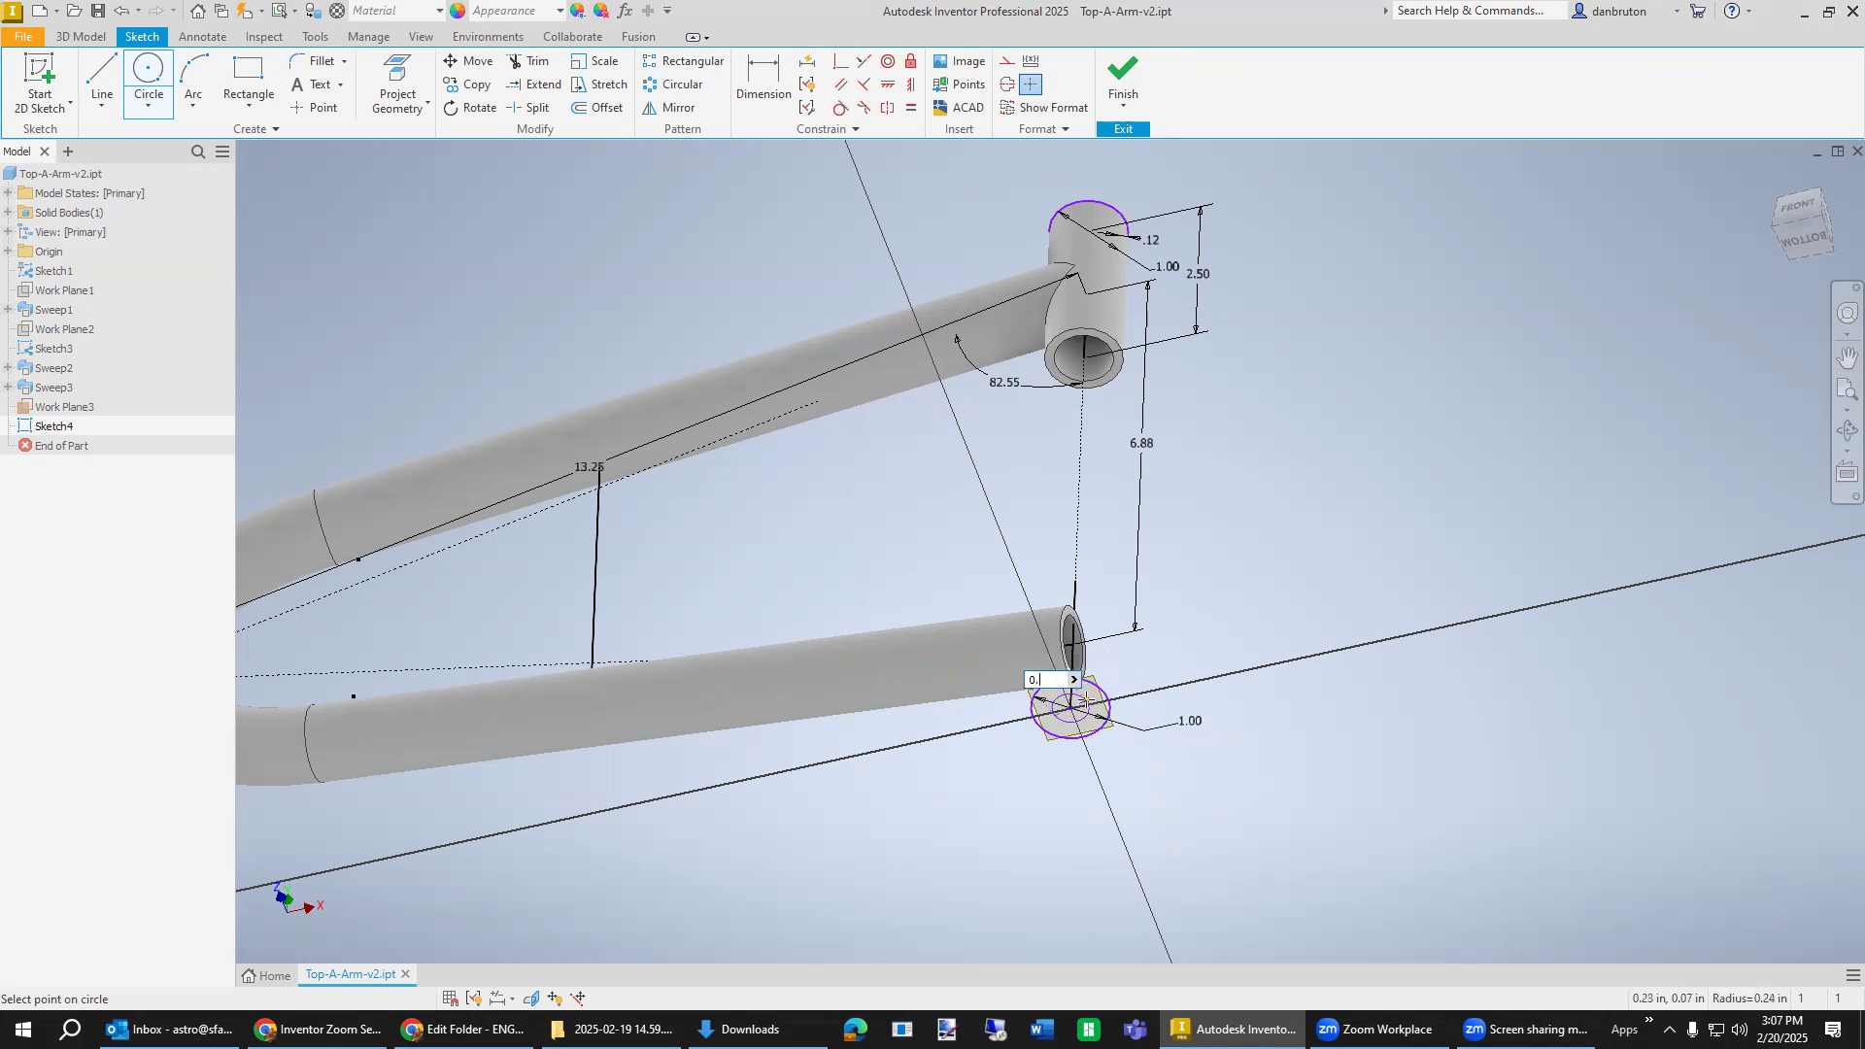
type("76")
key("Return")
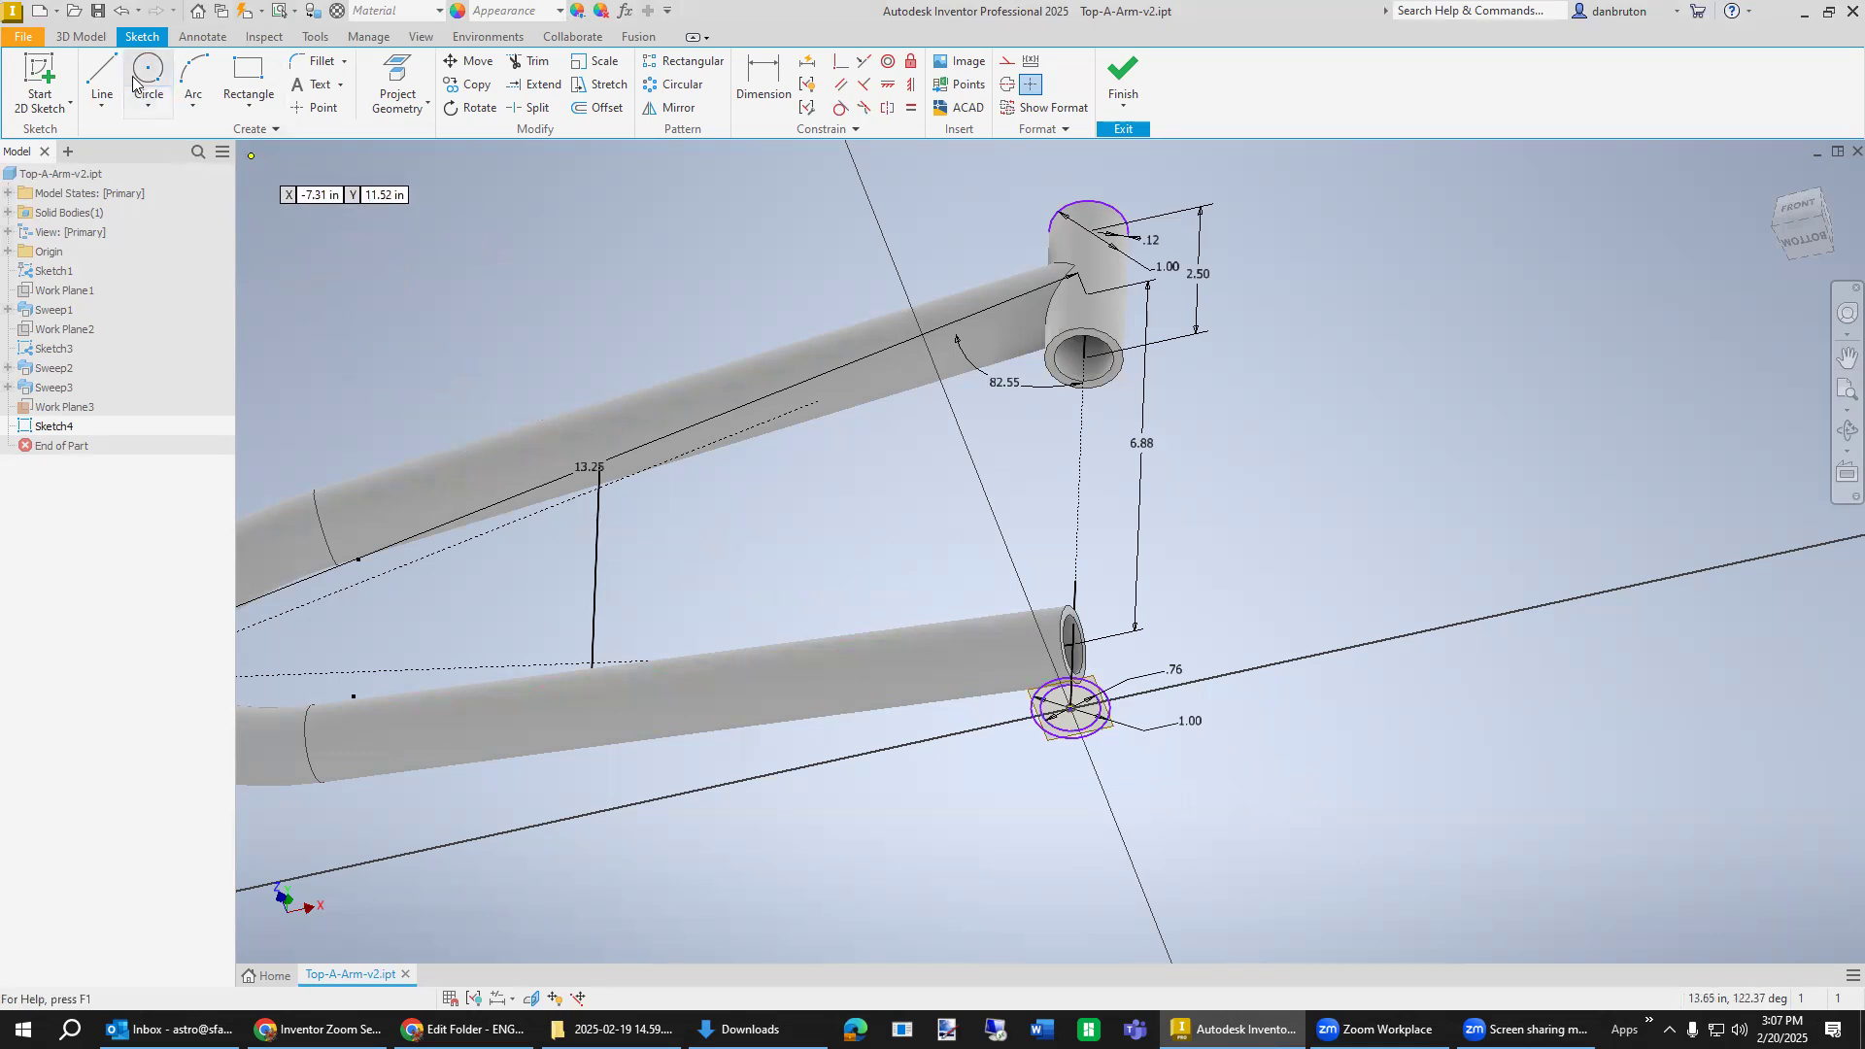
Sweep both circle regions along the short line as a cut to cope the end of the lower leg, keeping the Sweep command active.
left_click(80, 36)
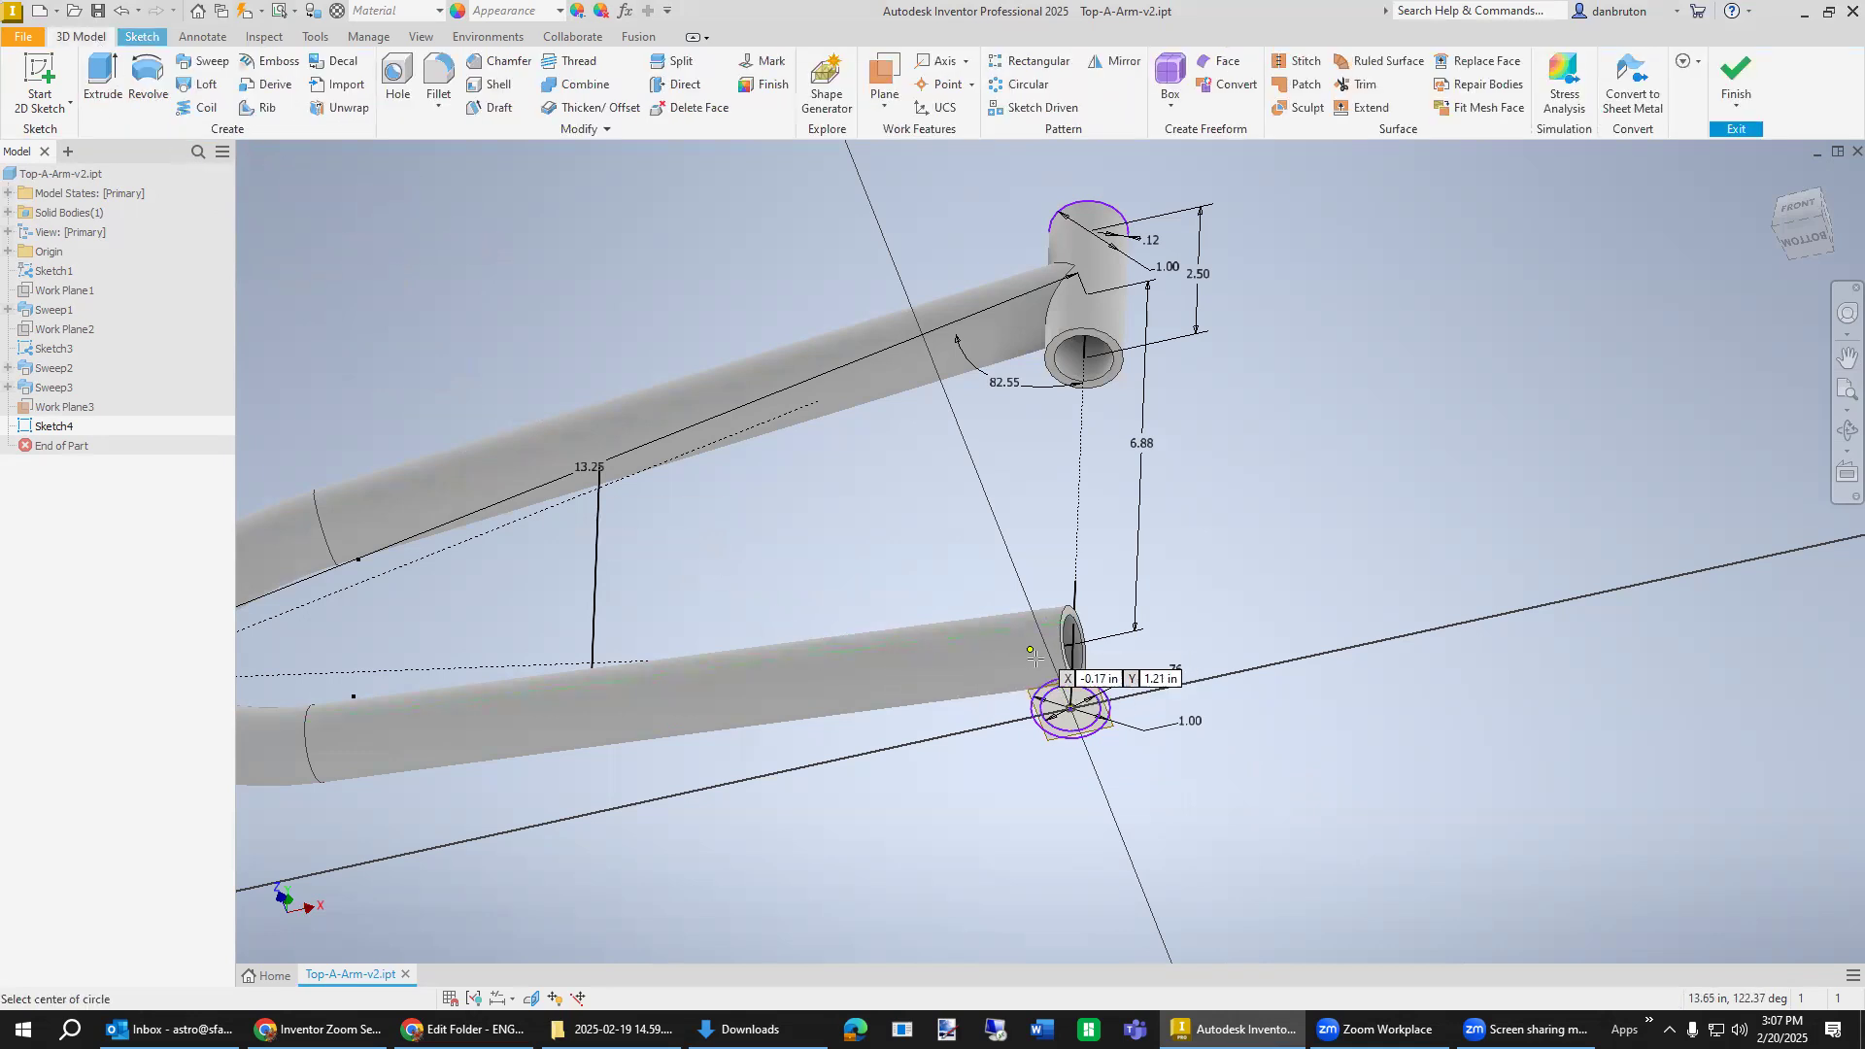
scroll(1105, 698, "up", 3)
scroll(1105, 699, "up", 2)
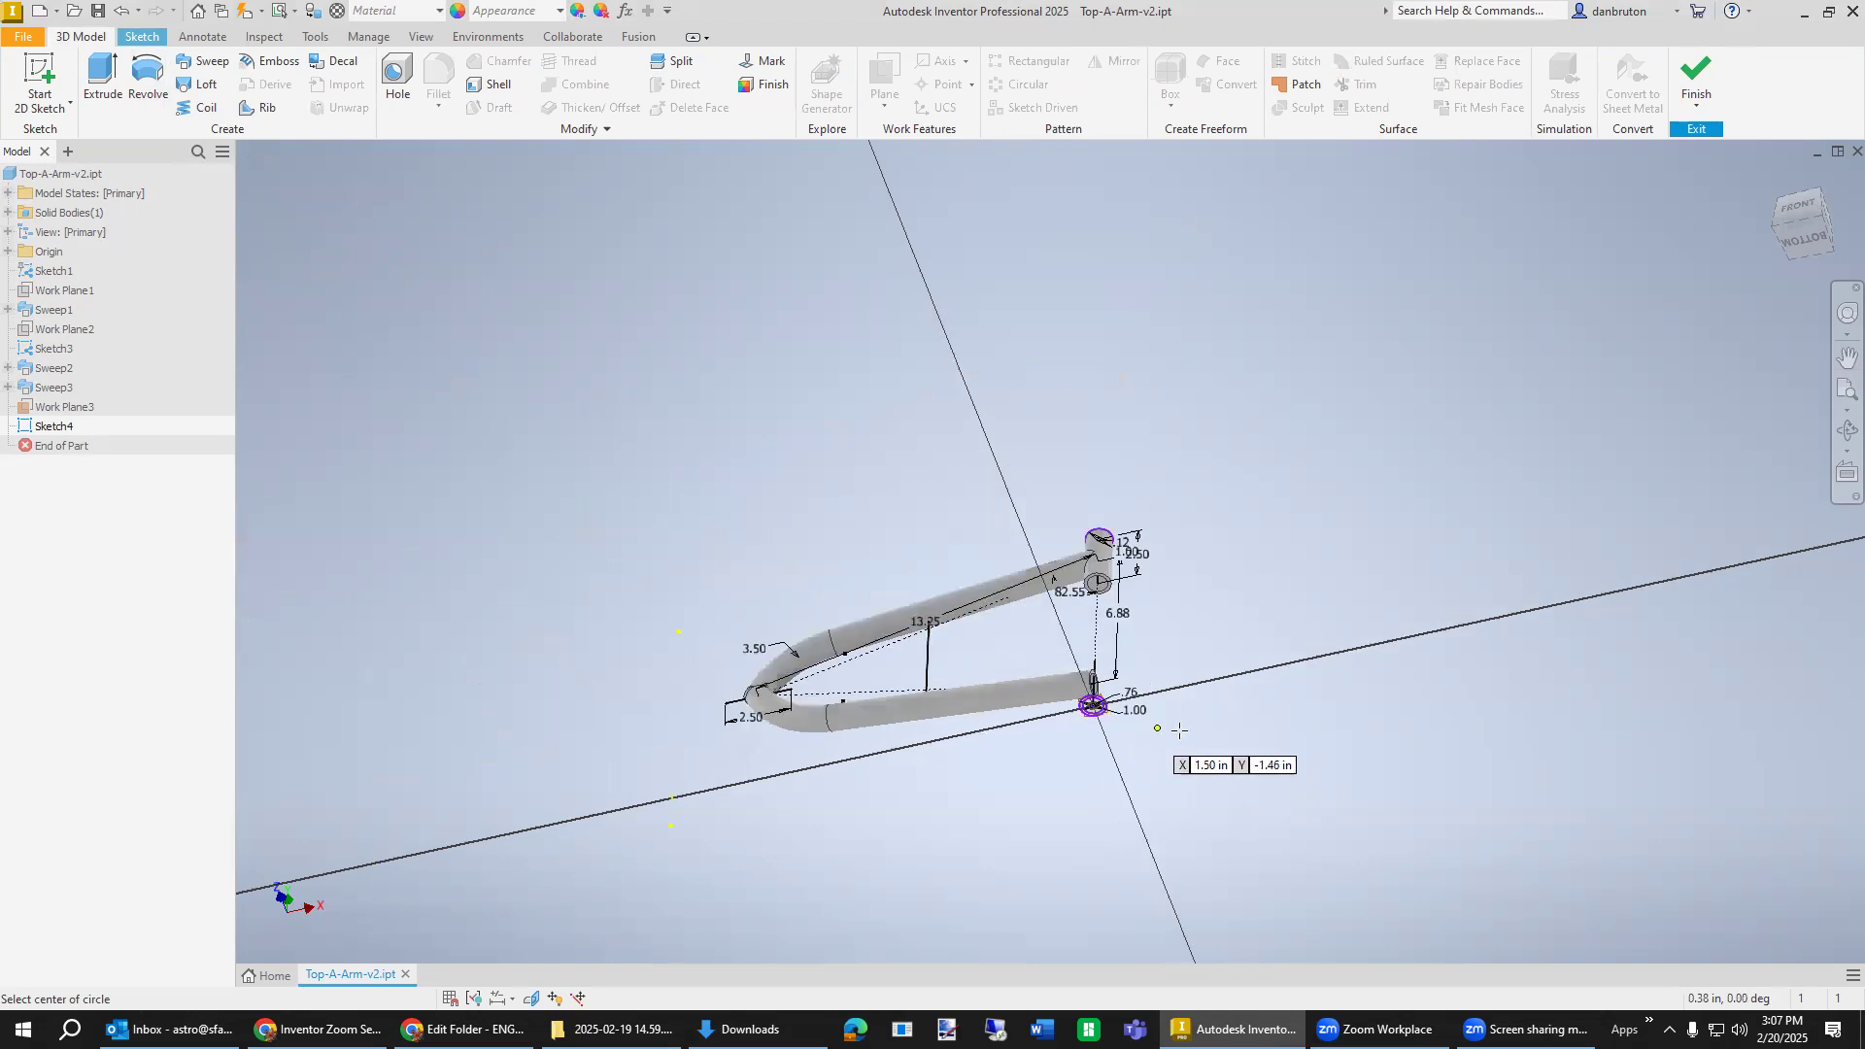
scroll(1165, 743, "down", 5)
key("F4")
middle_click_drag(1059, 675, 1052, 679, "shift")
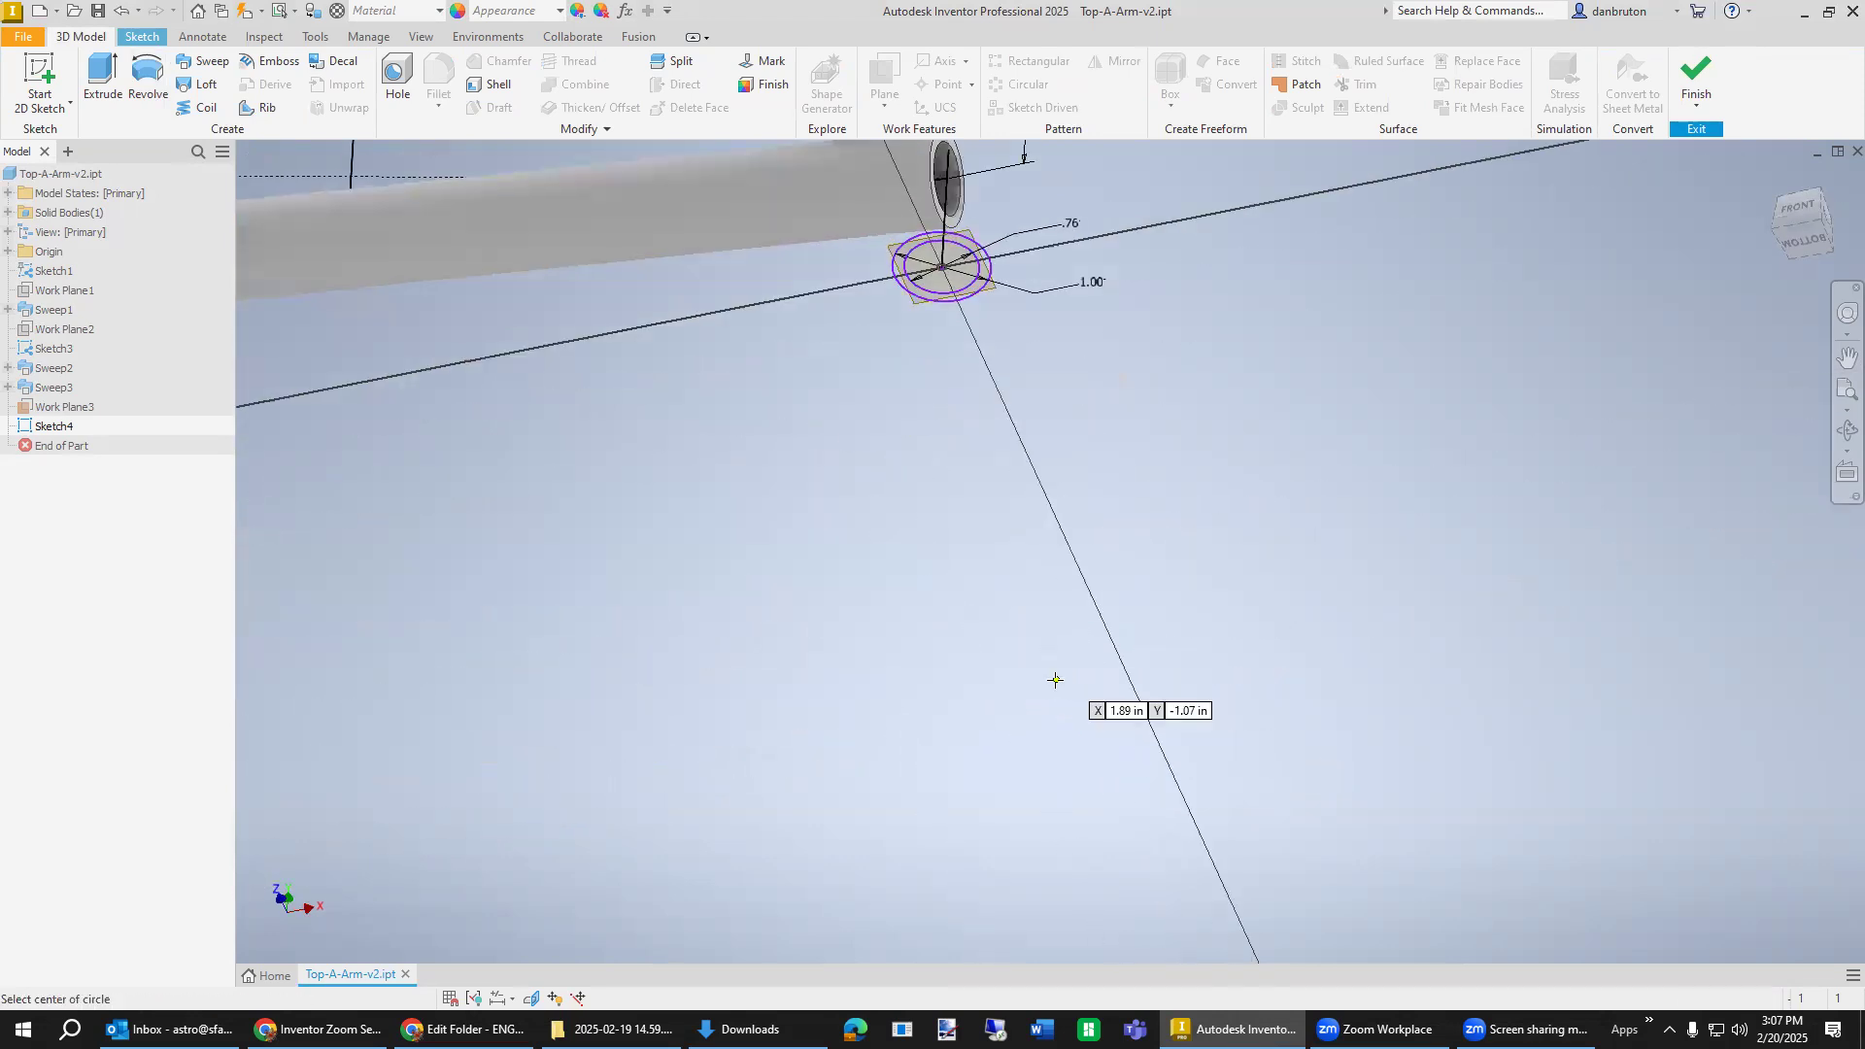
mouse_move(1086, 471)
middle_mouse_down()
mouse_move(1011, 813)
mouse_move(1014, 888)
middle_mouse_up()
key("c")
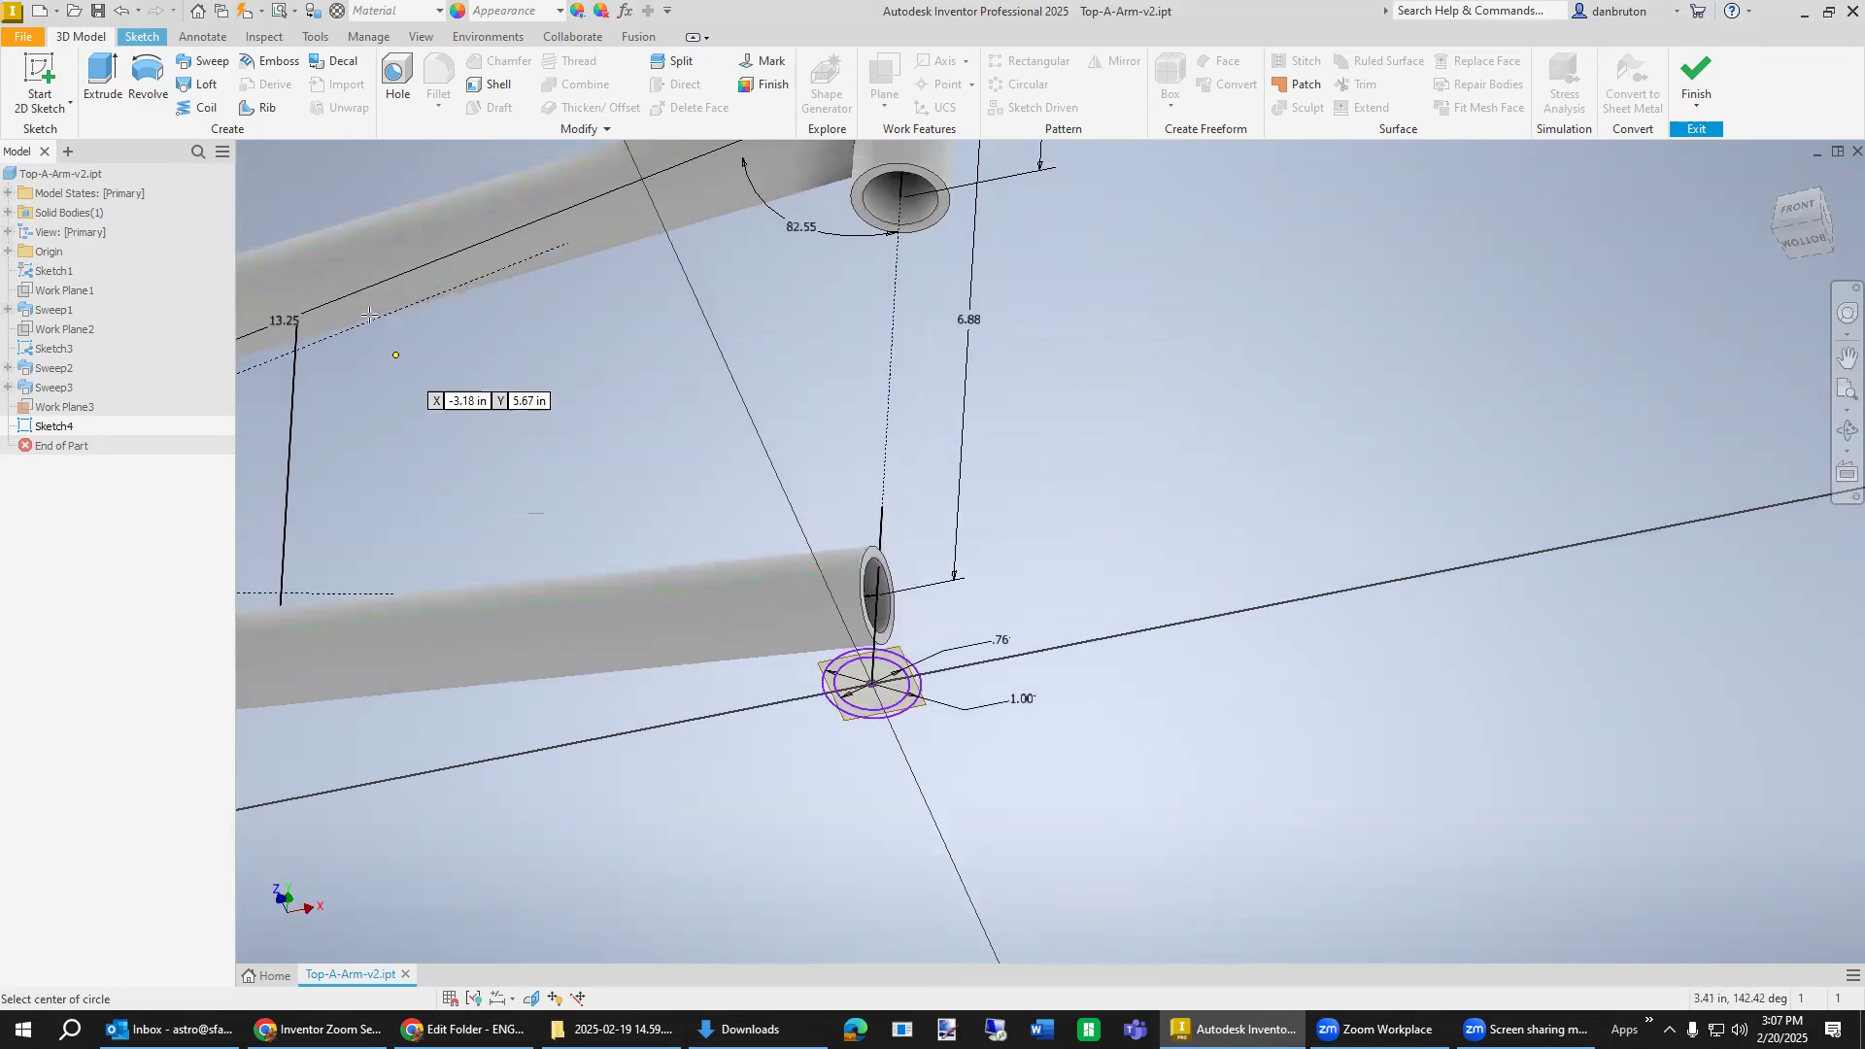
left_click(211, 64)
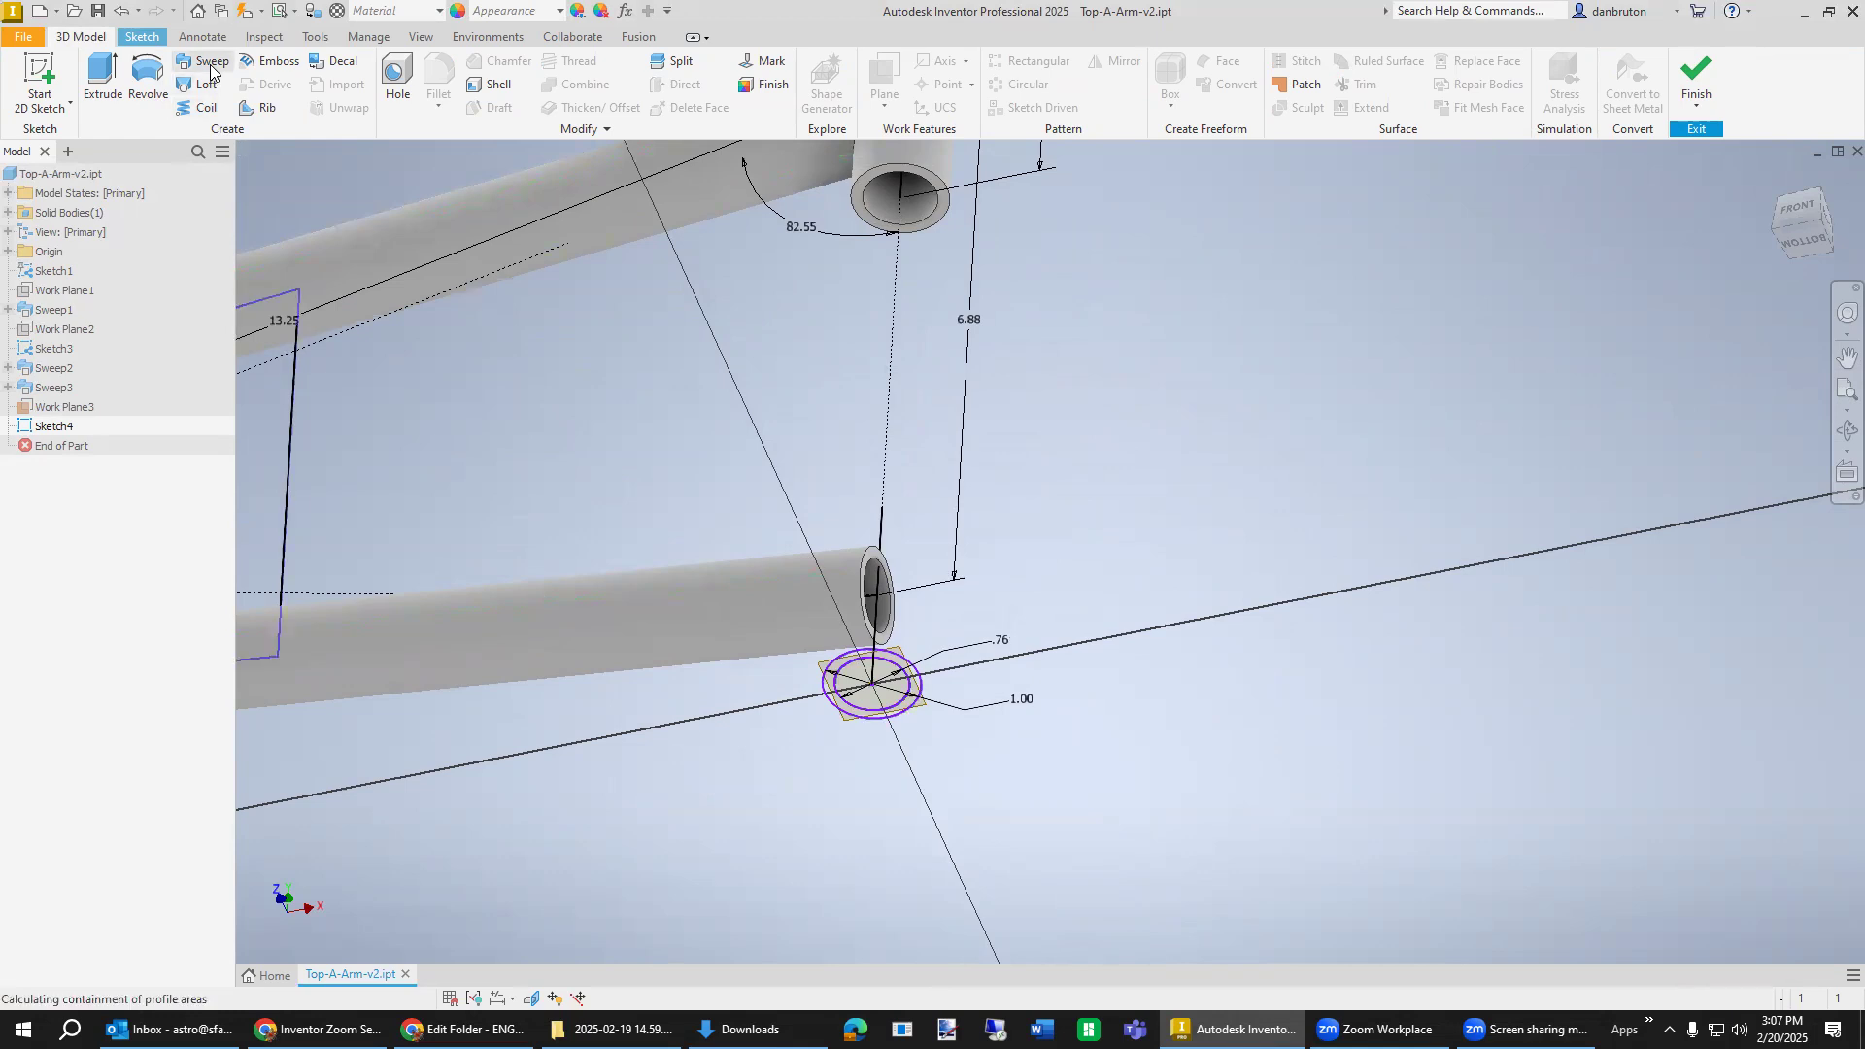
left_click(378, 439)
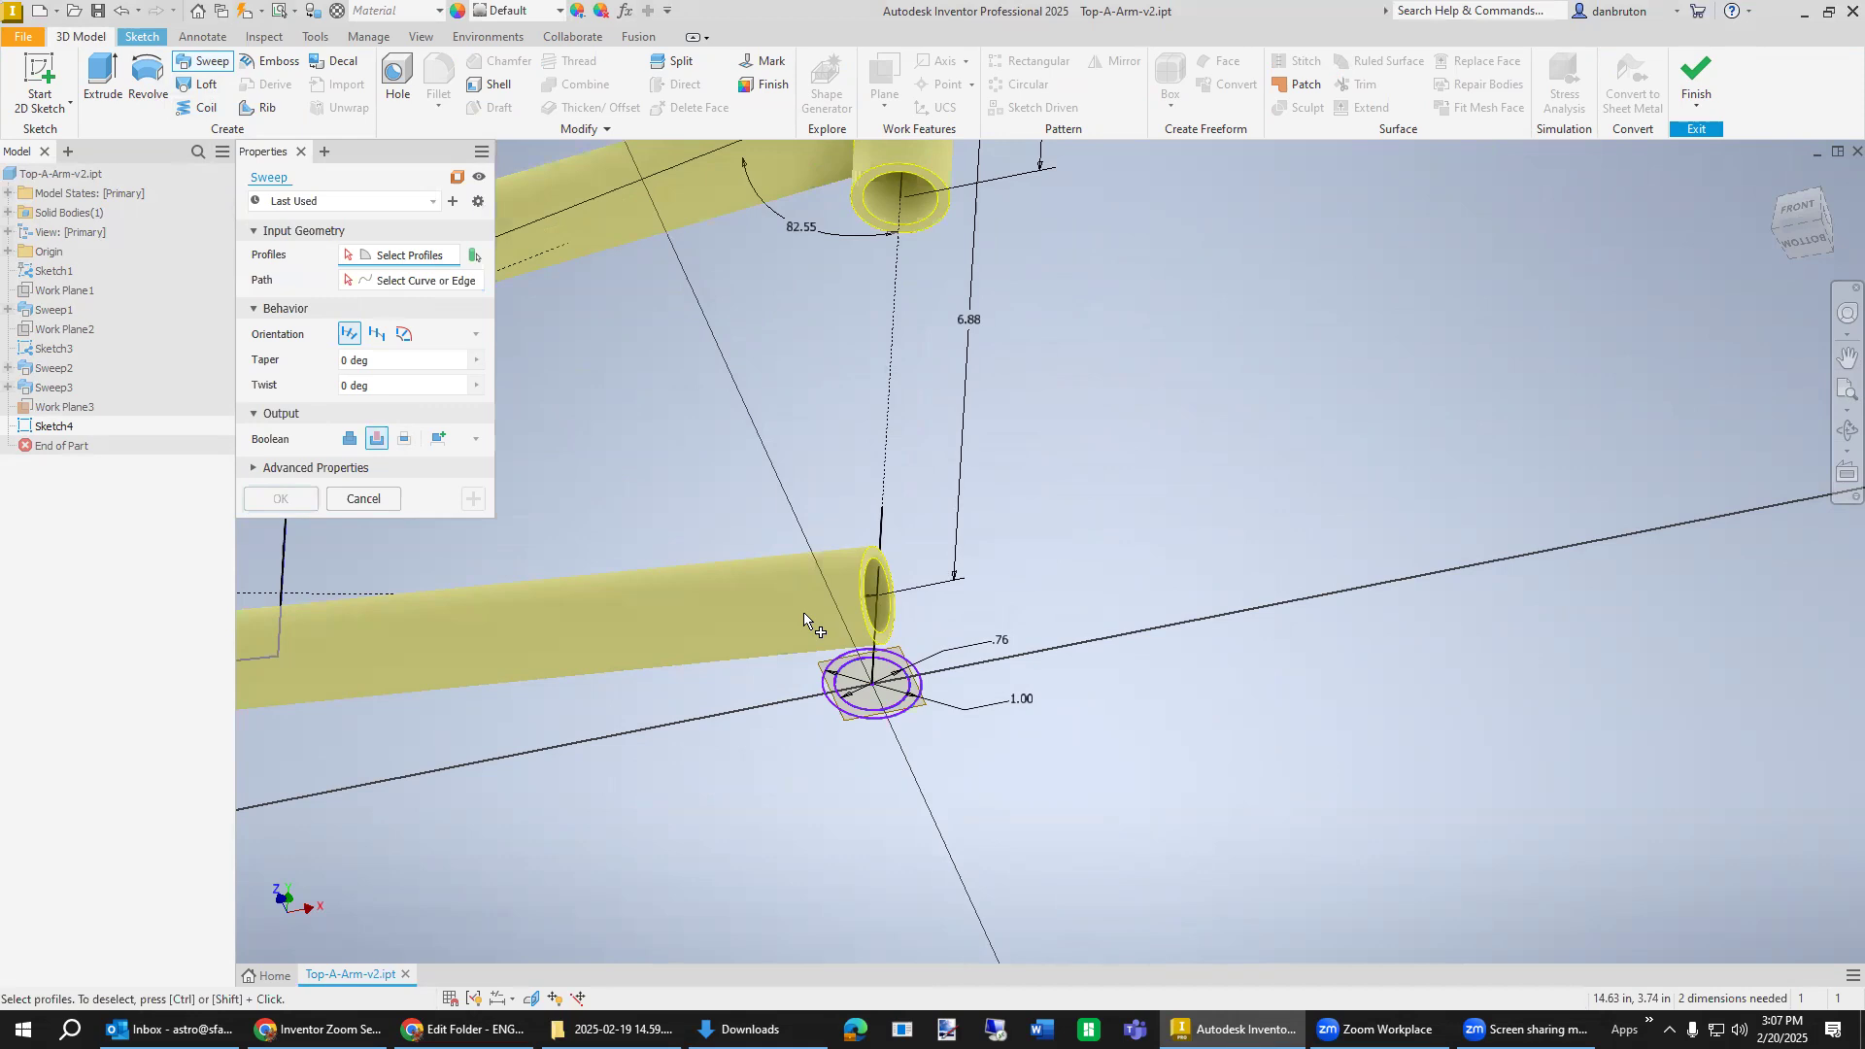
left_click(924, 694)
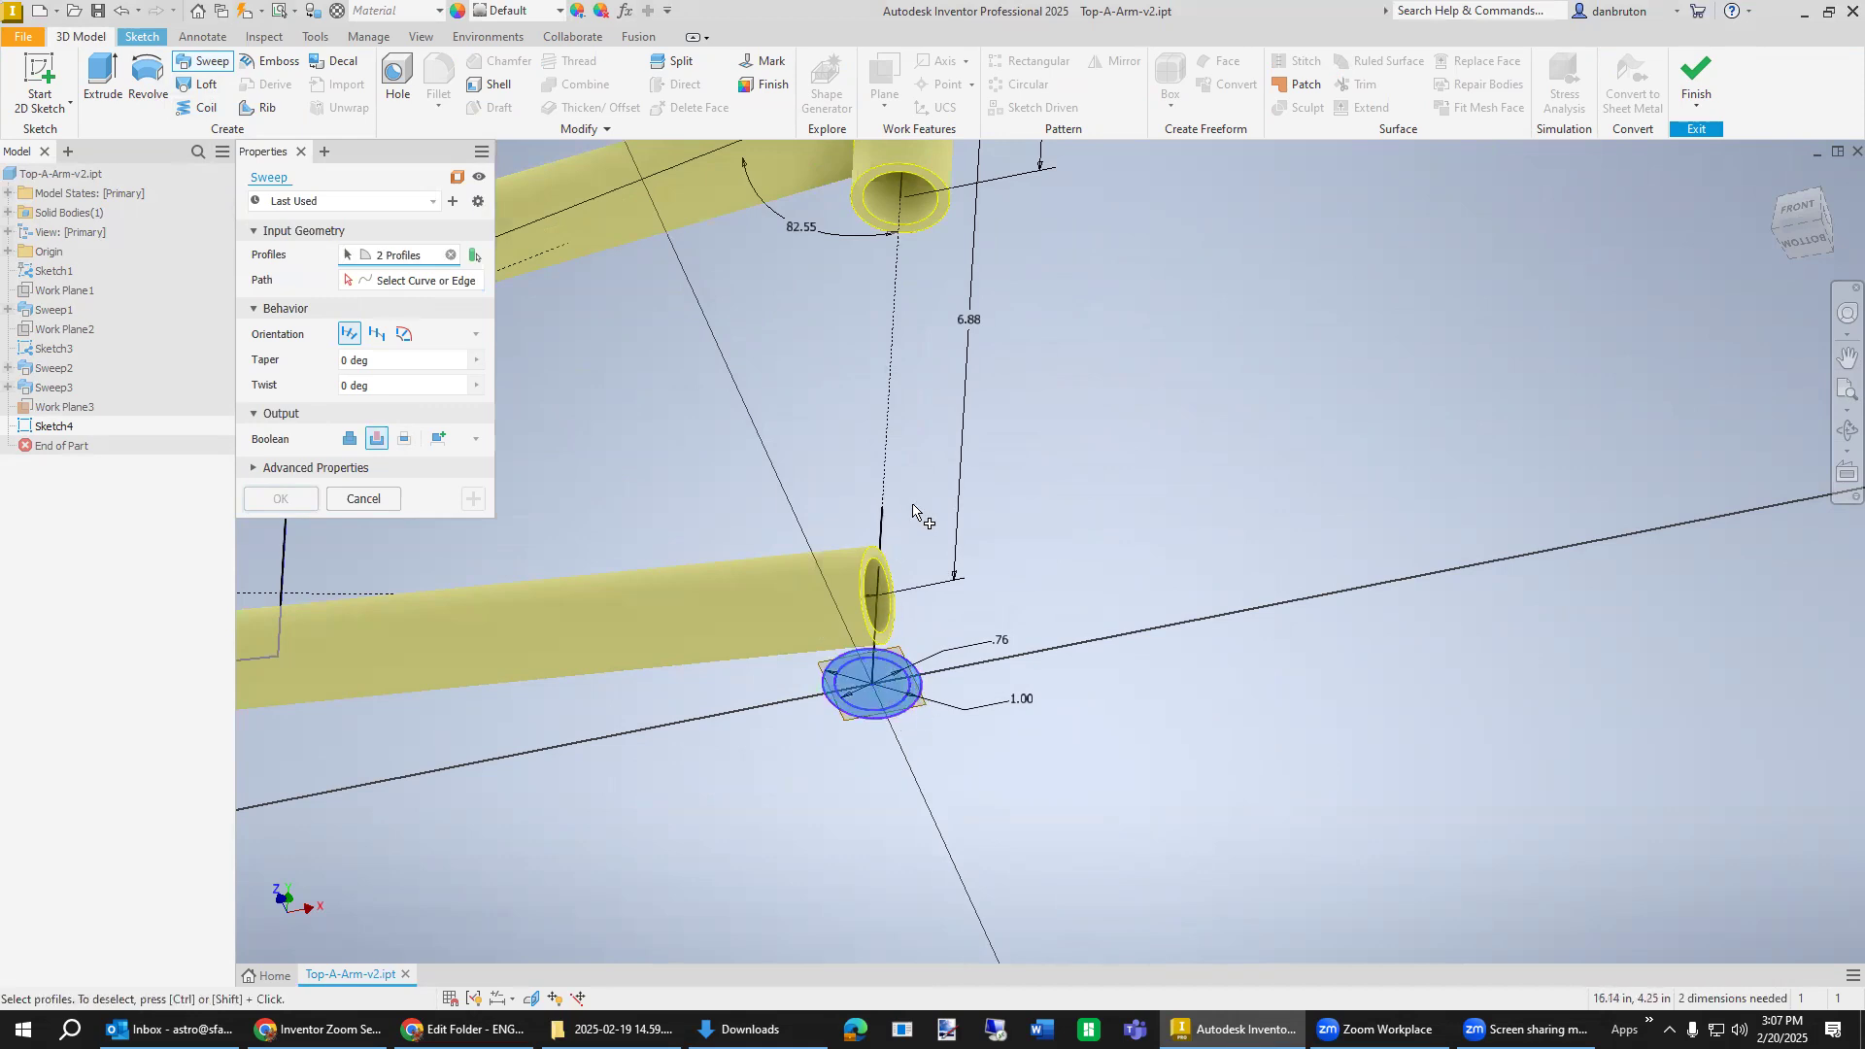
left_click(384, 283)
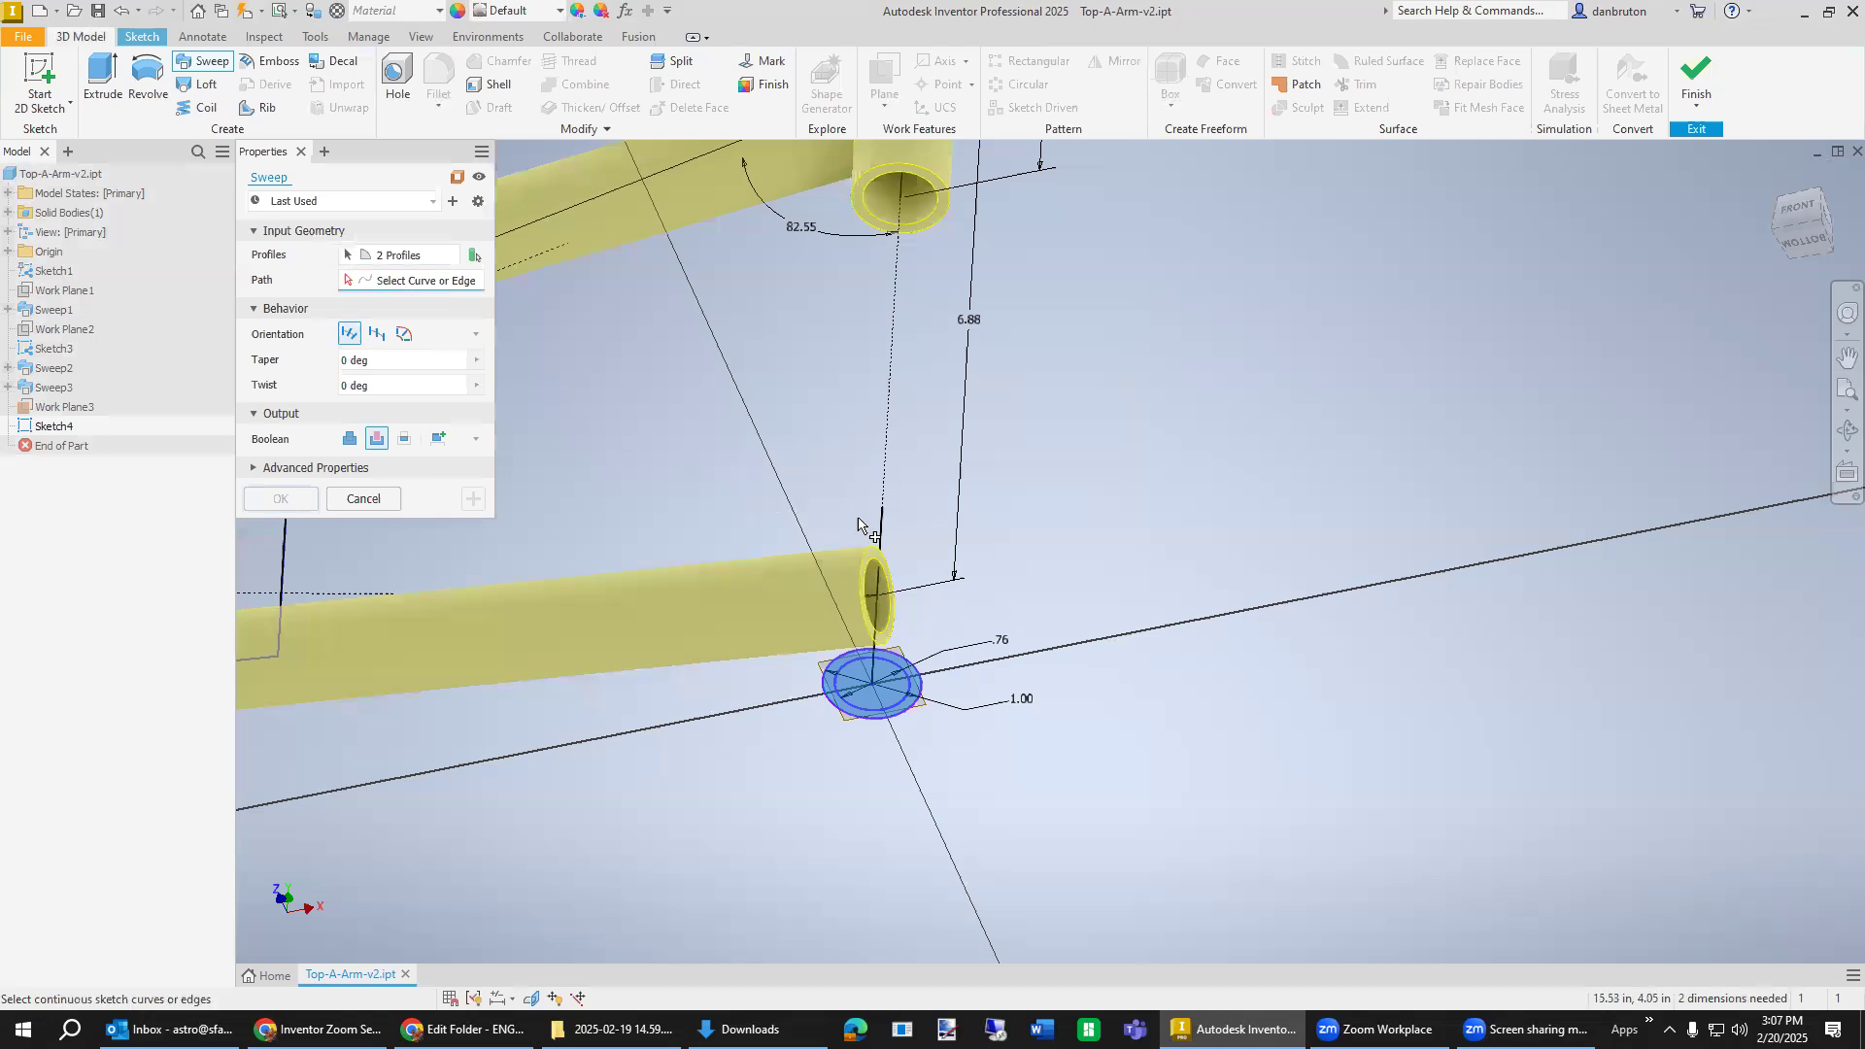
left_click(883, 533)
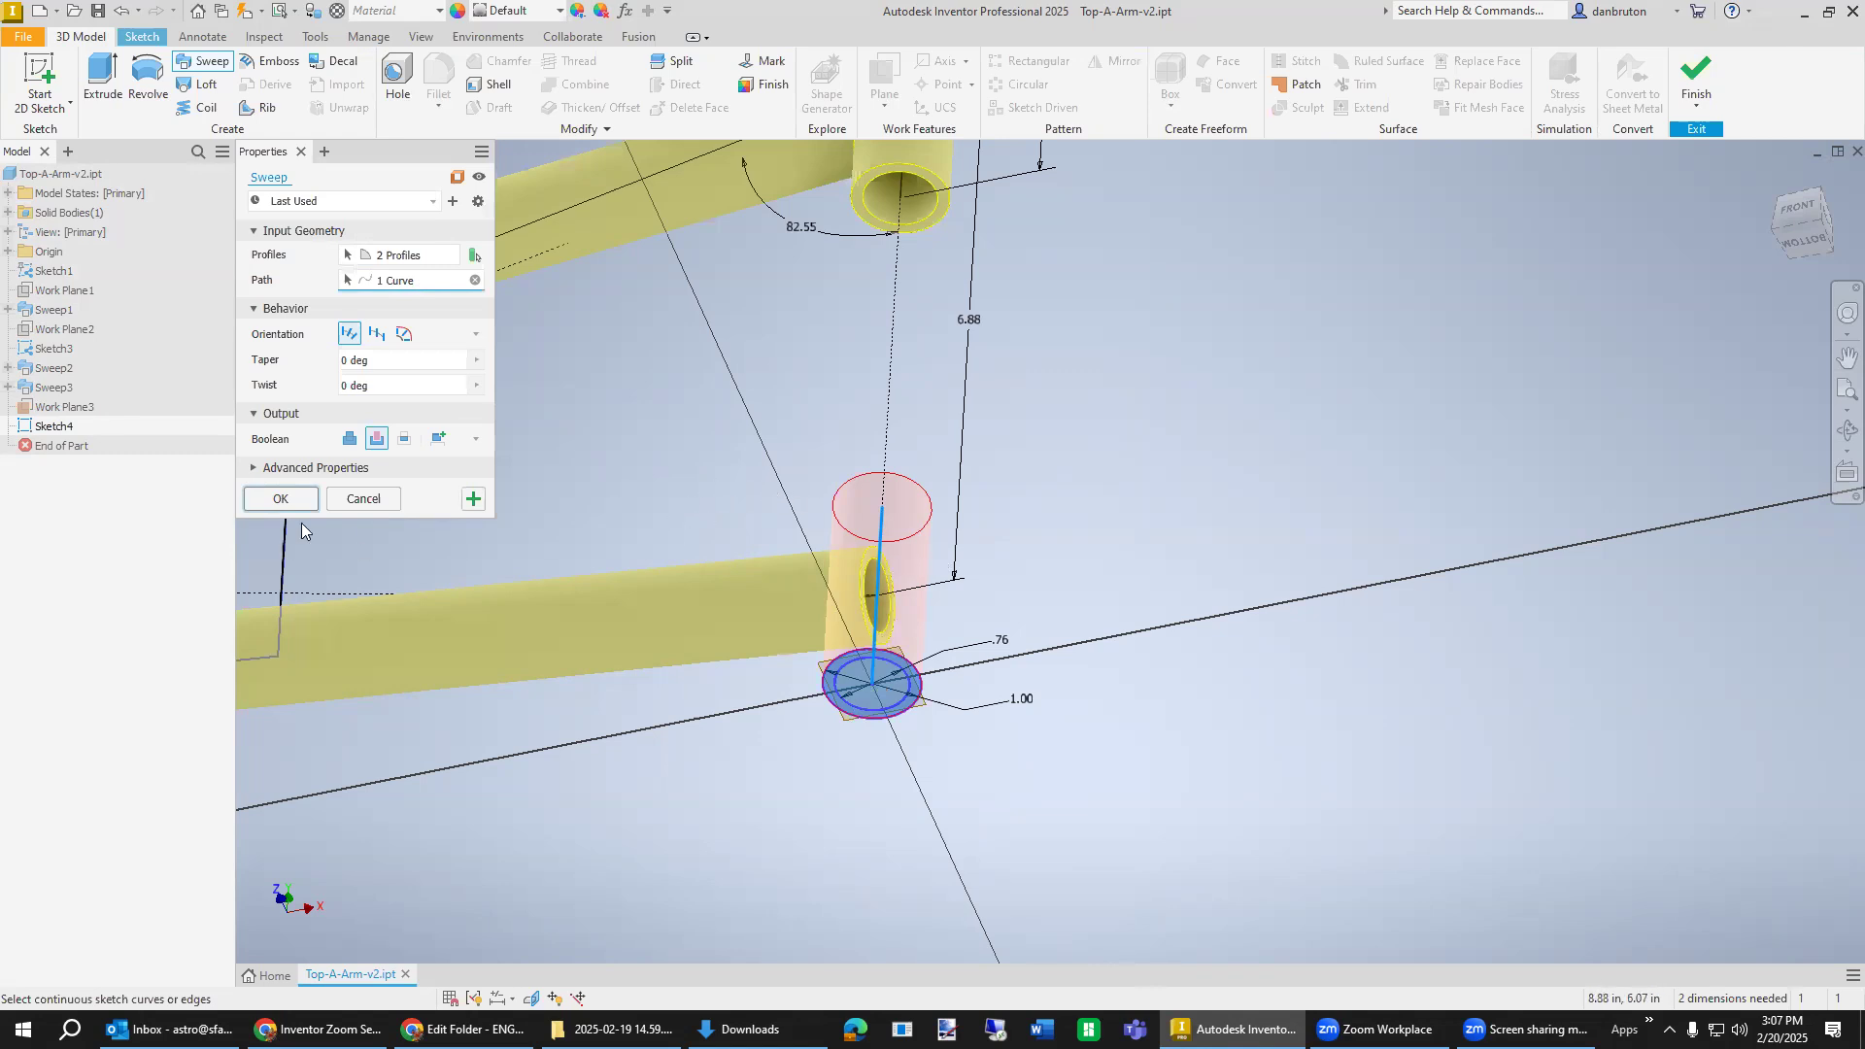
left_click(472, 499)
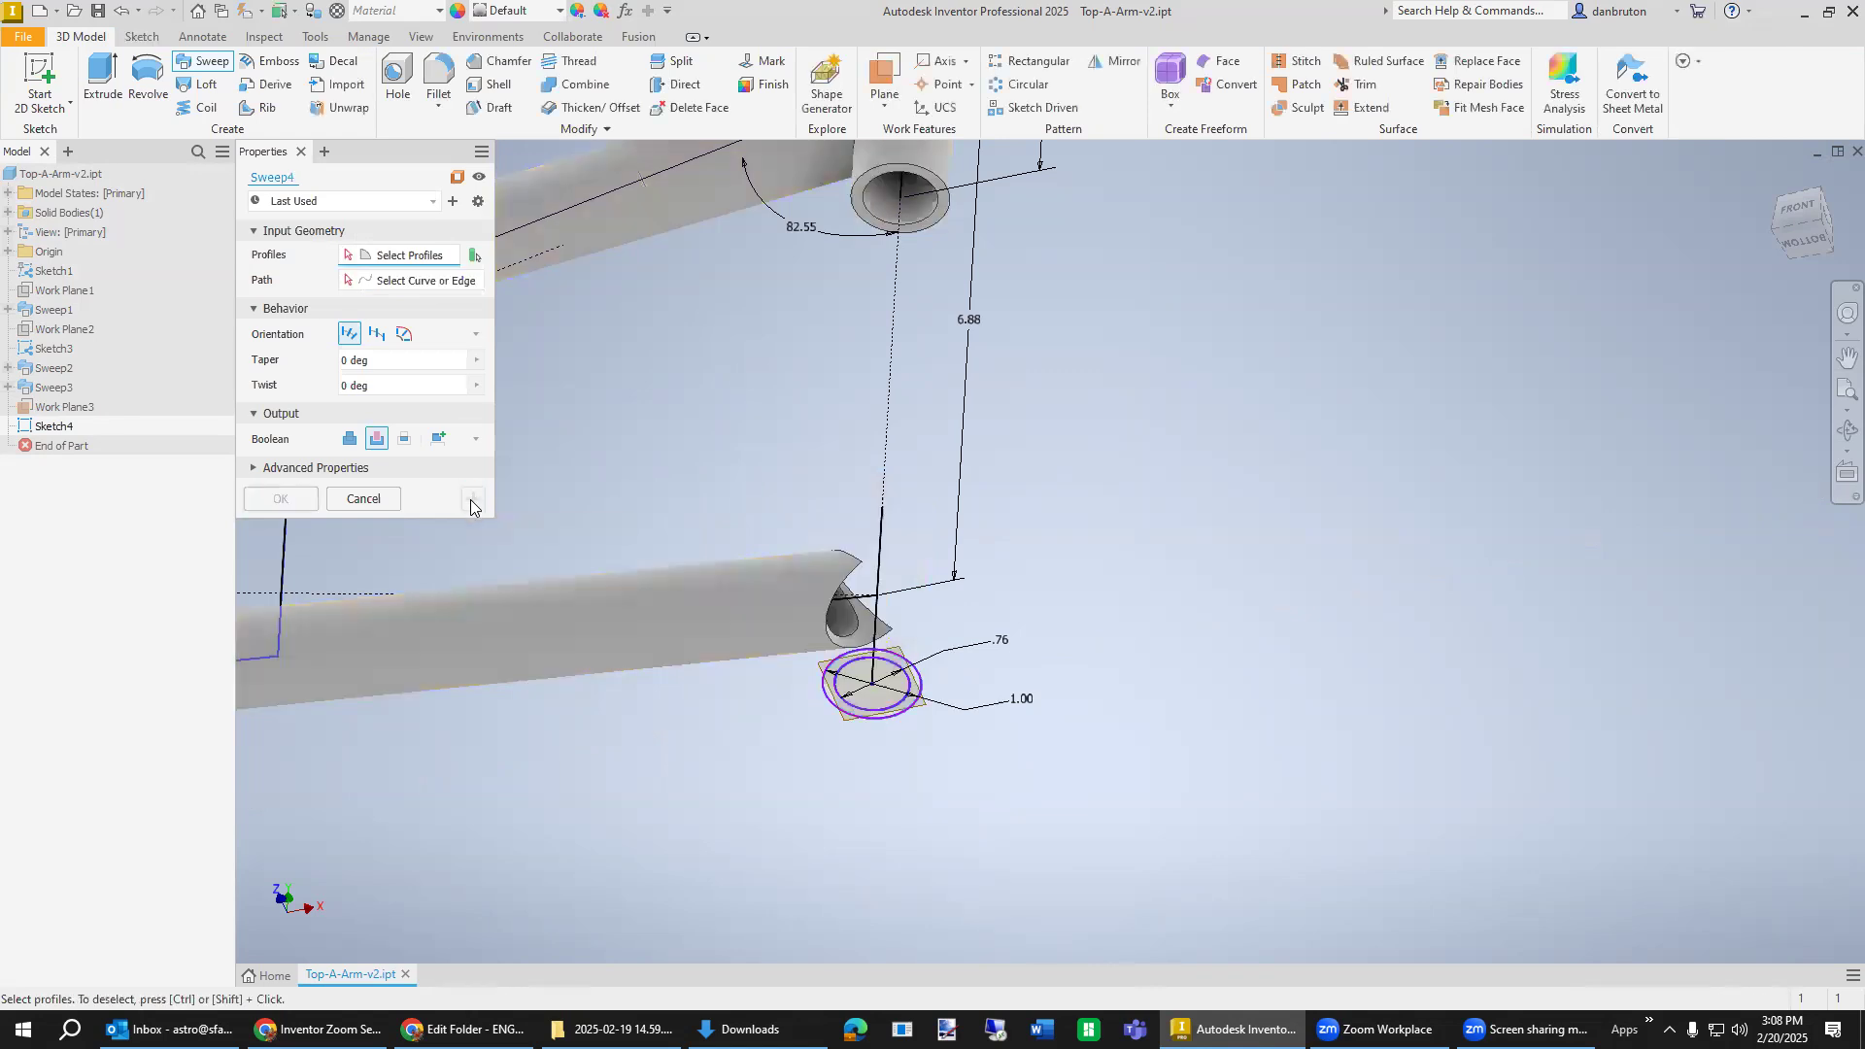
Sweep only the ring between the 1.00 and 0.76 circles along the short line, joining it to the lower leg as a hollow cross tube.
left_click(349, 439)
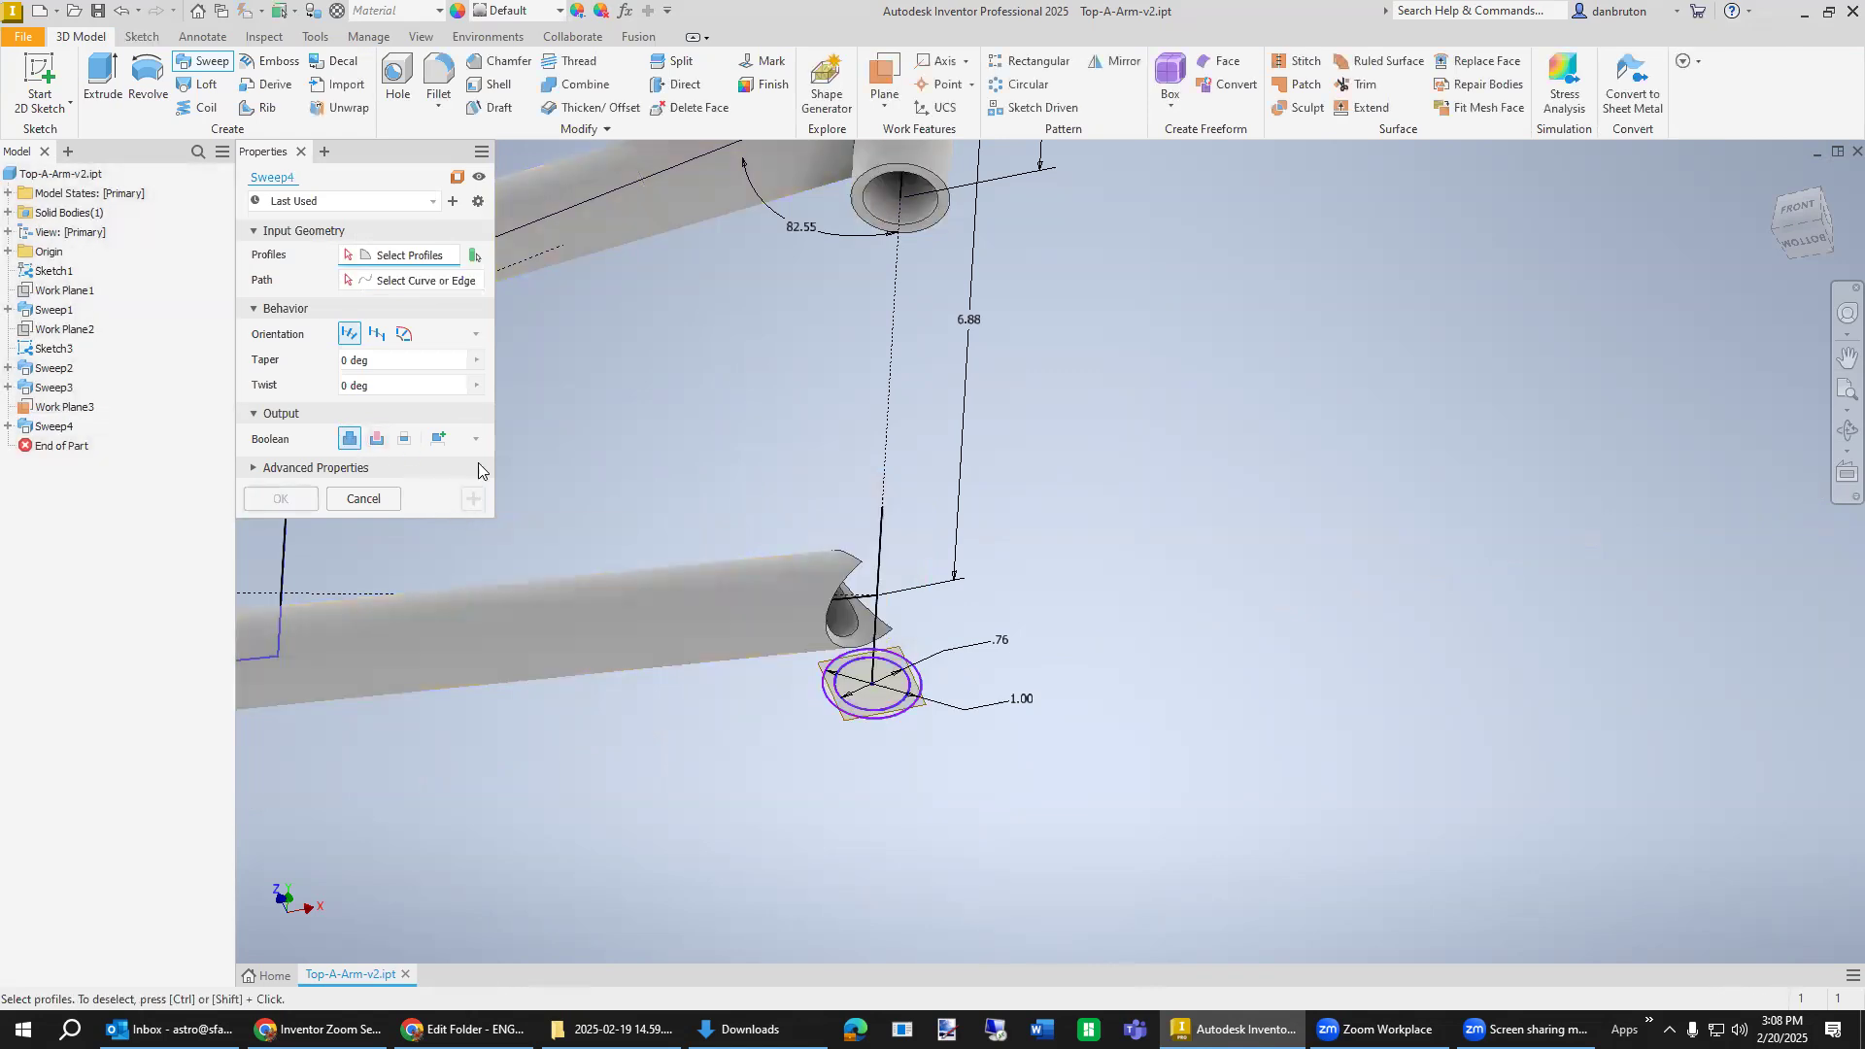
scroll(1062, 686, "down", 4)
scroll(770, 666, "up", 5)
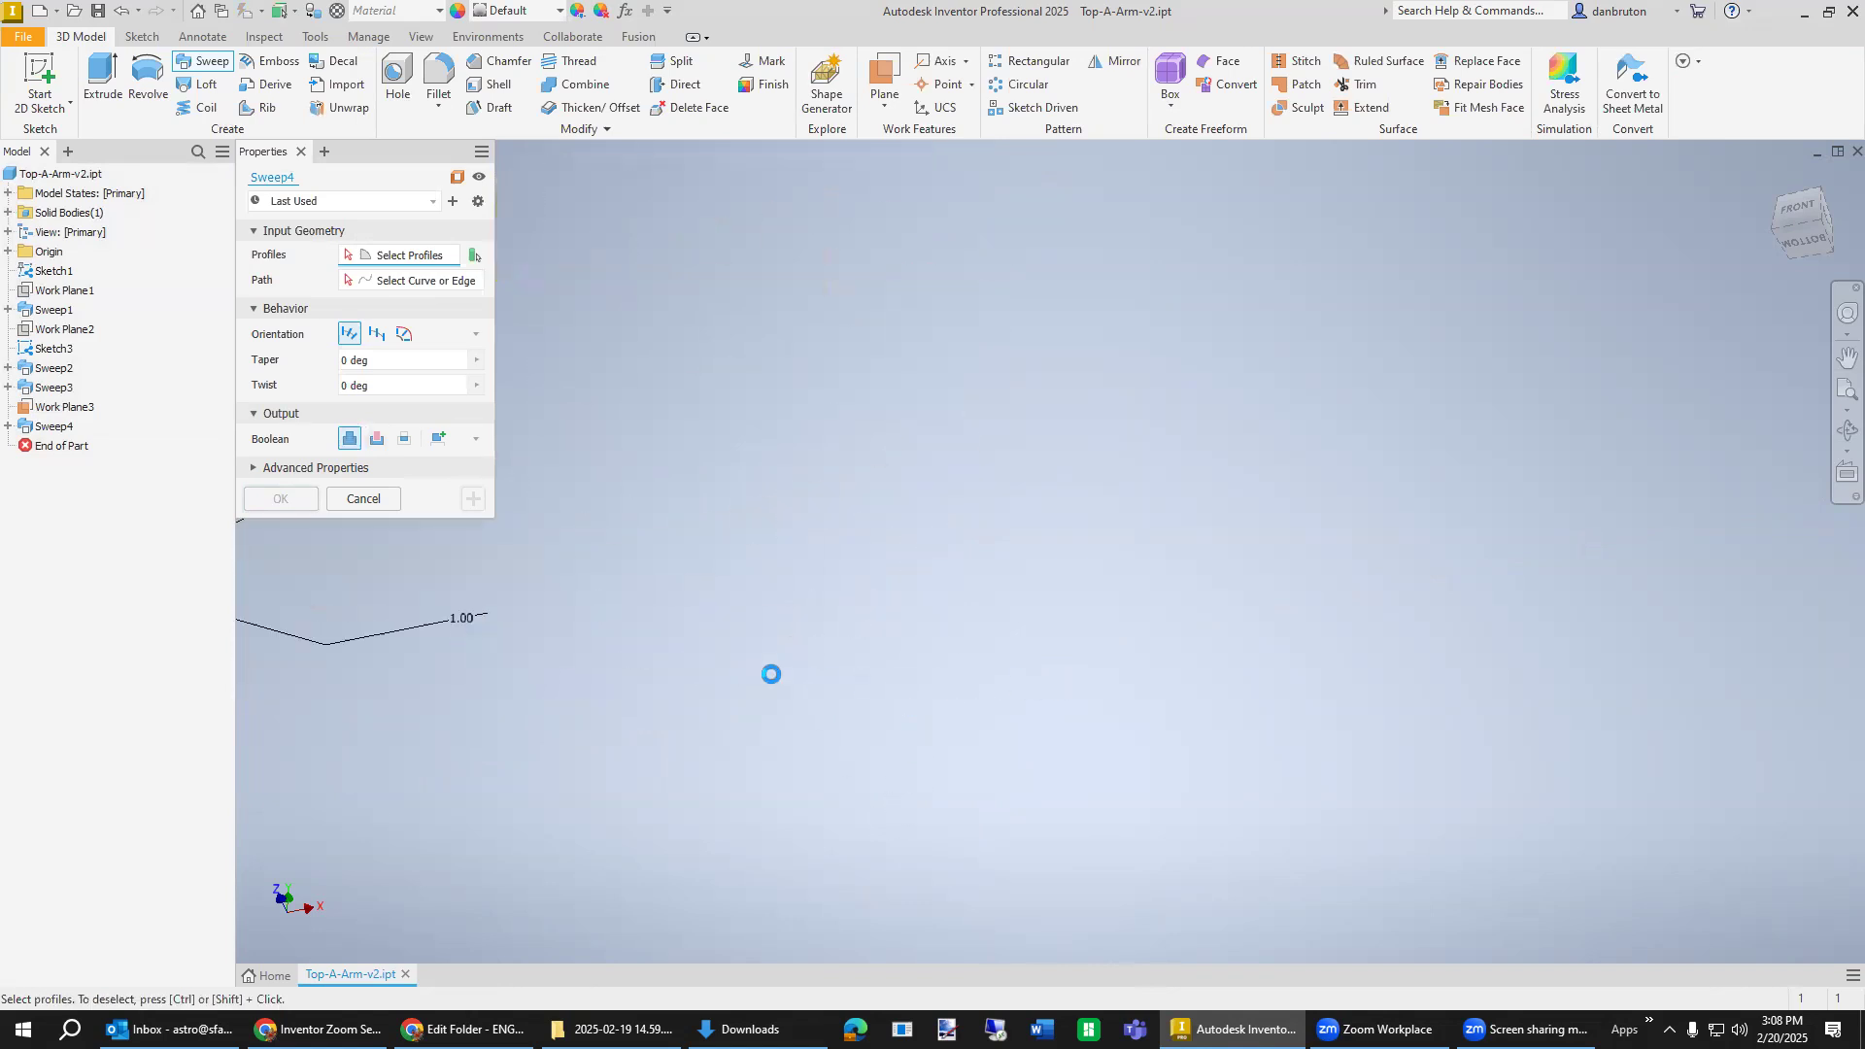
middle_click_drag(517, 660, 879, 725)
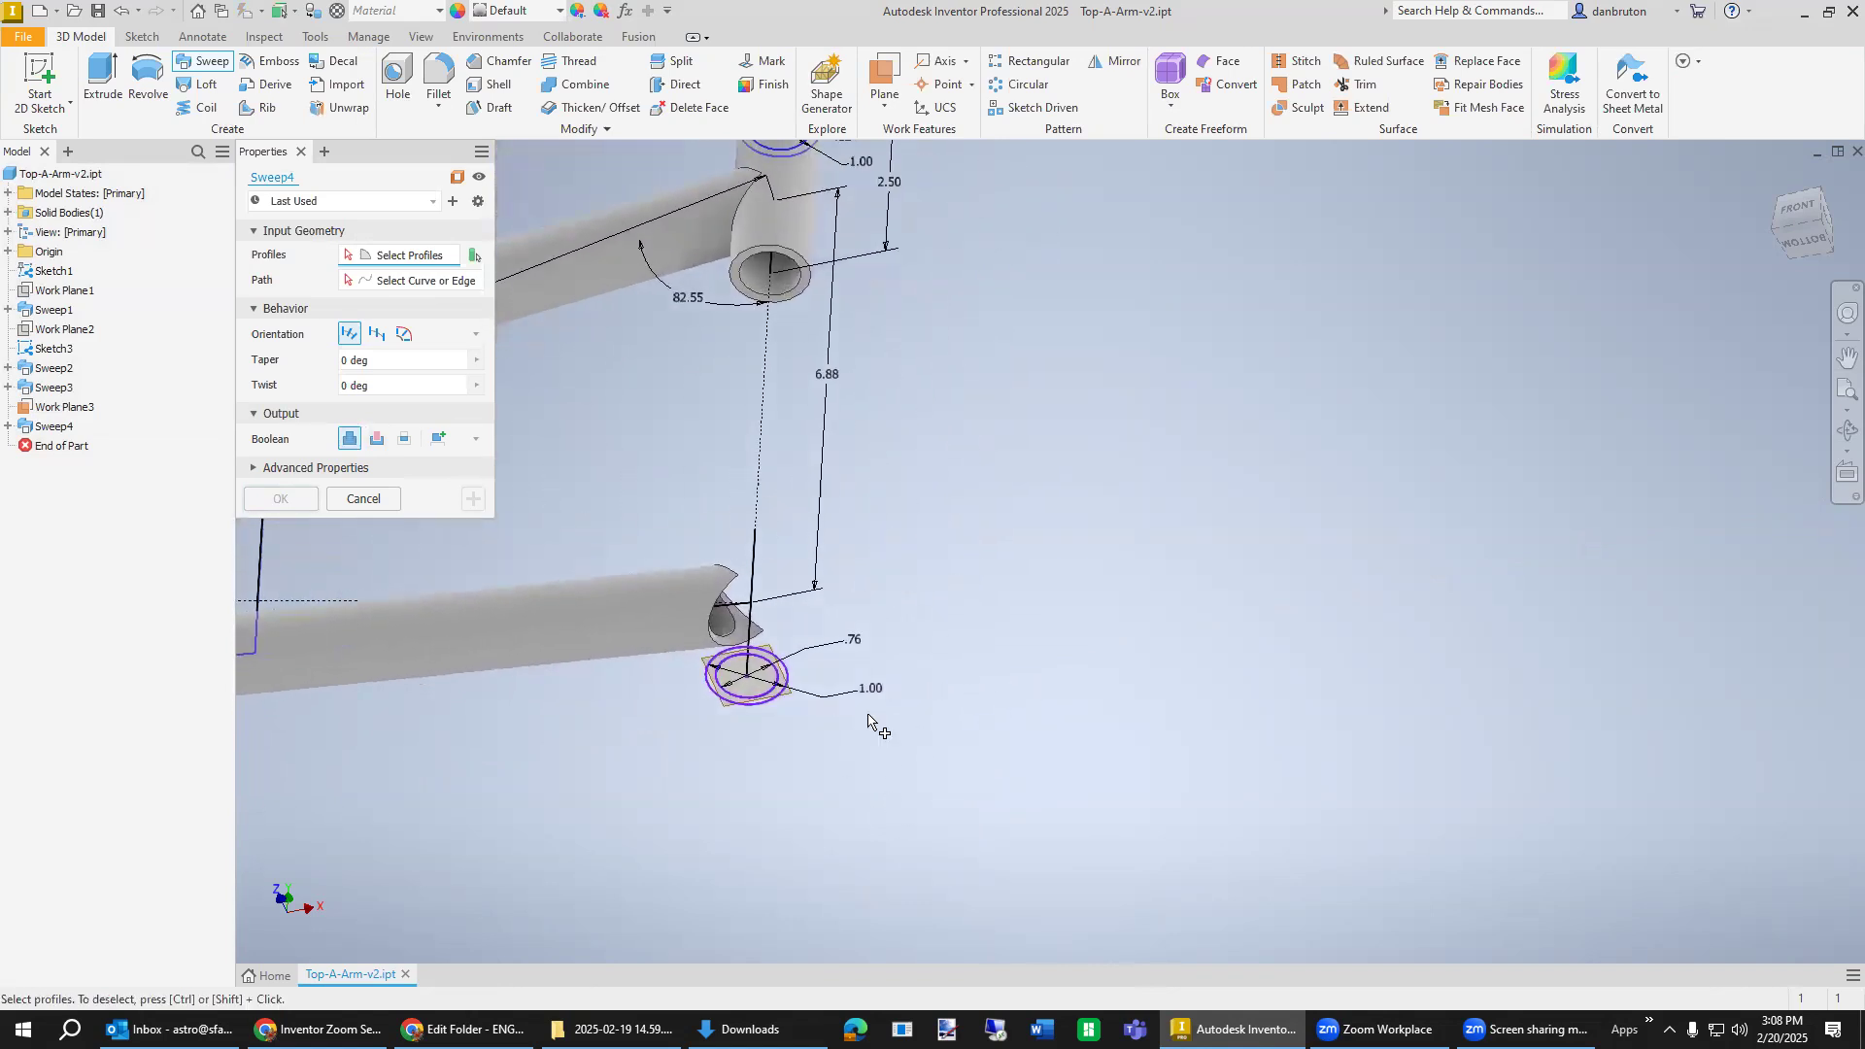
scroll(762, 723, "down", 4)
scroll(758, 720, "up", 5)
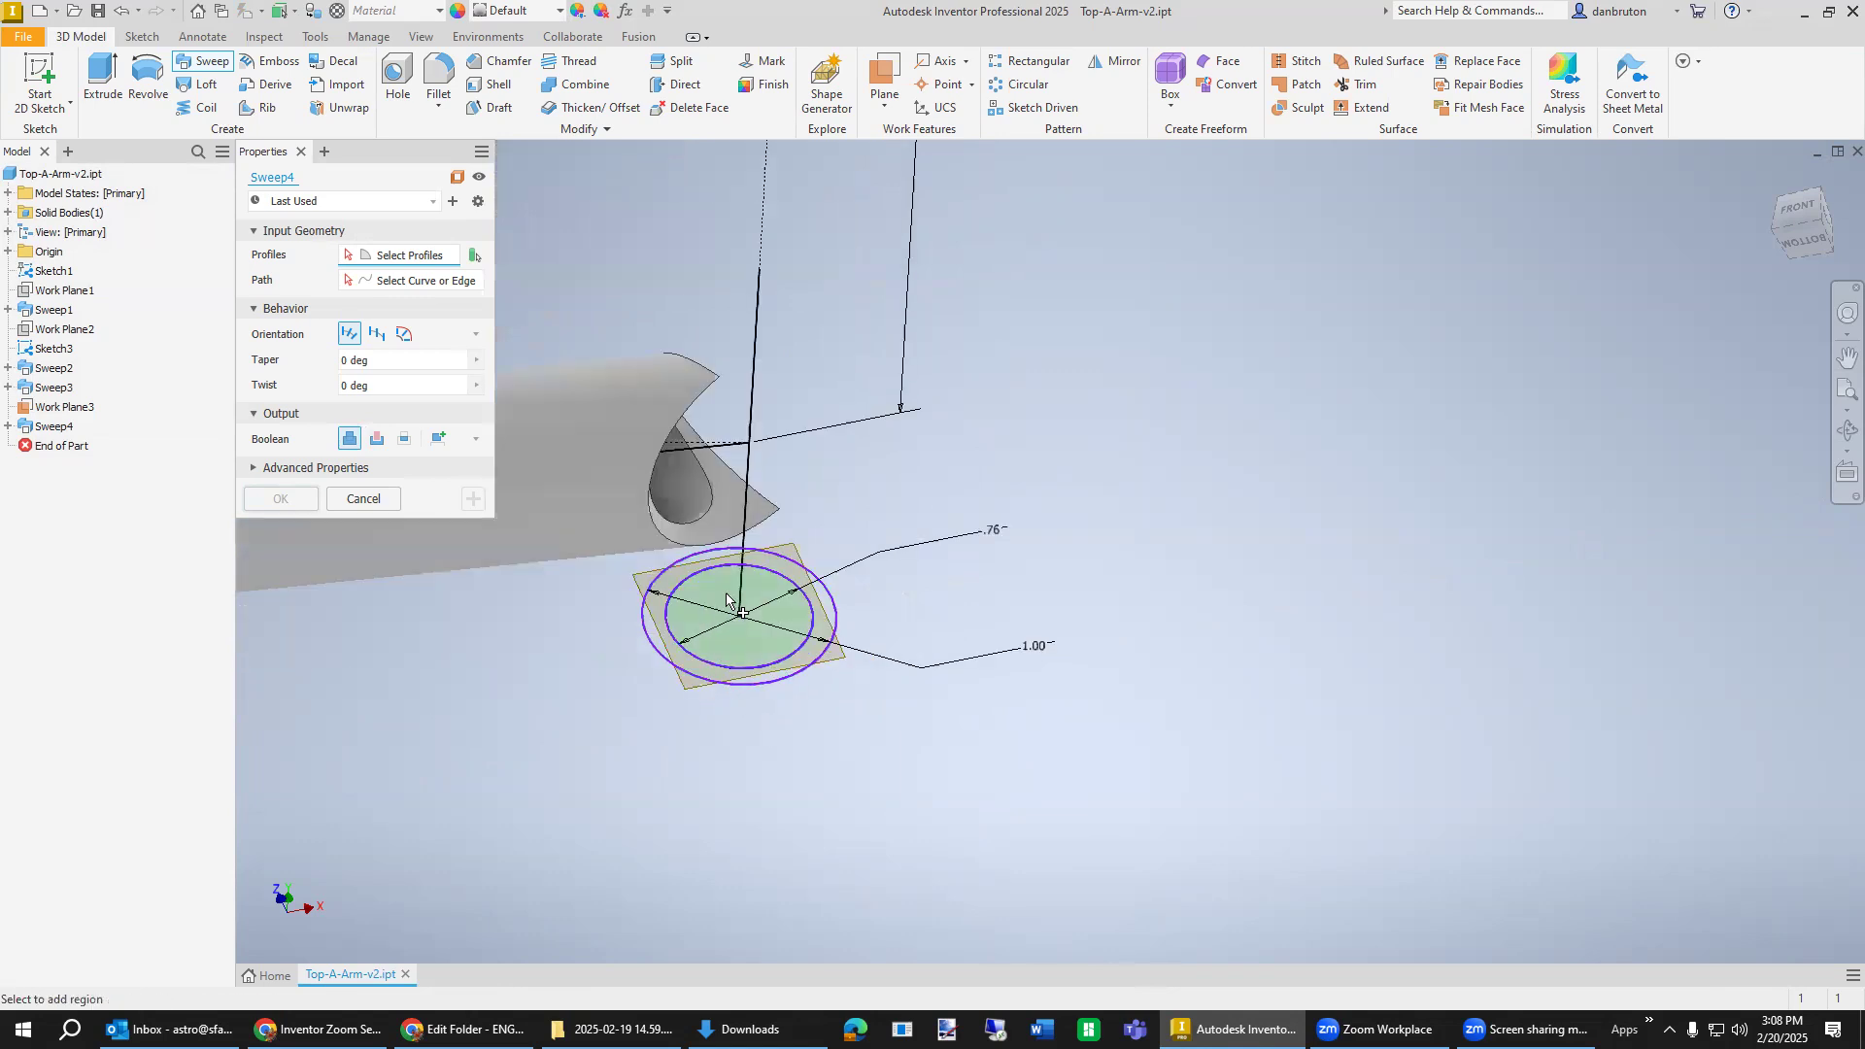
left_click(776, 563)
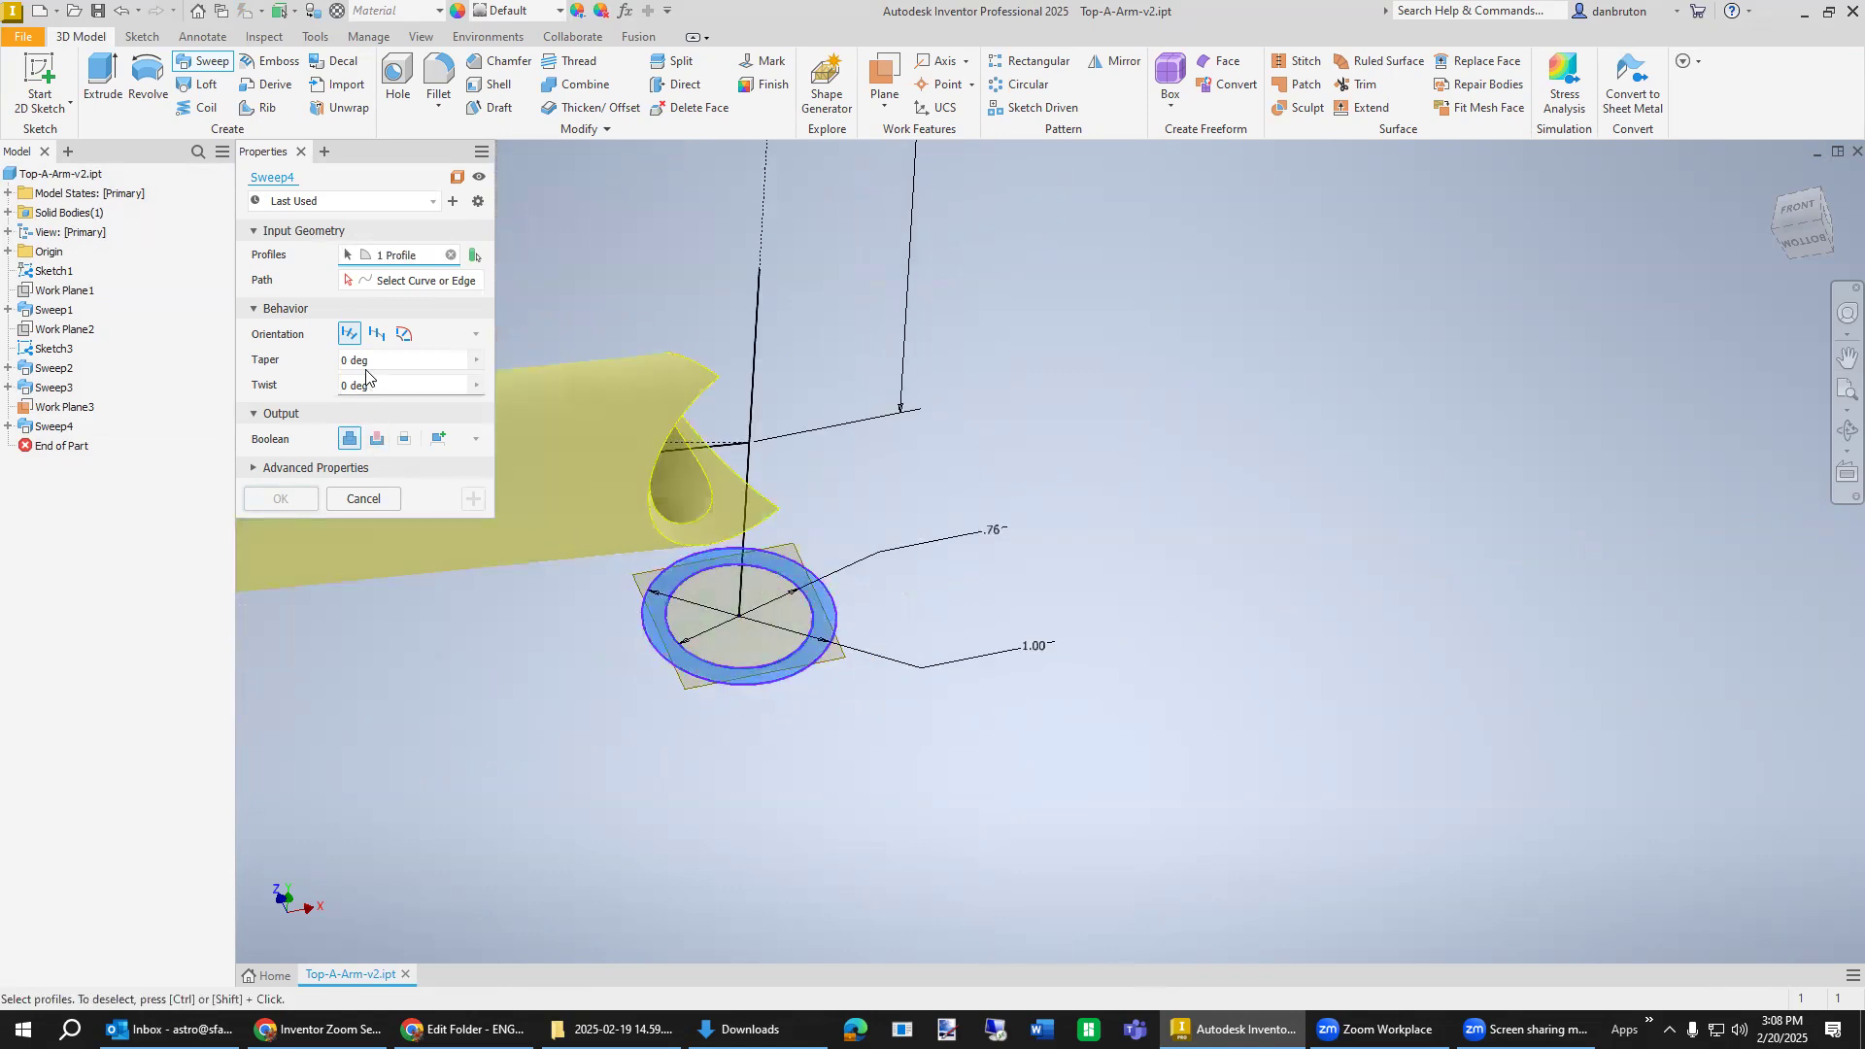
left_click(389, 281)
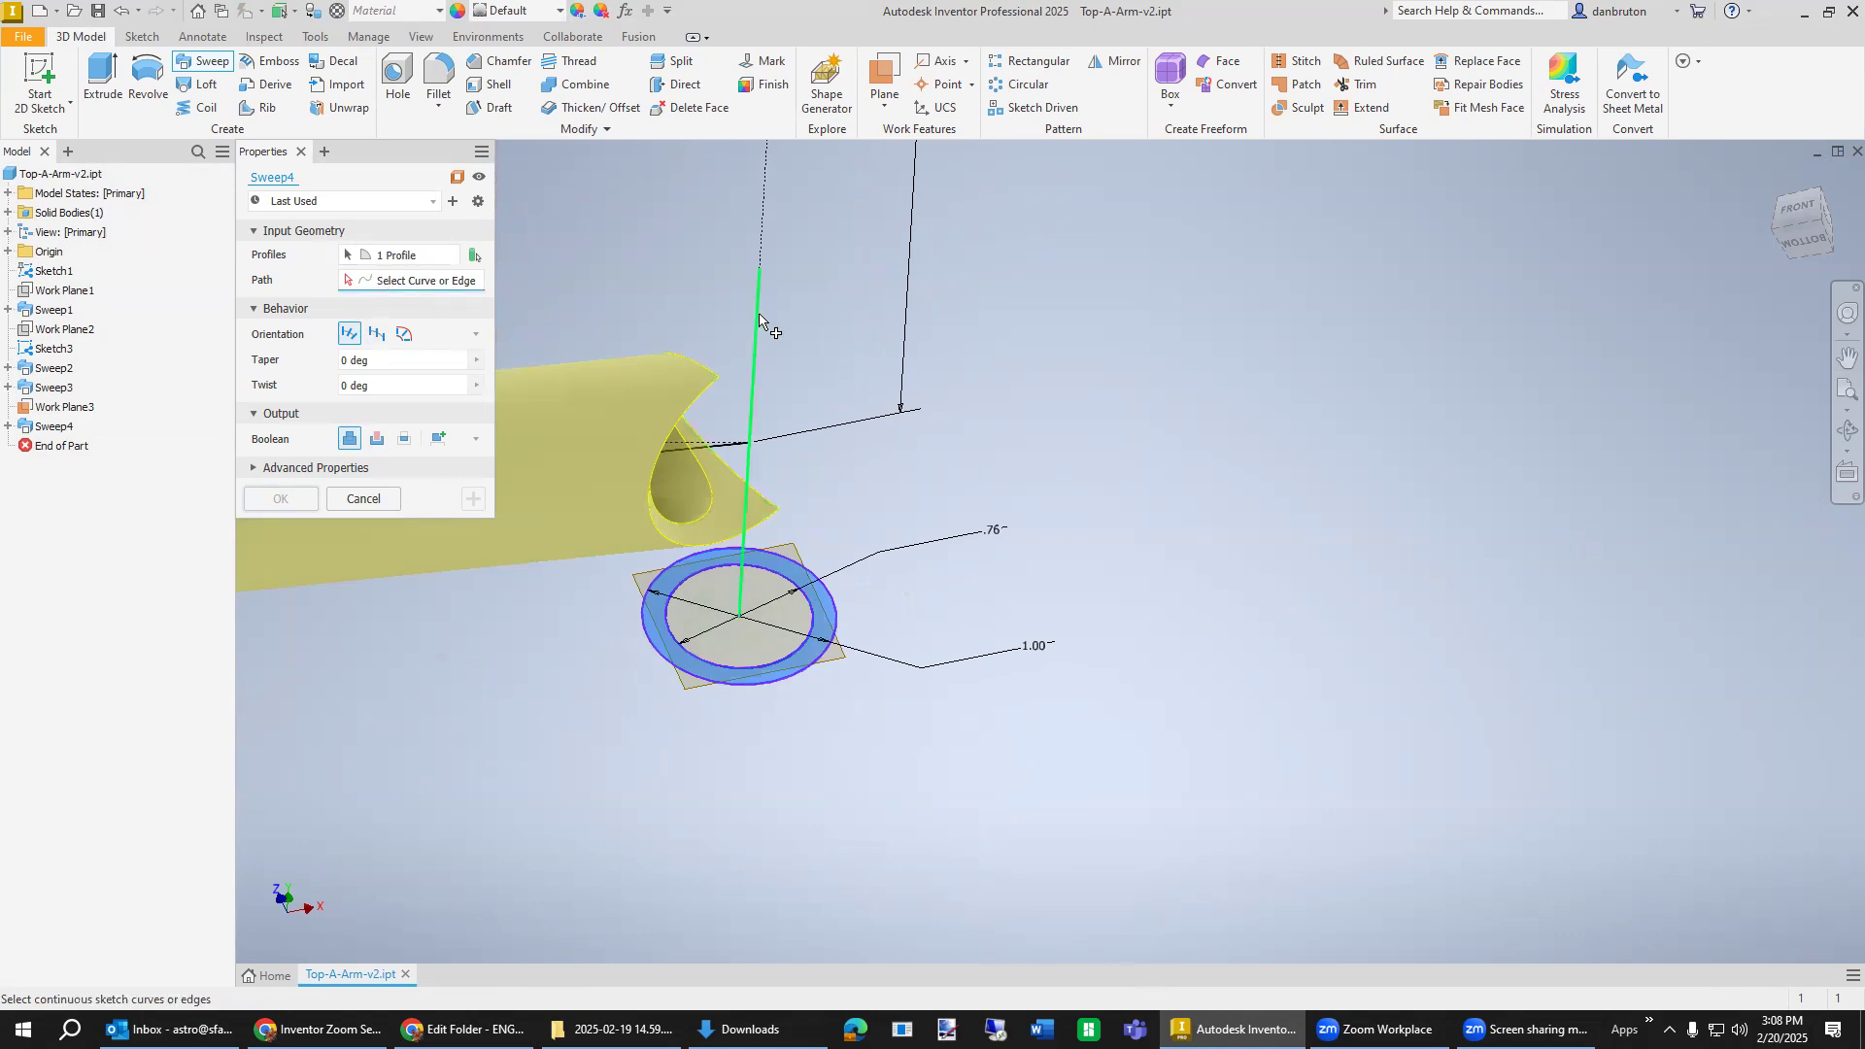
left_click(756, 338)
left_click(288, 506)
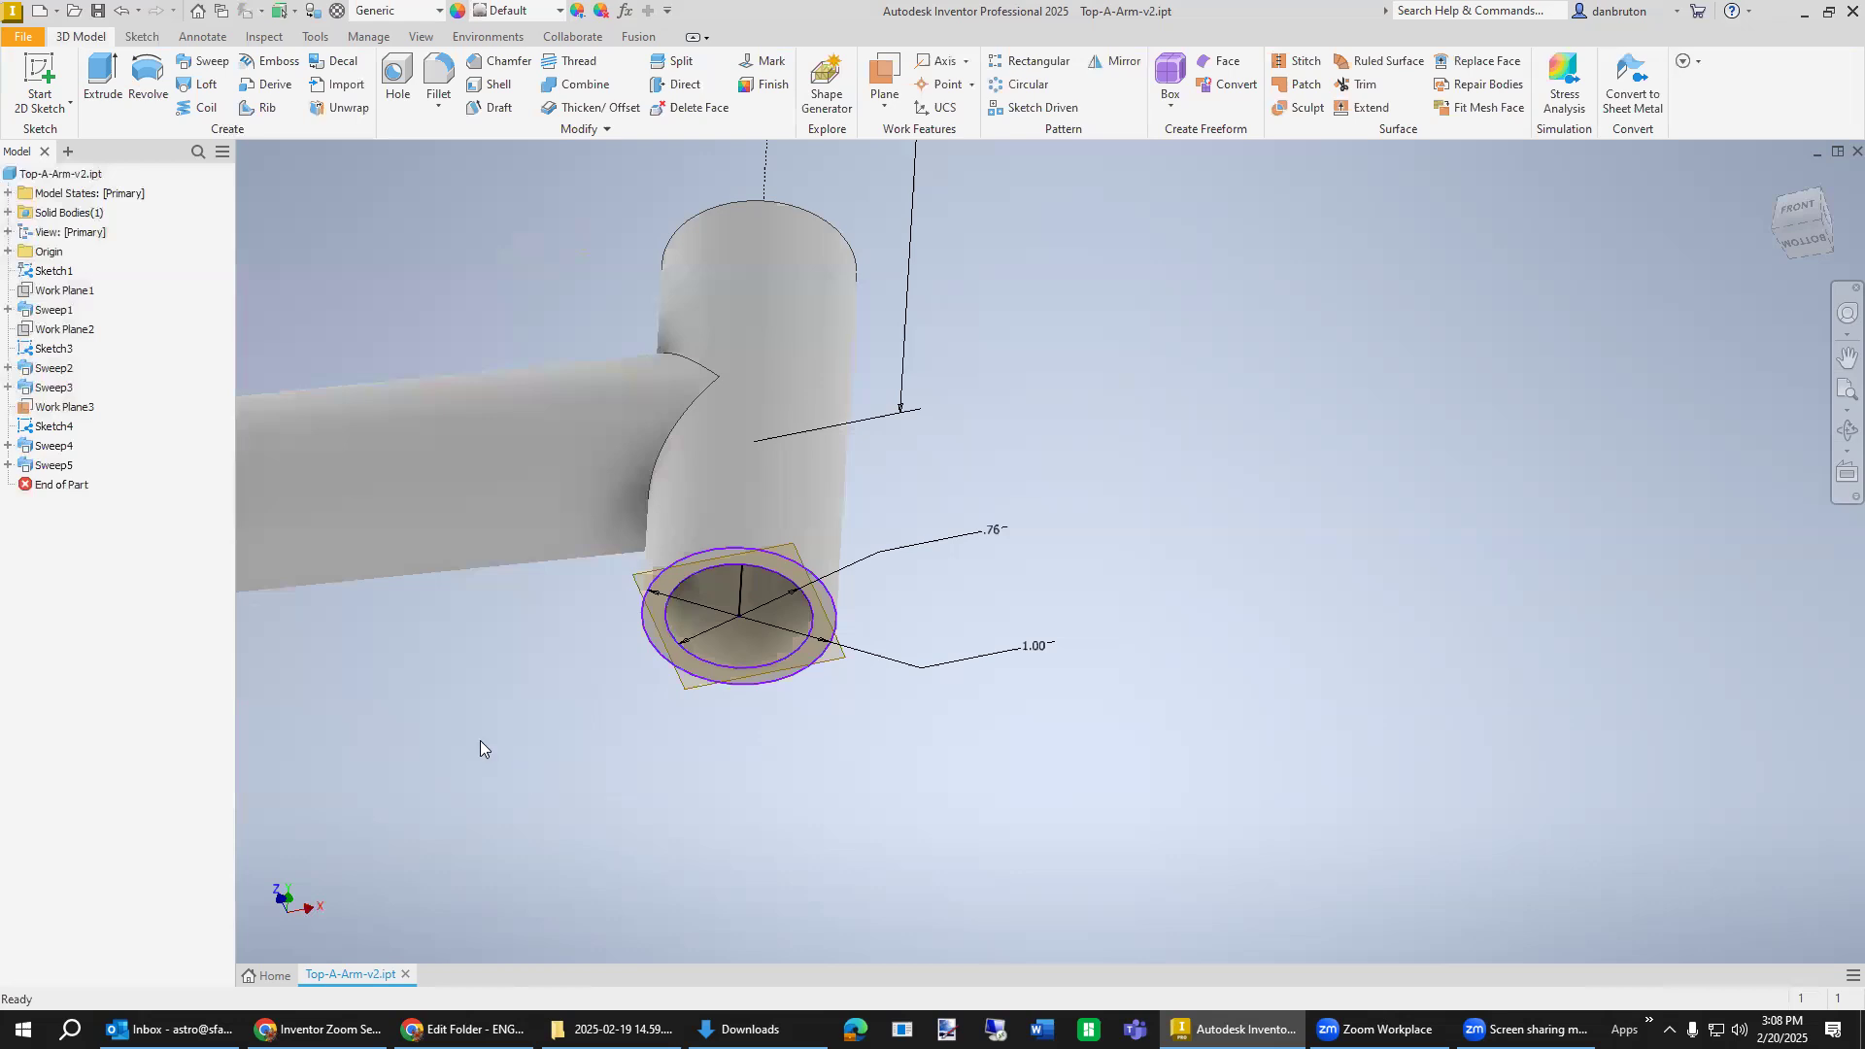
Hide the work plane at the end of the lower leg's cross tube.
right_click(49, 414)
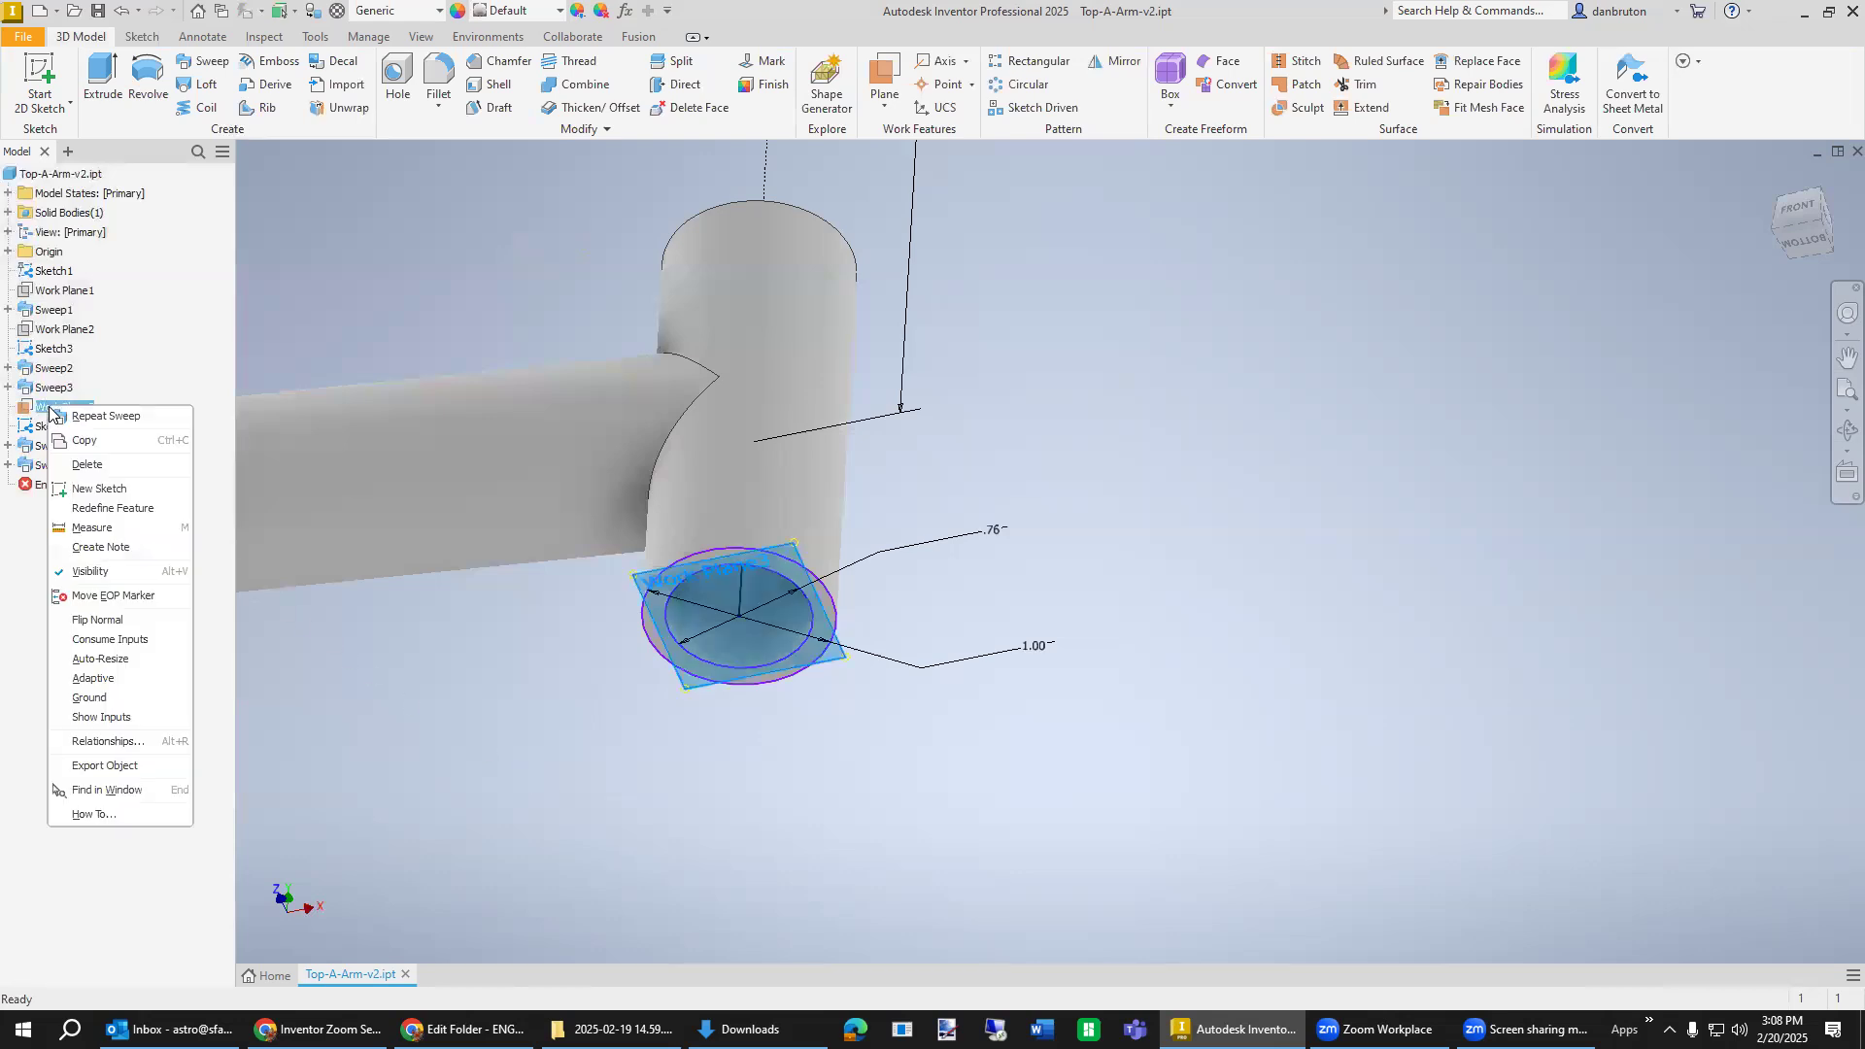
left_click(107, 573)
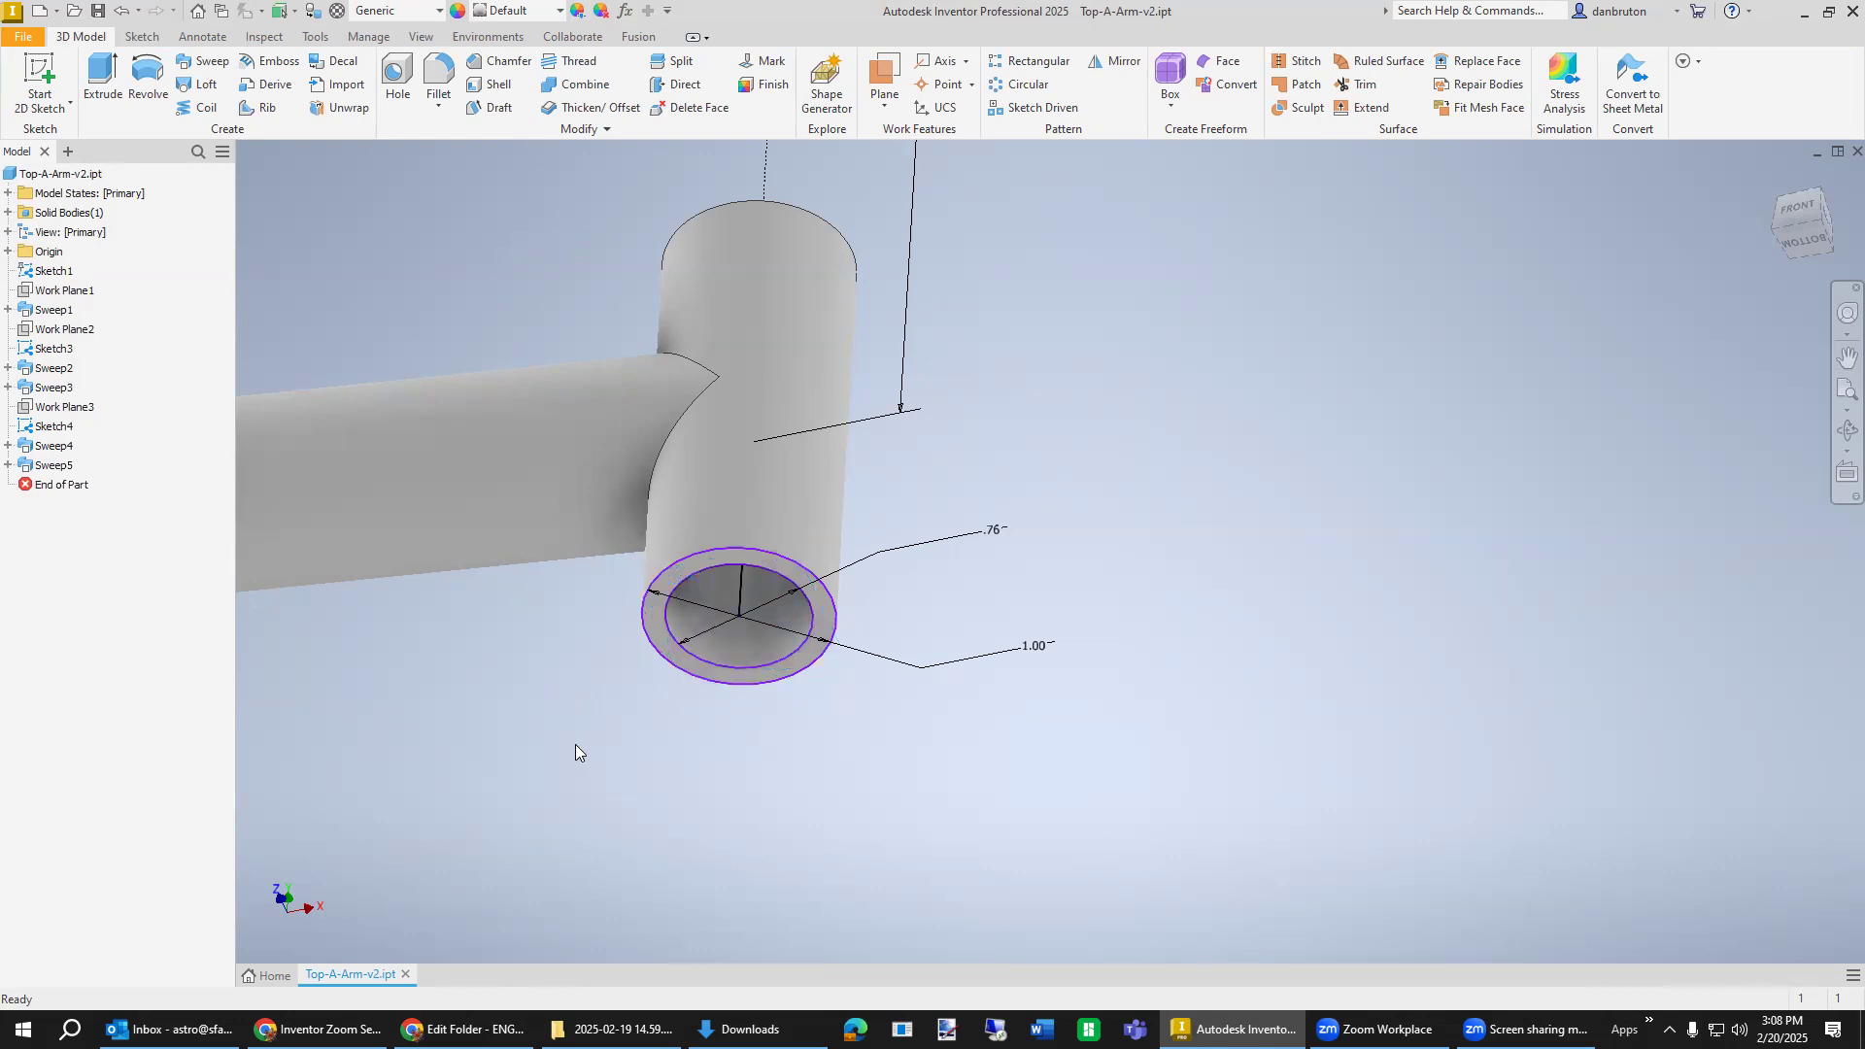
scroll(575, 744, "up", 5)
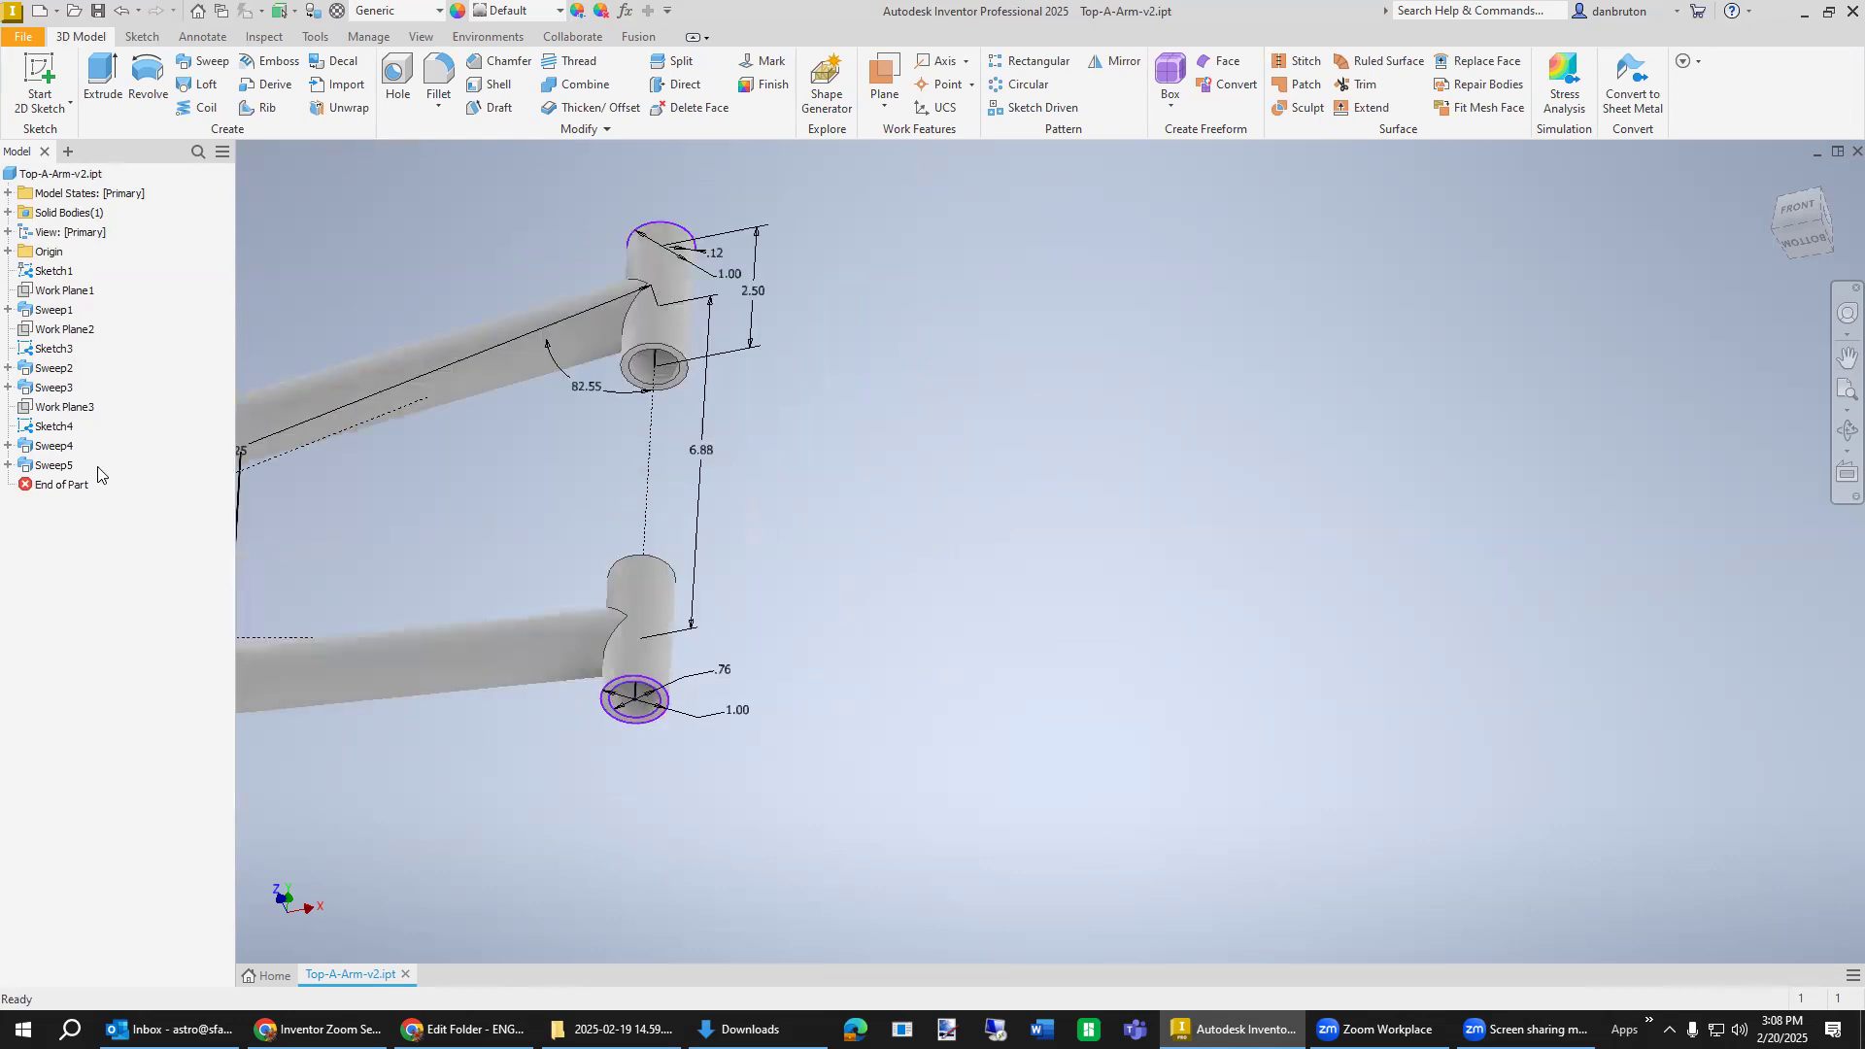
Hide Sketch4 and Sketch3, the circle profile sketches of the two leg-end cross tubes.
left_click(40, 446)
left_click(41, 466)
right_click(41, 470)
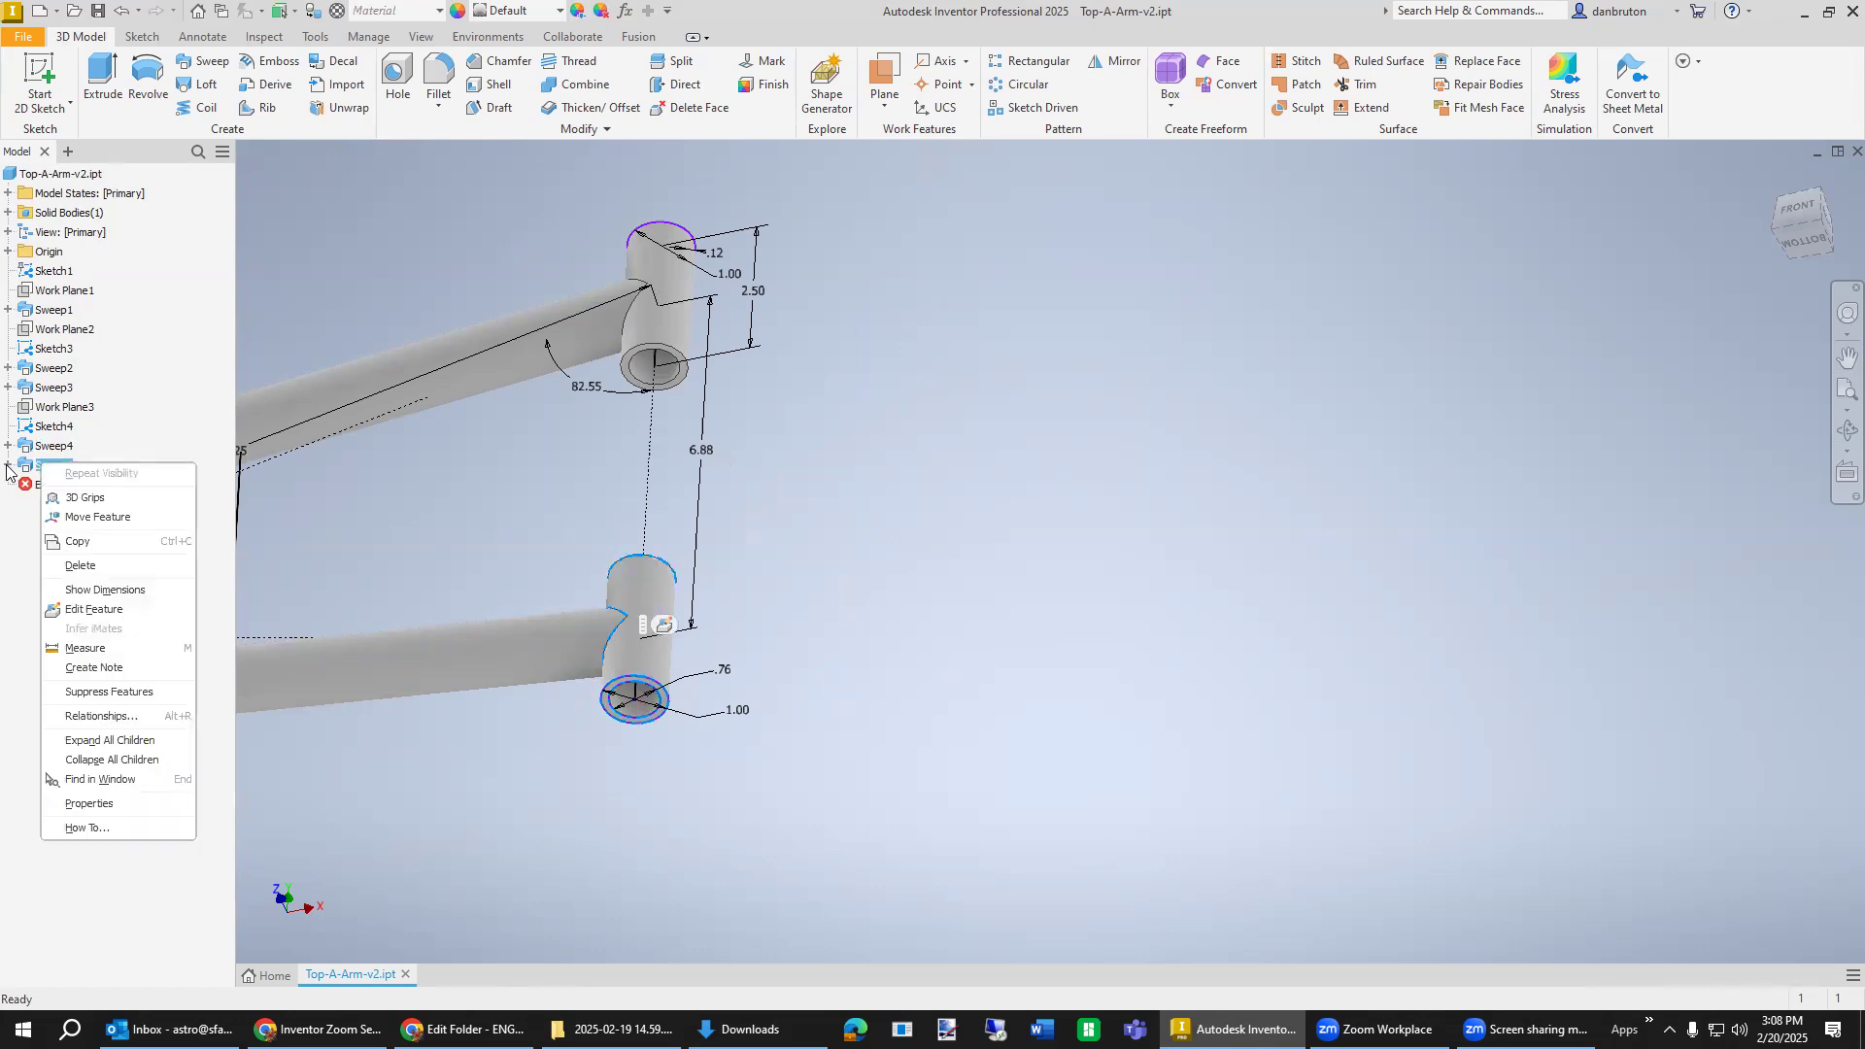
left_click(54, 428)
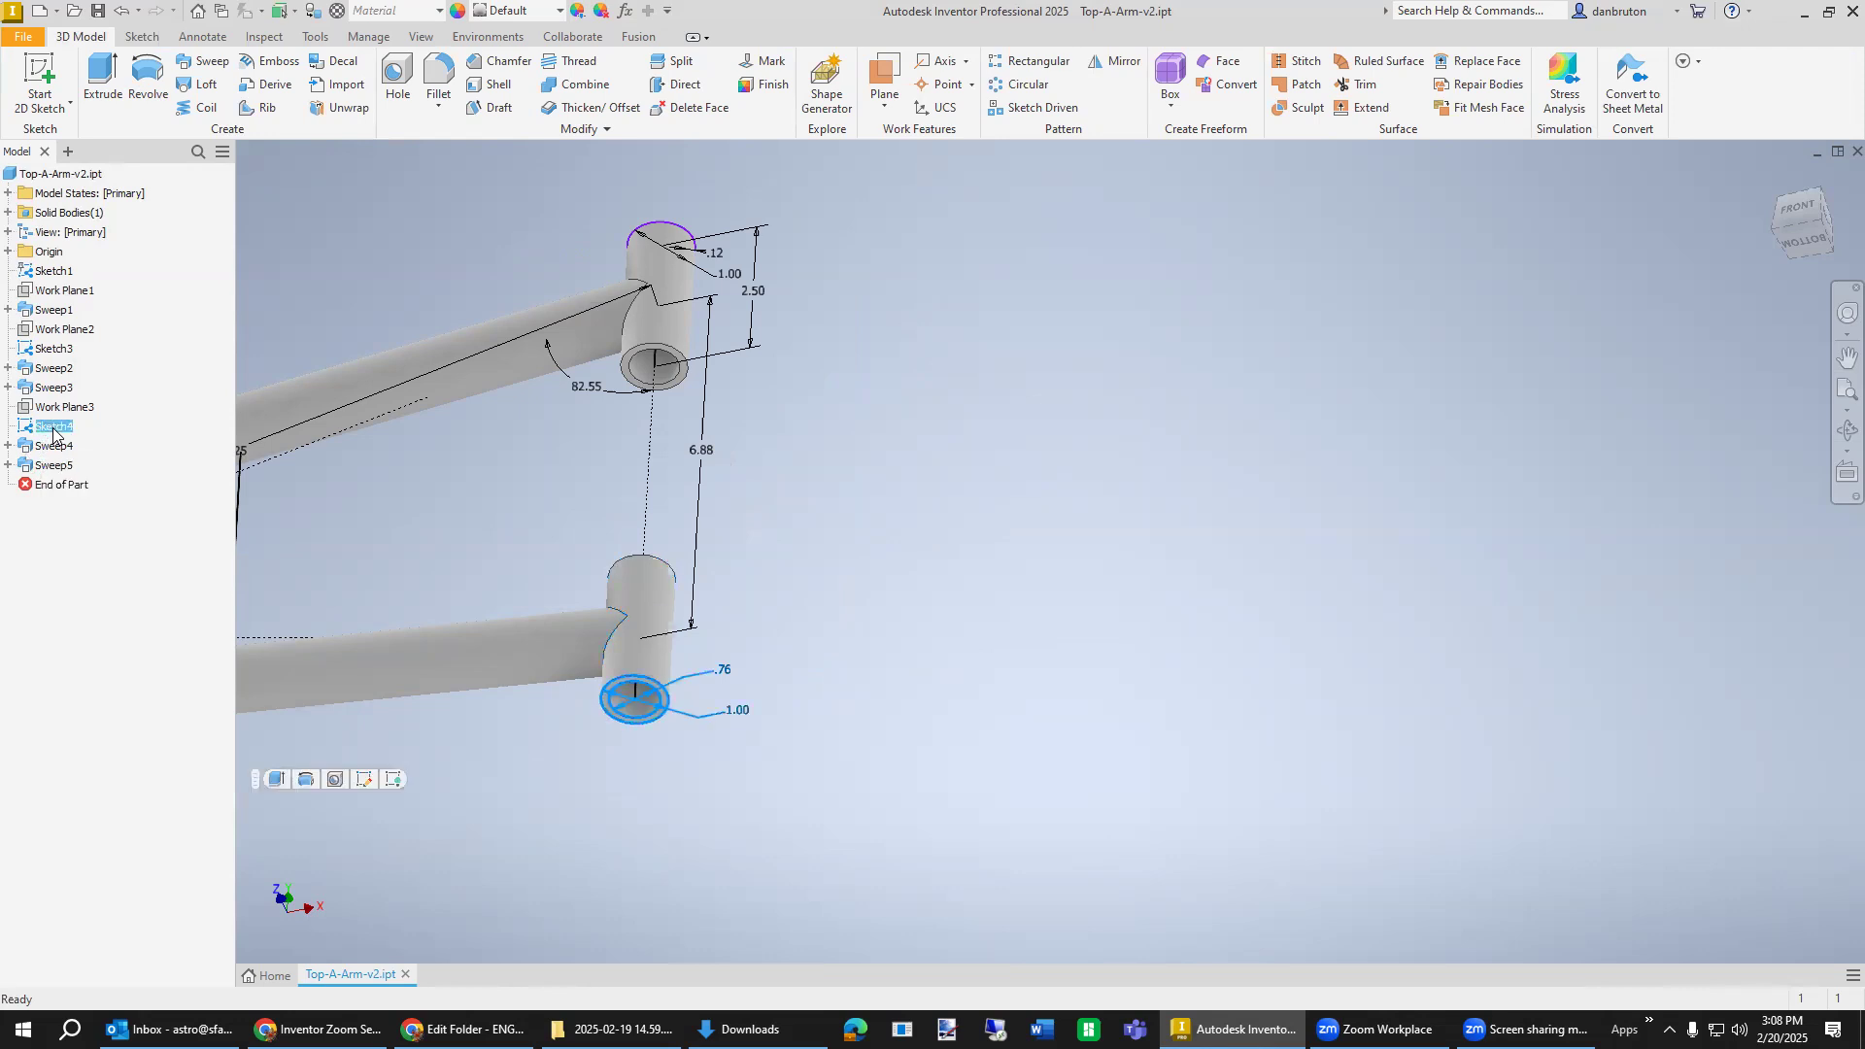
right_click(54, 434)
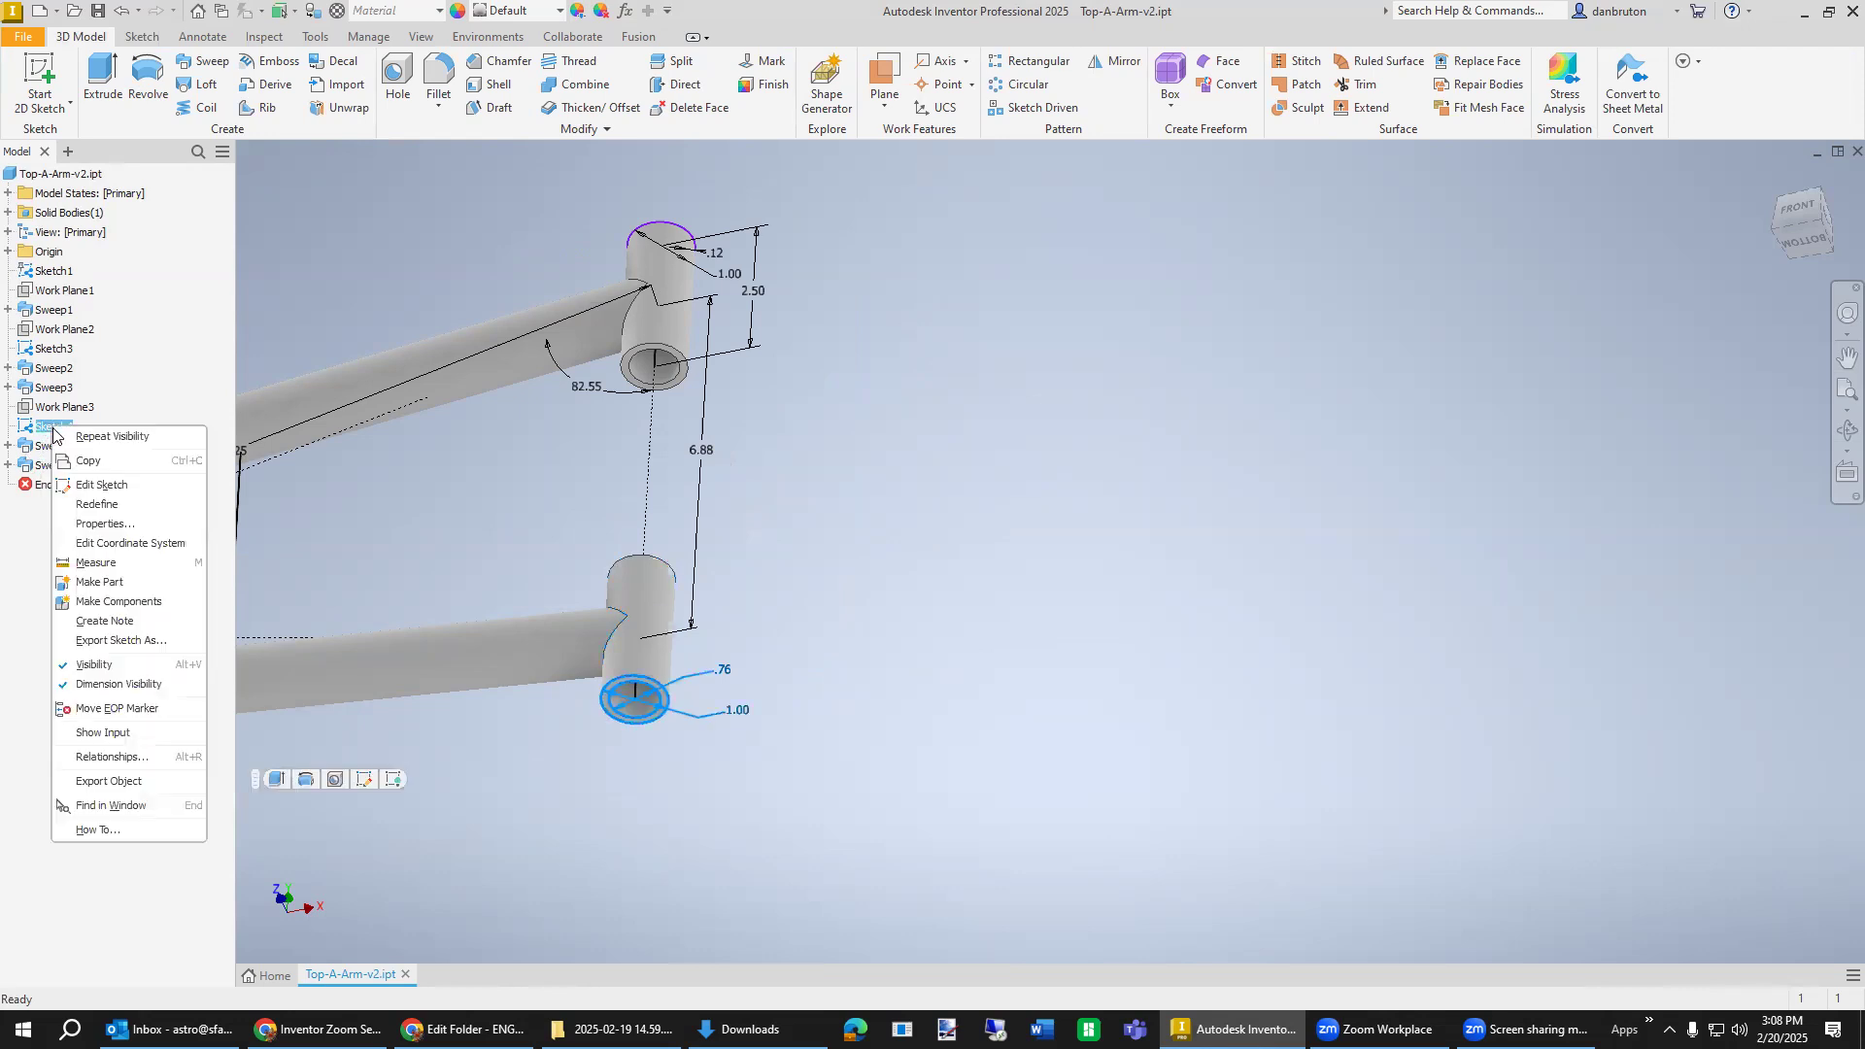
left_click(128, 664)
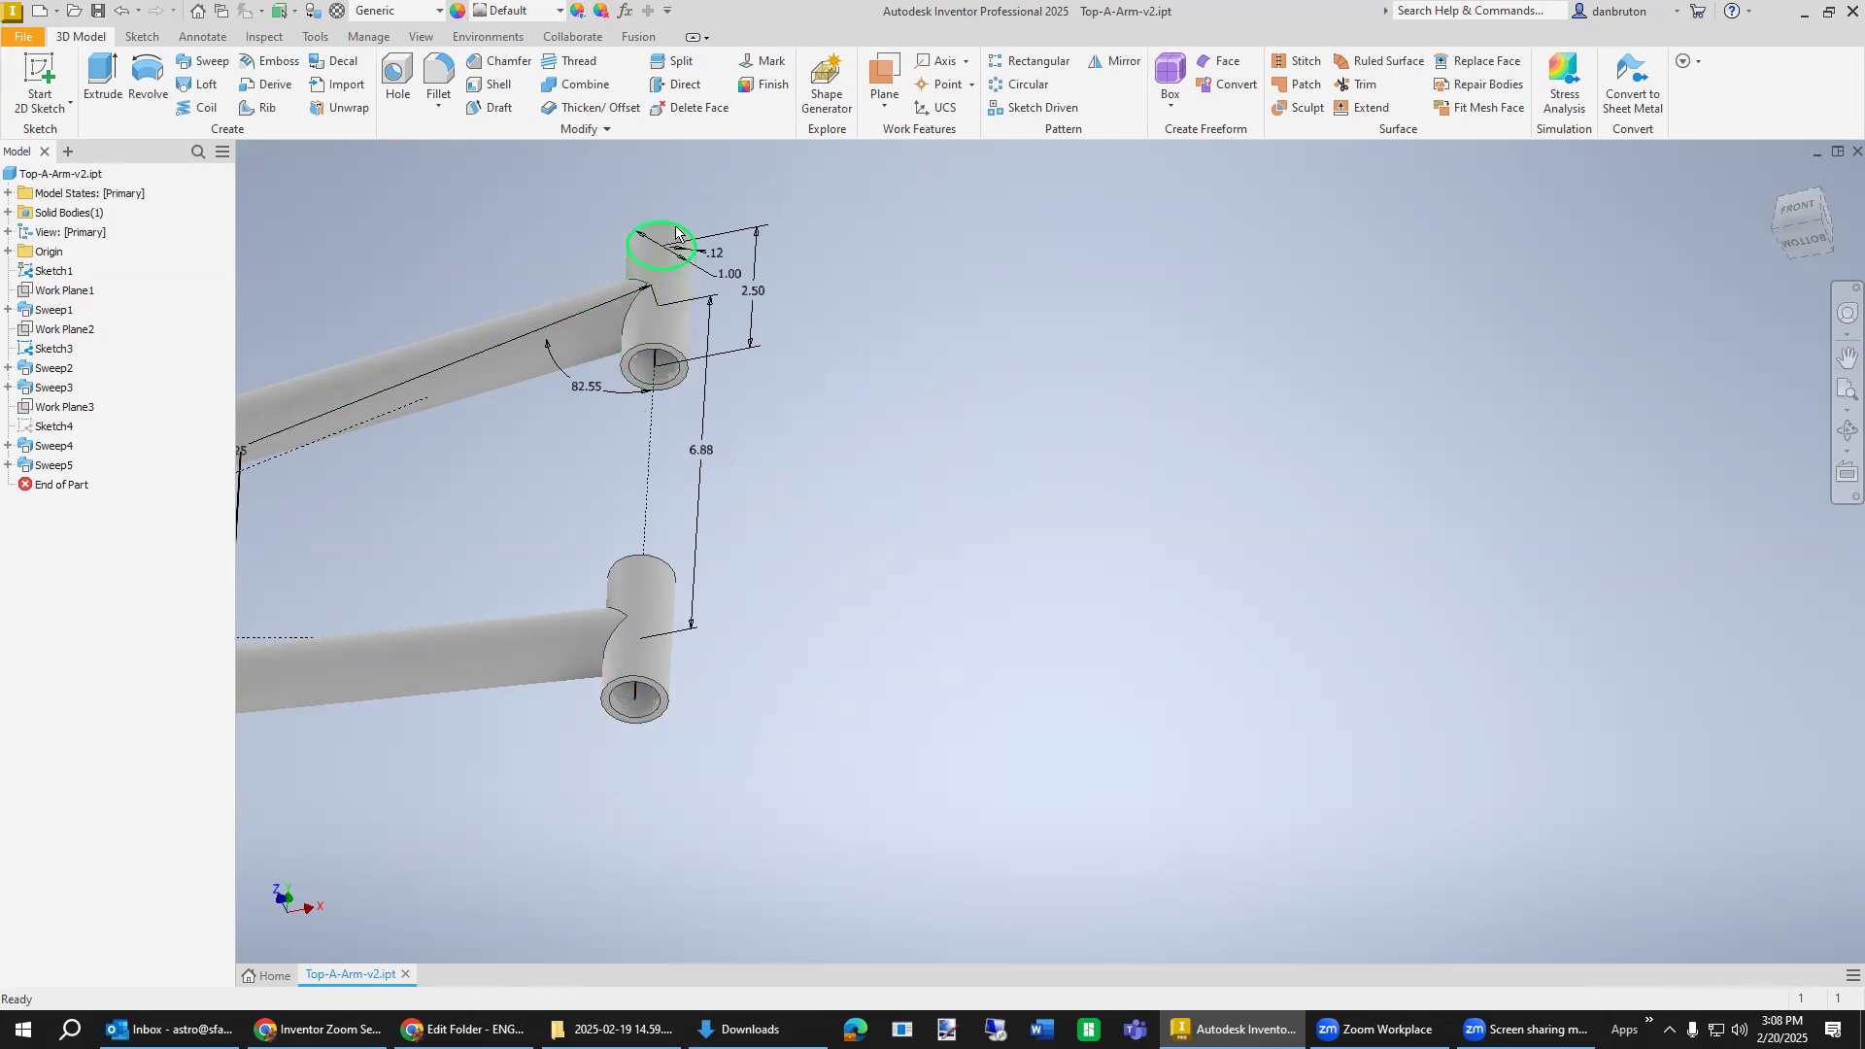
left_click(53, 356)
right_click(53, 356)
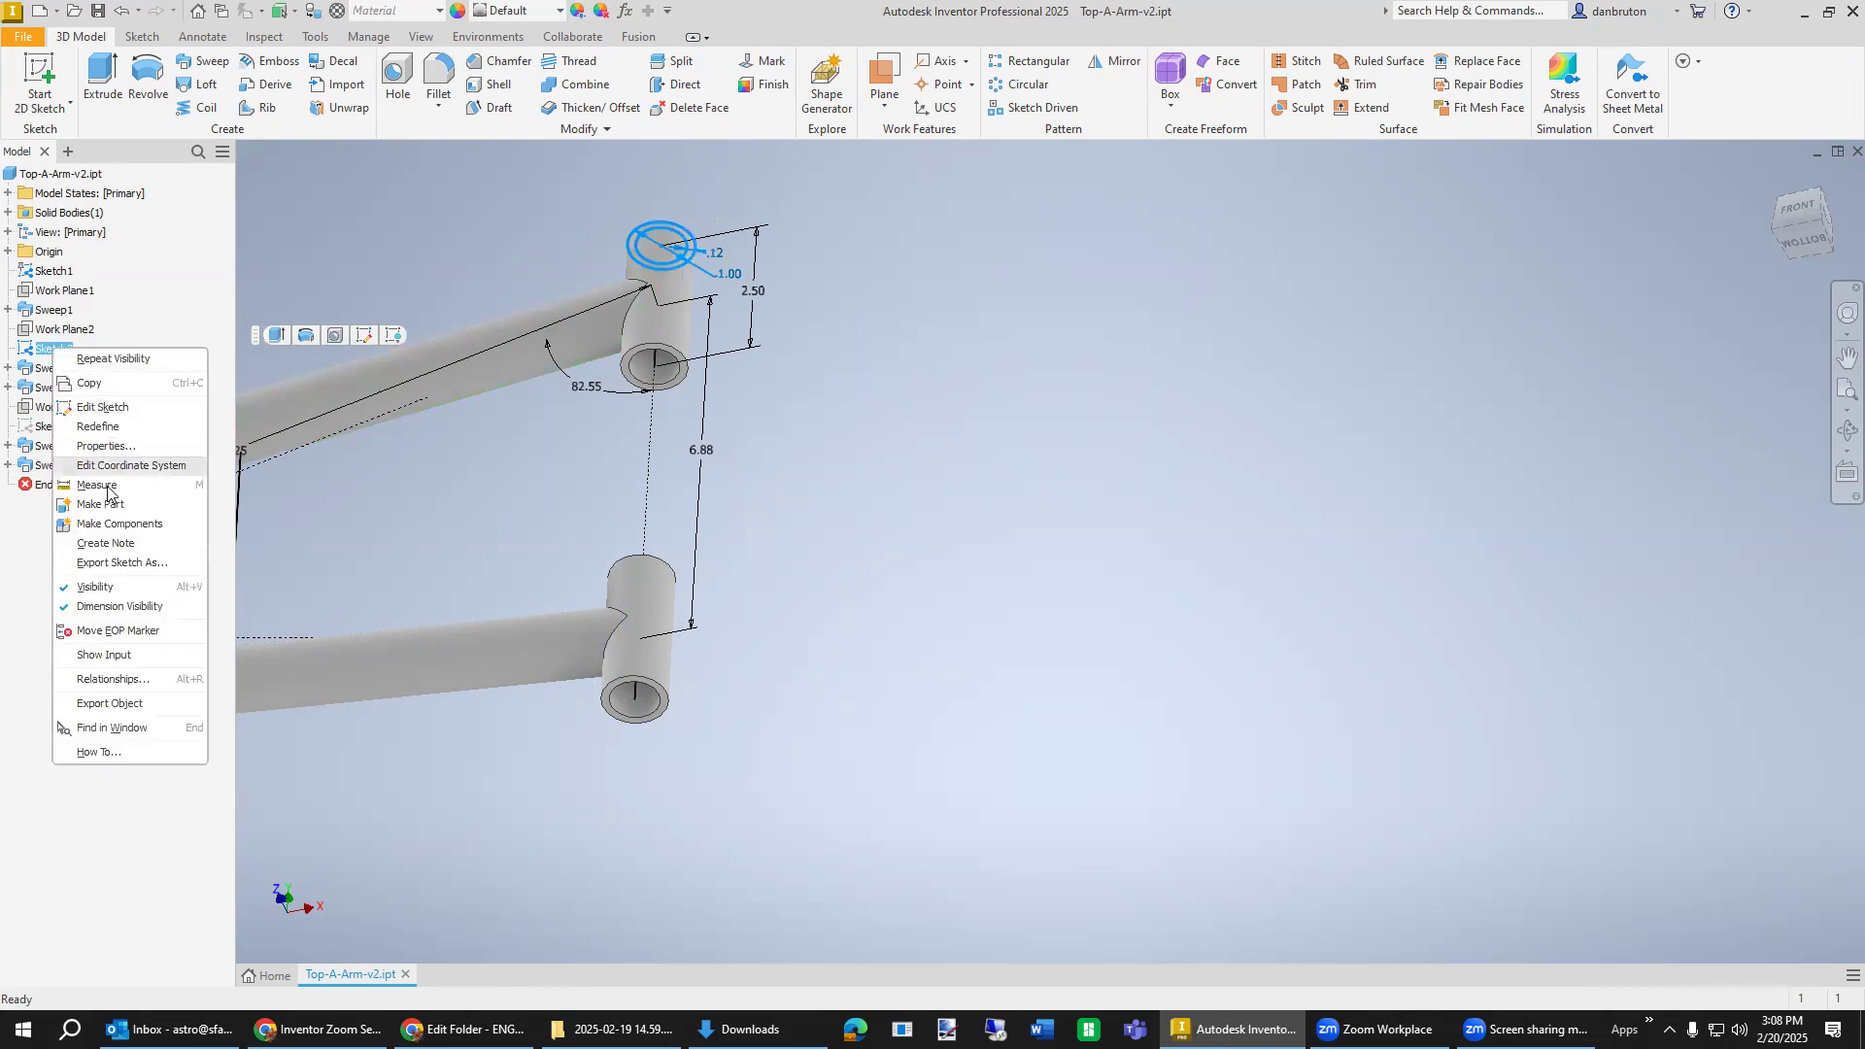
left_click(165, 586)
Create a work plane normal to the 2.50 in line at the arm's apex, passing through the line's outer endpoint.
middle_click_drag(428, 815, 1142, 870)
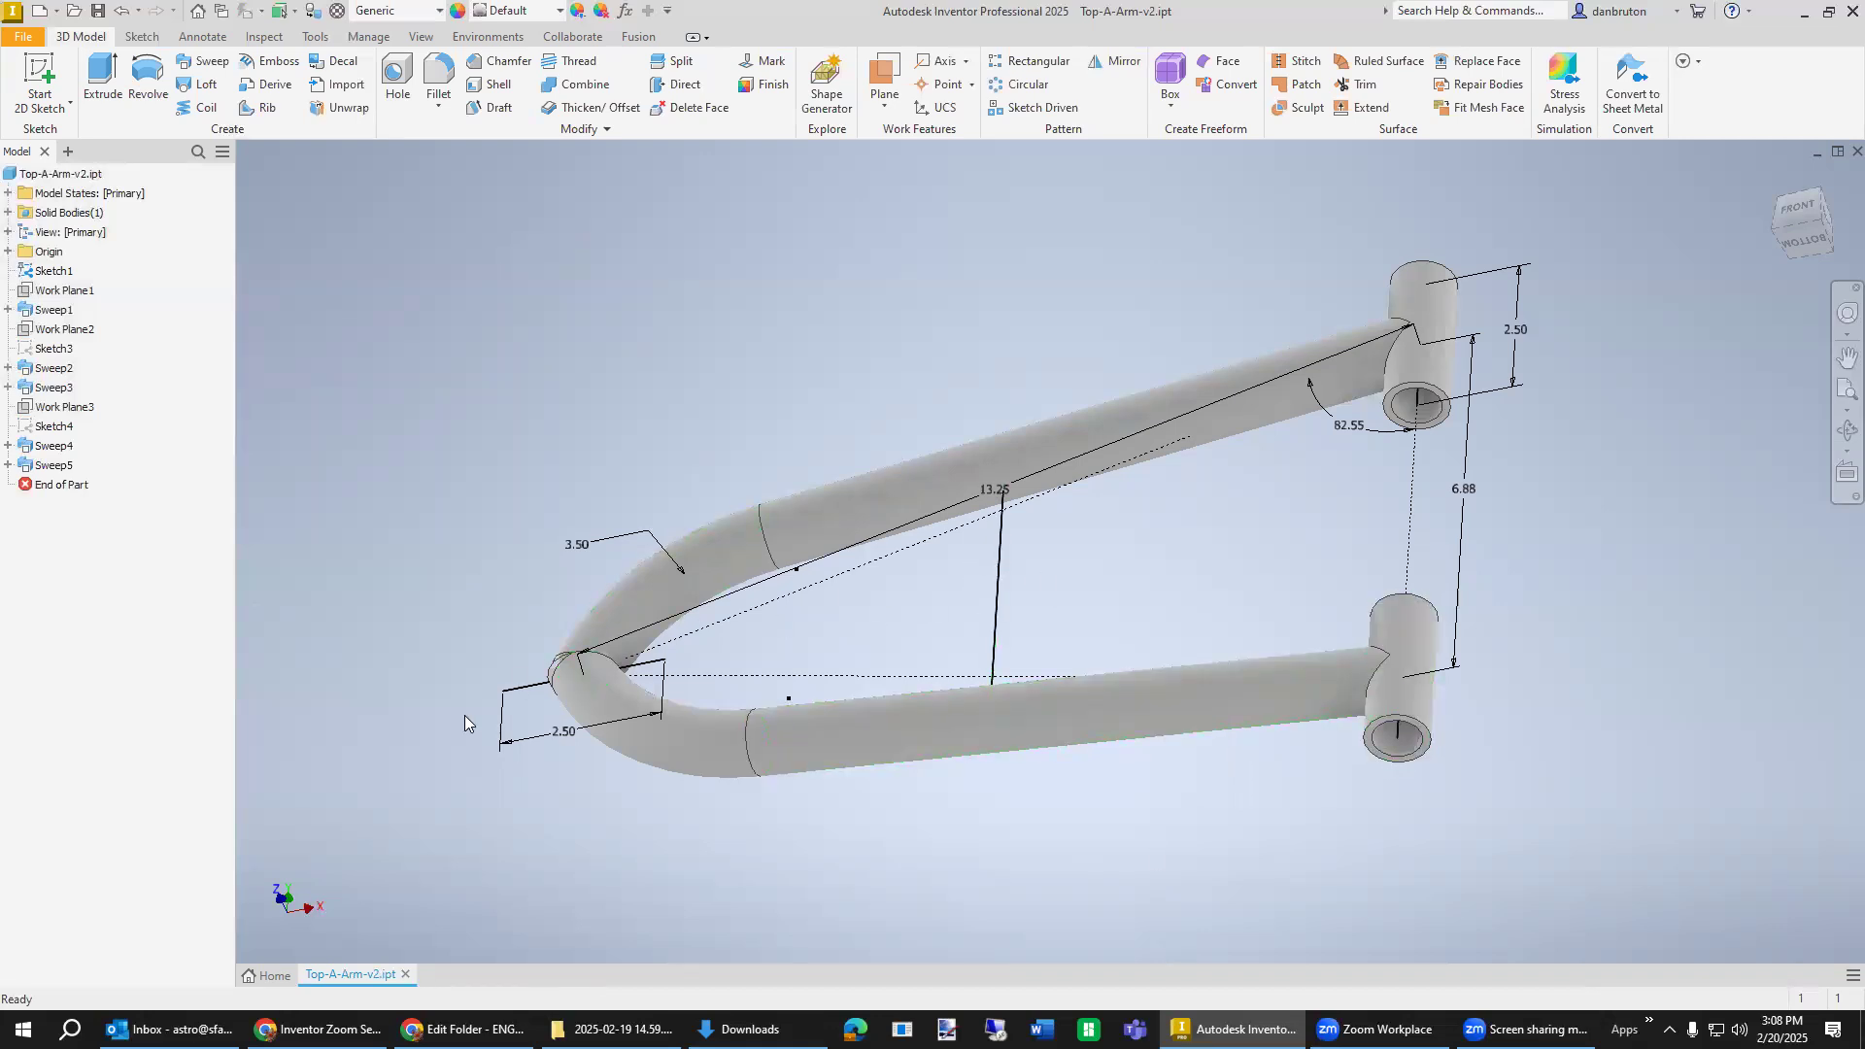
left_click(515, 695)
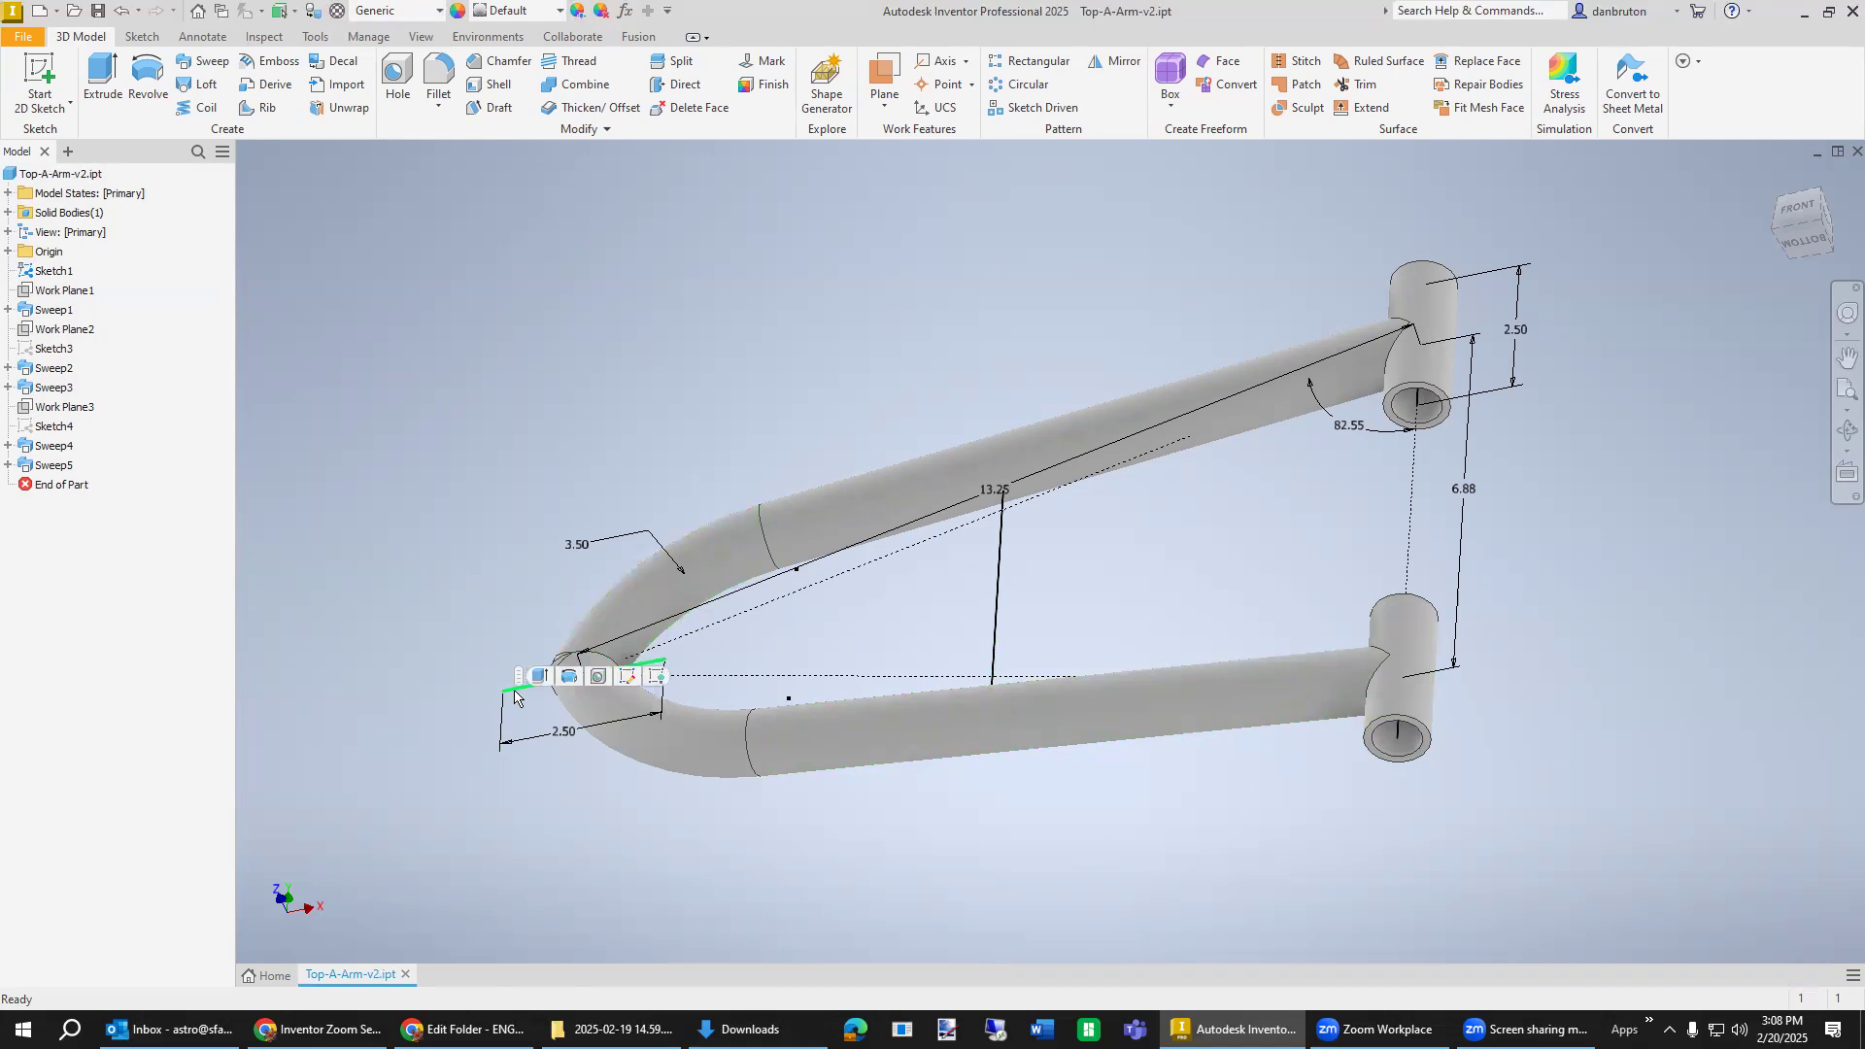
left_click(886, 105)
left_click(945, 631)
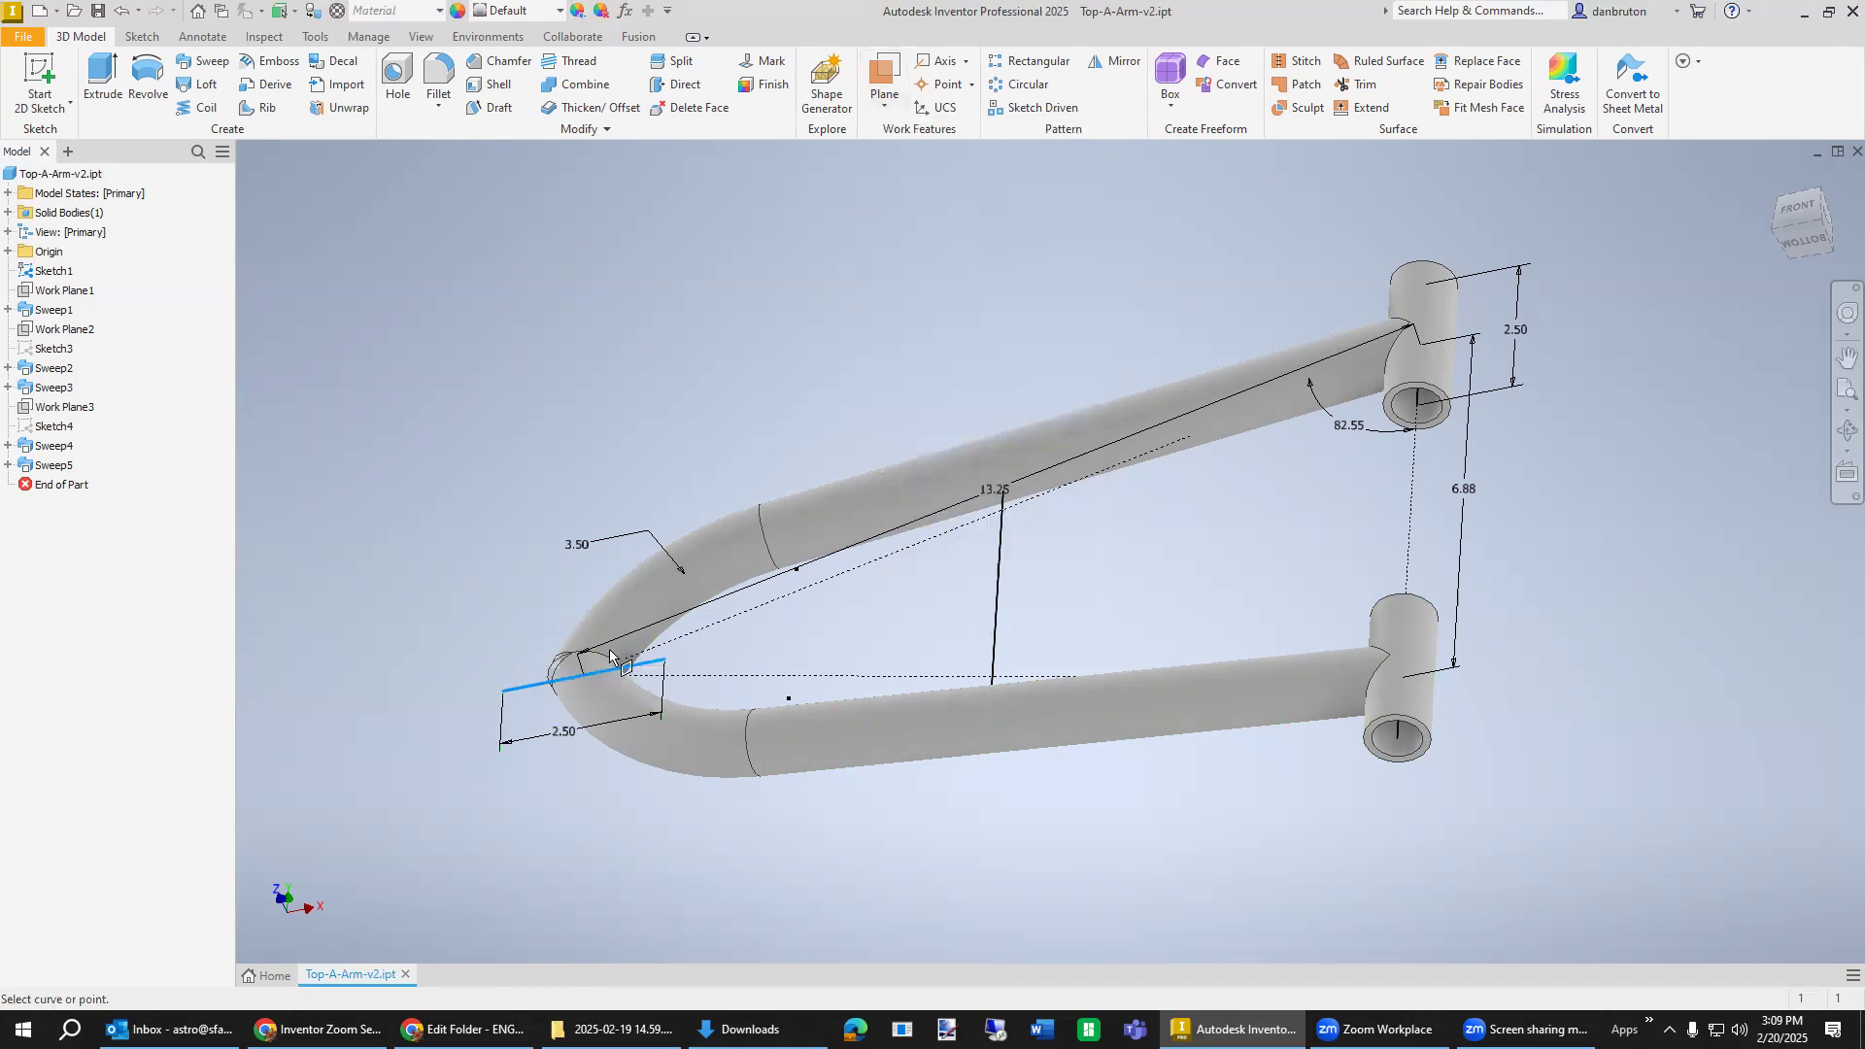
left_click(500, 695)
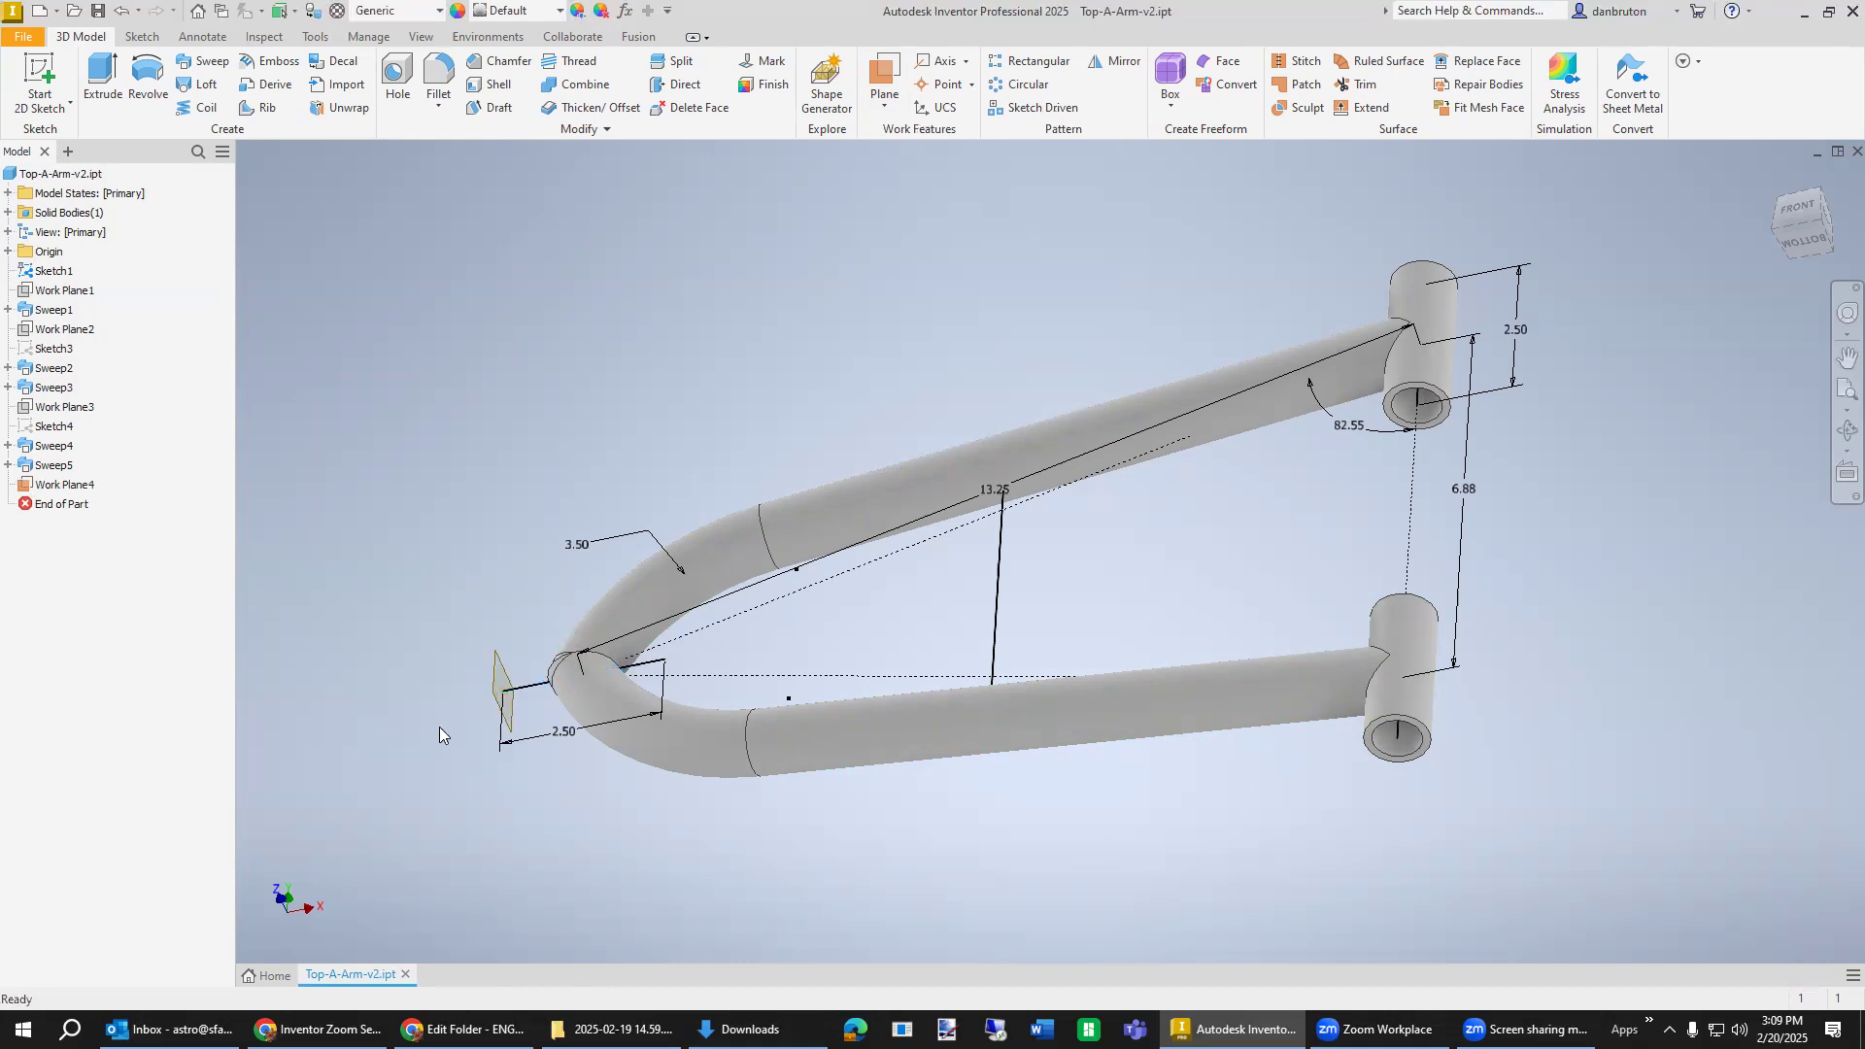
Start a sketch for circles on the new work plane at the arm's apex.
scroll(498, 699, "up", 4)
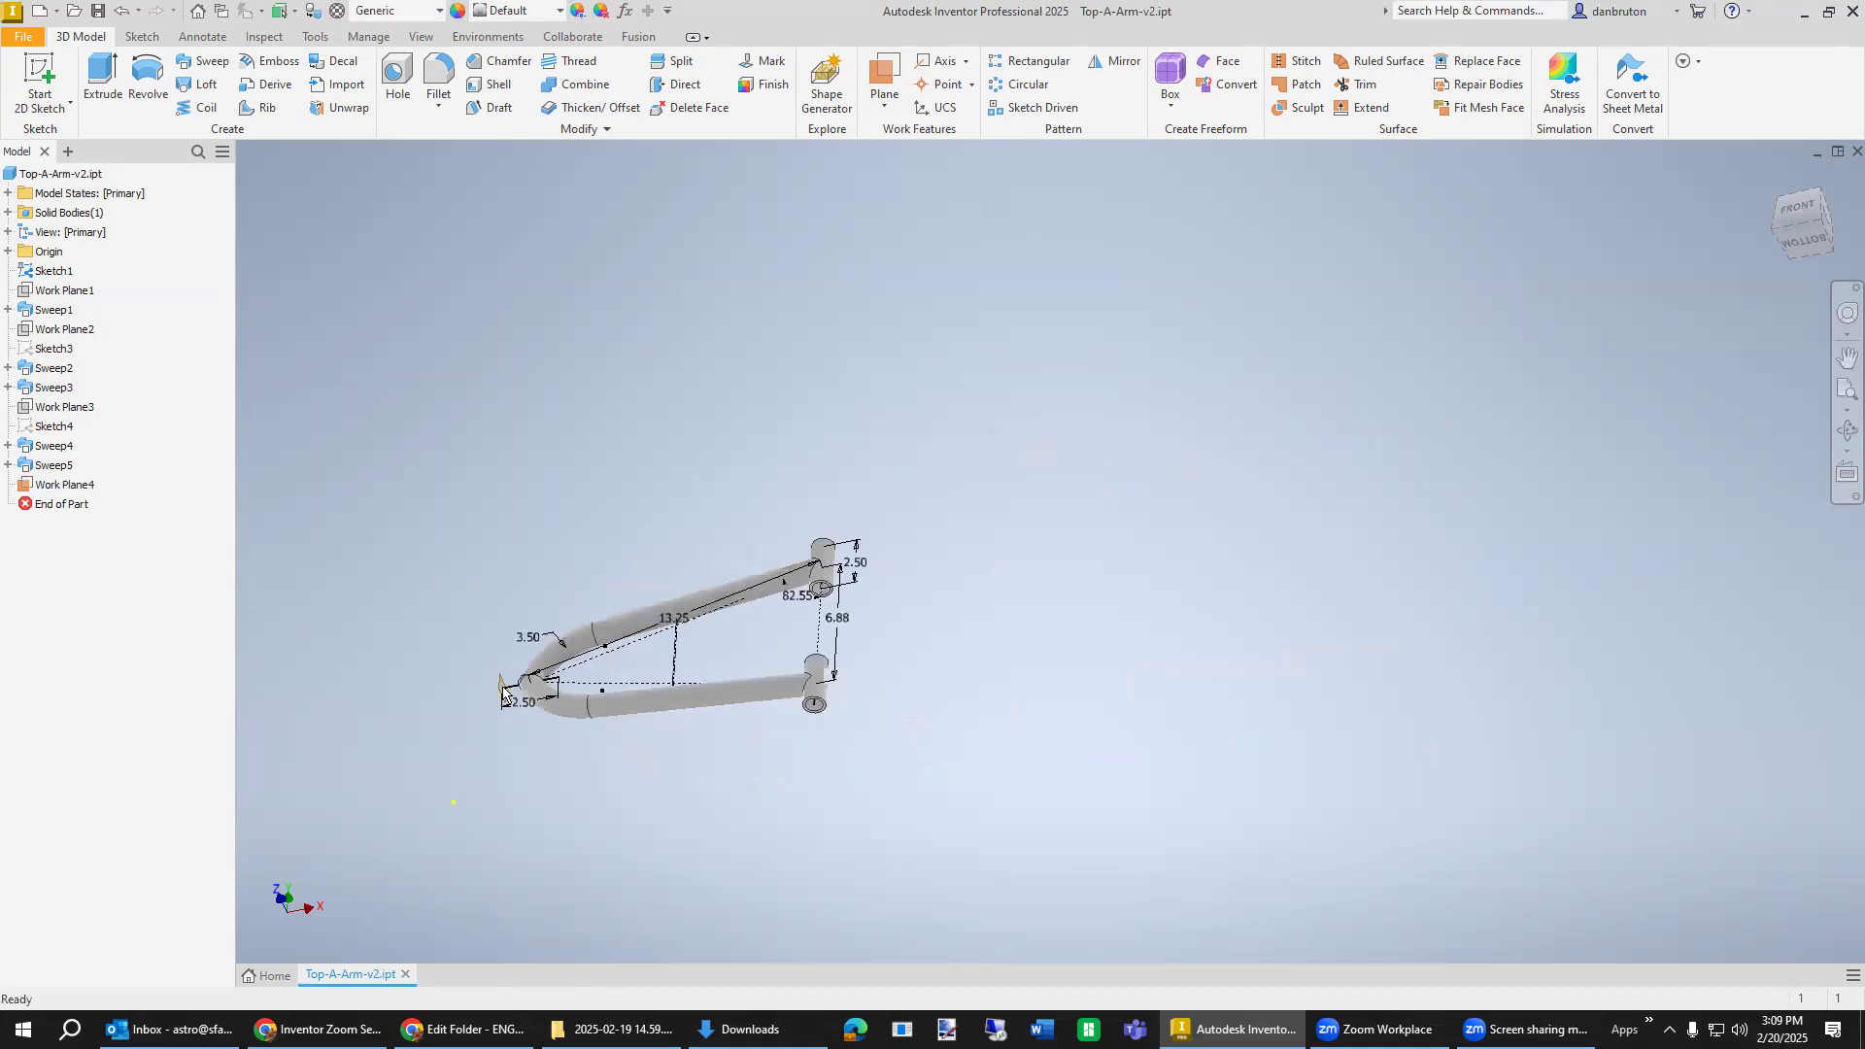
scroll(497, 699, "down", 7)
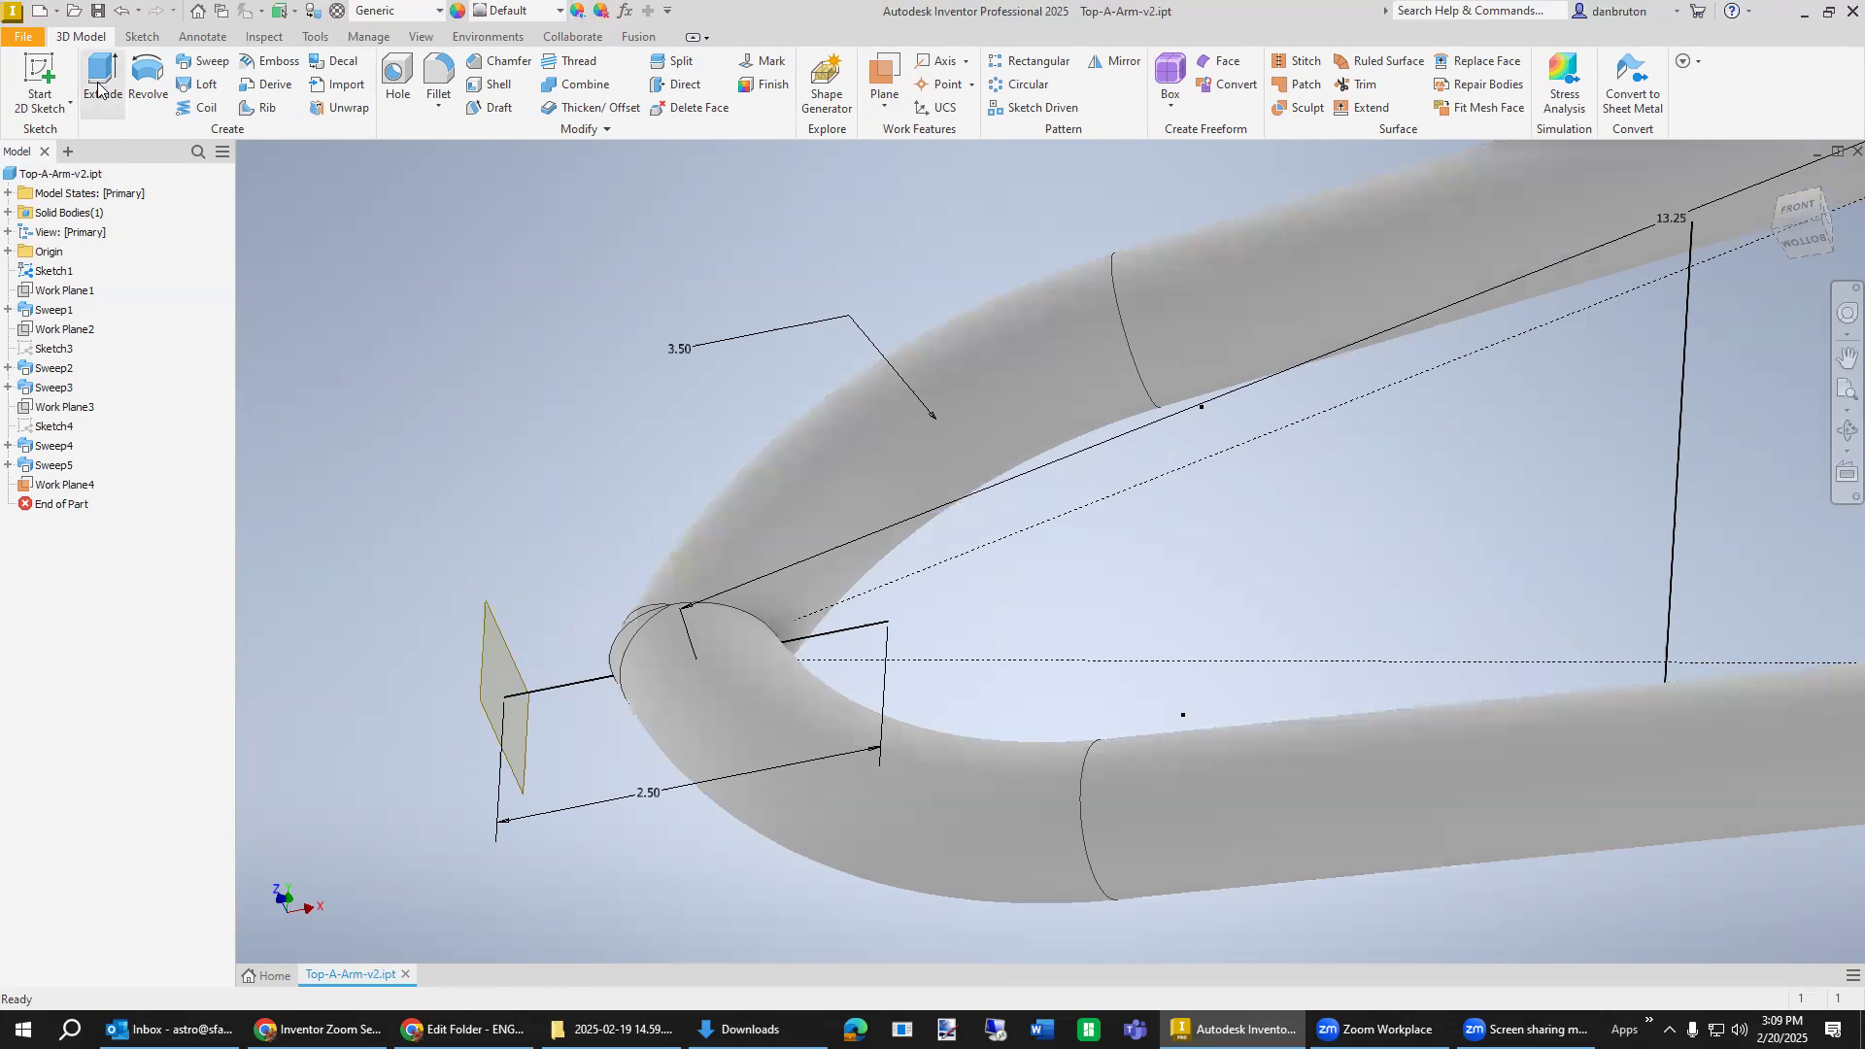
left_click(142, 36)
left_click(153, 95)
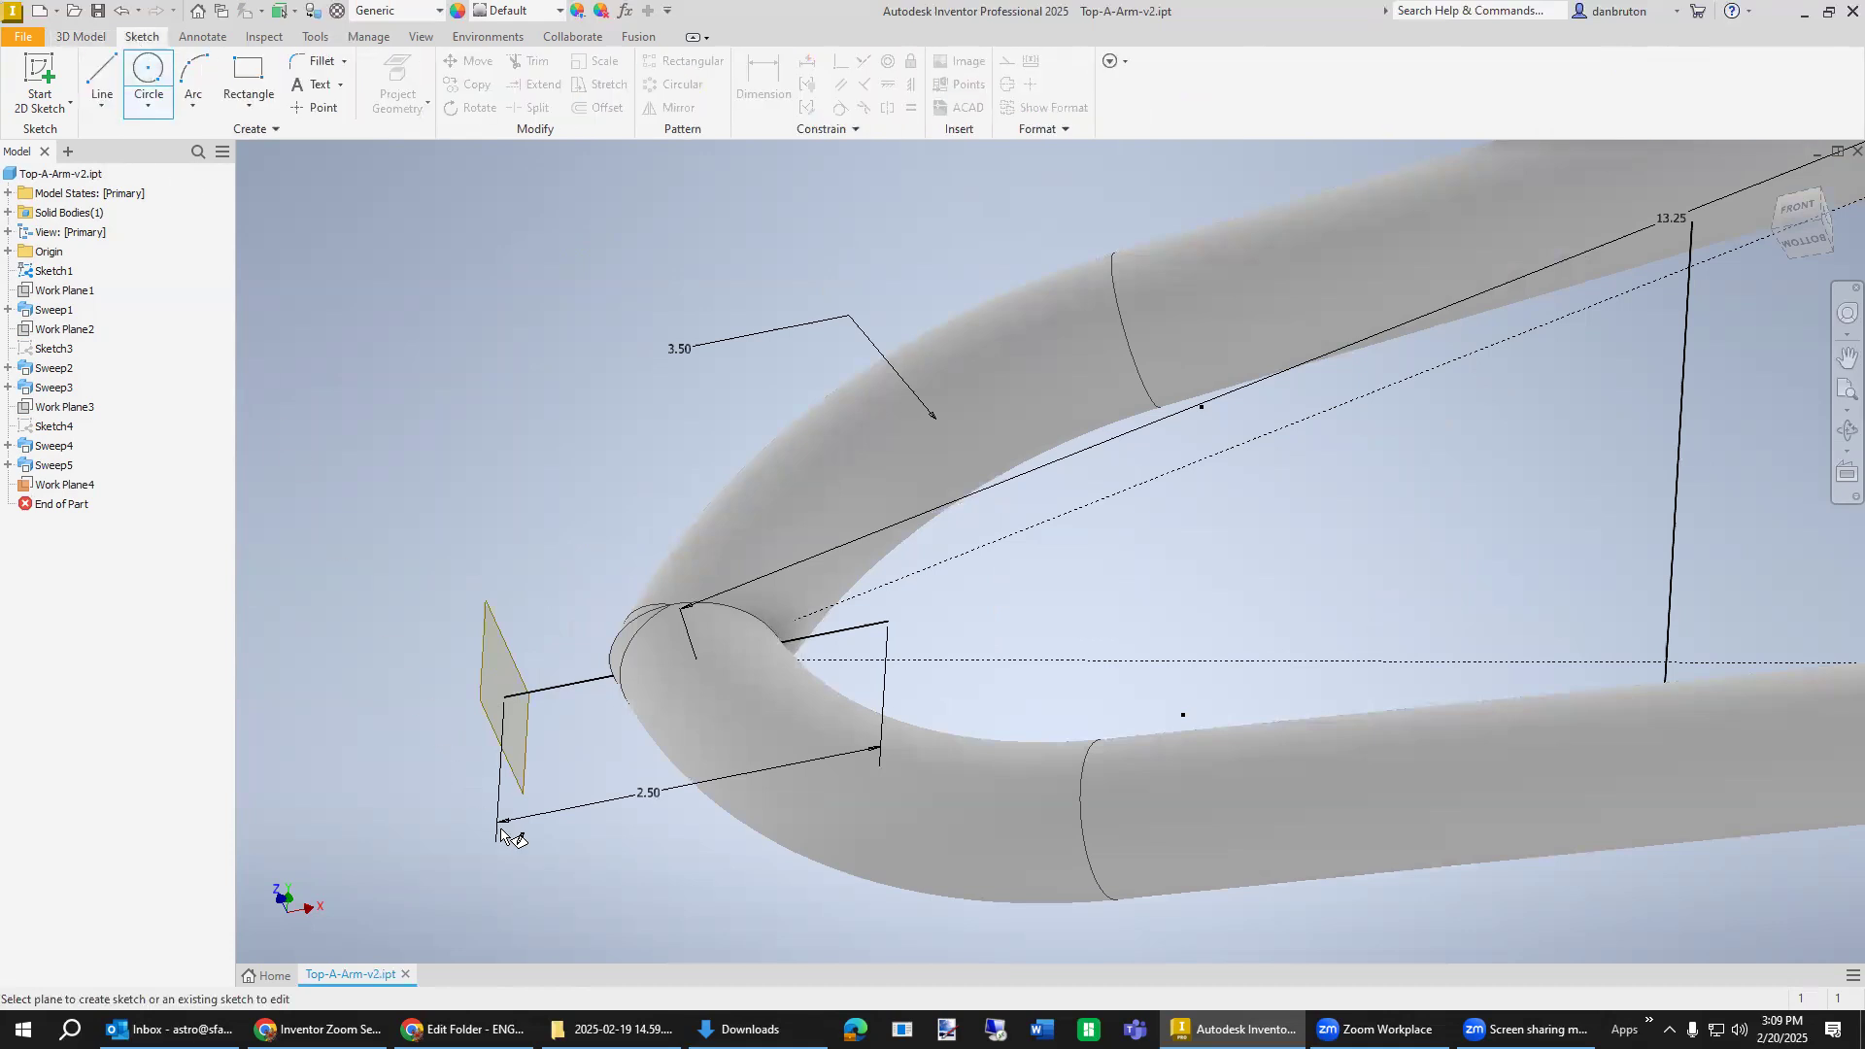
left_click(522, 765)
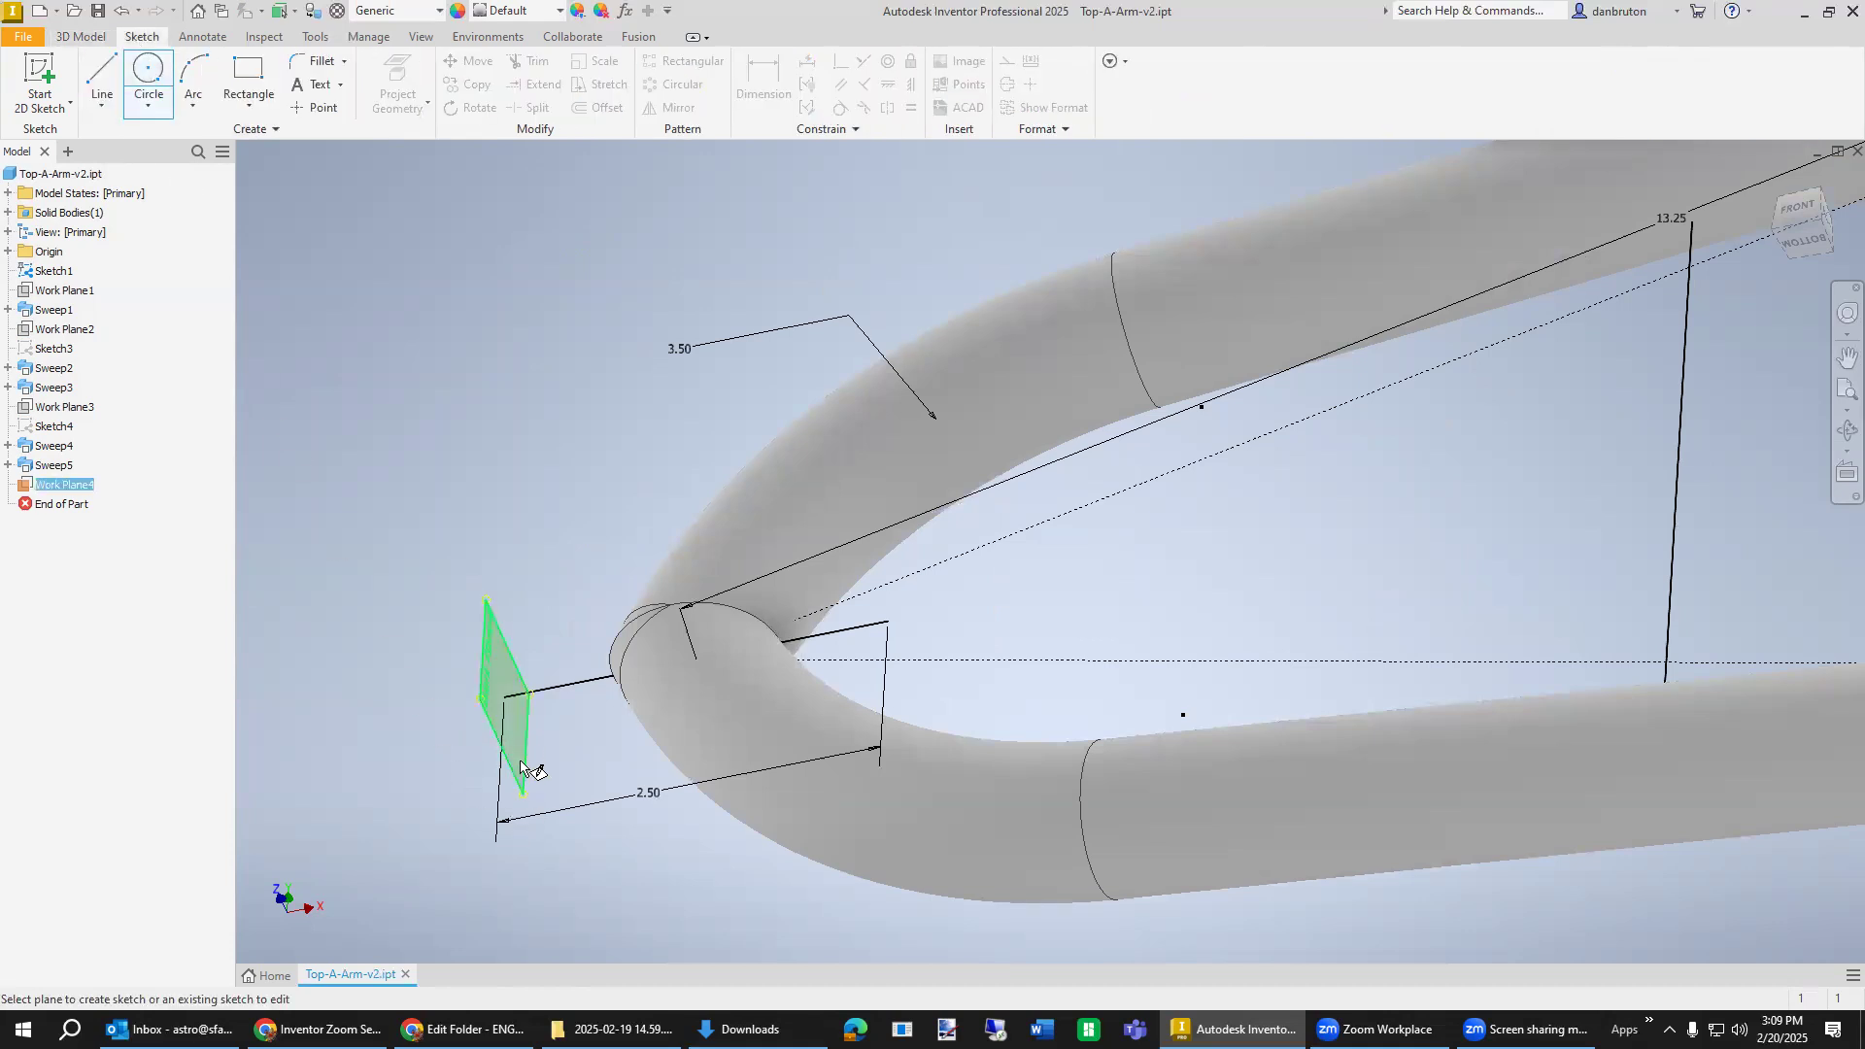
left_click(504, 698)
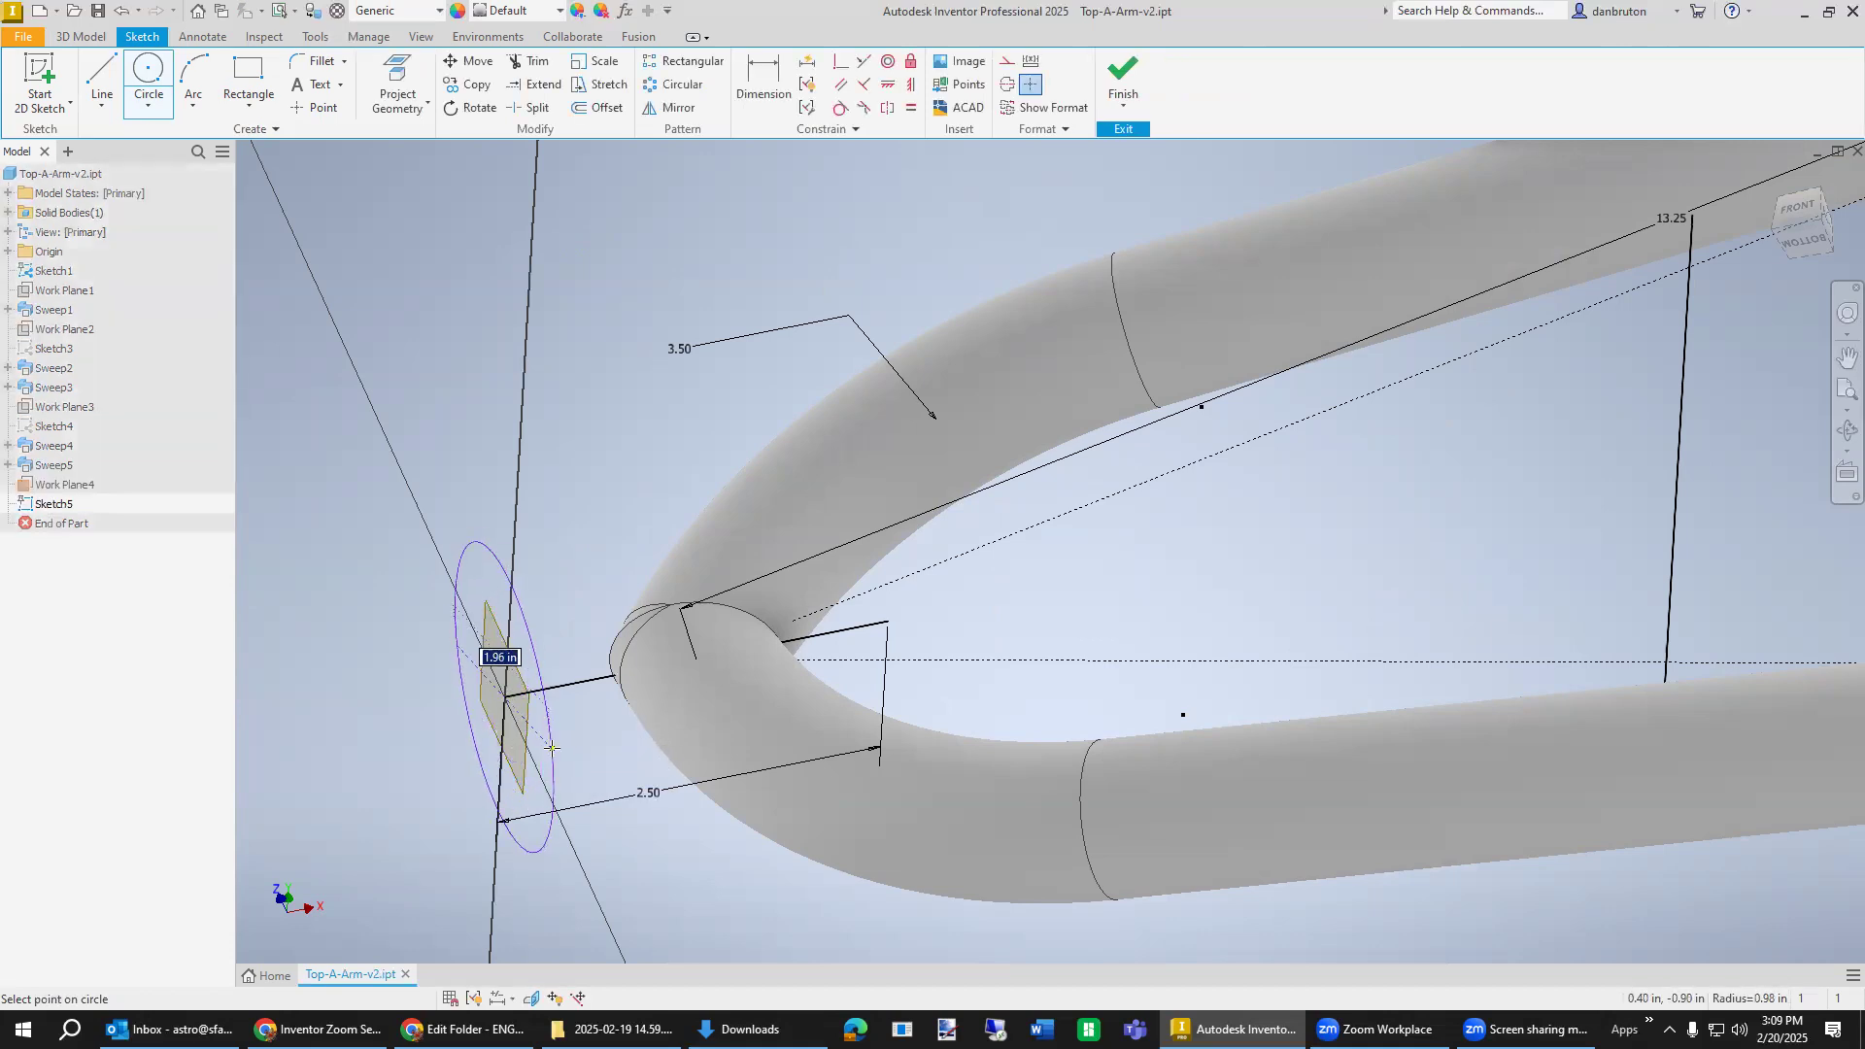
key("Escape")
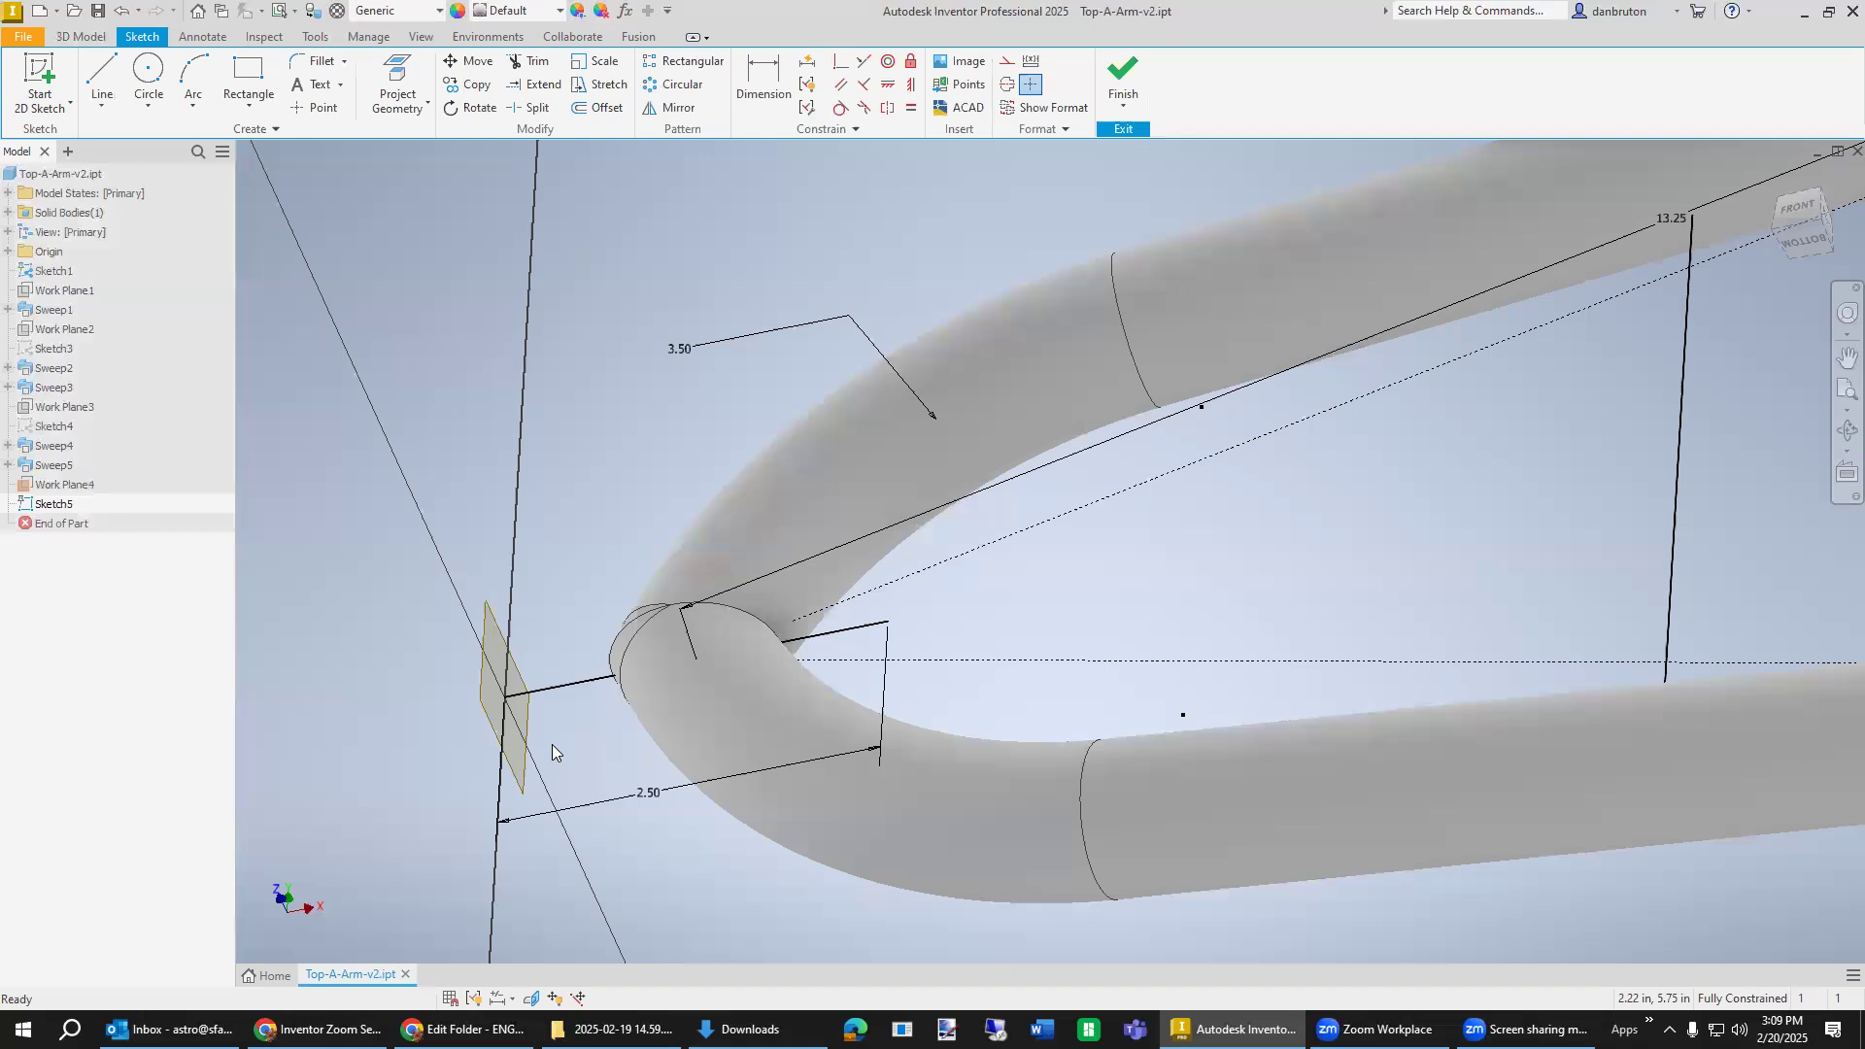
scroll(554, 747, "down", 5)
scroll(557, 749, "up", 5)
mouse_move(556, 756)
middle_mouse_down("shift")
mouse_move(574, 758)
mouse_move(533, 760)
middle_mouse_up("shift")
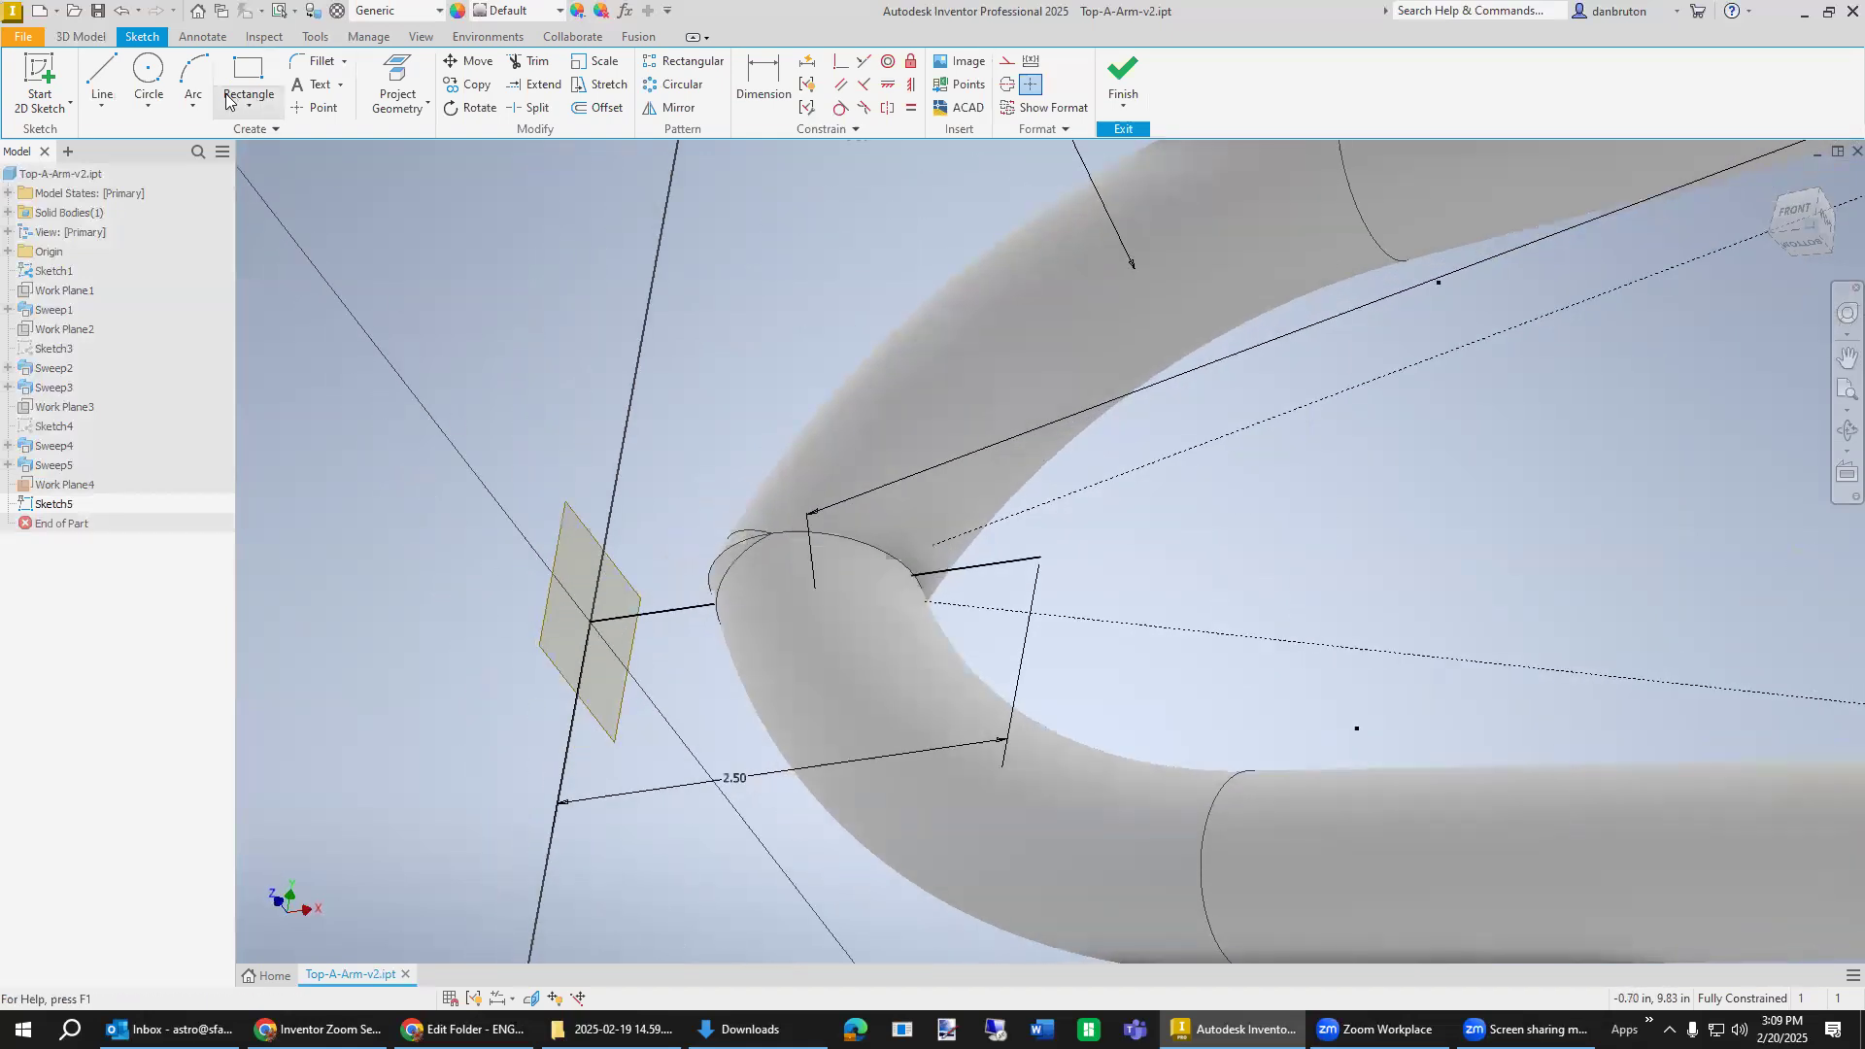
left_click(150, 80)
left_click(590, 622)
left_click(657, 560)
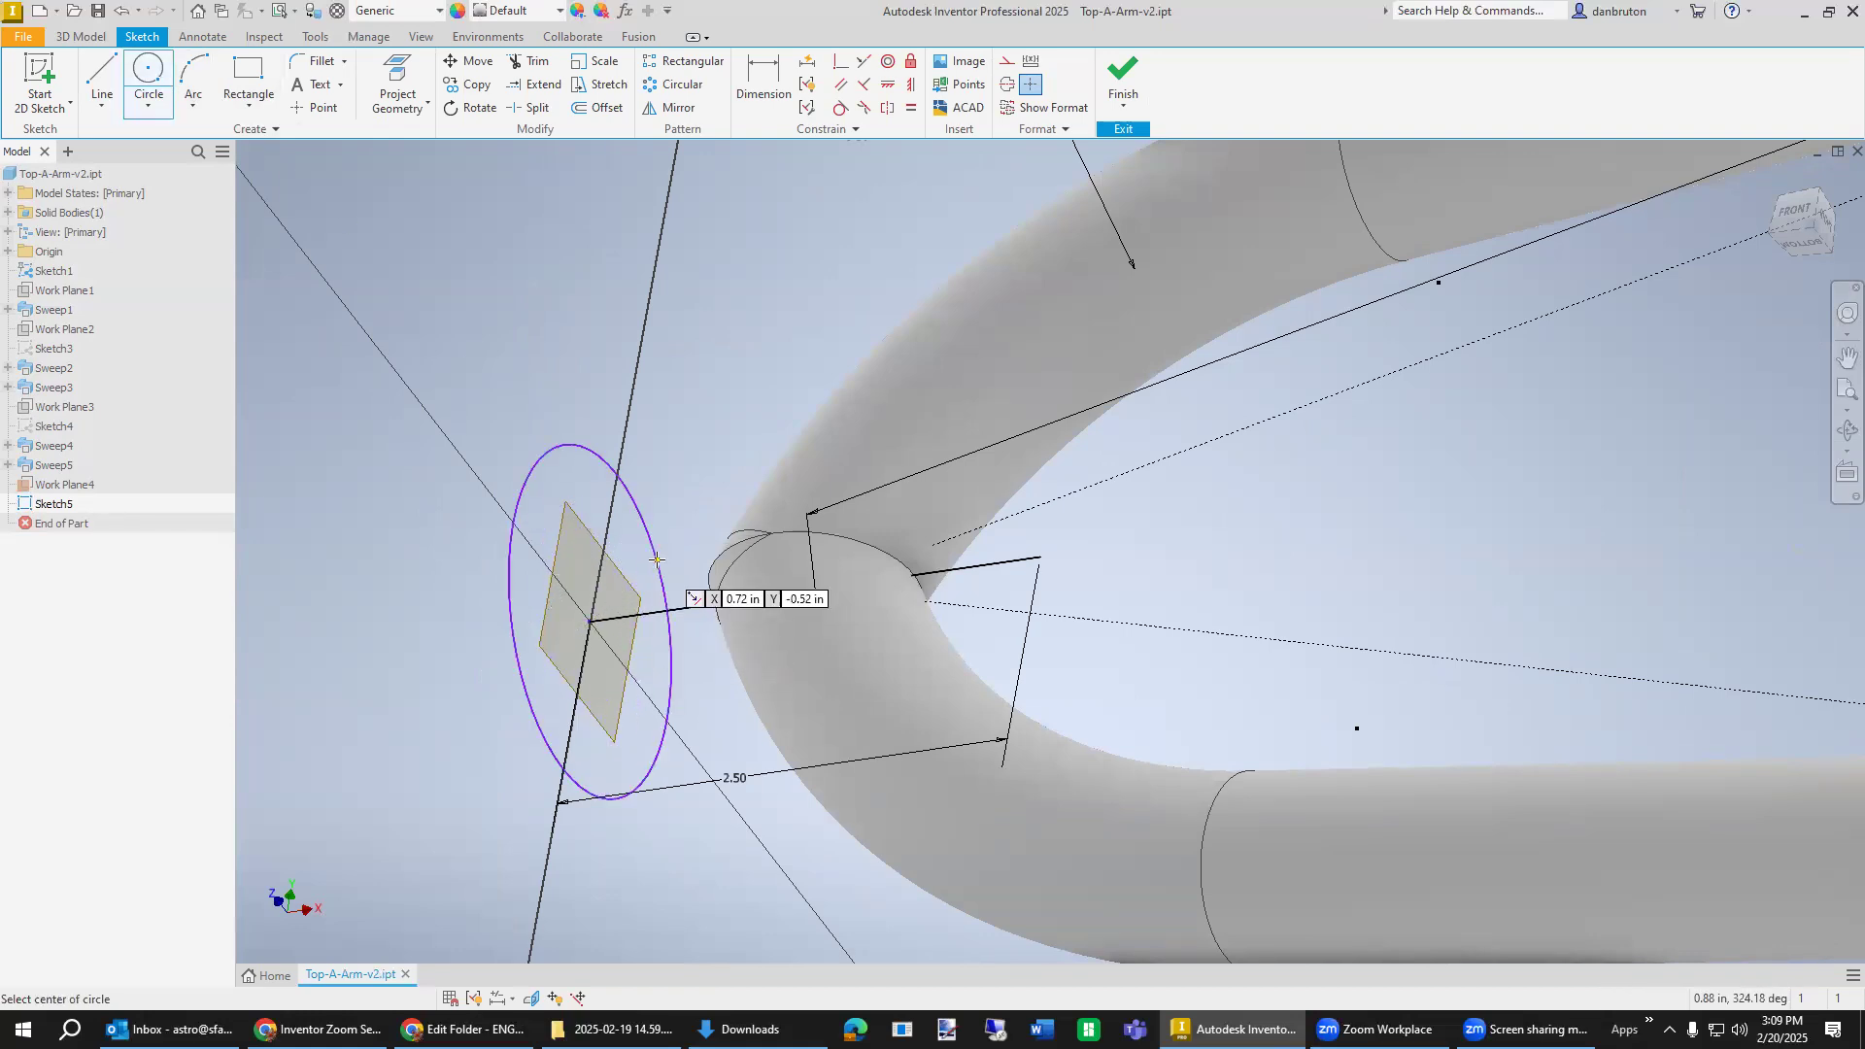
key("ctrl+z")
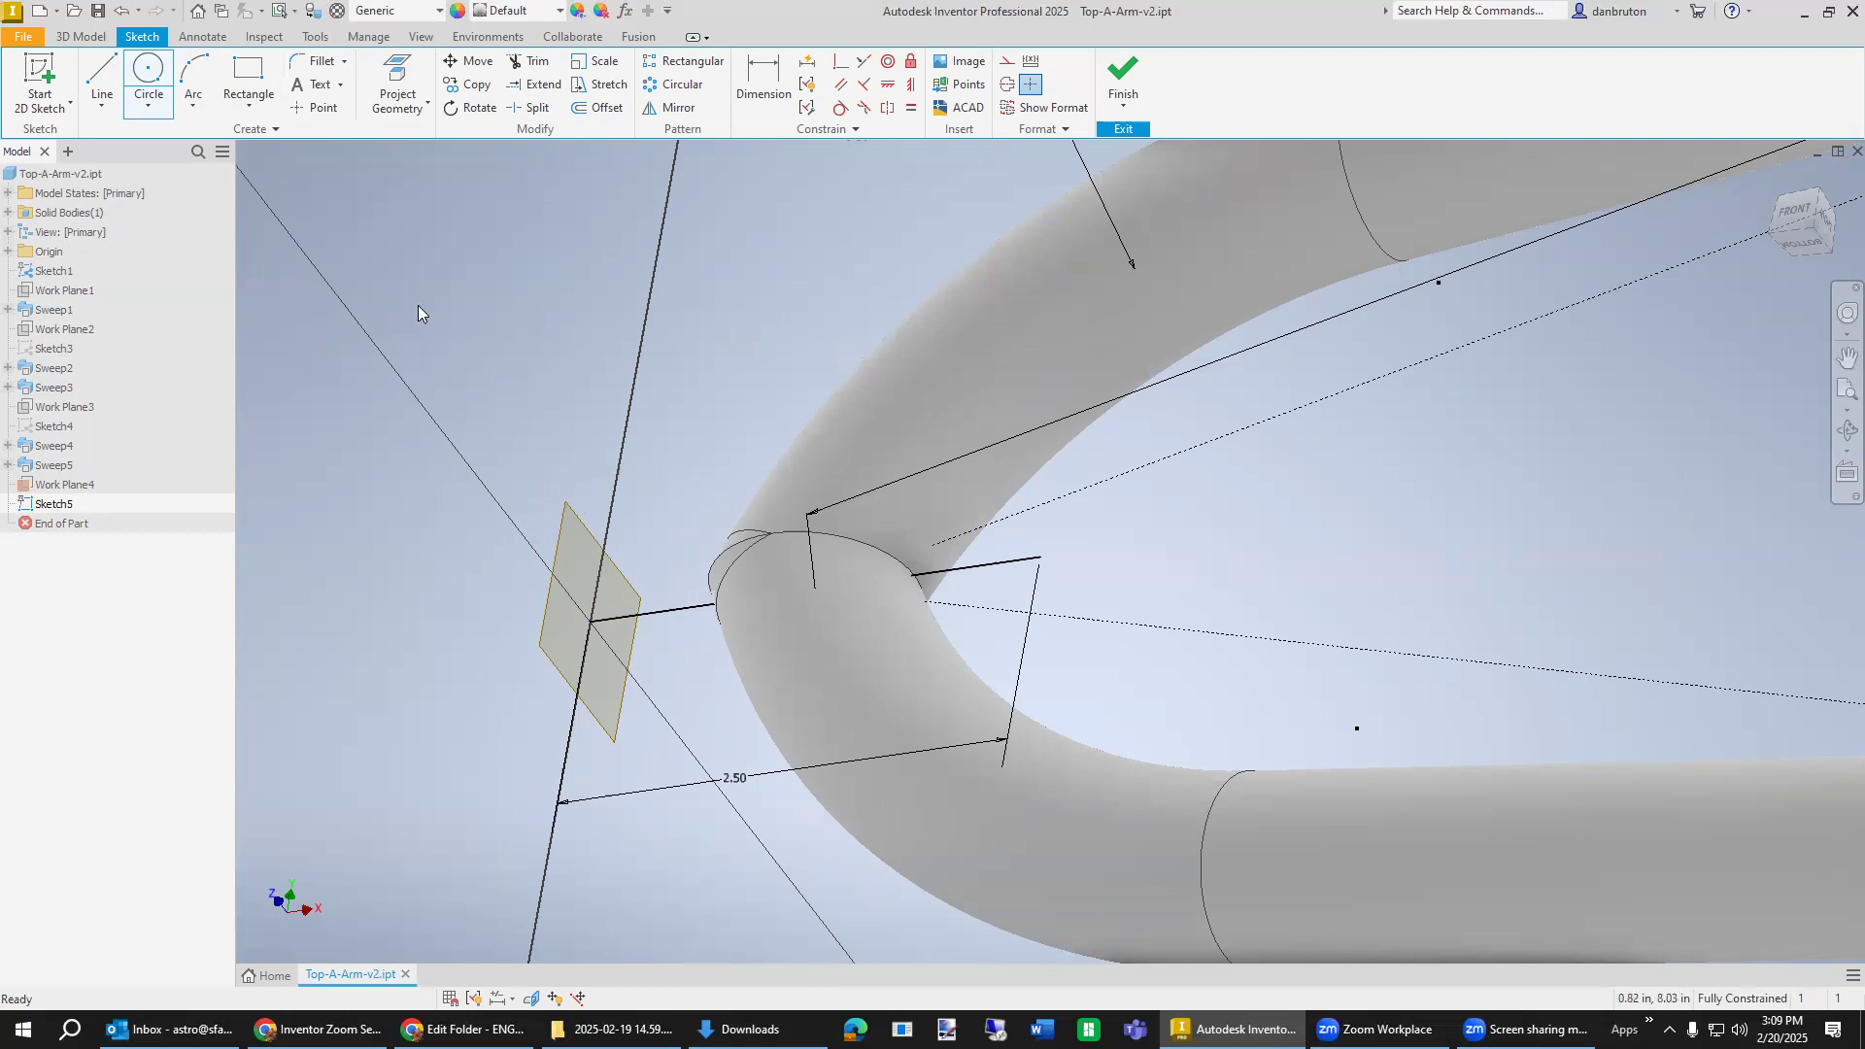
Draw a 1 in diameter circle centred on the outer endpoint of the apex line.
left_click(148, 77)
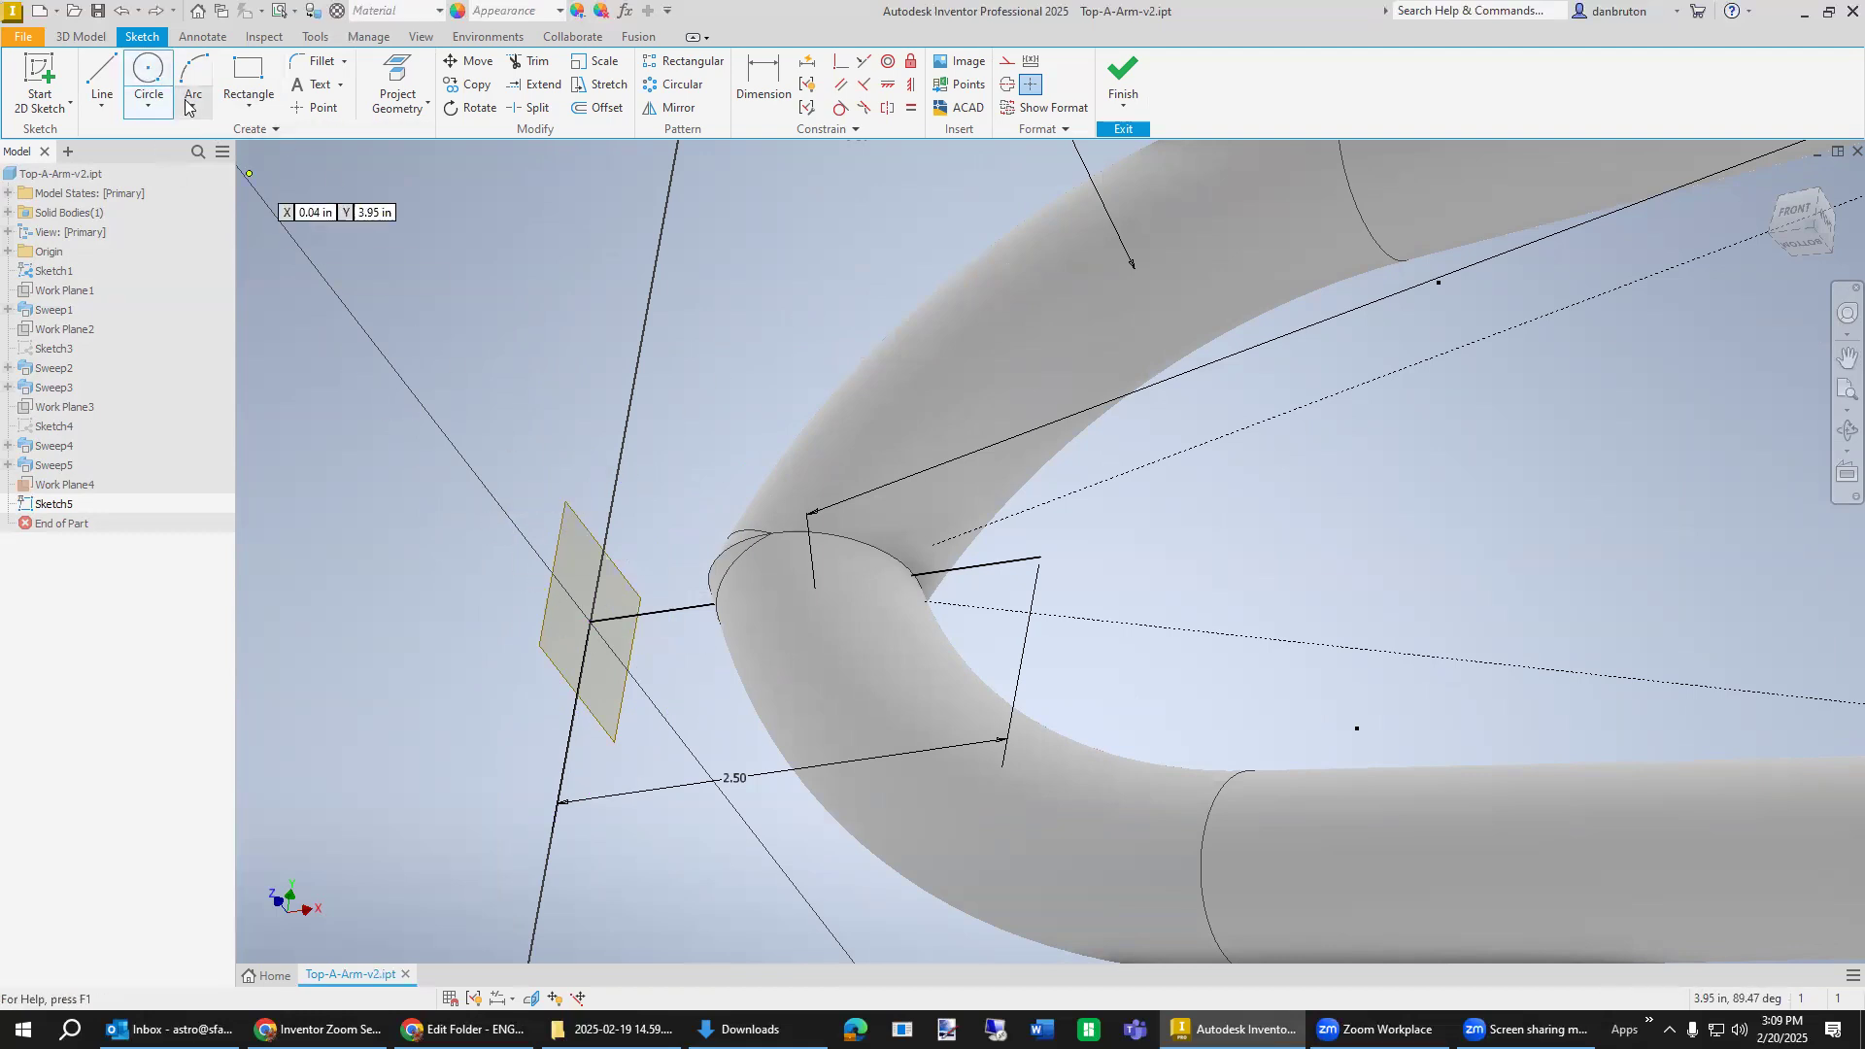
left_click(591, 621)
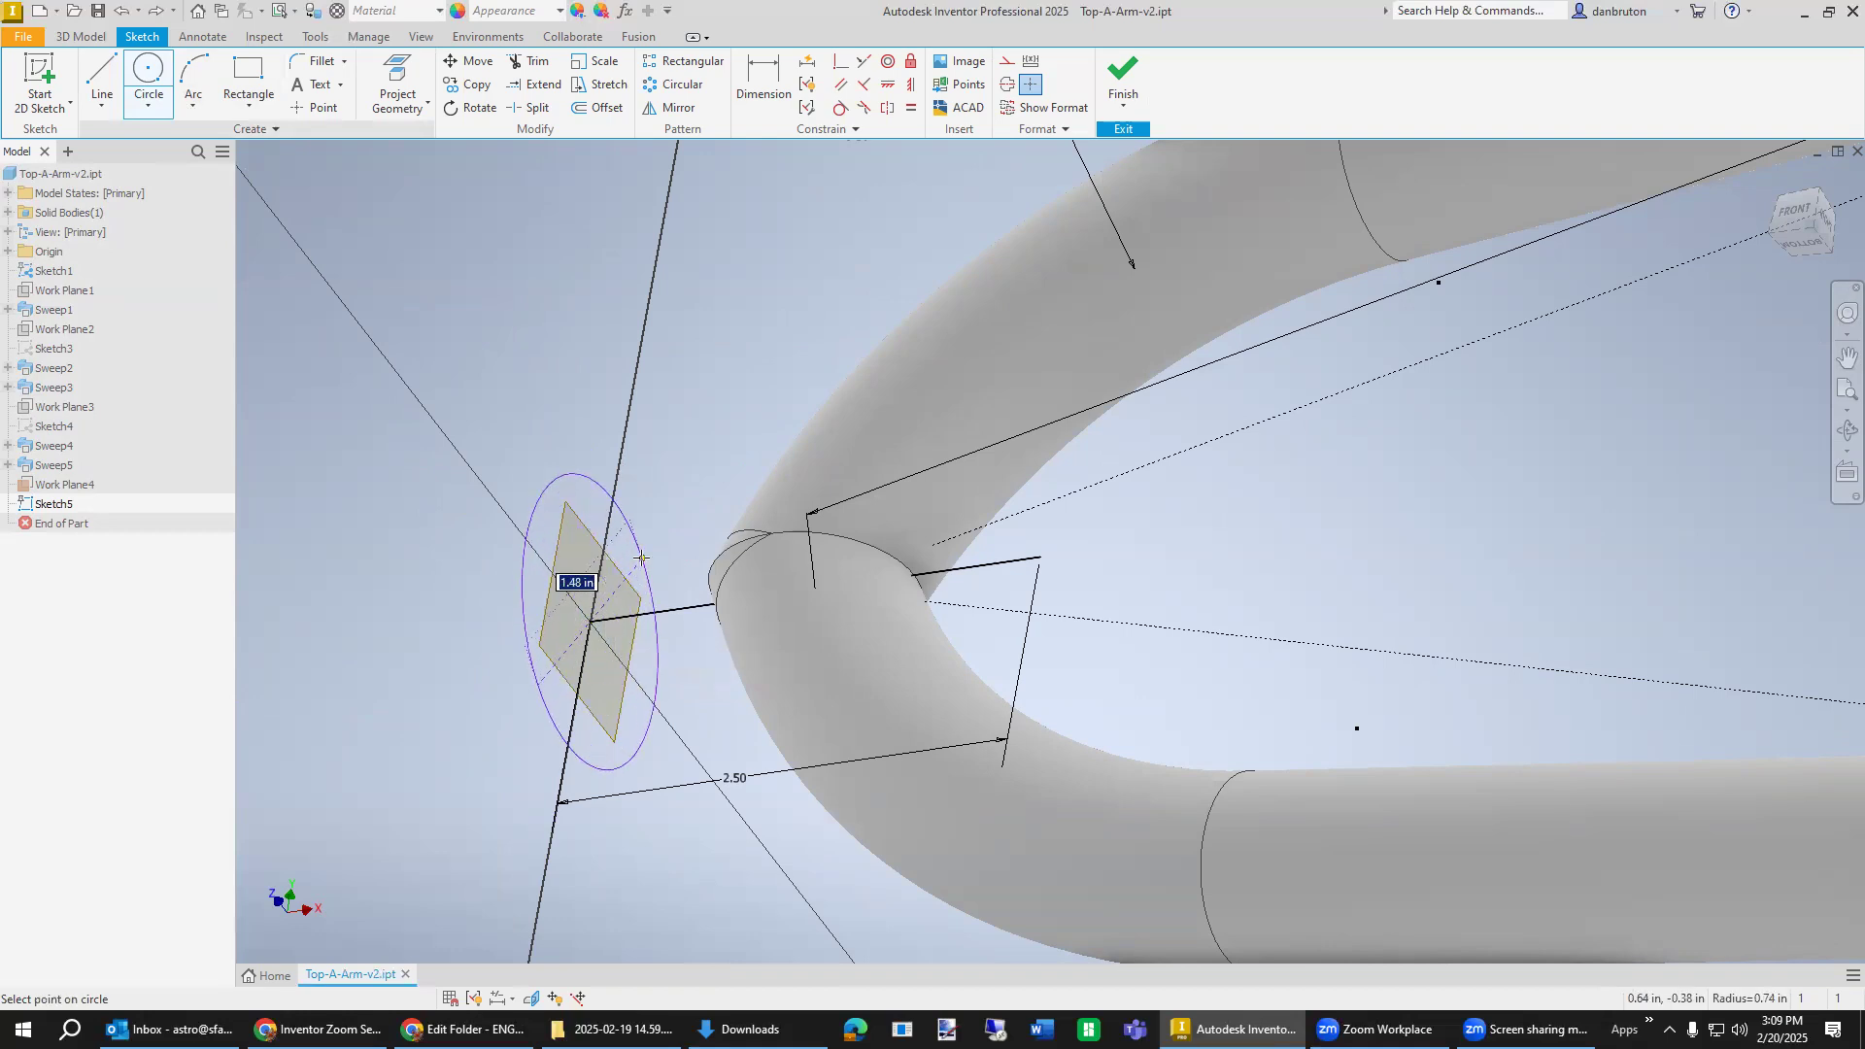
type("1")
key("Return")
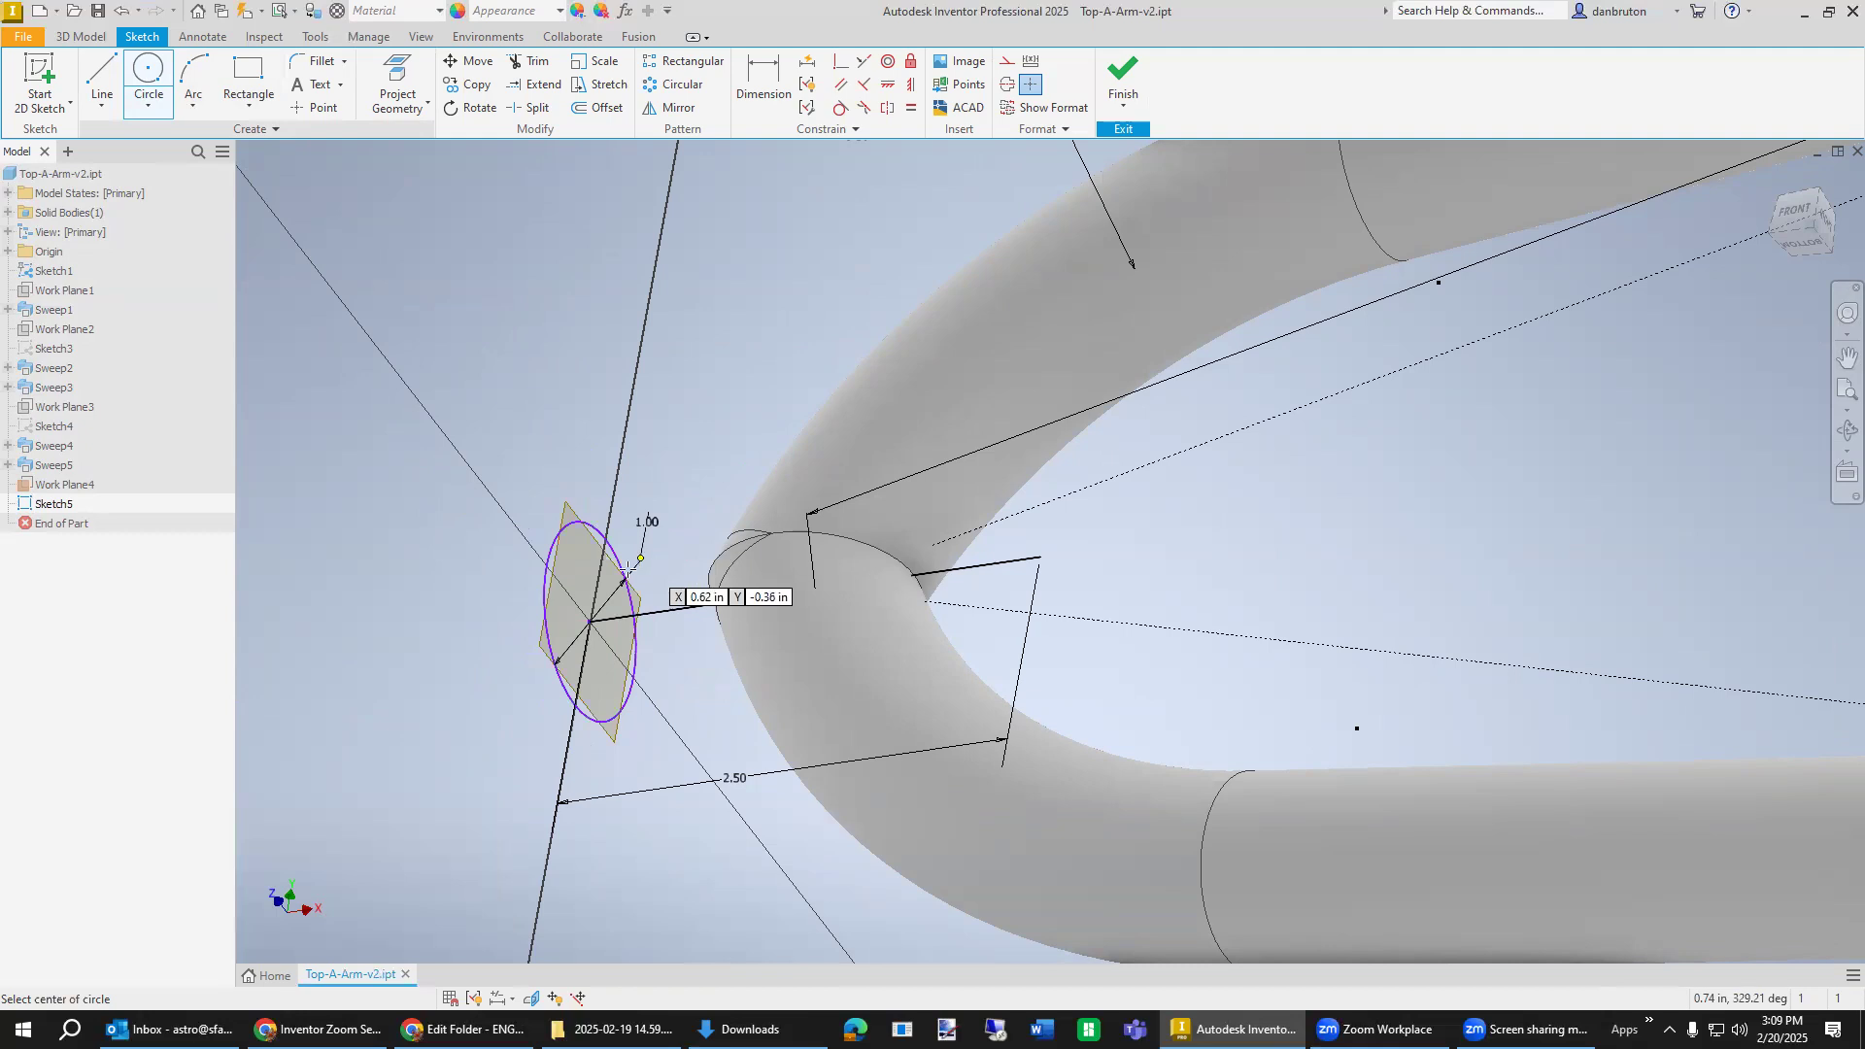
Try adding a smaller circle on the same centre and dimensioning its gap to the 1 in circle as 0.12 in.
left_click(591, 619)
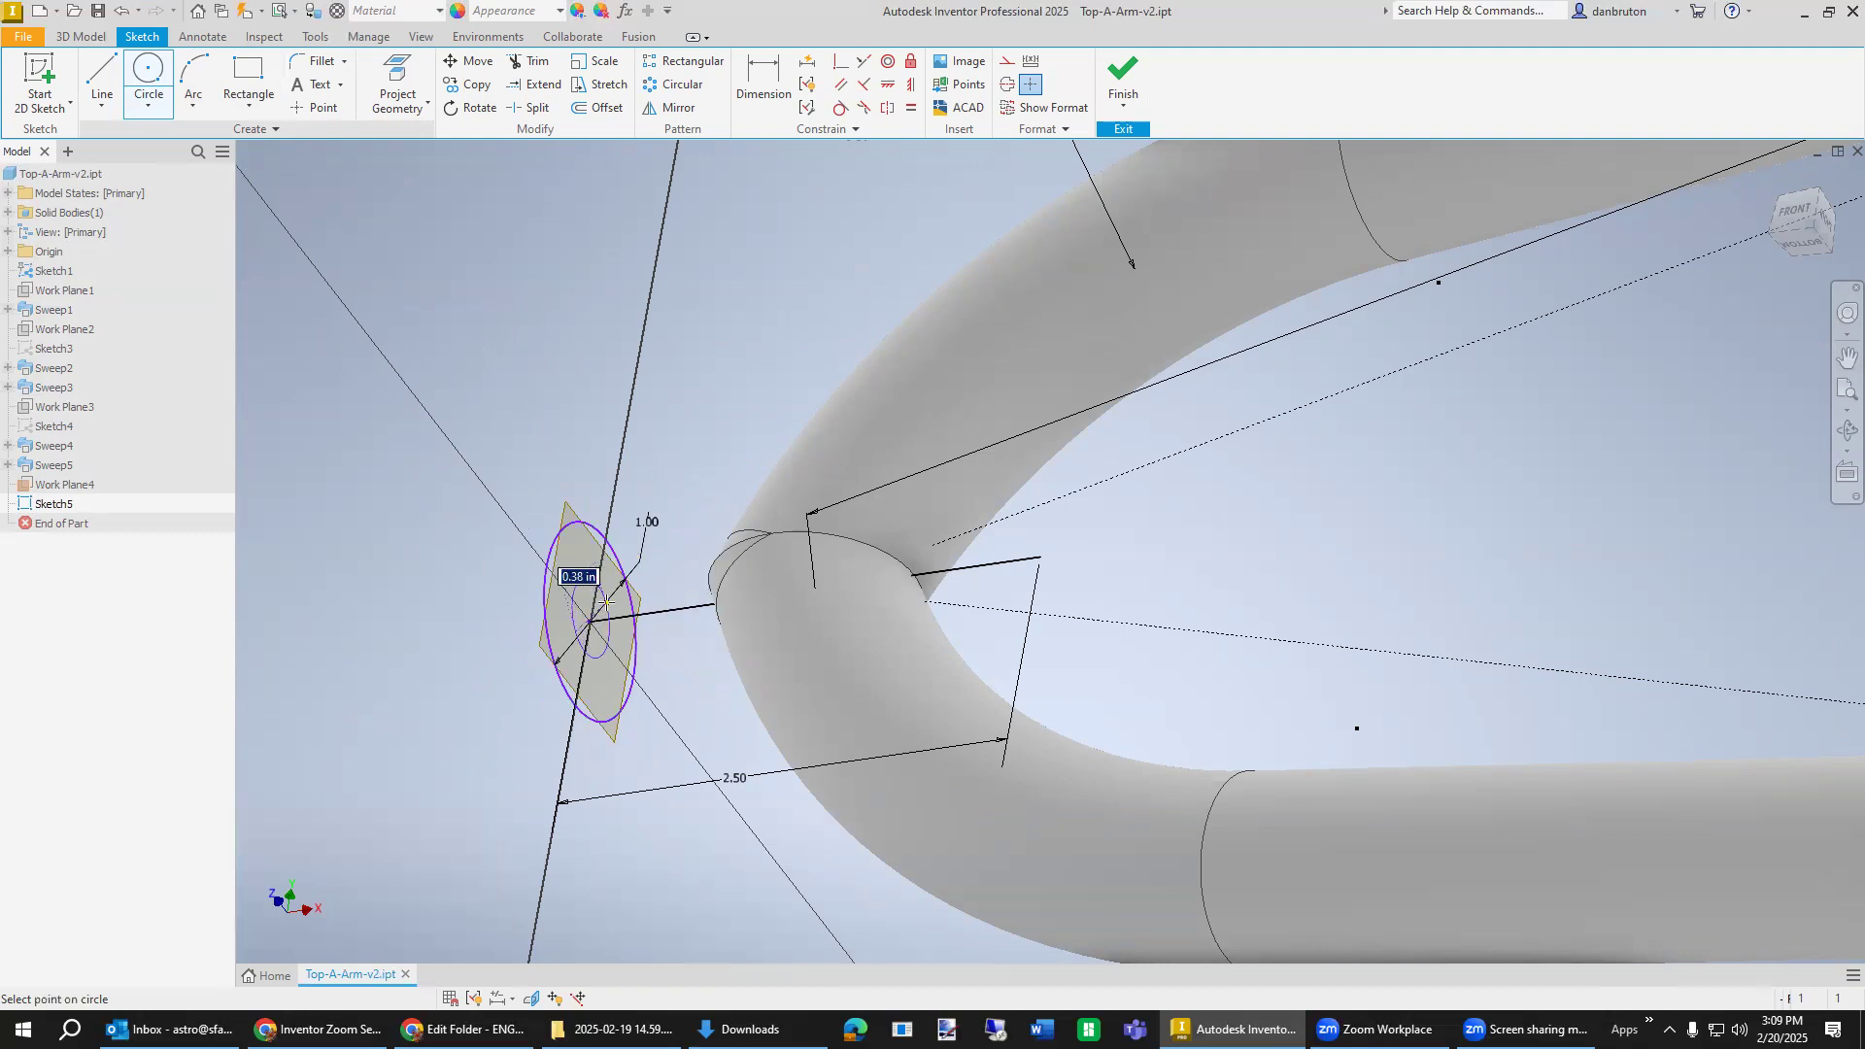
left_click(610, 597)
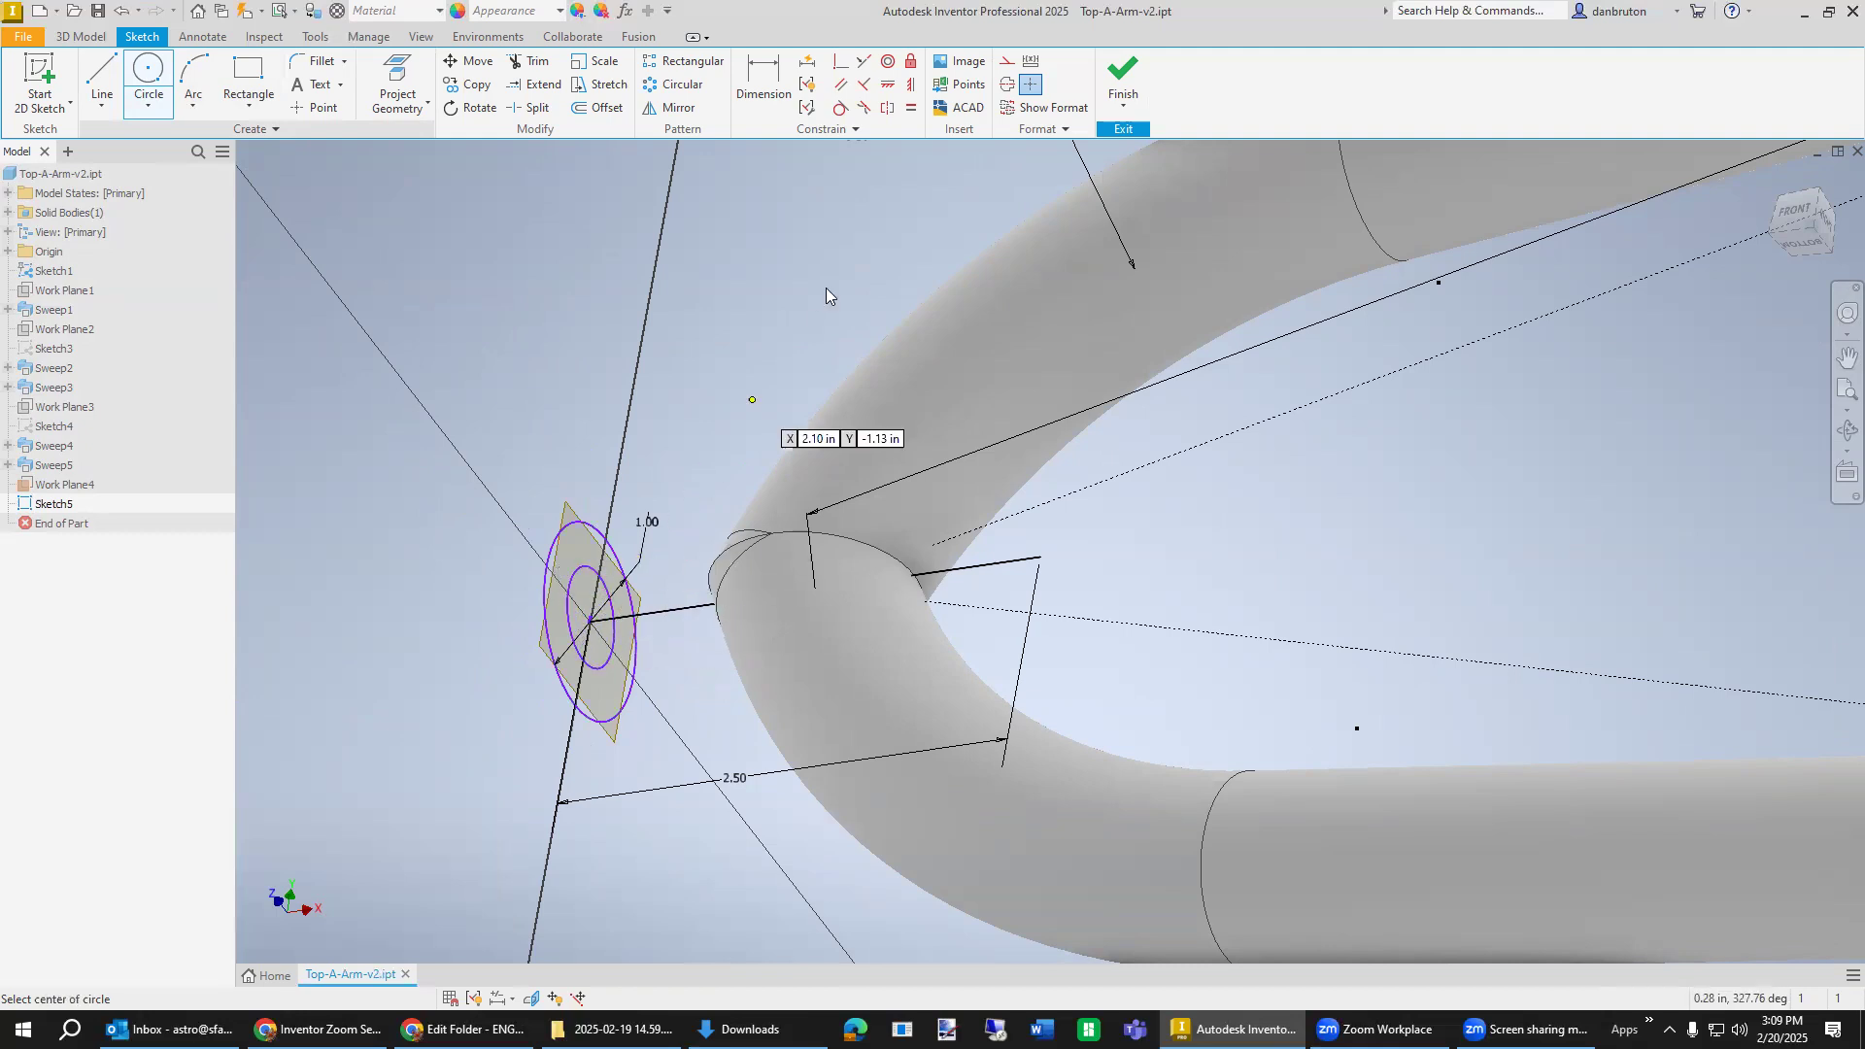
left_click(762, 78)
left_click(614, 619)
left_click(607, 545)
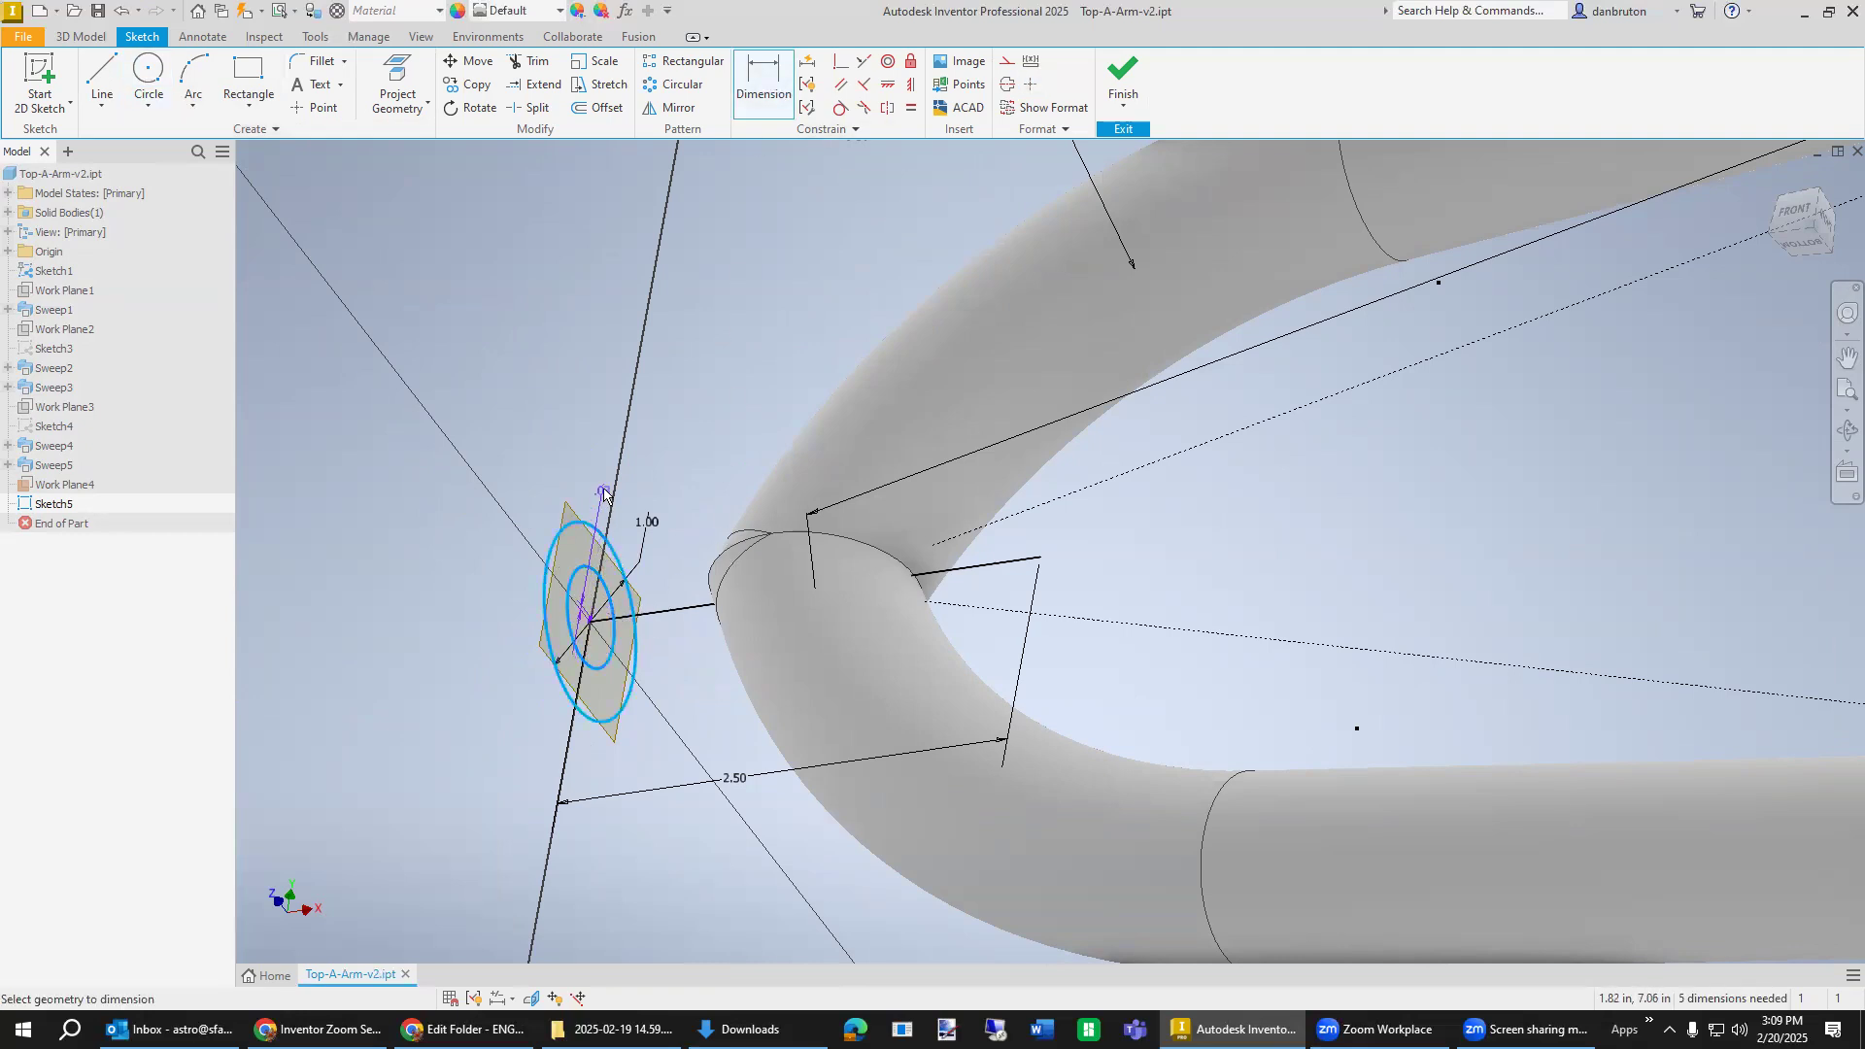
left_click(597, 485)
type("0.12")
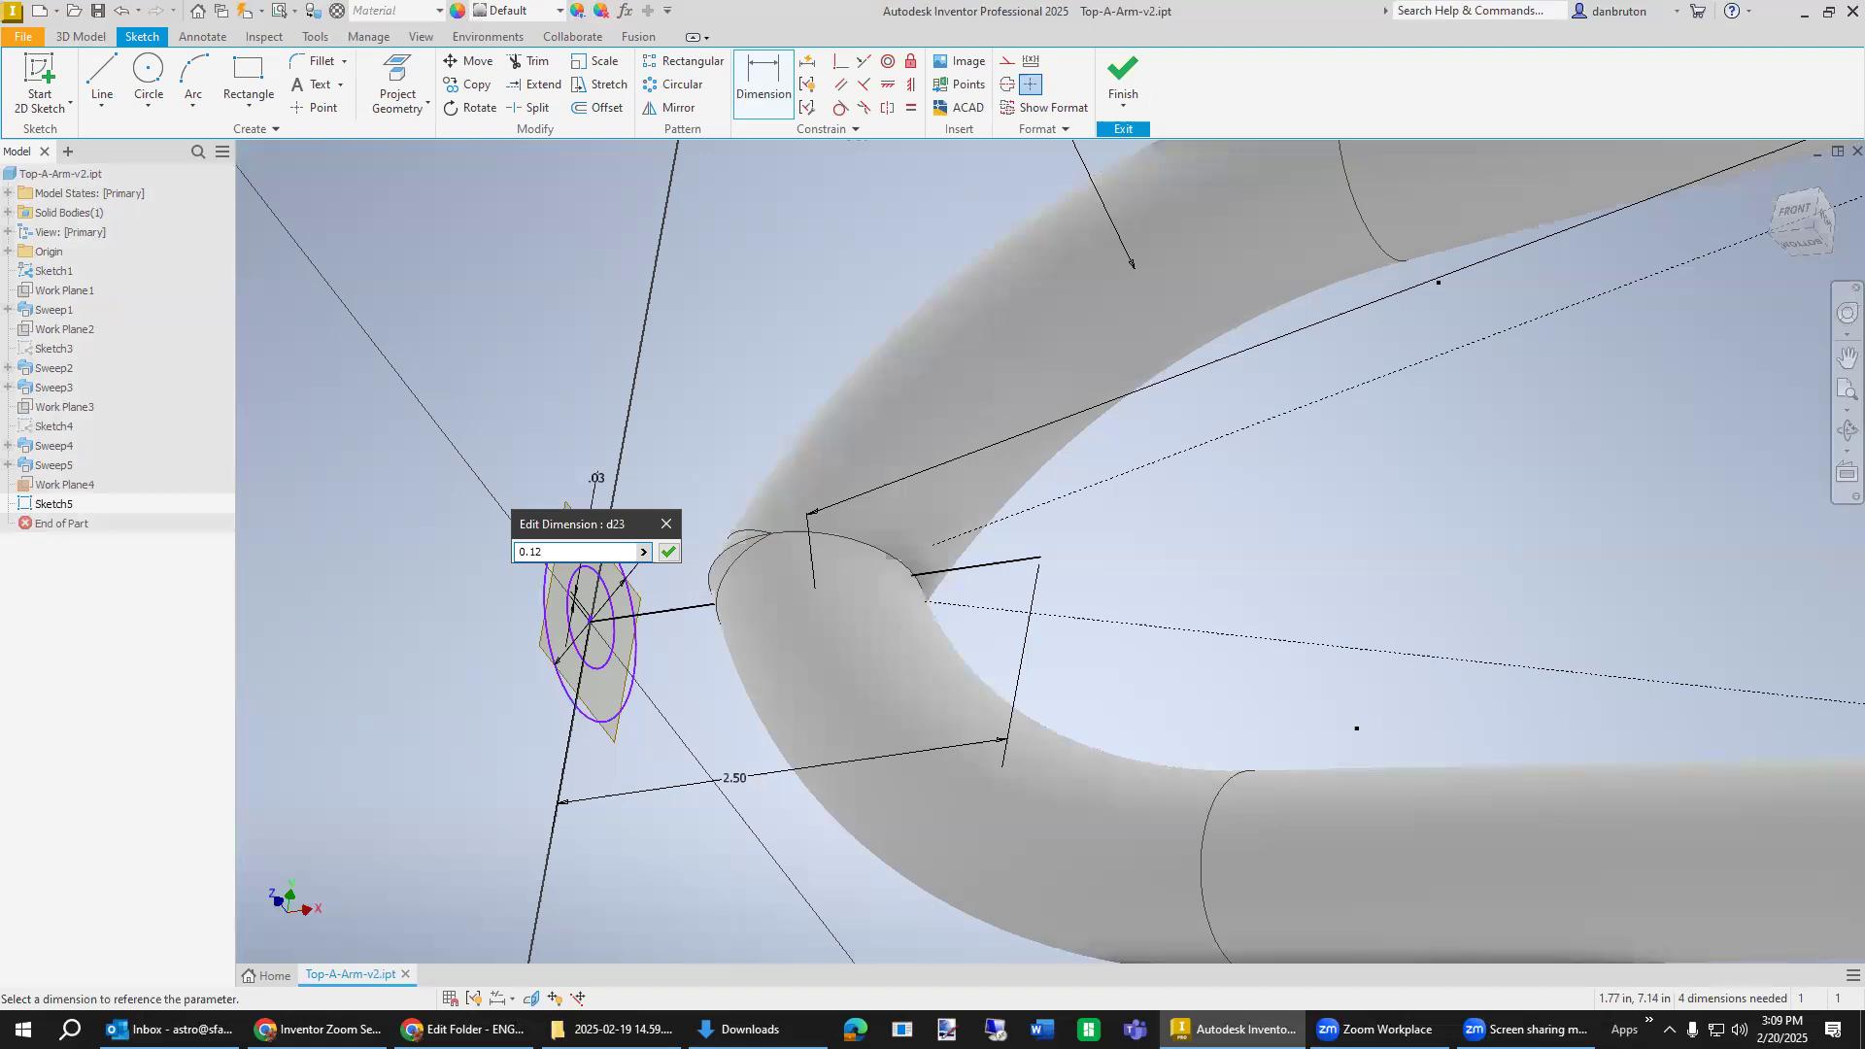
key("Return")
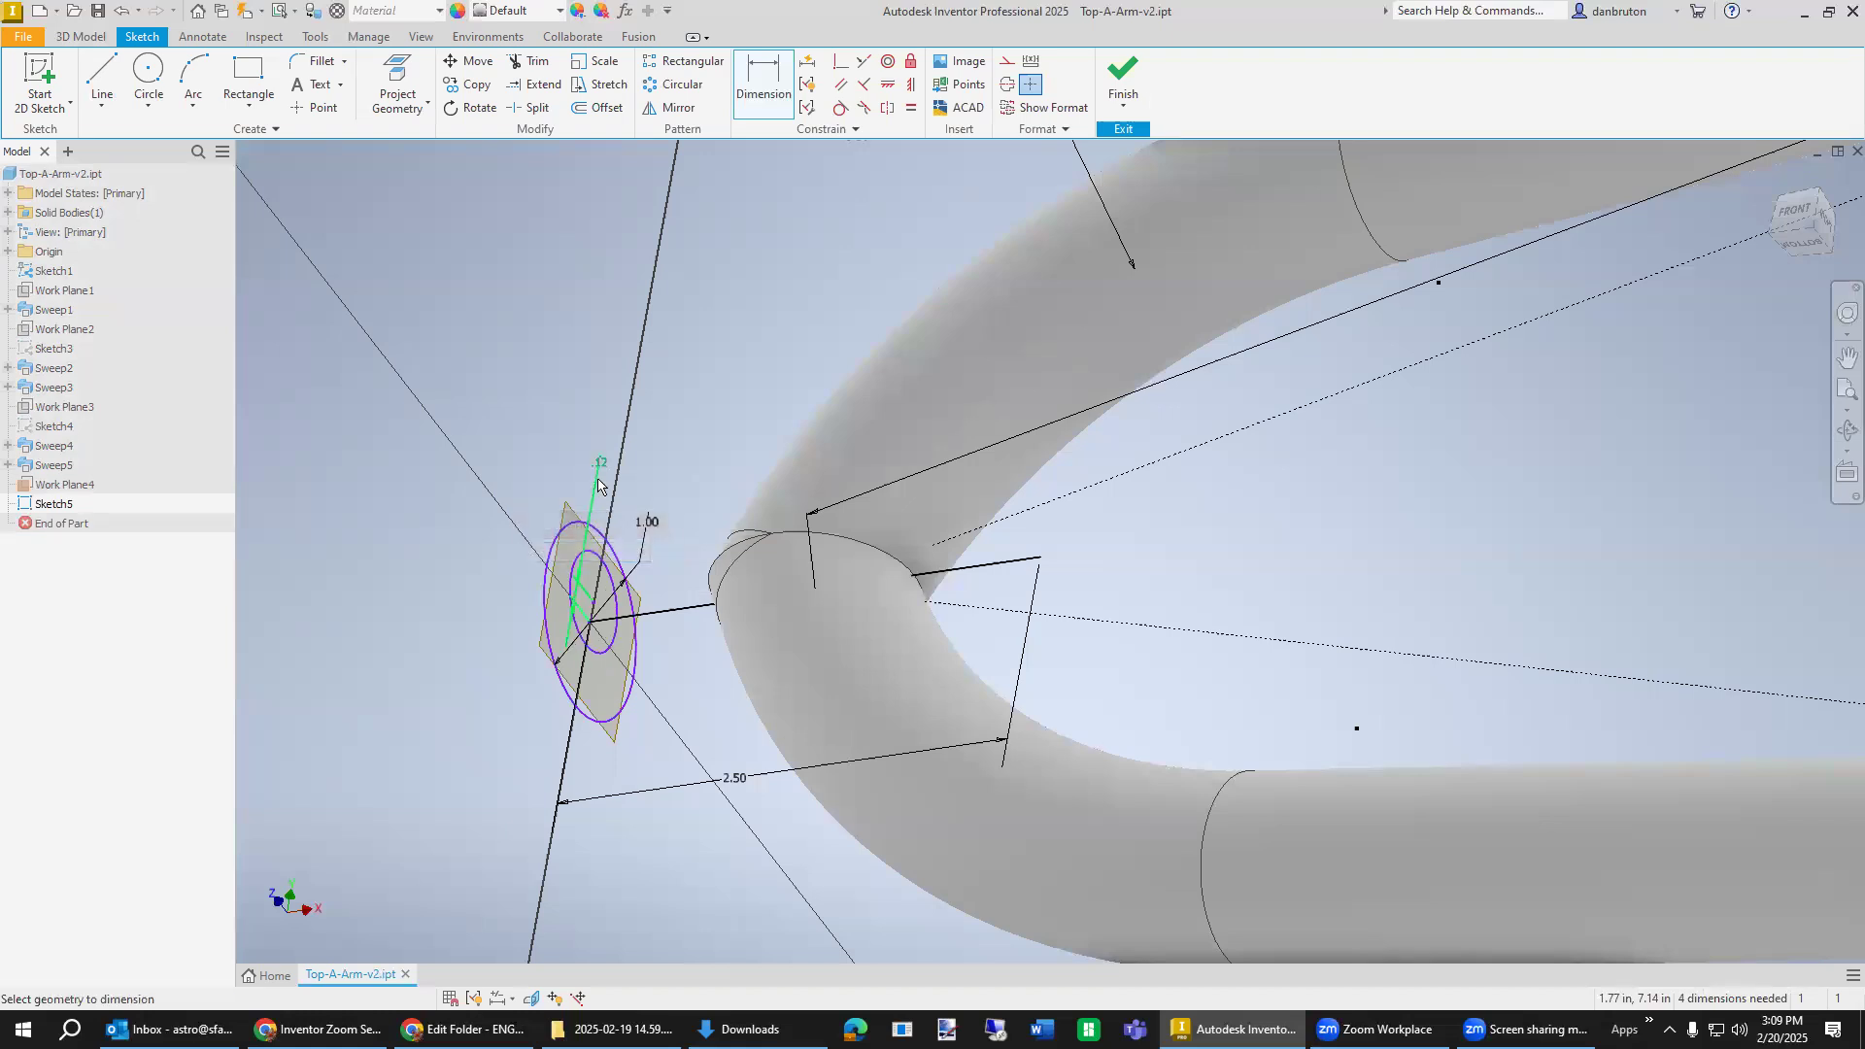
Undo the gap dimension and delete the smaller inner circle.
key("ctrl+z")
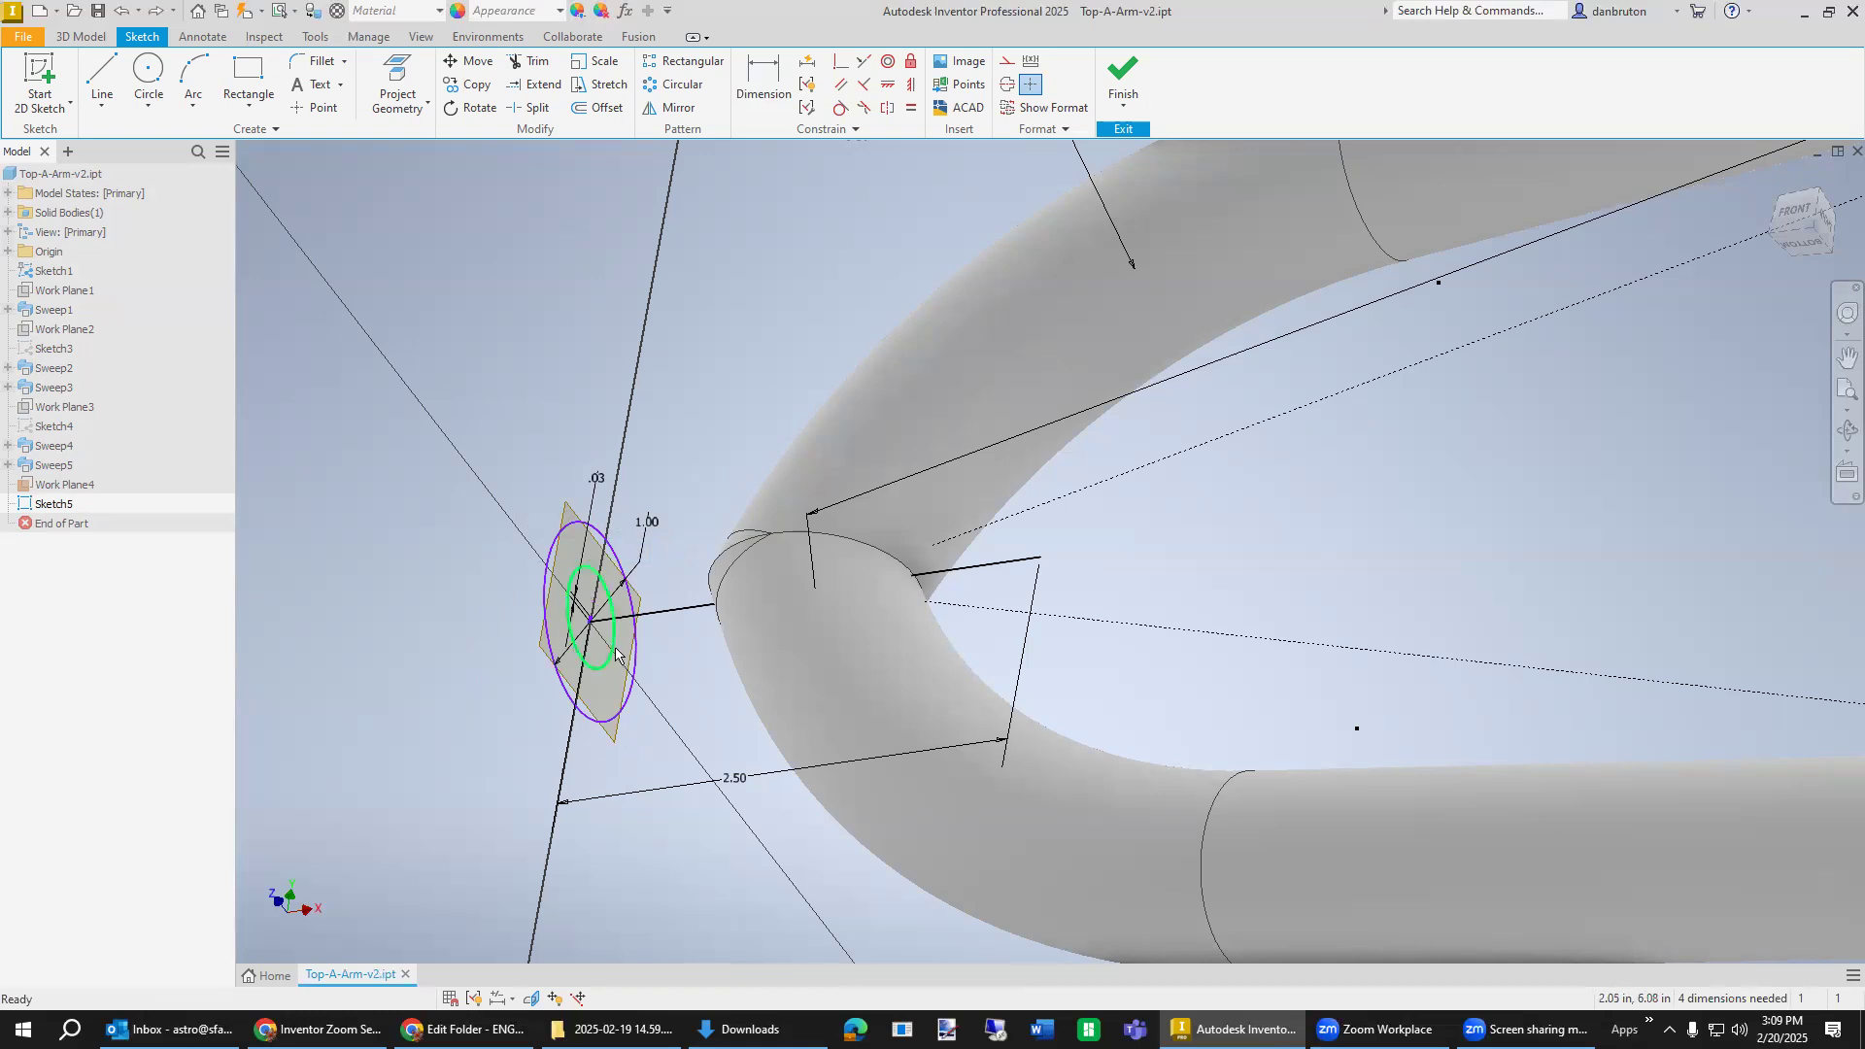
key("ctrl+z")
scroll(609, 645, "down", 5)
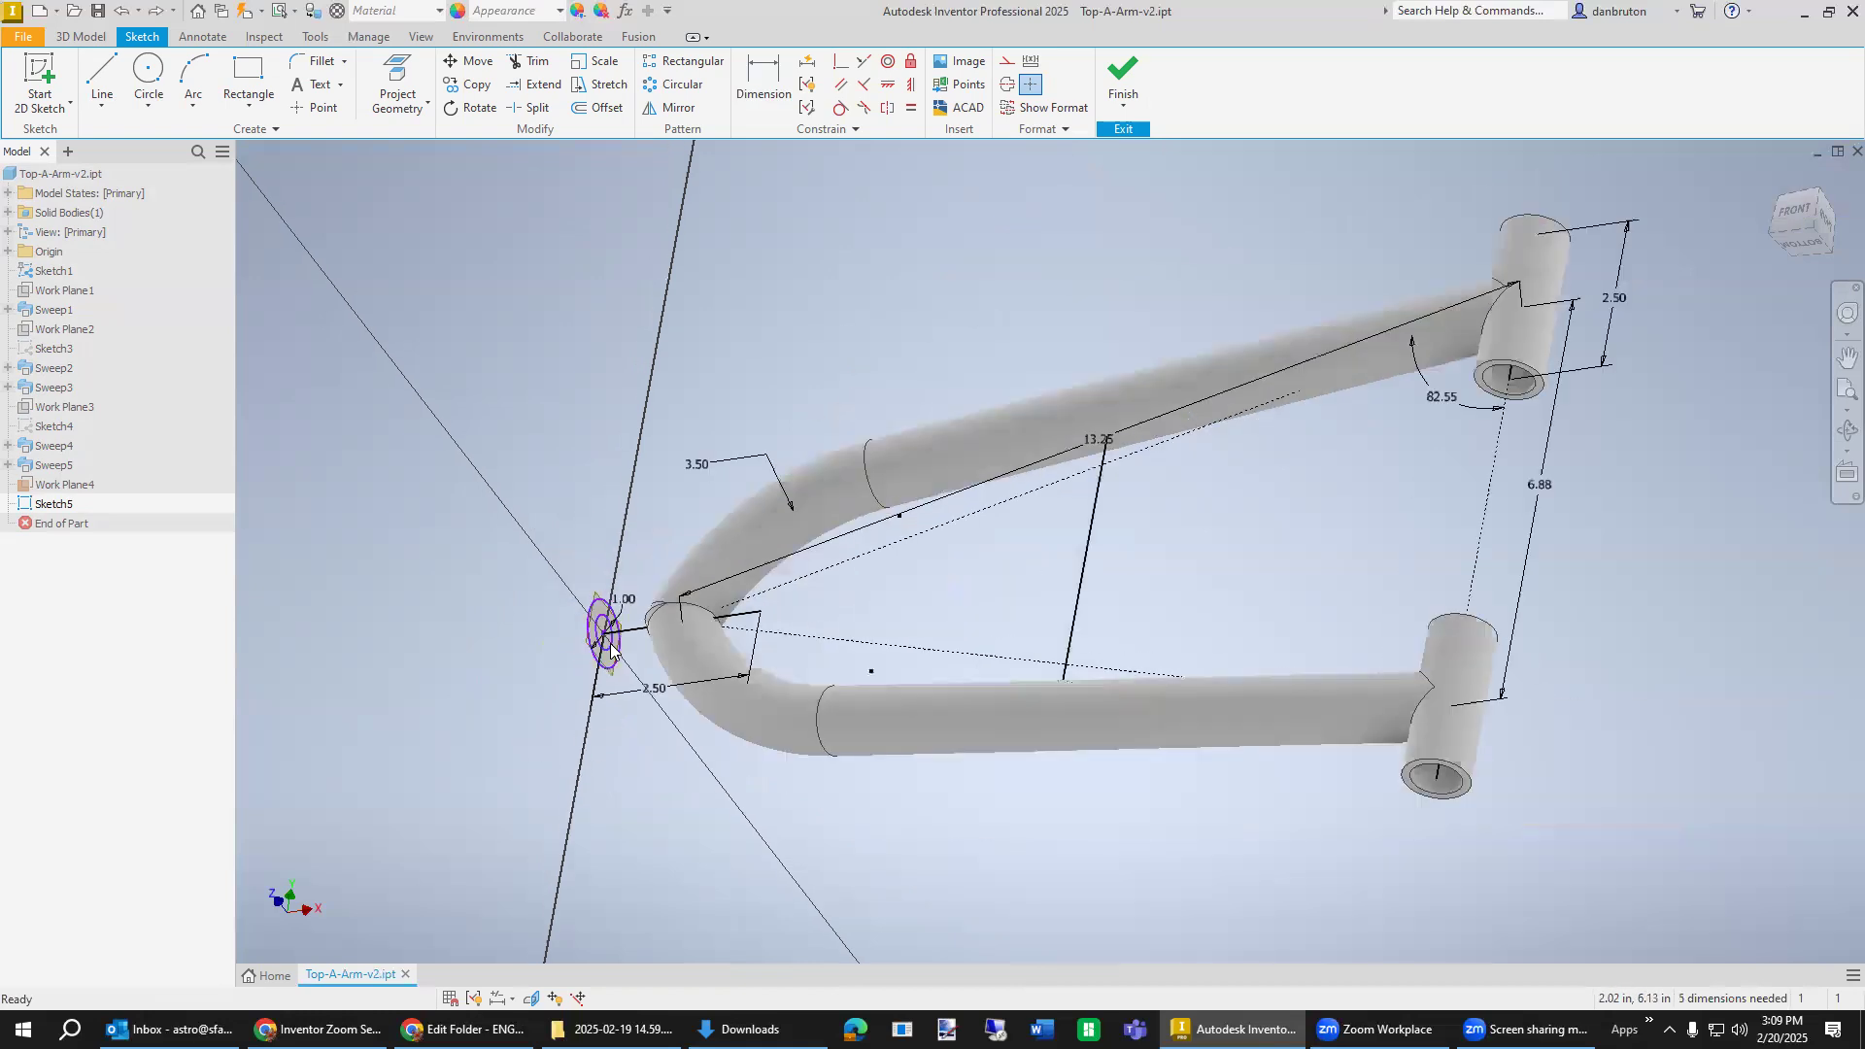
scroll(609, 644, "up", 6)
scroll(608, 643, "up", 2)
scroll(590, 637, "up", 3)
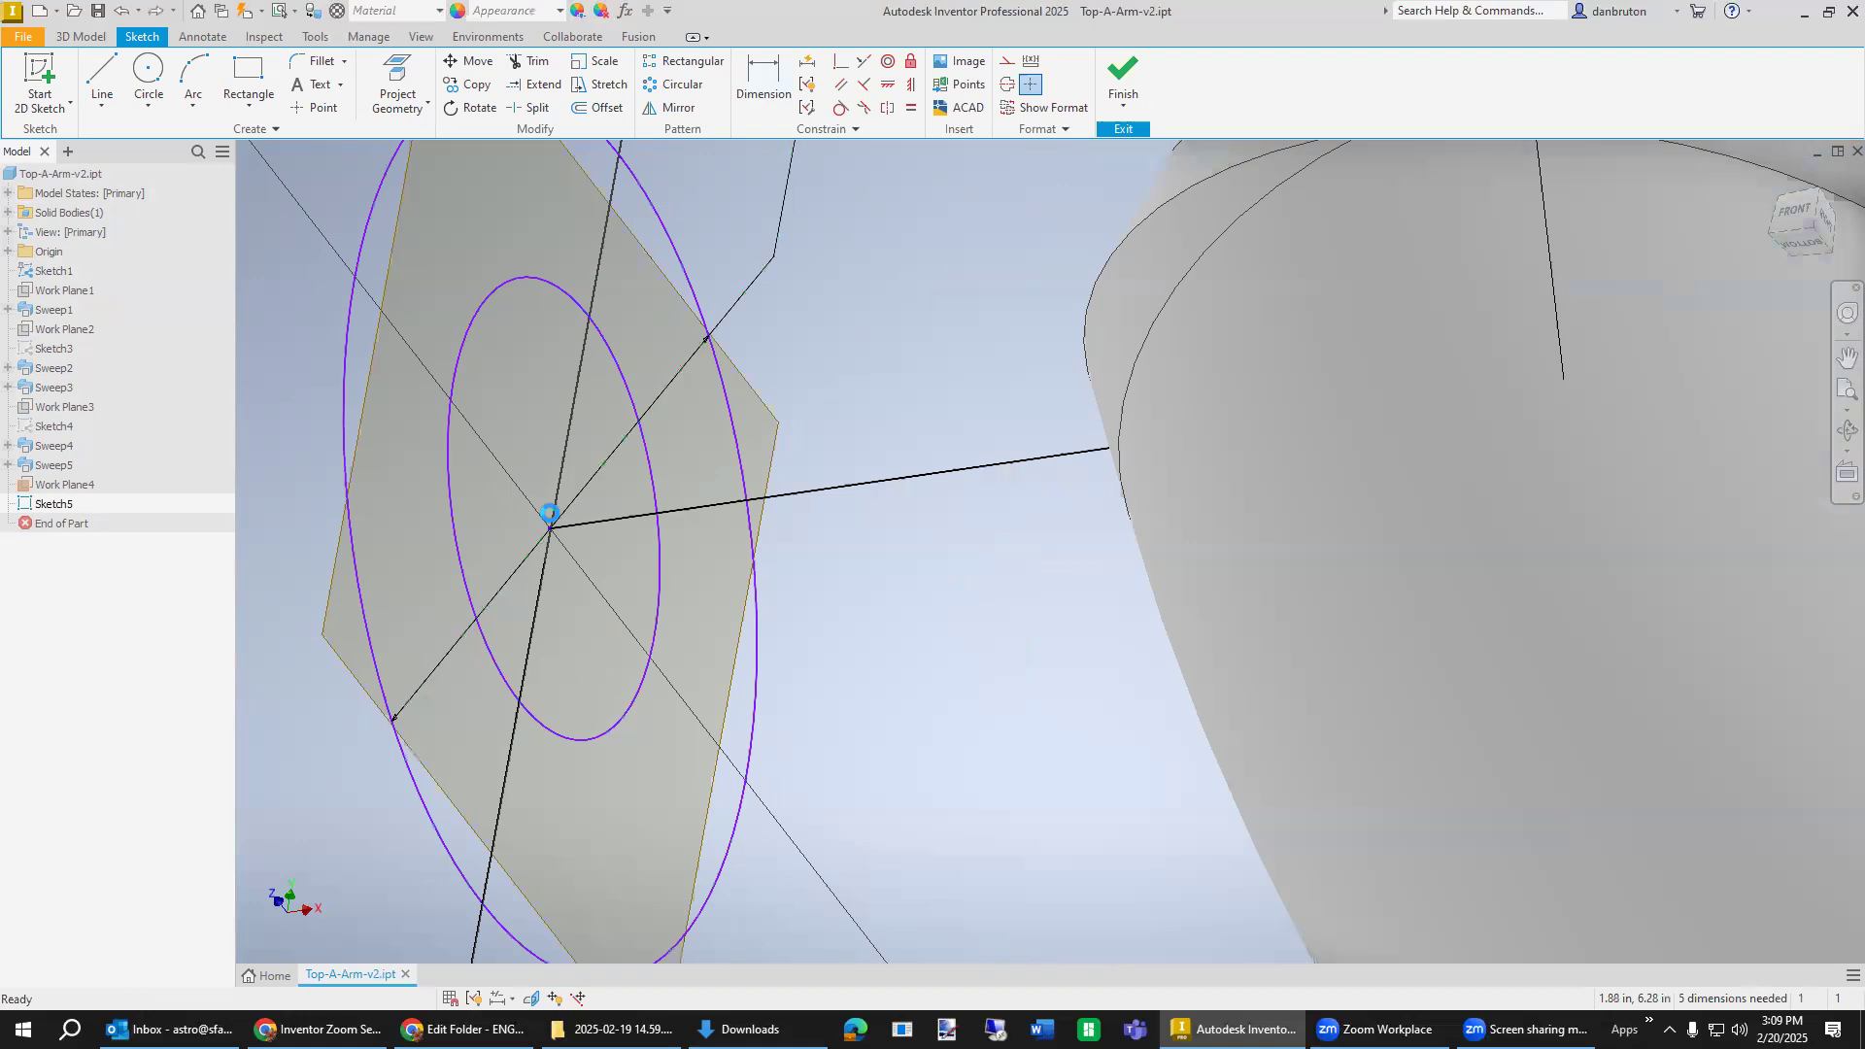
left_click(645, 683)
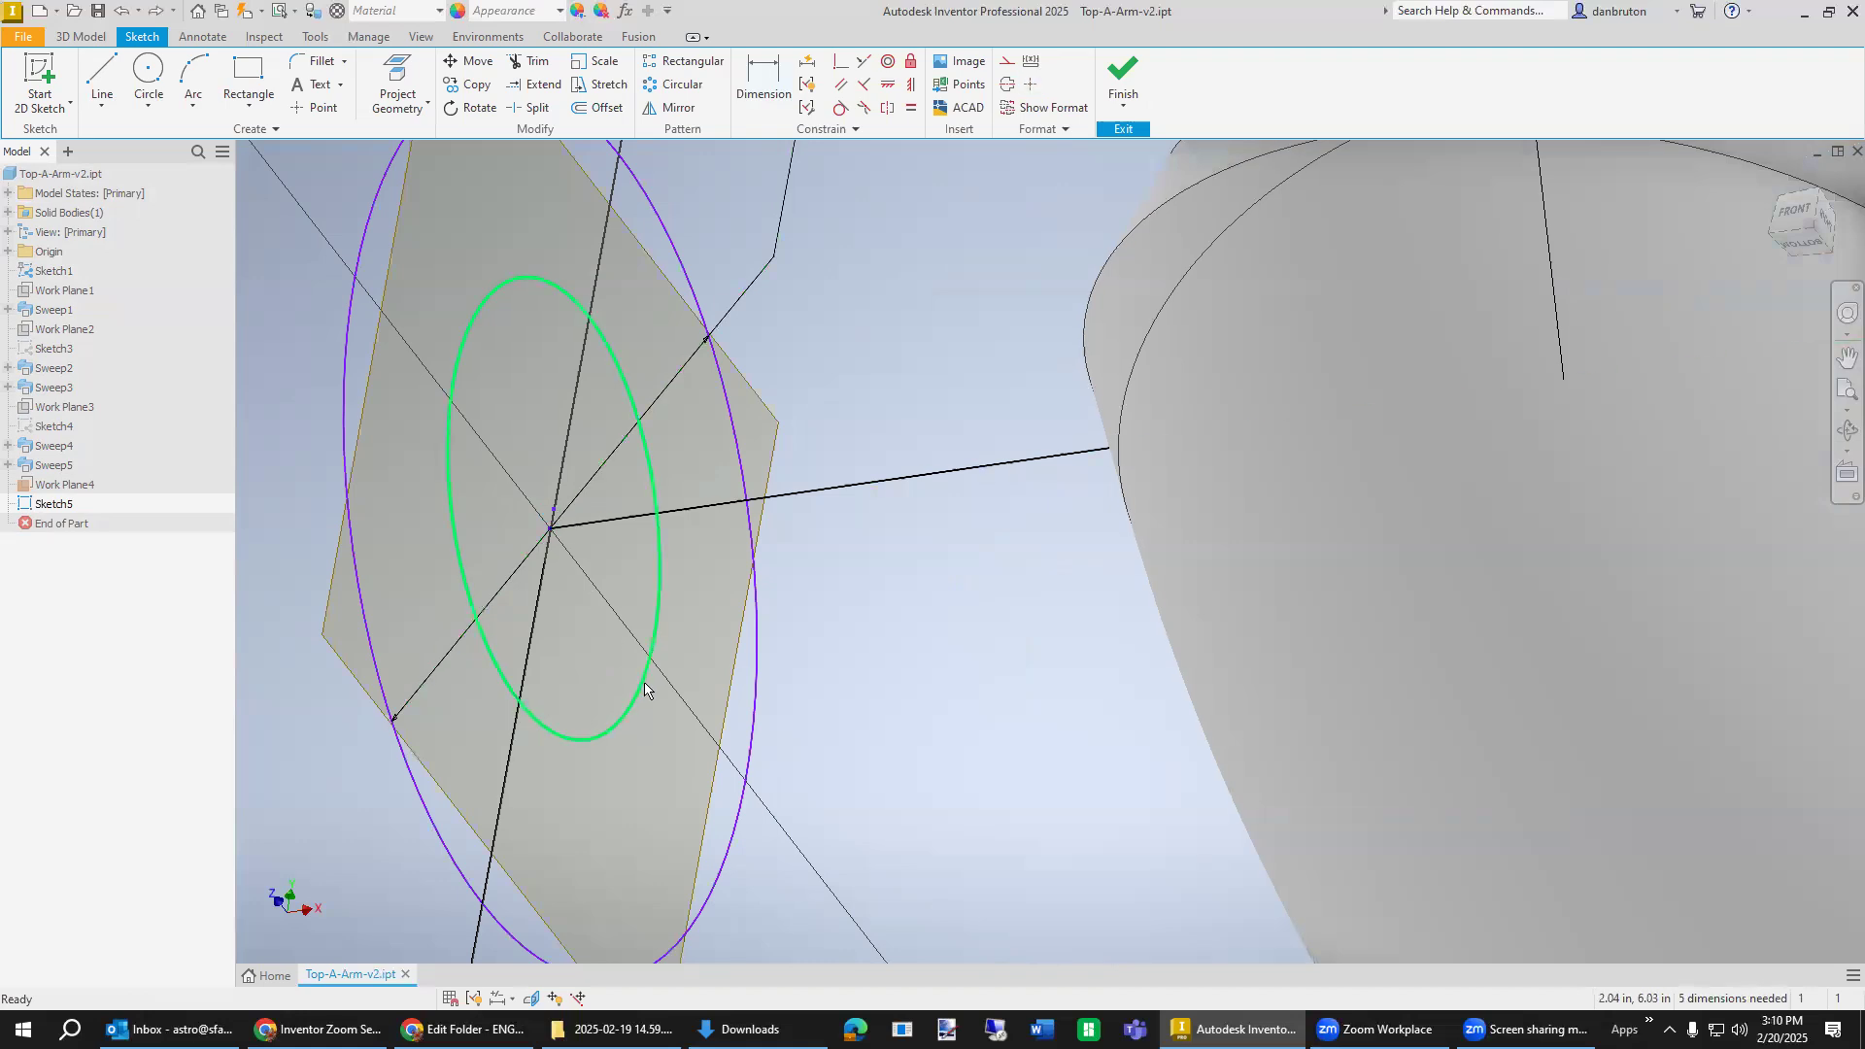
key("Delete")
Draw a new concentric circle just inside the 1 in circle and set the gap between the two to 0.12 in.
left_click(149, 78)
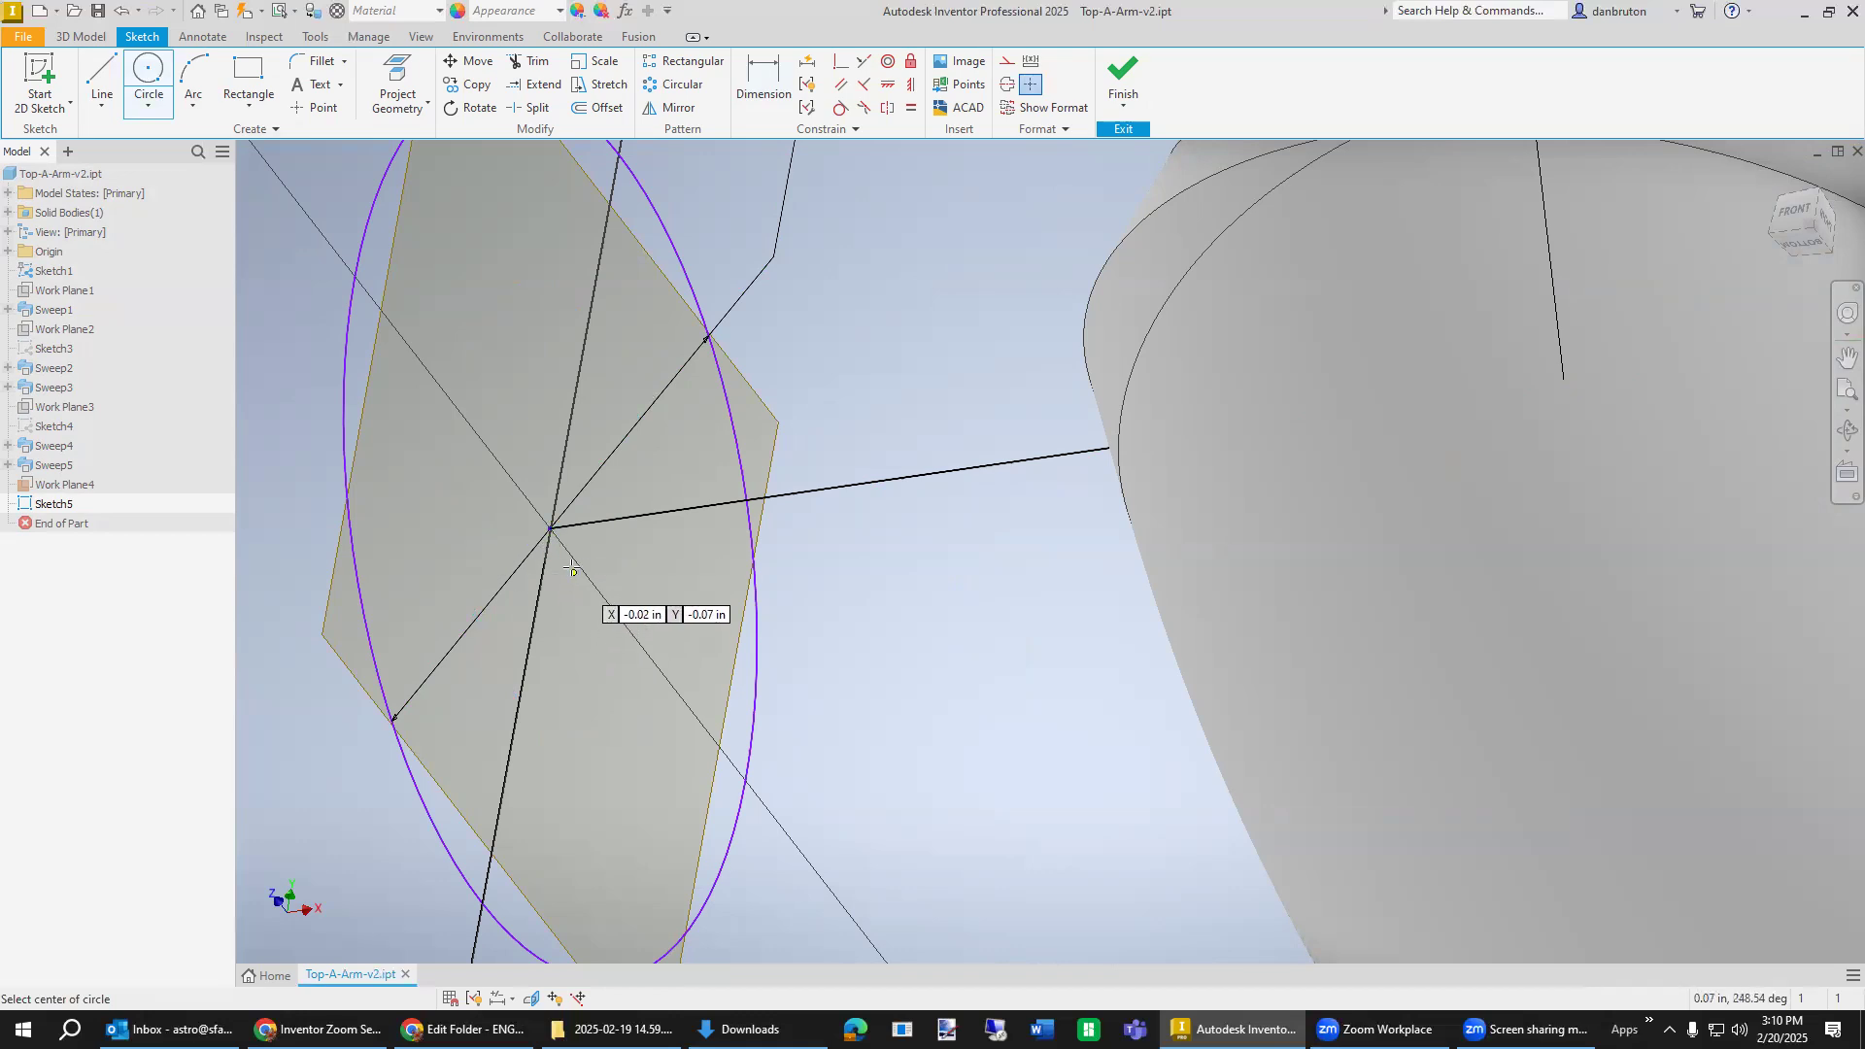
scroll(558, 556, "up", 2)
left_click(535, 498)
left_click(808, 799)
left_click(763, 83)
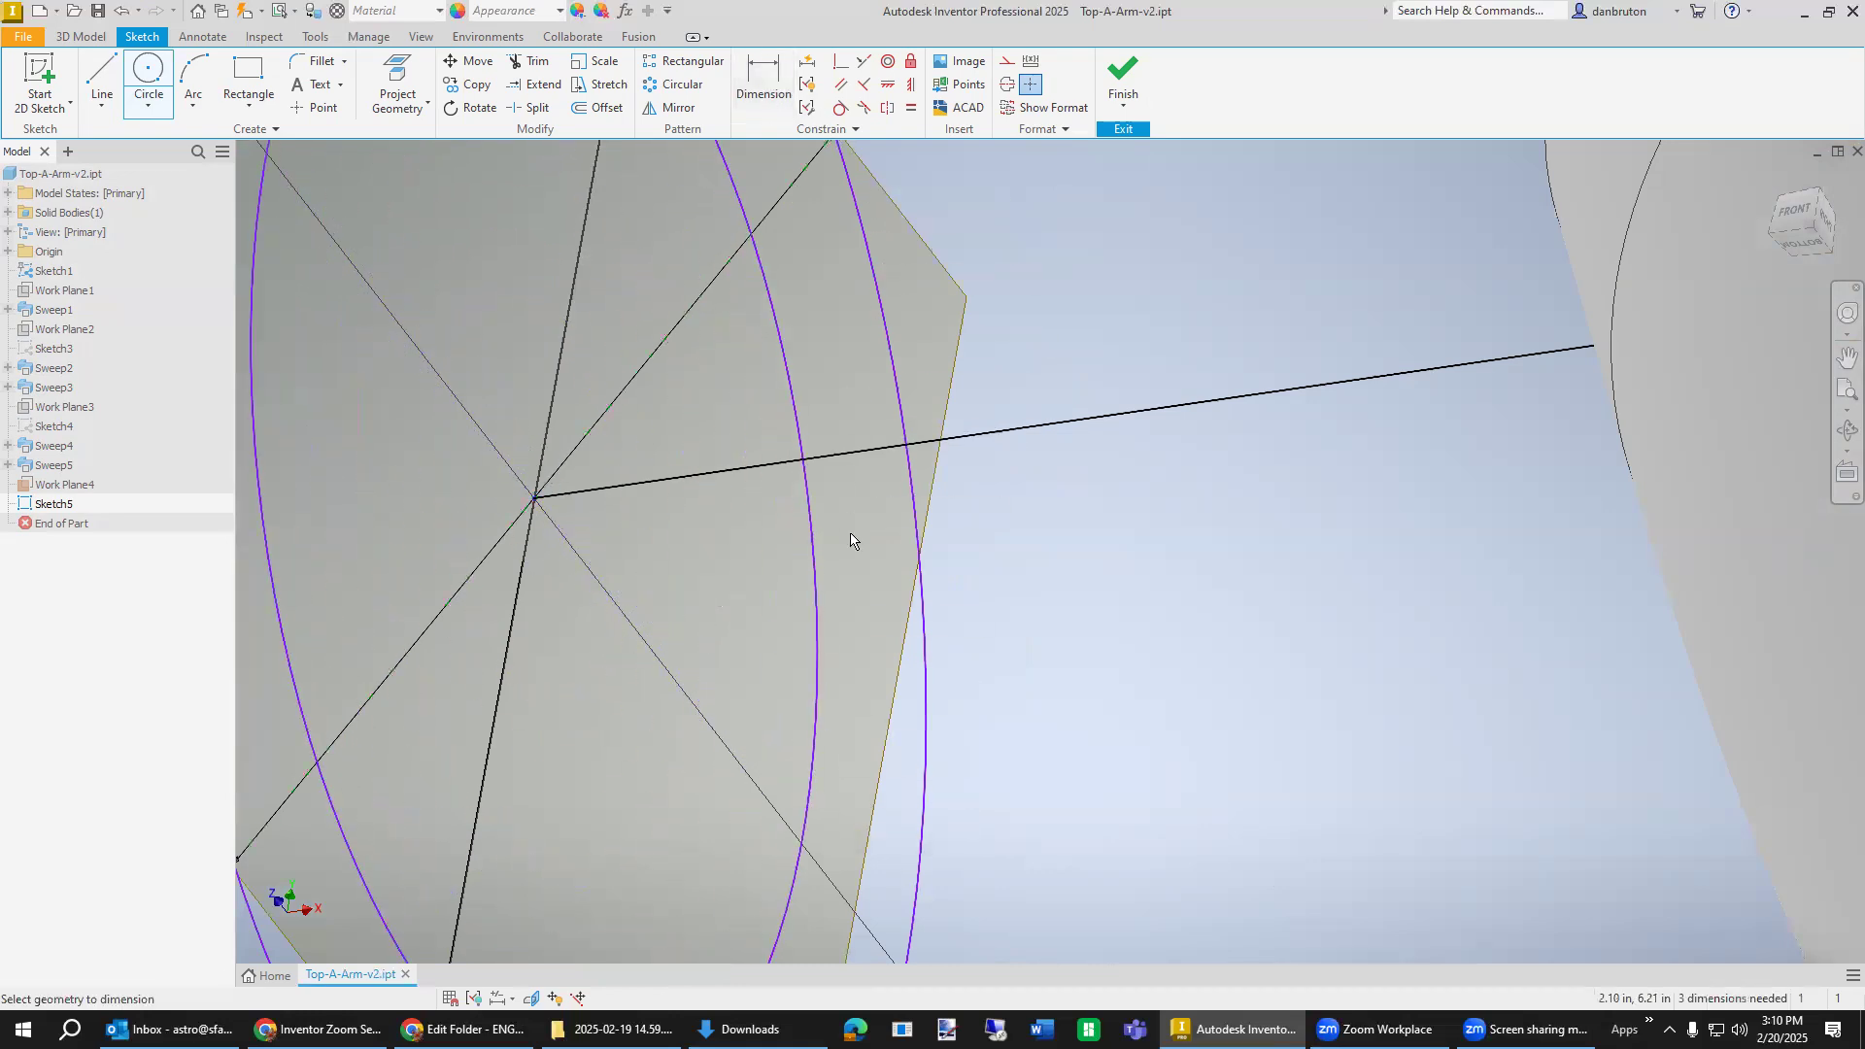
left_click(828, 629)
left_click(944, 639)
left_click(1029, 622)
type("0.12")
key("Return")
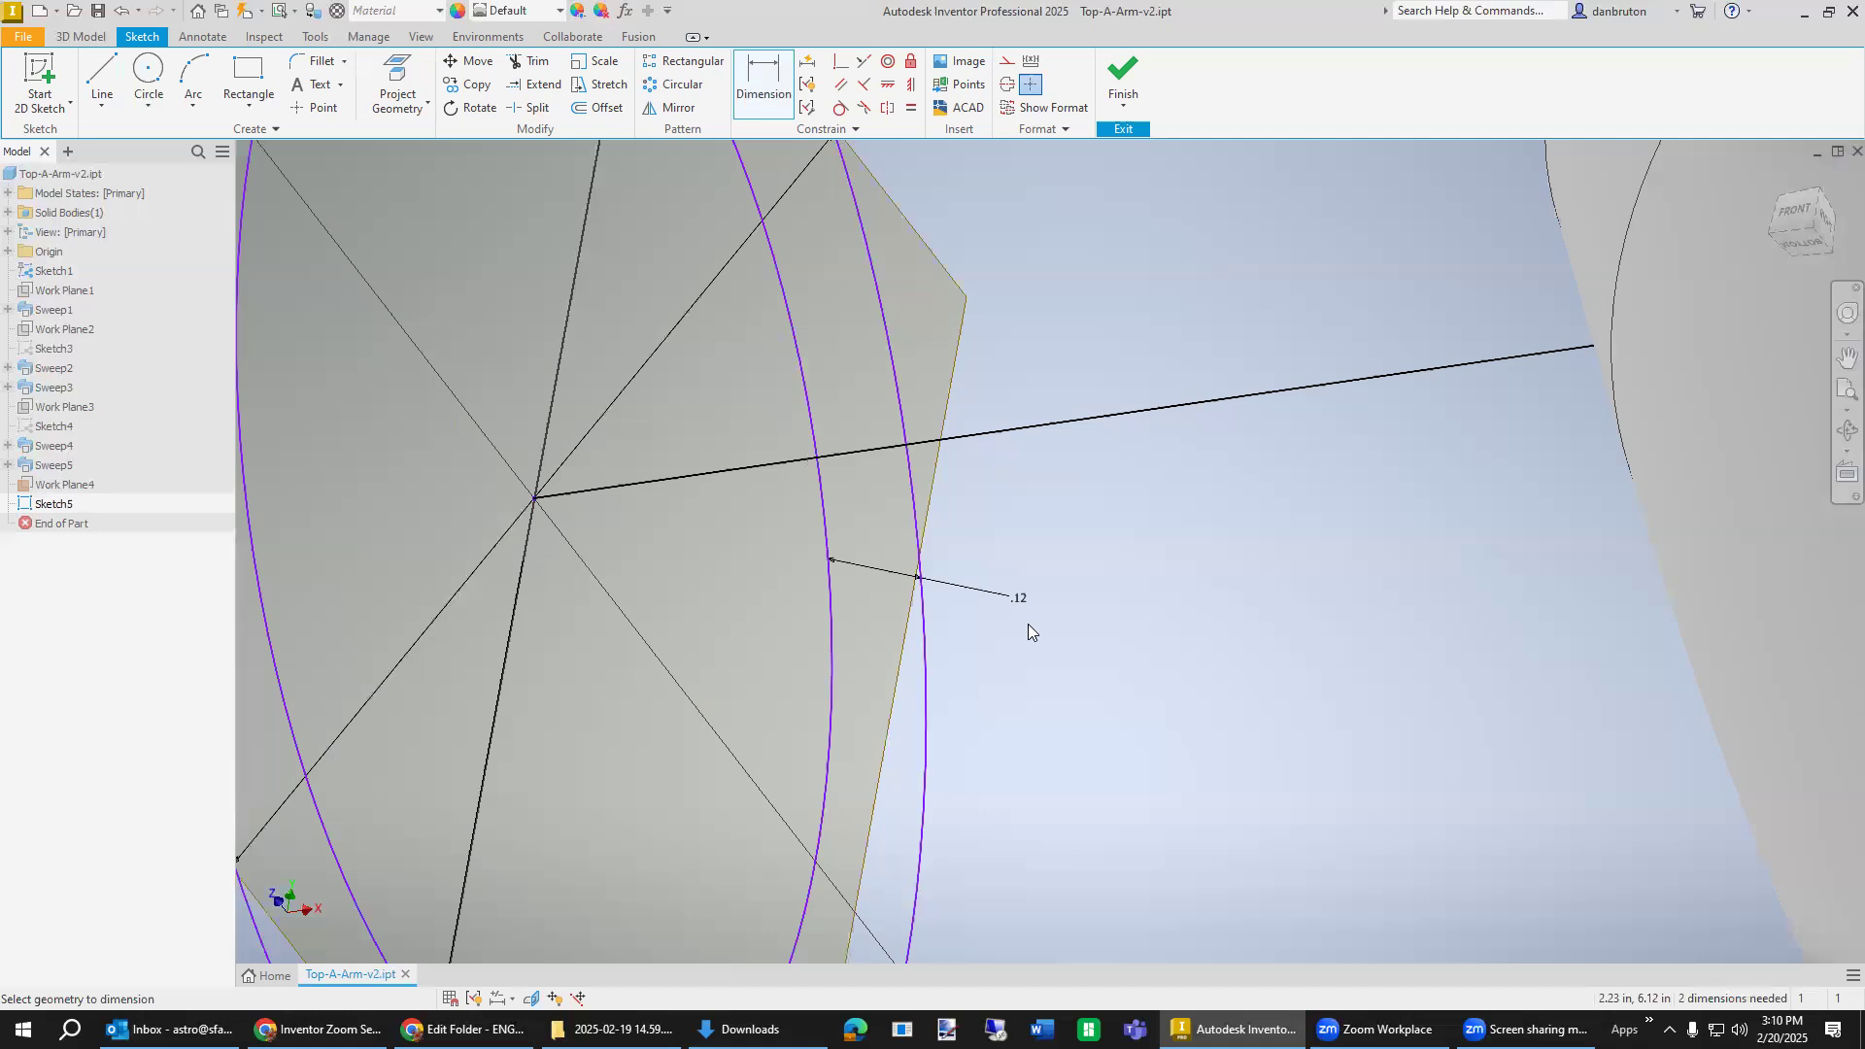
key("Escape")
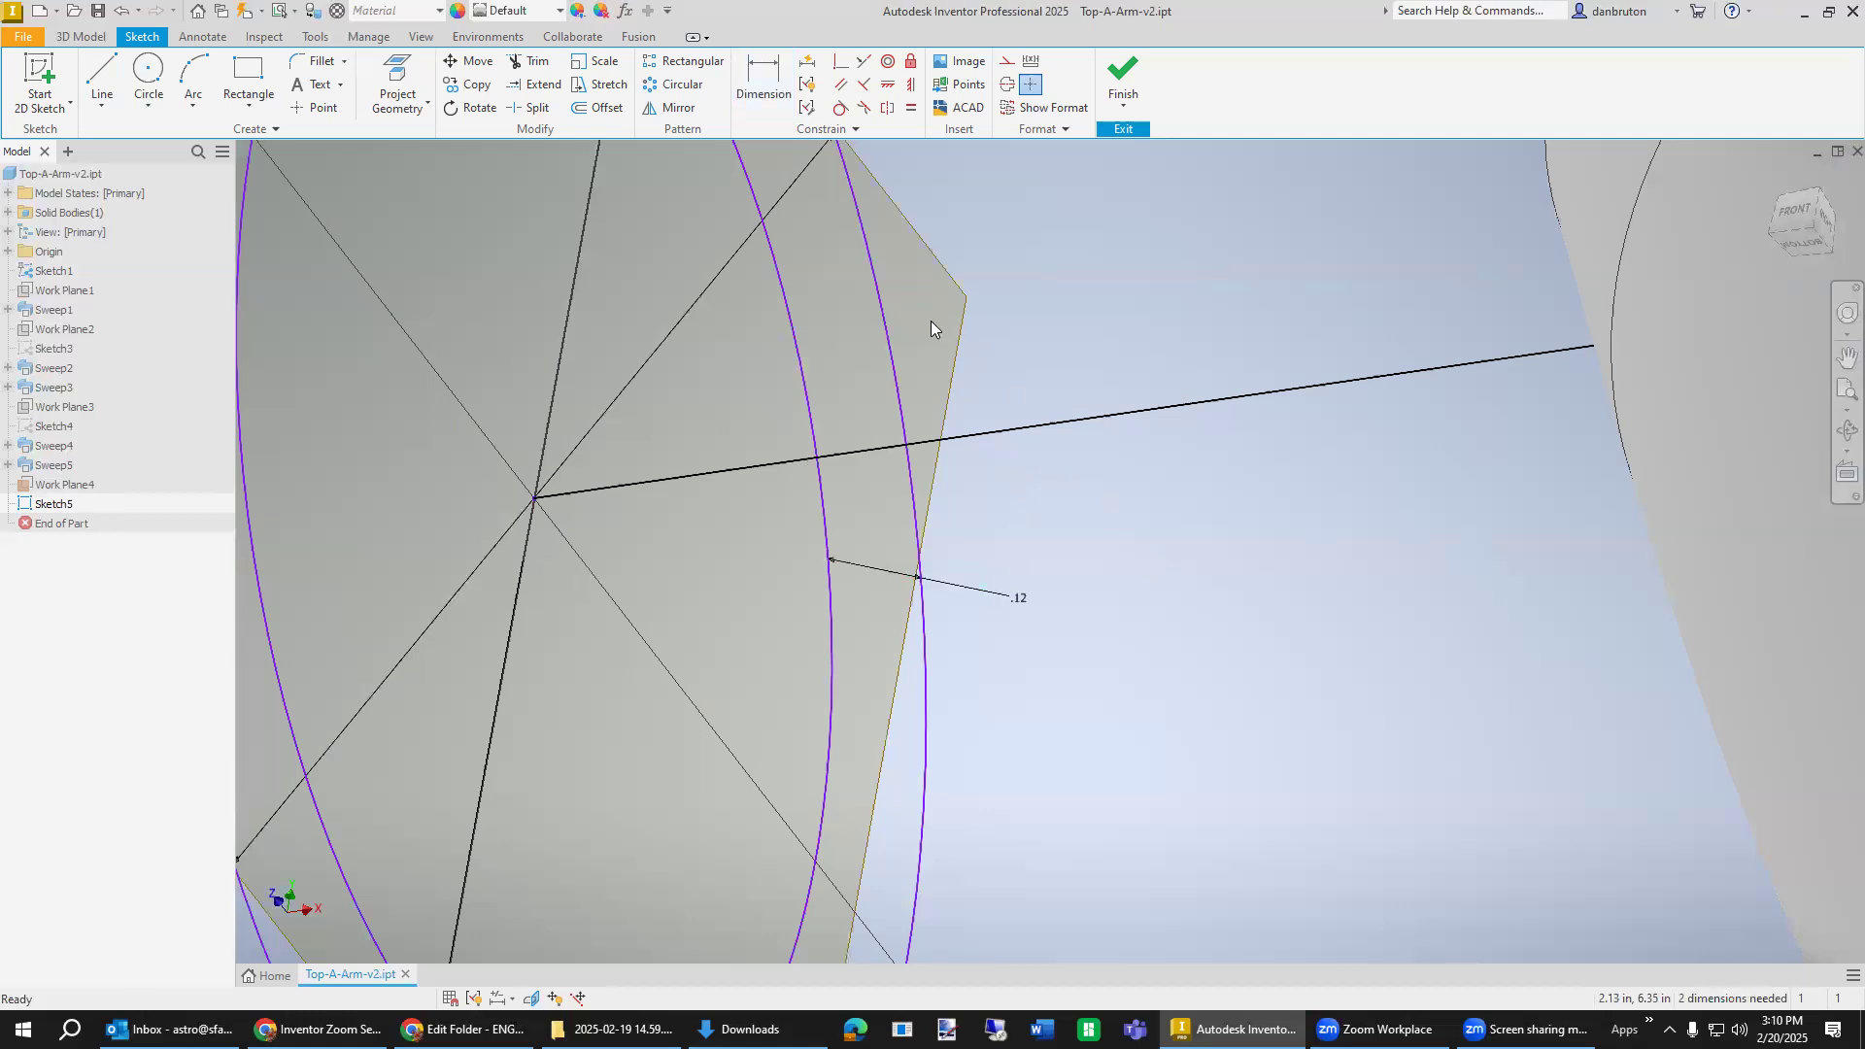
right_click(931, 321)
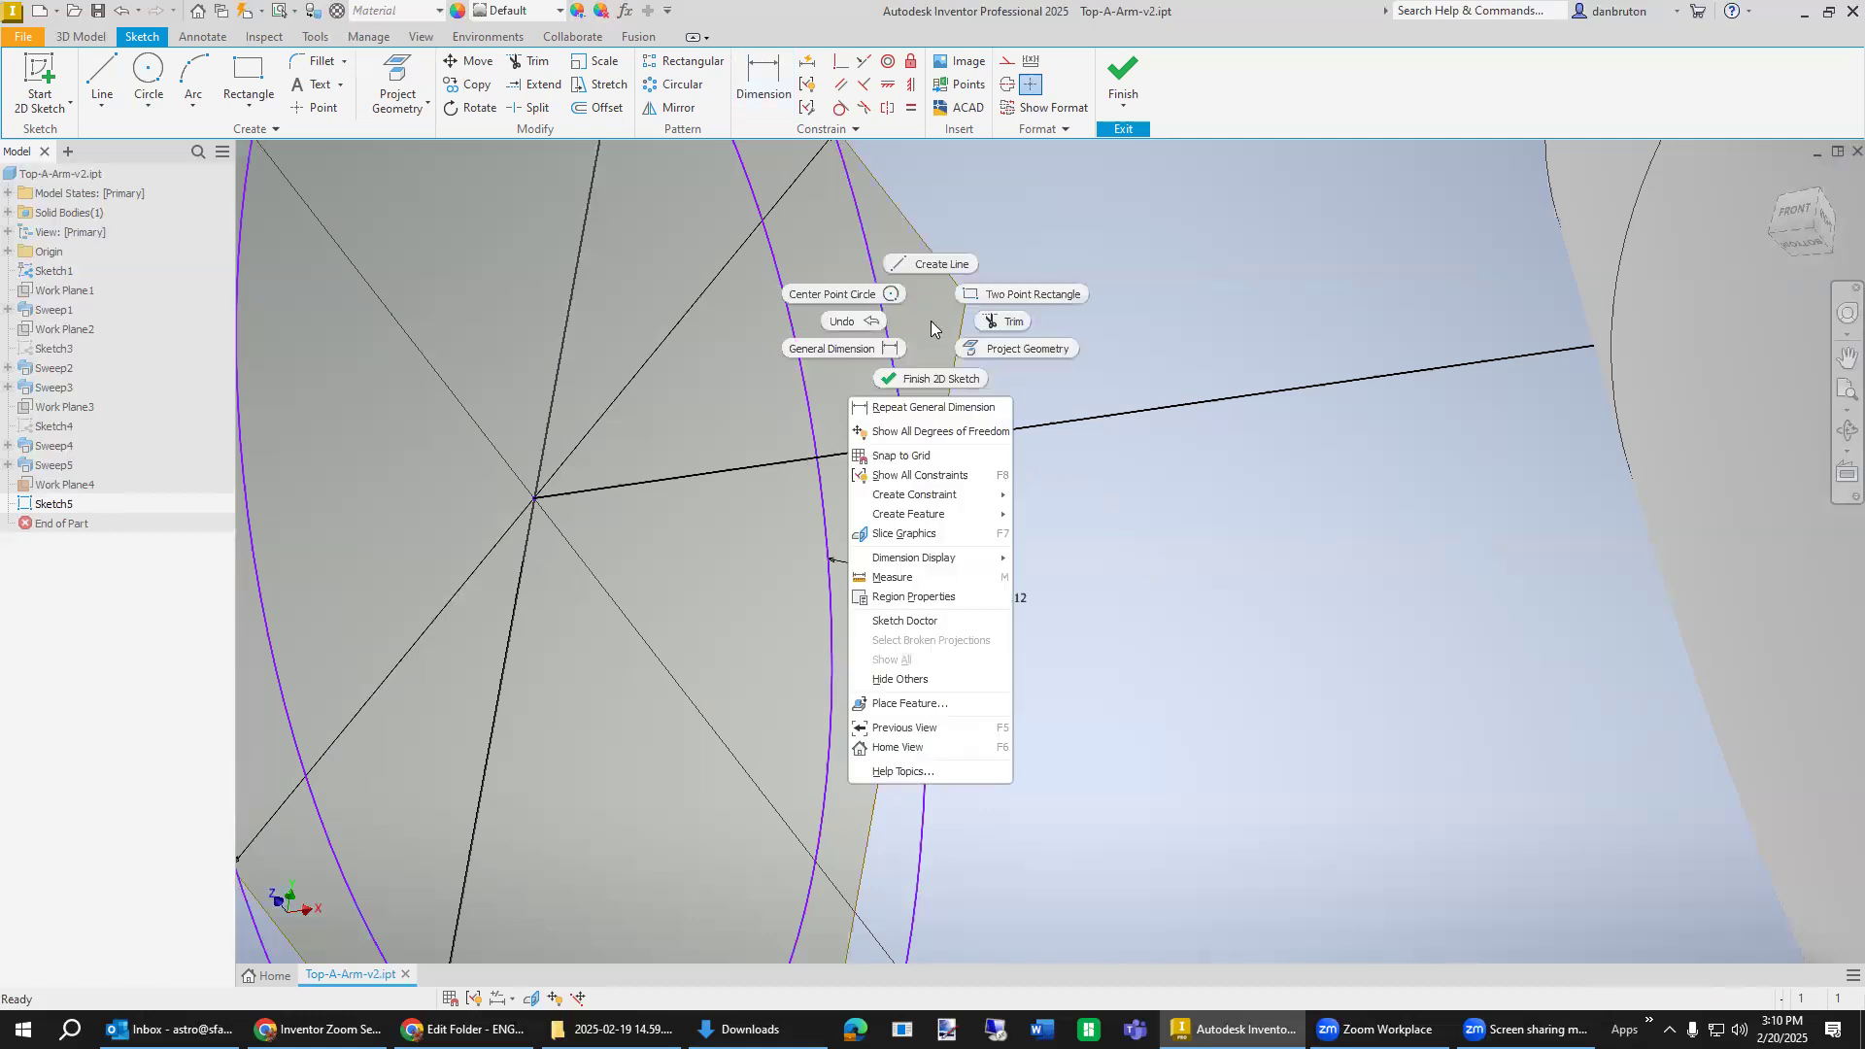
Examine the apex circle sketch face-on and from an angle to check both circles against the arm.
left_click(931, 321)
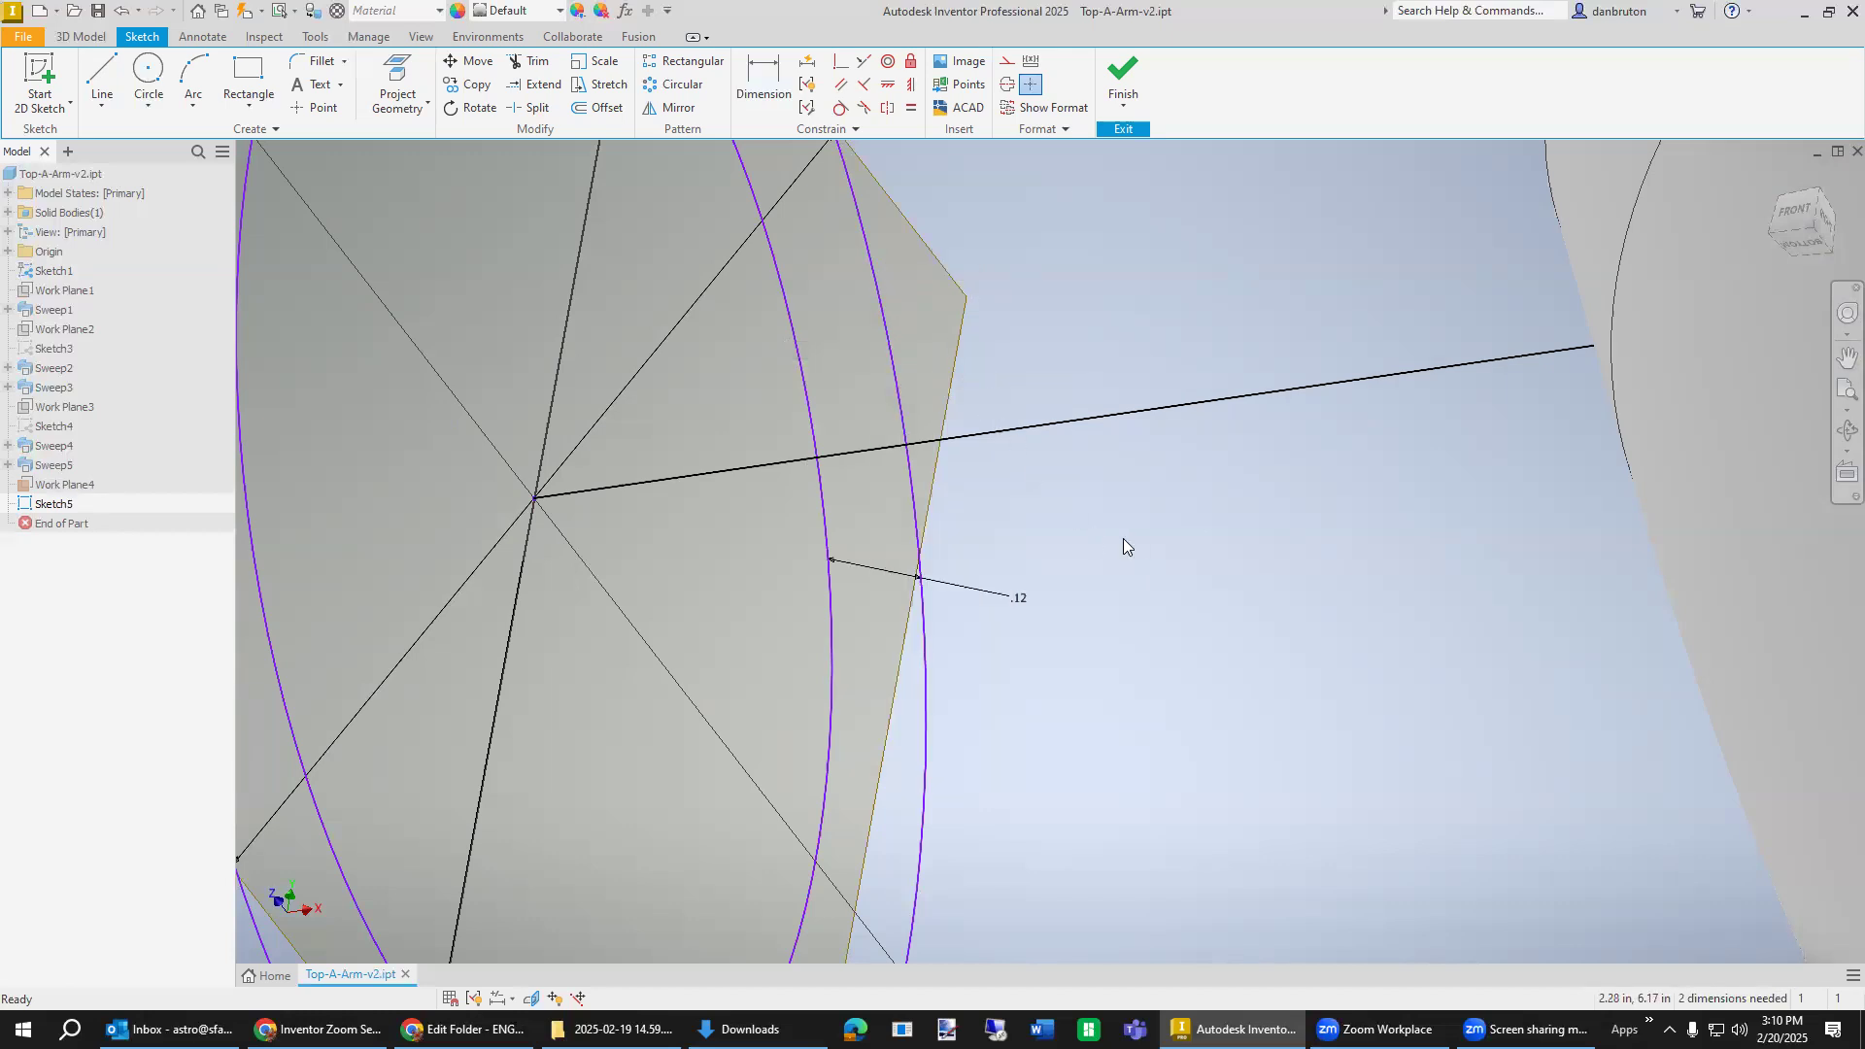
left_click(418, 37)
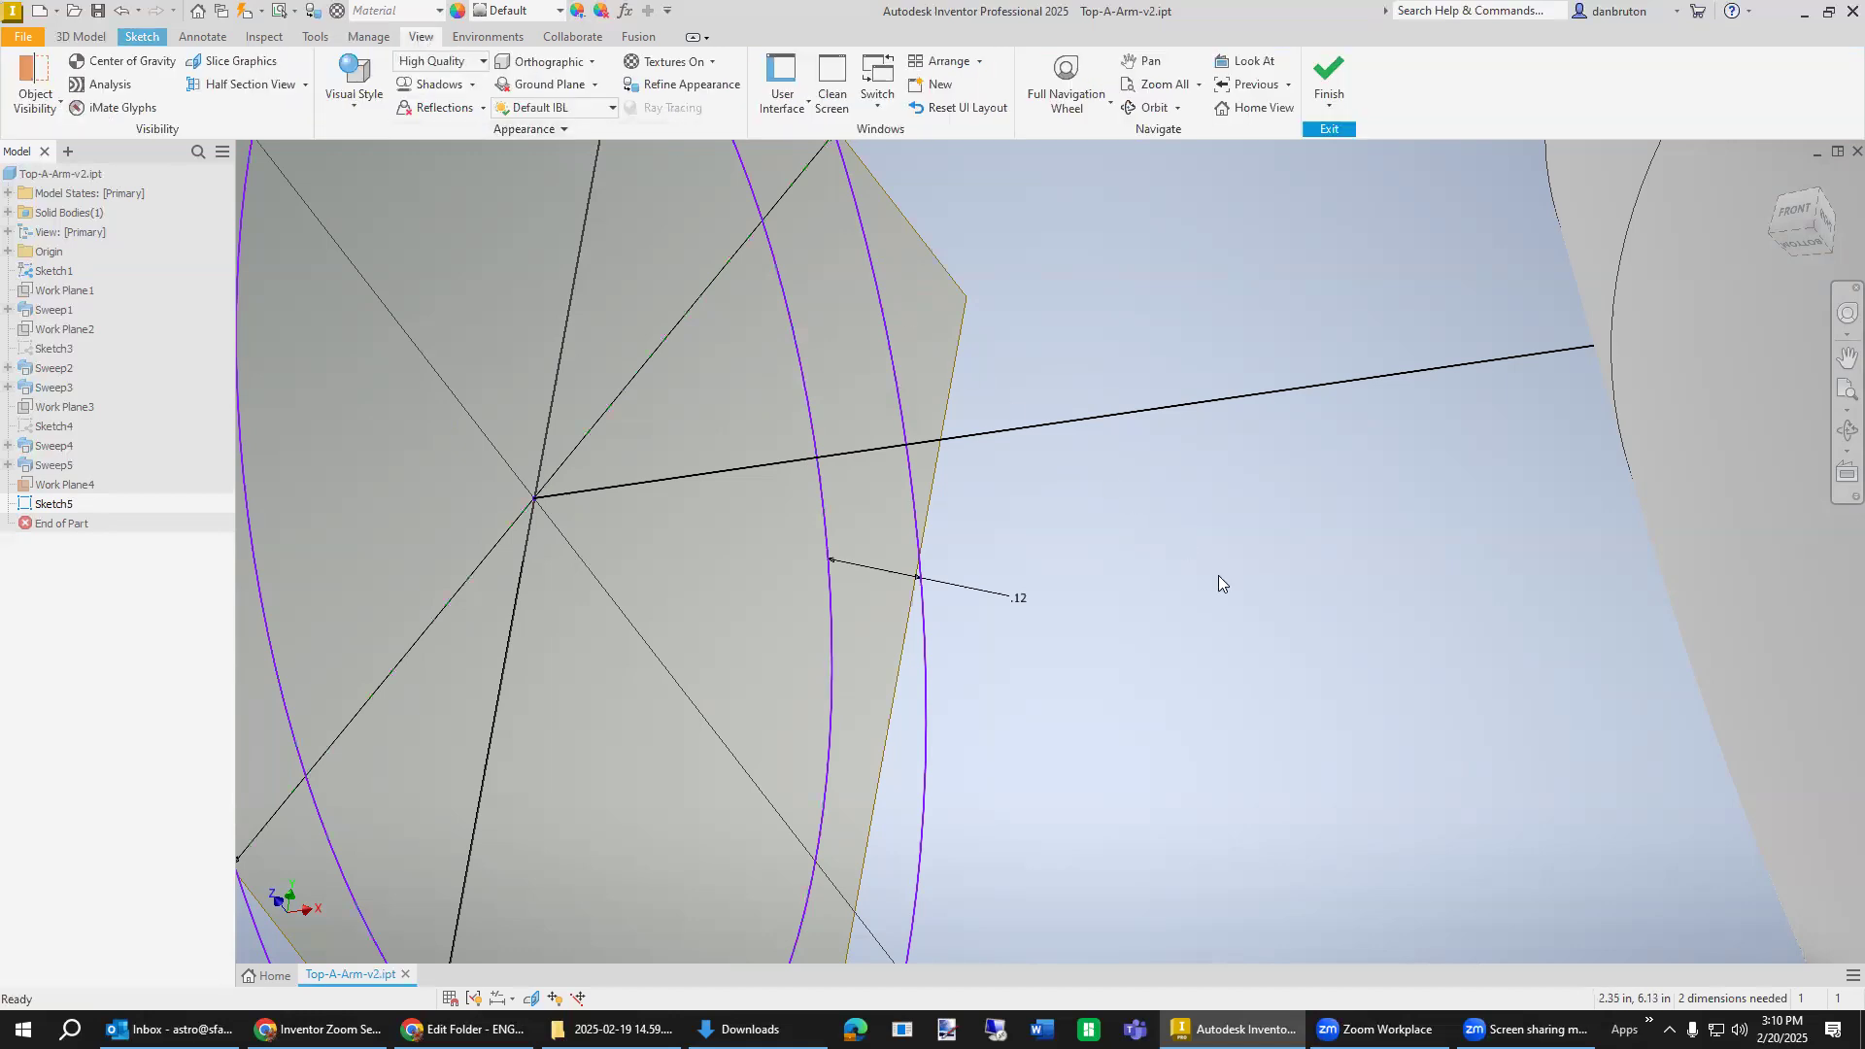
left_click(1244, 61)
left_click(957, 308)
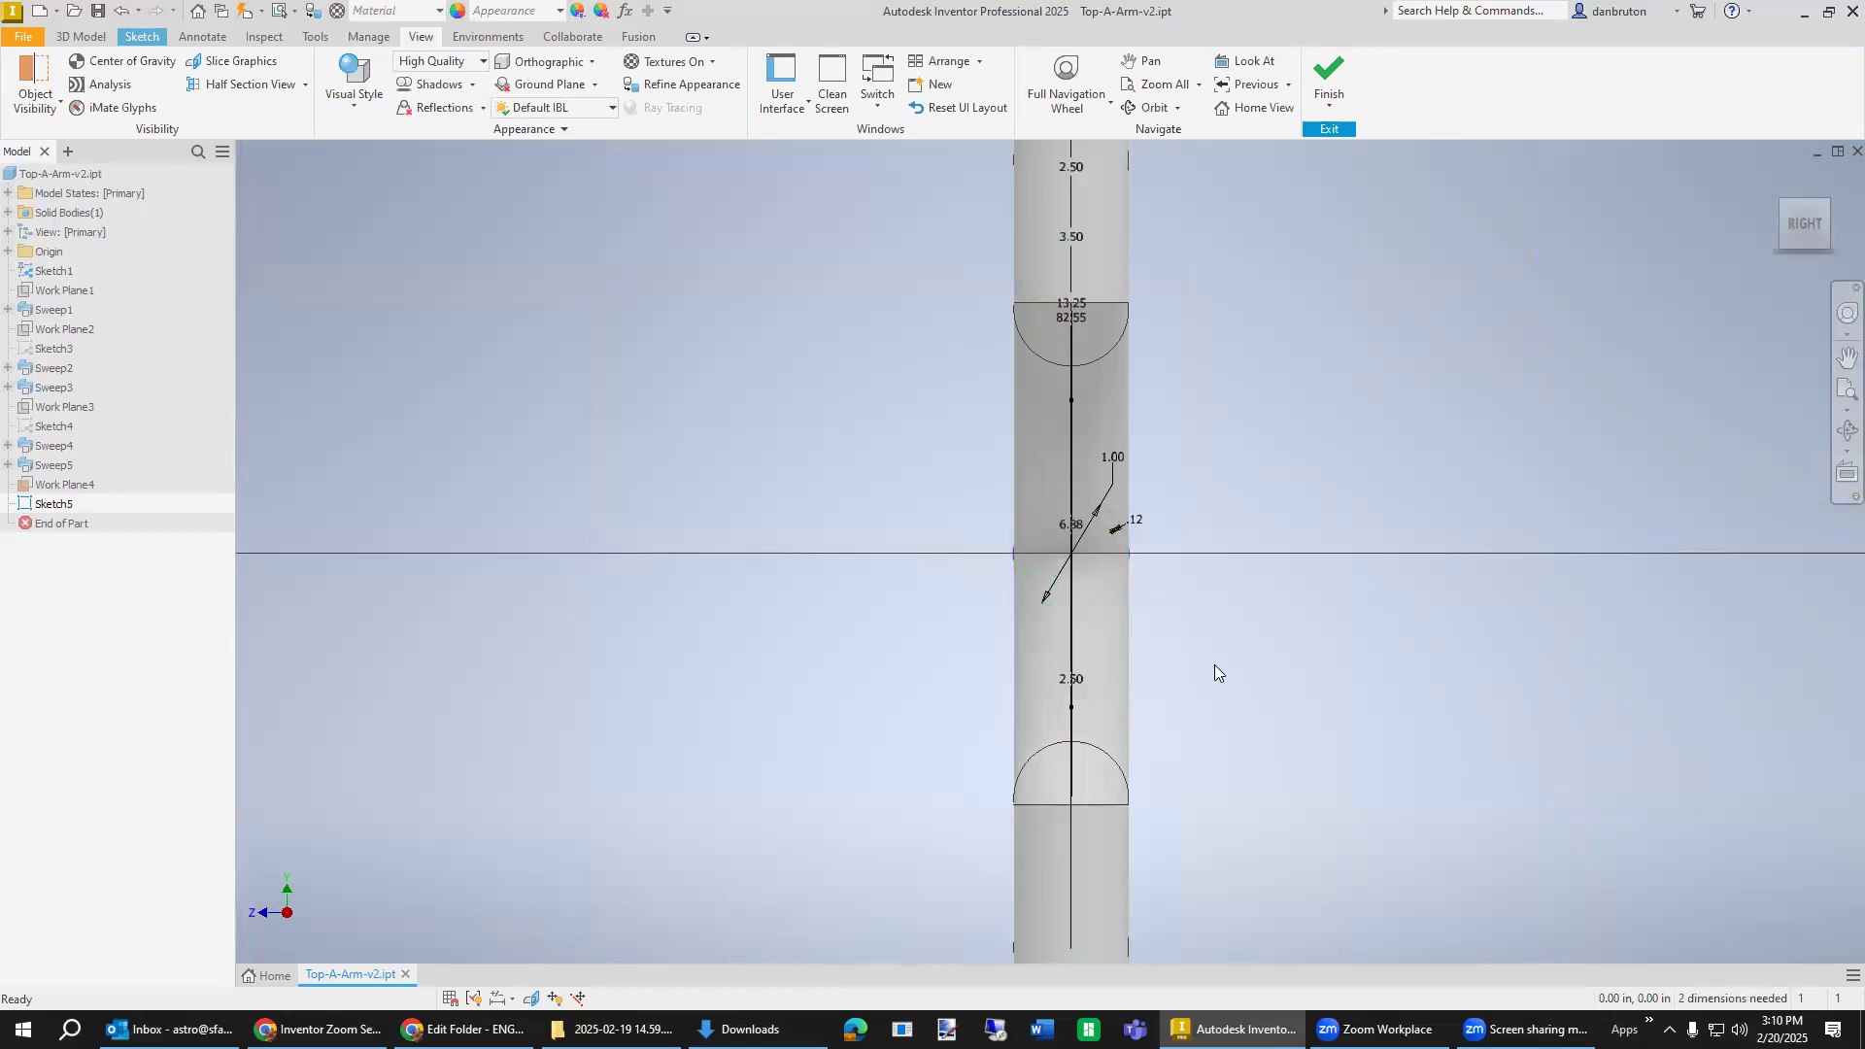
mouse_move(1214, 664)
middle_mouse_down("shift")
mouse_move(712, 712)
mouse_move(826, 690)
mouse_move(954, 715)
middle_mouse_up("shift")
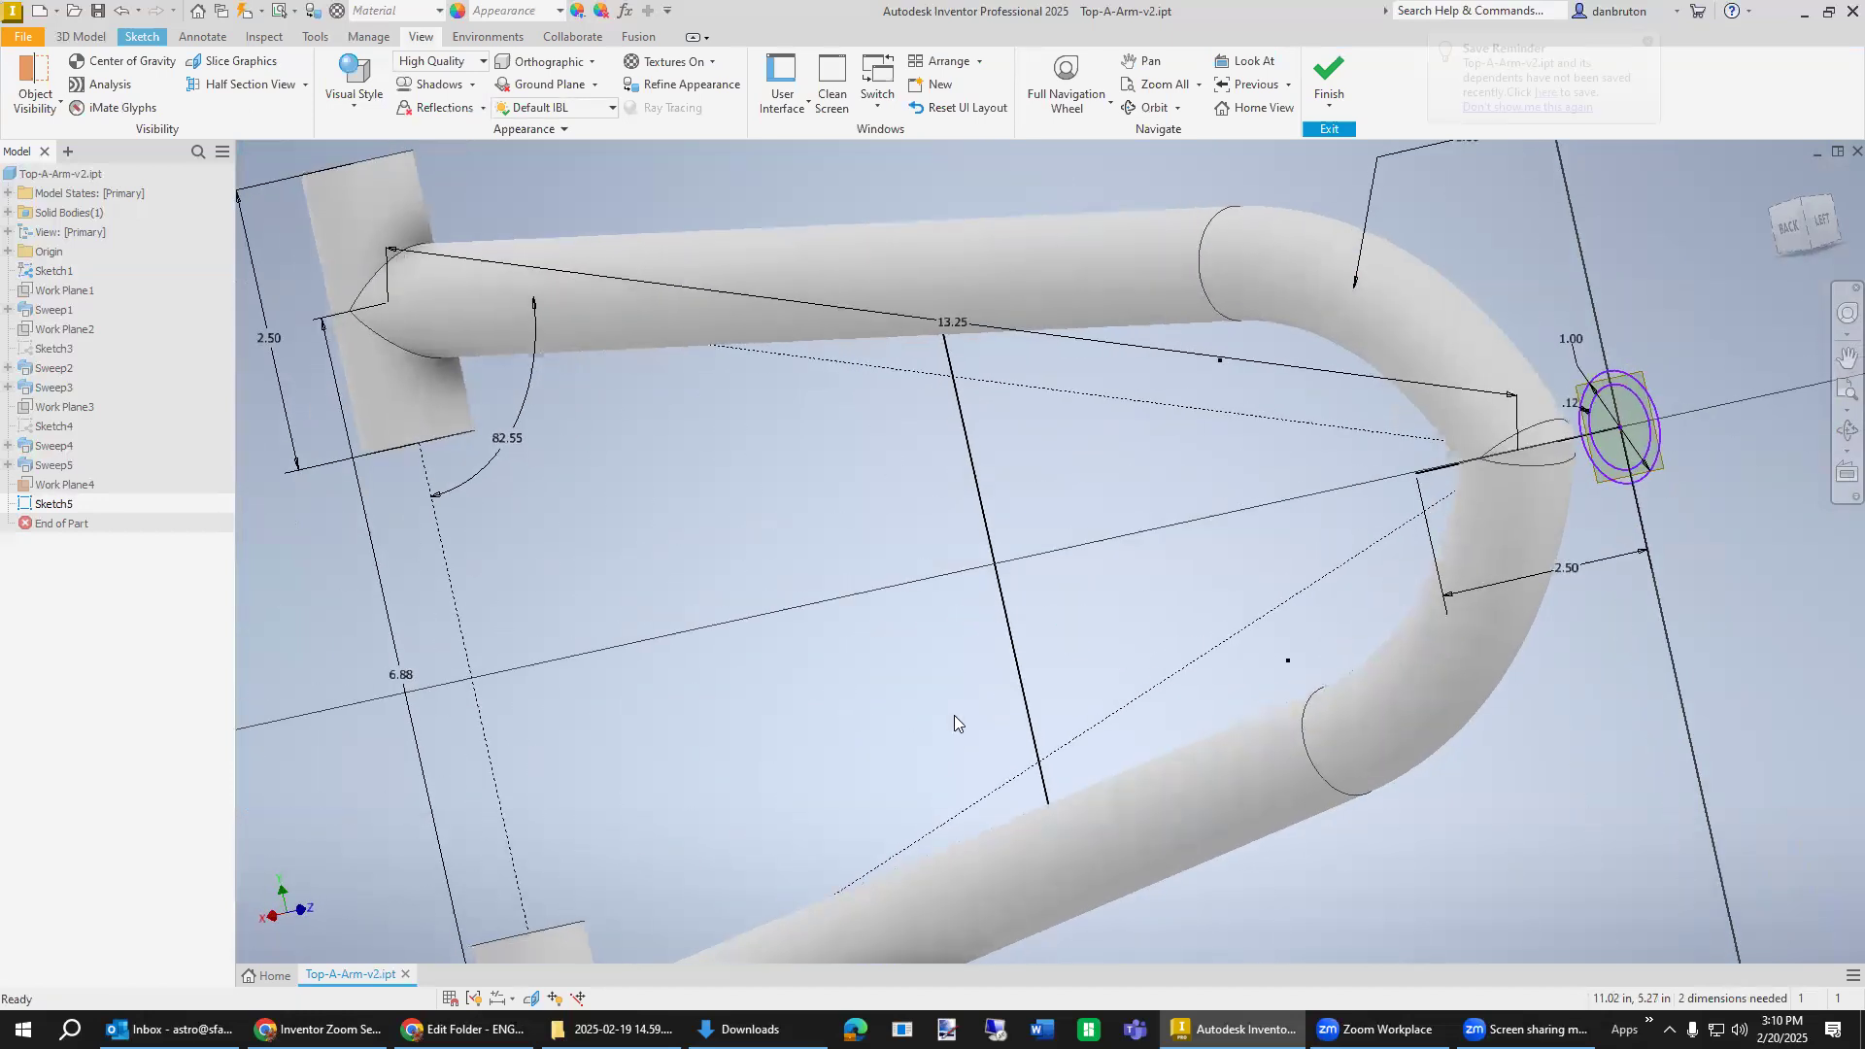
scroll(1614, 573, "down", 3)
scroll(1593, 580, "up", 5)
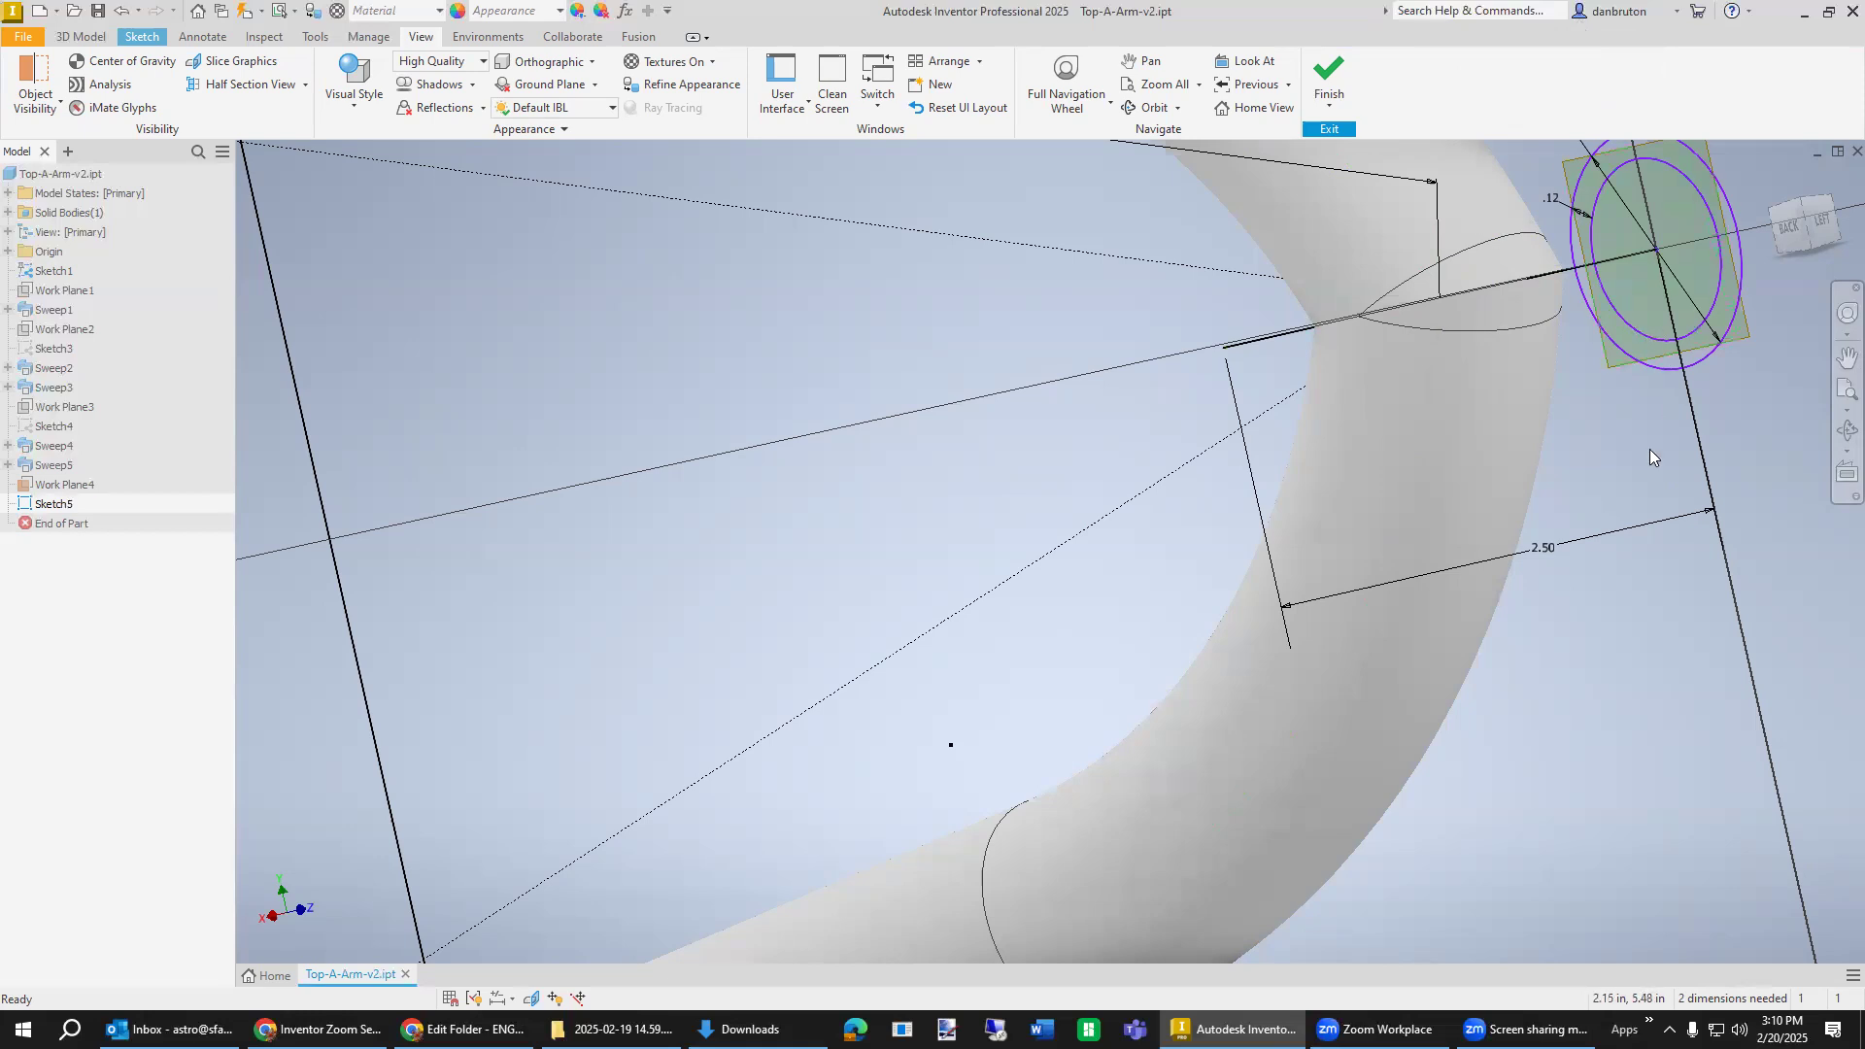
scroll(1649, 453, "down", 5)
middle_click_drag(1661, 465, 1301, 573)
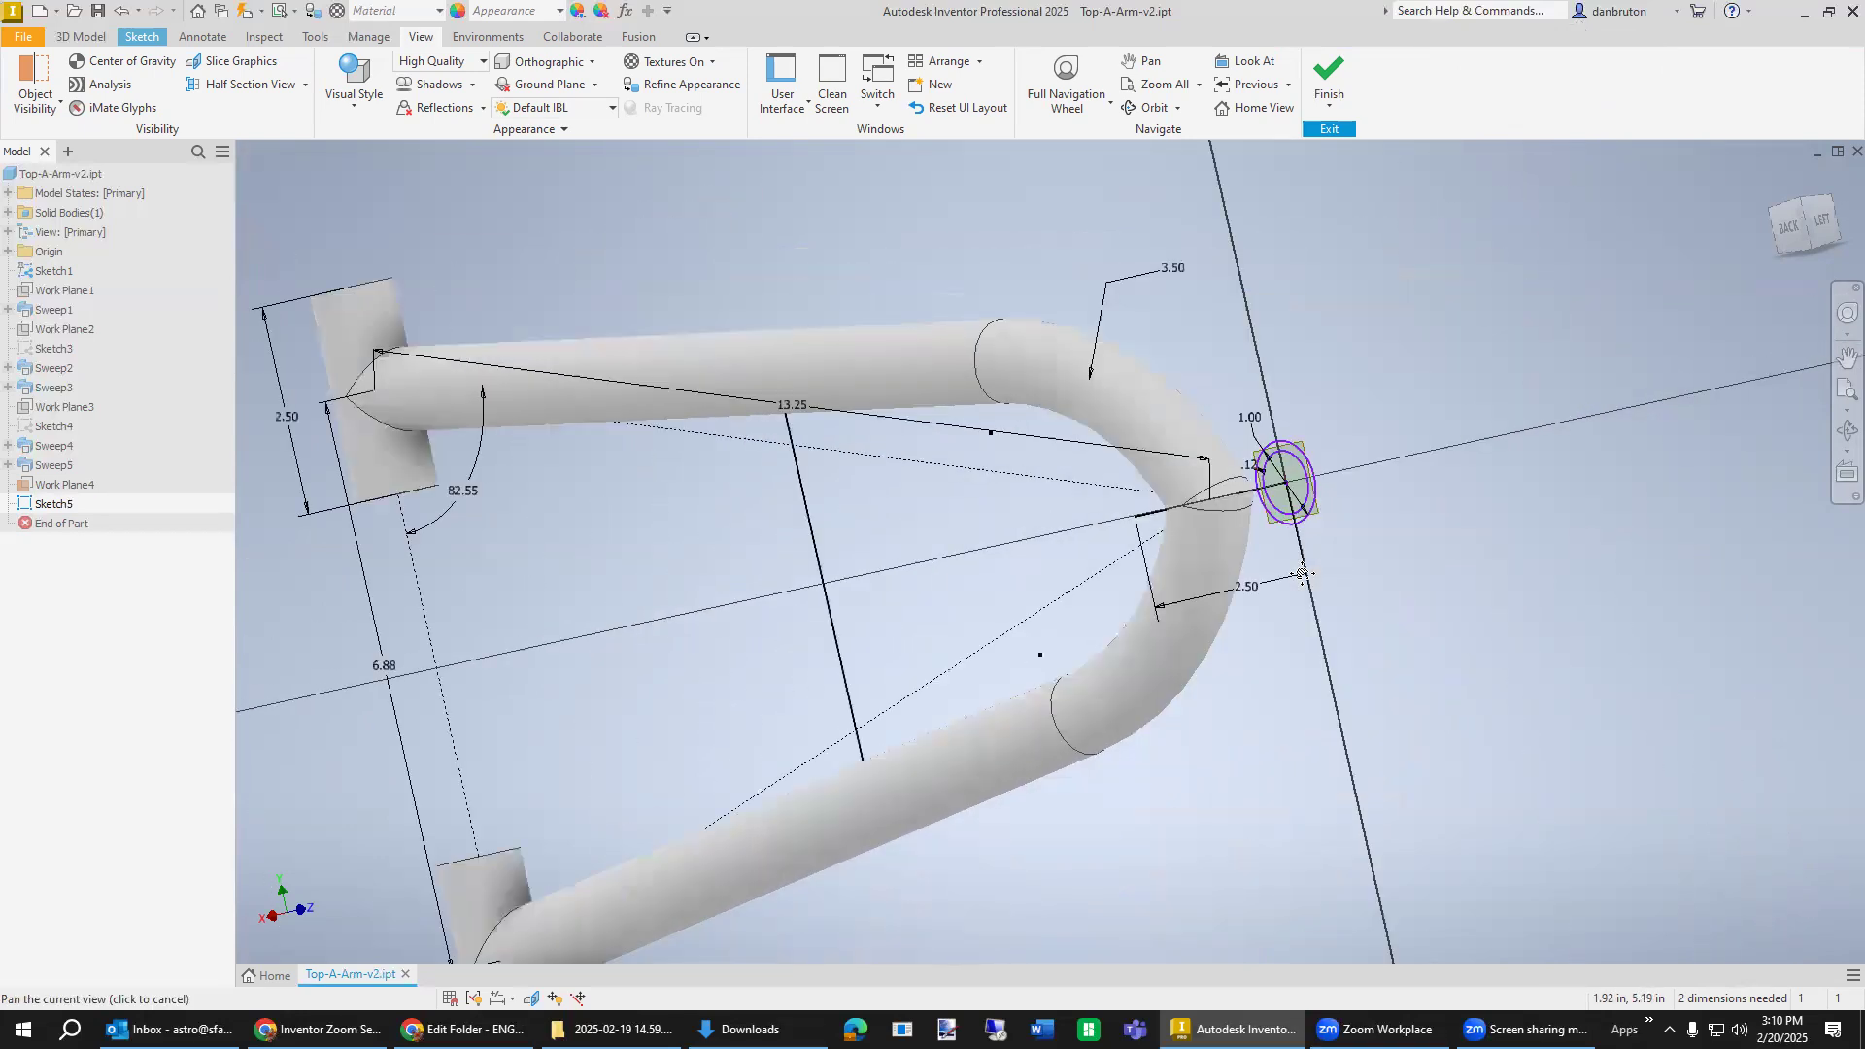
Sweep both apex circle profiles along the 2.50 in apex line as a cut through the arm, keeping Sweep ready for another feature.
left_click(64, 39)
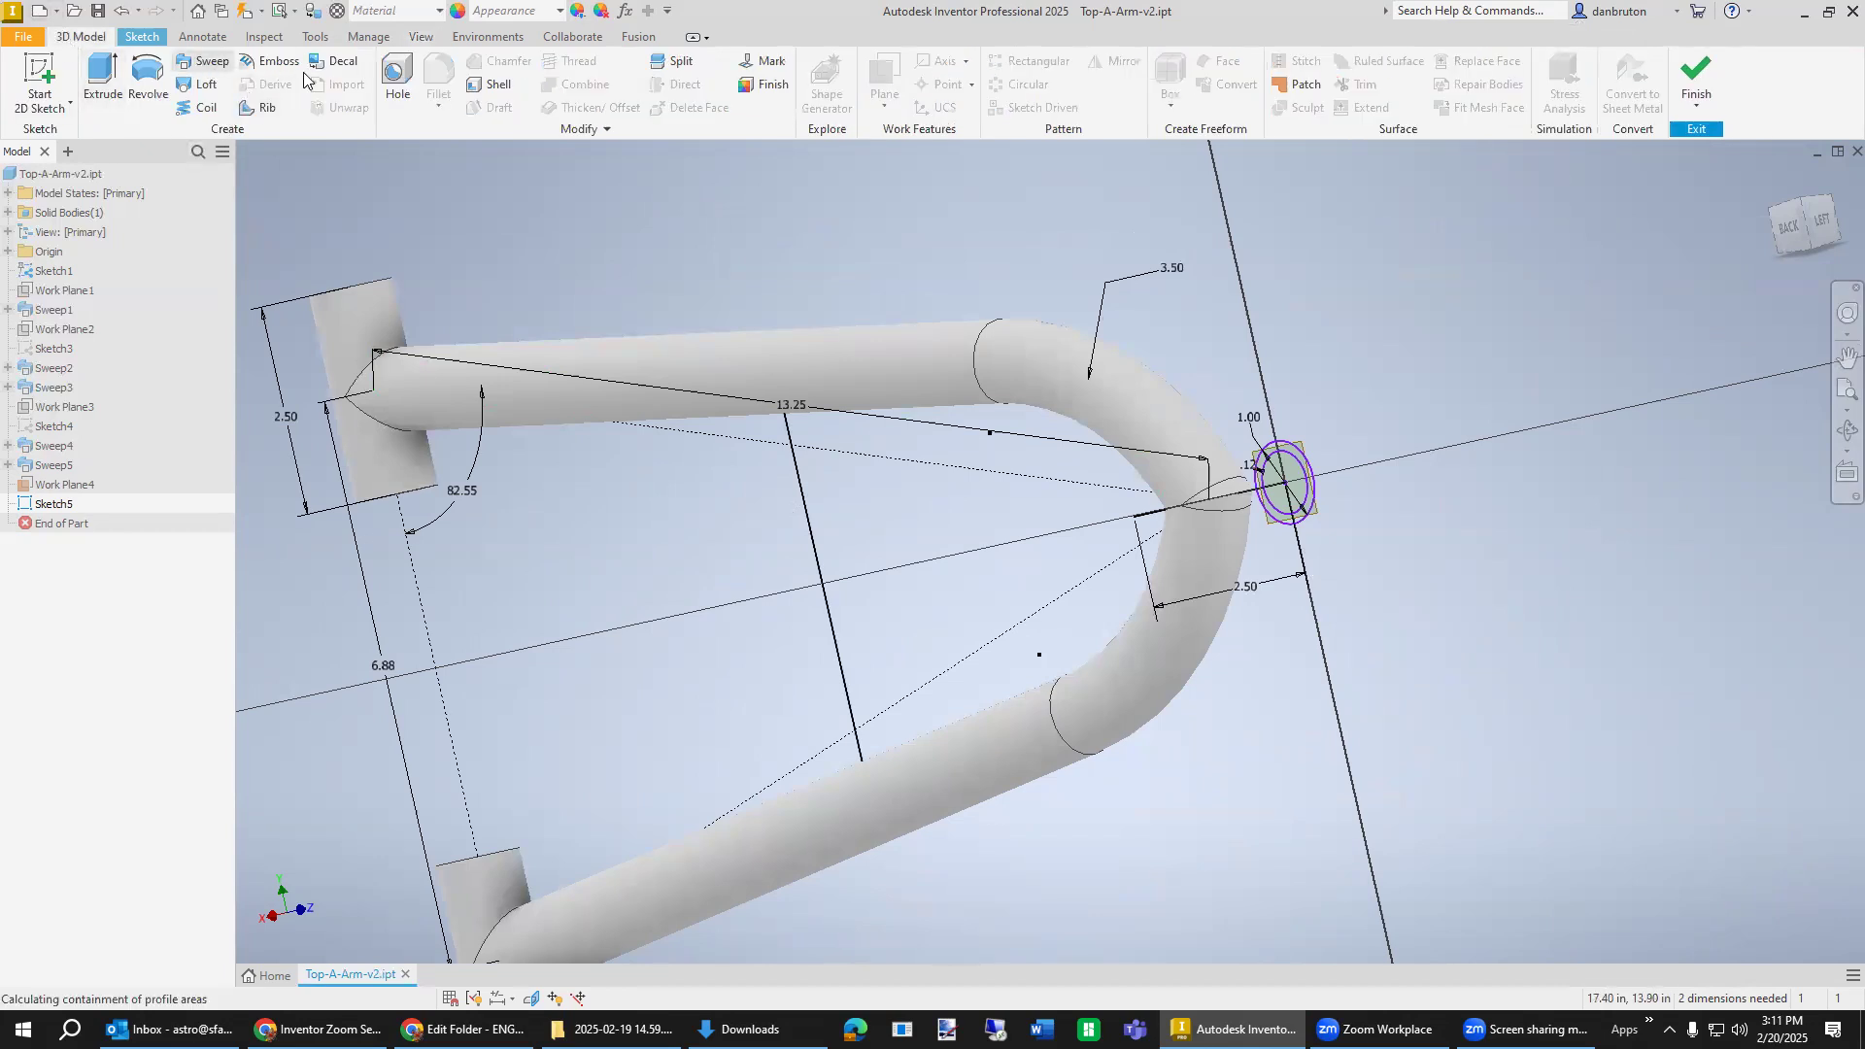
left_click(202, 60)
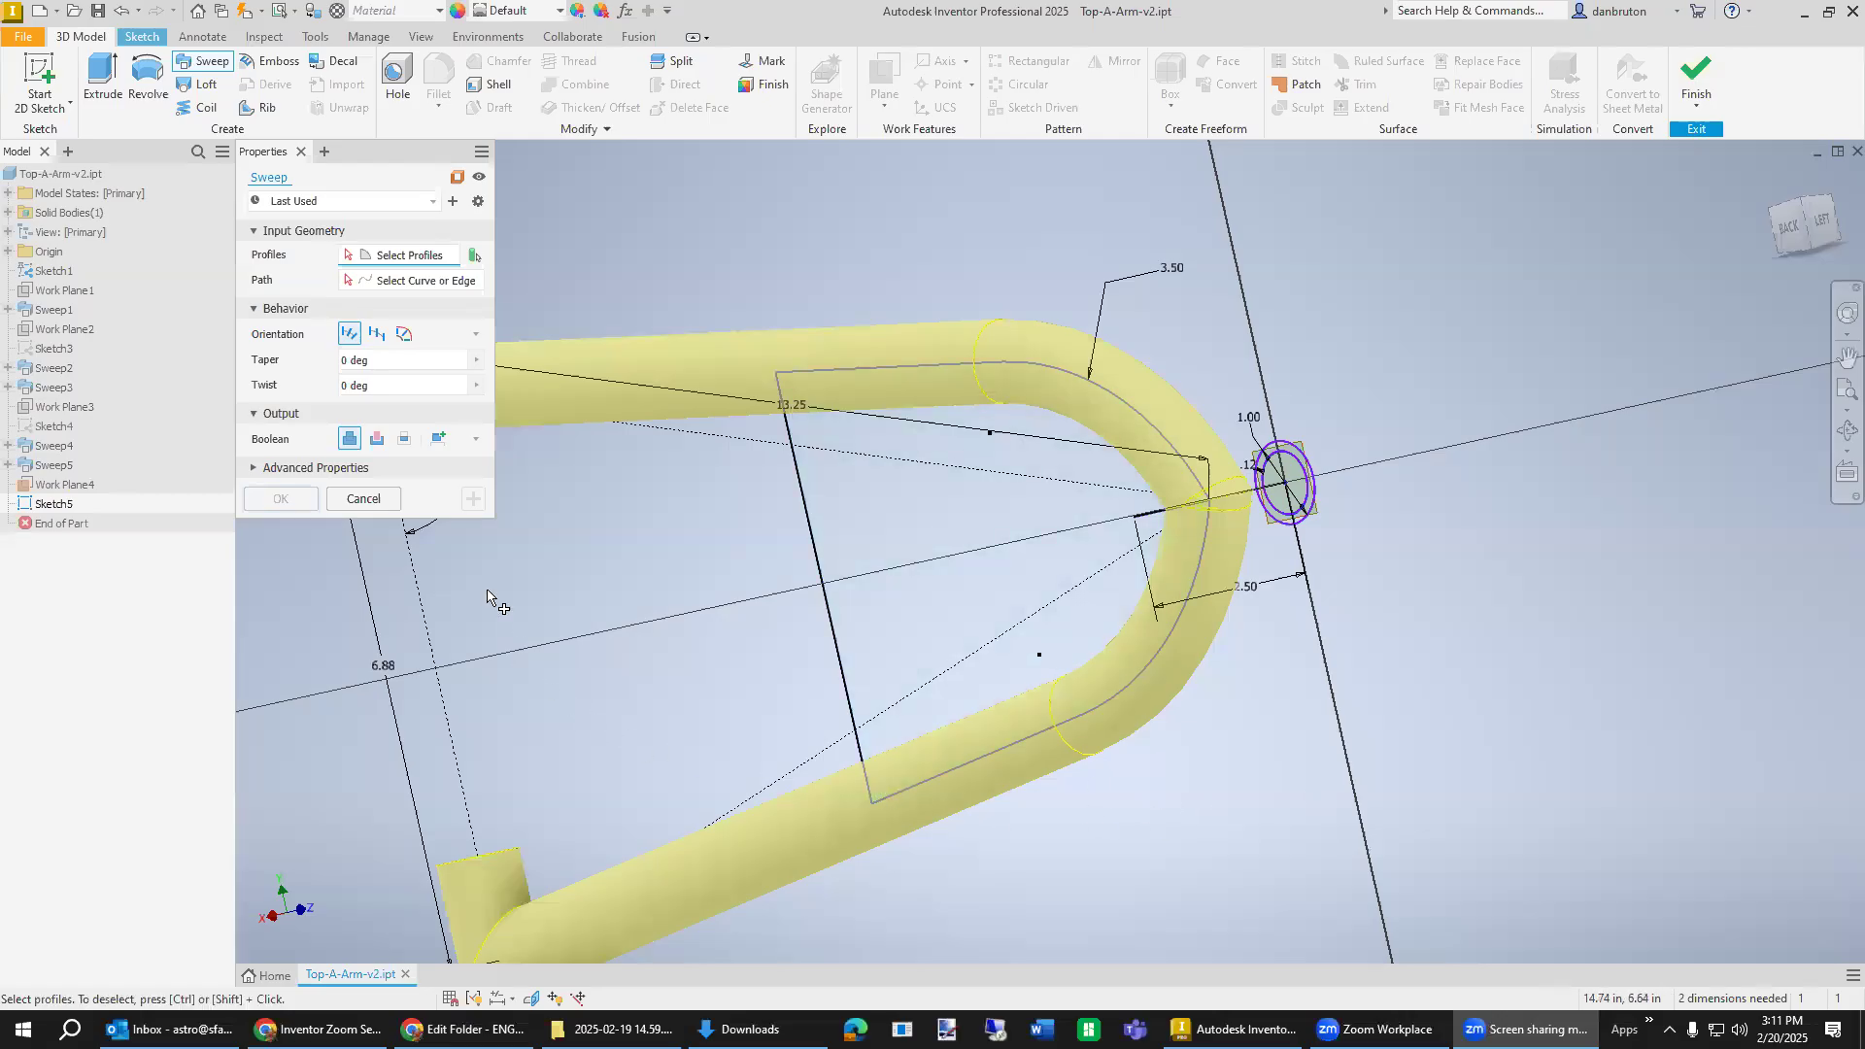
left_click(378, 439)
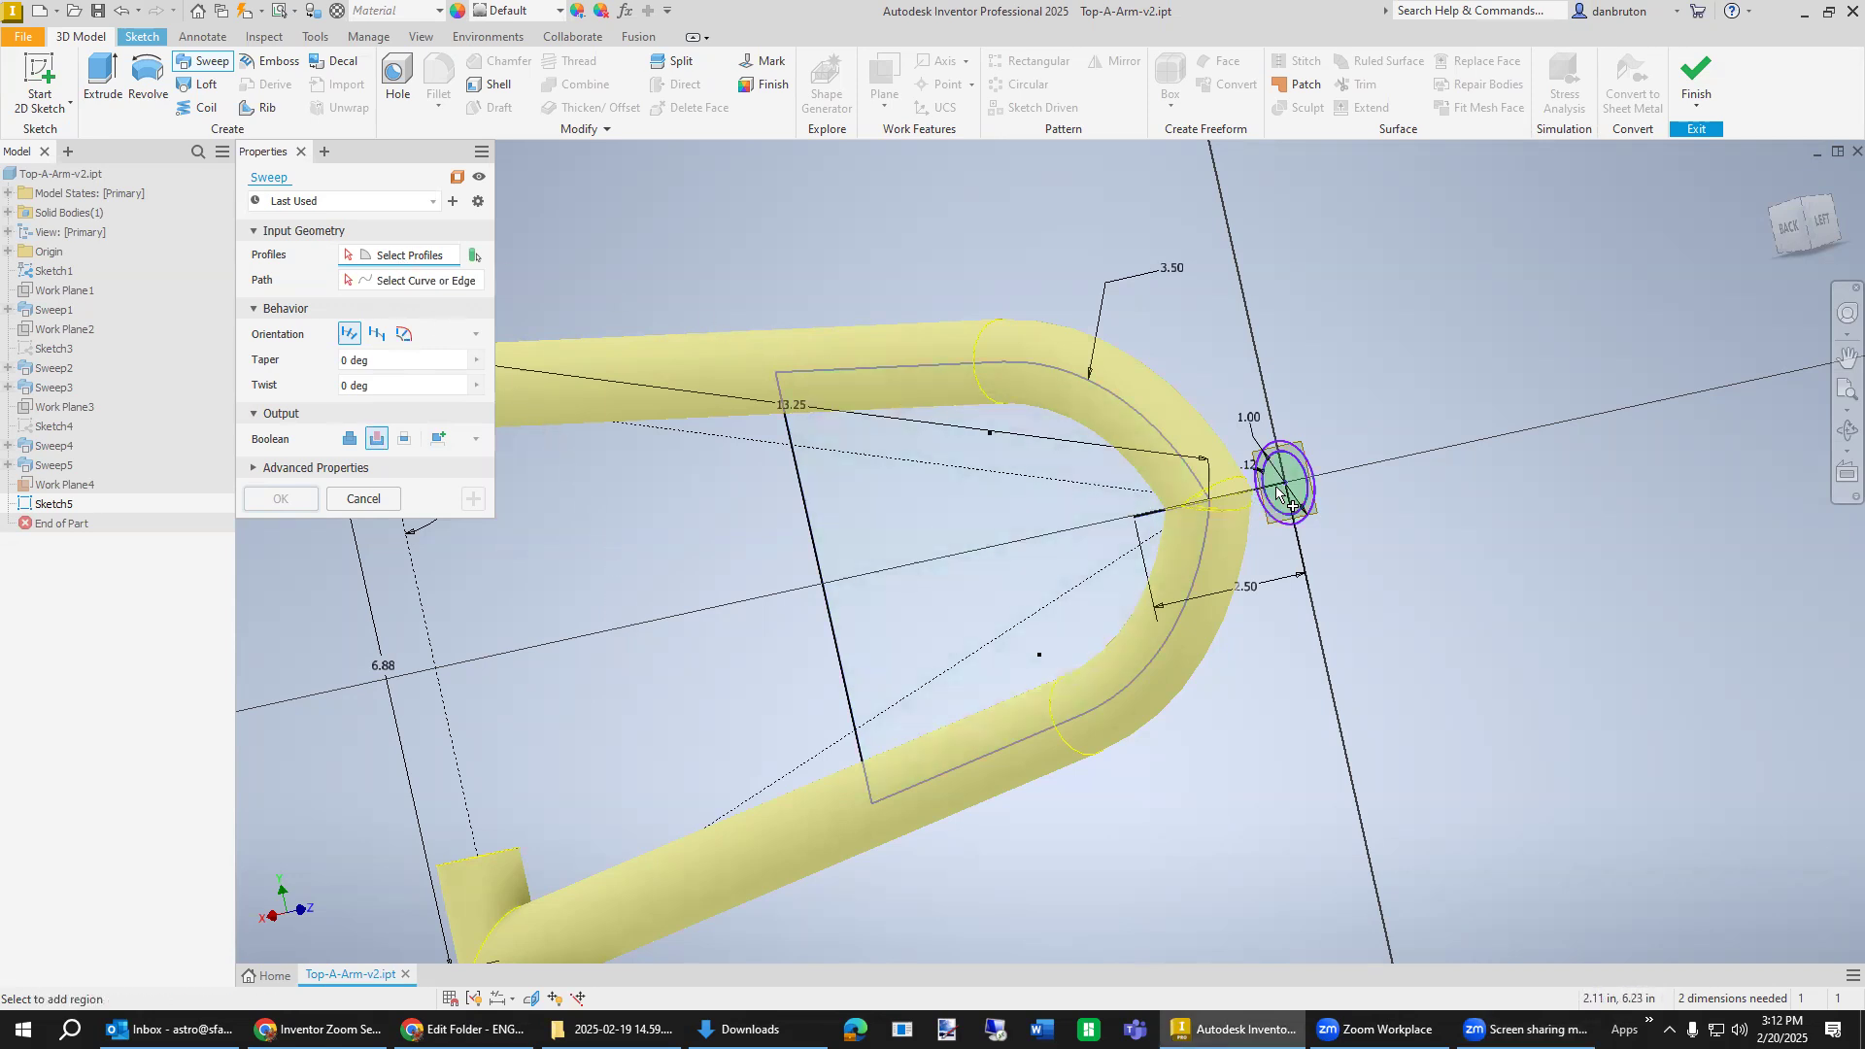
scroll(1310, 524, "down", 5)
scroll(1310, 525, "up", 5)
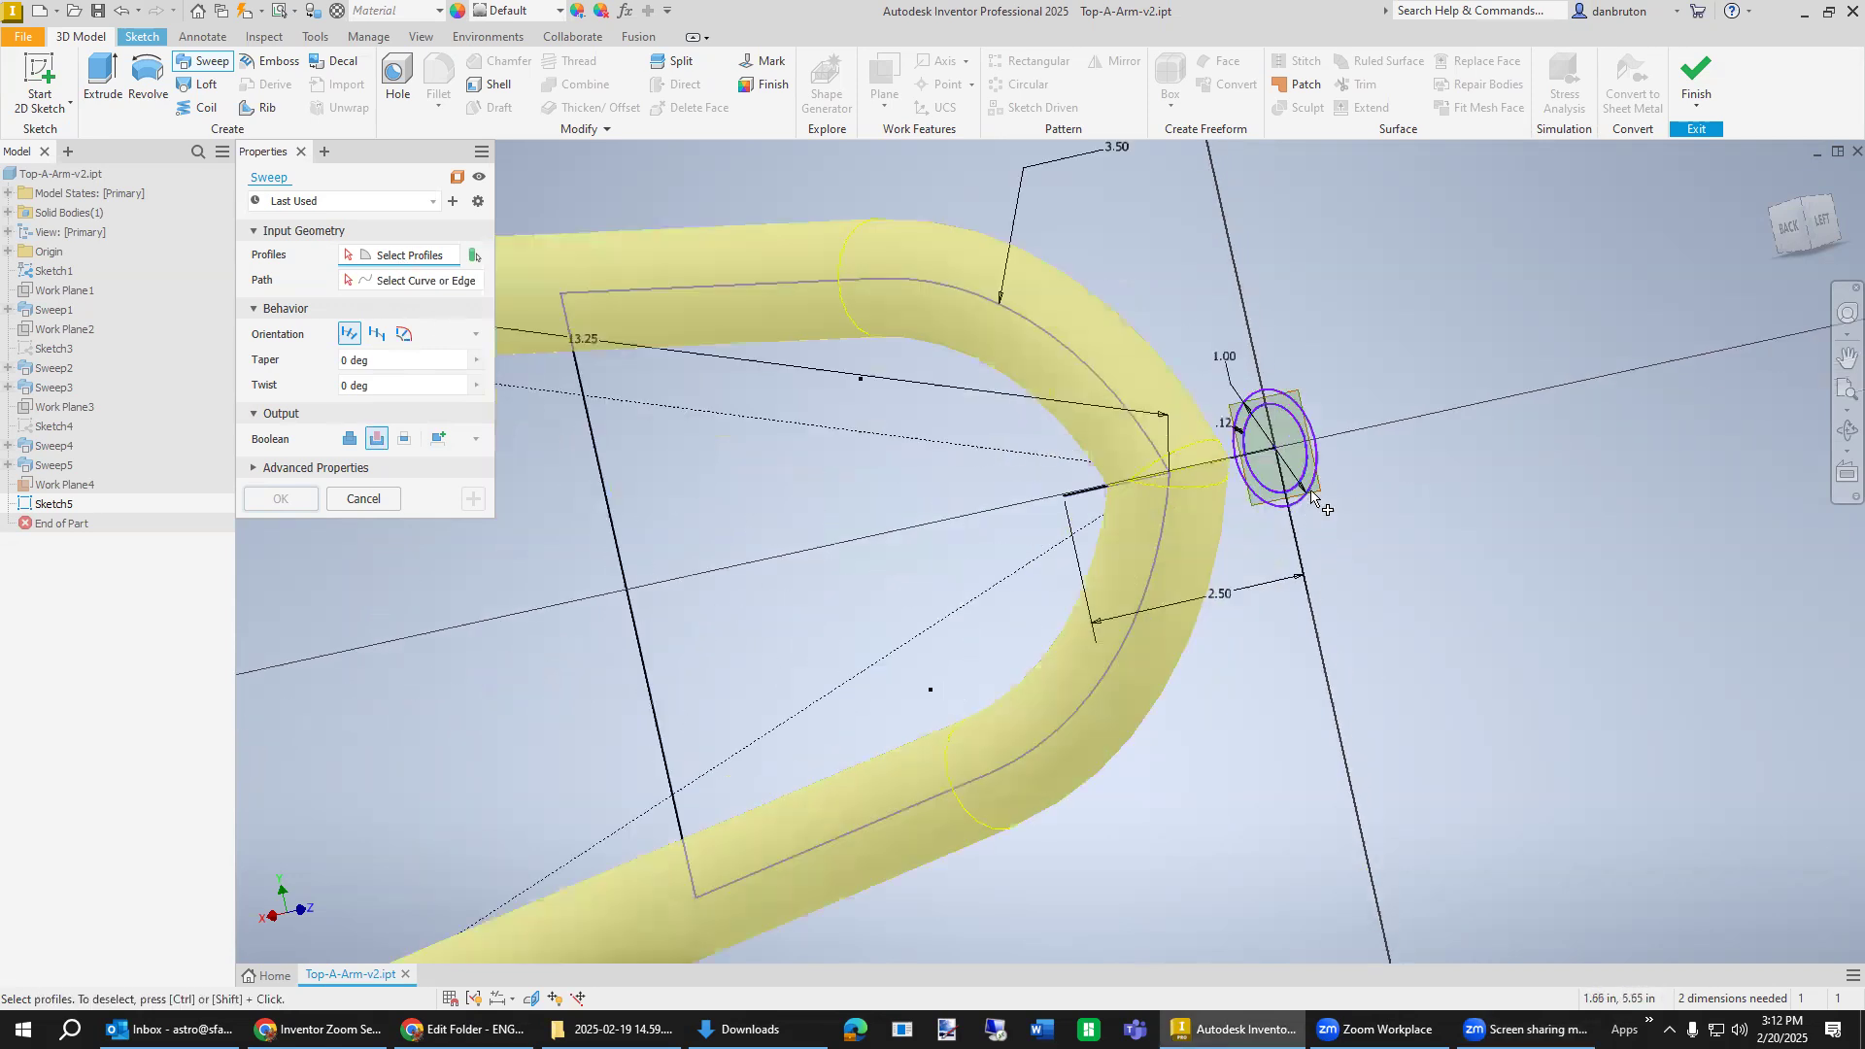
left_click(1318, 471)
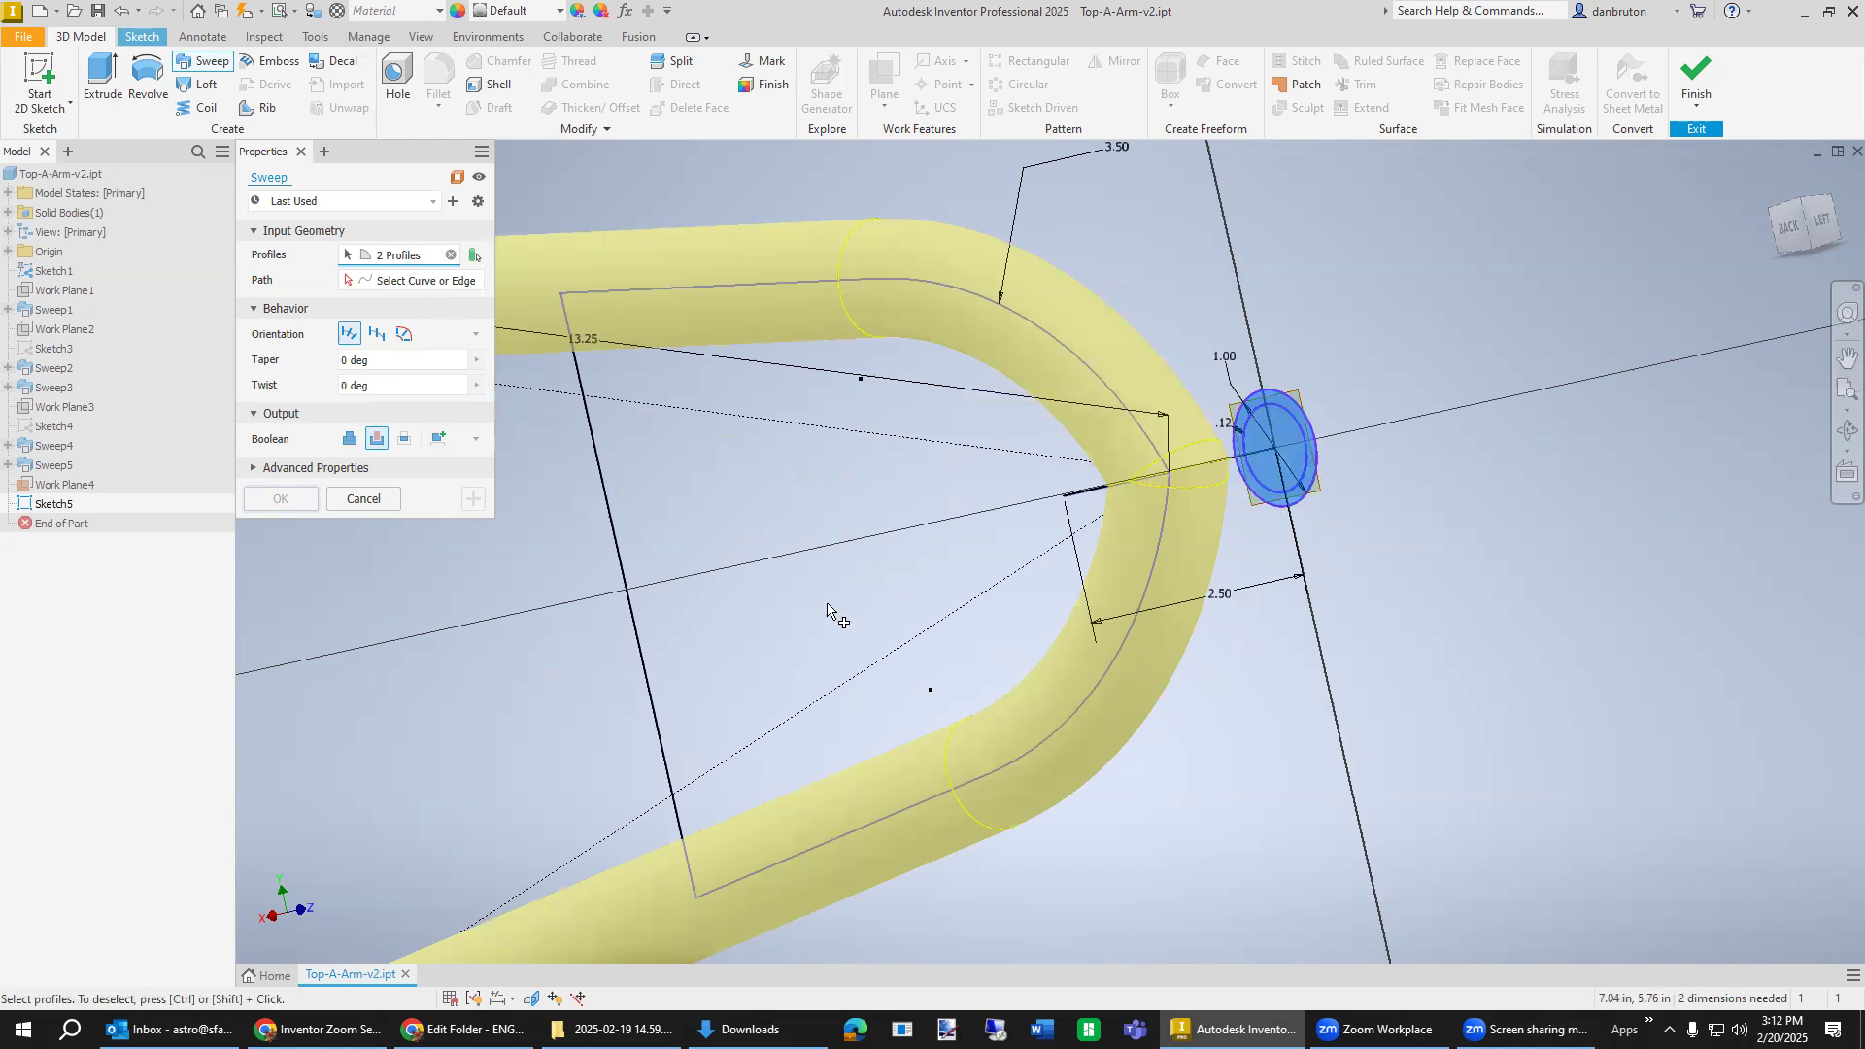
left_click(381, 282)
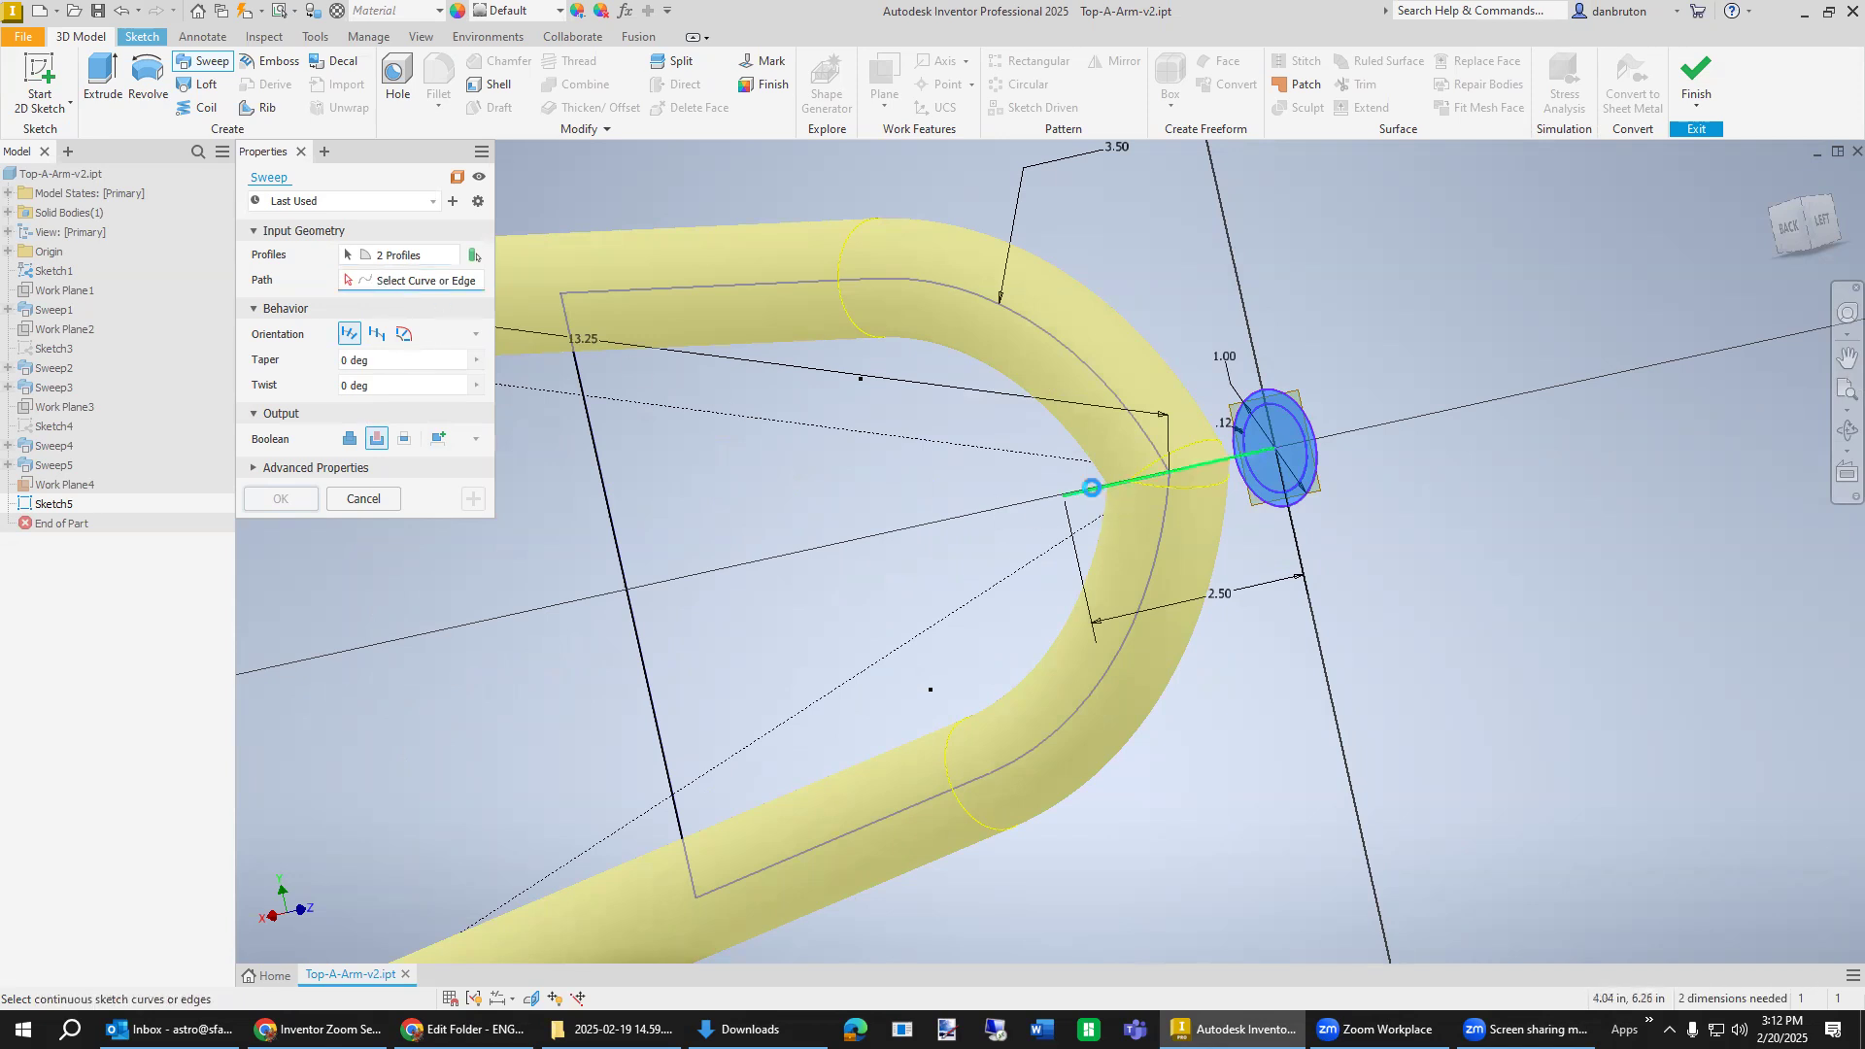
left_click(1092, 487)
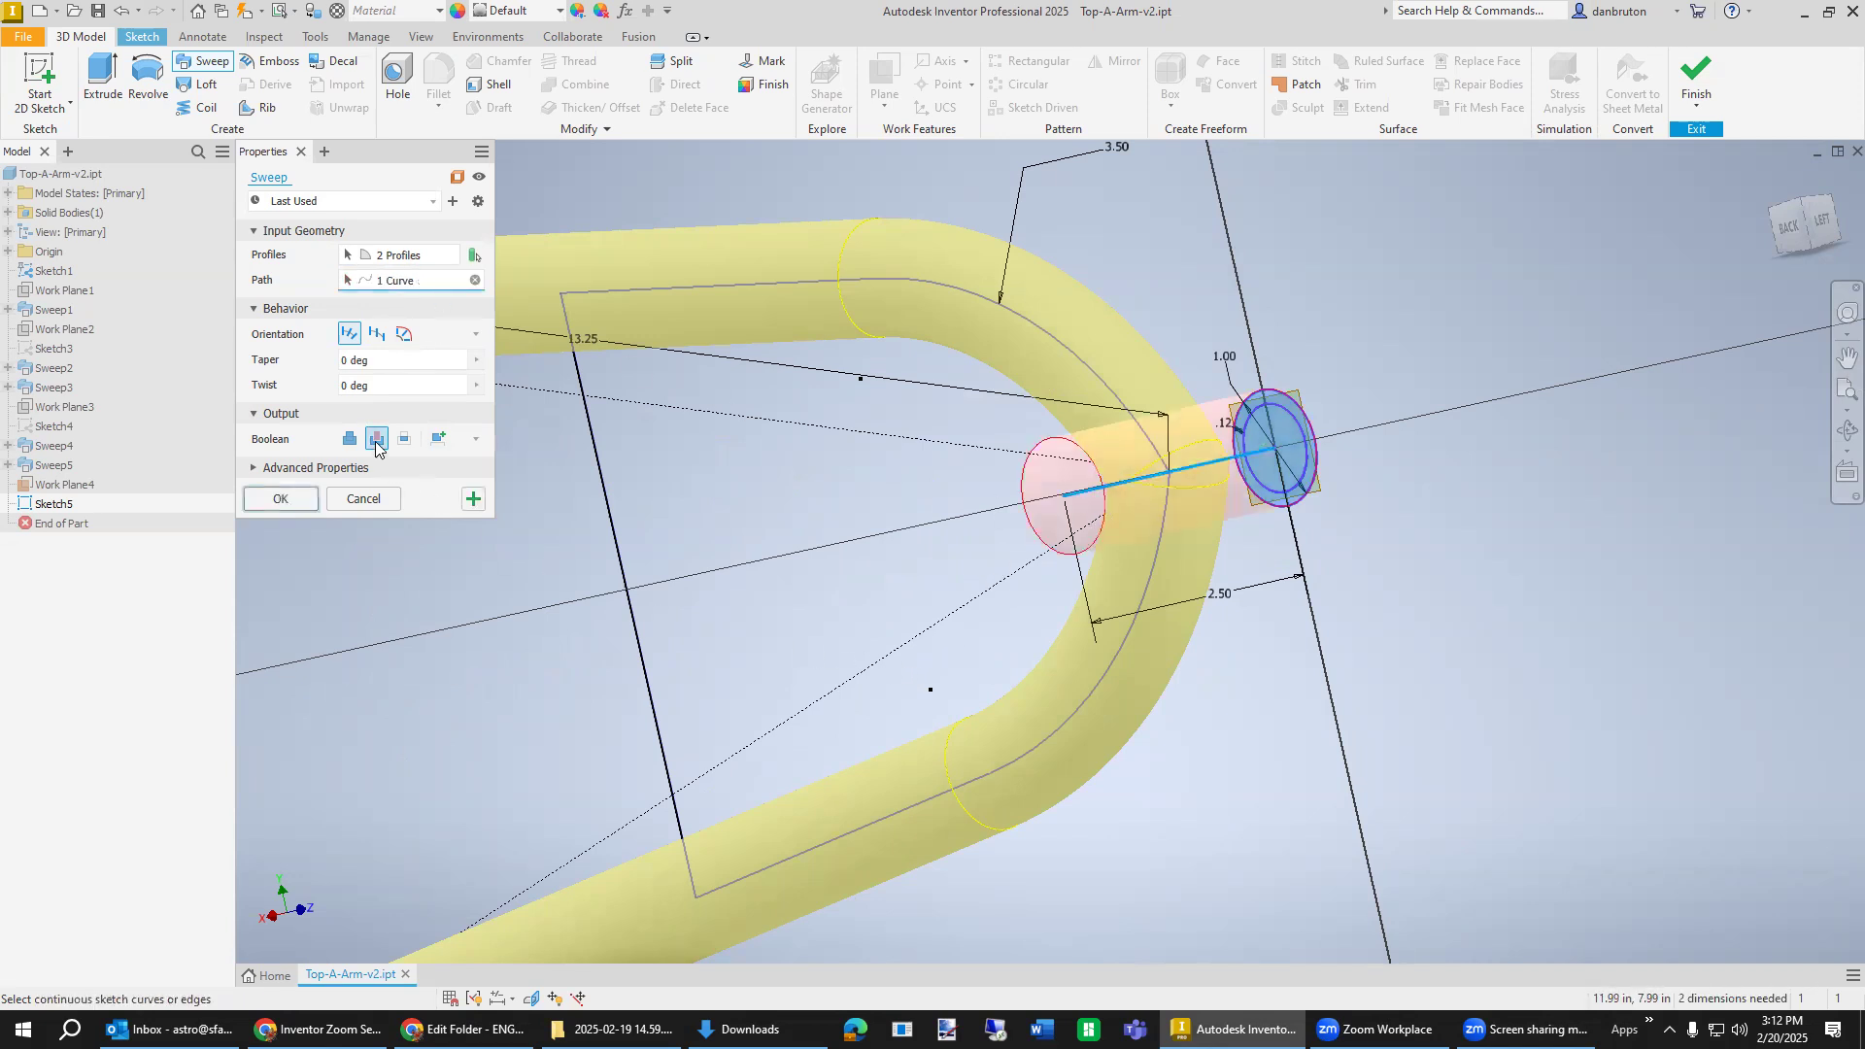
left_click(472, 499)
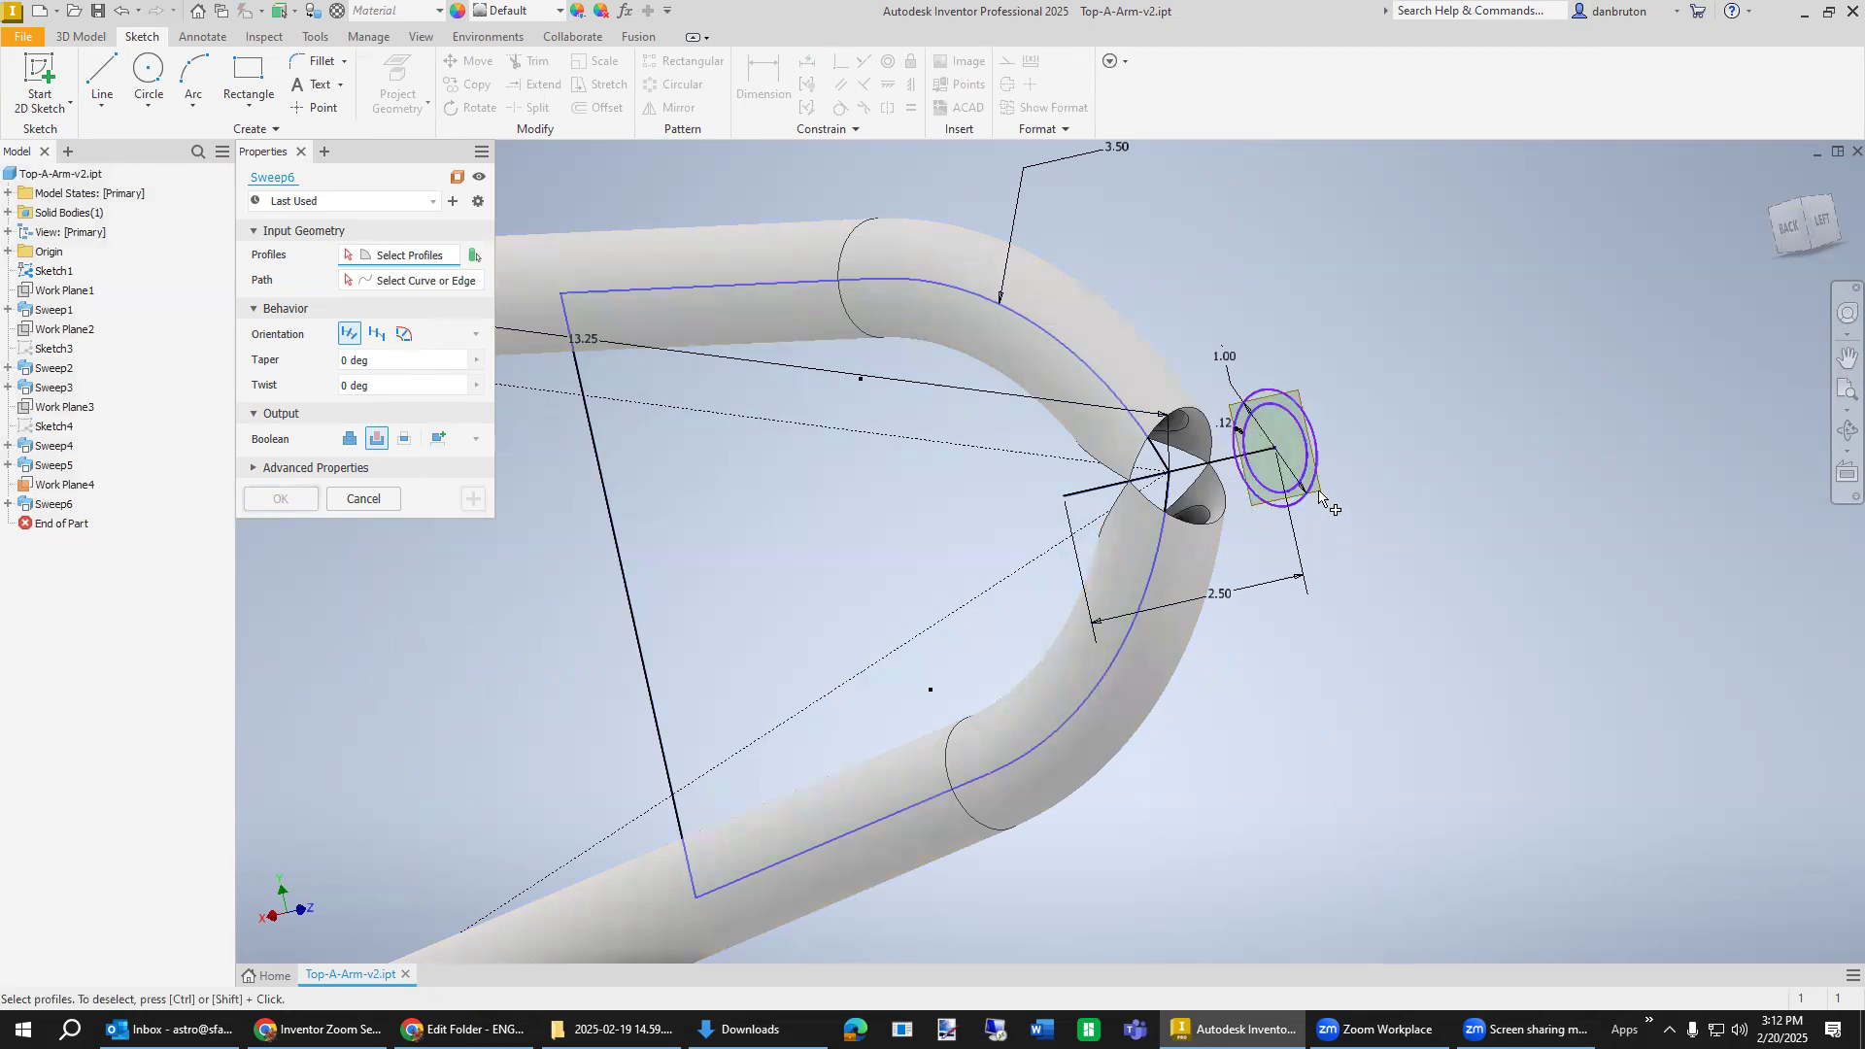
Sweep only the ring between the two circles along the apex line, joined to the arm as a hollow tube.
scroll(1313, 466, "down", 5)
scroll(1306, 447, "up", 4)
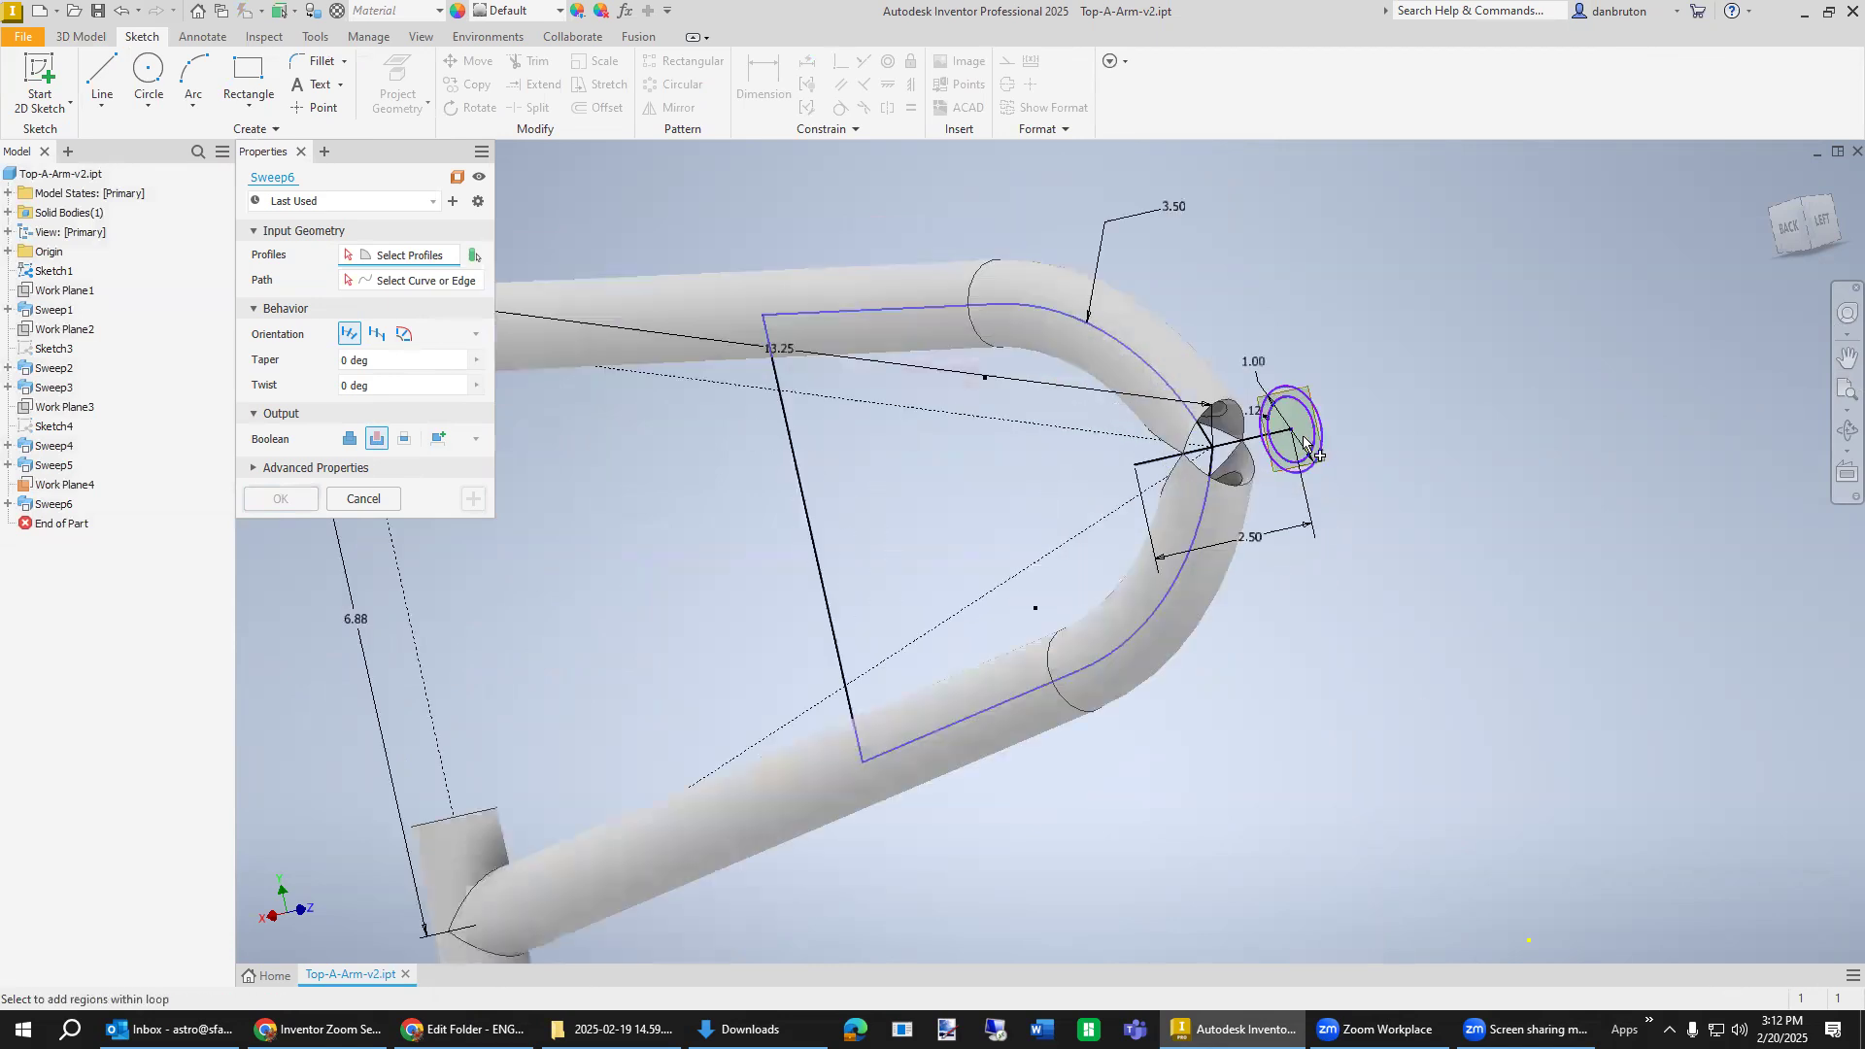
scroll(1306, 443, "up", 3)
left_click(1345, 377)
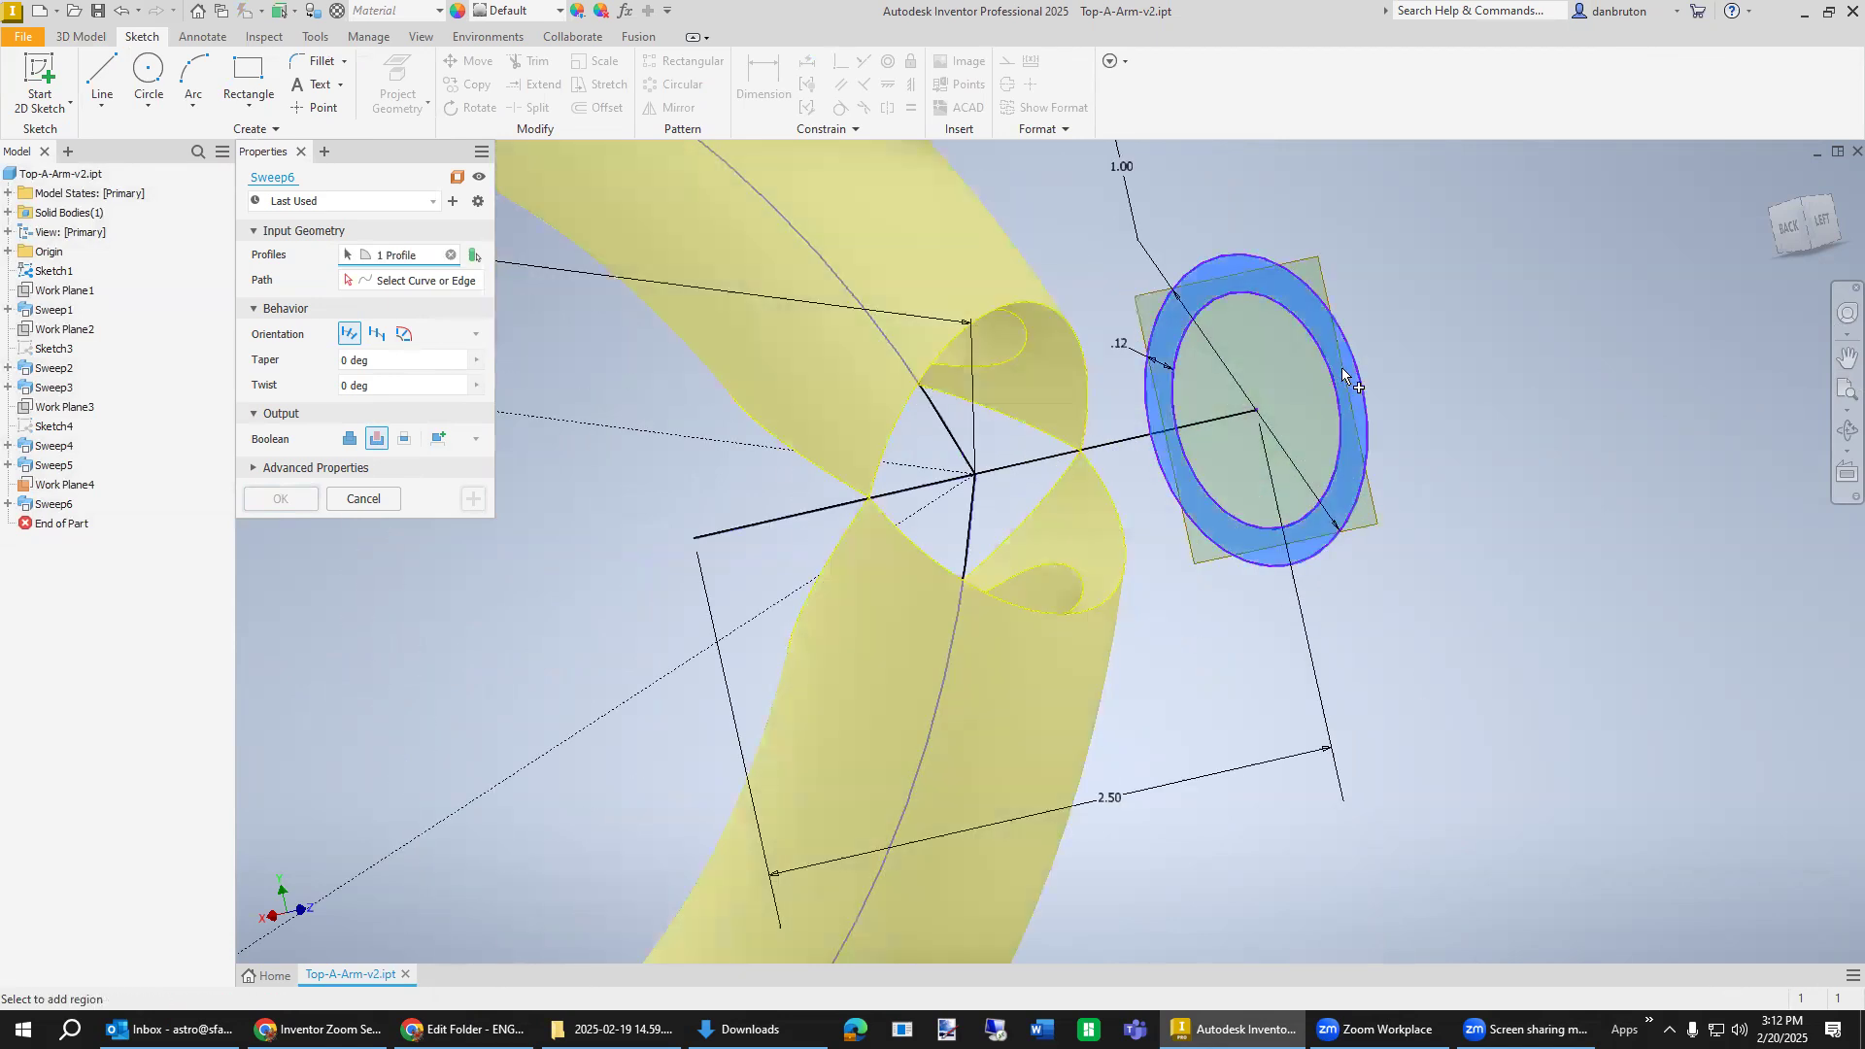
left_click(347, 440)
left_click(406, 284)
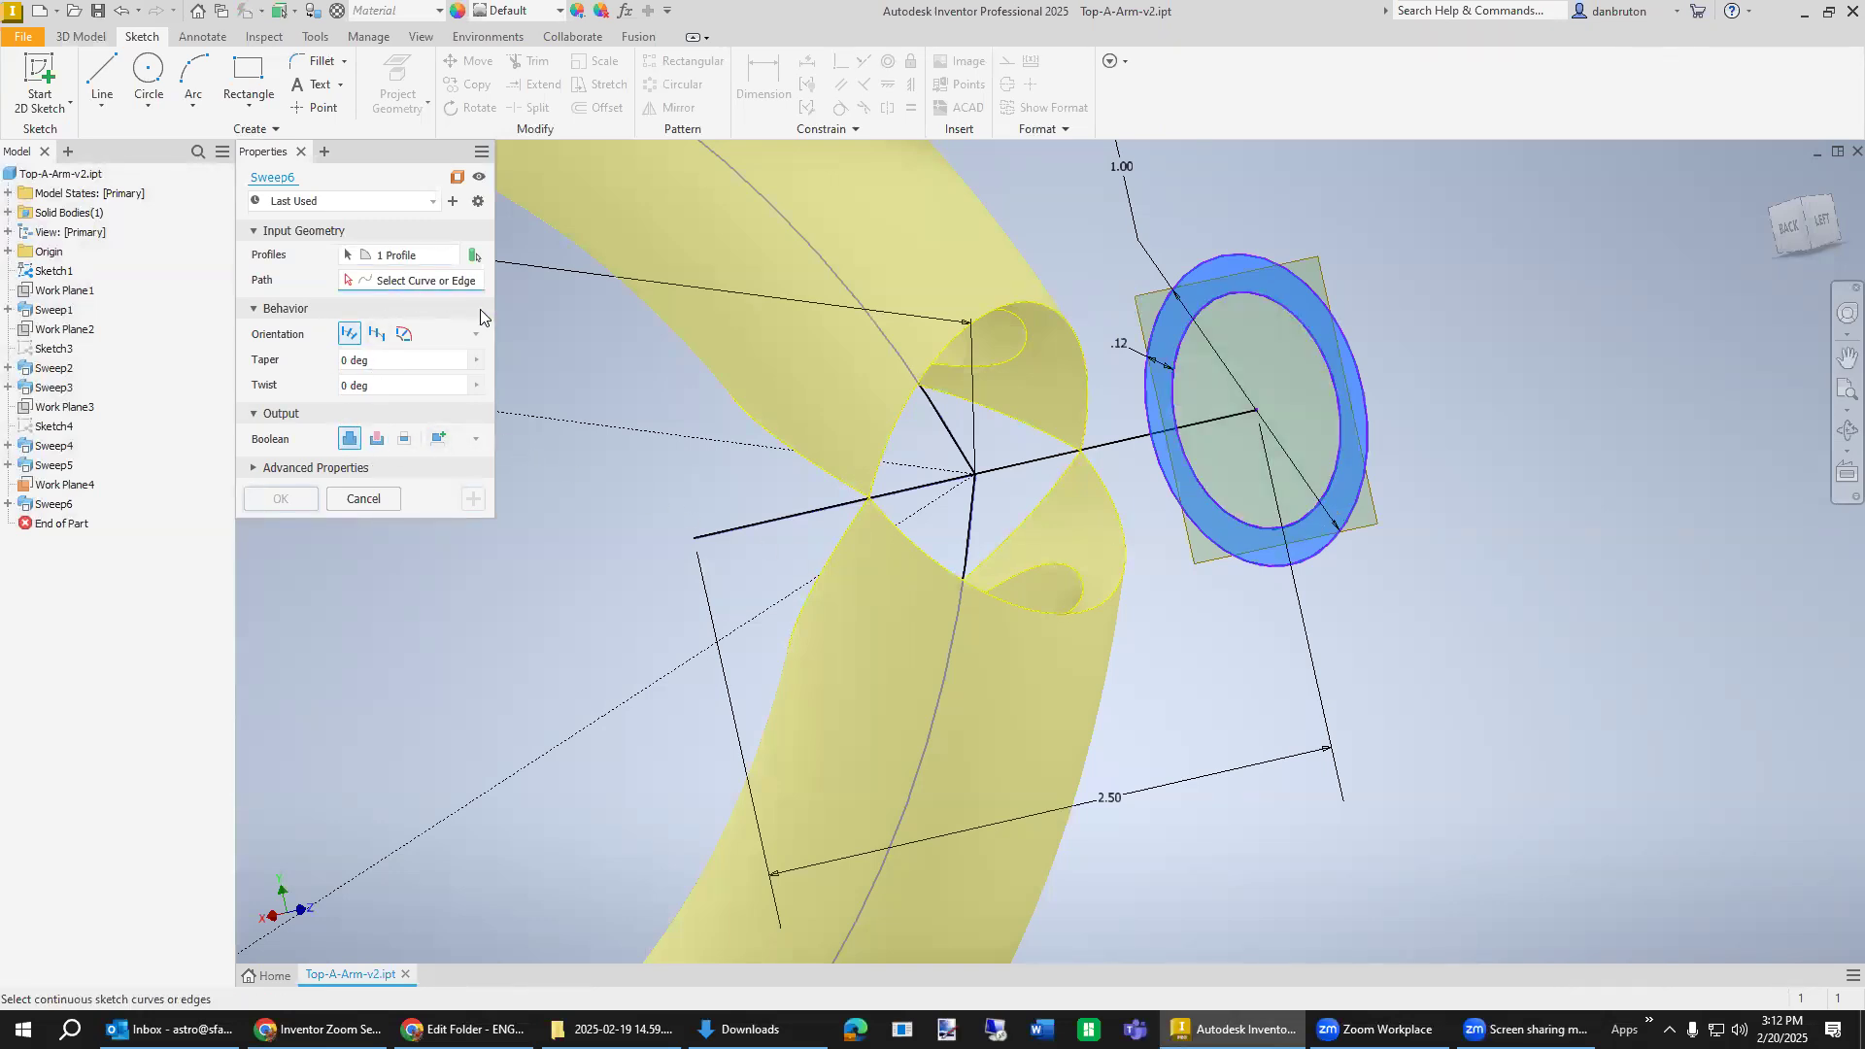
left_click(758, 529)
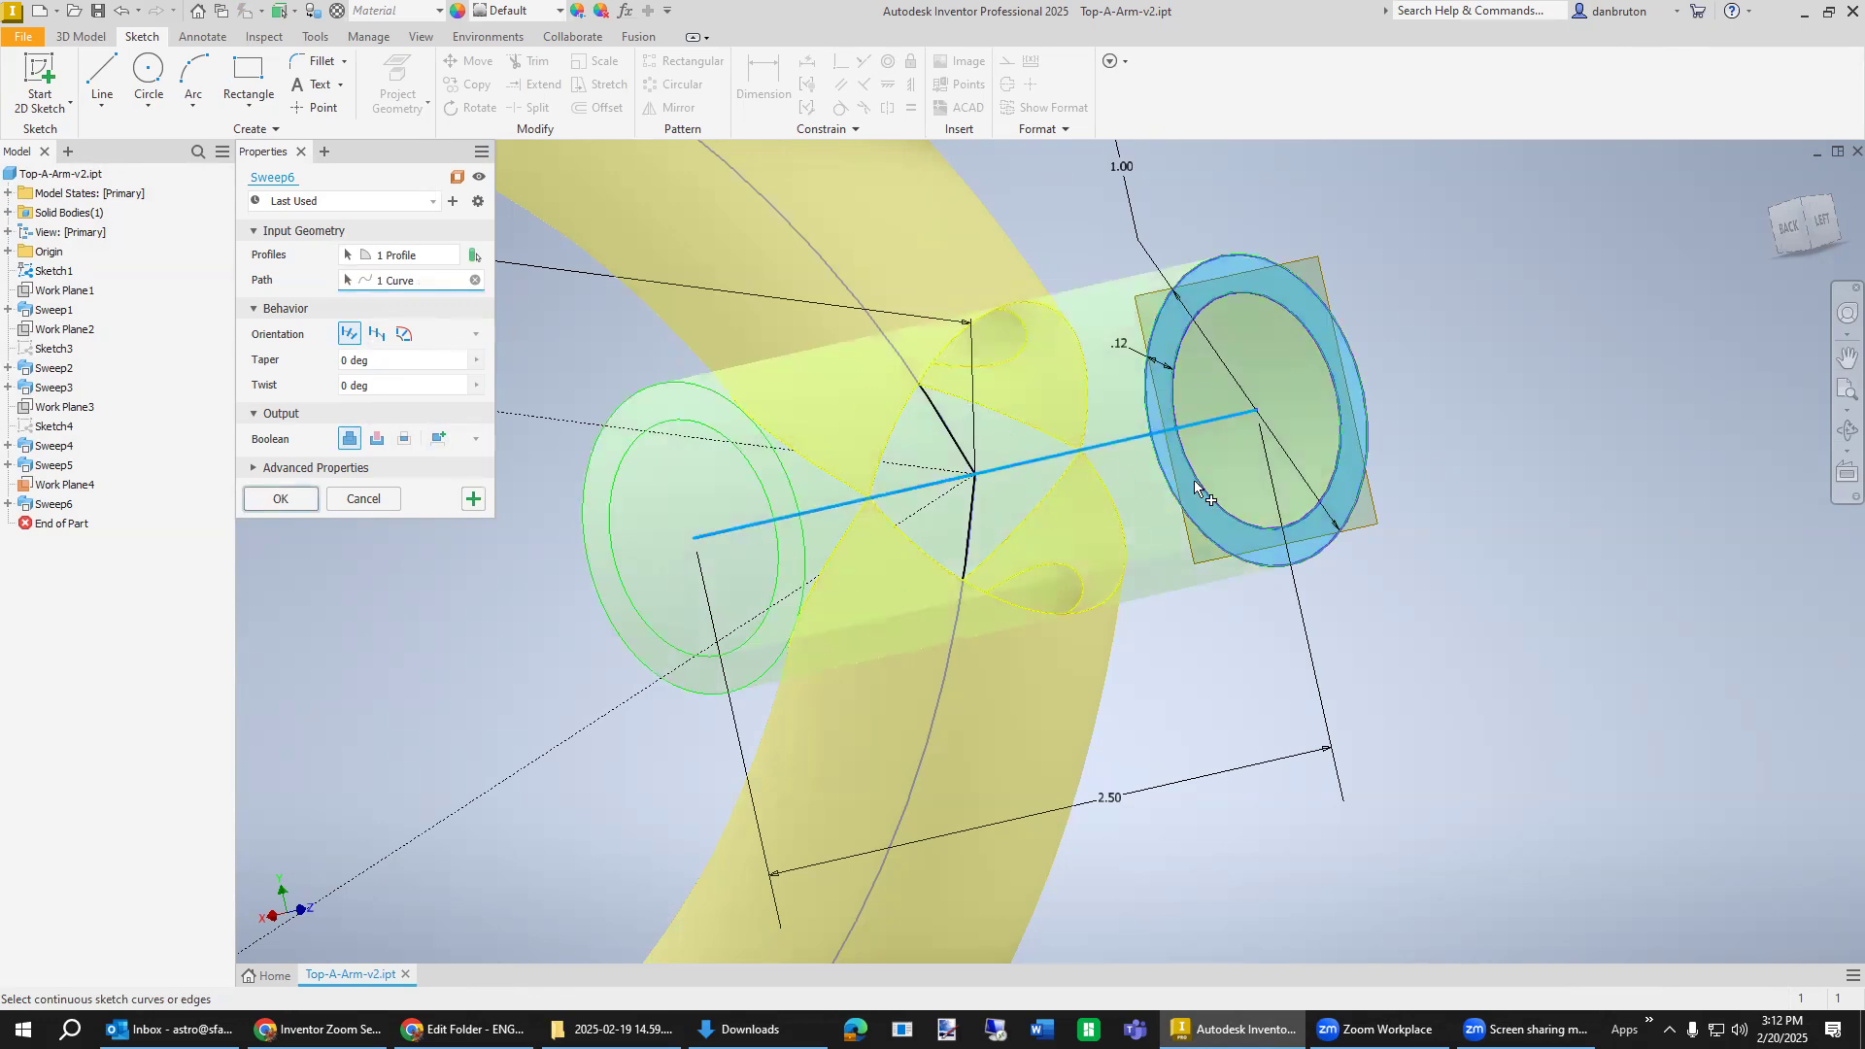
left_click(310, 495)
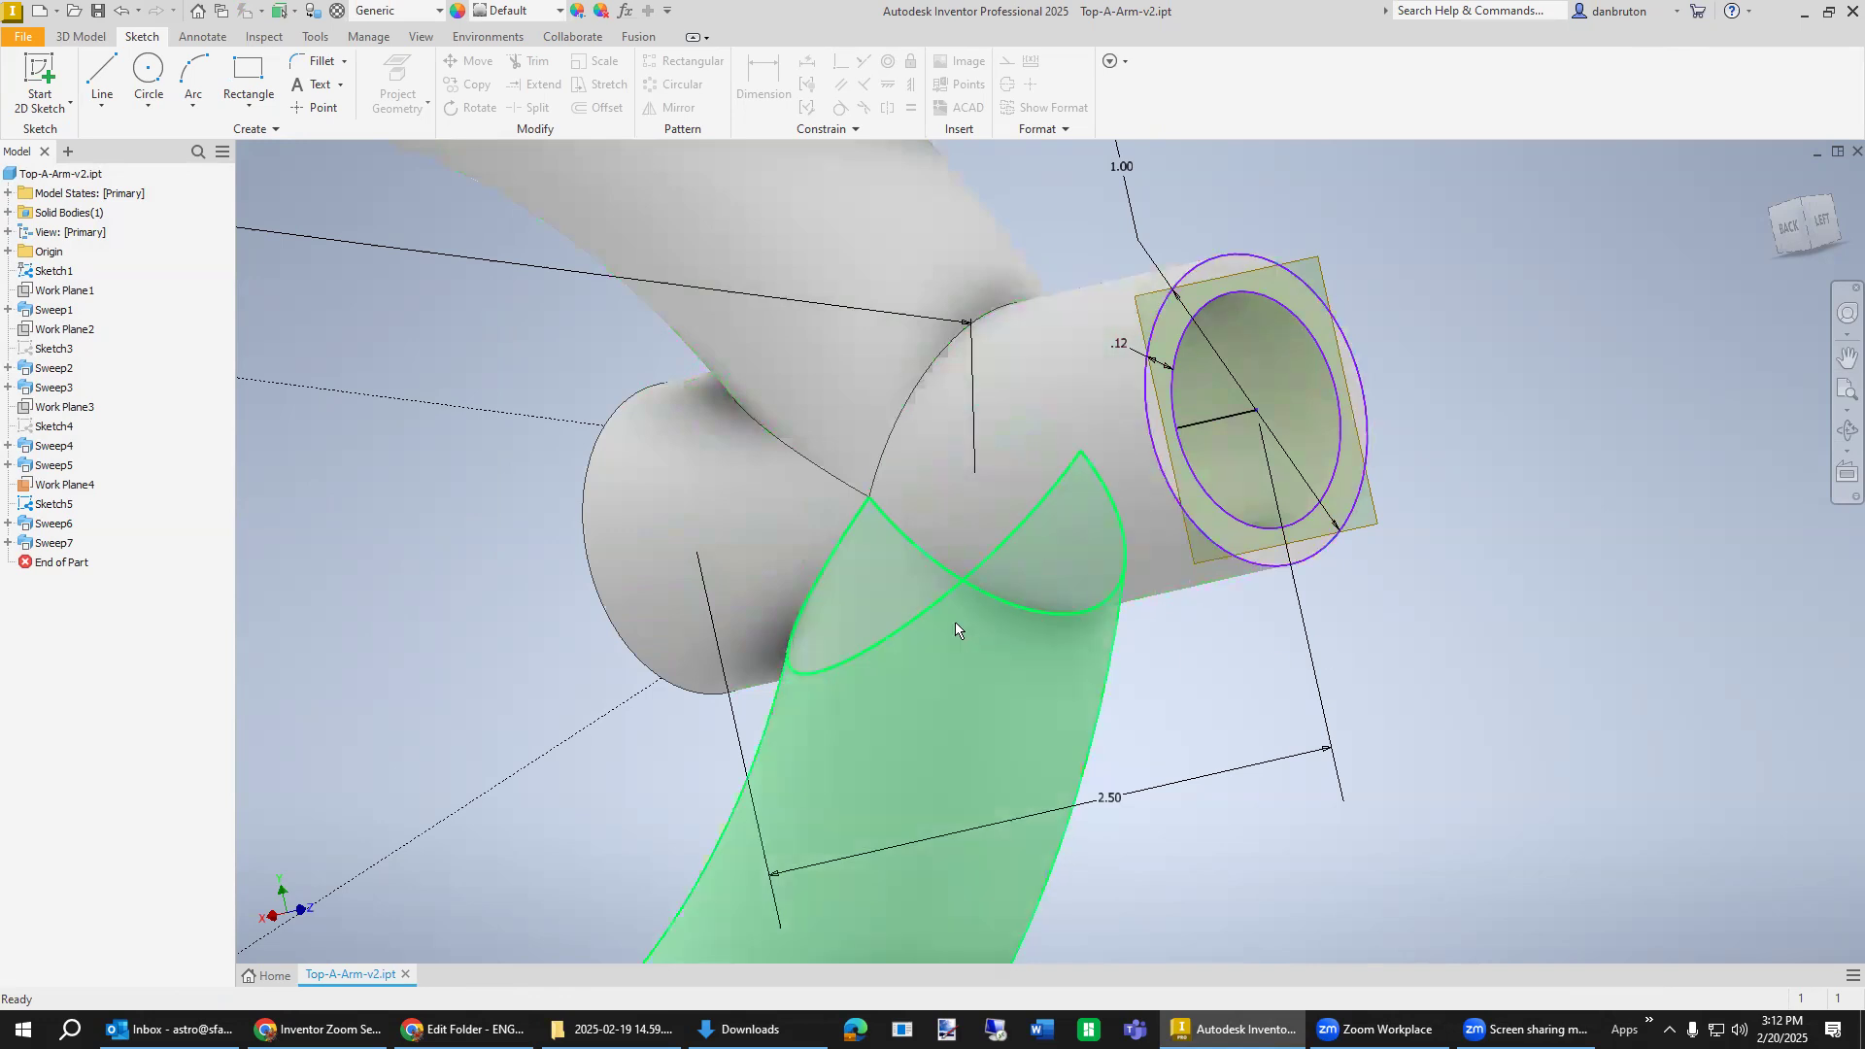
Hide Work Plane4 and Sketch5 at the apex tube.
right_click(62, 488)
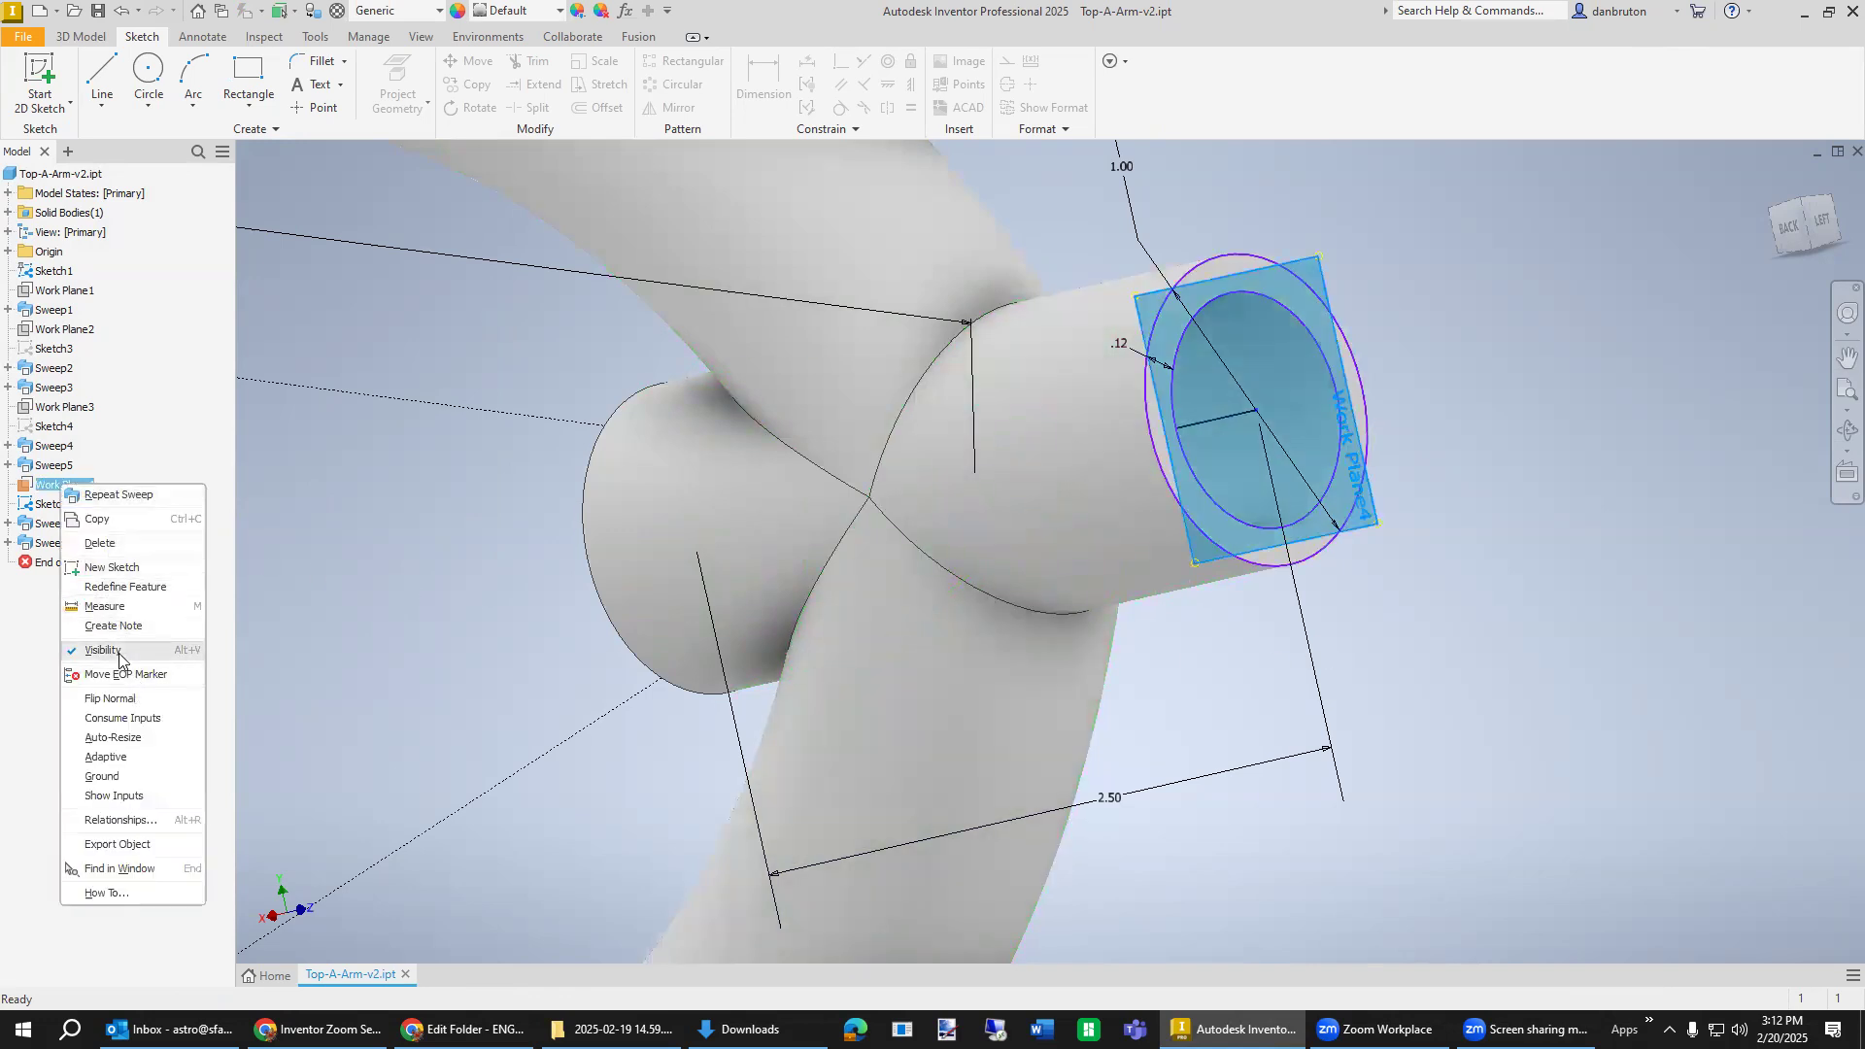
left_click(119, 650)
right_click(51, 507)
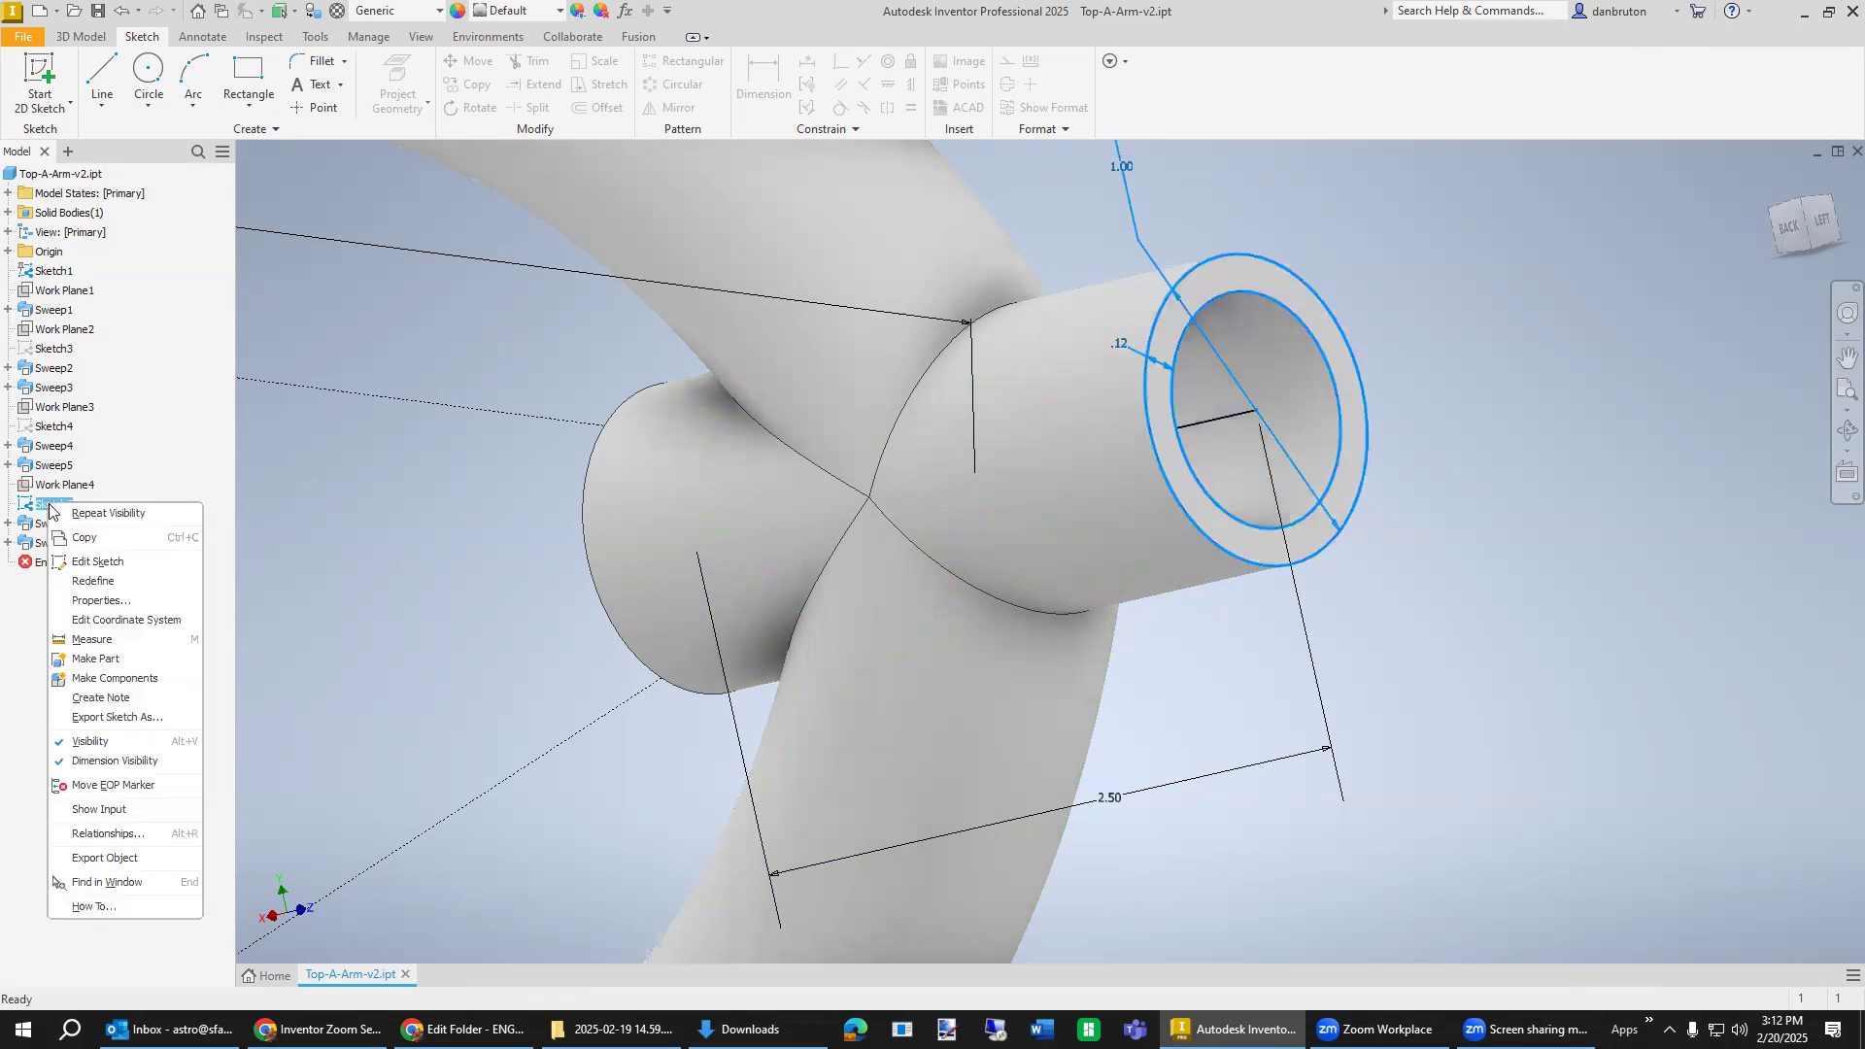
left_click(116, 742)
Examine the whole arm, from the apex tube to the leg-end tubes and the straight line between the legs.
scroll(389, 720, "up", 3)
scroll(392, 721, "up", 3)
scroll(392, 721, "down", 4)
middle_click_drag(392, 721, 1420, 486)
scroll(1420, 486, "up", 3)
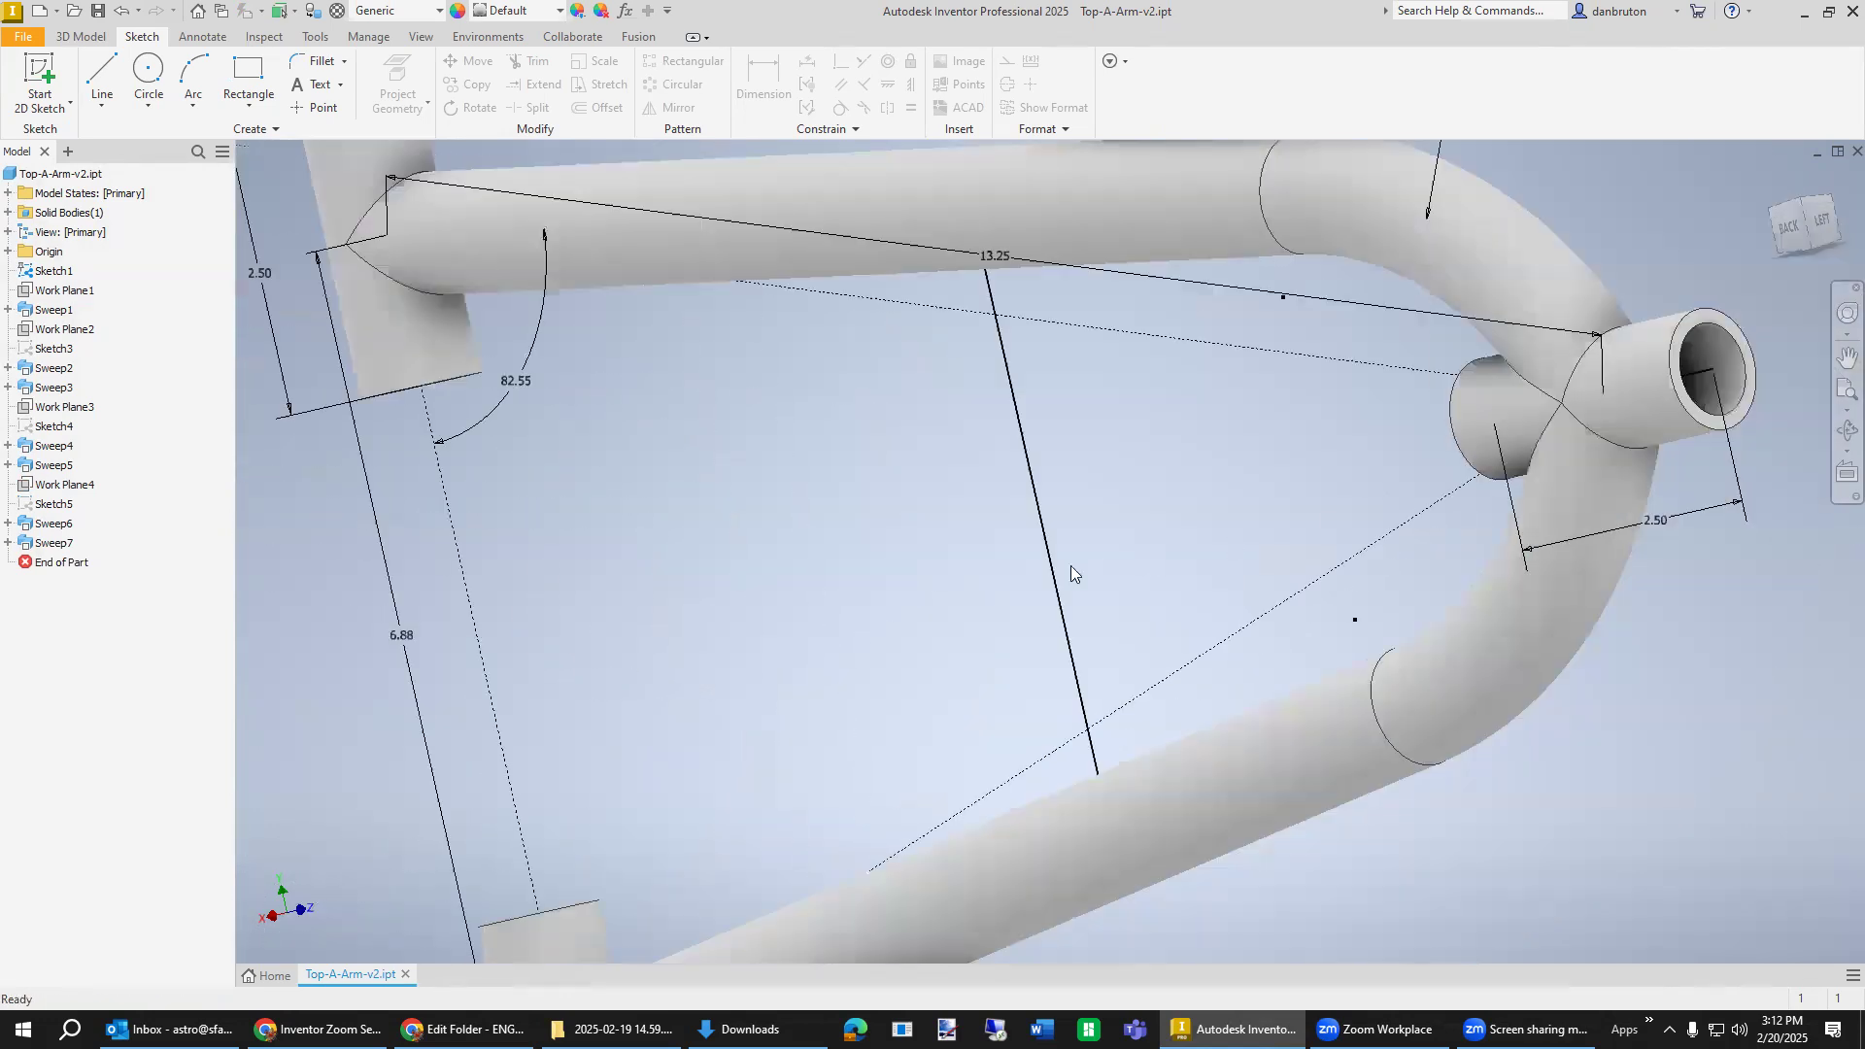
scroll(1066, 571, "down", 2)
scroll(1066, 573, "up", 6)
scroll(1072, 583, "down", 4)
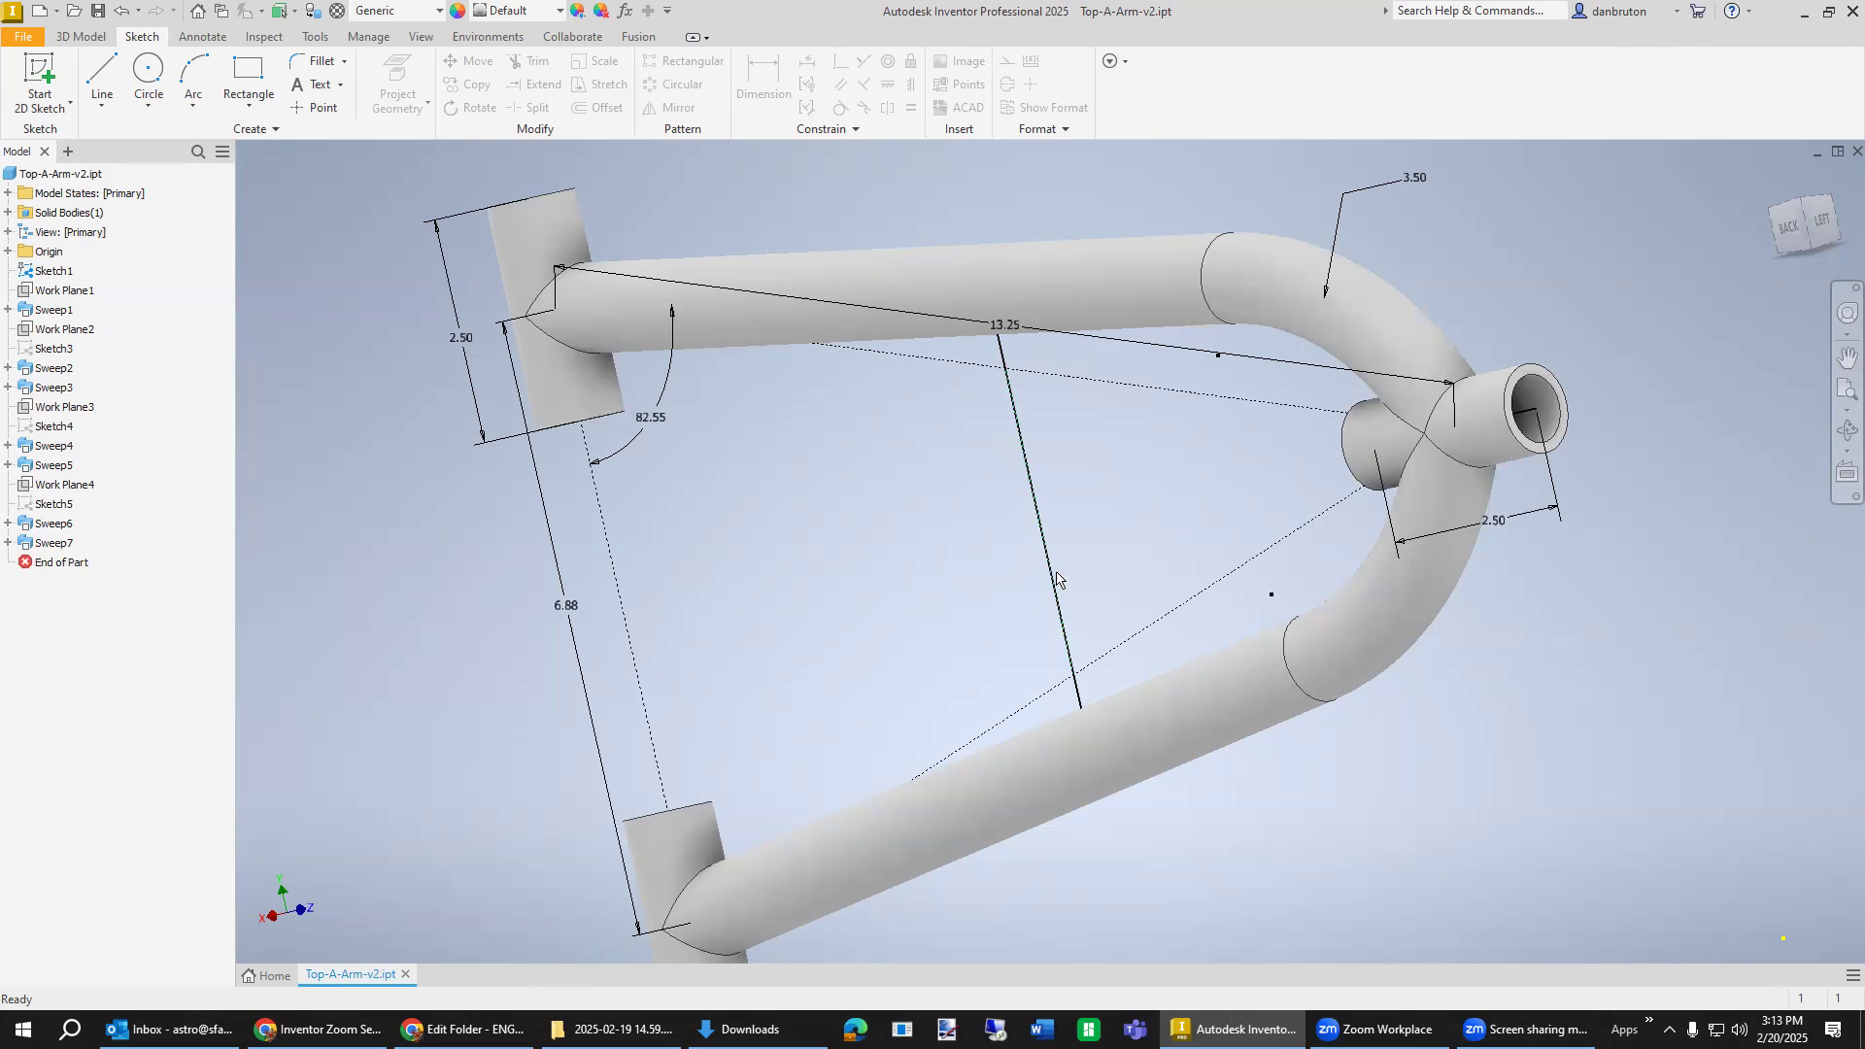
Open Sketch1 for editing and orient the view square to it.
mouse_move(1057, 579)
right_click(54, 272)
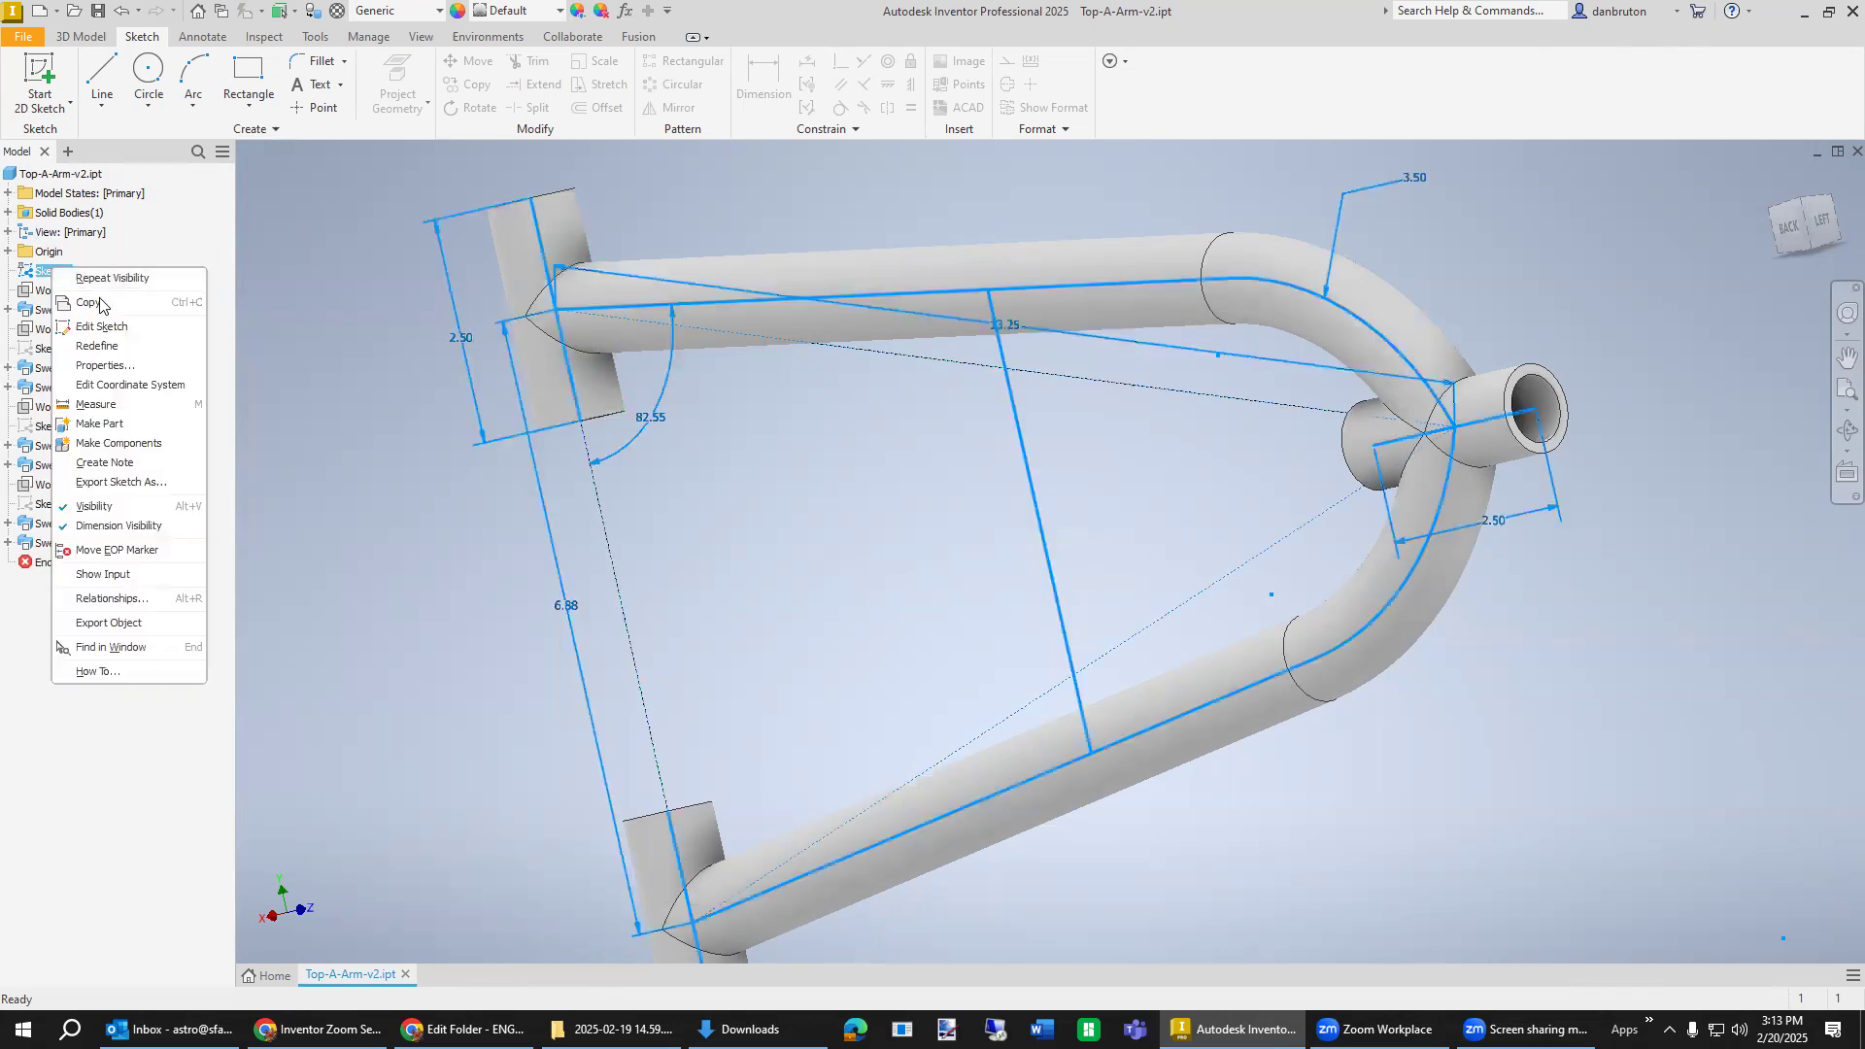
left_click(102, 327)
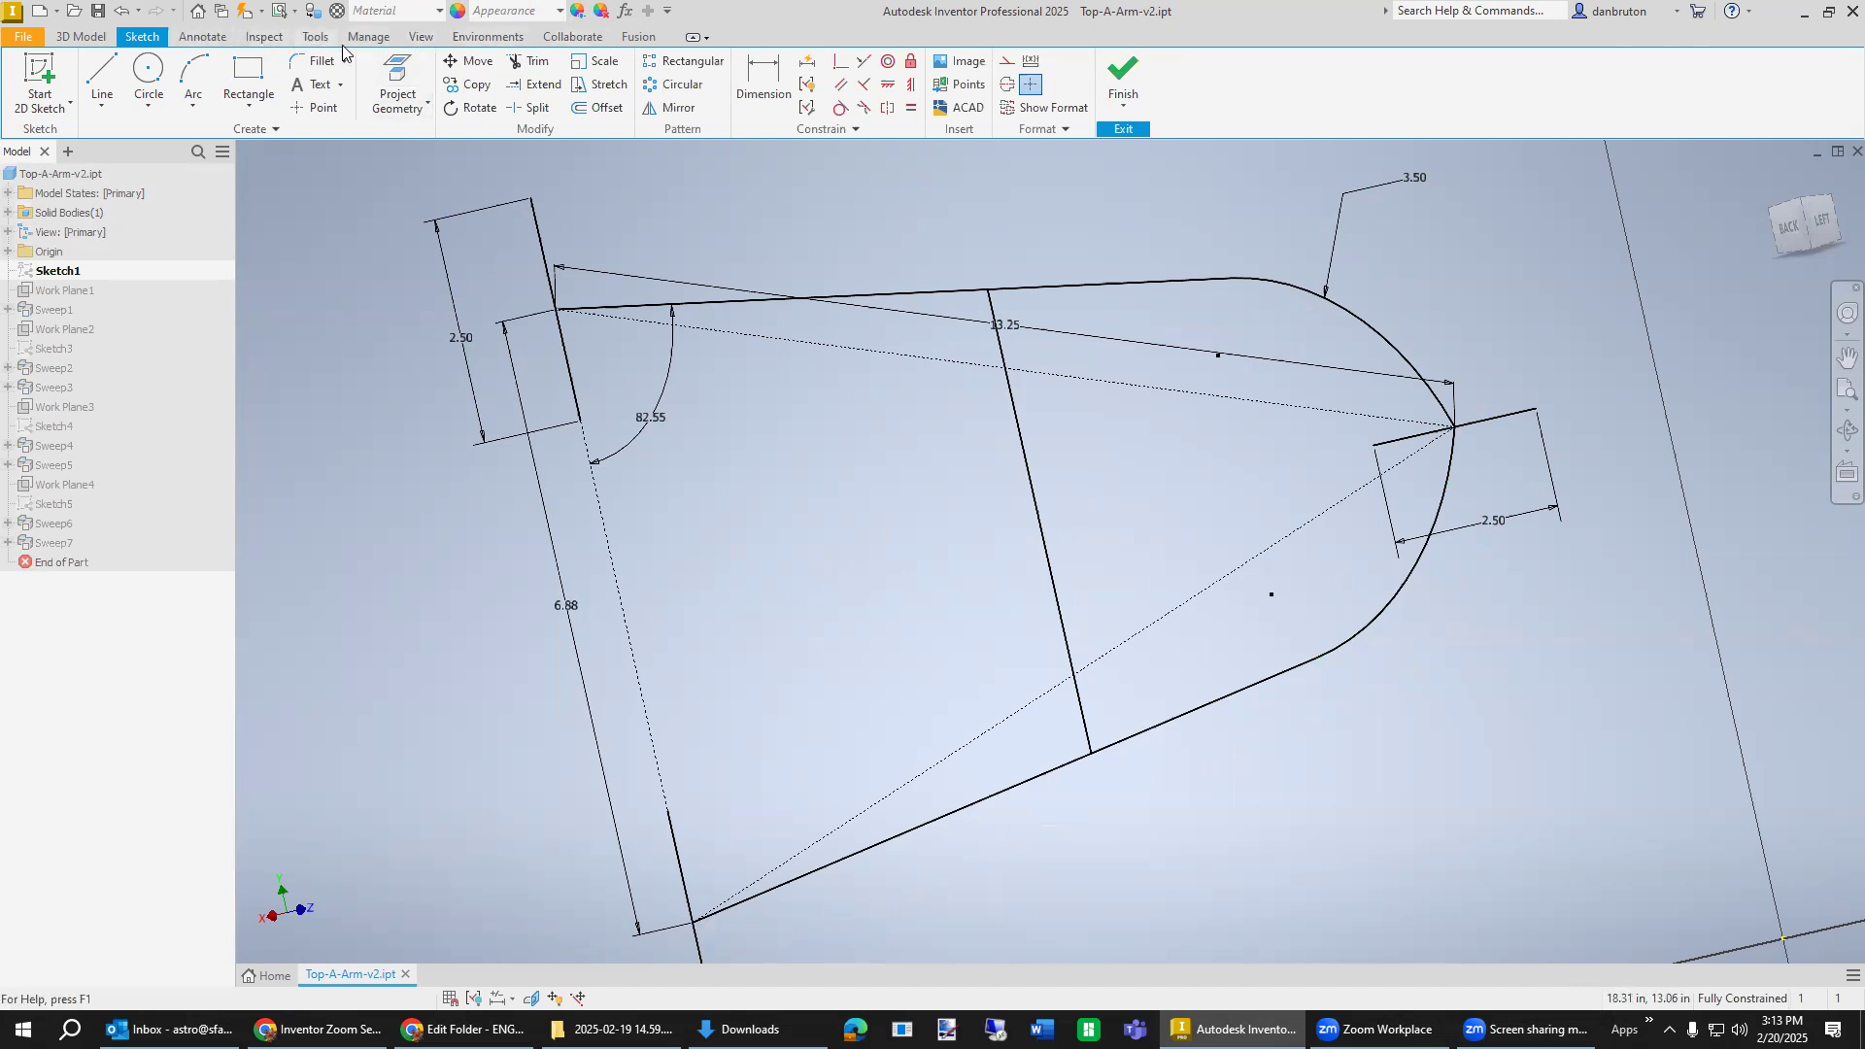
left_click(420, 38)
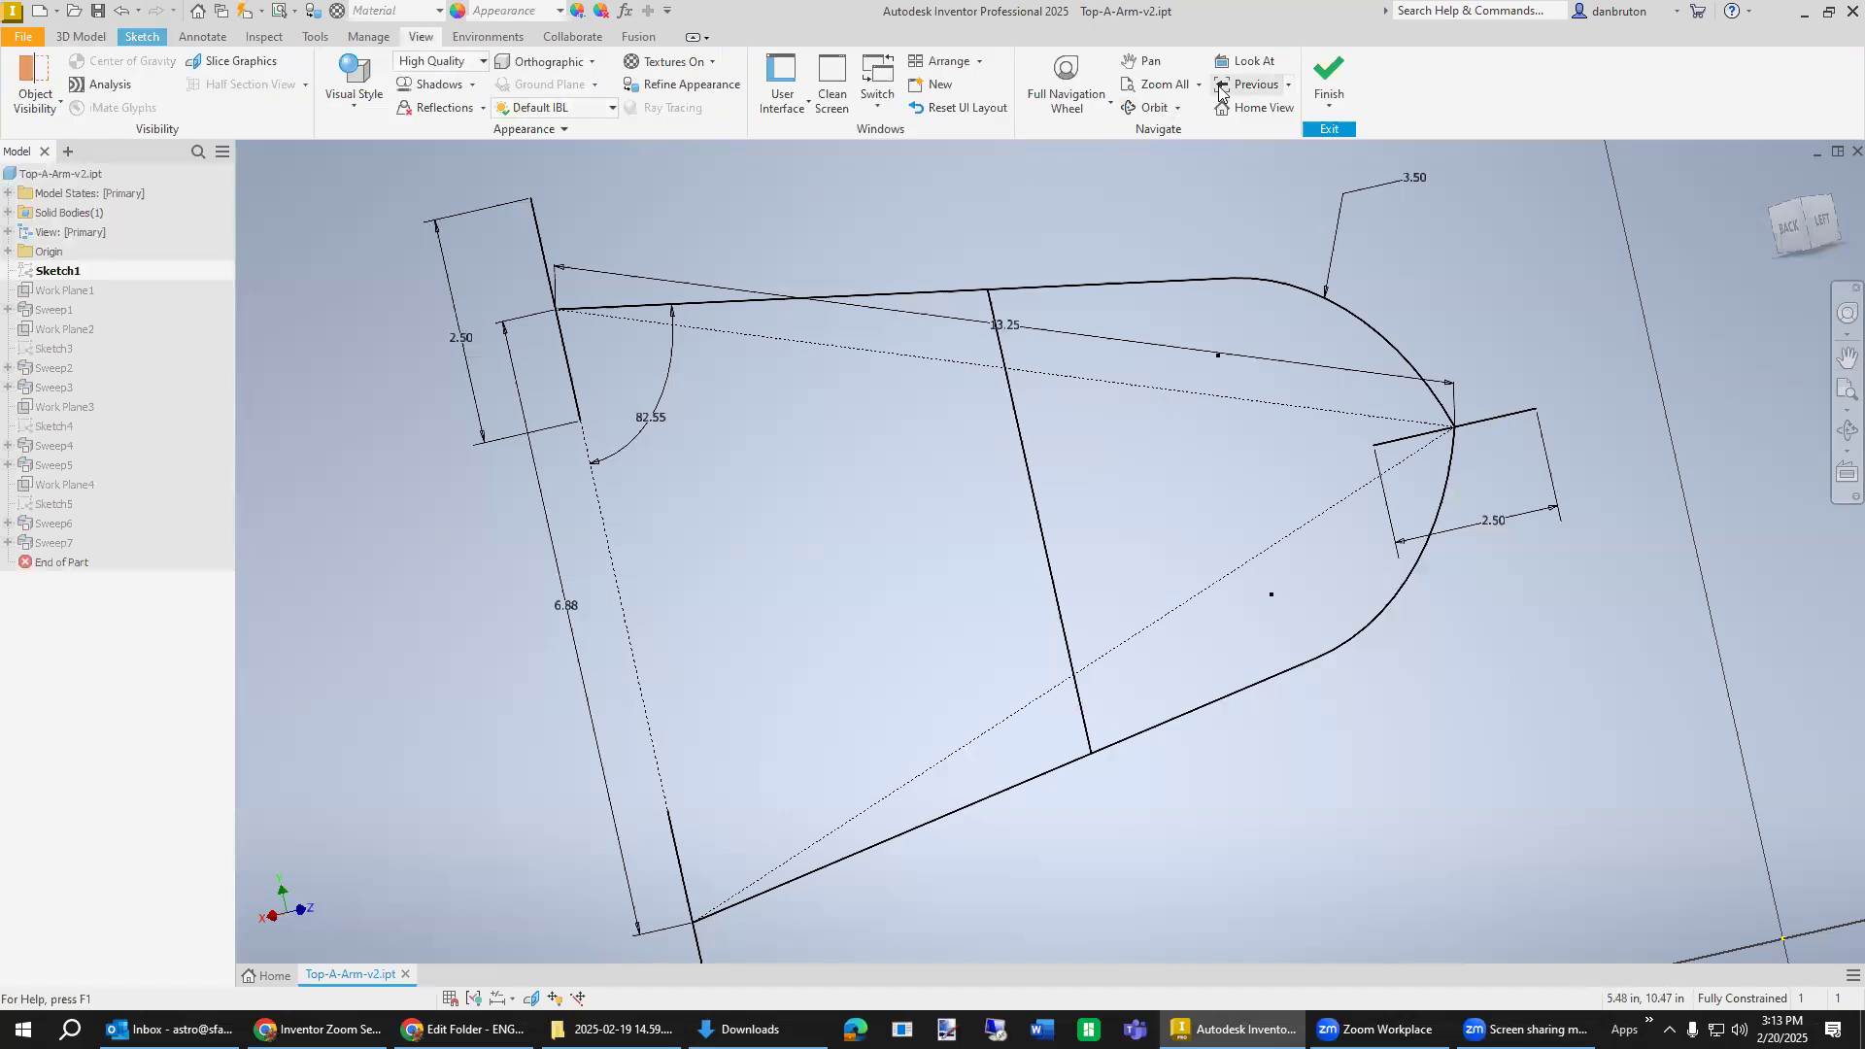
left_click(1251, 62)
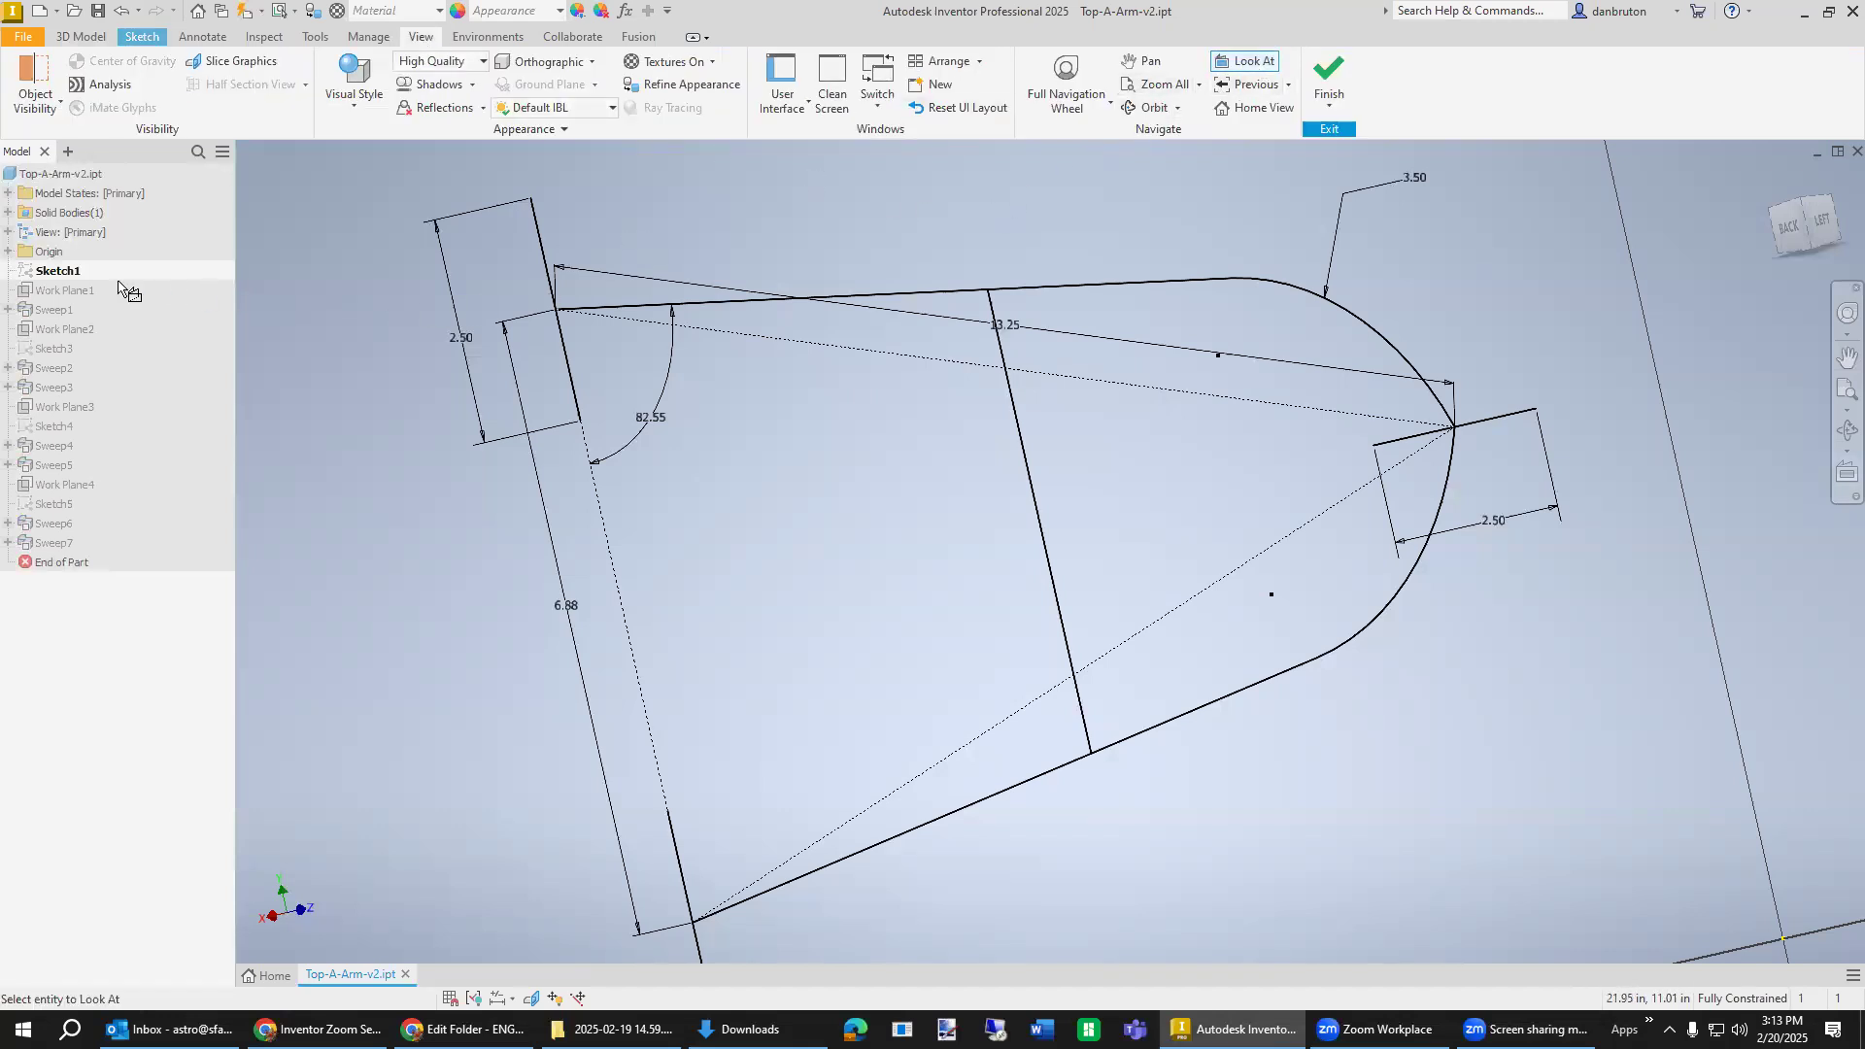
left_click(64, 273)
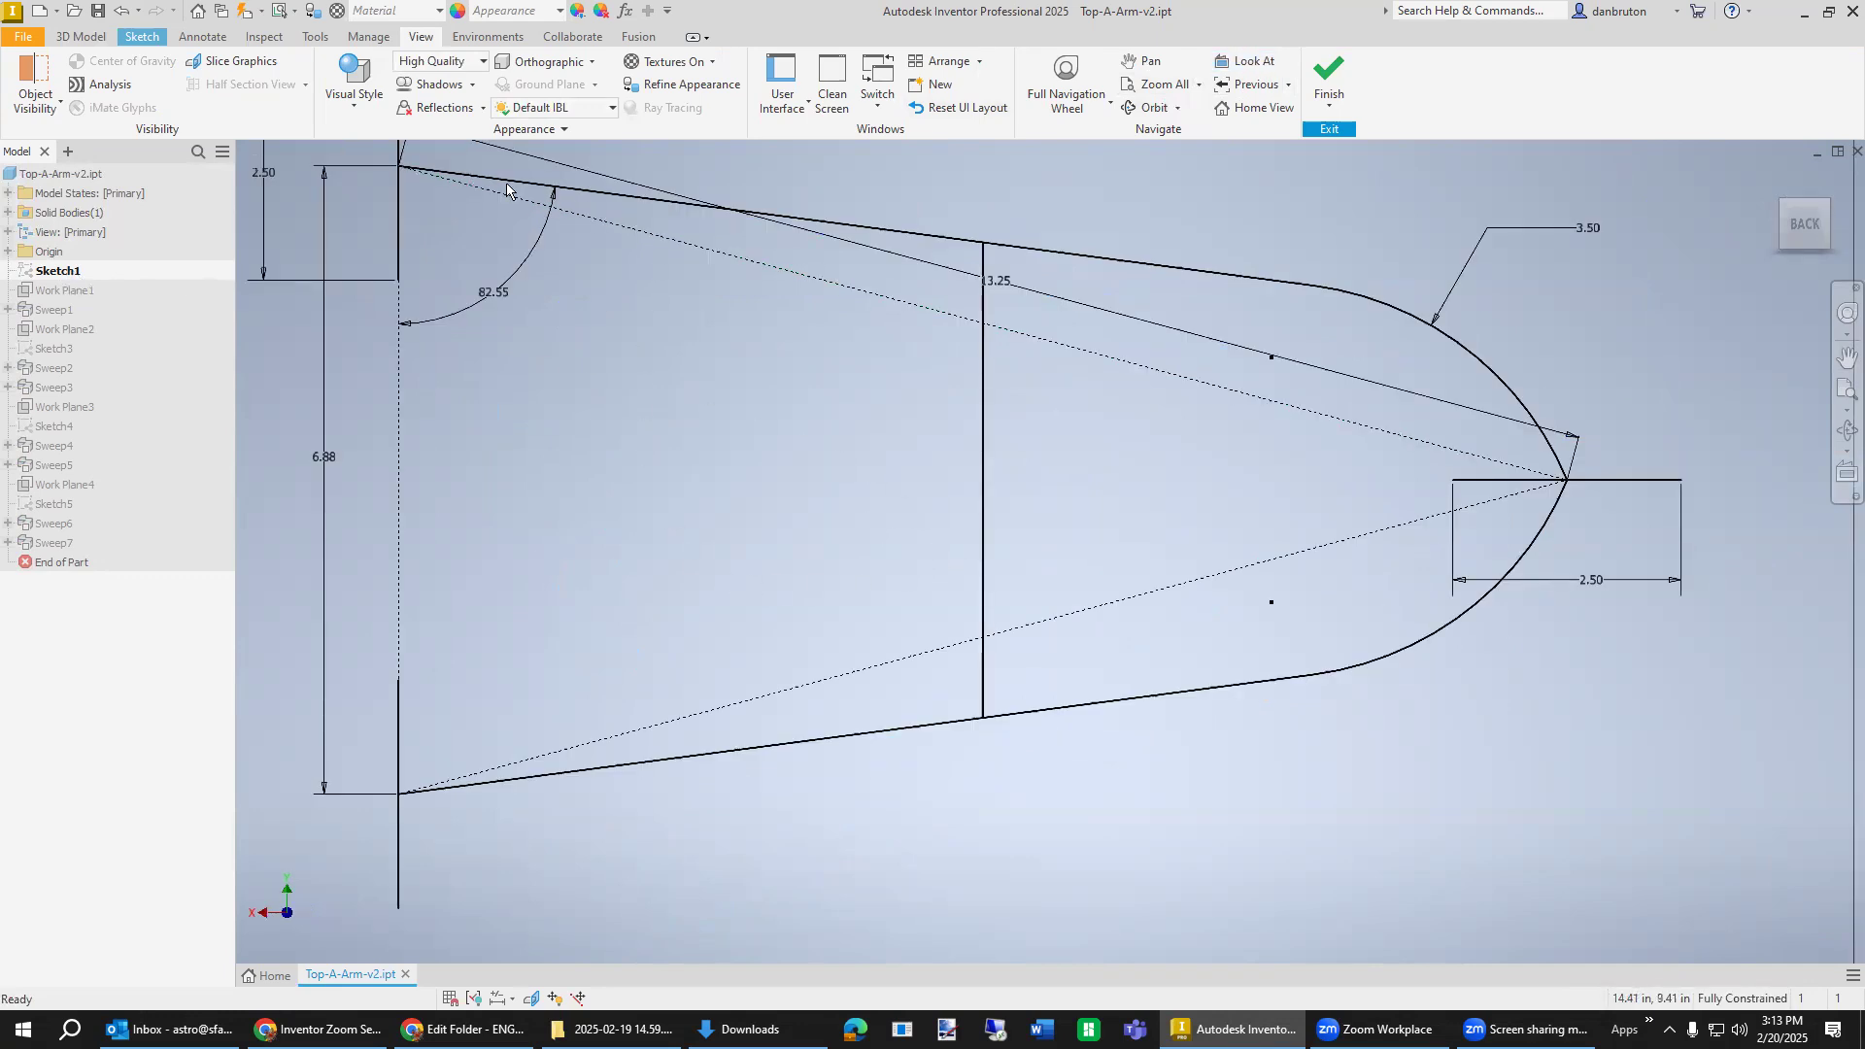
left_click(142, 38)
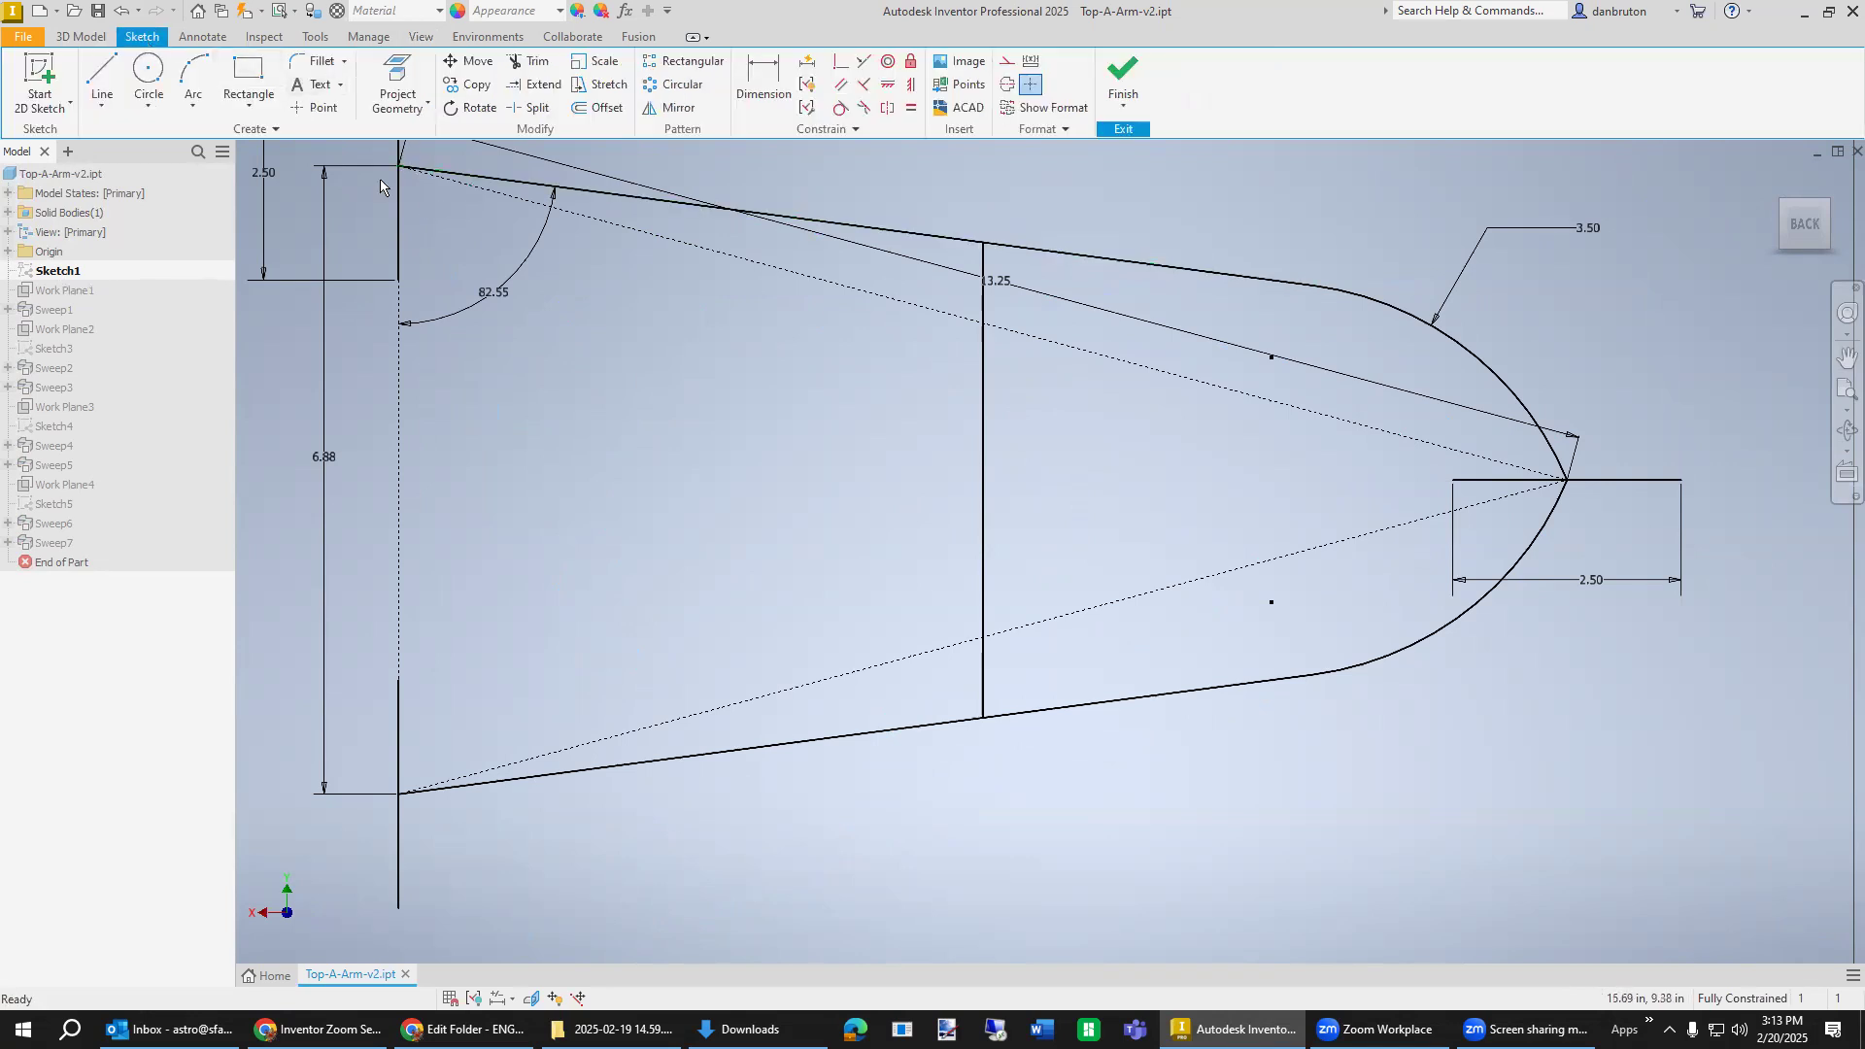
Place a point on the line between the two legs, make it coincident with that line's midpoint, and finish the sketch.
left_click(321, 108)
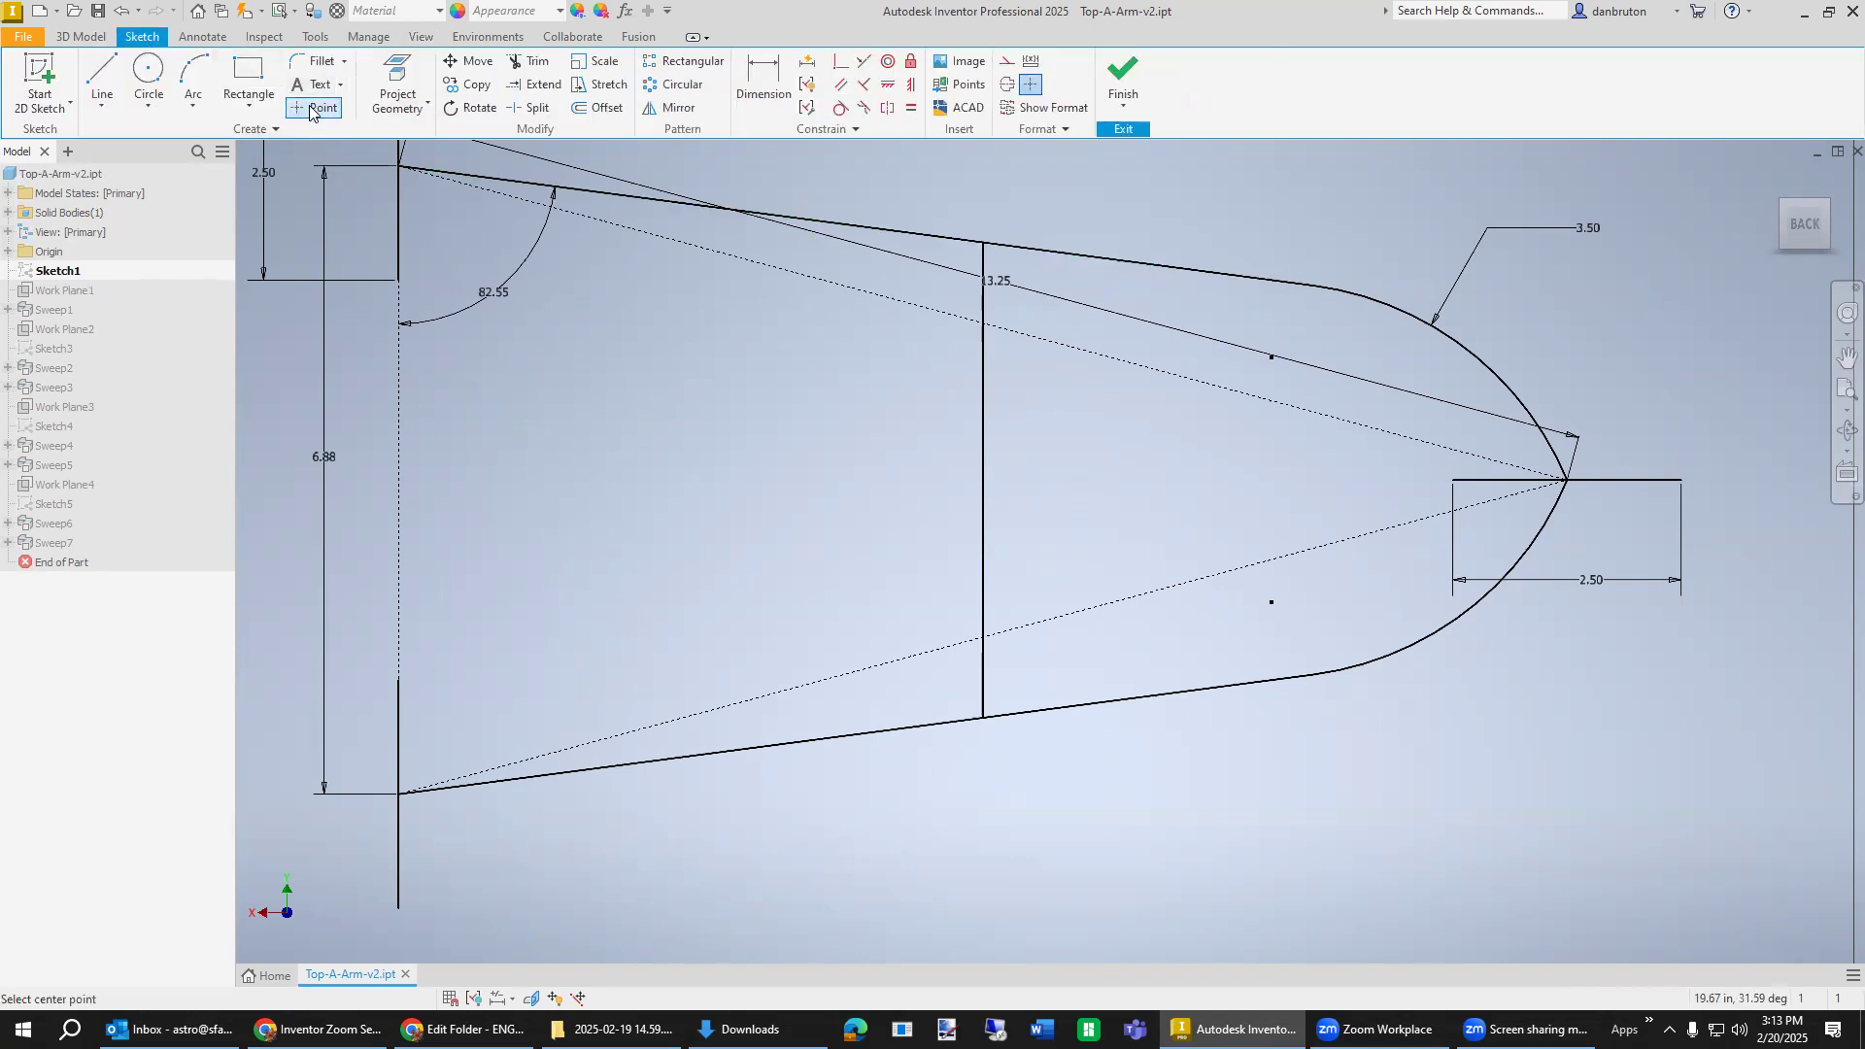
left_click(984, 534)
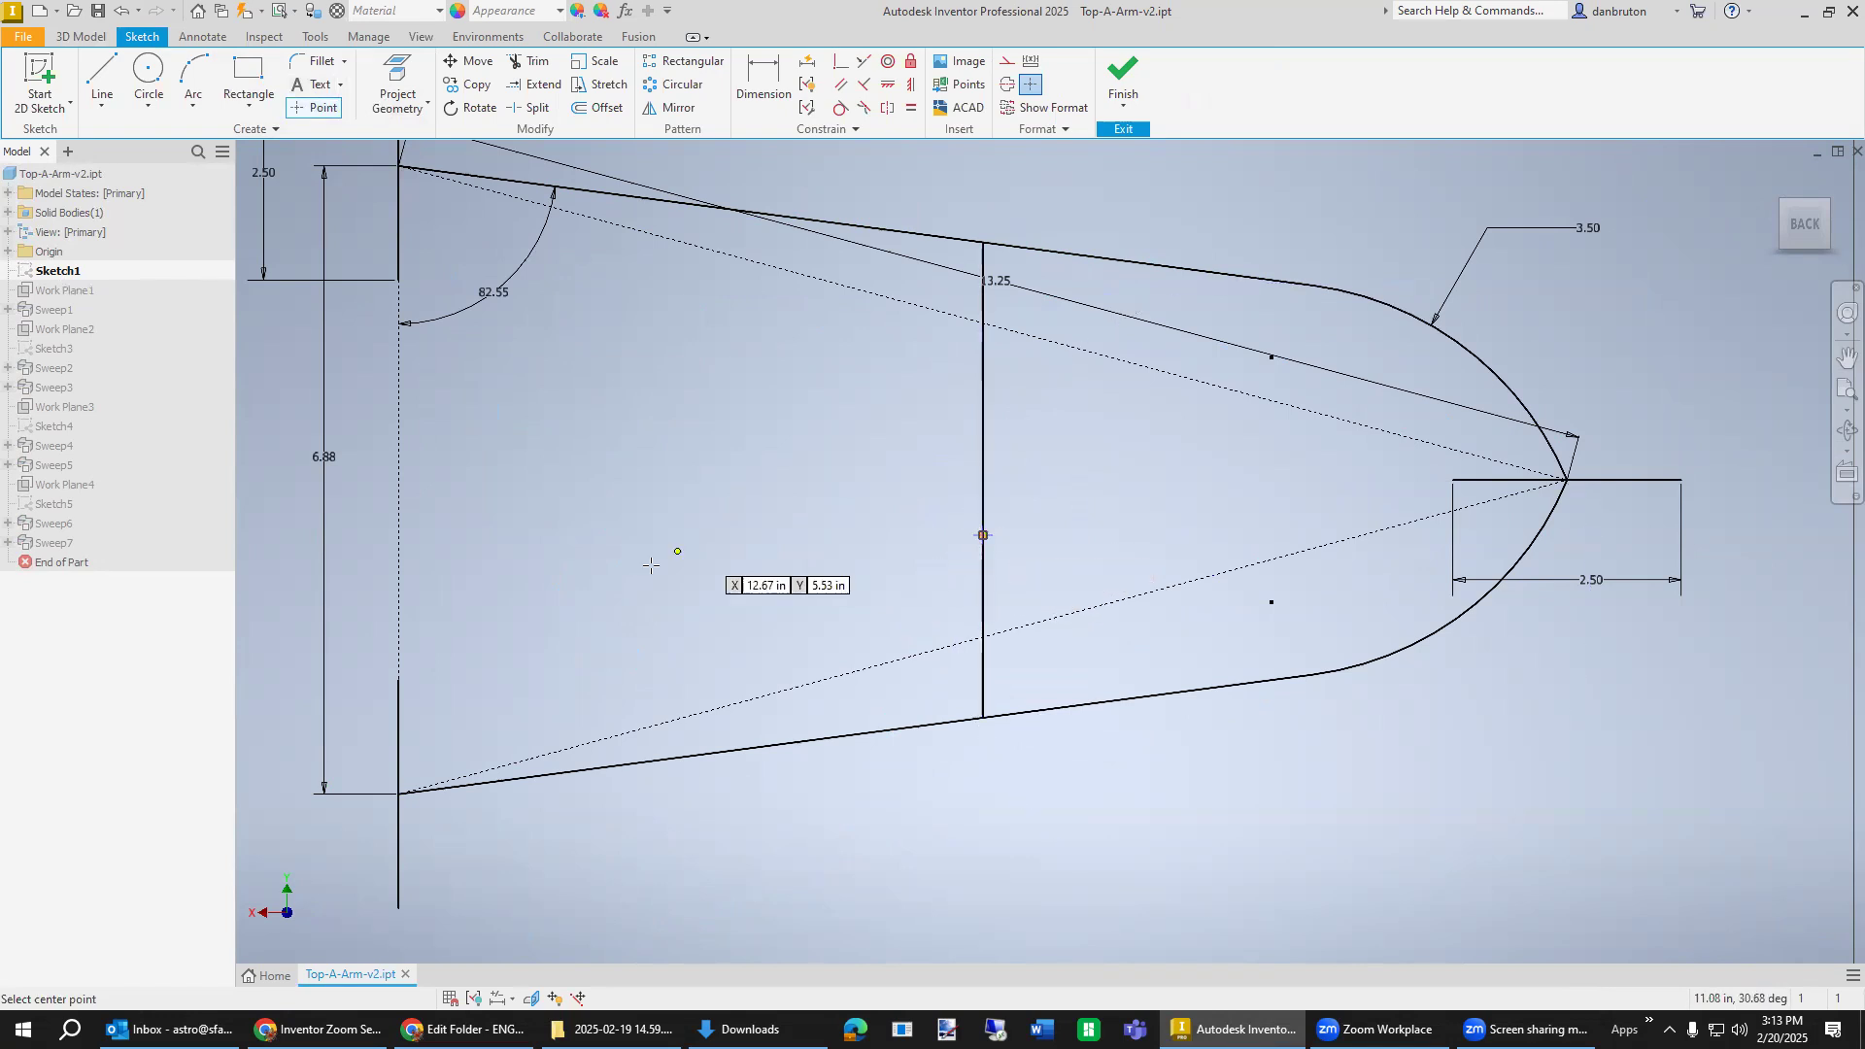
left_click(841, 68)
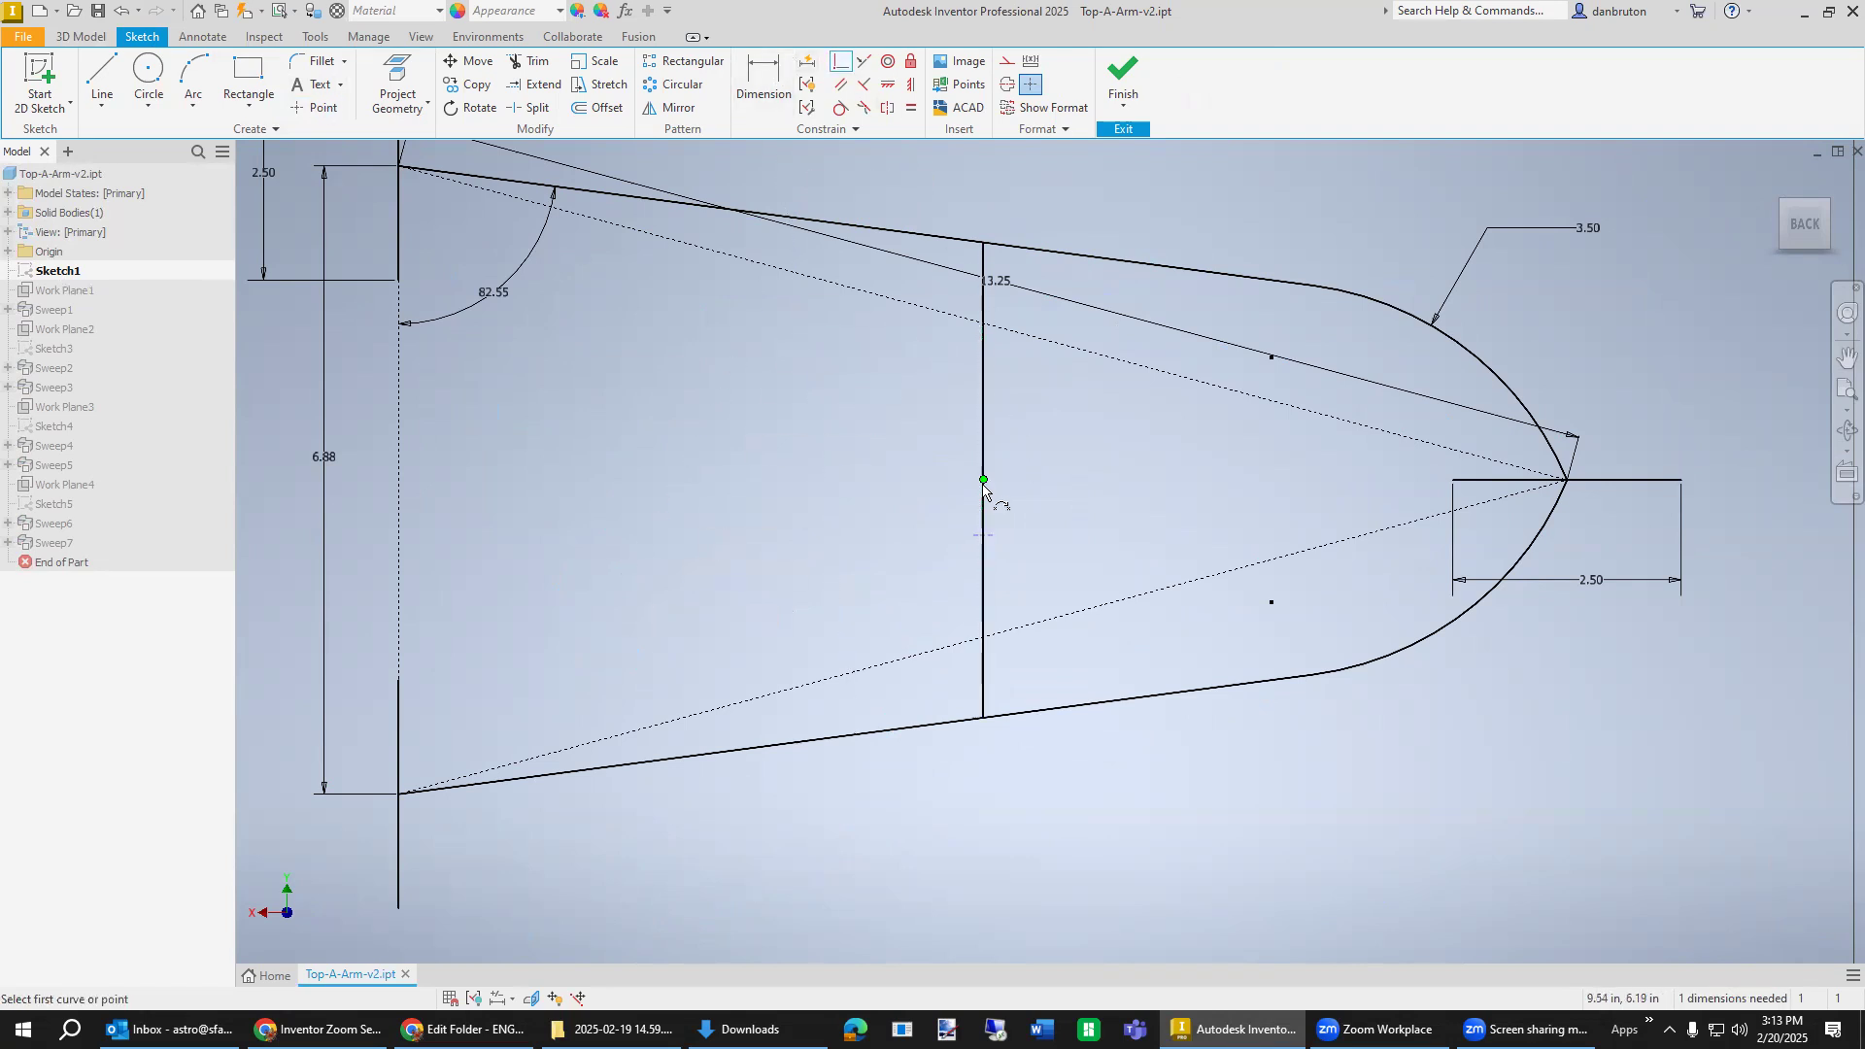
left_click(984, 481)
left_click(983, 535)
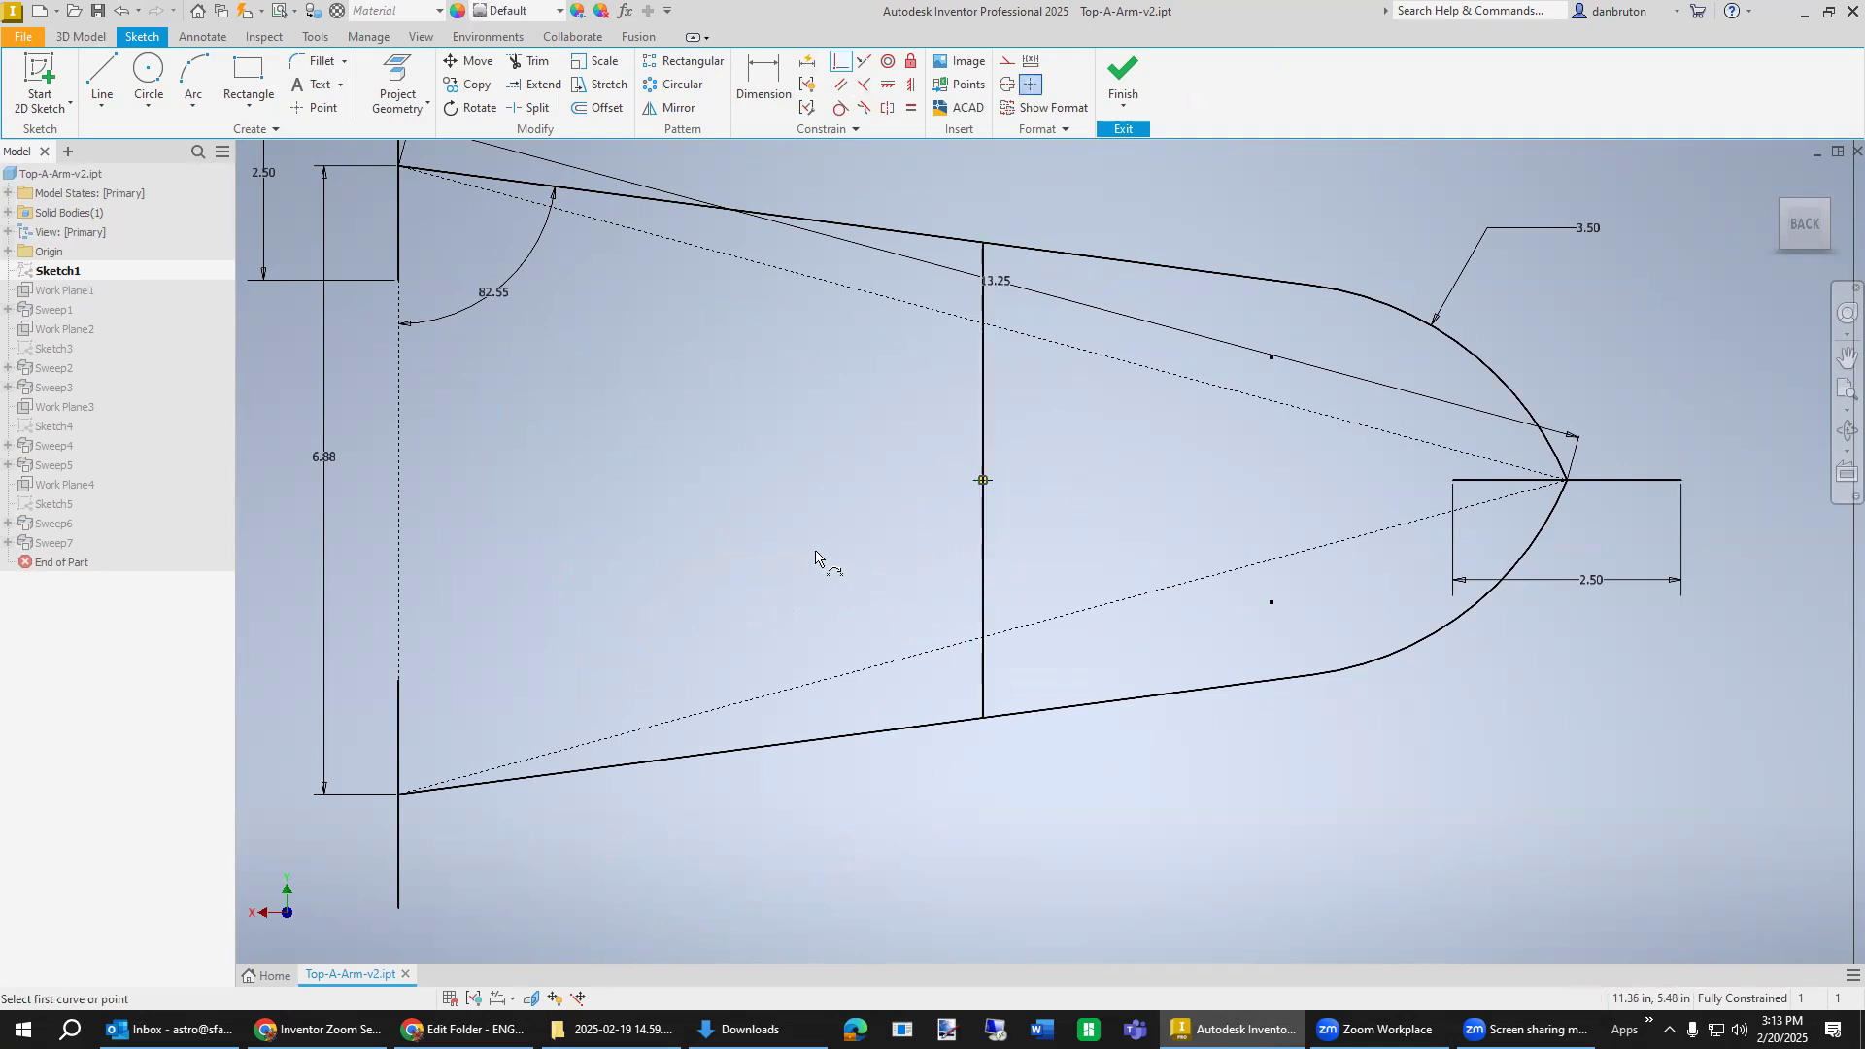
left_click(1124, 76)
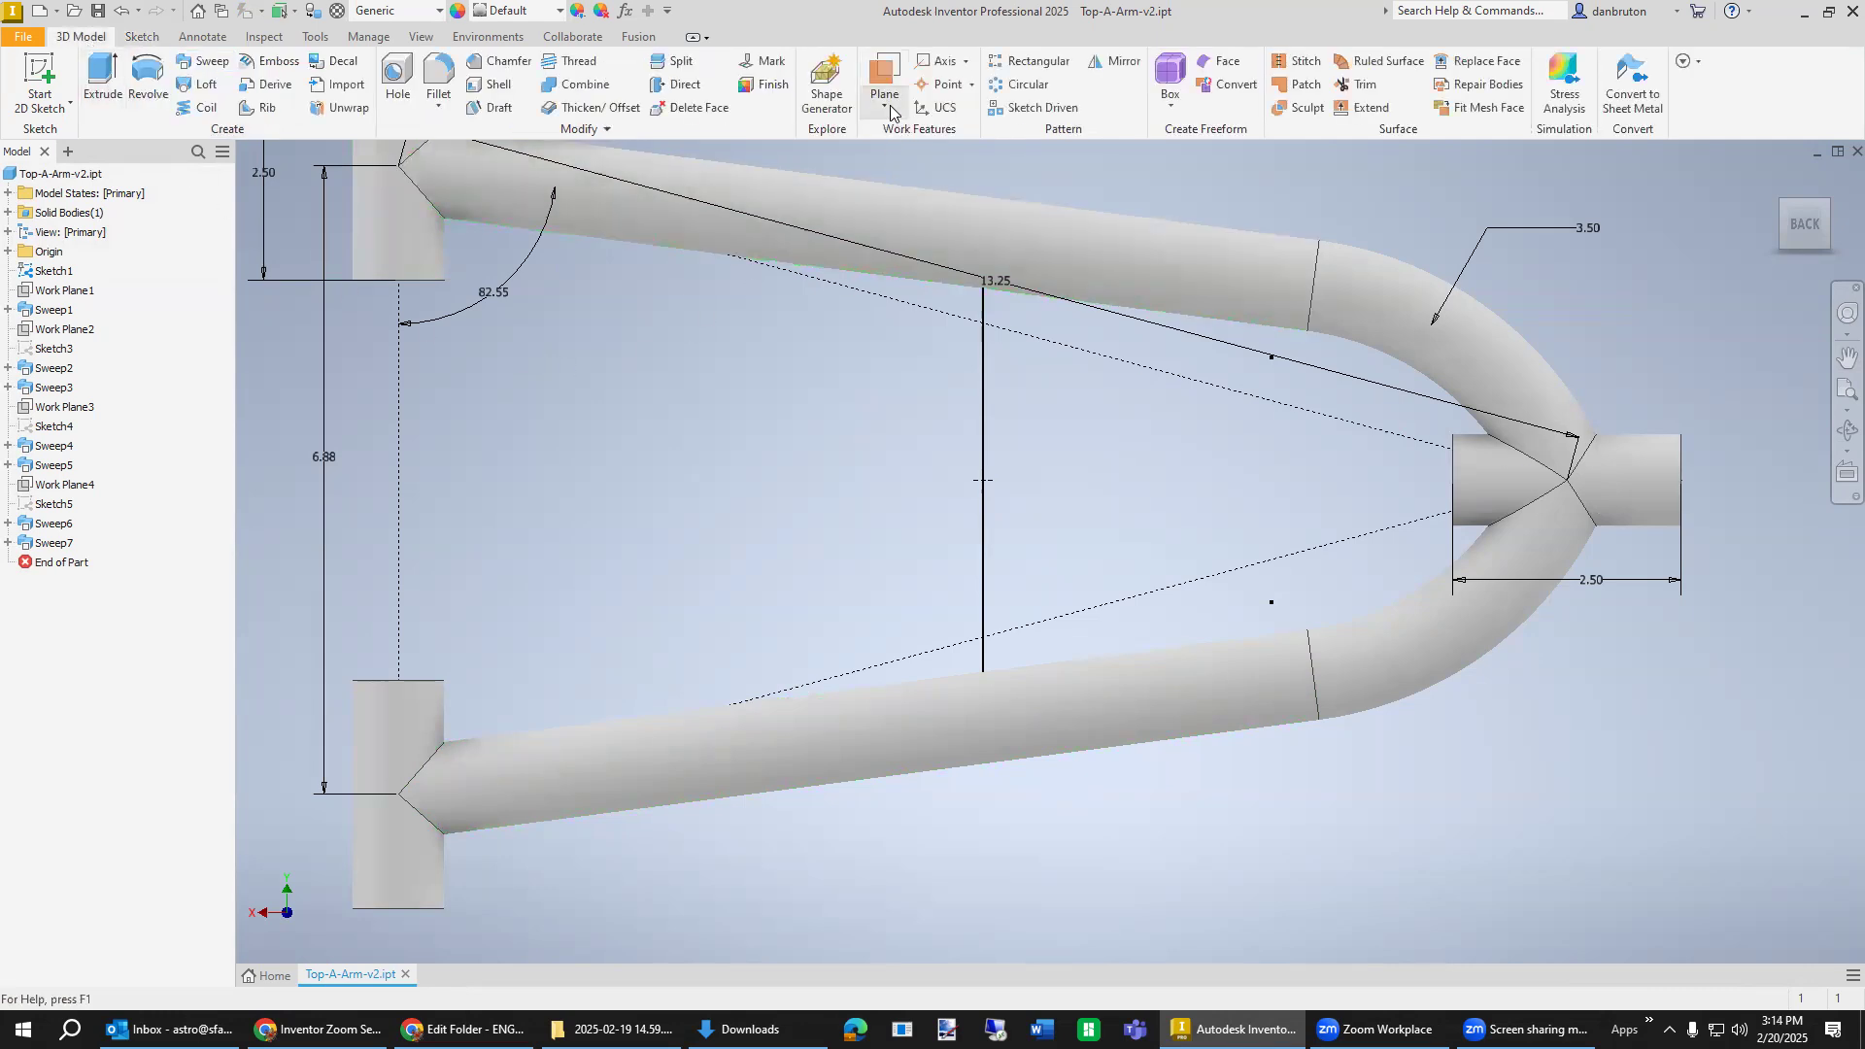
Create a work plane normal to the line between the two legs, passing through that line's midpoint.
left_click(885, 103)
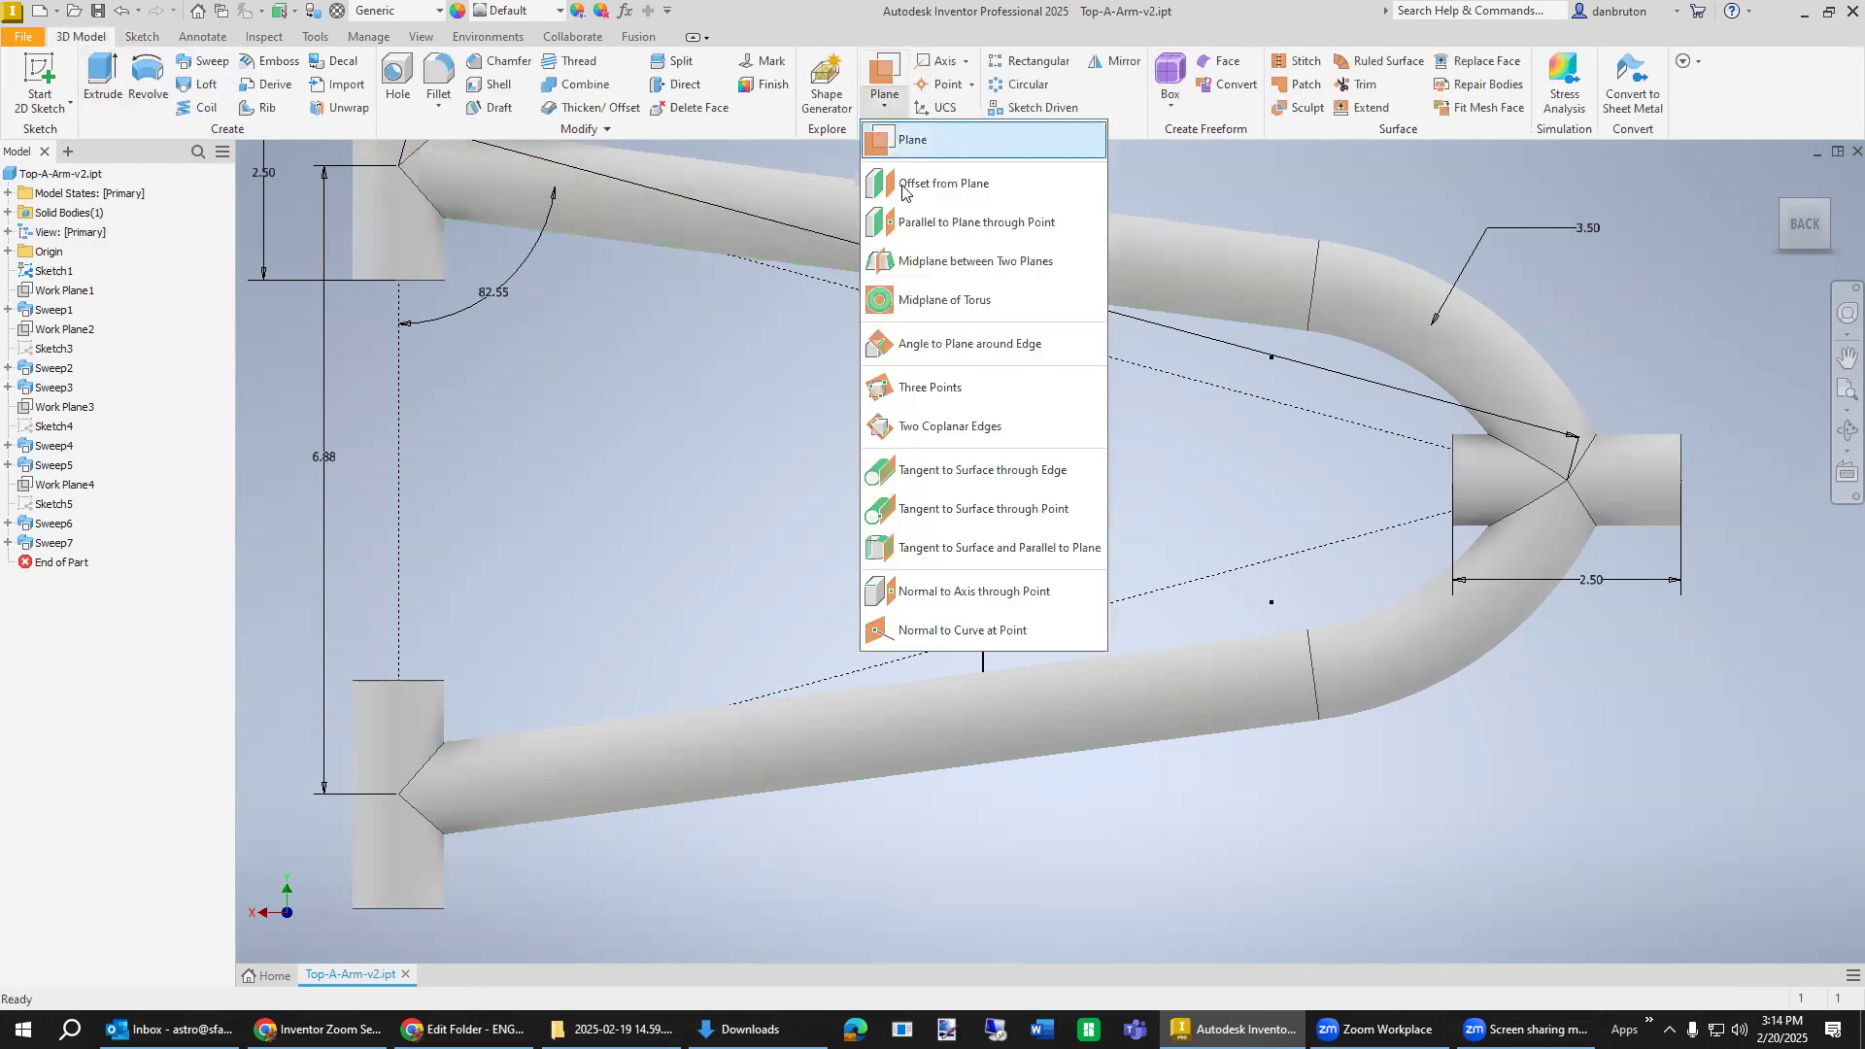
left_click(959, 631)
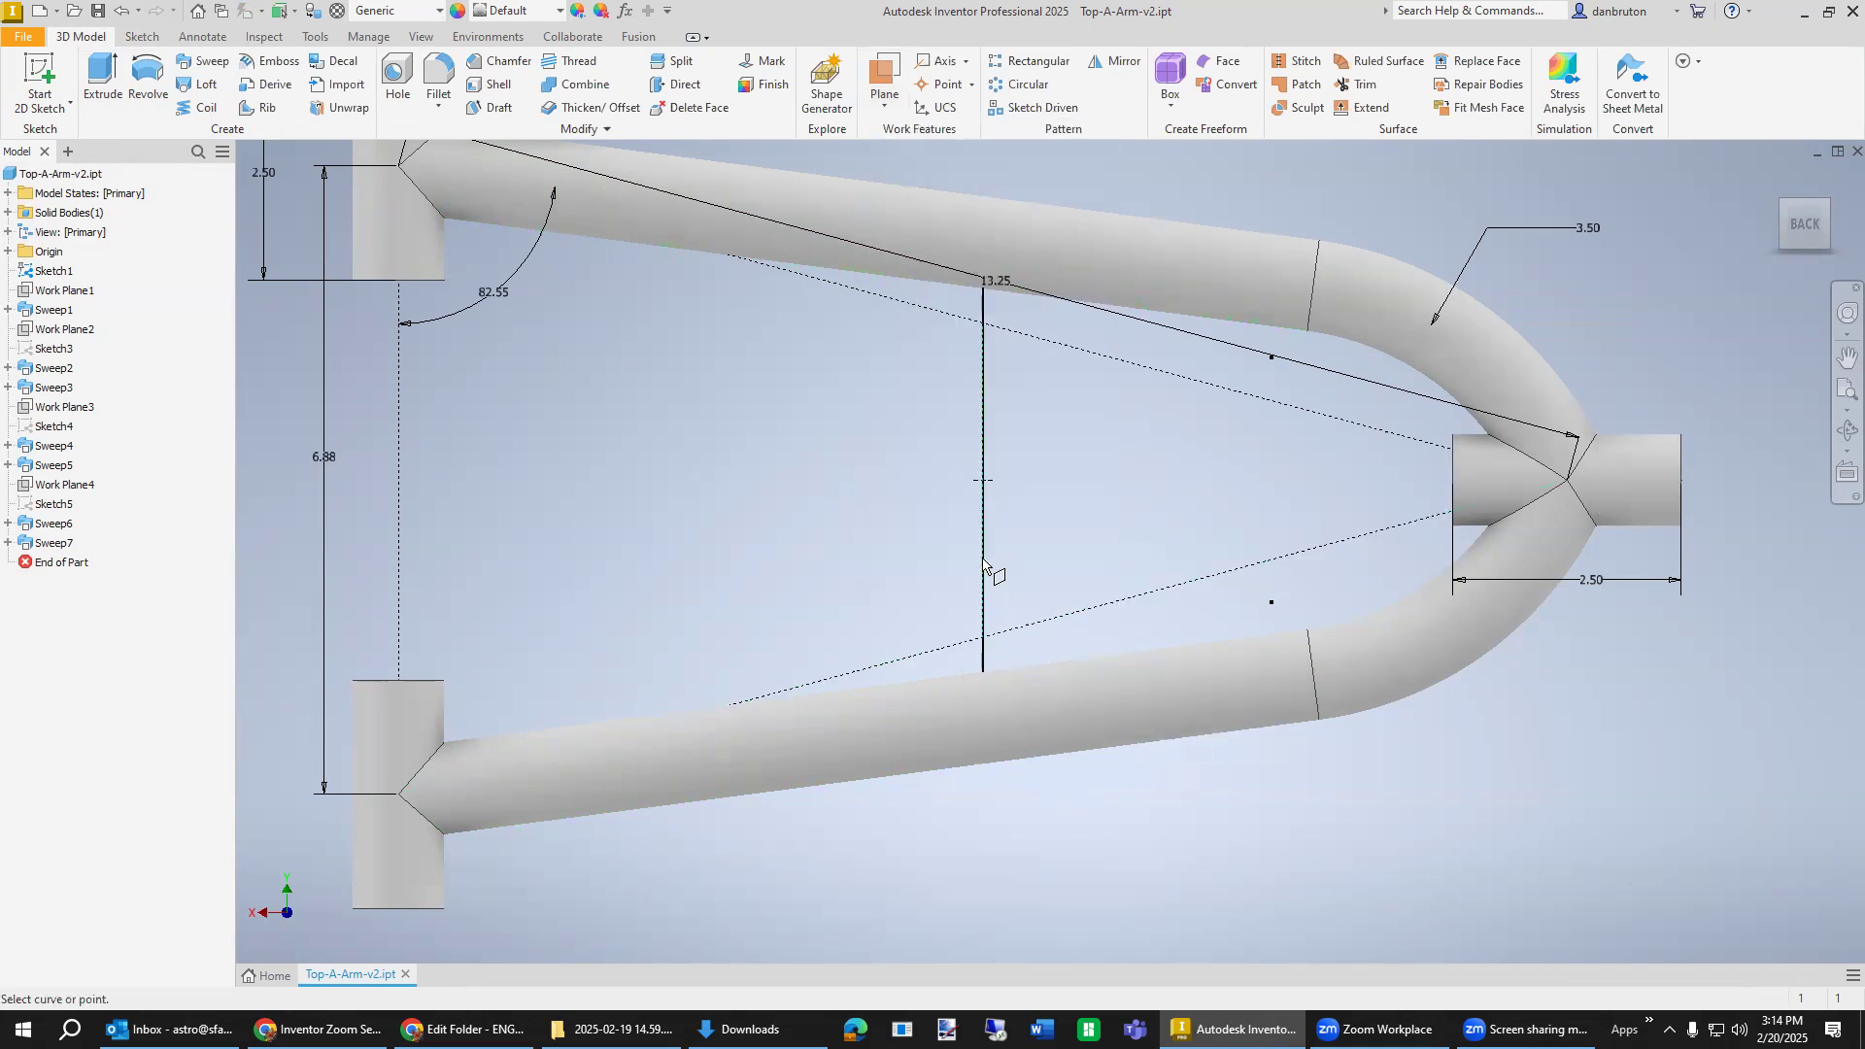
left_click(983, 494)
left_click(984, 482)
Start a sketch on the new work plane and draw a 1 in diameter circle centred on the line's midpoint.
middle_click_drag(1037, 748, 1045, 676, "shift")
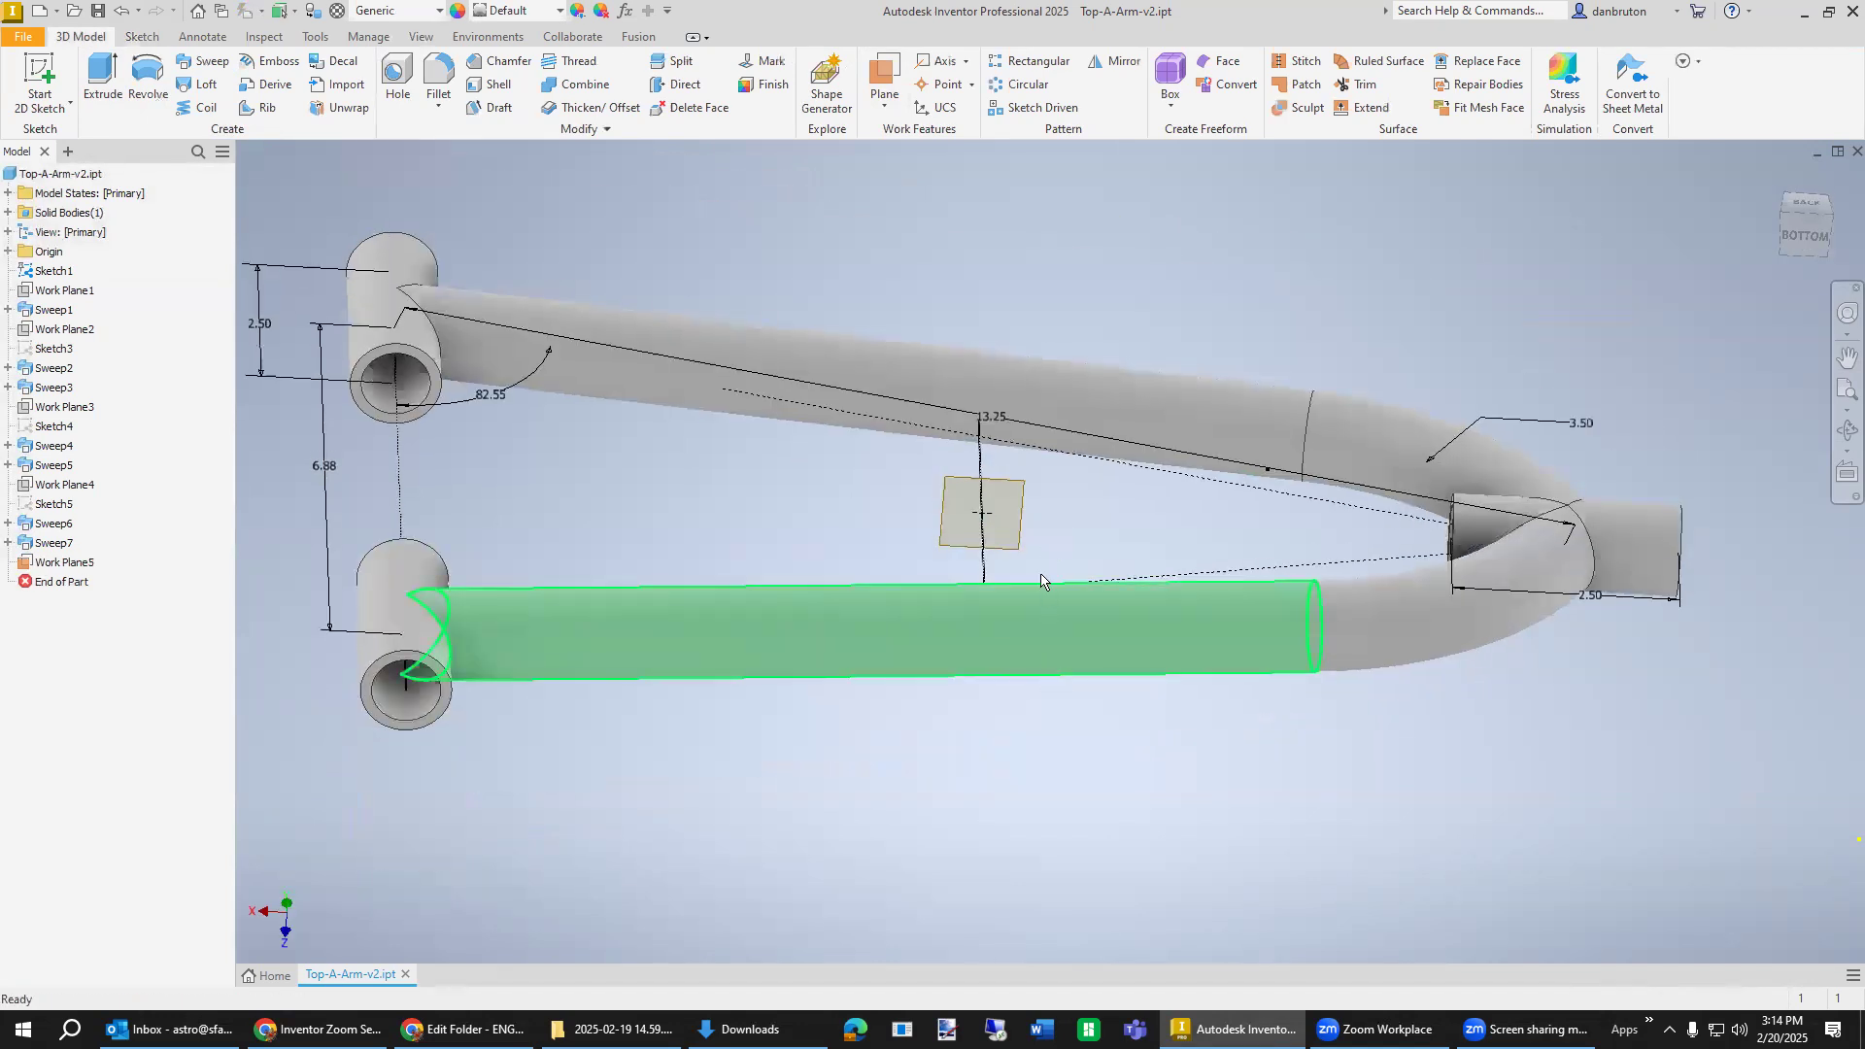
scroll(1040, 531, "up", 3)
scroll(982, 604, "down", 7)
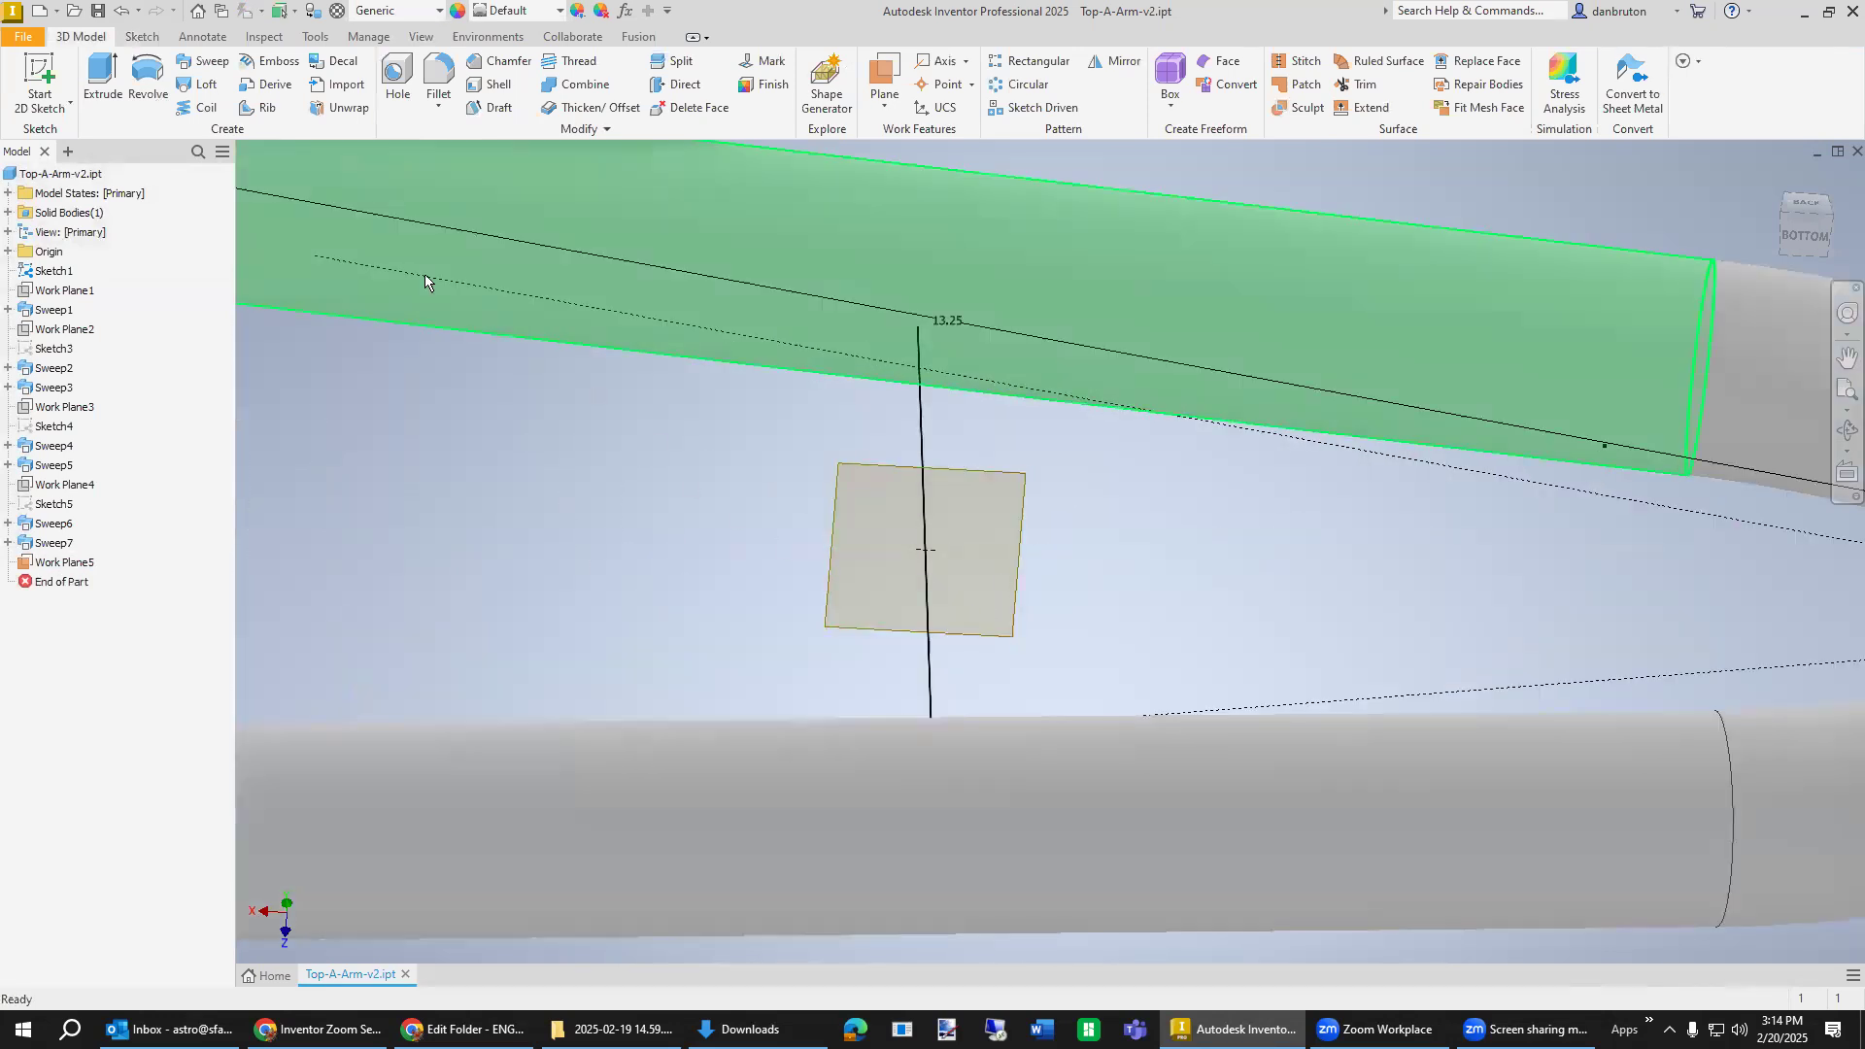
key("s")
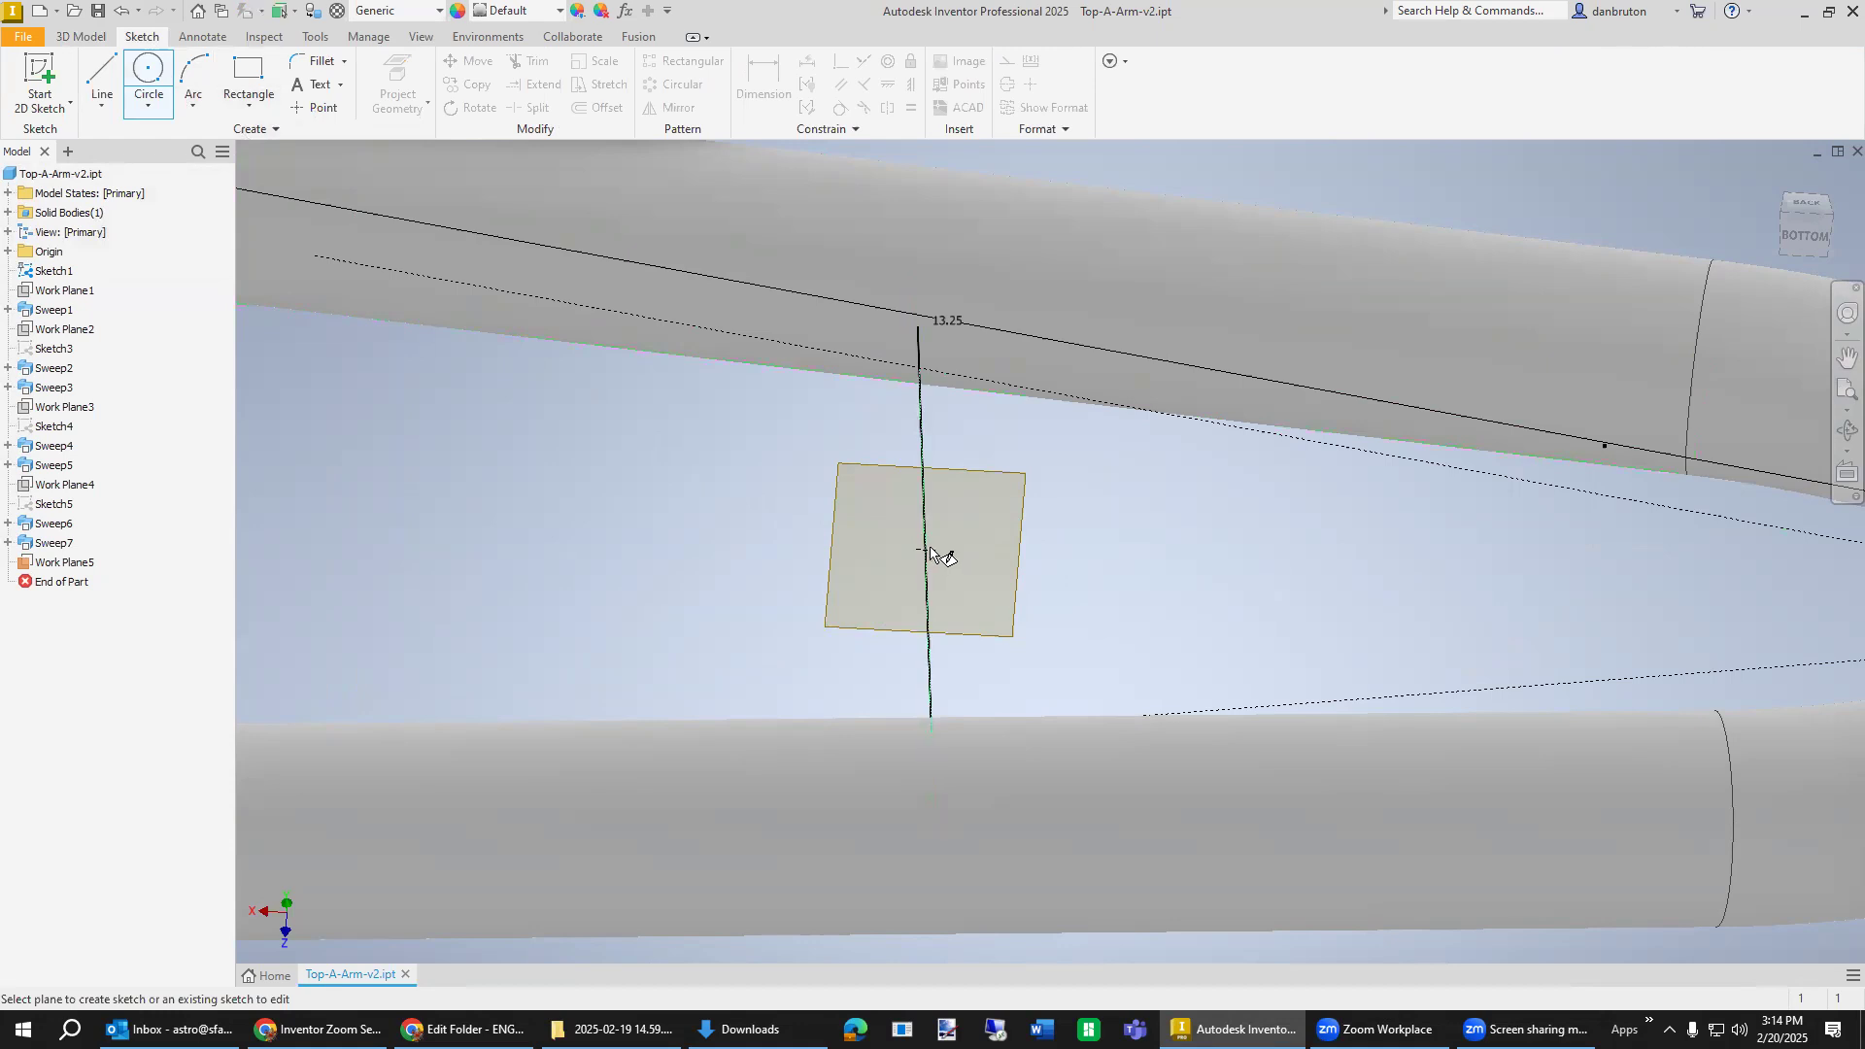
left_click(1022, 493)
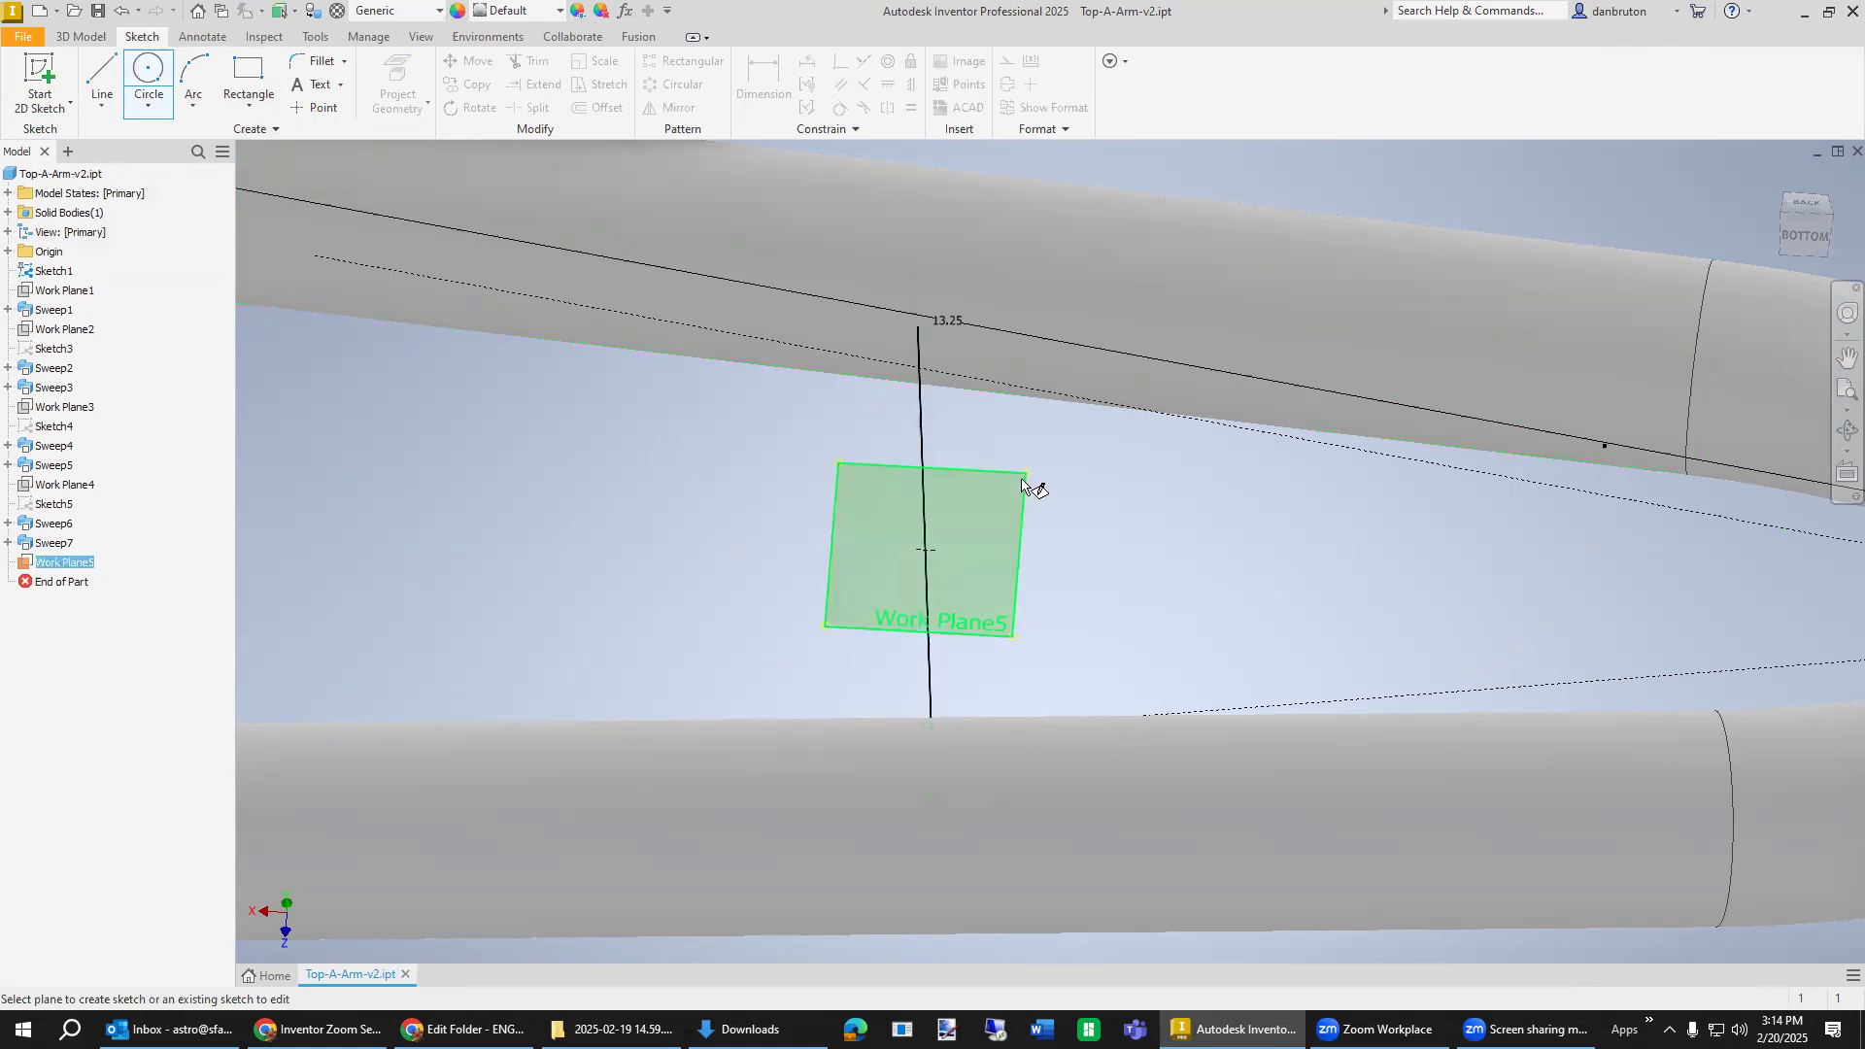
left_click(926, 551)
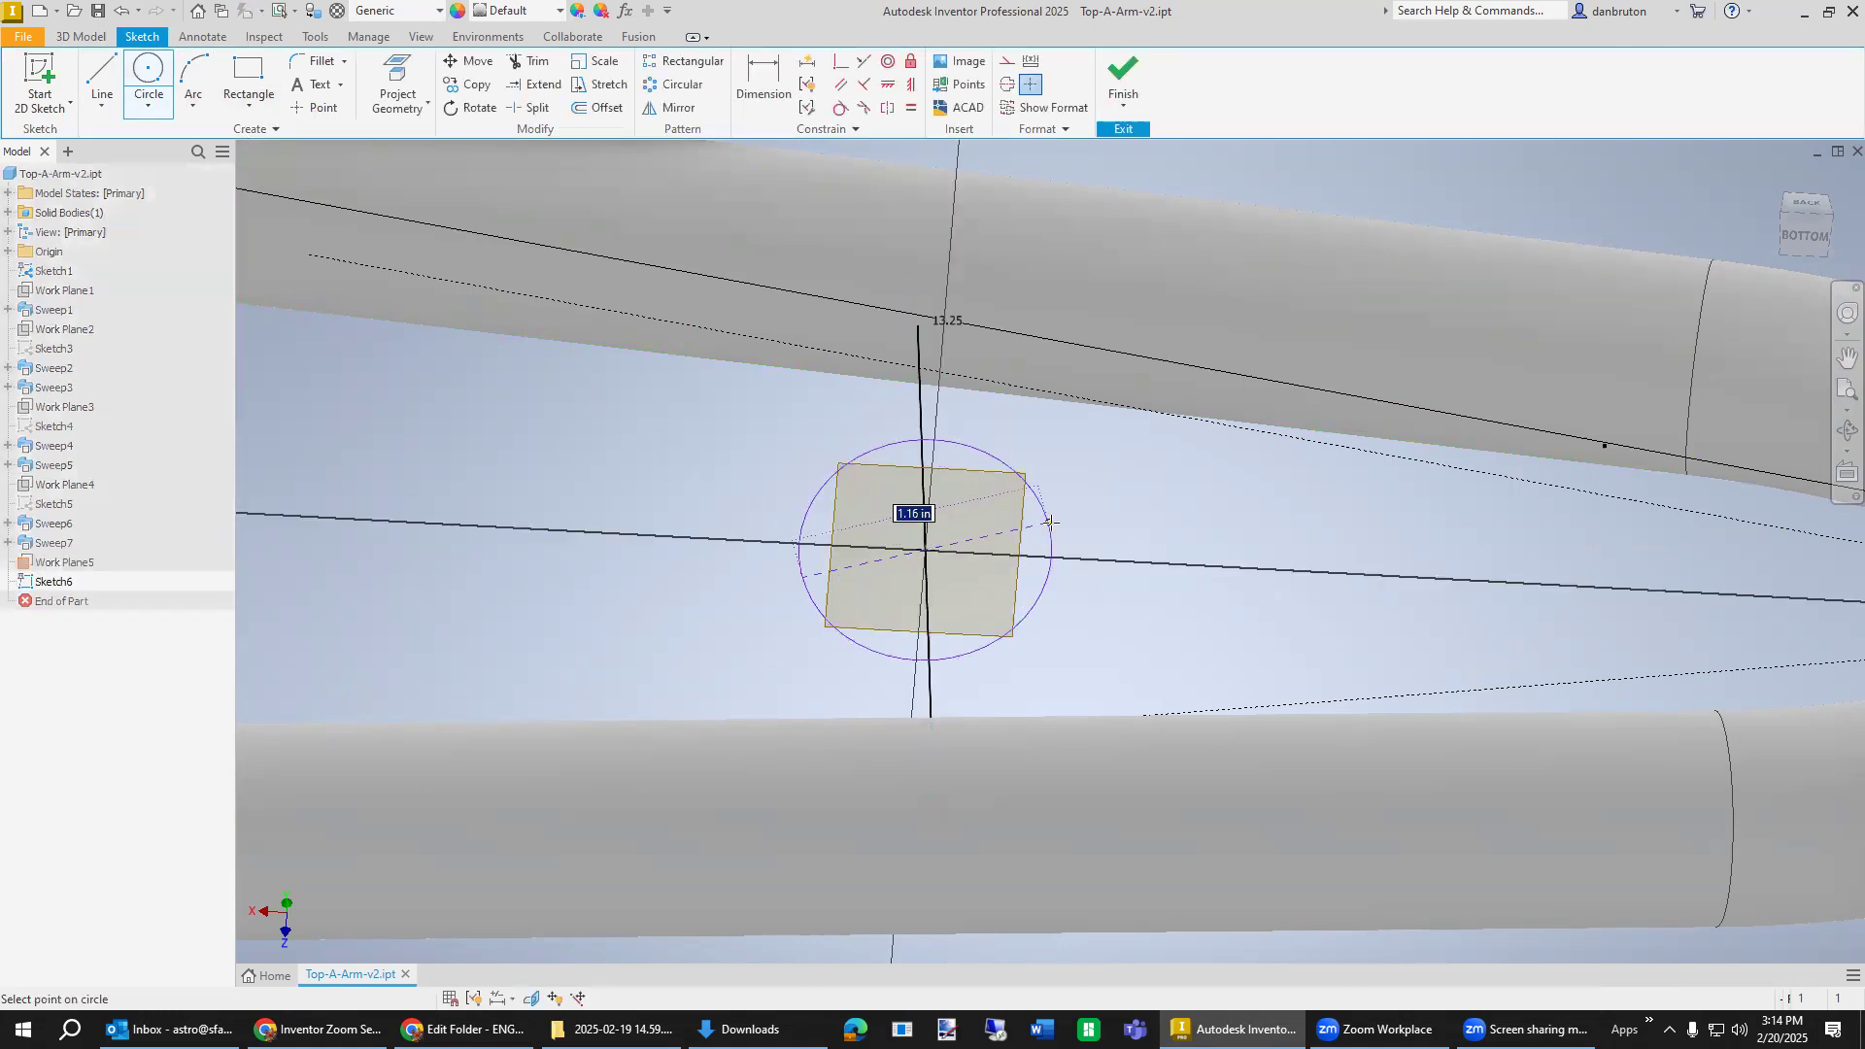
type("1")
key("Return")
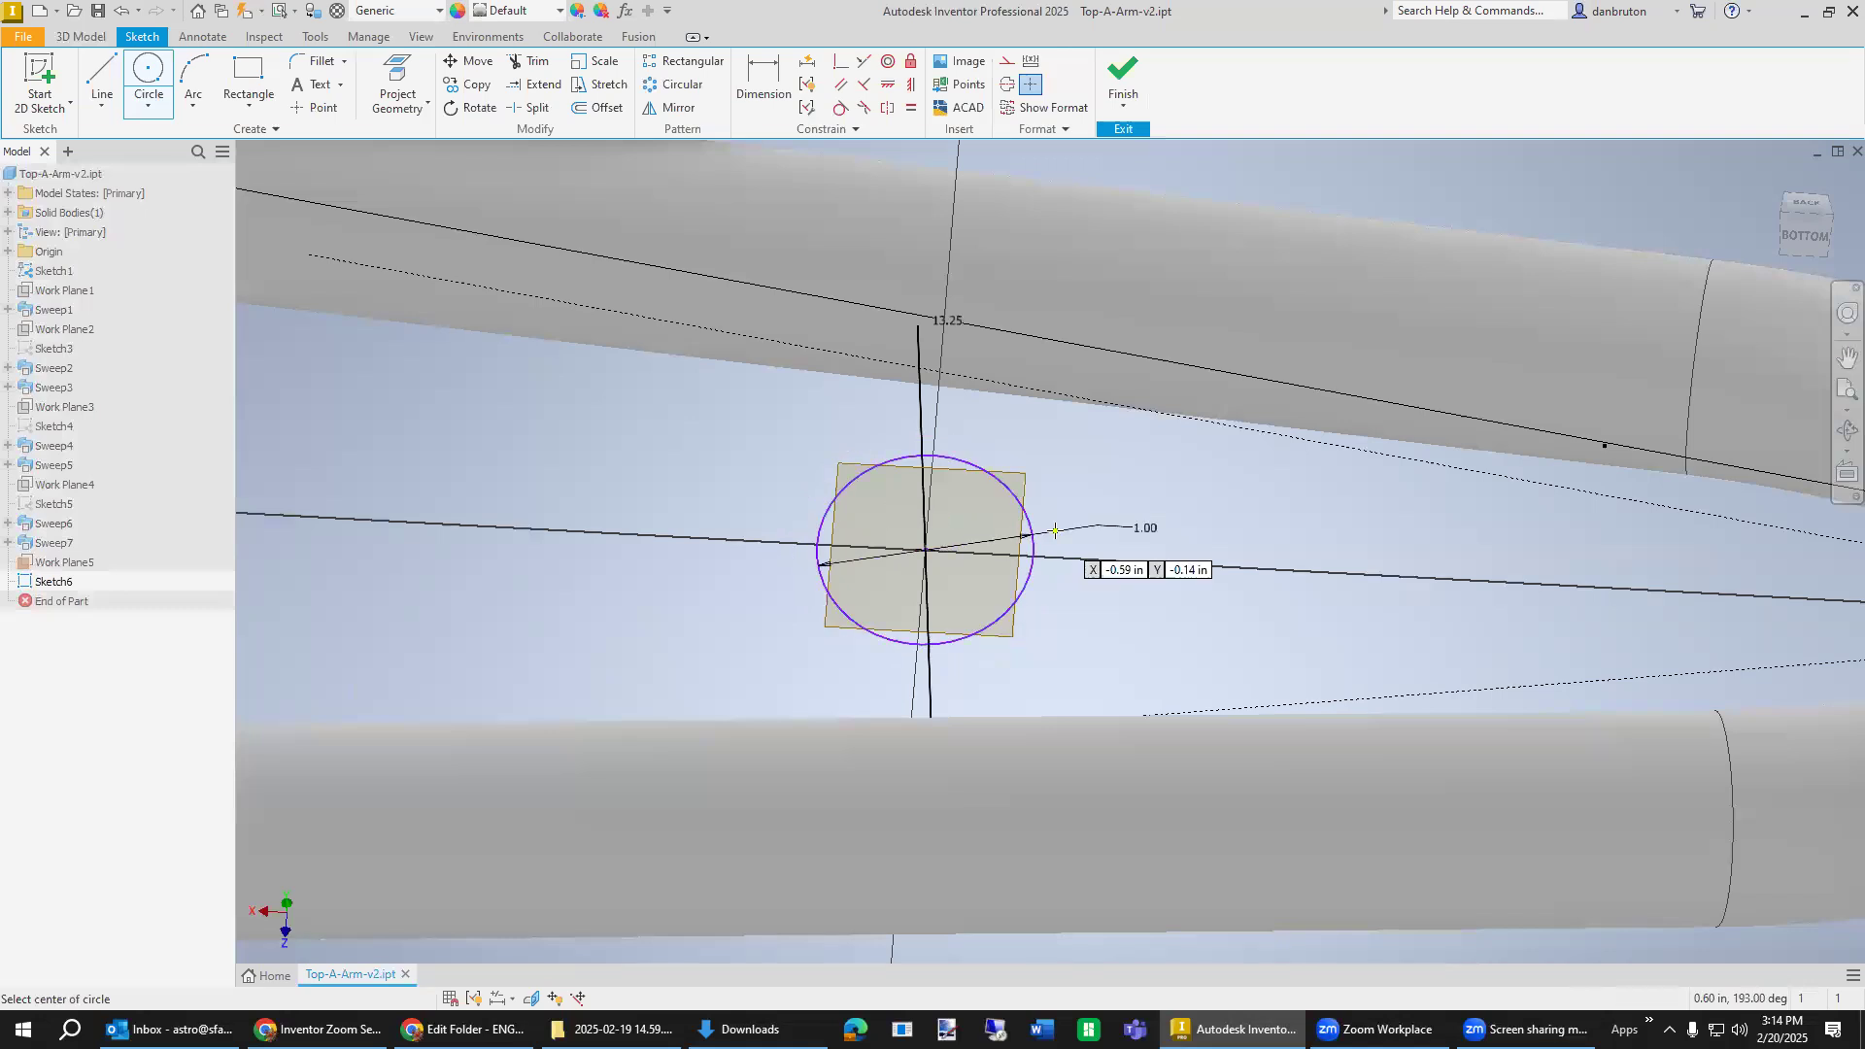
Draw a smaller concentric circle inside the 1 in circle and dimension the gap between the two circles to 0.12 in.
left_click(926, 551)
left_click(1006, 530)
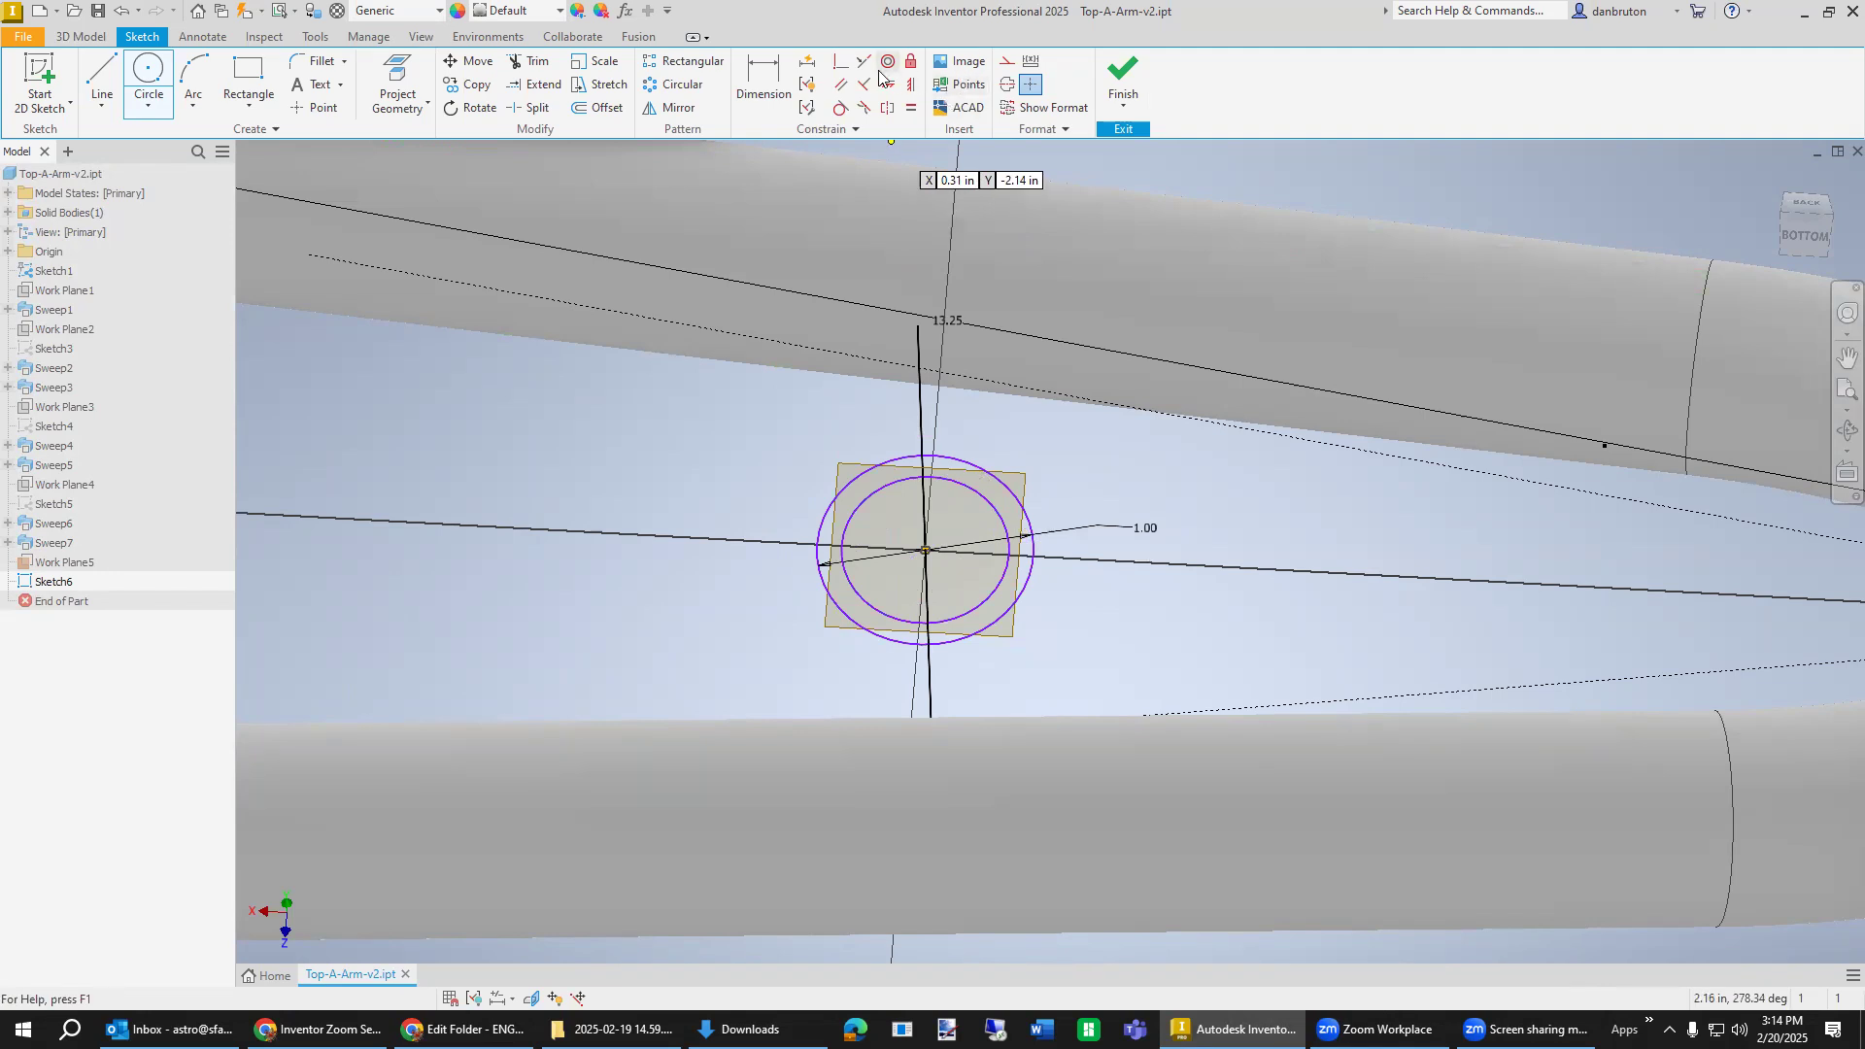
left_click(763, 79)
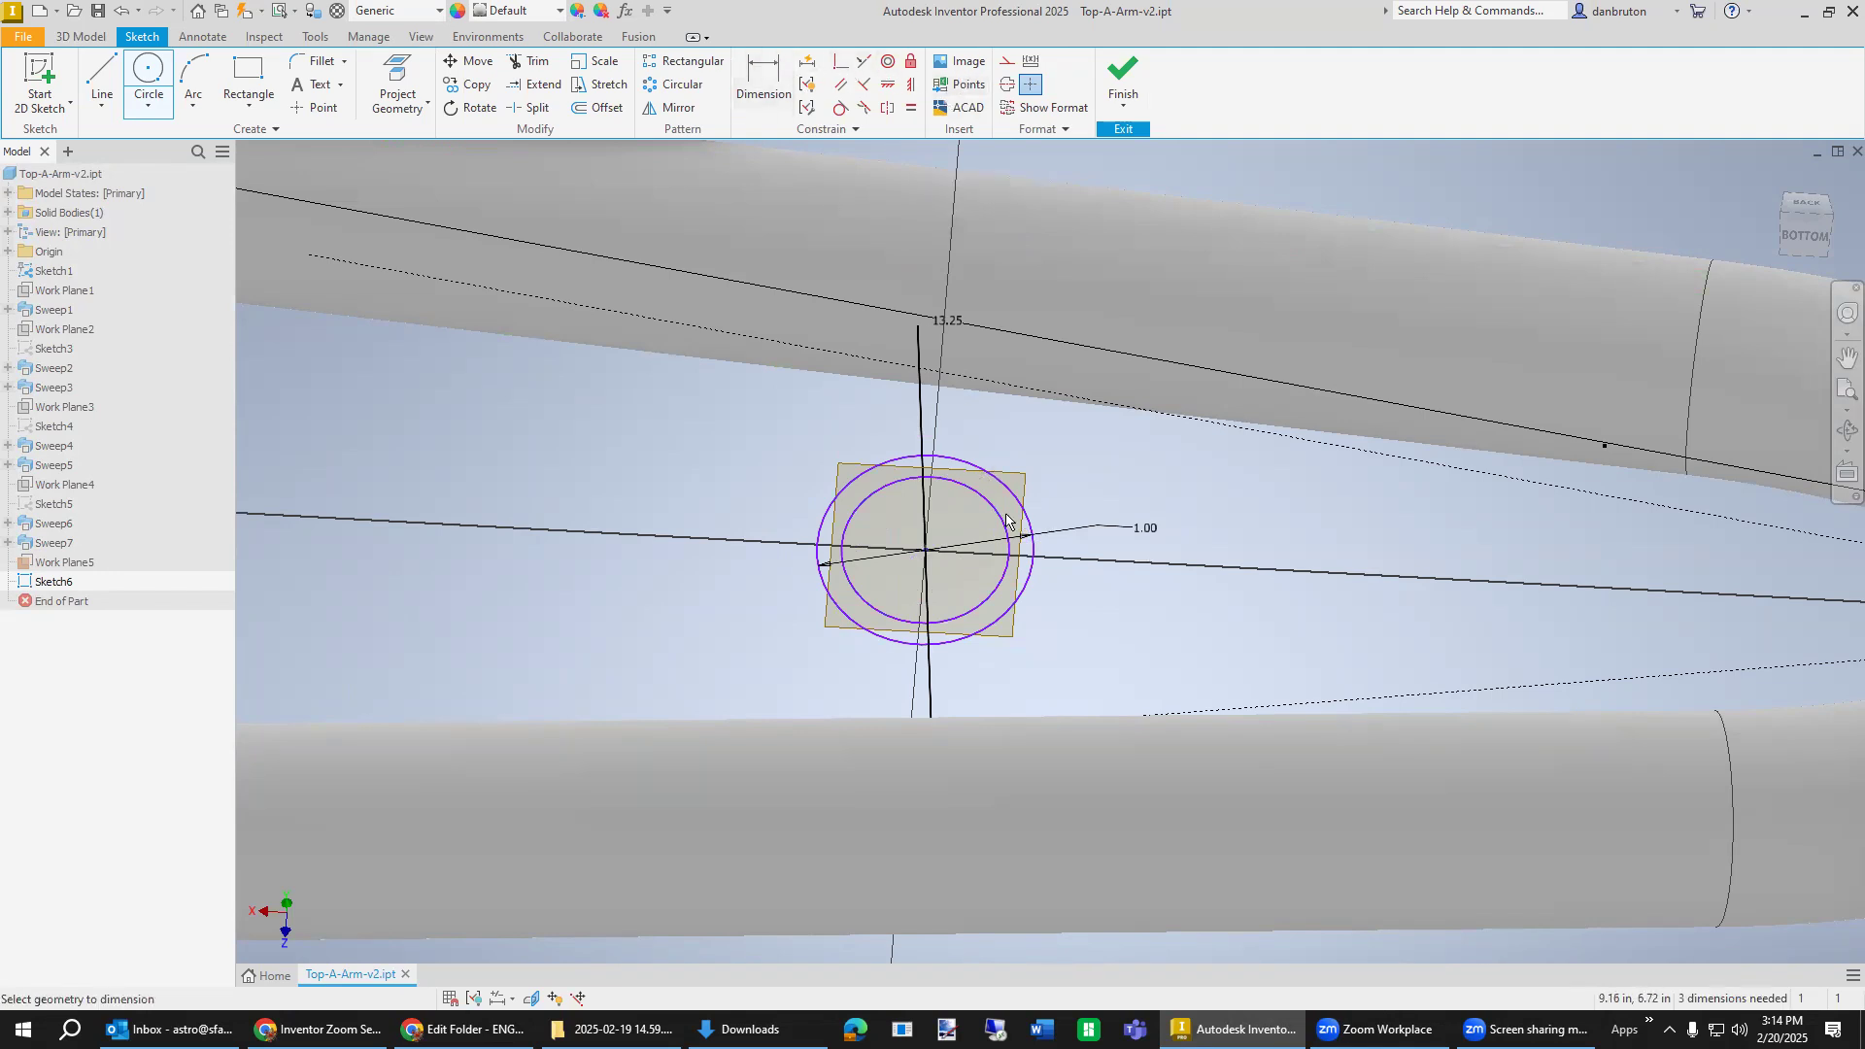
left_click(1017, 607)
left_click(1090, 604)
type("0.12")
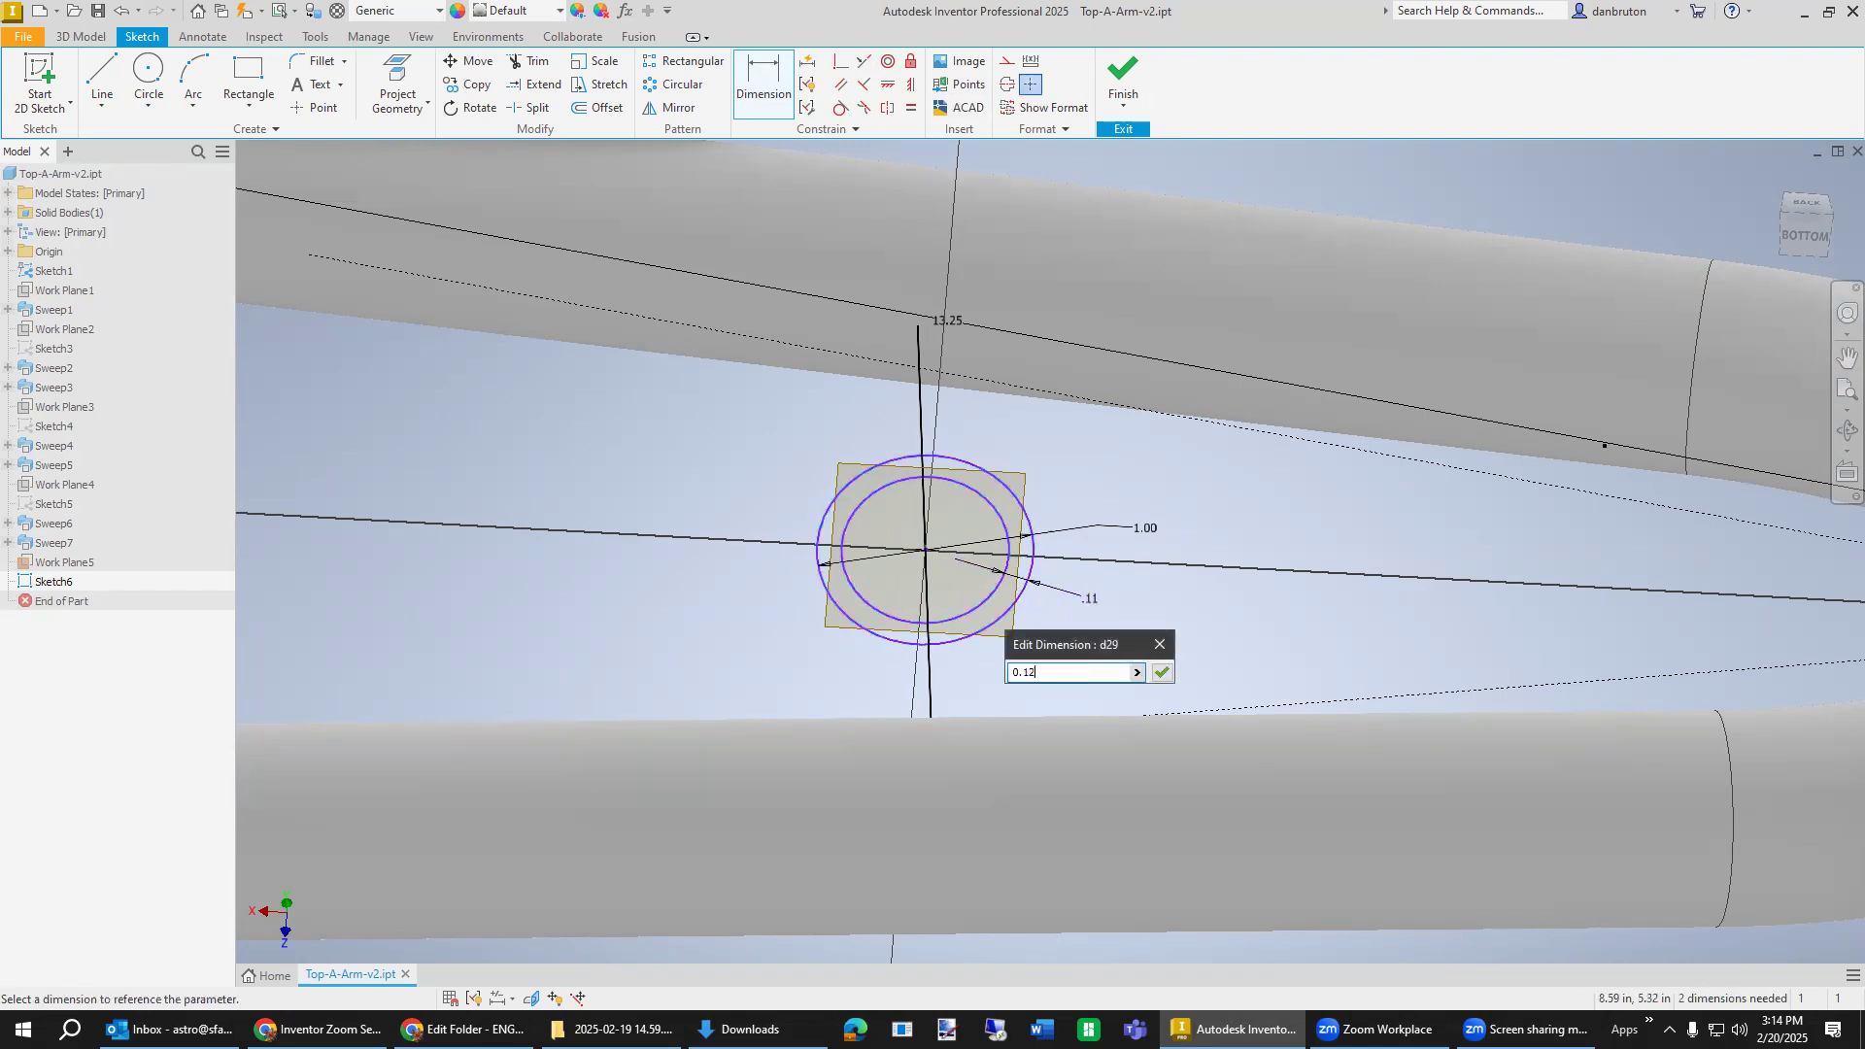
key("Return")
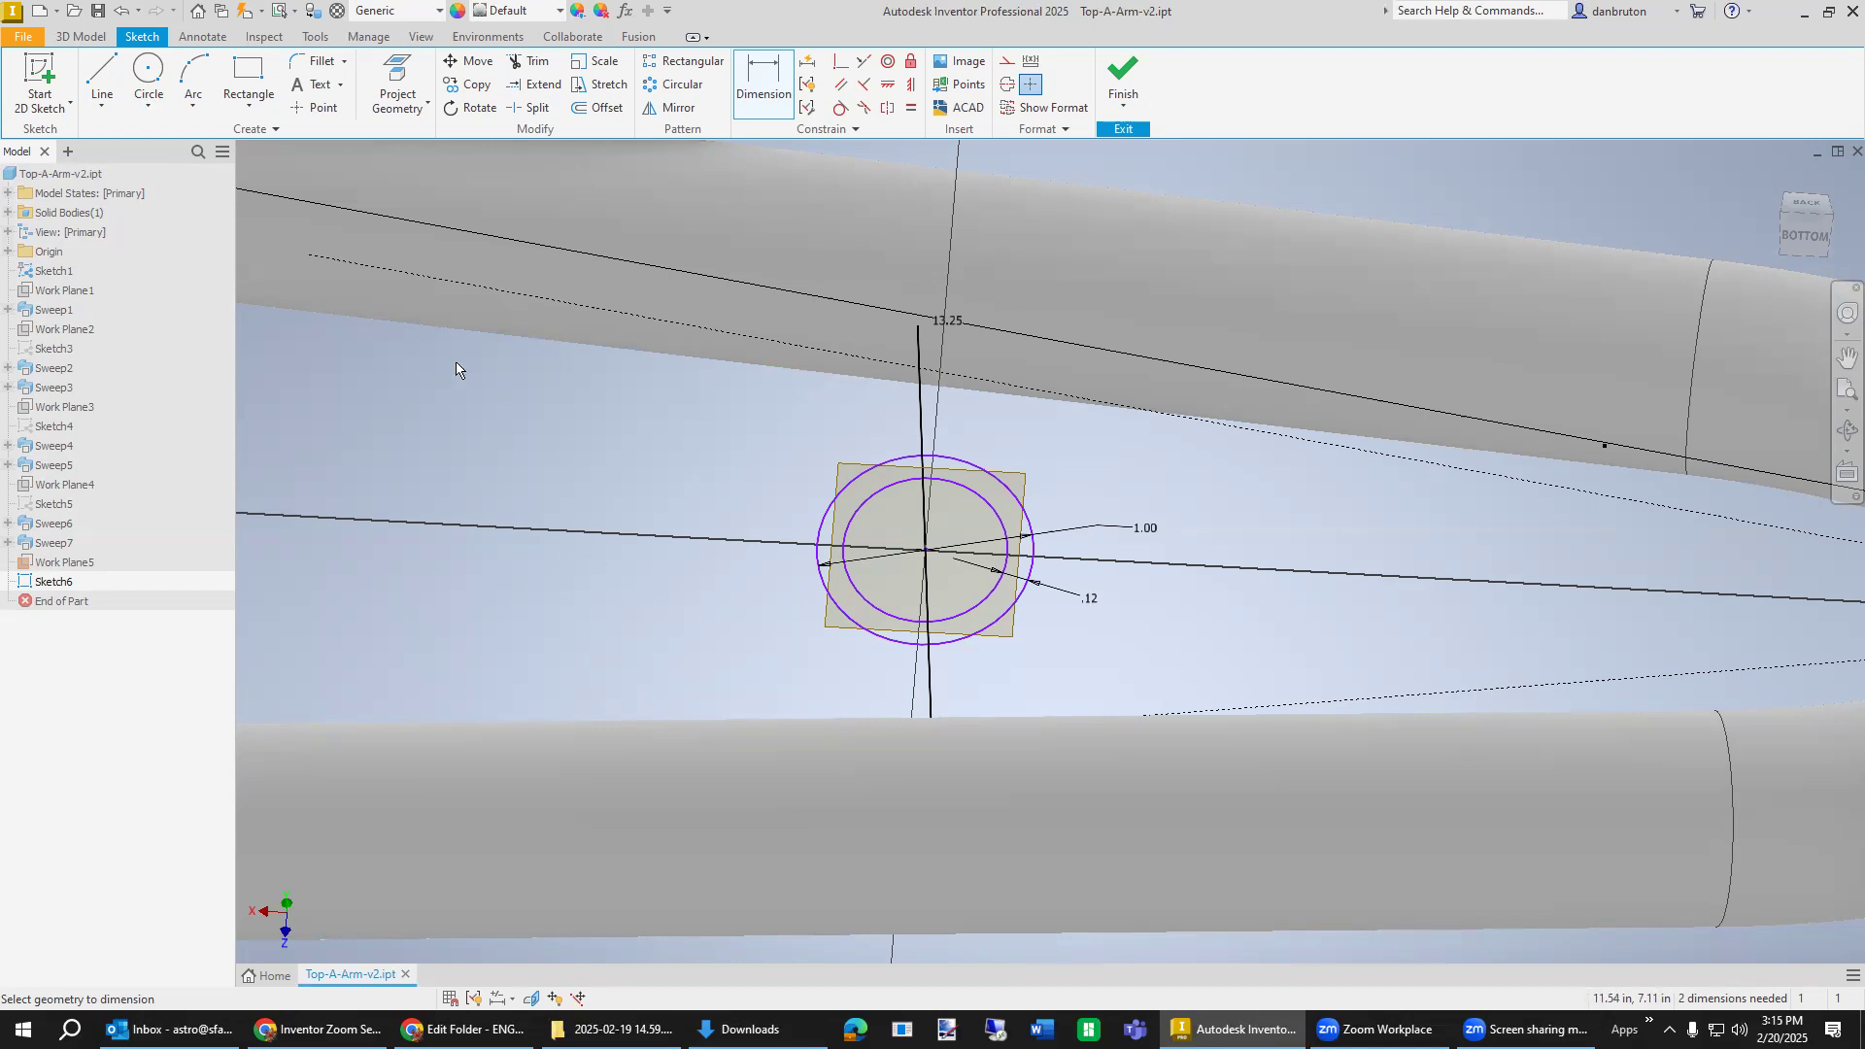
Sweep both the ring and the inner circle along the straight line between the legs, joining the solid brace to the arm.
left_click(81, 36)
left_click(231, 61)
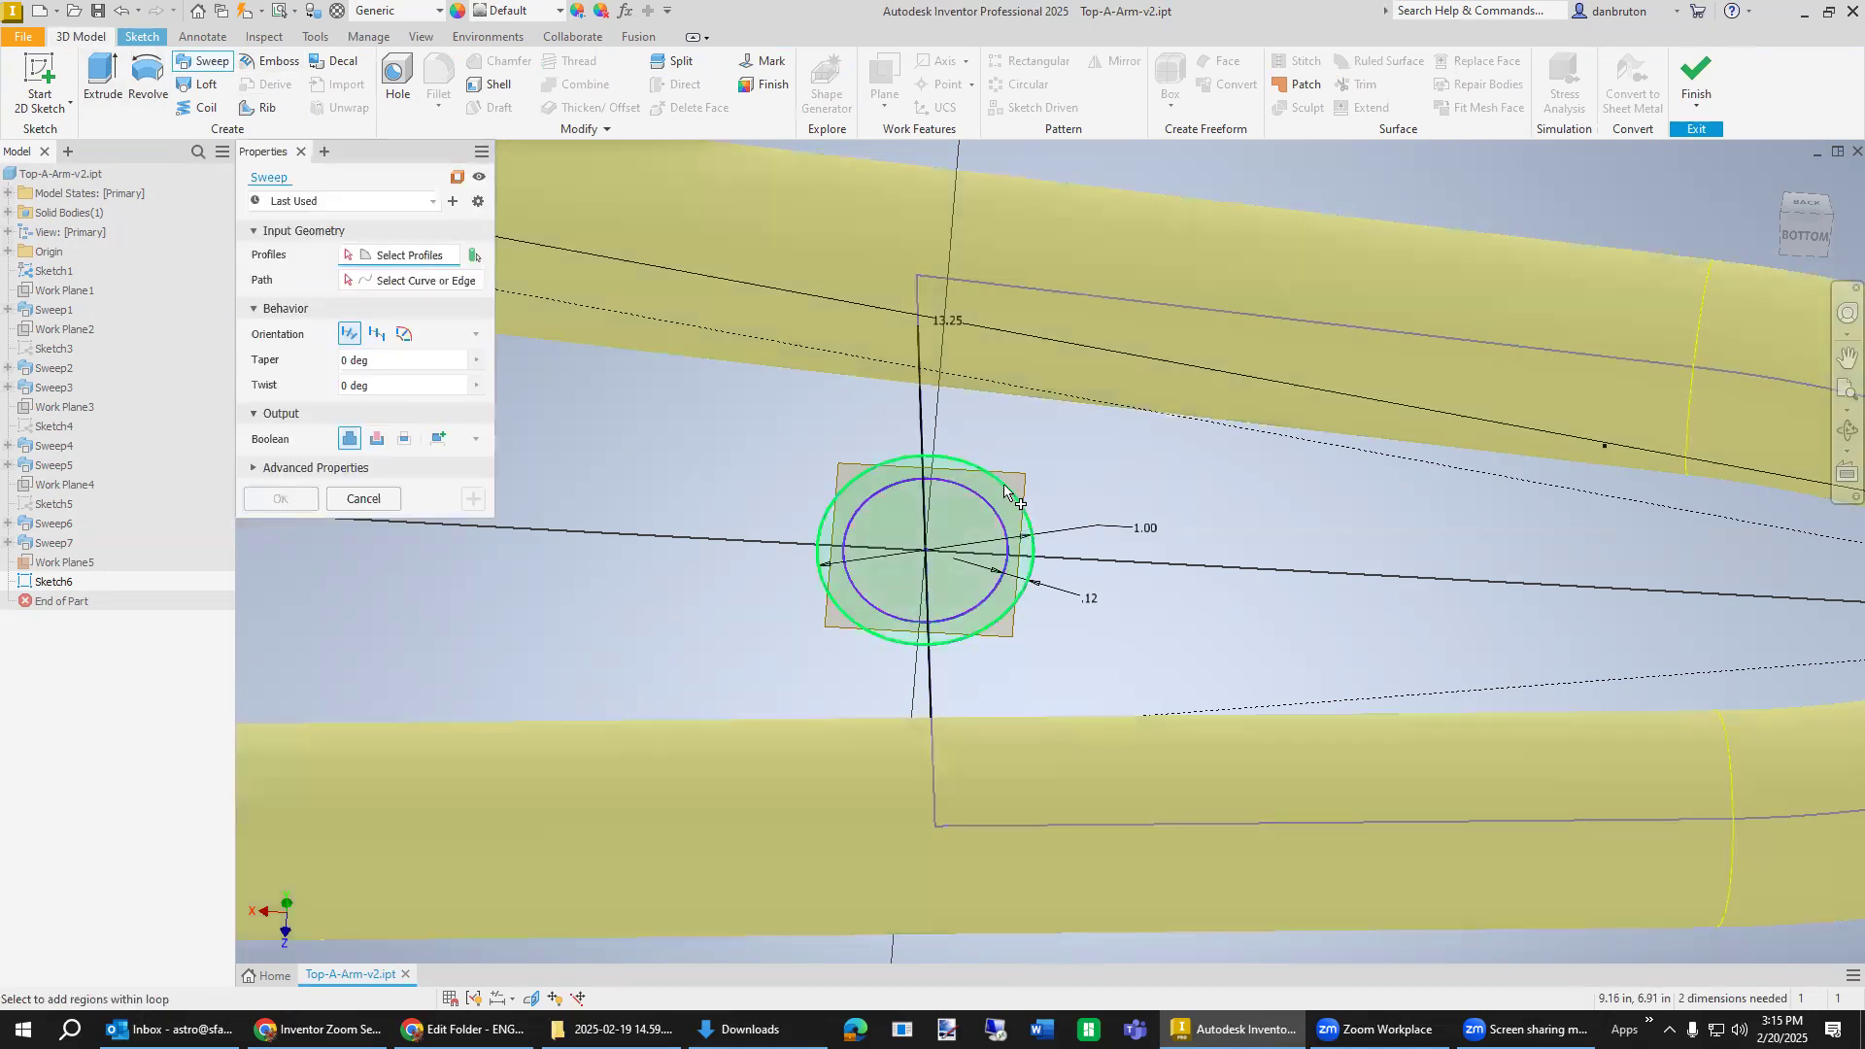
left_click(1006, 493)
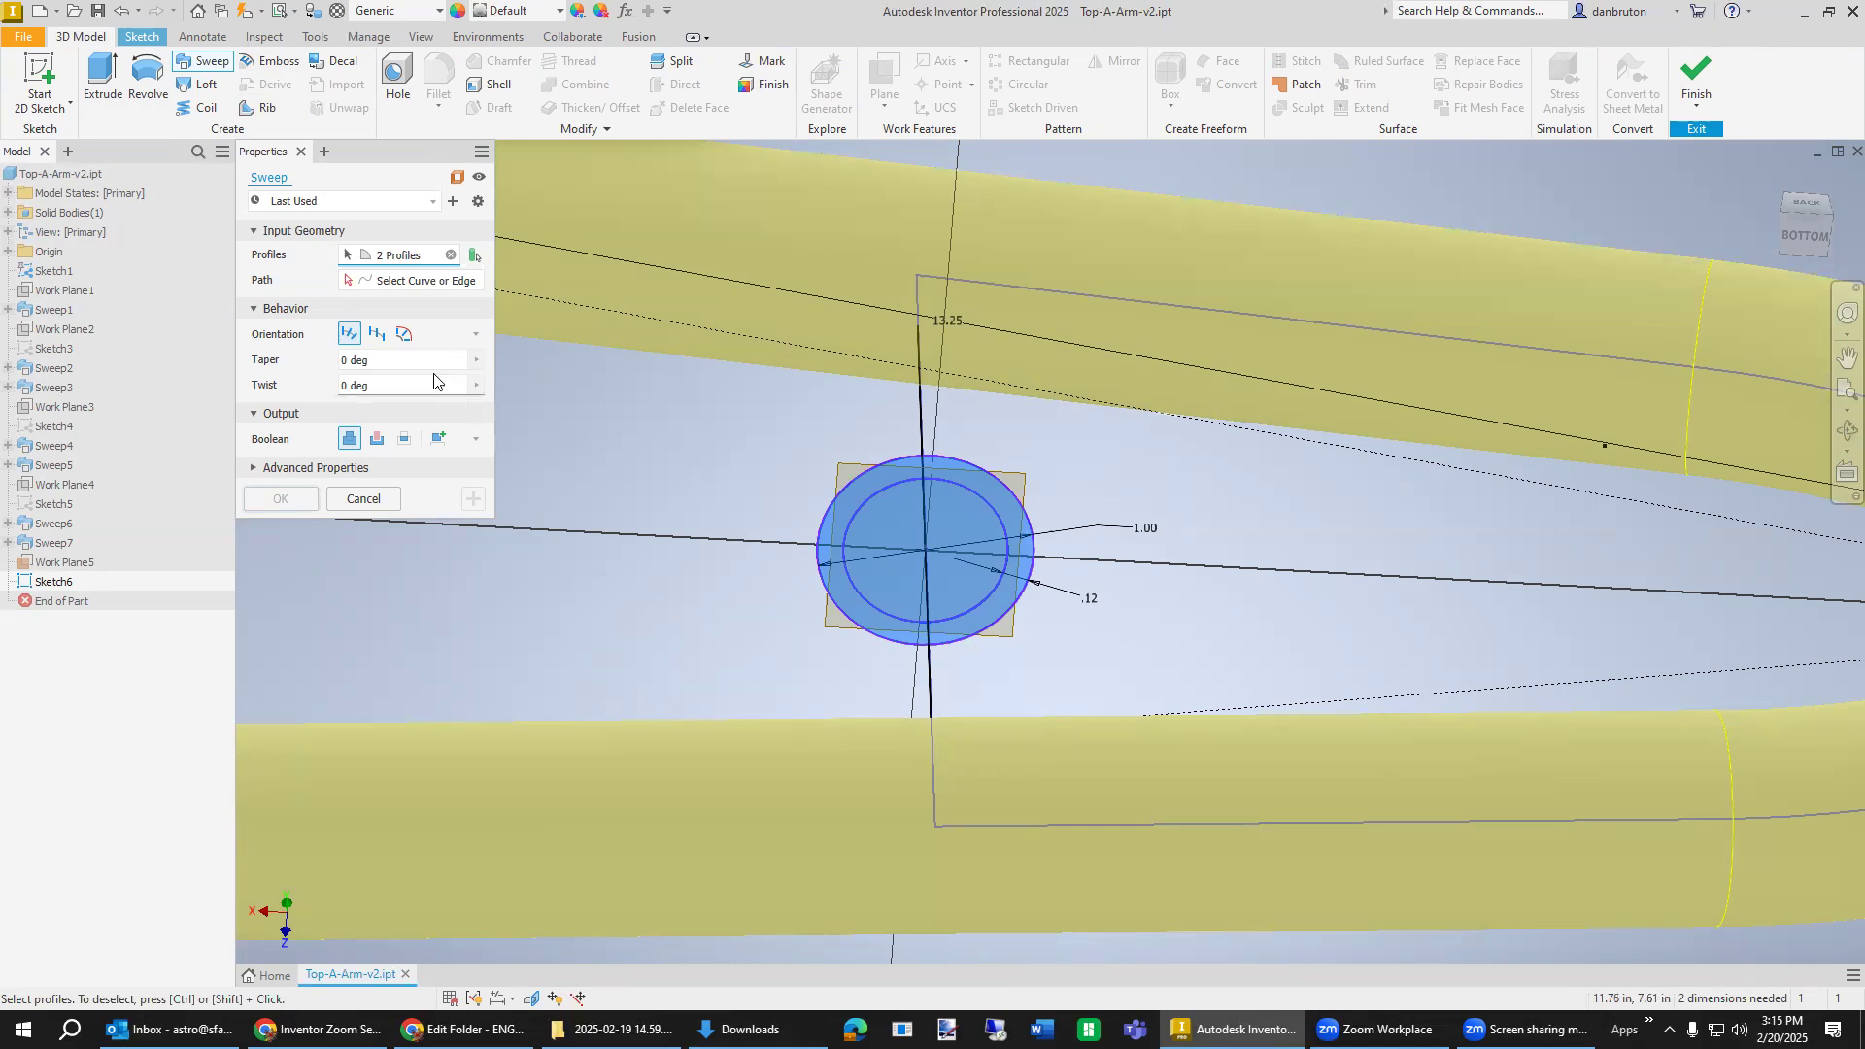
left_click(411, 284)
left_click(921, 420)
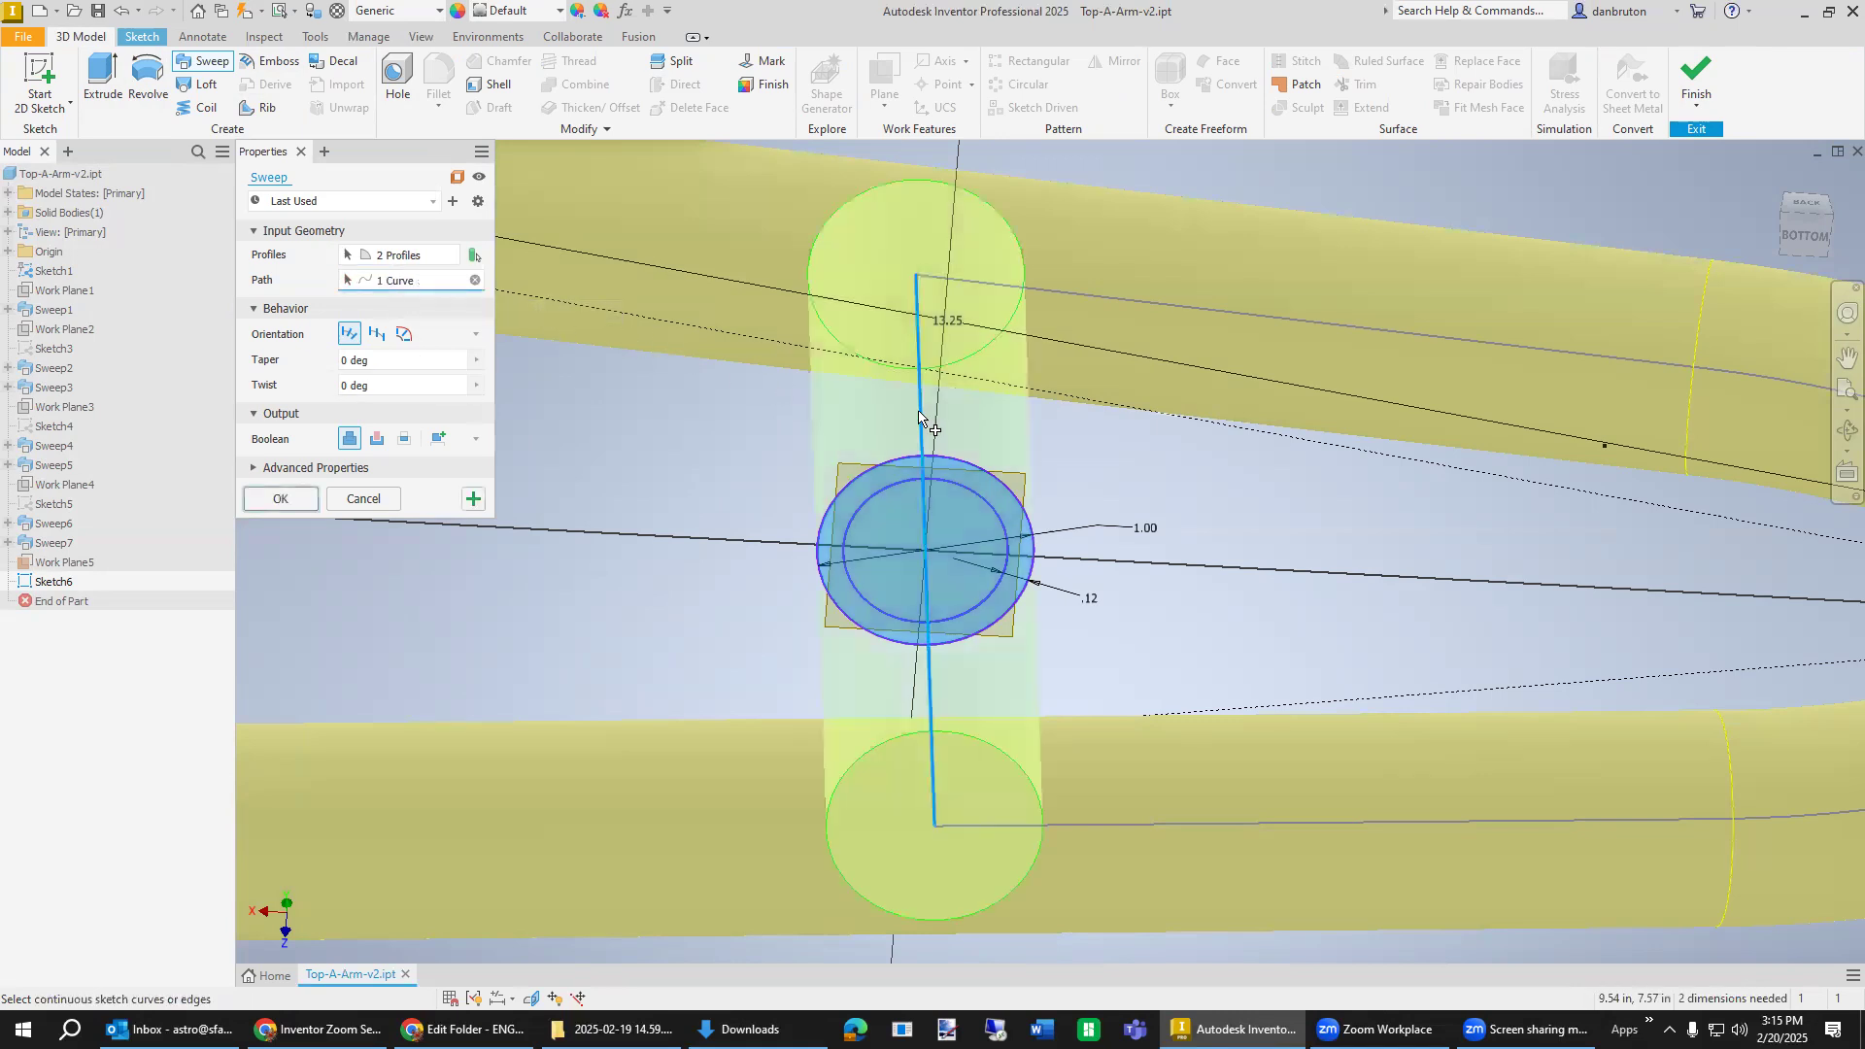
left_click(377, 438)
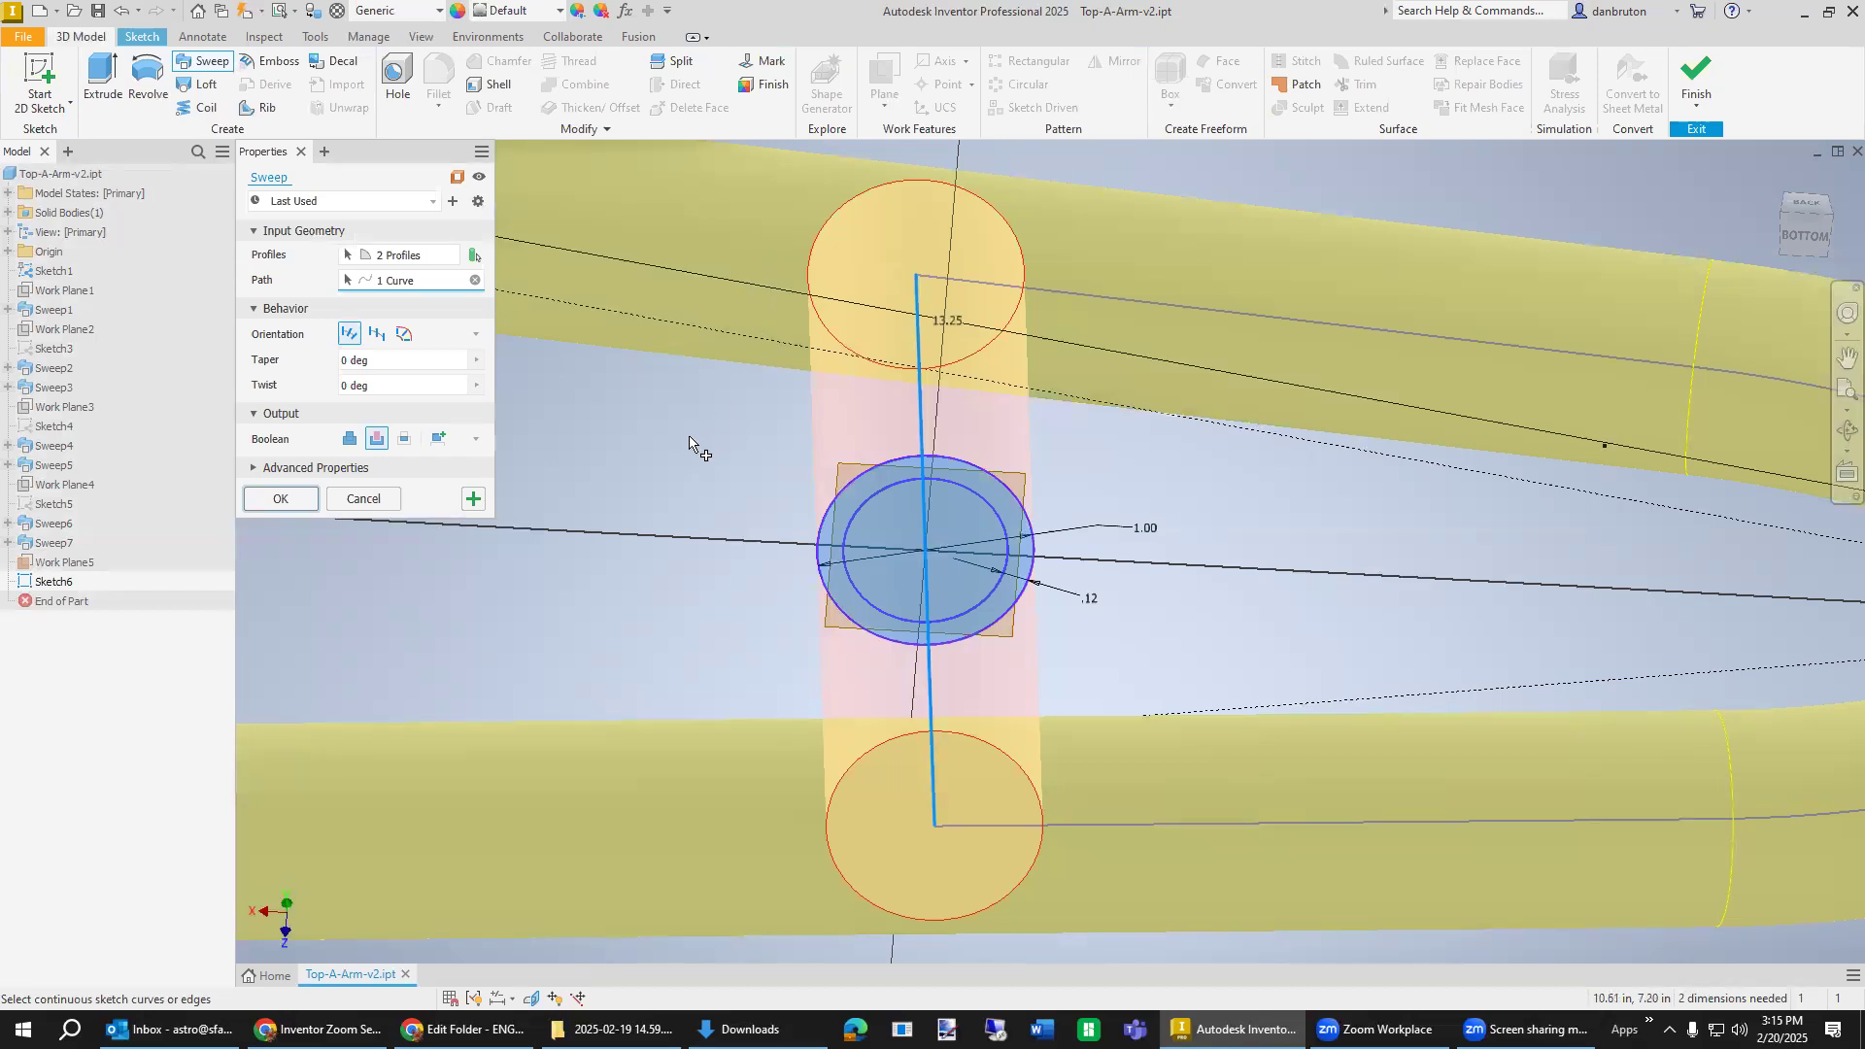
left_click(349, 438)
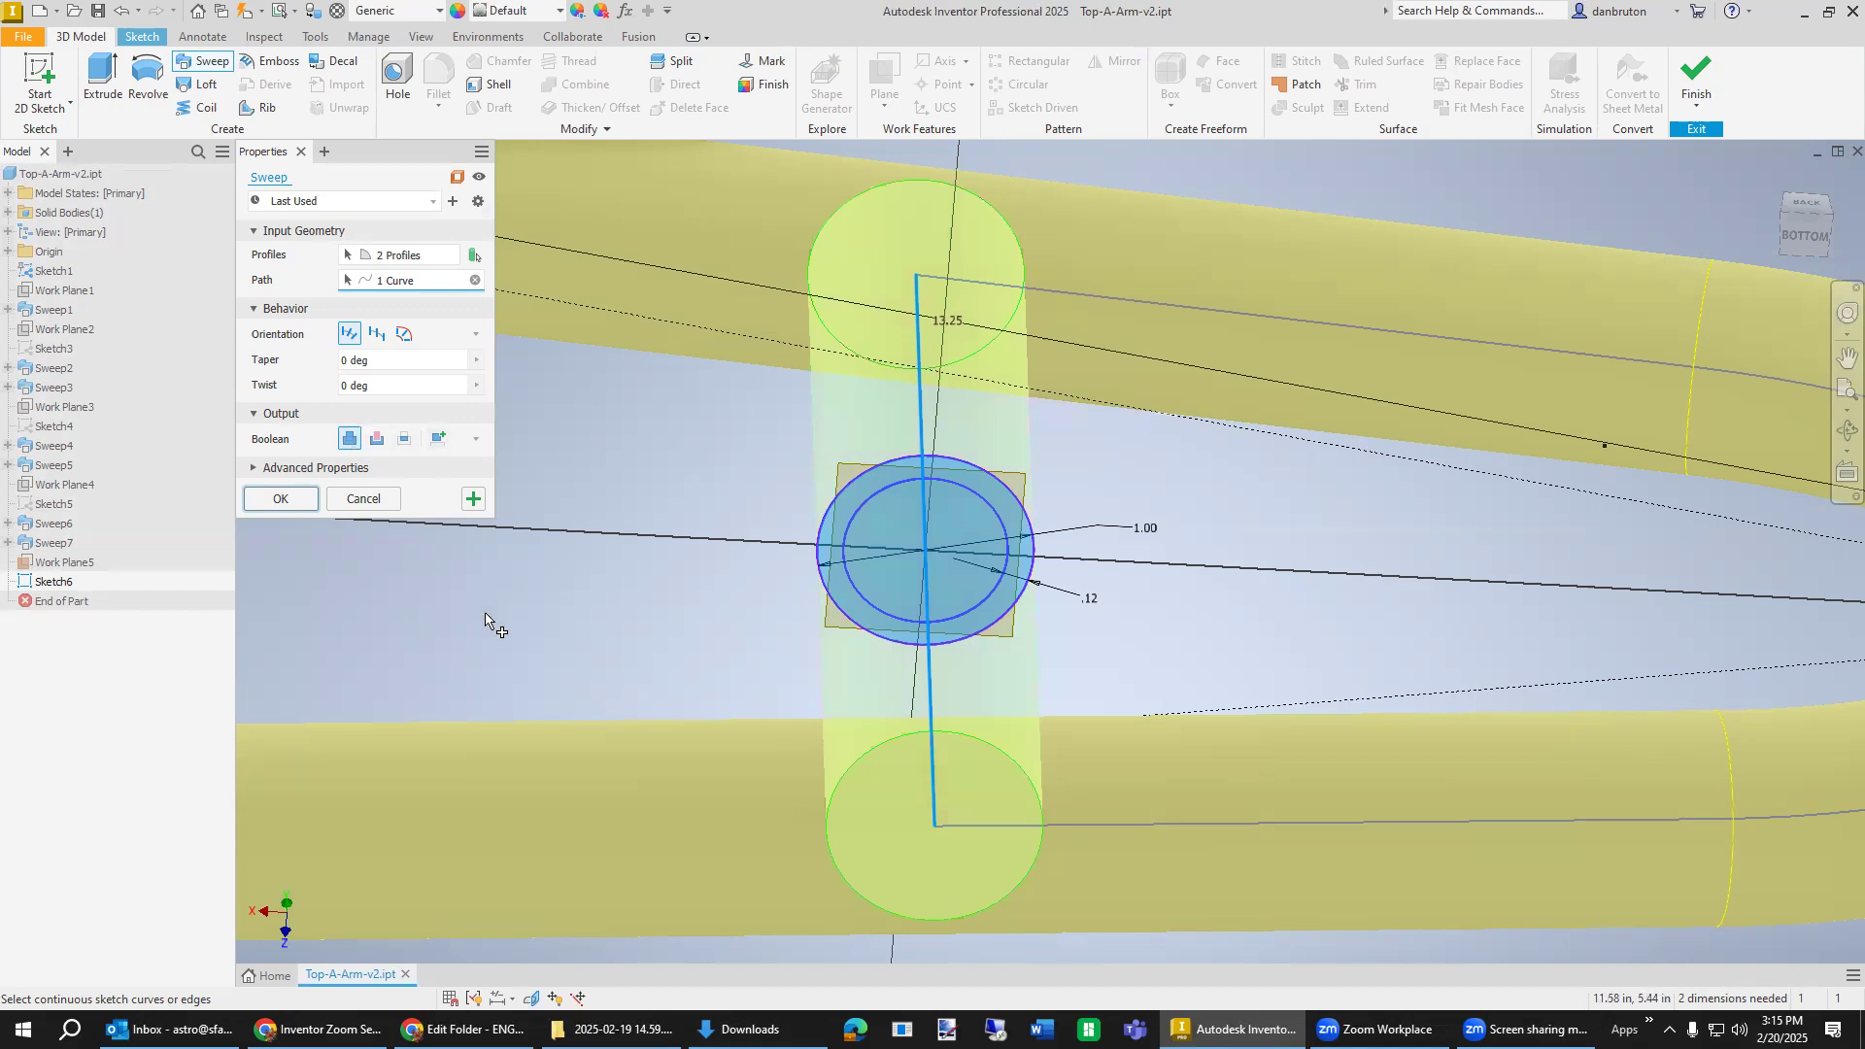
left_click(292, 499)
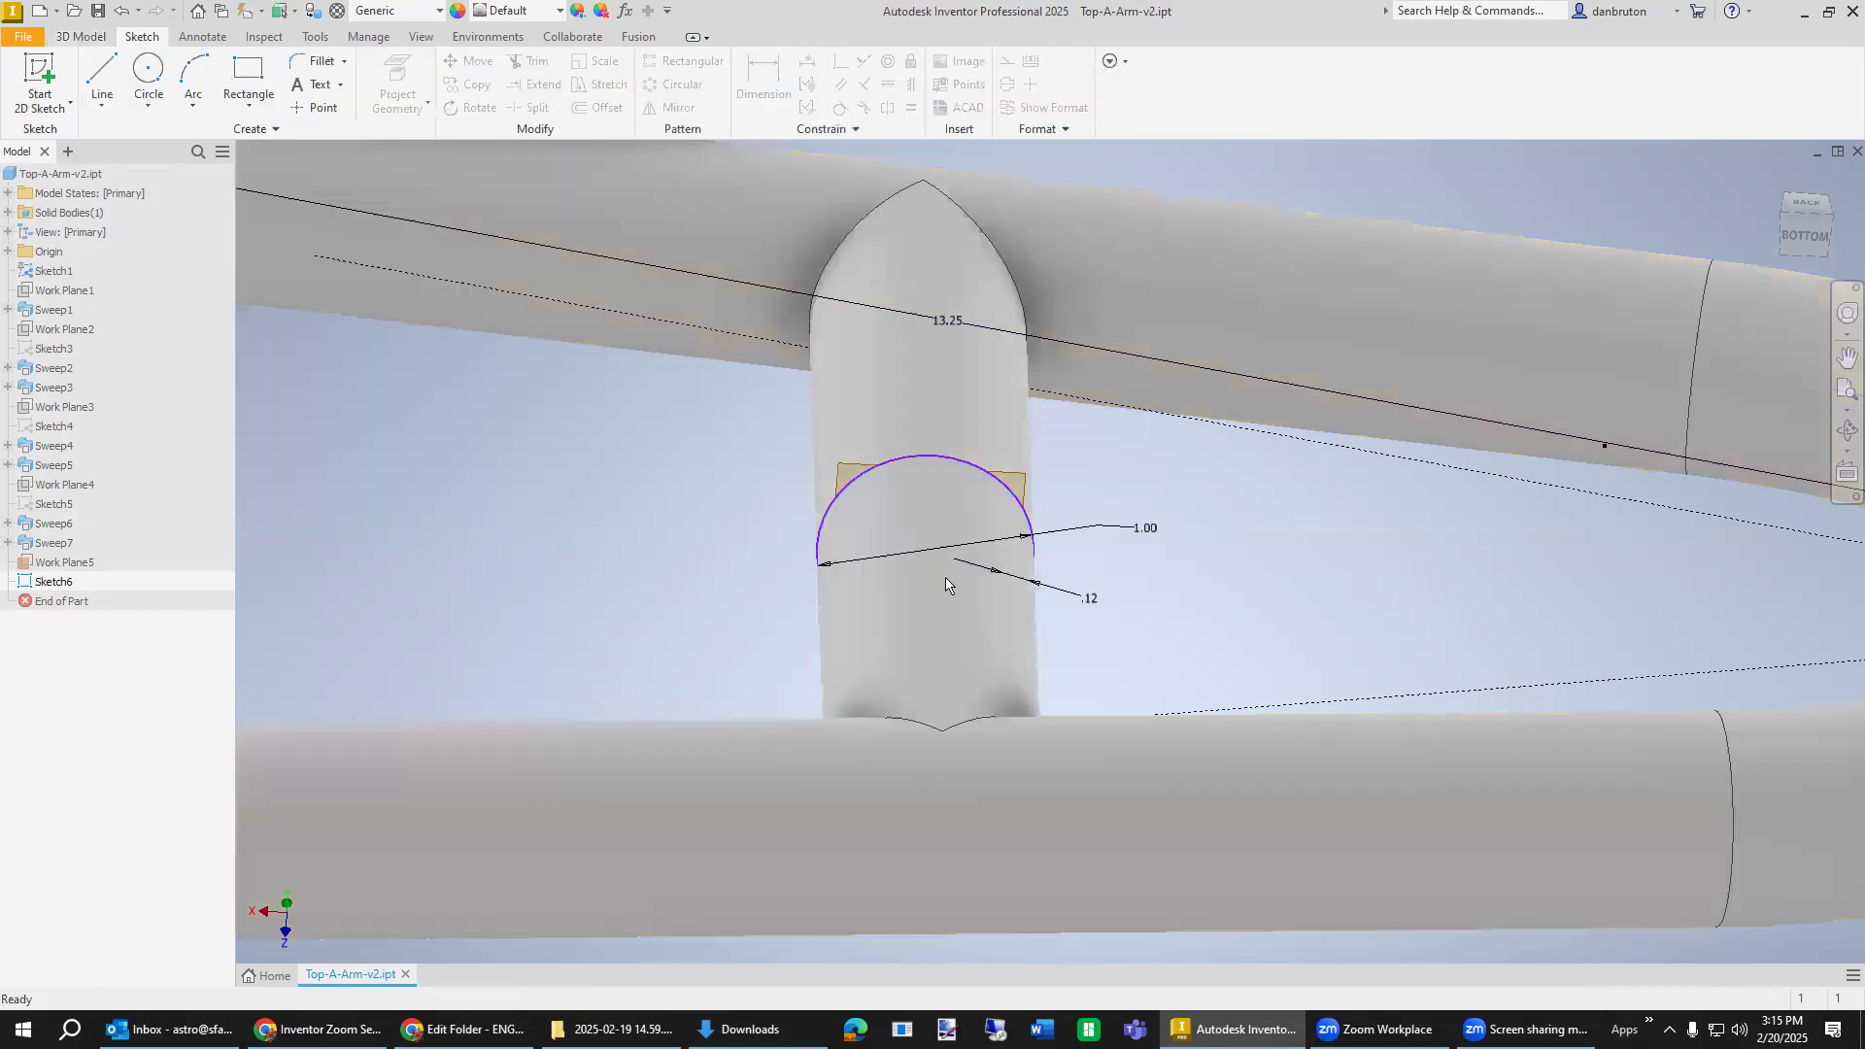
Check the brace from several angles and hide Work Plane5 at its middle.
mouse_move(1203, 579)
middle_mouse_down("shift")
mouse_move(1150, 621)
mouse_move(1047, 621)
mouse_move(1053, 645)
mouse_move(1073, 633)
mouse_move(1051, 628)
middle_mouse_up("shift")
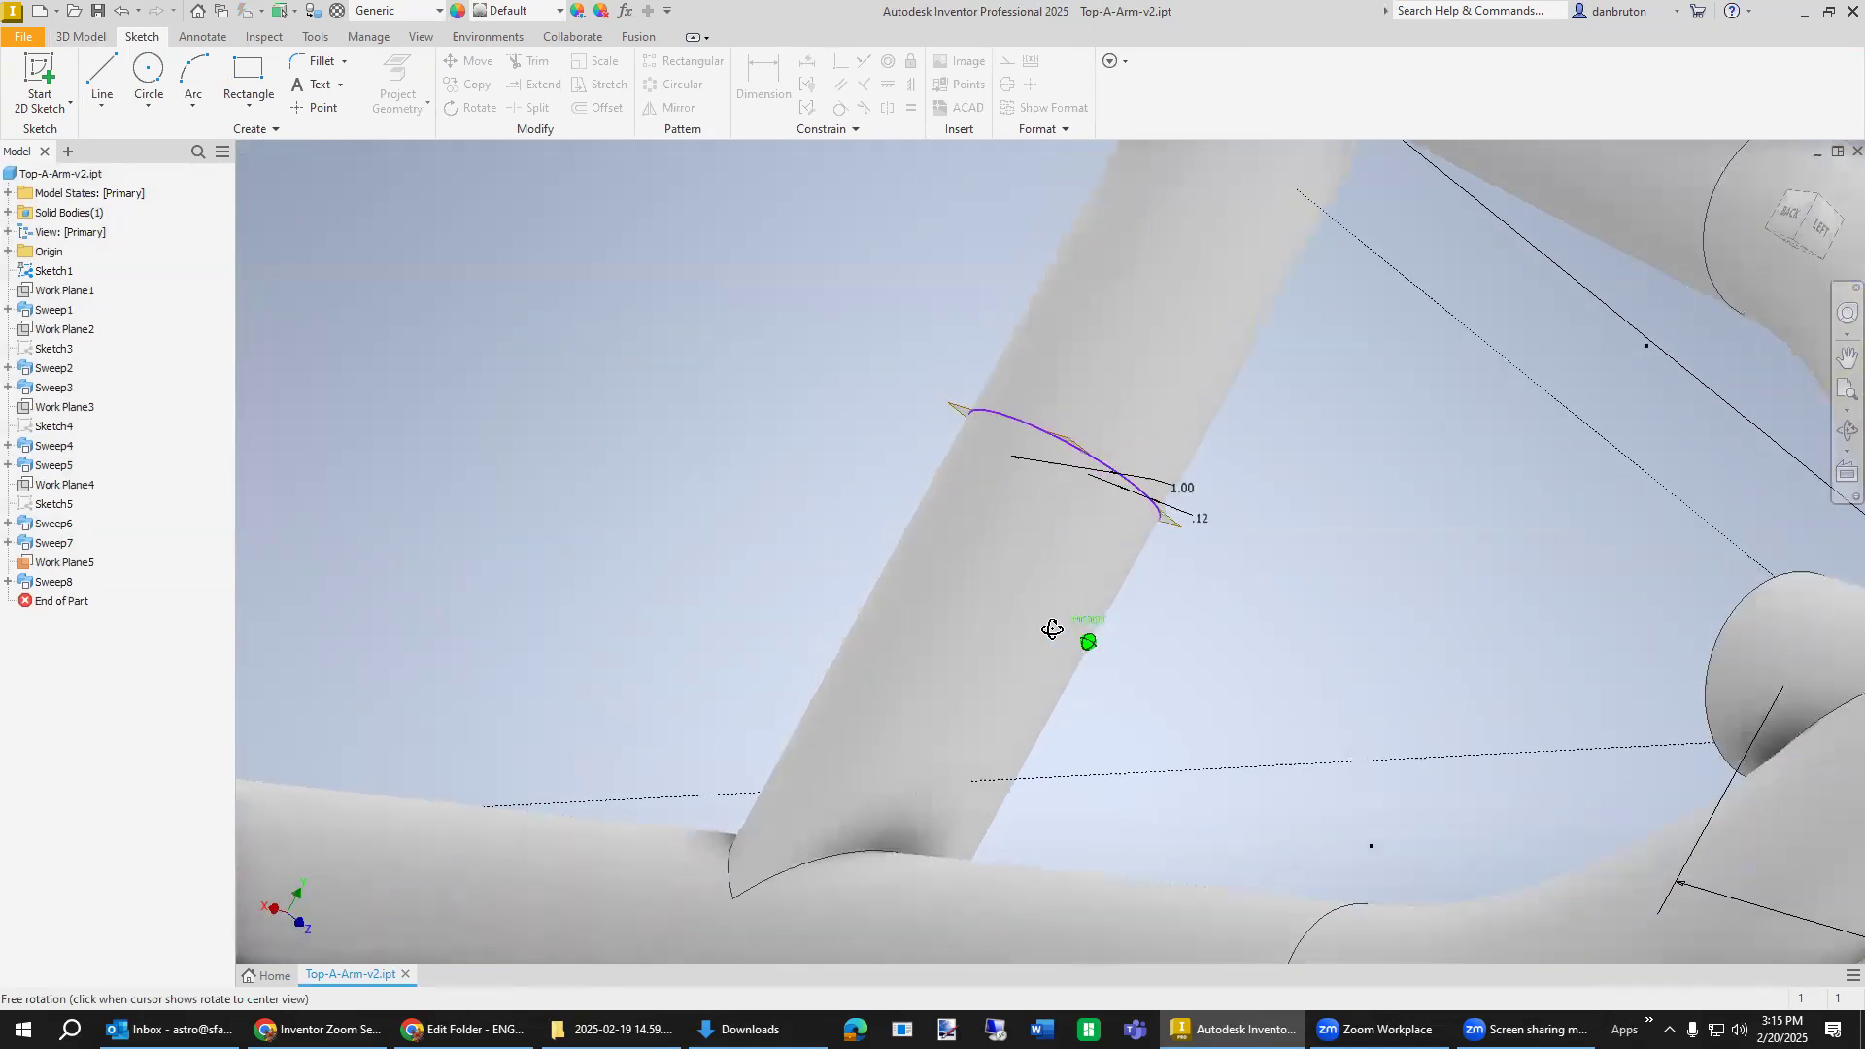
scroll(1177, 630, "down", 4)
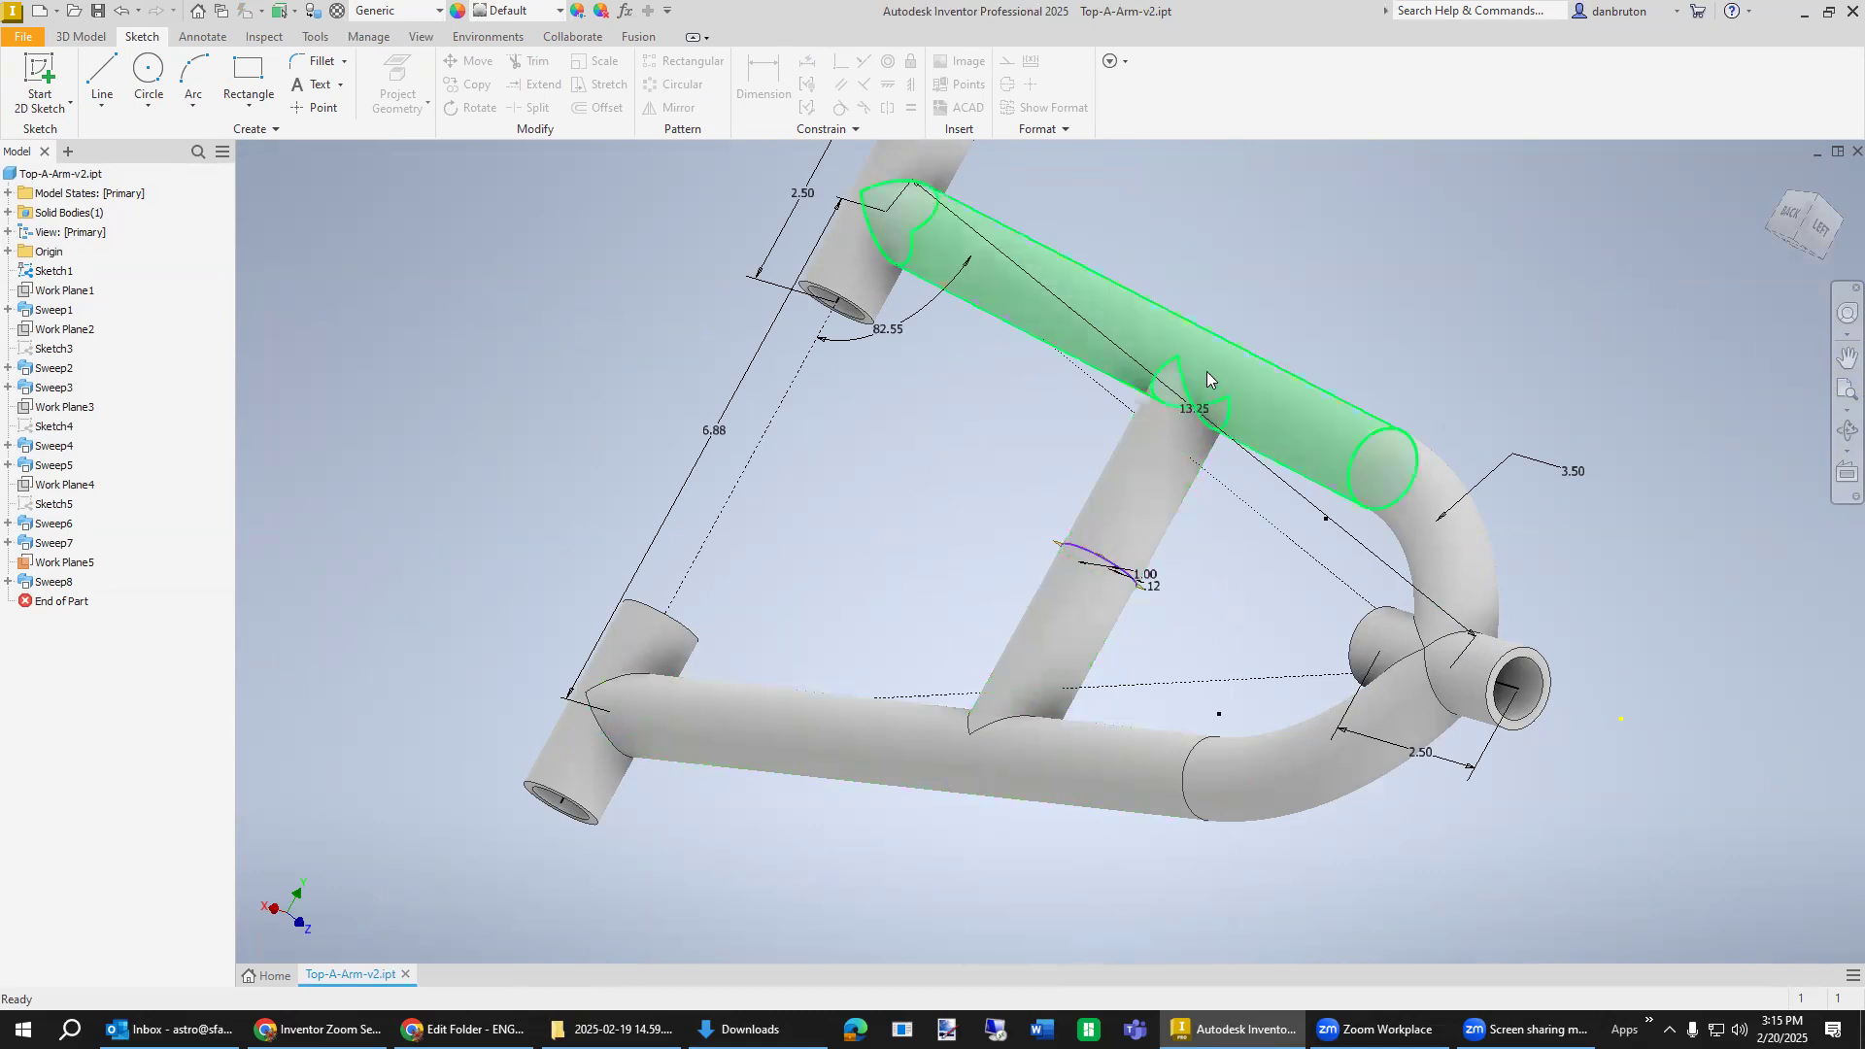
mouse_move(1470, 830)
middle_mouse_down()
mouse_move(1314, 803)
mouse_move(1419, 829)
mouse_move(1556, 732)
mouse_move(1577, 745)
mouse_move(1557, 741)
mouse_move(1535, 799)
mouse_move(1443, 816)
middle_mouse_up()
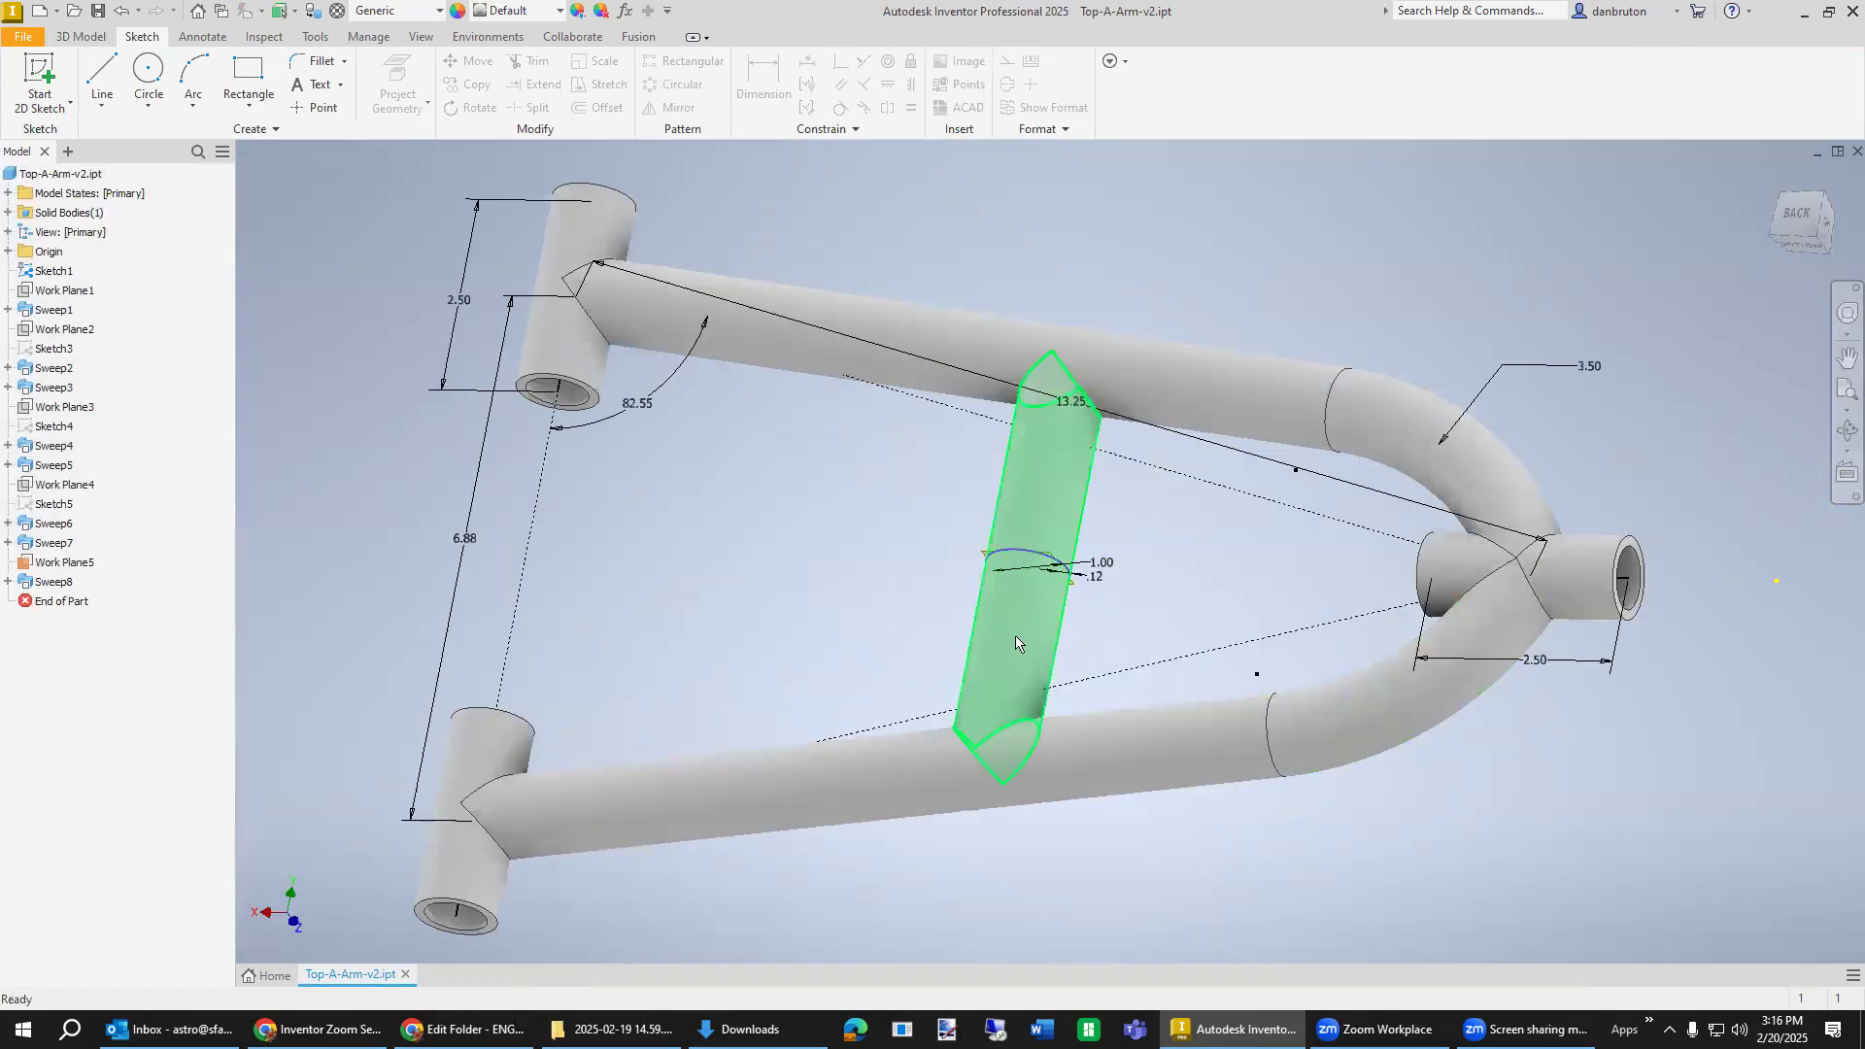
right_click(48, 569)
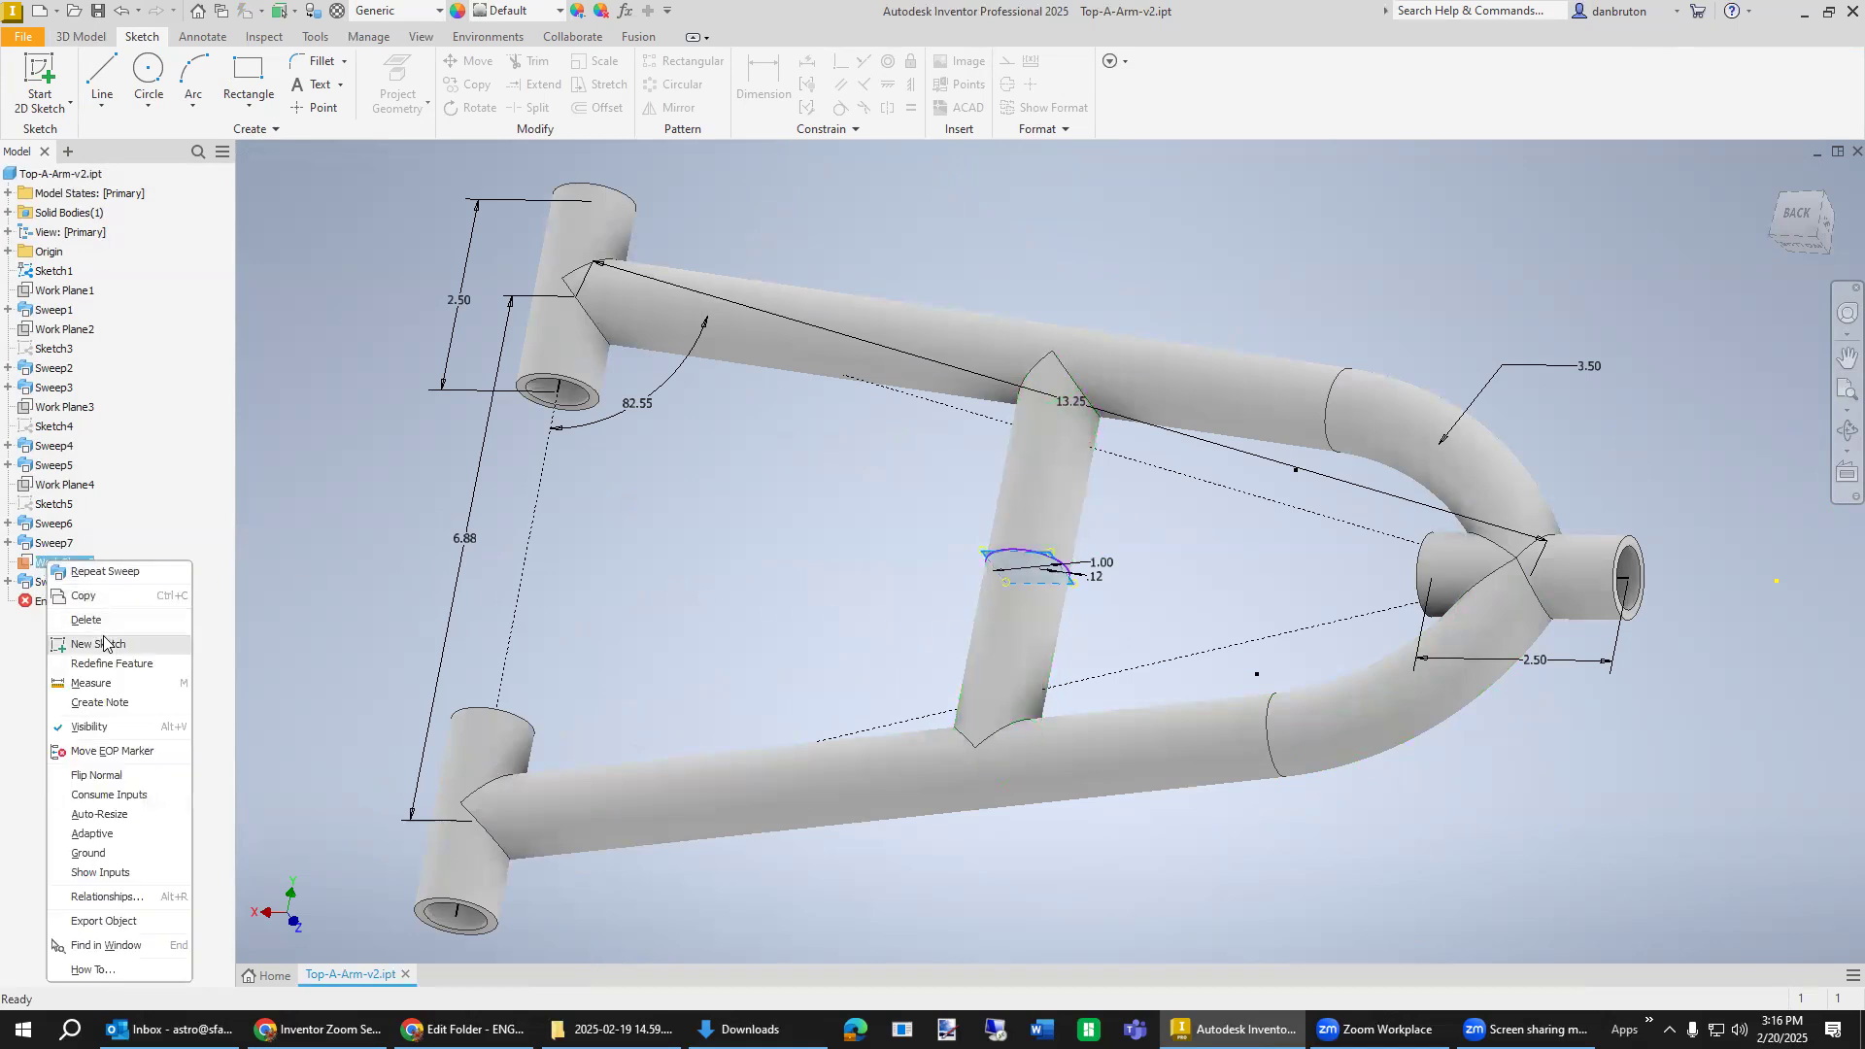
left_click(114, 728)
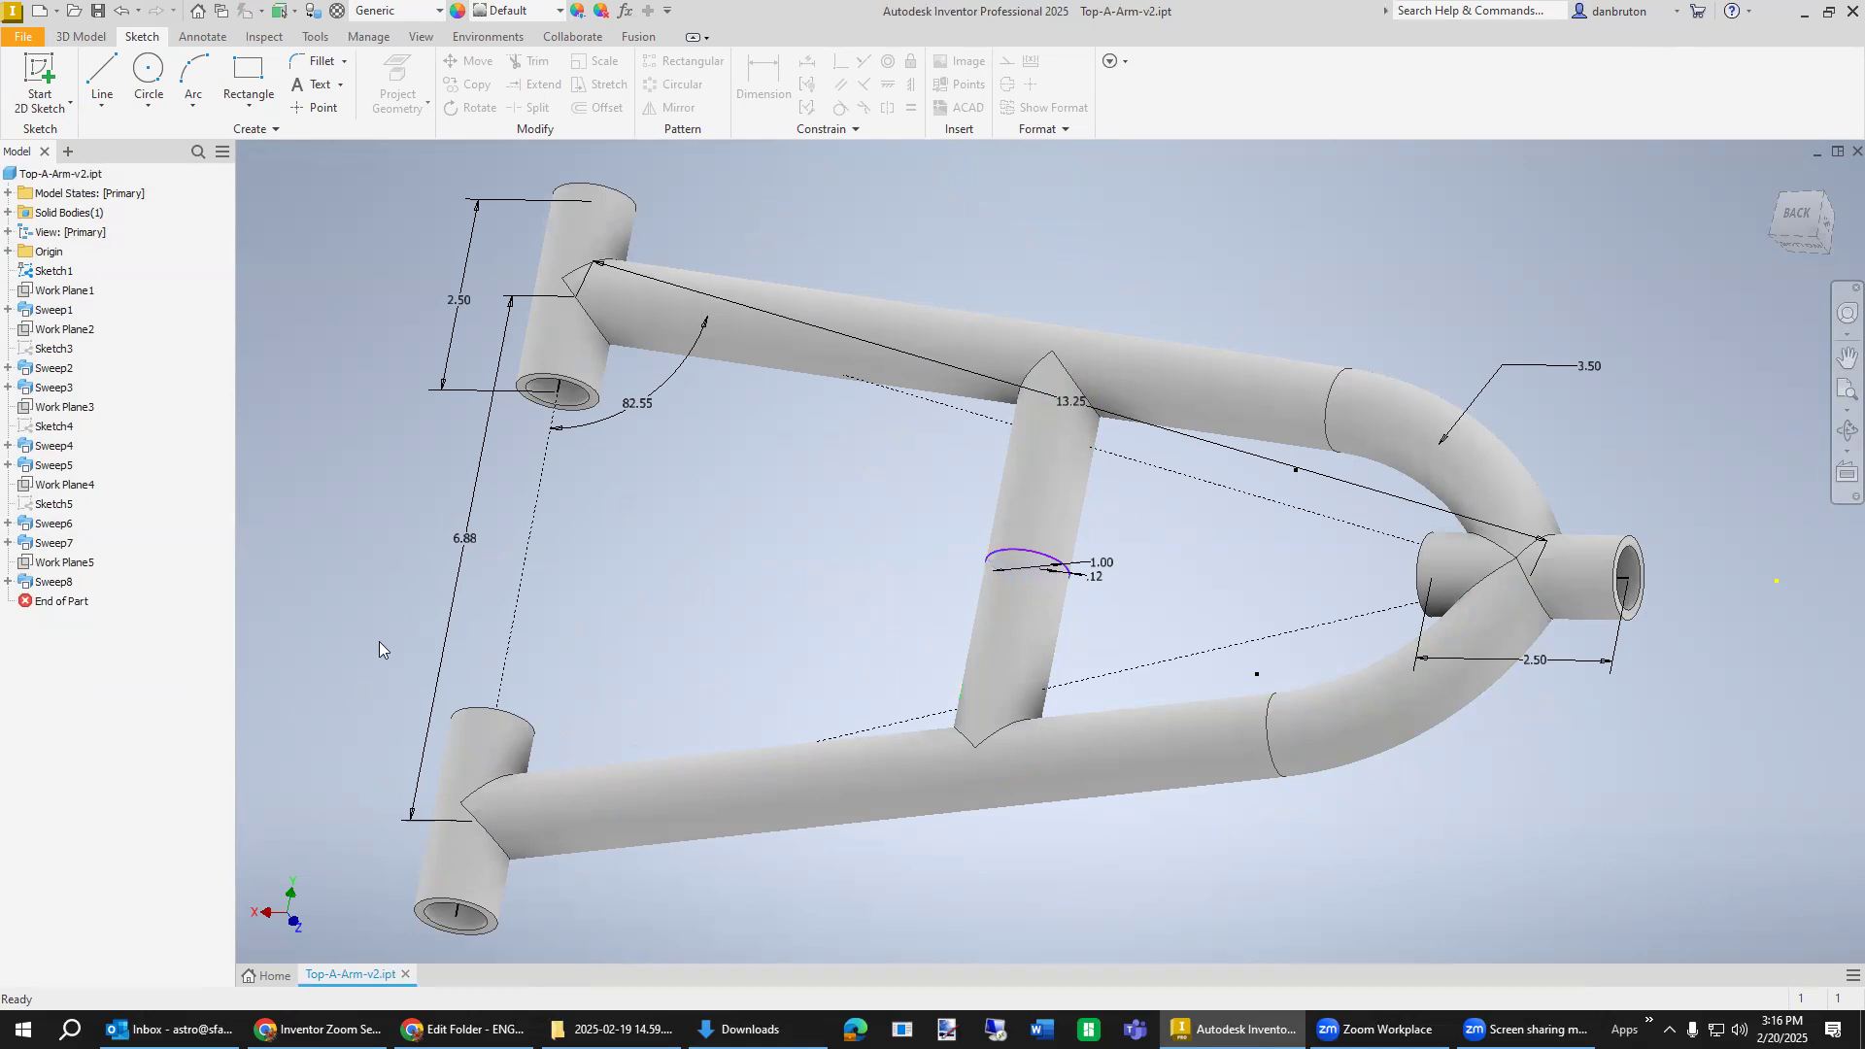
right_click(57, 506)
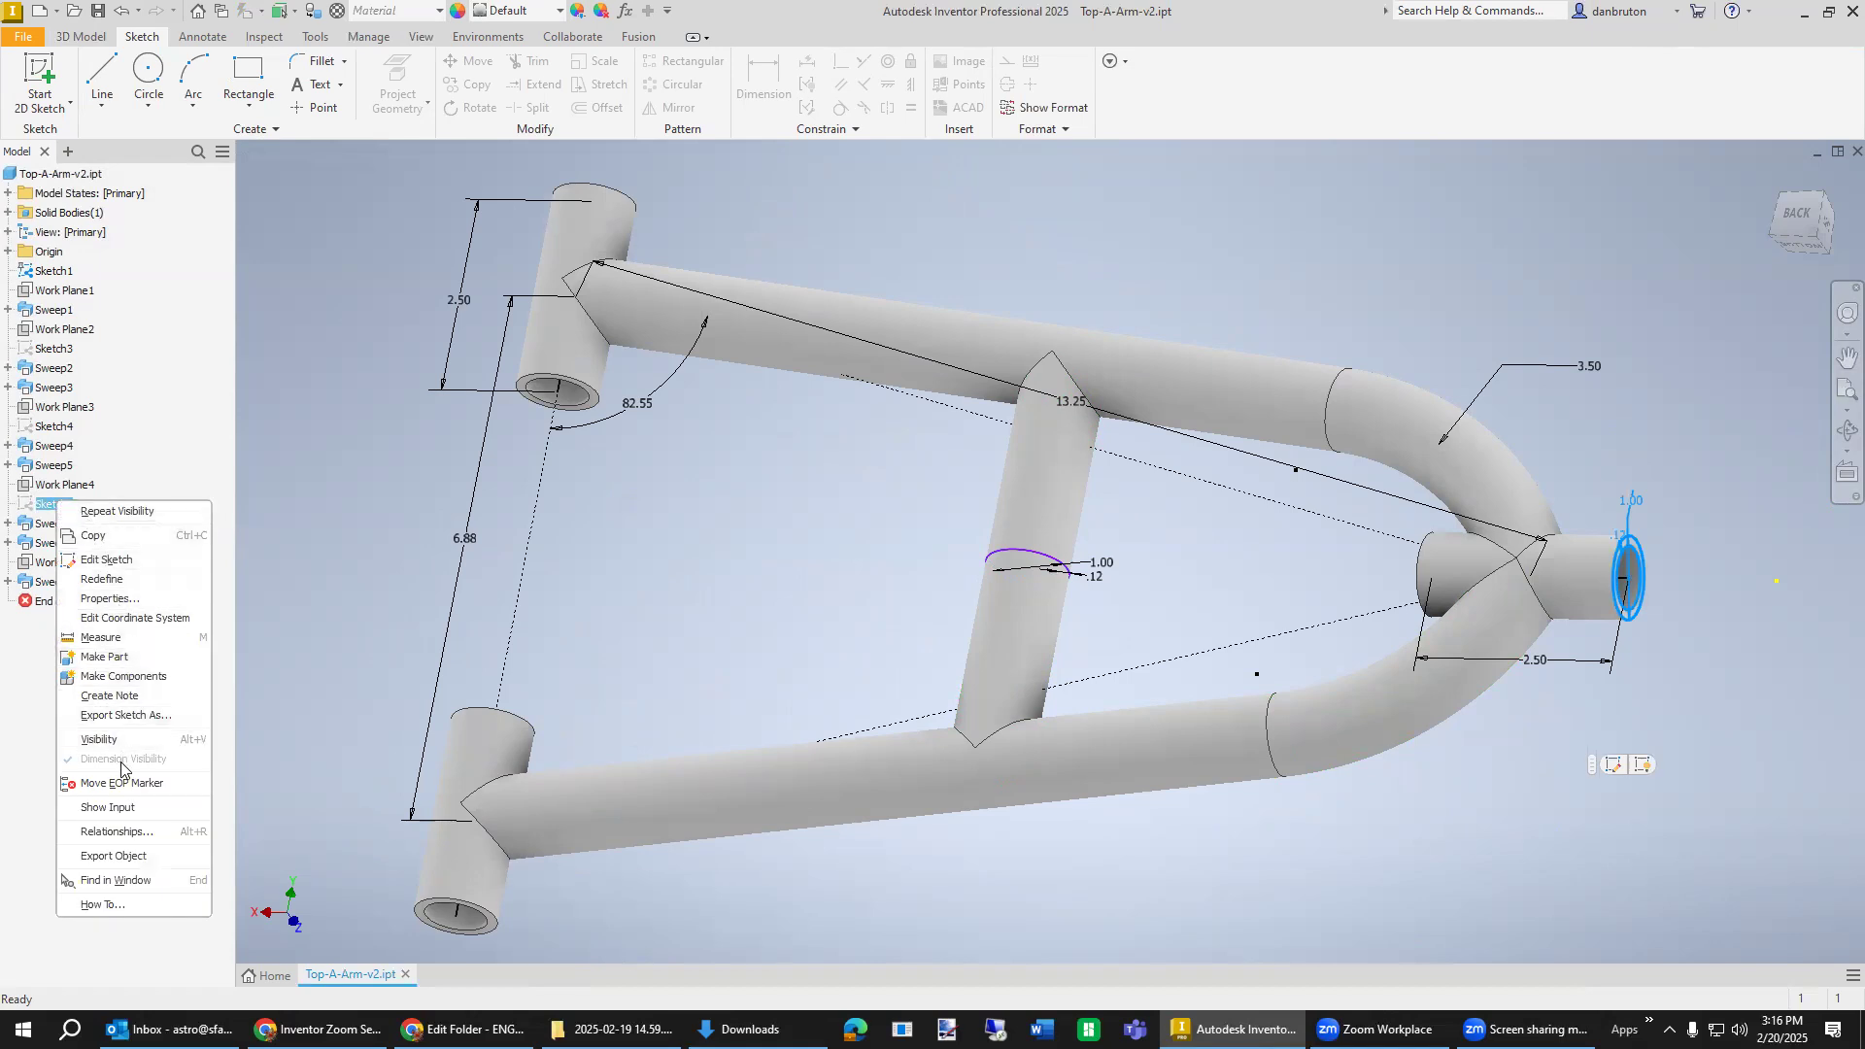
left_click(890, 575)
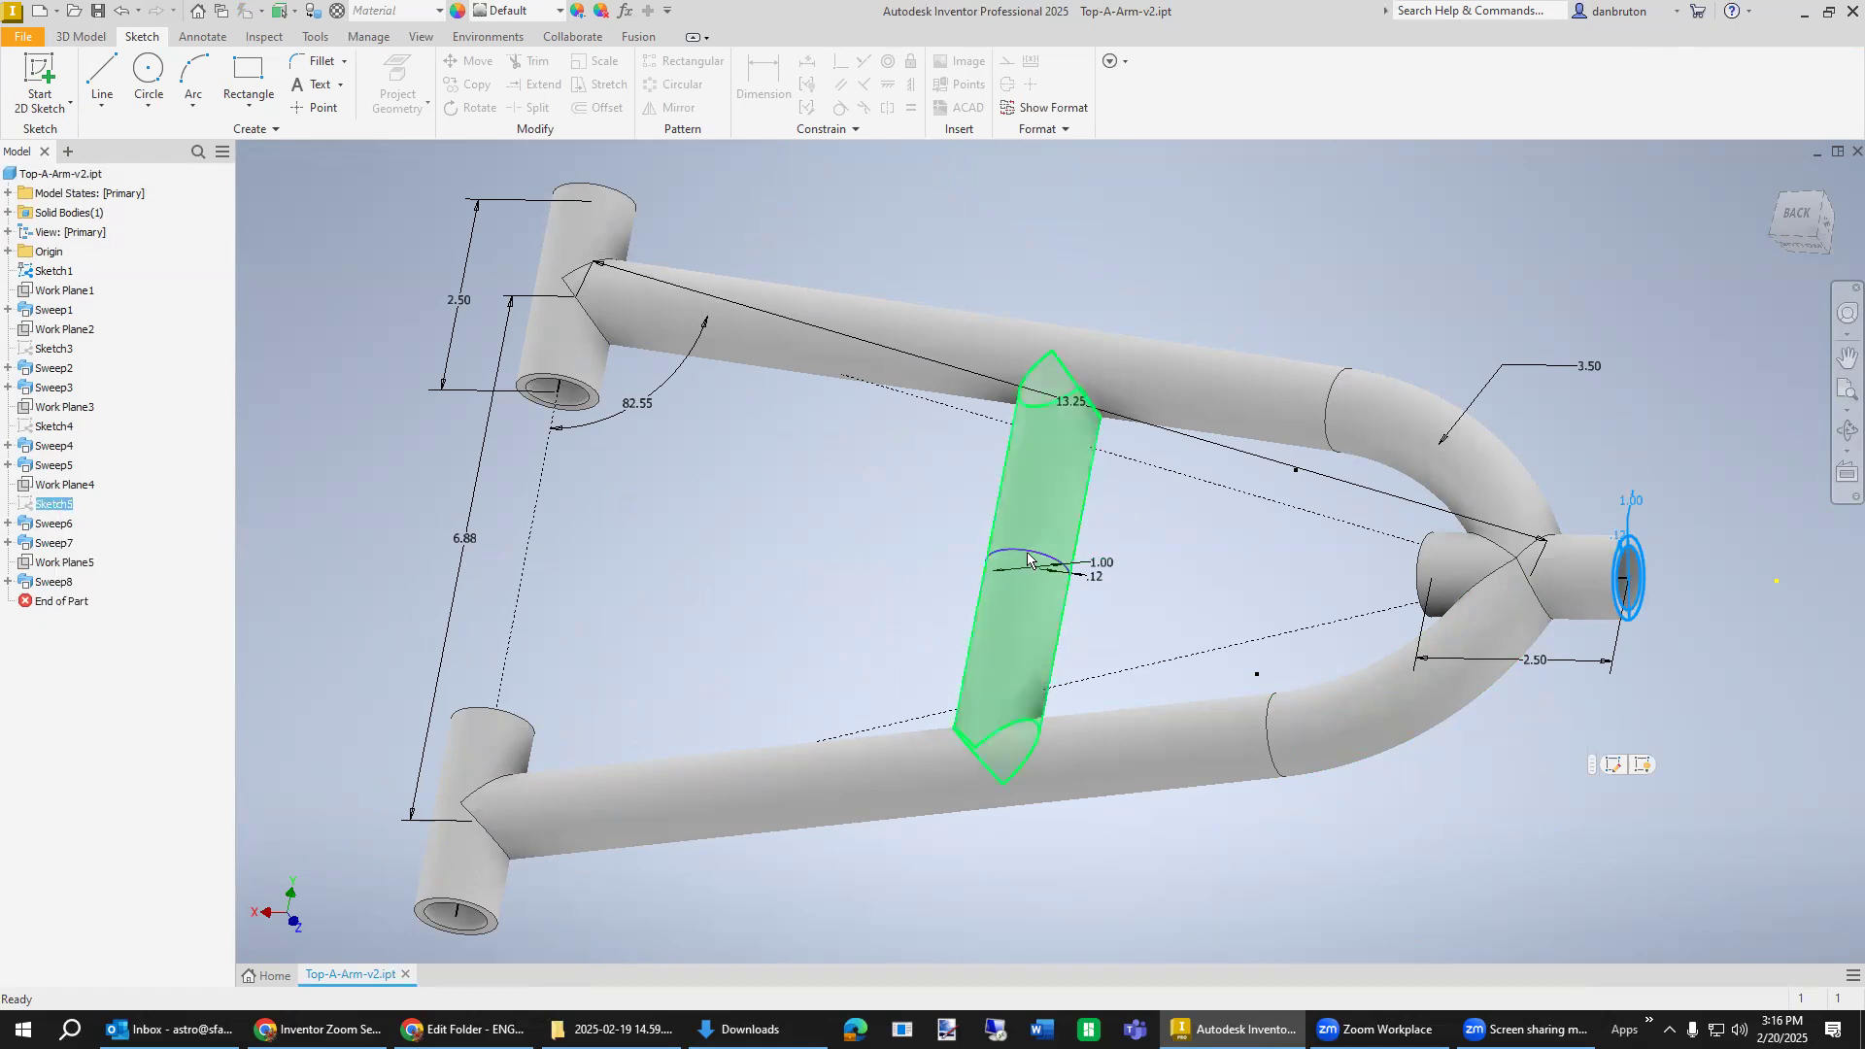
left_click(1027, 585)
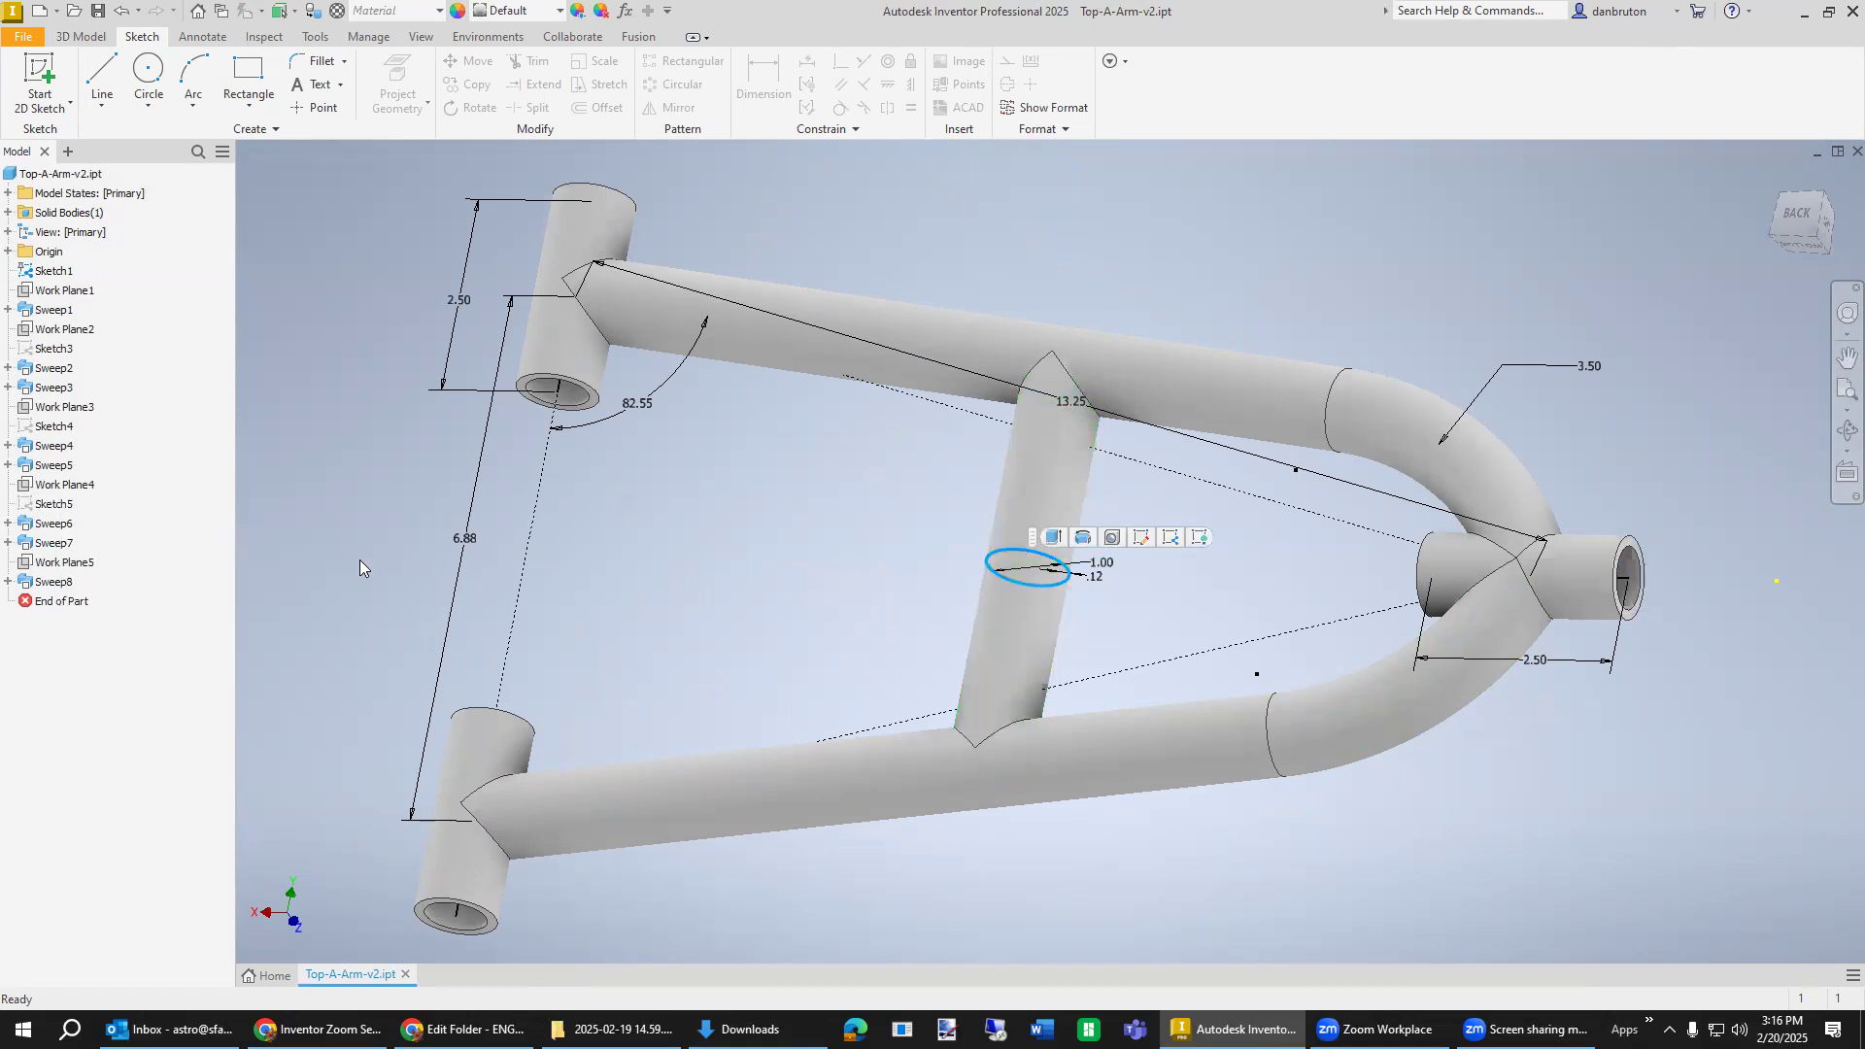
Hide Sketch1 and Sketch6, the path and profile sketches used by the brace's sweep.
left_click(7, 581)
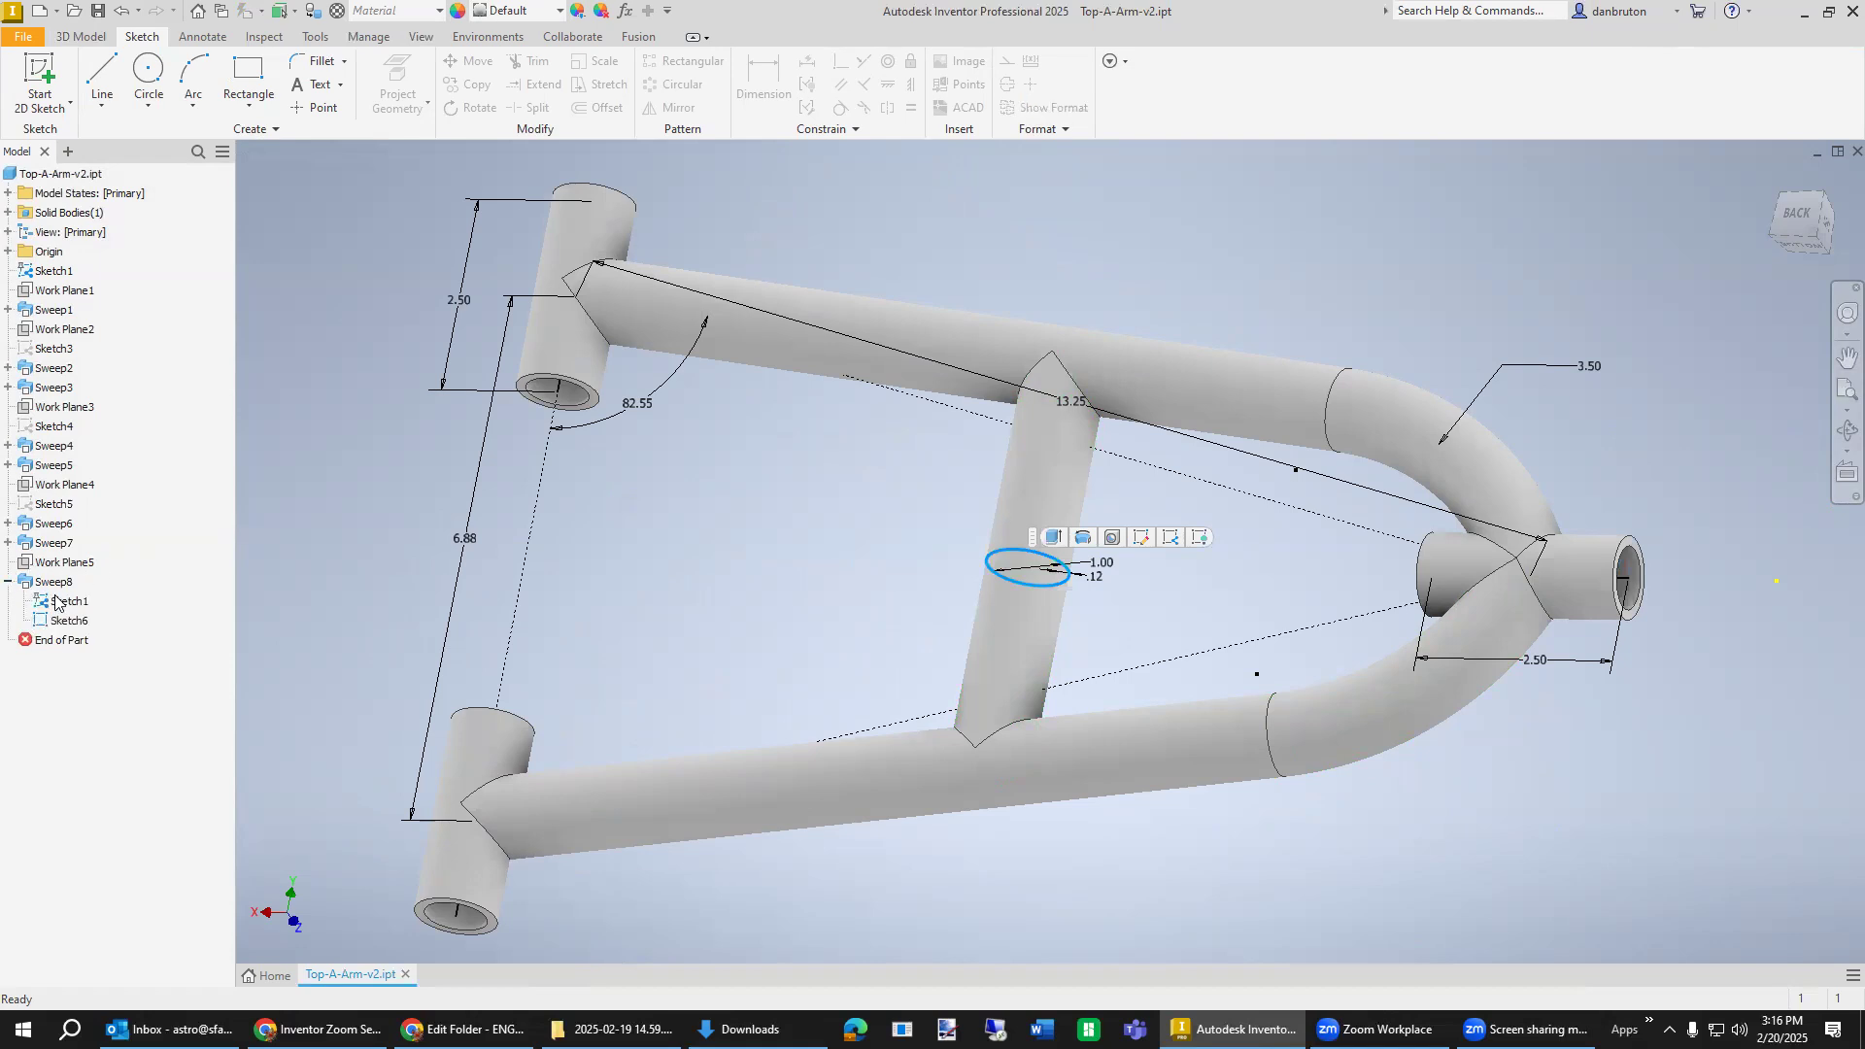
left_click(59, 602)
right_click(59, 602)
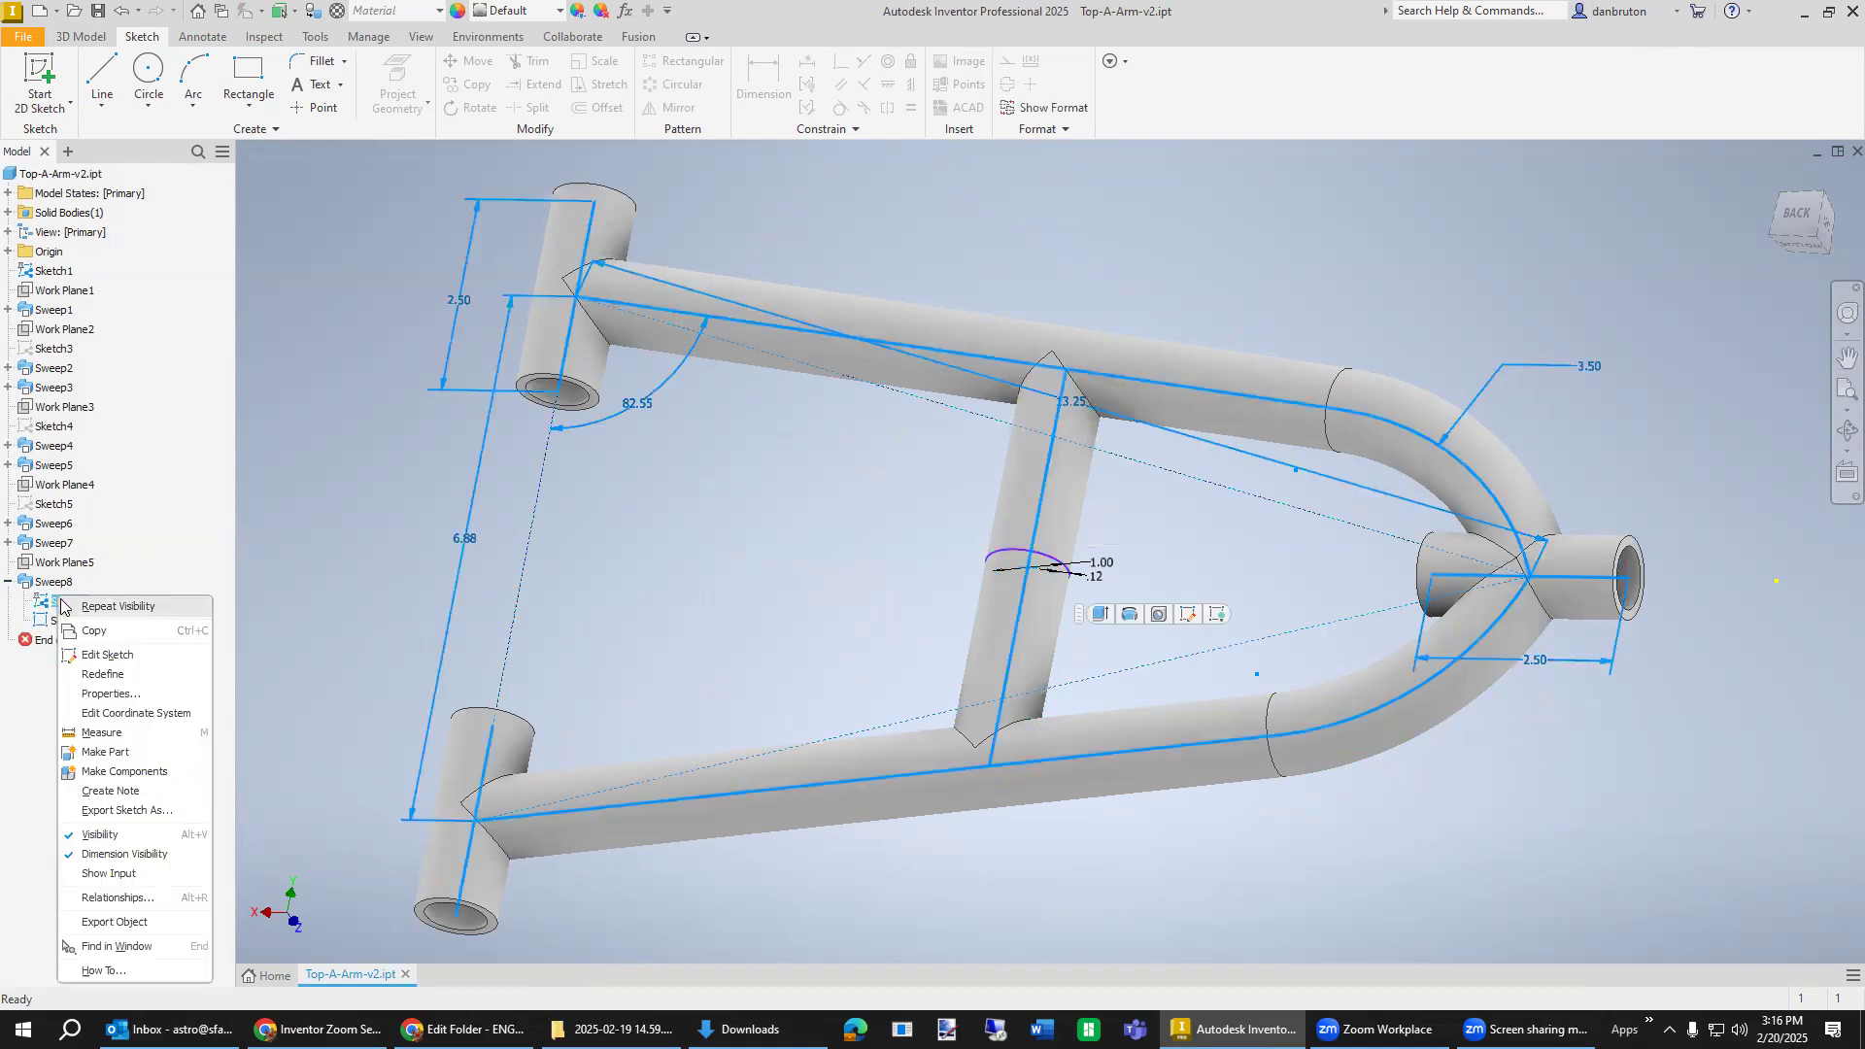
left_click(121, 835)
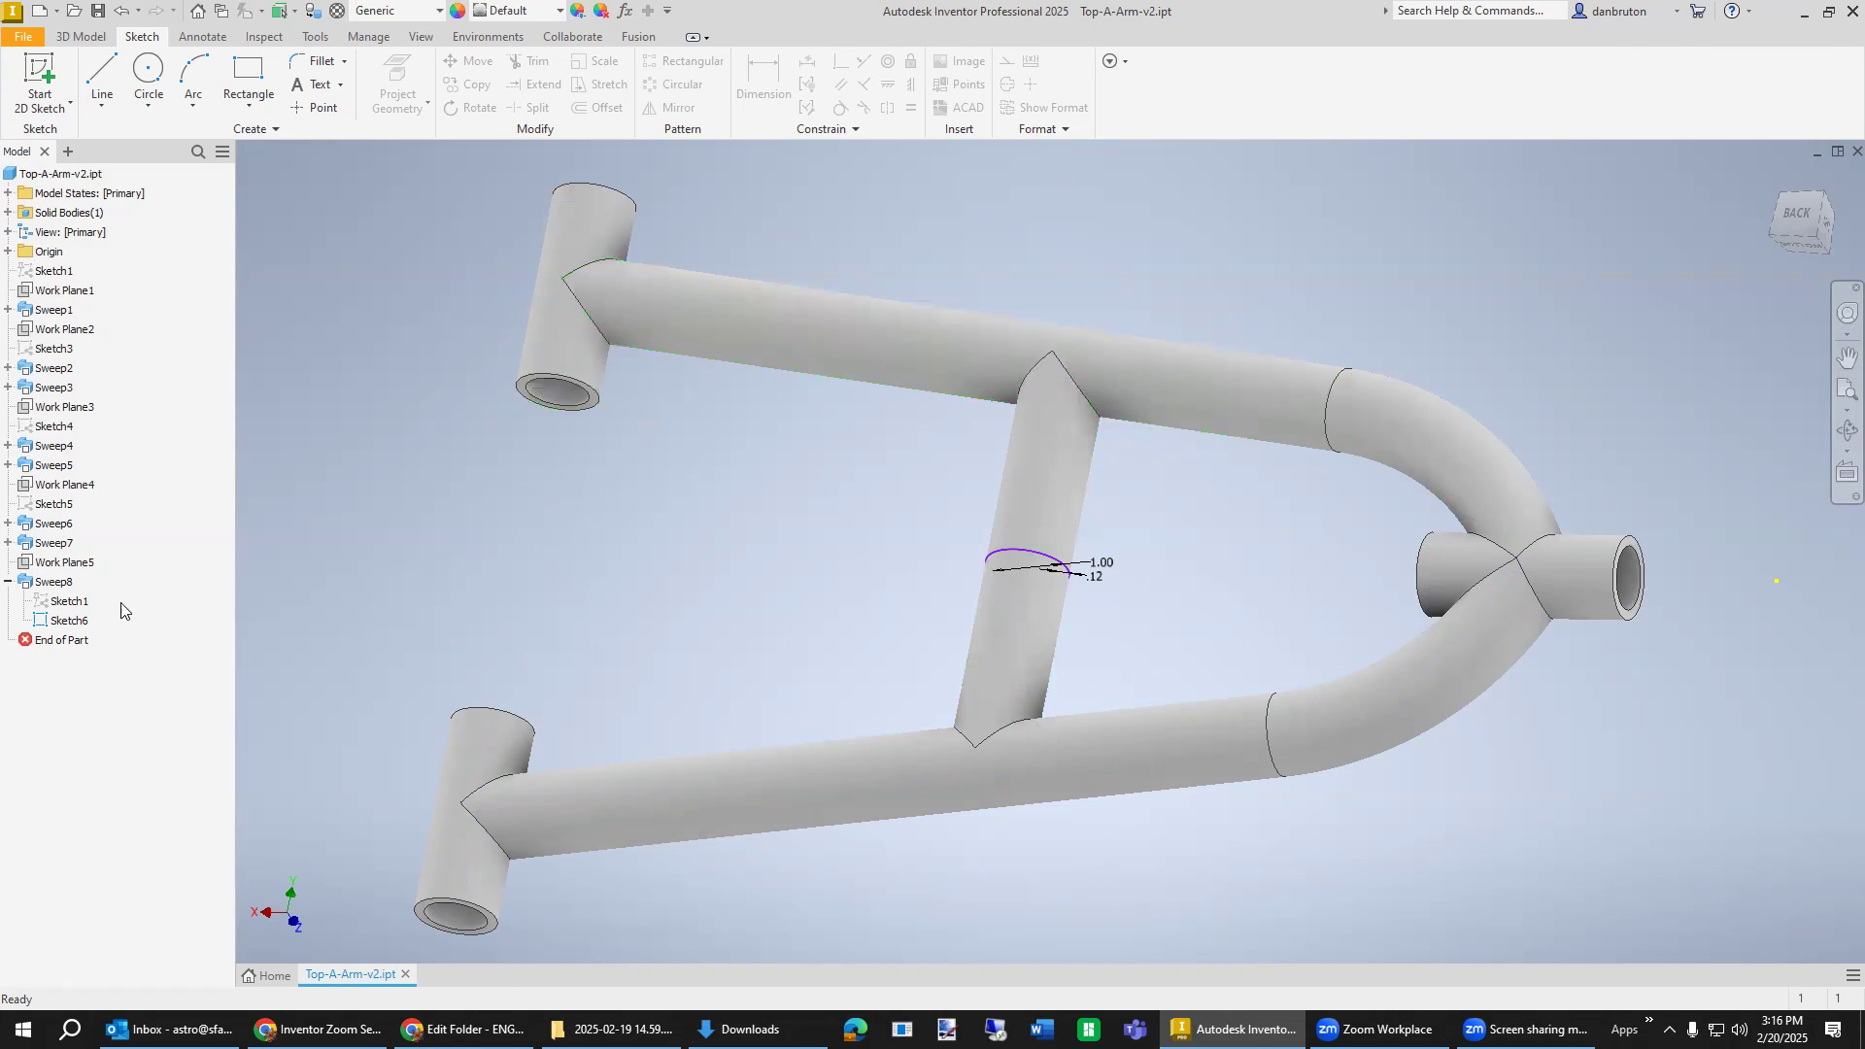
right_click(70, 623)
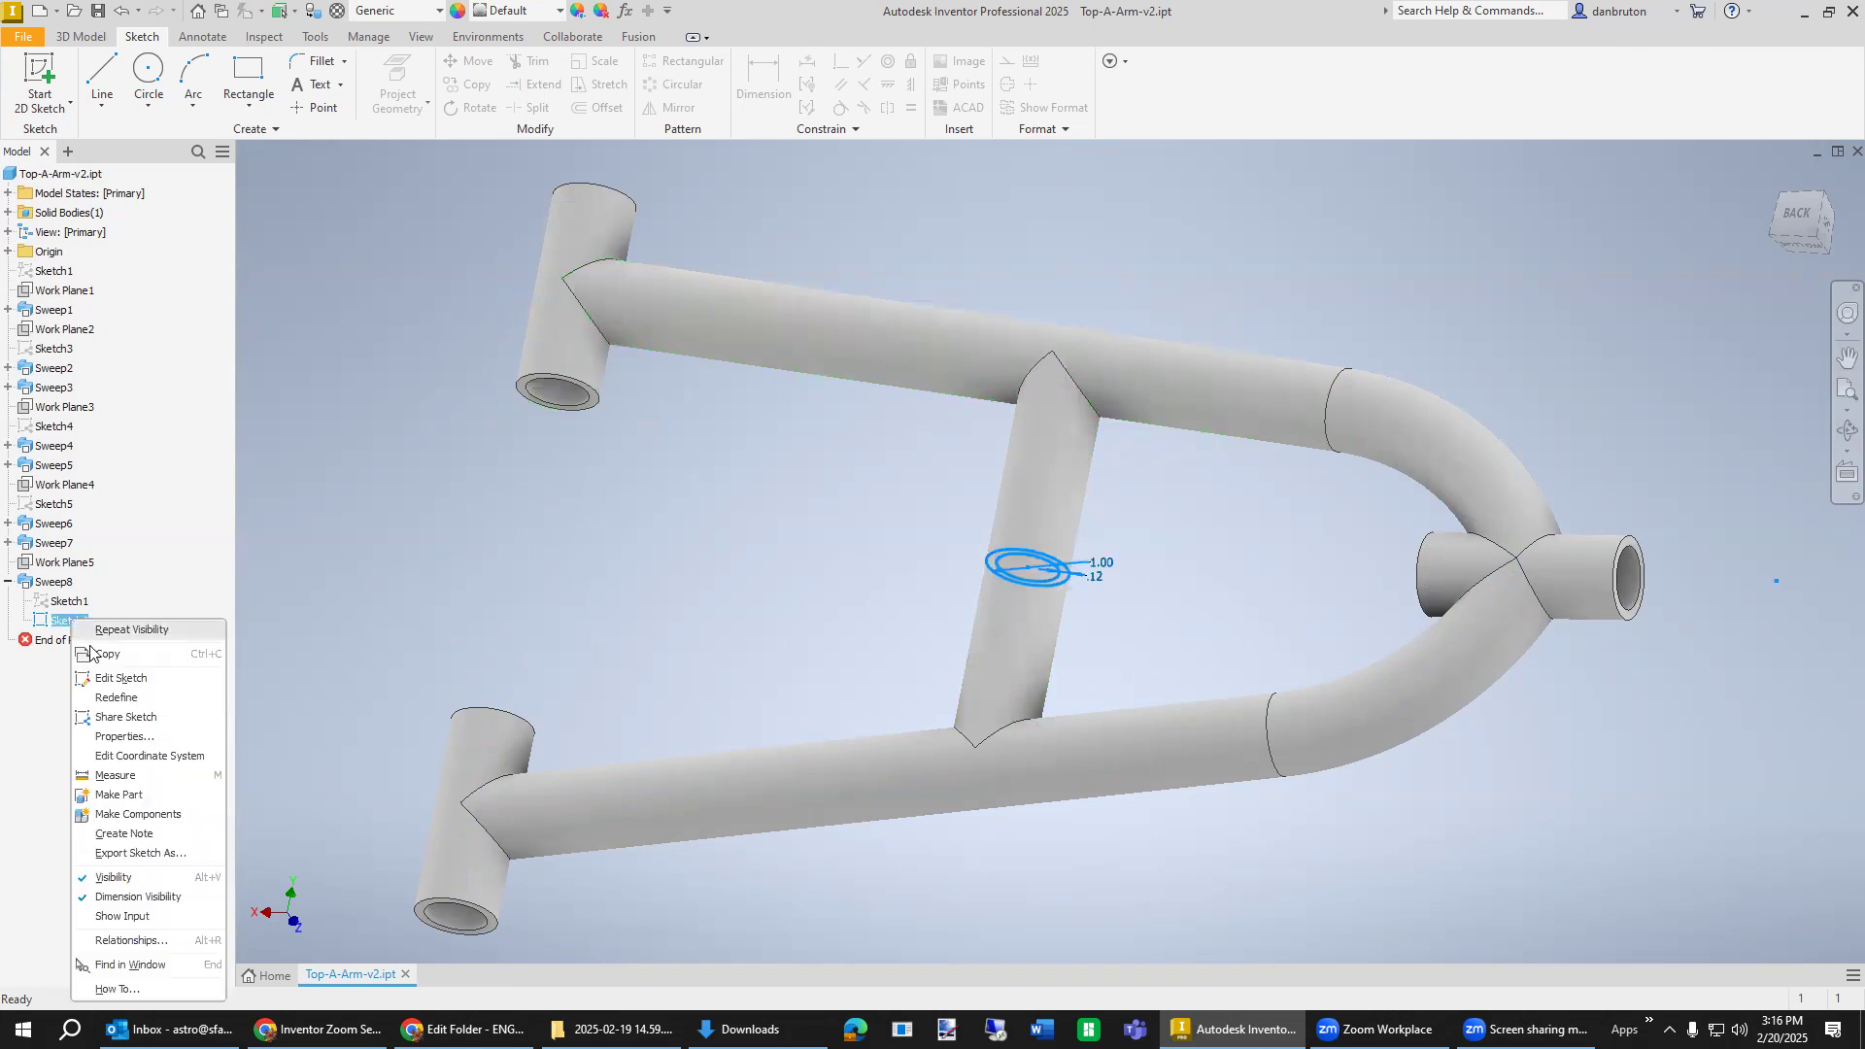
left_click(115, 878)
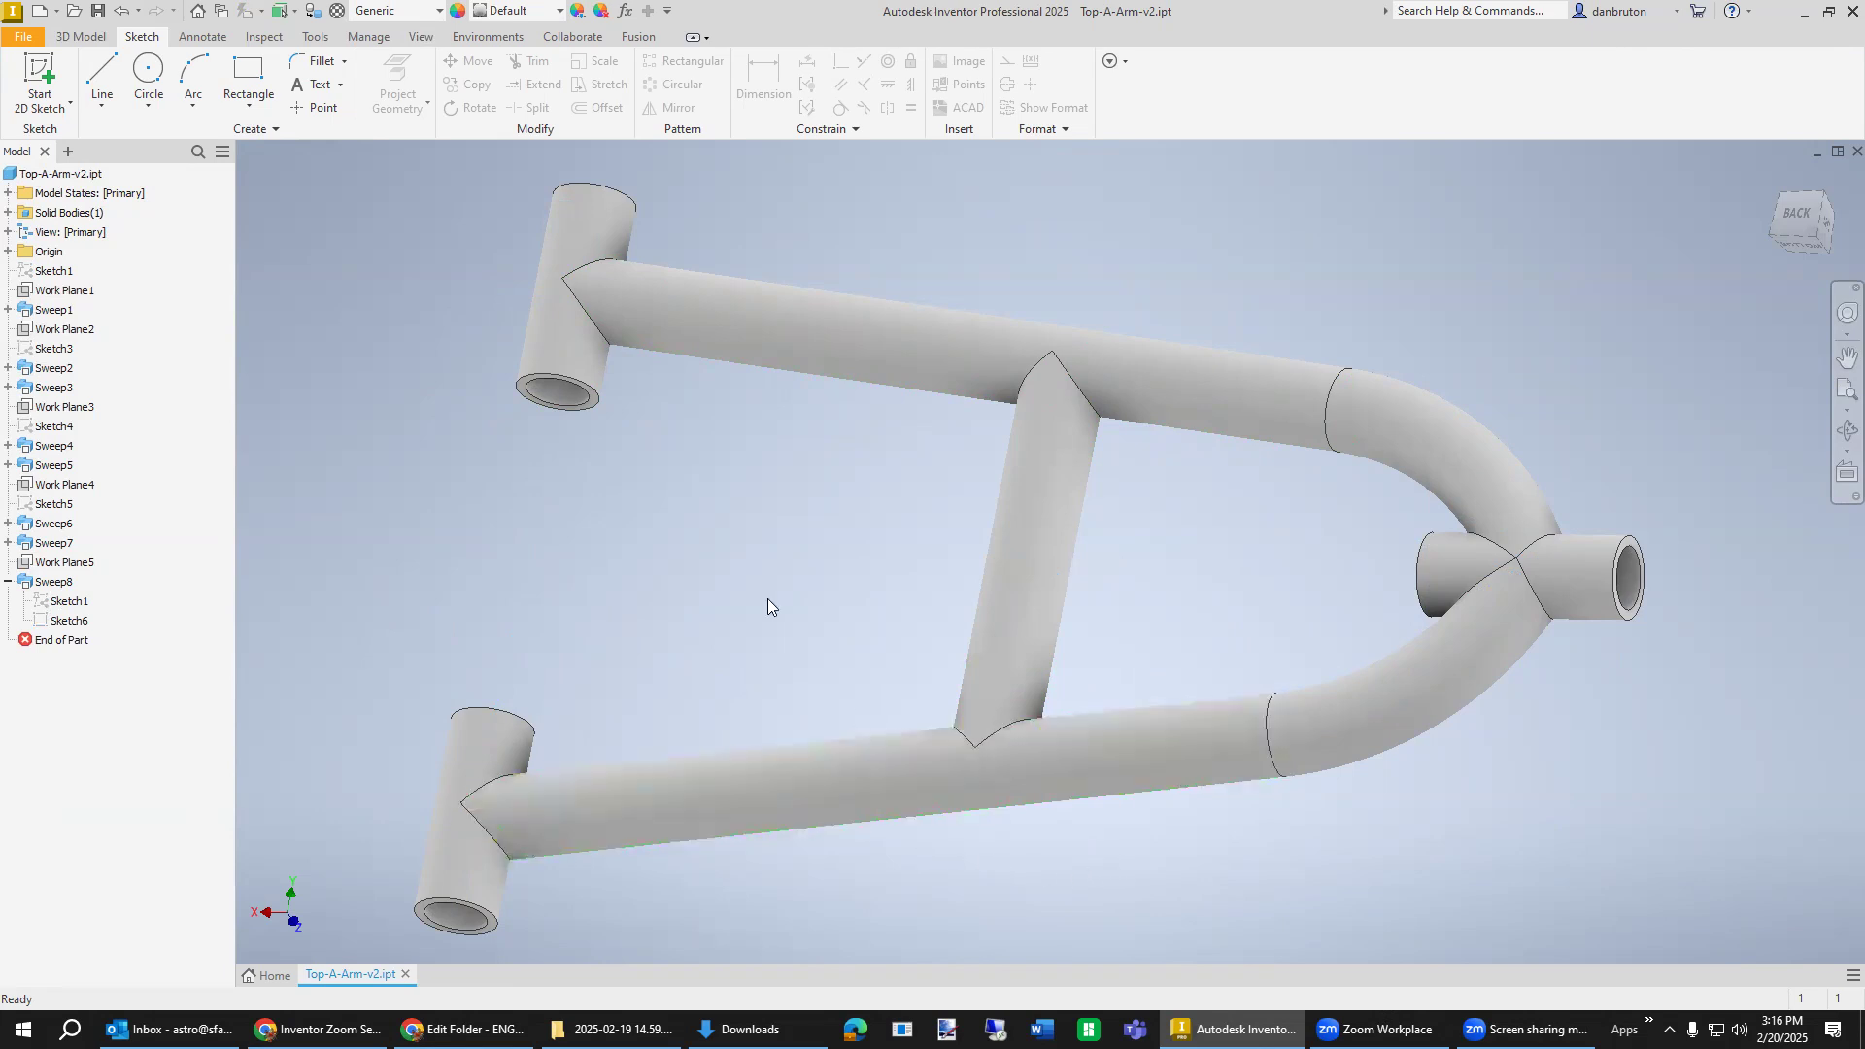
Change the model's visual style to Shaded so that no edges are drawn.
left_click(316, 37)
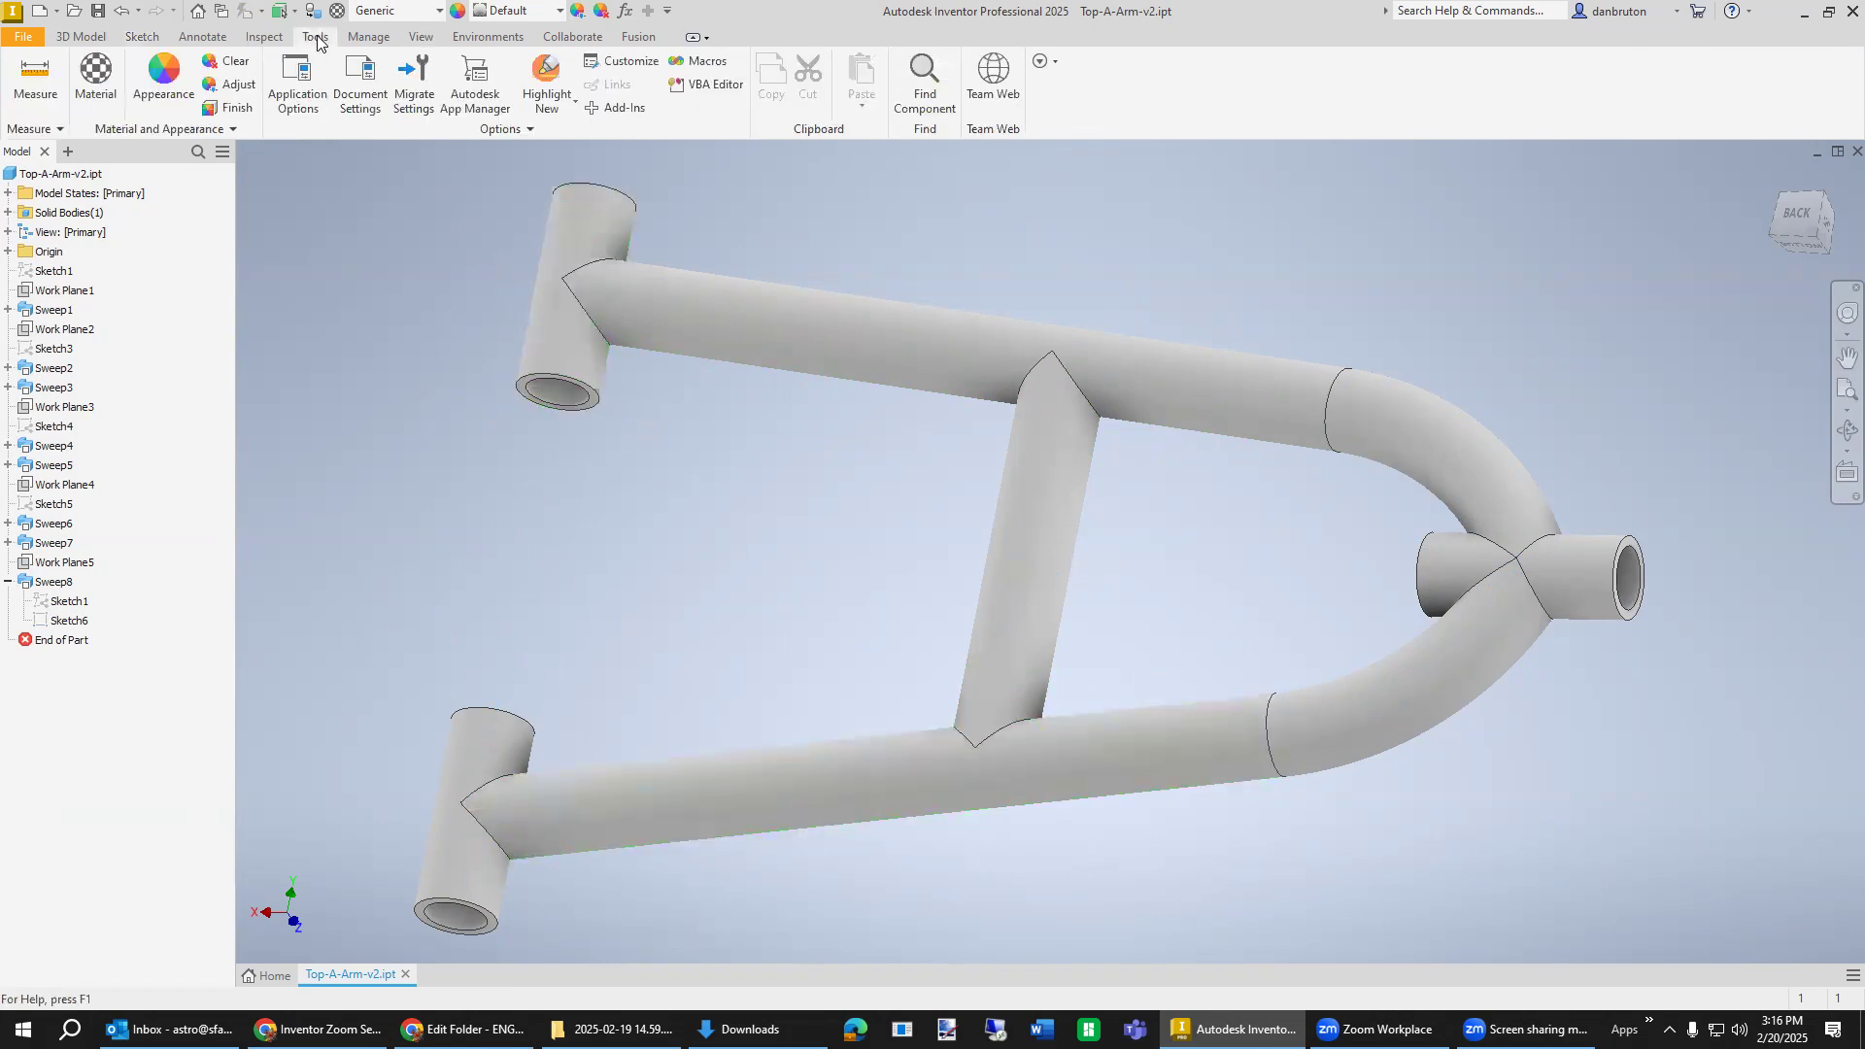
left_click(420, 36)
left_click(369, 110)
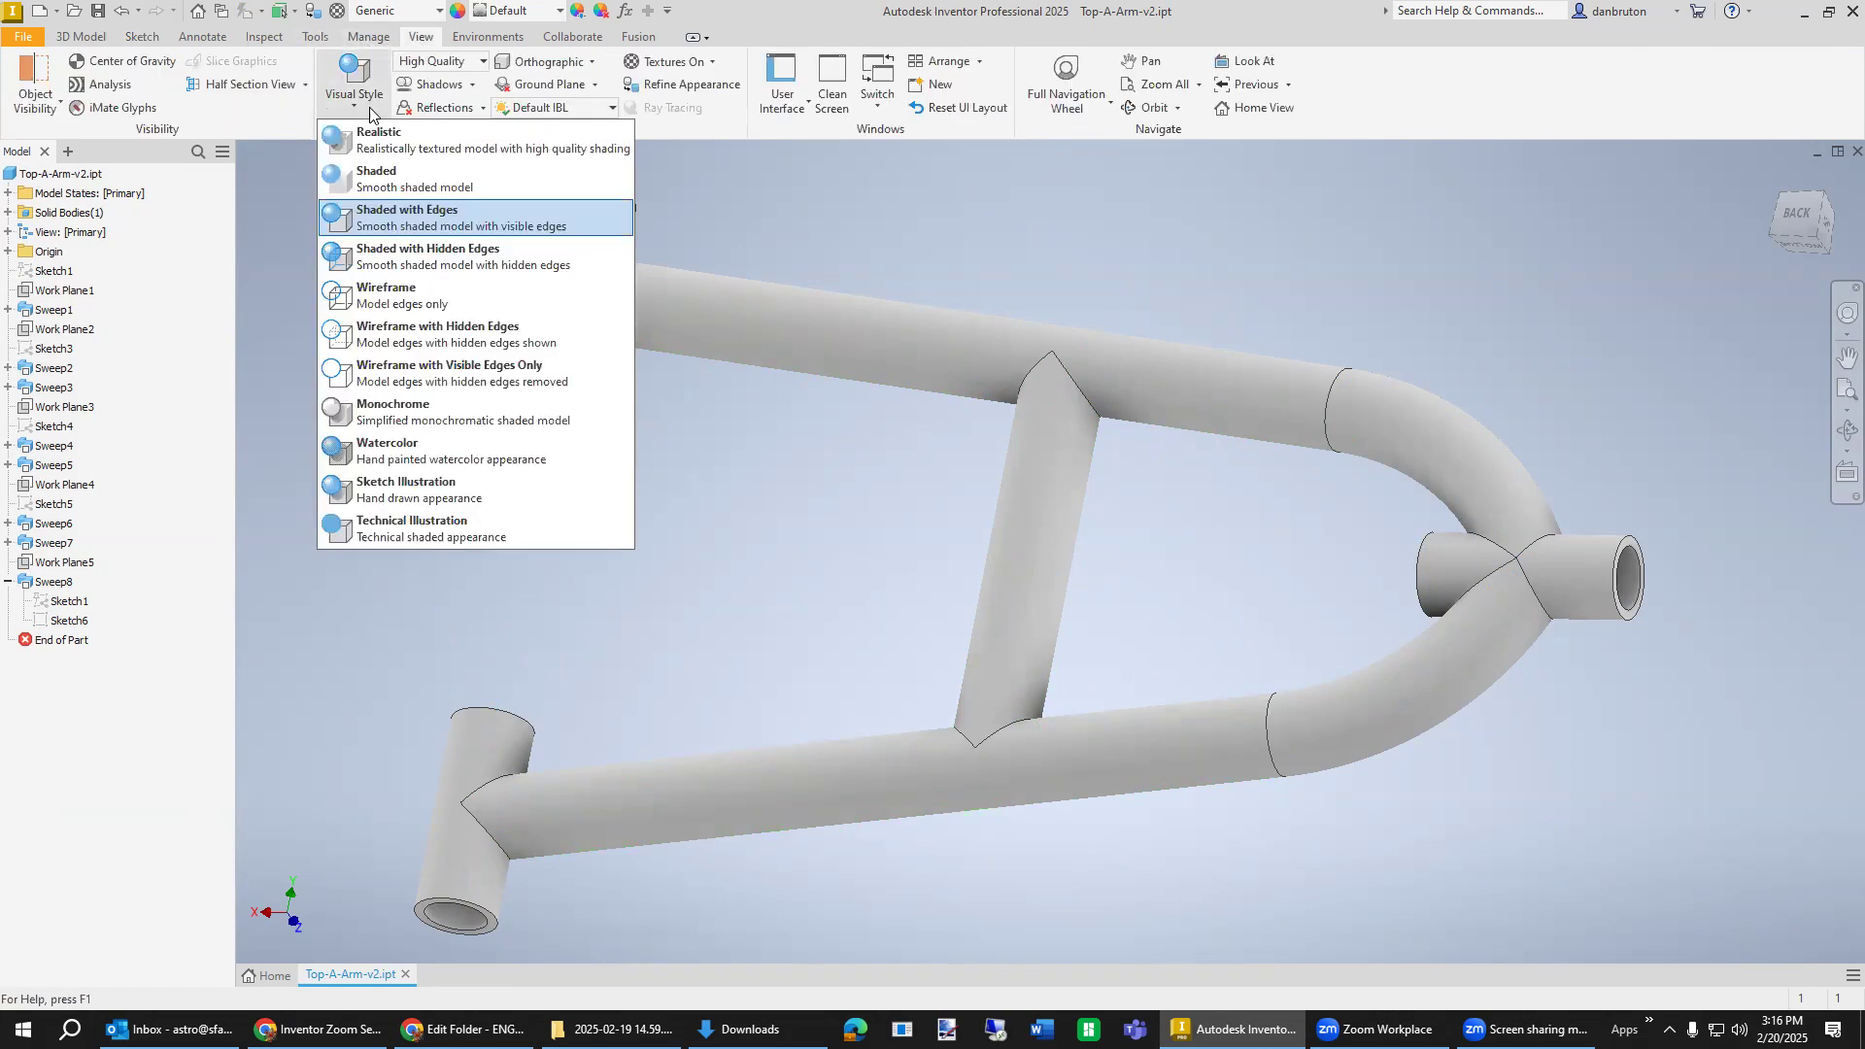
left_click(396, 176)
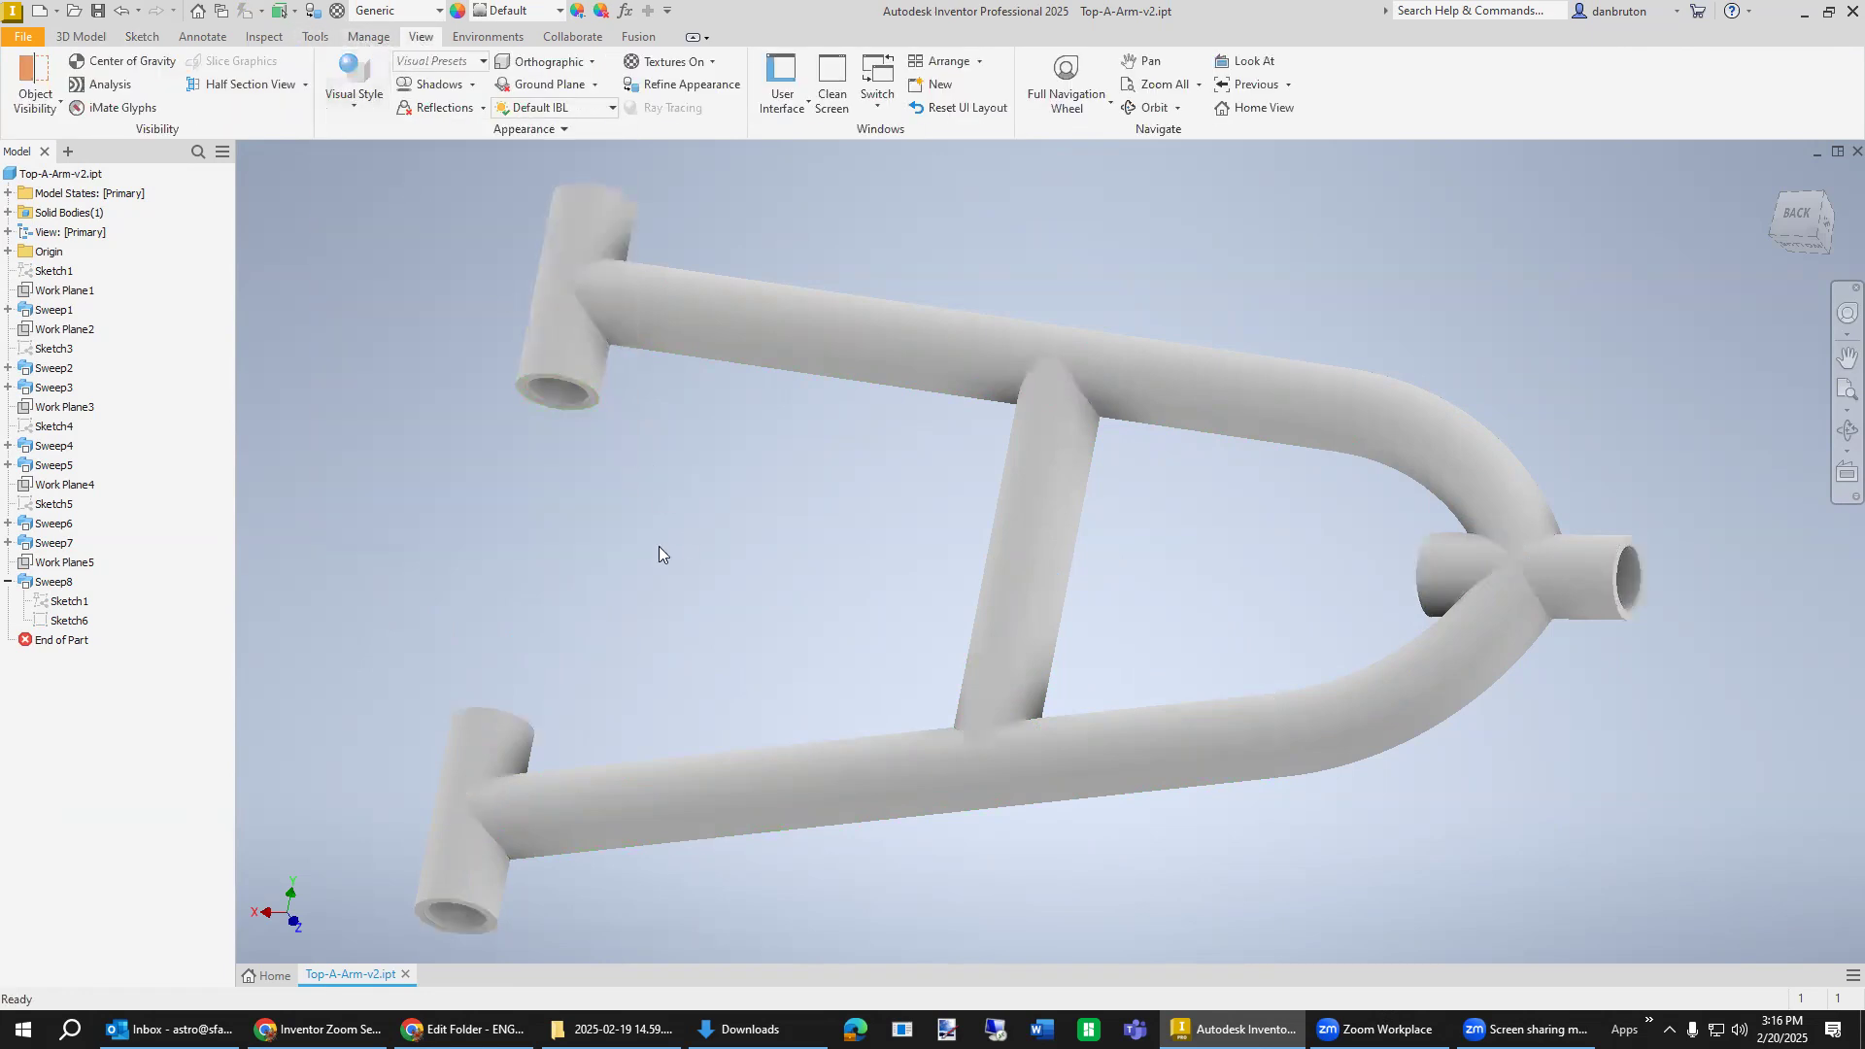
Assign the Steel, Carbon material to the part in its physical iProperties.
left_click(84, 175)
right_click(84, 175)
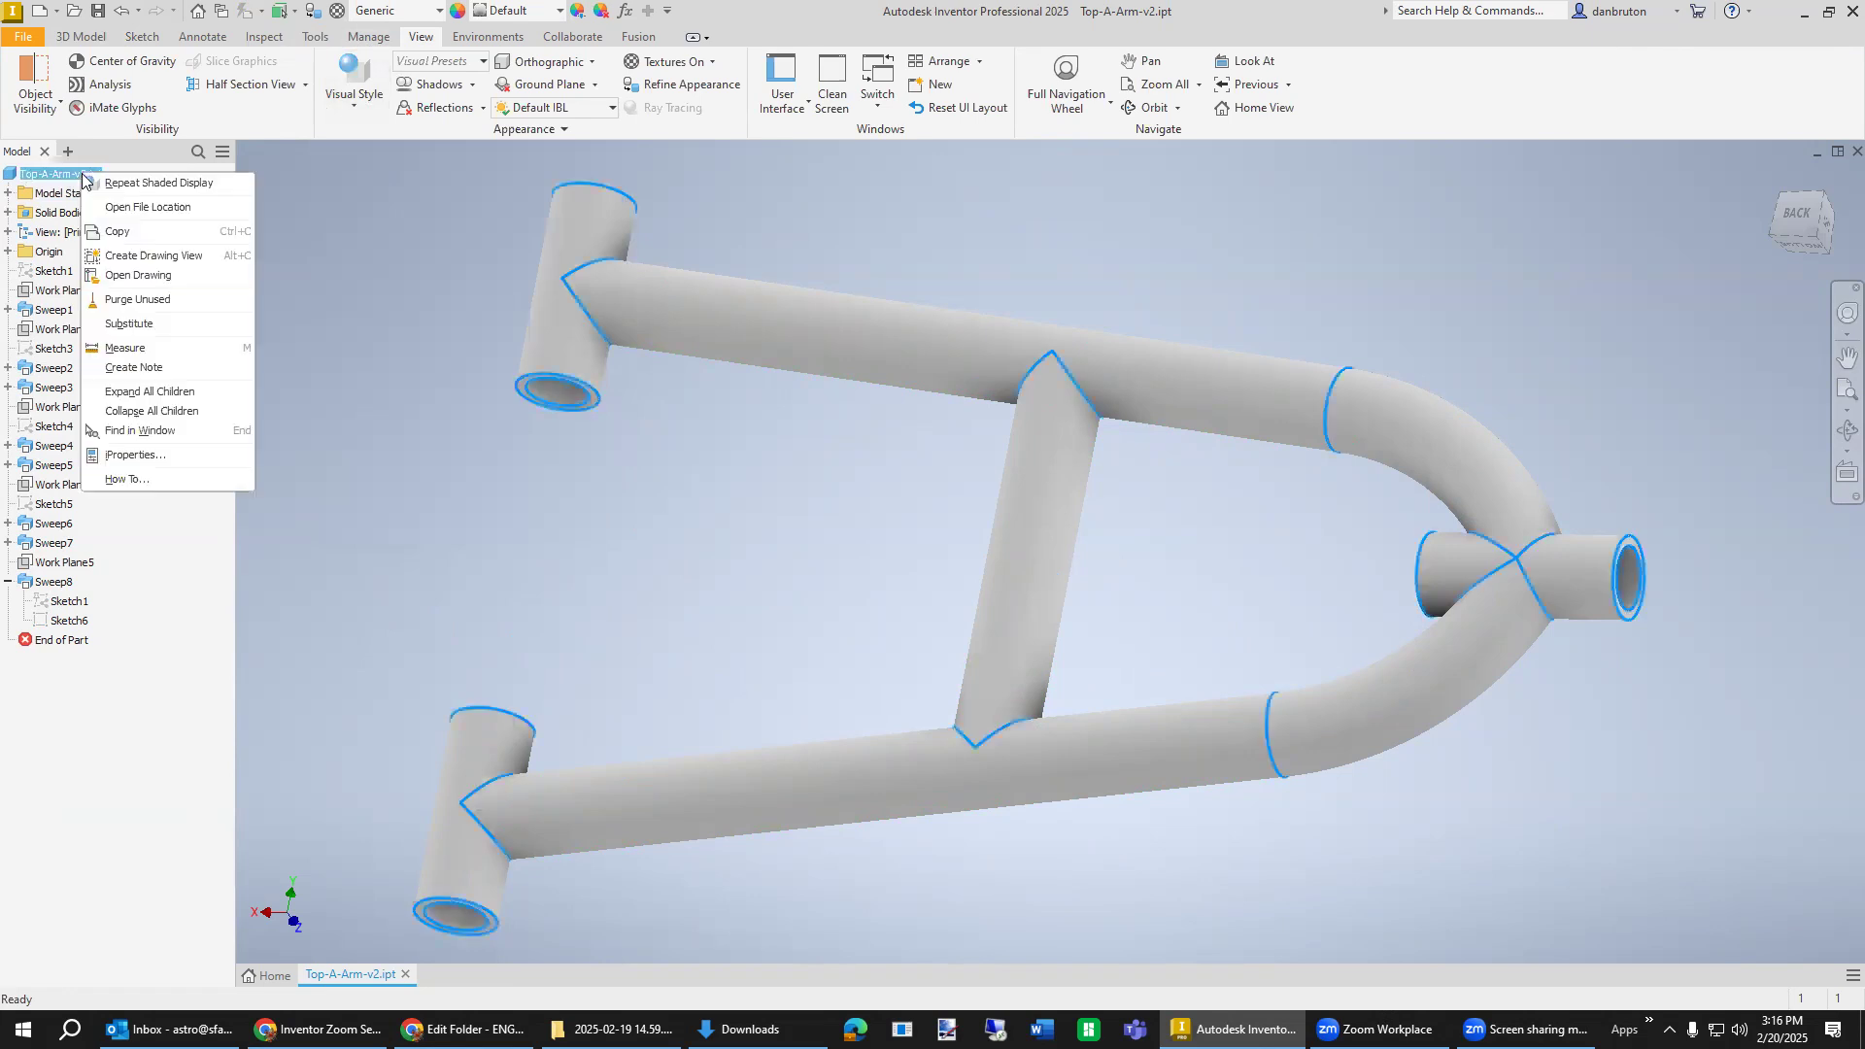
left_click(136, 454)
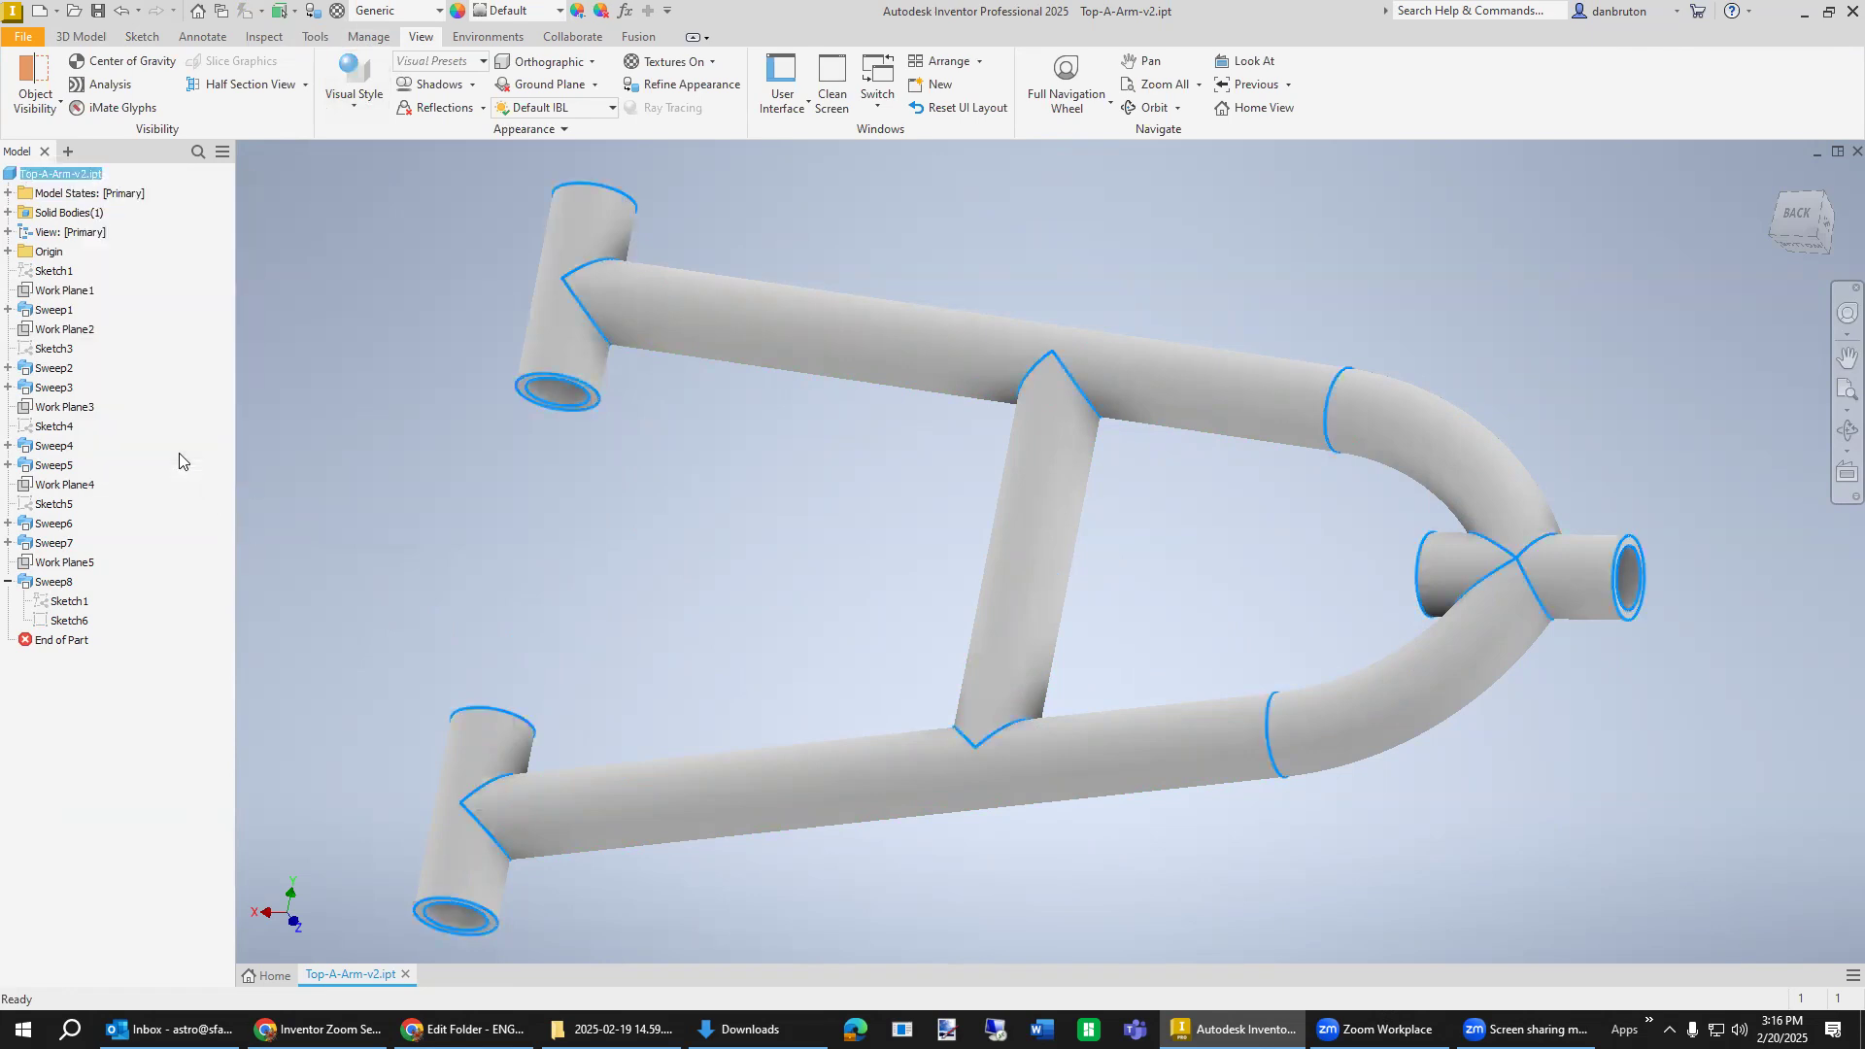
left_click(1023, 237)
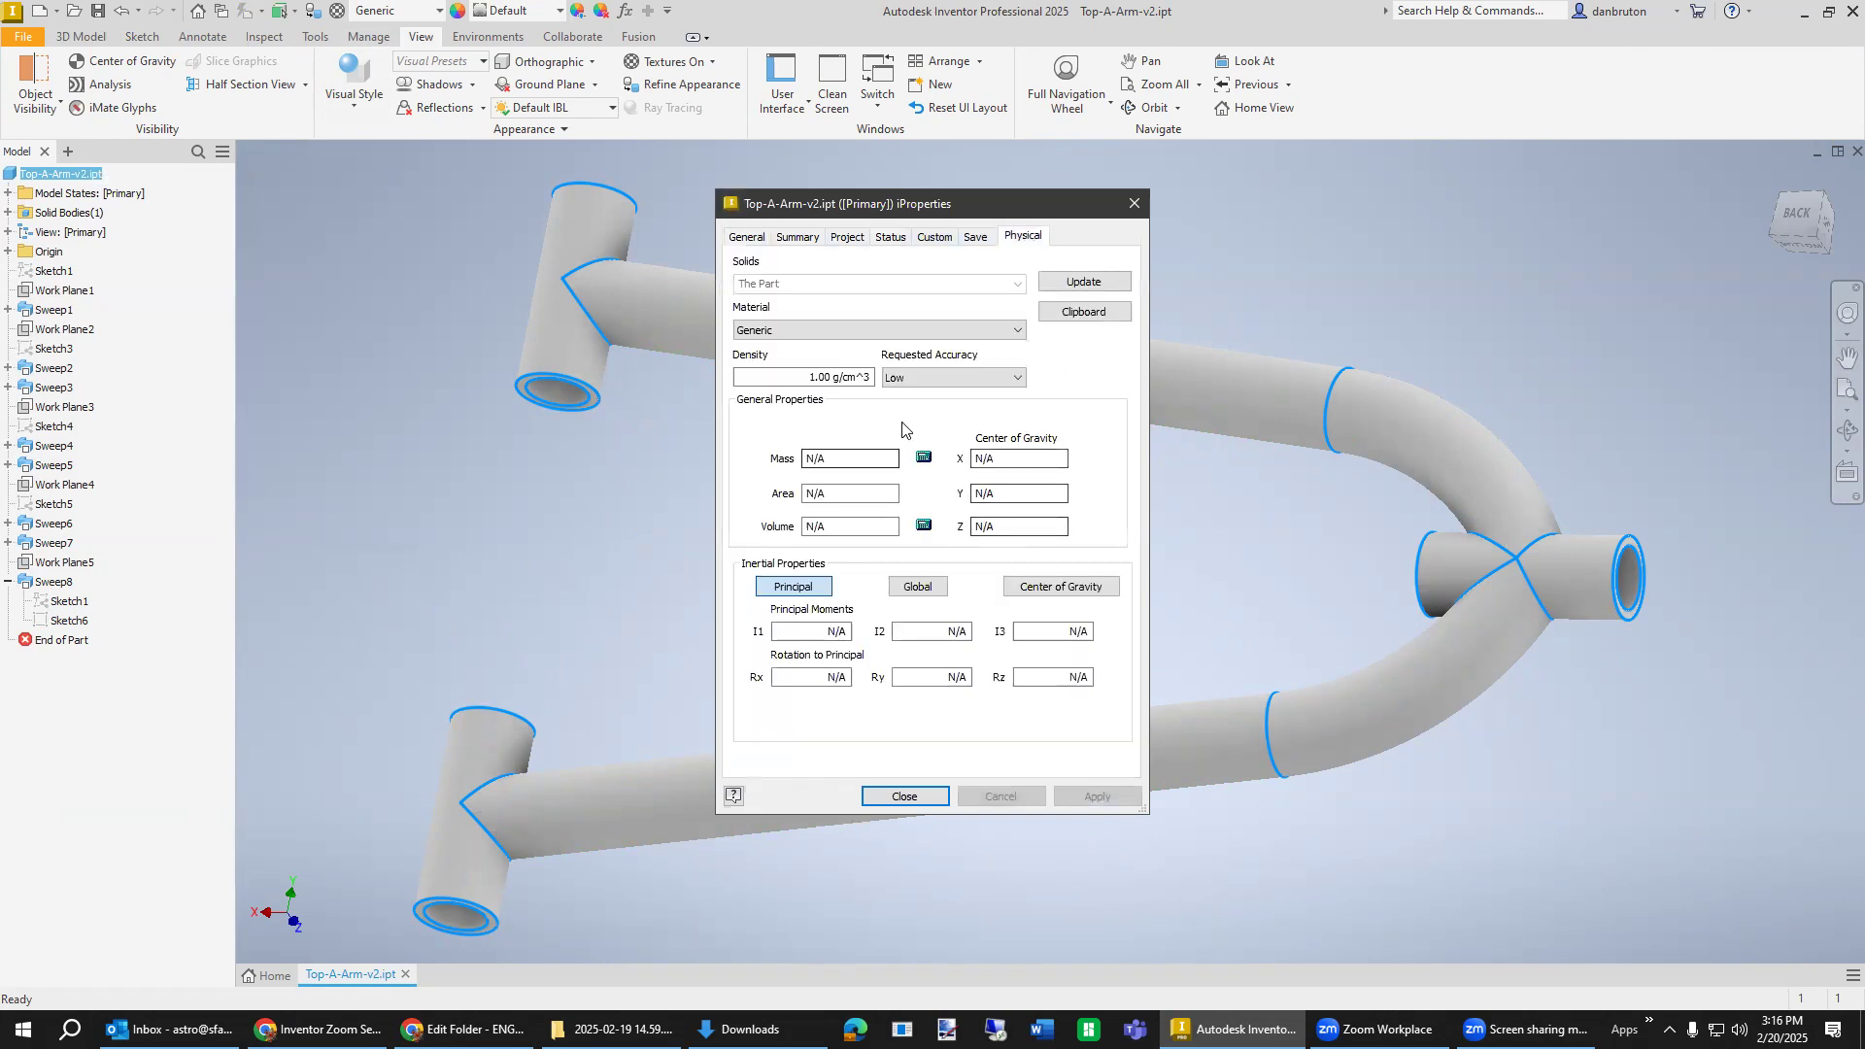
left_click(1016, 330)
left_click_drag(1024, 476, 1019, 605)
left_click(843, 500)
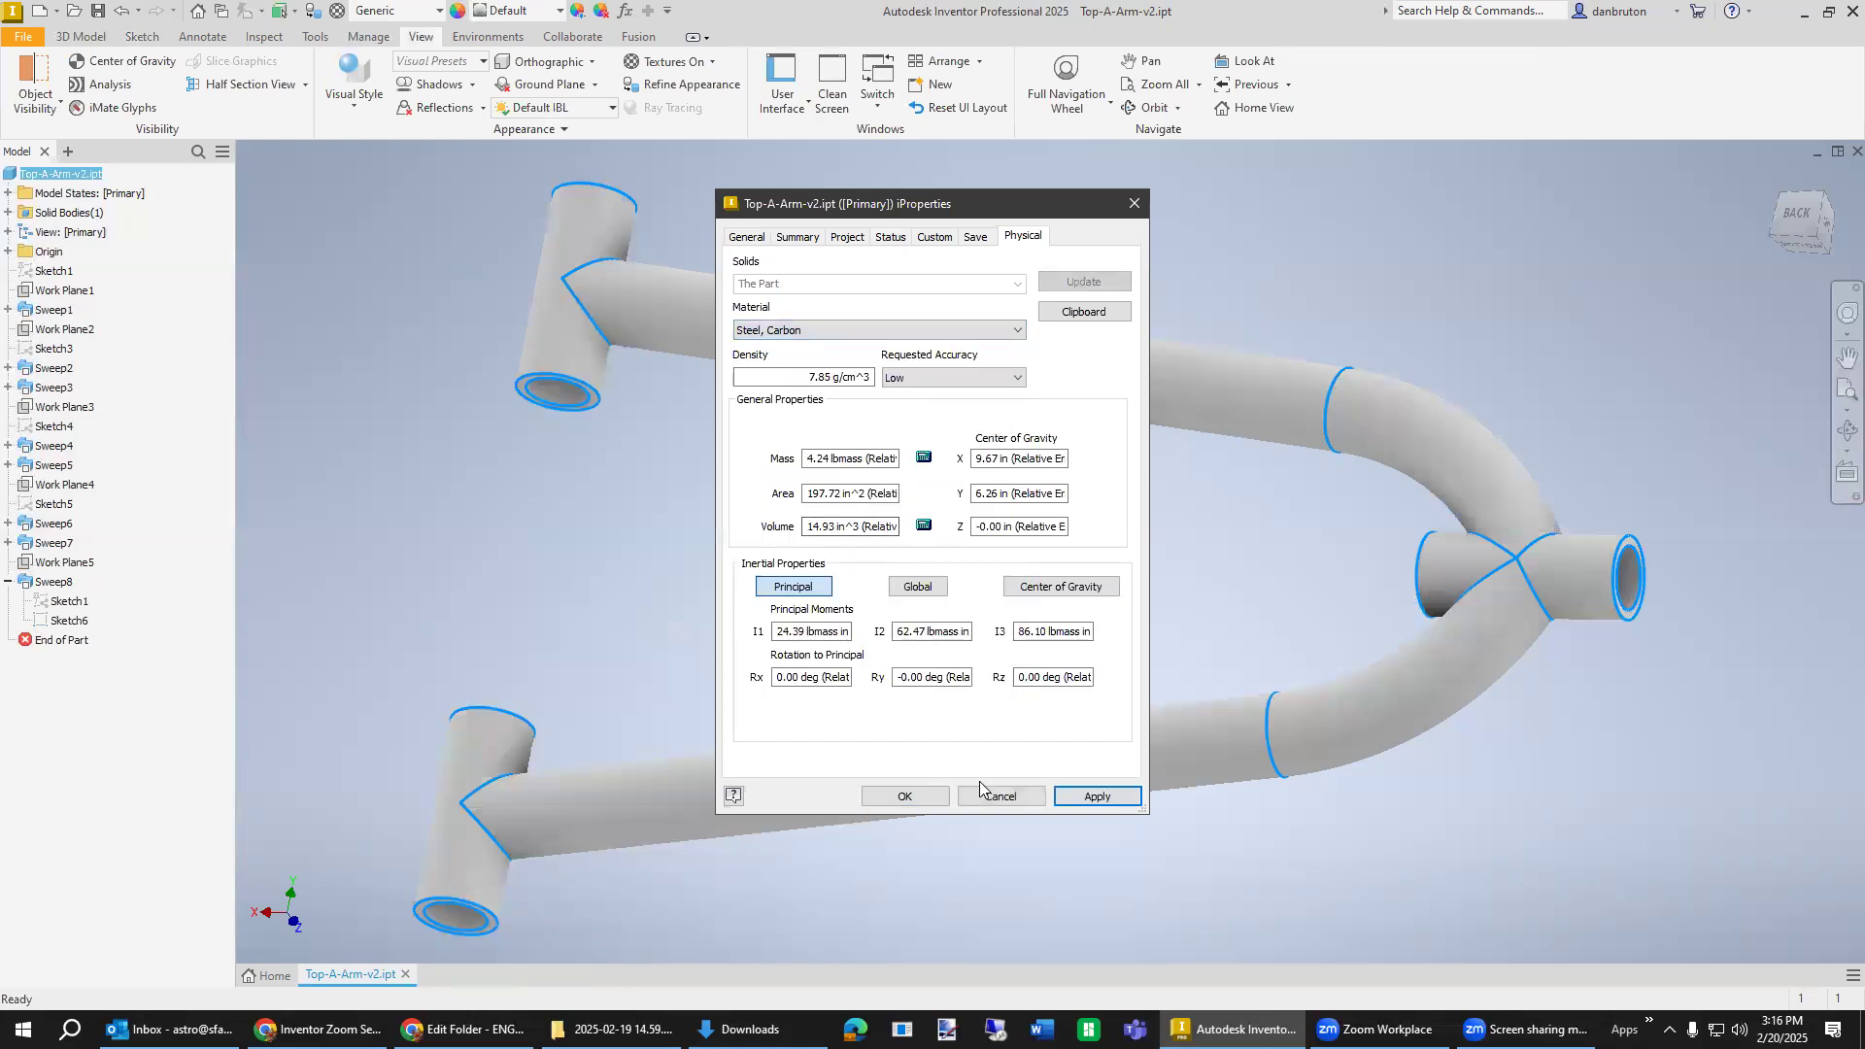
left_click(1094, 797)
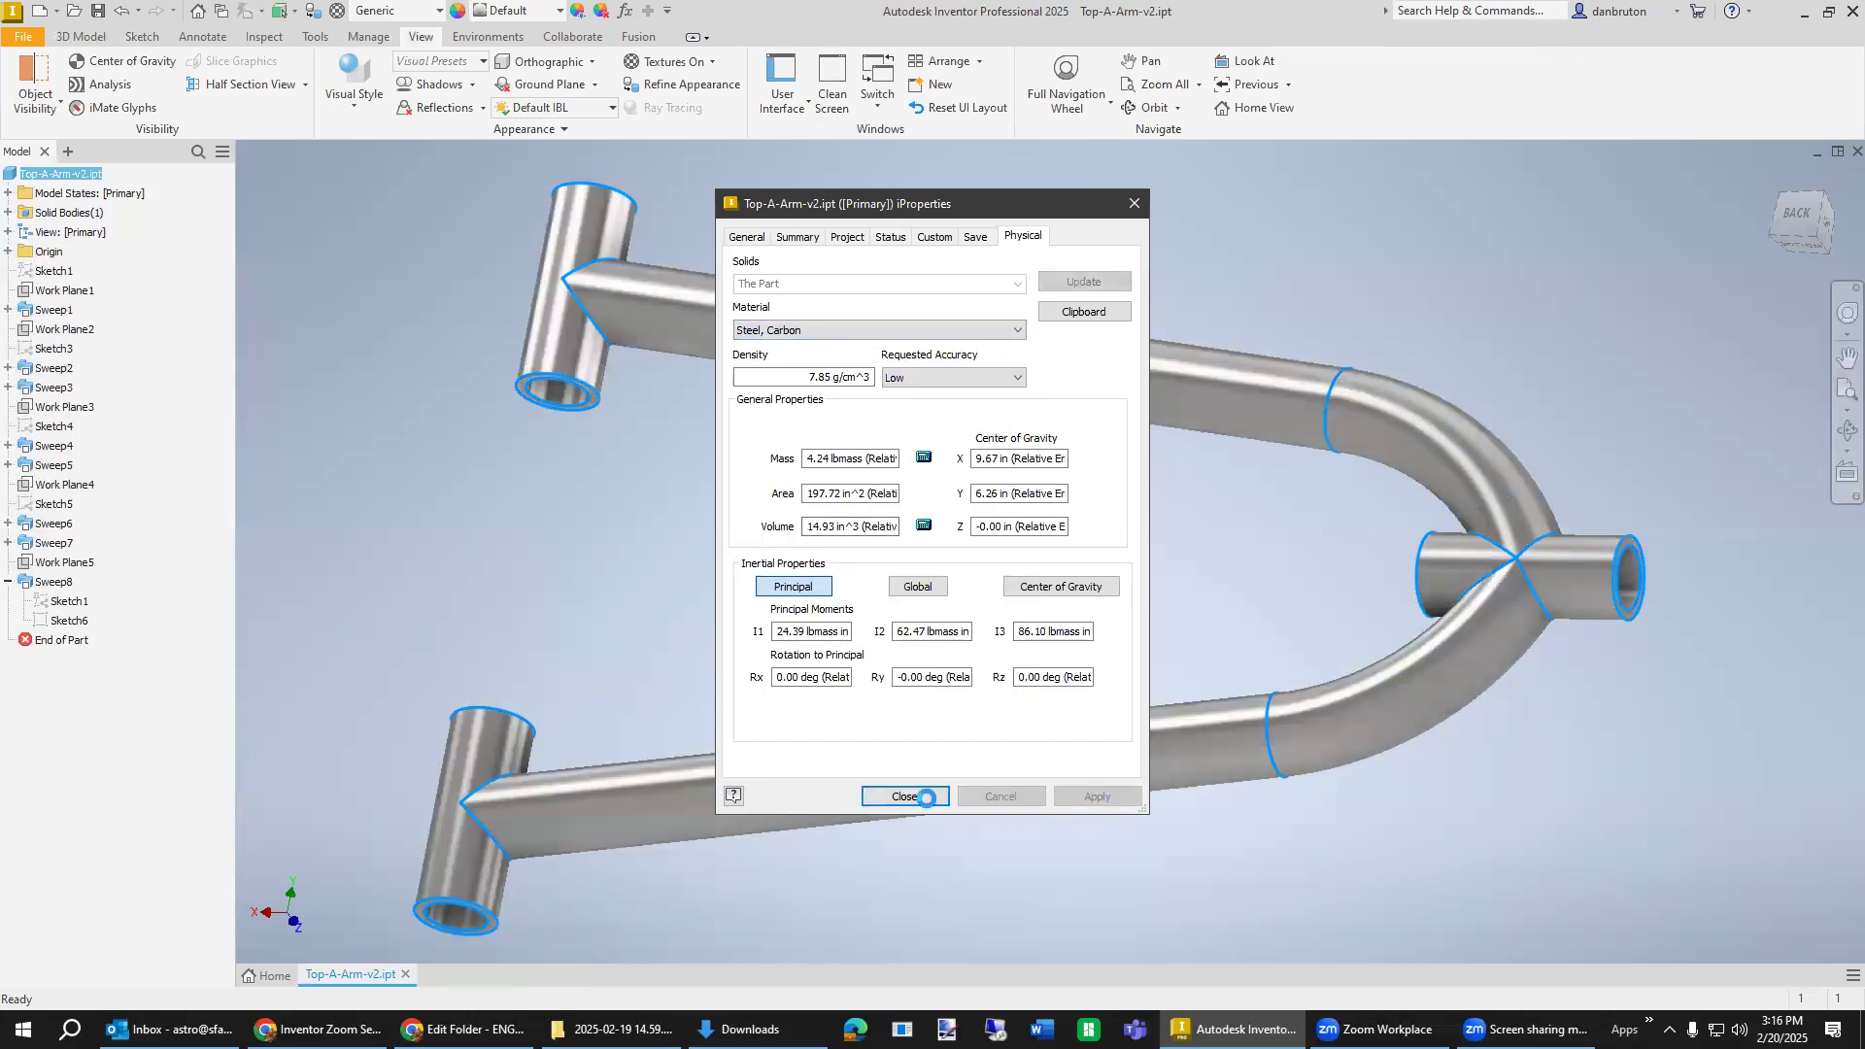
left_click(904, 796)
Make Sketch1, the A-arm's path sketch, visible on the model.
middle_click_drag(787, 647, 813, 628, "shift")
left_click(754, 606)
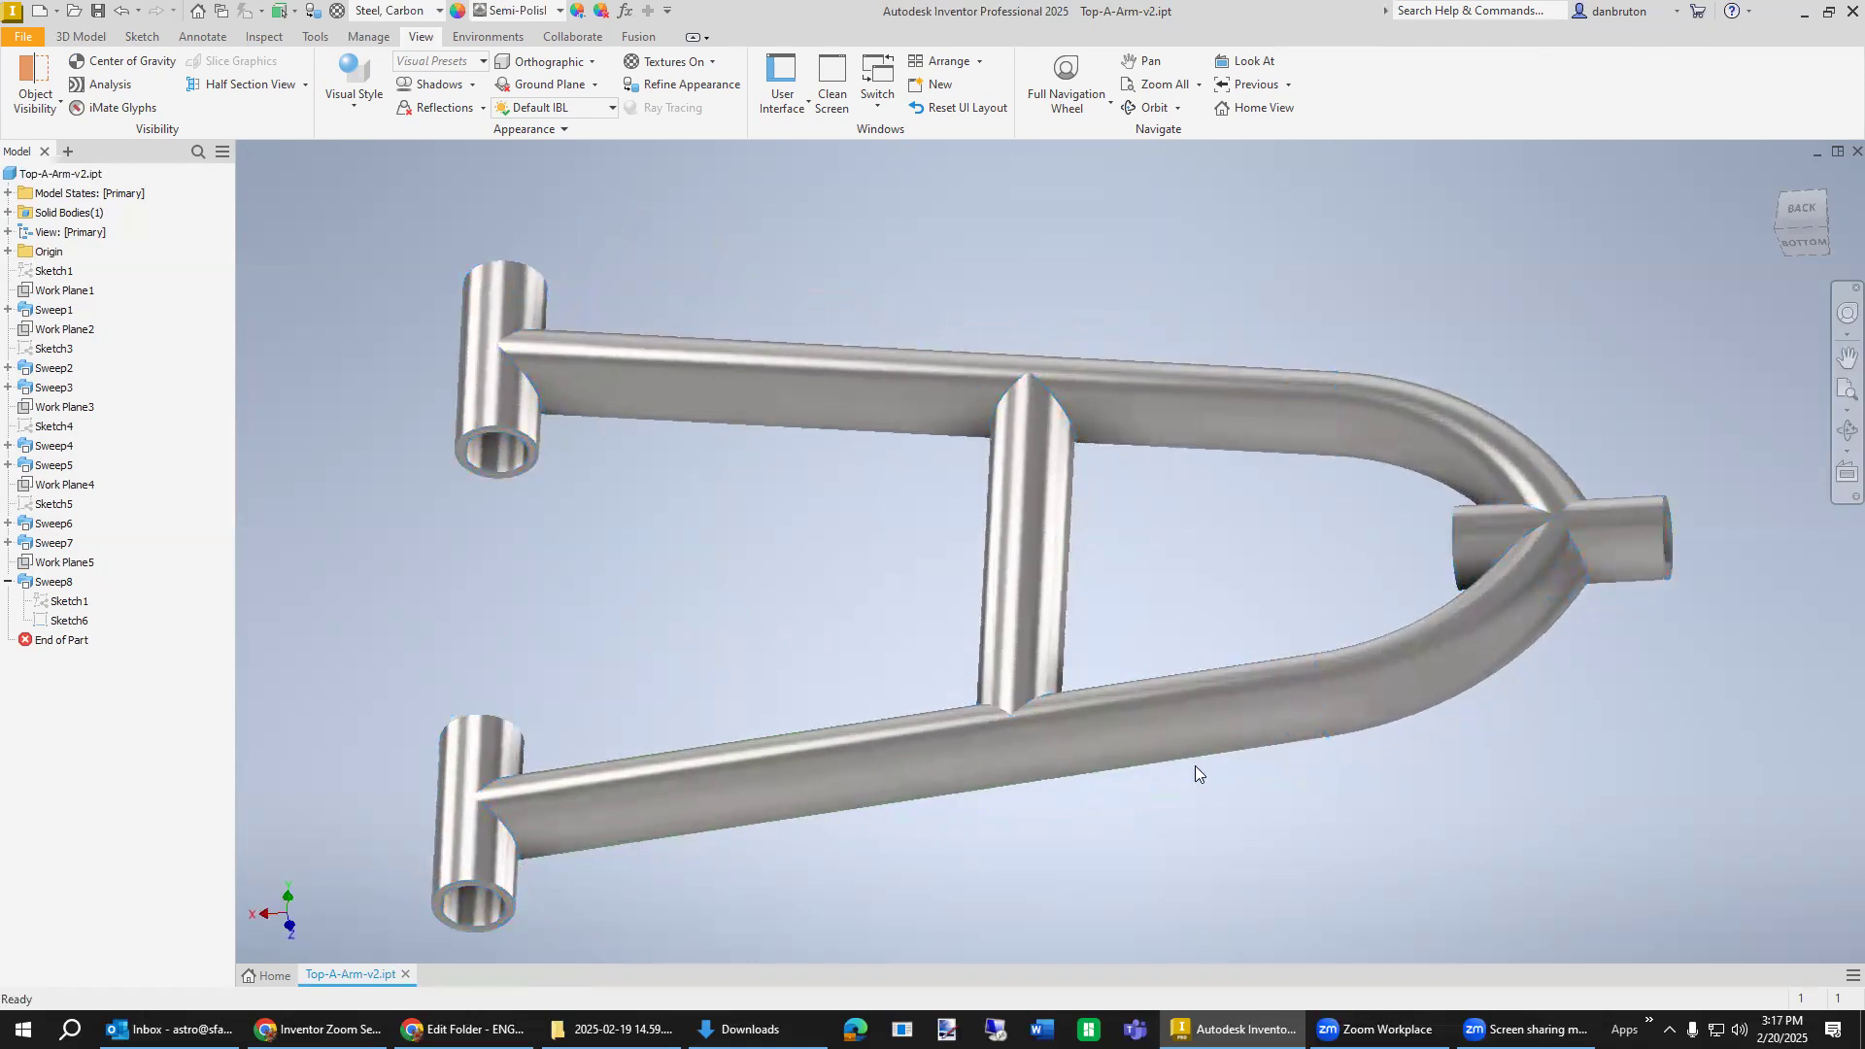
middle_click_drag(1335, 874, 1165, 835, "shift")
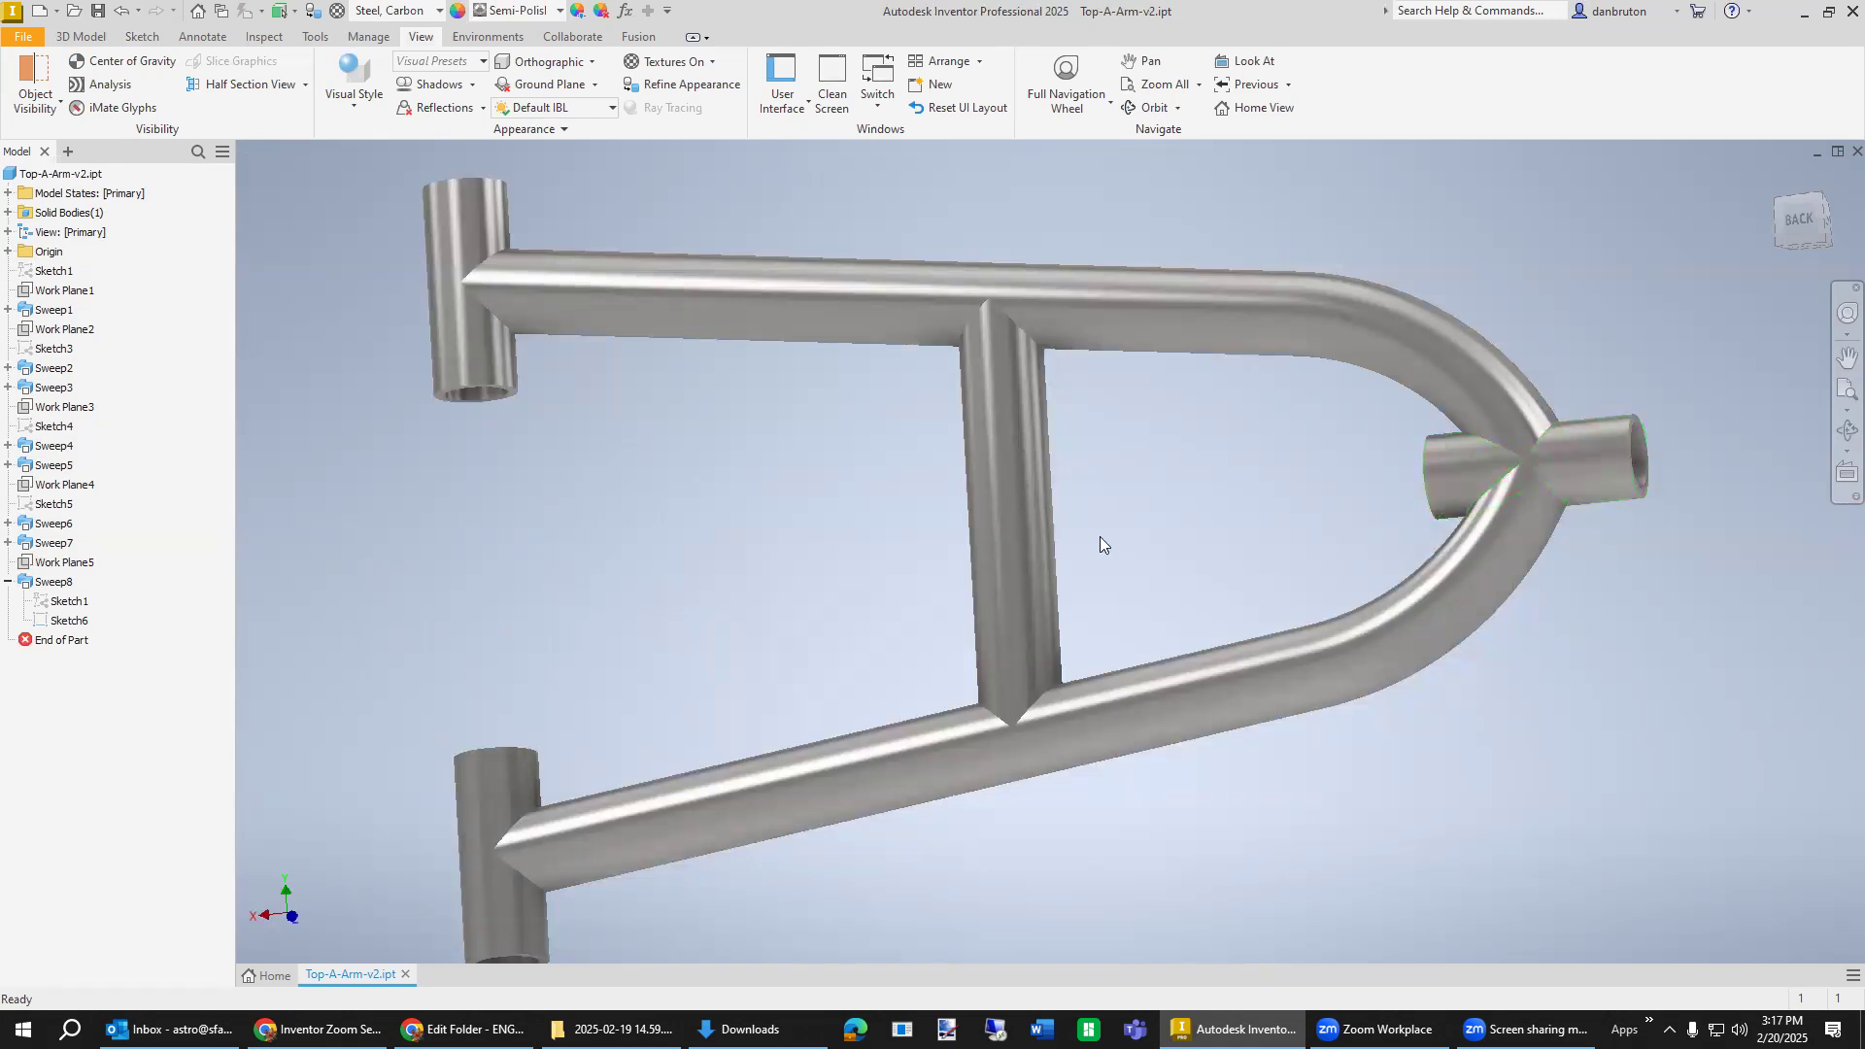
right_click(50, 274)
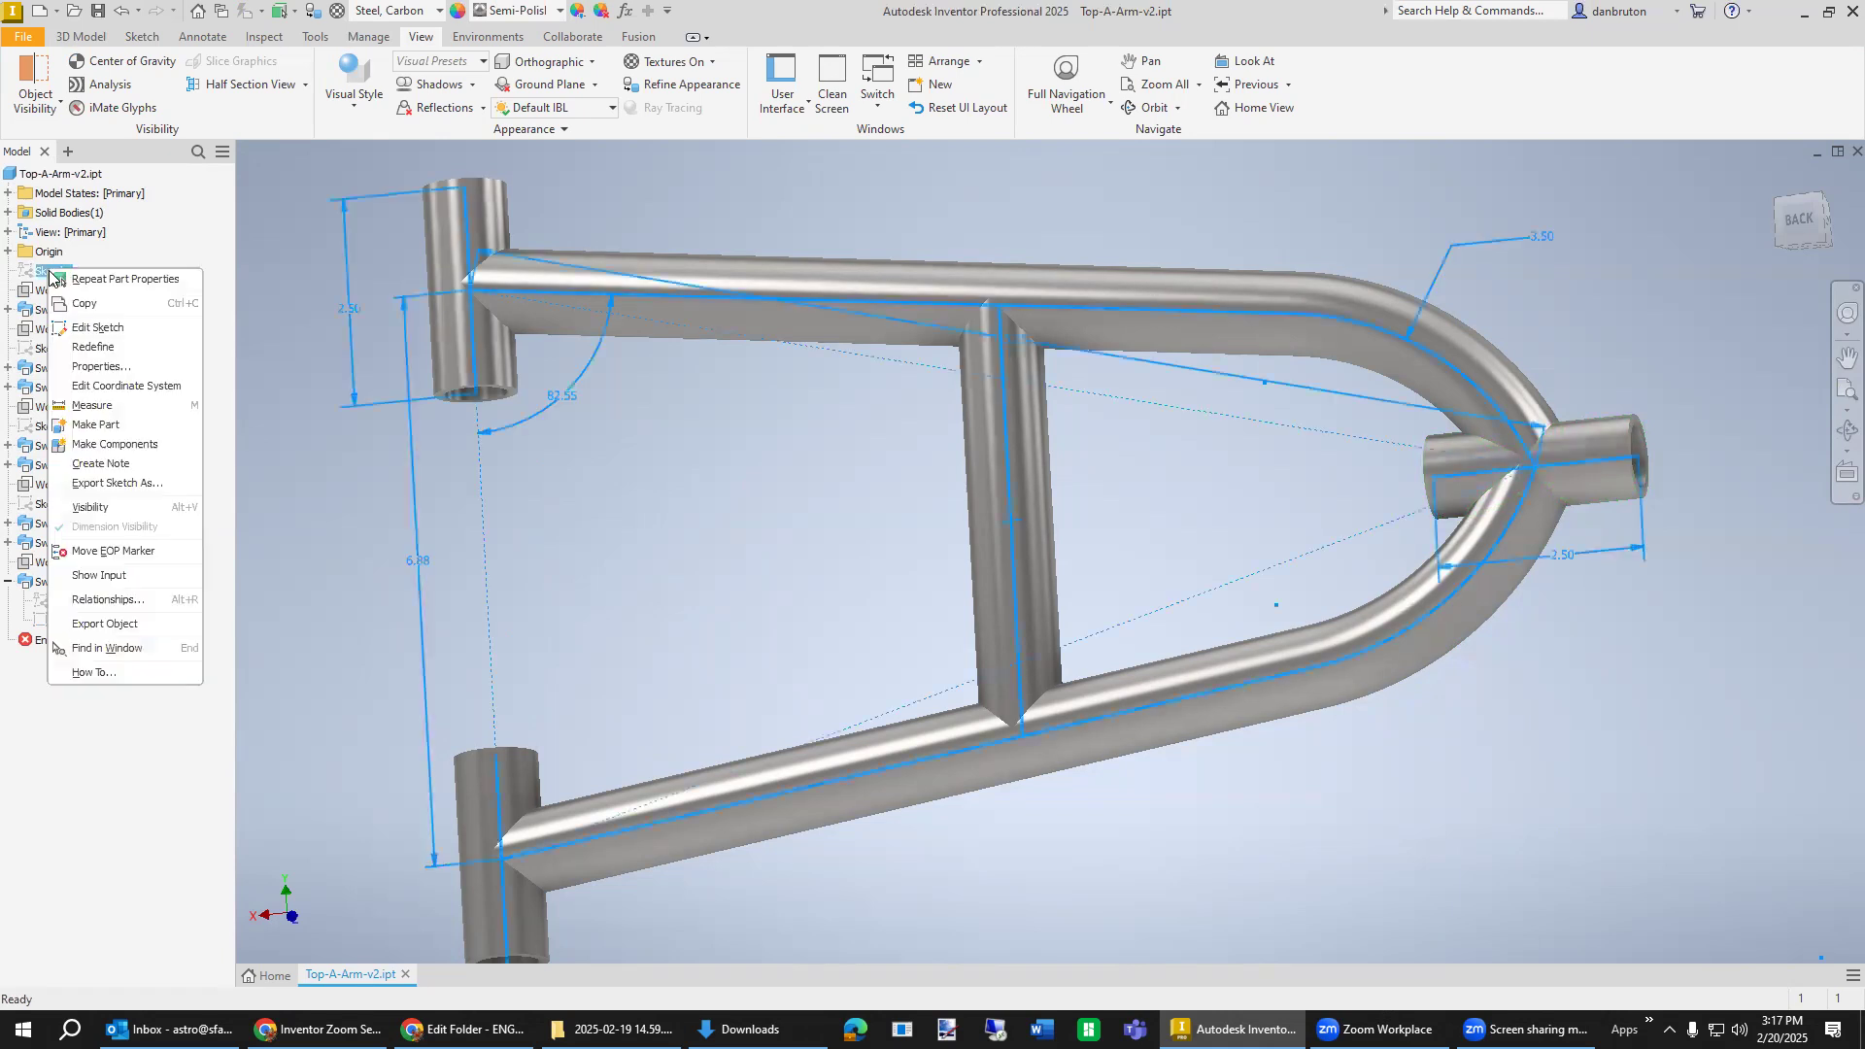
left_click(100, 509)
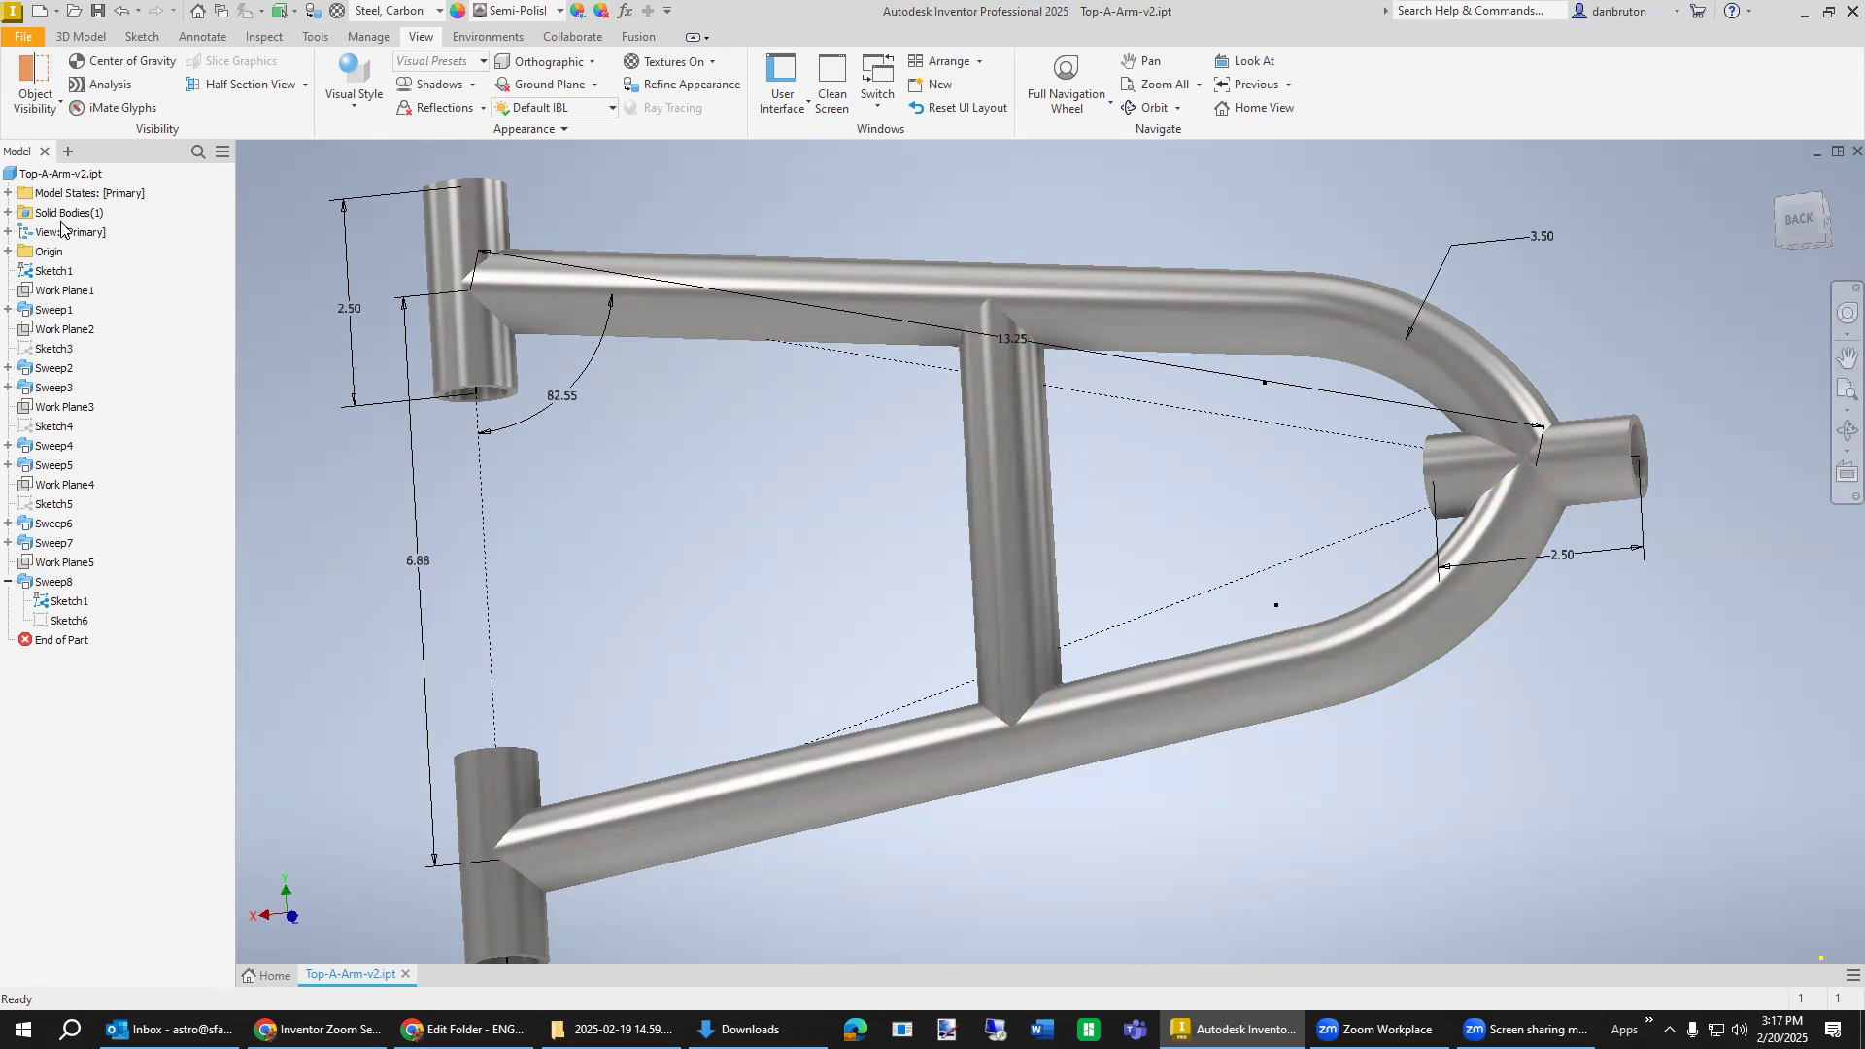
Edit Sketch1 to set the apex tube's path line length to 1.5 in and finish the sketch.
right_click(51, 273)
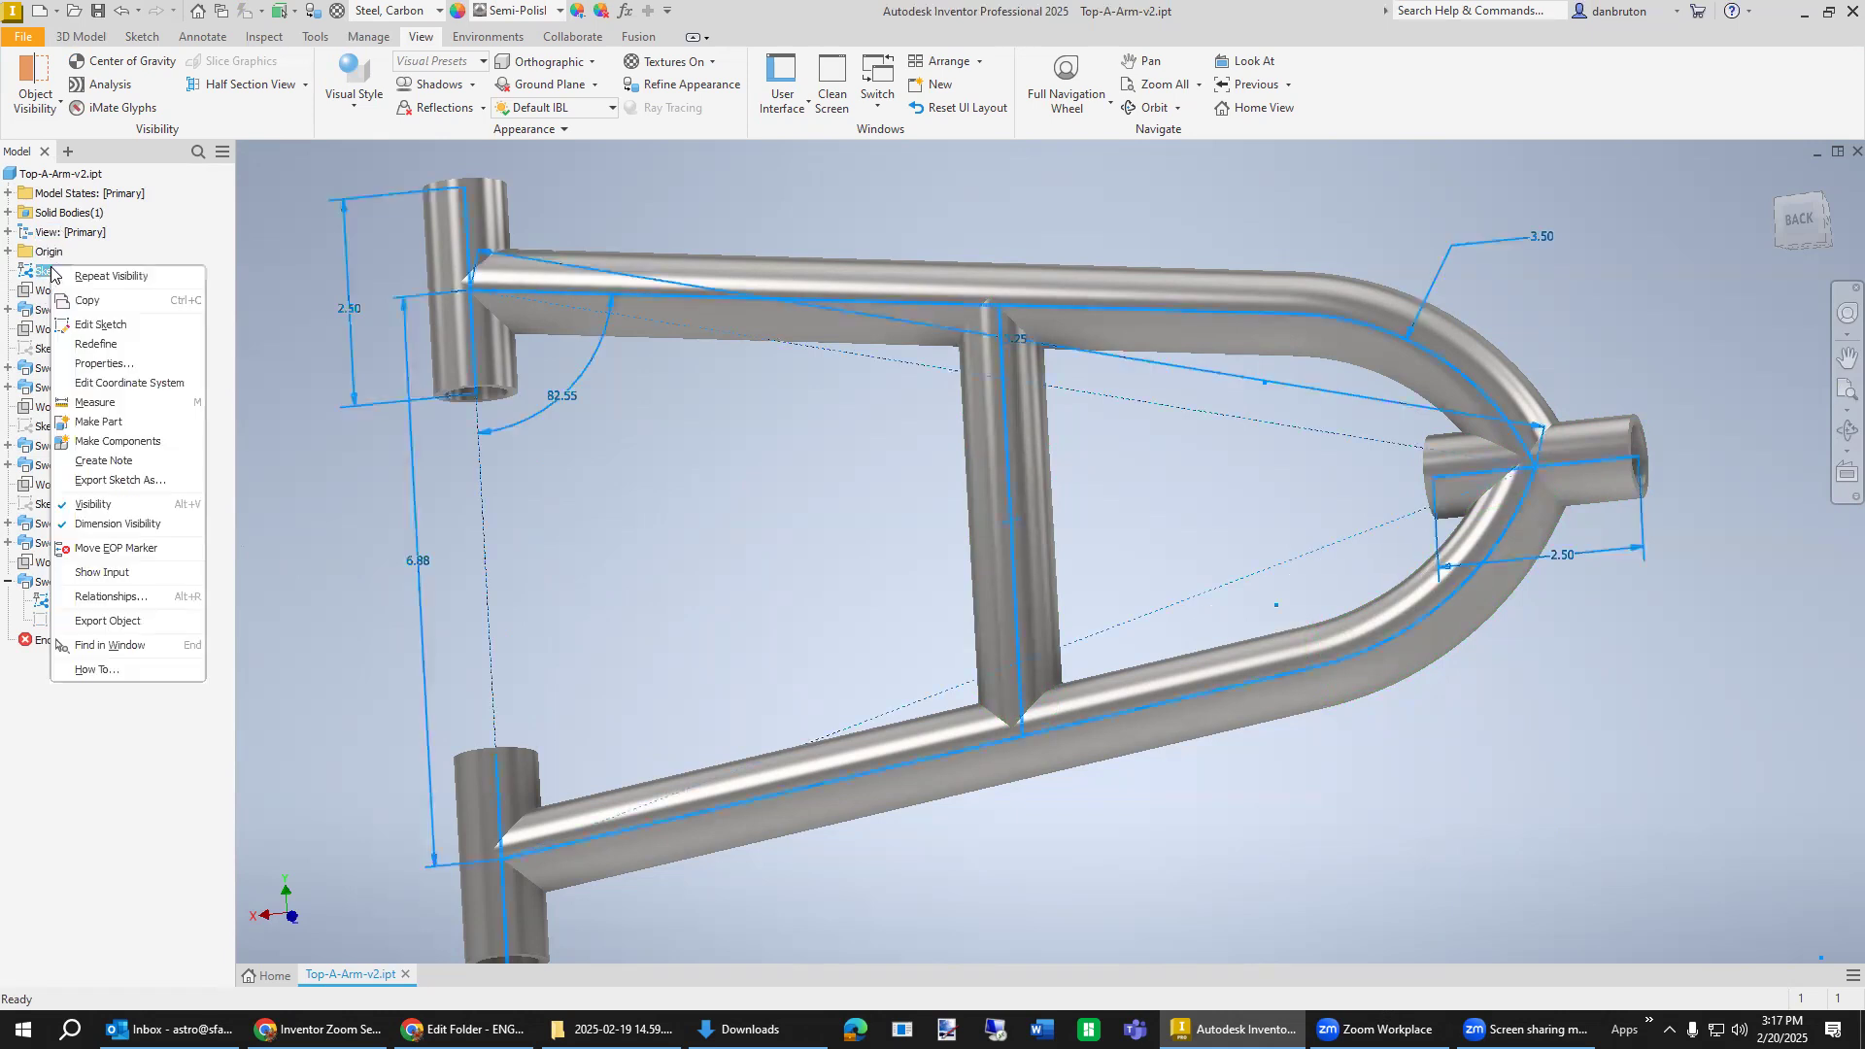
left_click(92, 320)
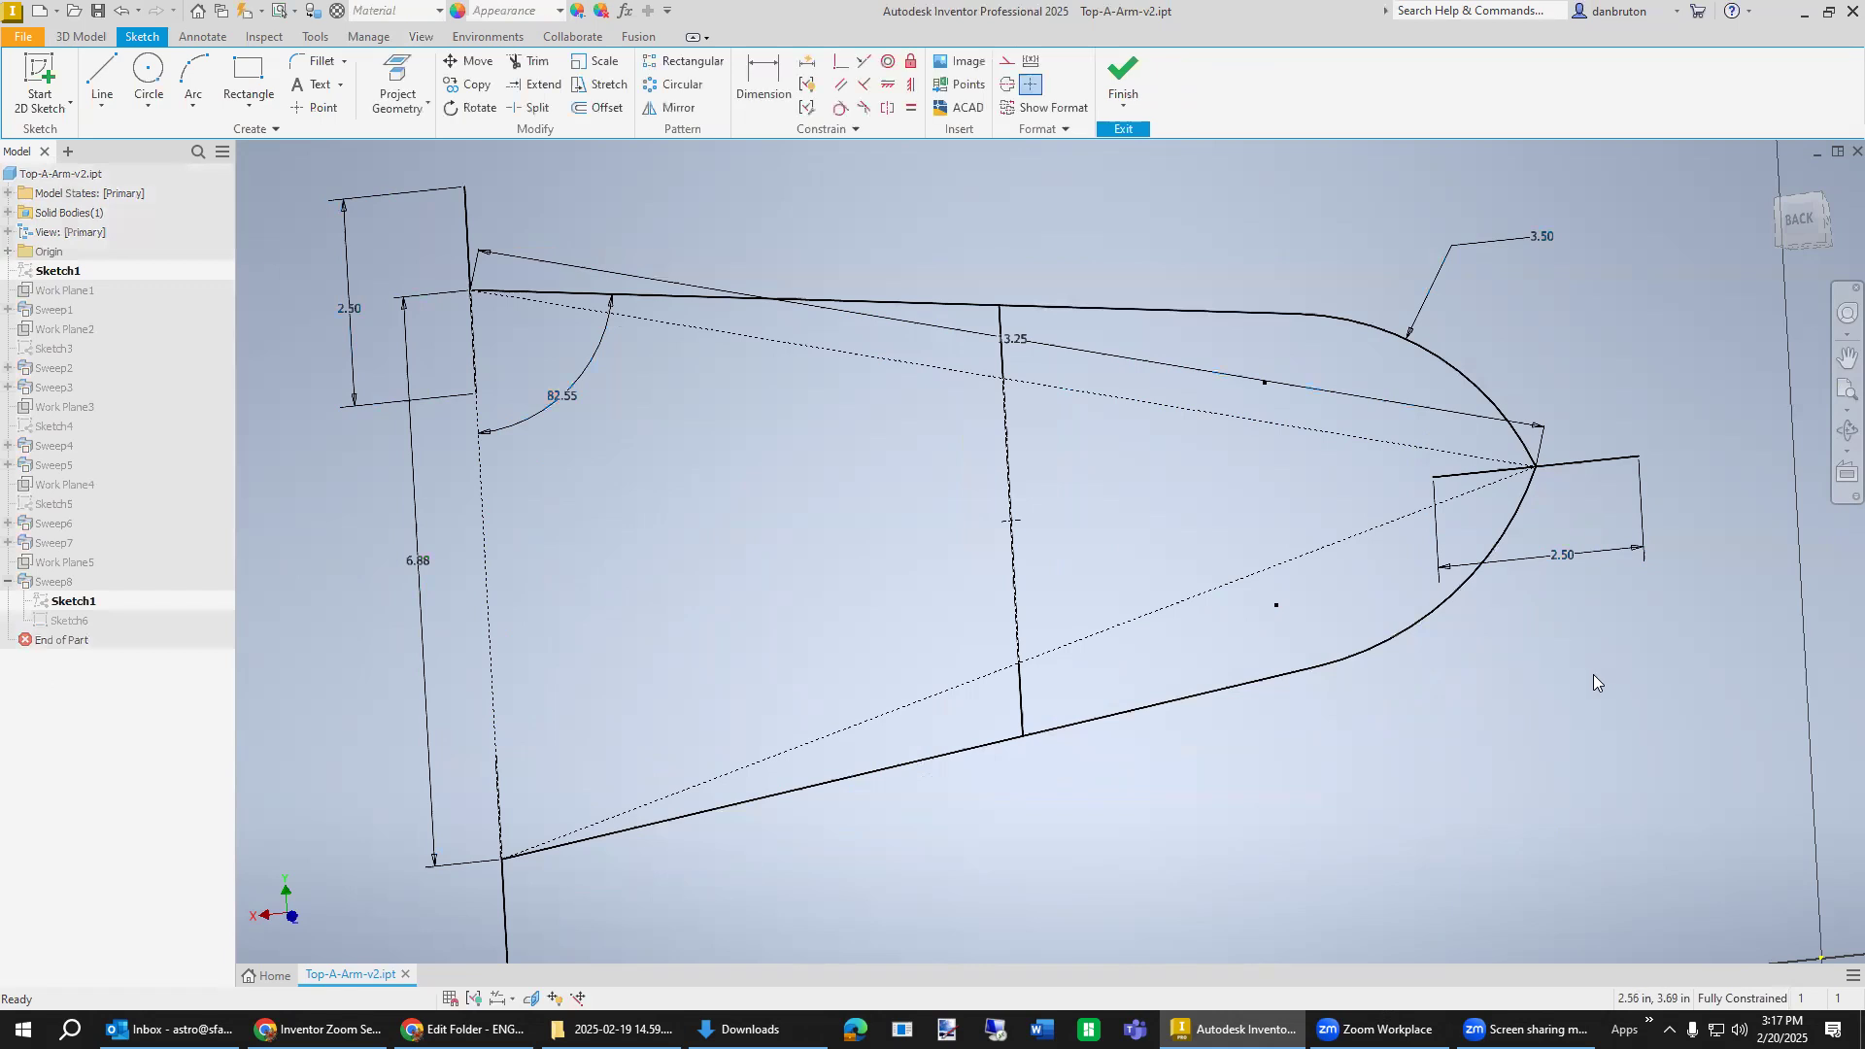
double_click(1560, 561)
type("1.")
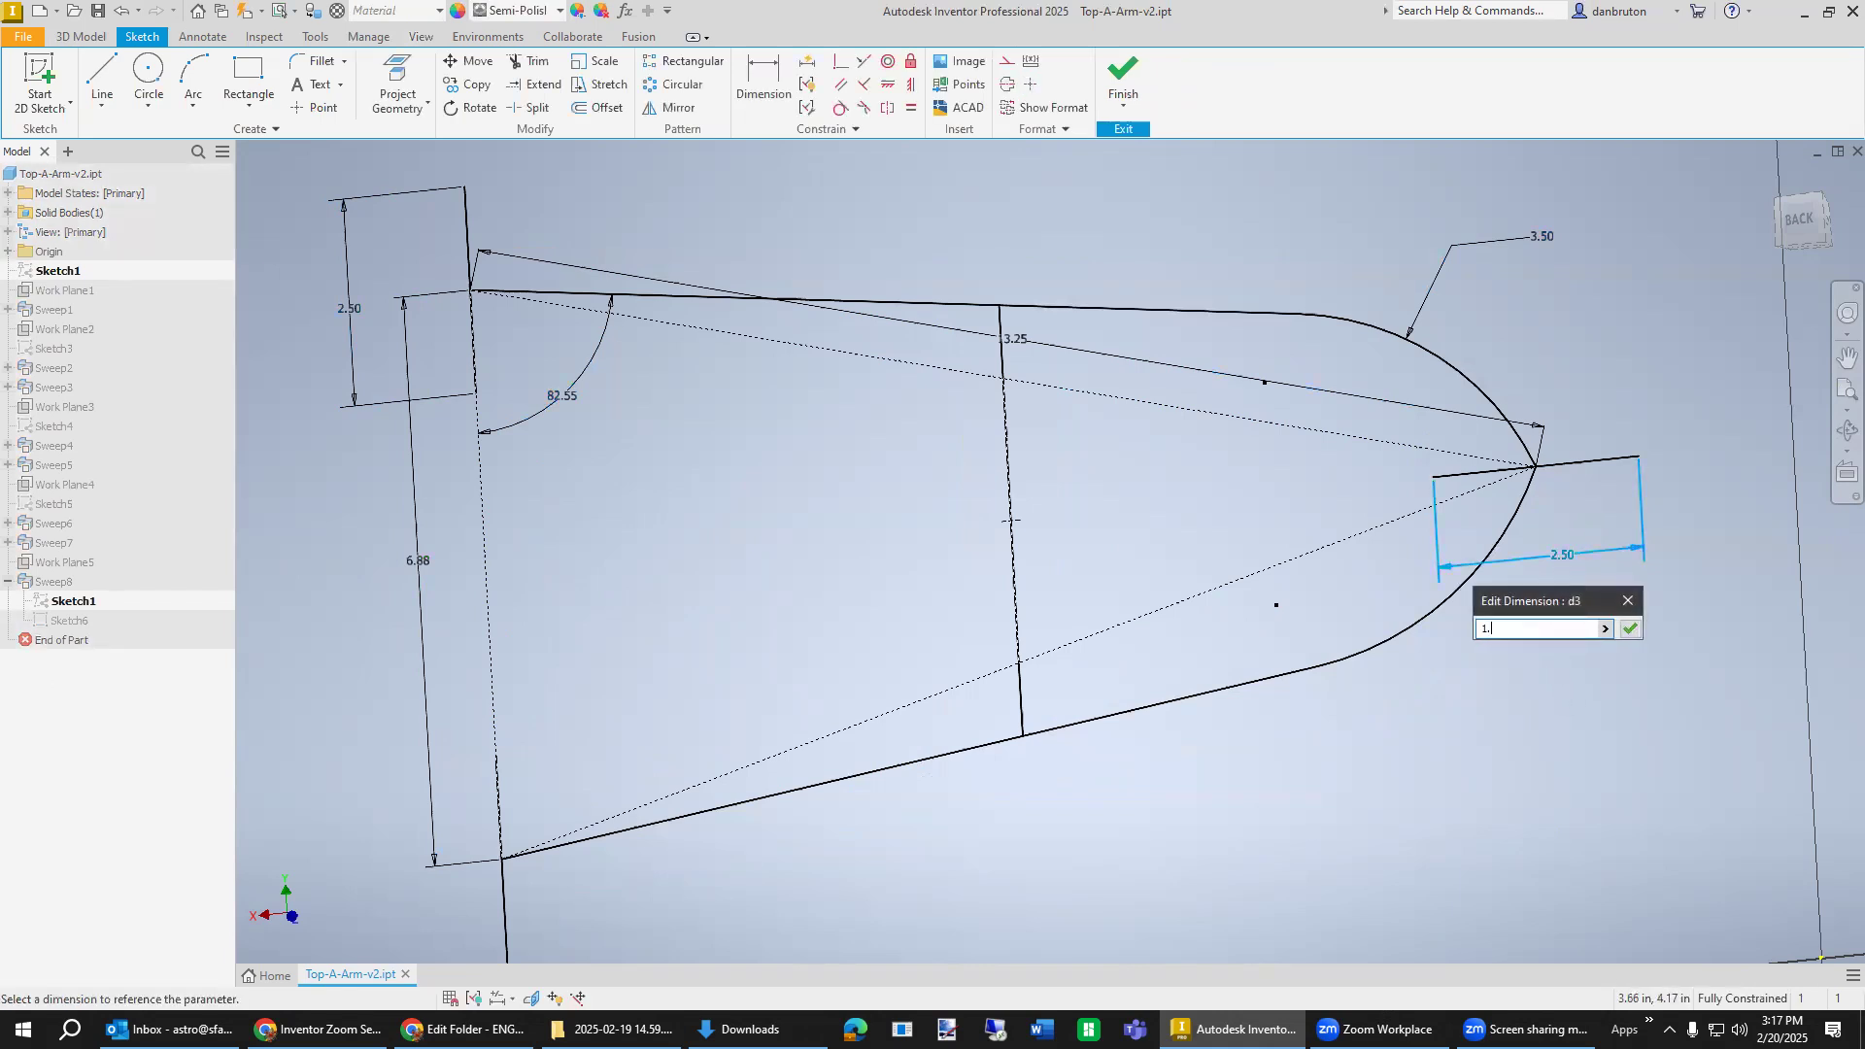
type("5")
key("Return")
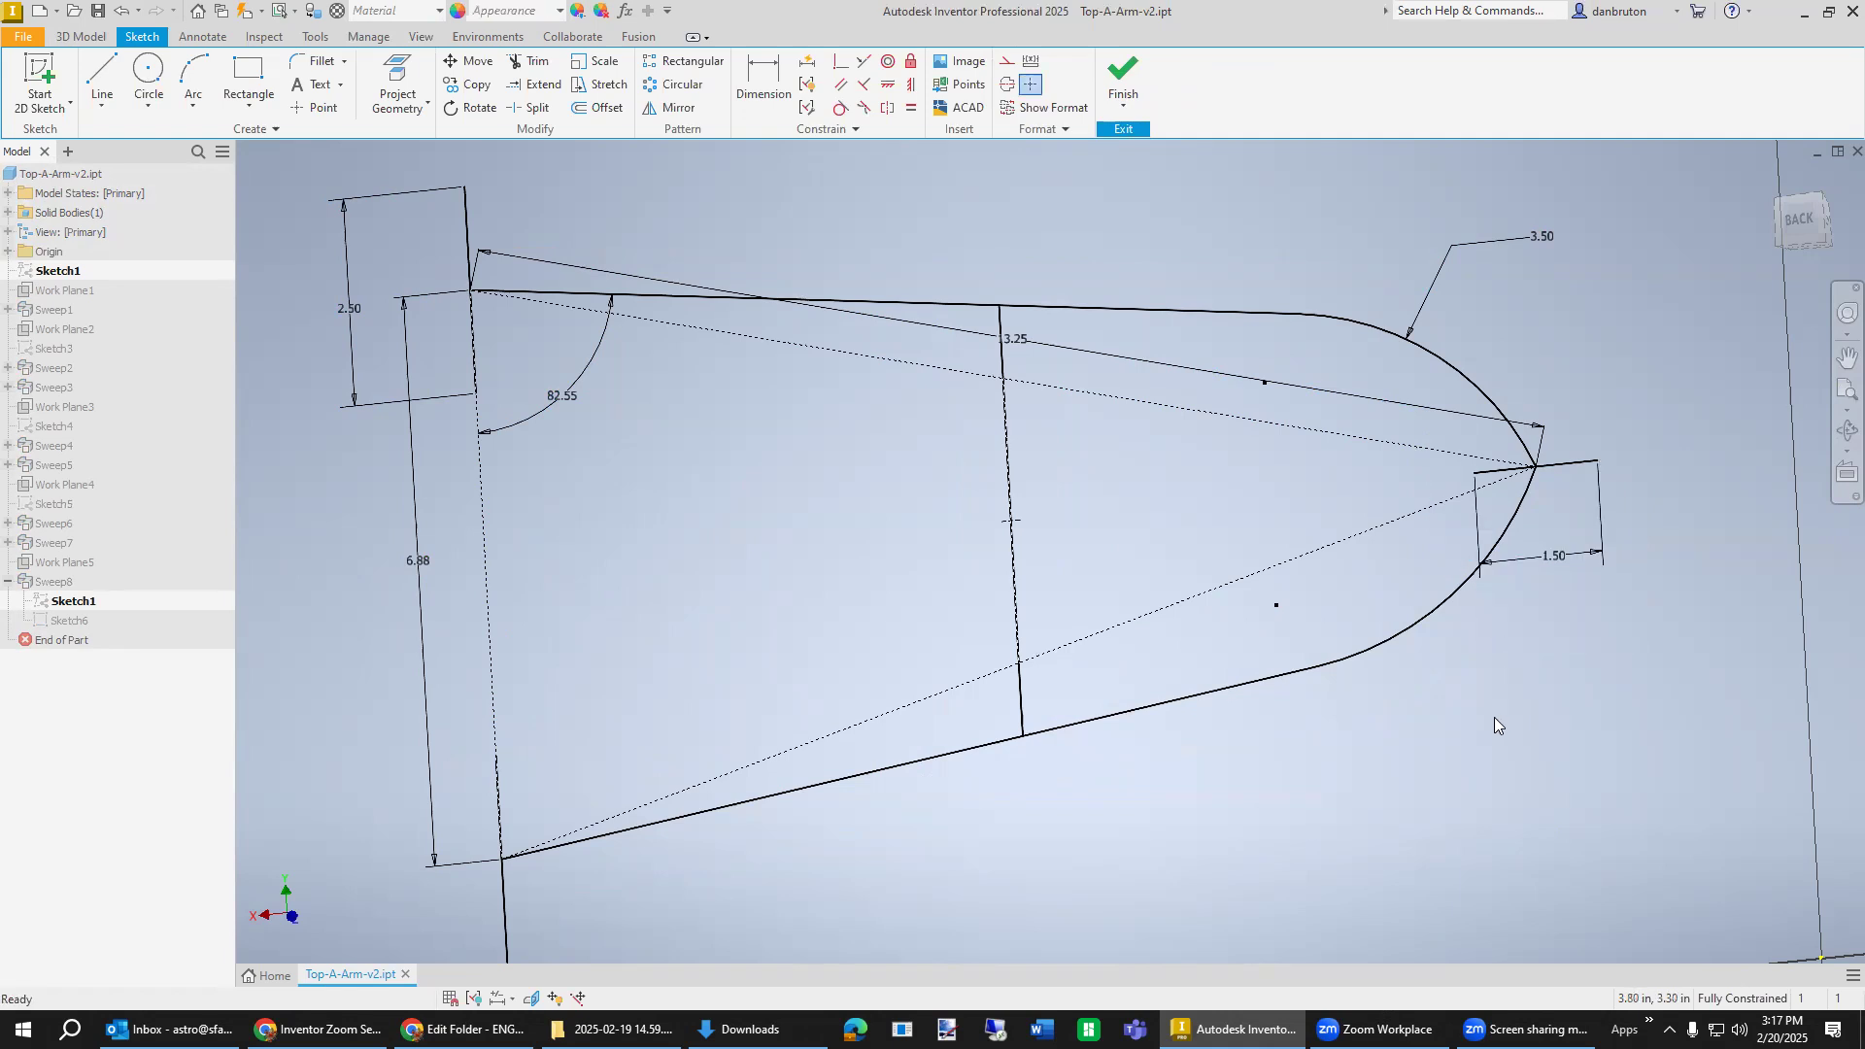
left_click(1124, 78)
Examine the apex tube and its junction with the two bent legs from several angles.
mouse_move(1375, 540)
middle_mouse_down("shift")
mouse_move(1515, 550)
mouse_move(1418, 571)
middle_mouse_up("shift")
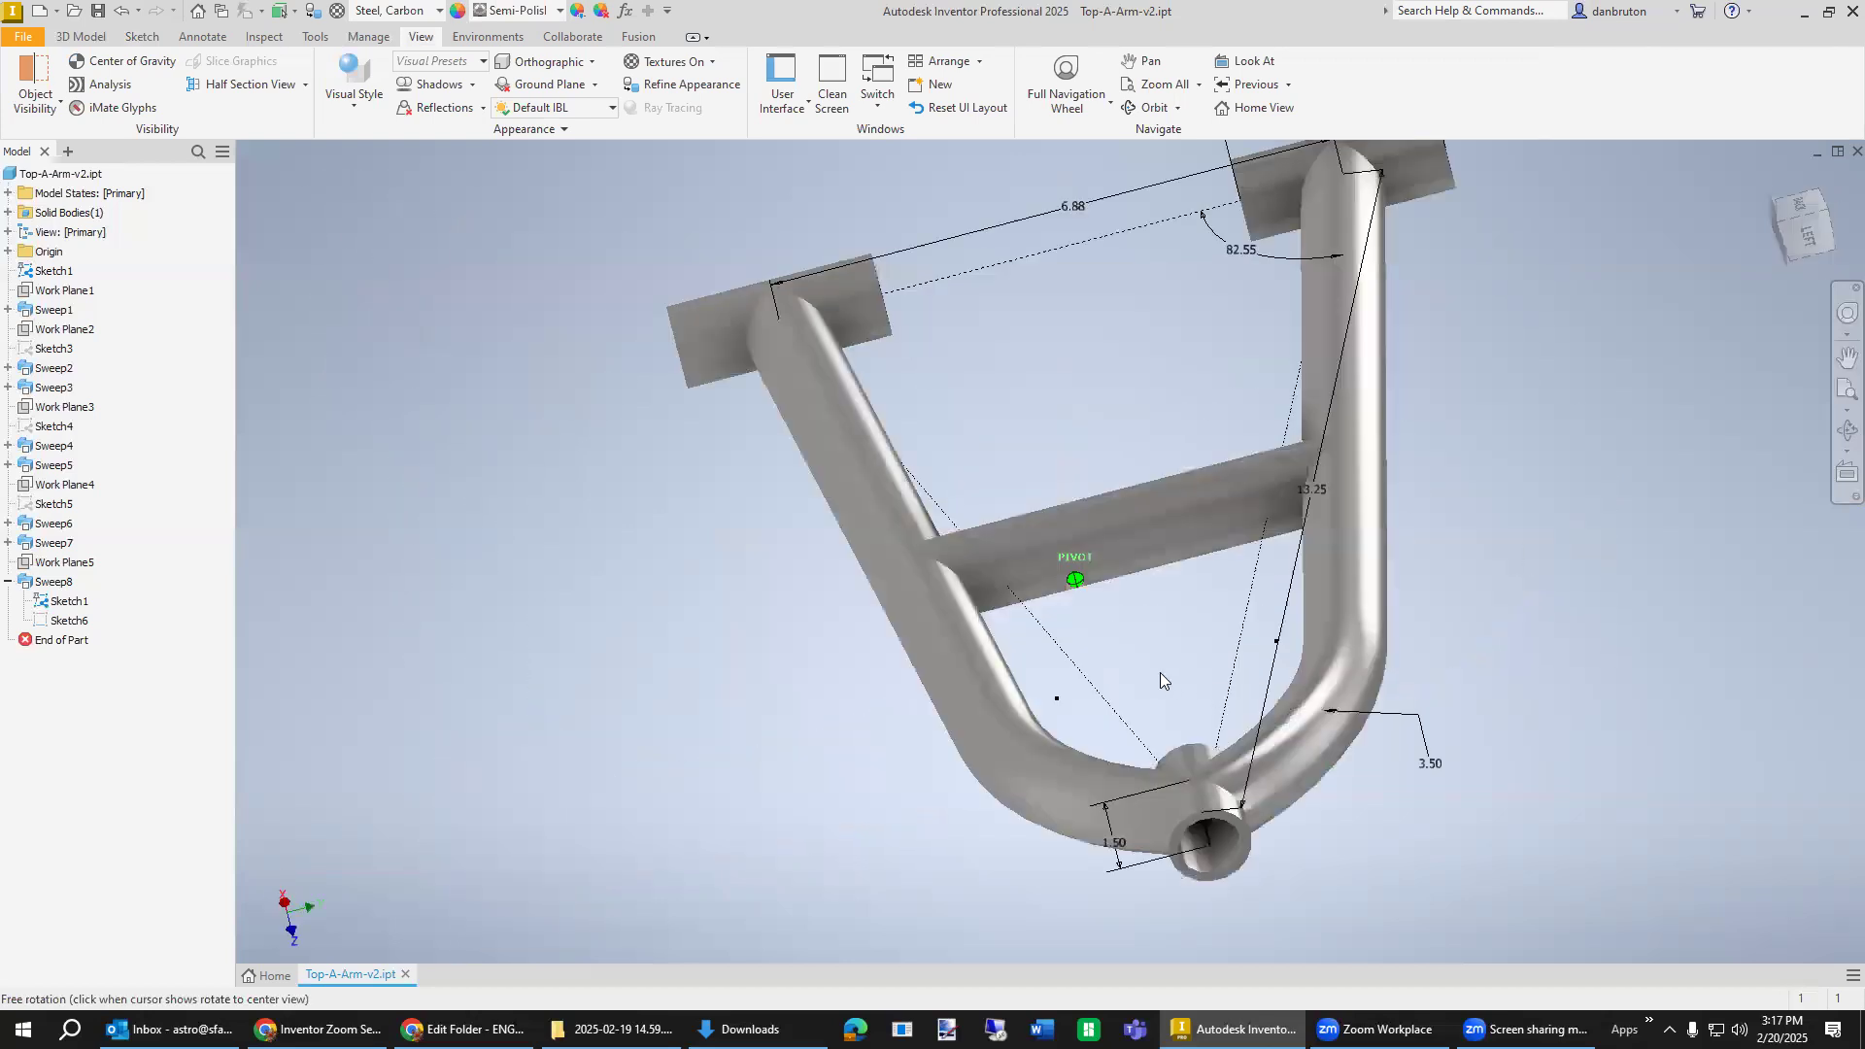
mouse_move(1264, 779)
middle_mouse_down("shift")
mouse_move(1118, 658)
mouse_move(1107, 779)
mouse_move(1129, 701)
mouse_move(1167, 781)
middle_mouse_up("shift")
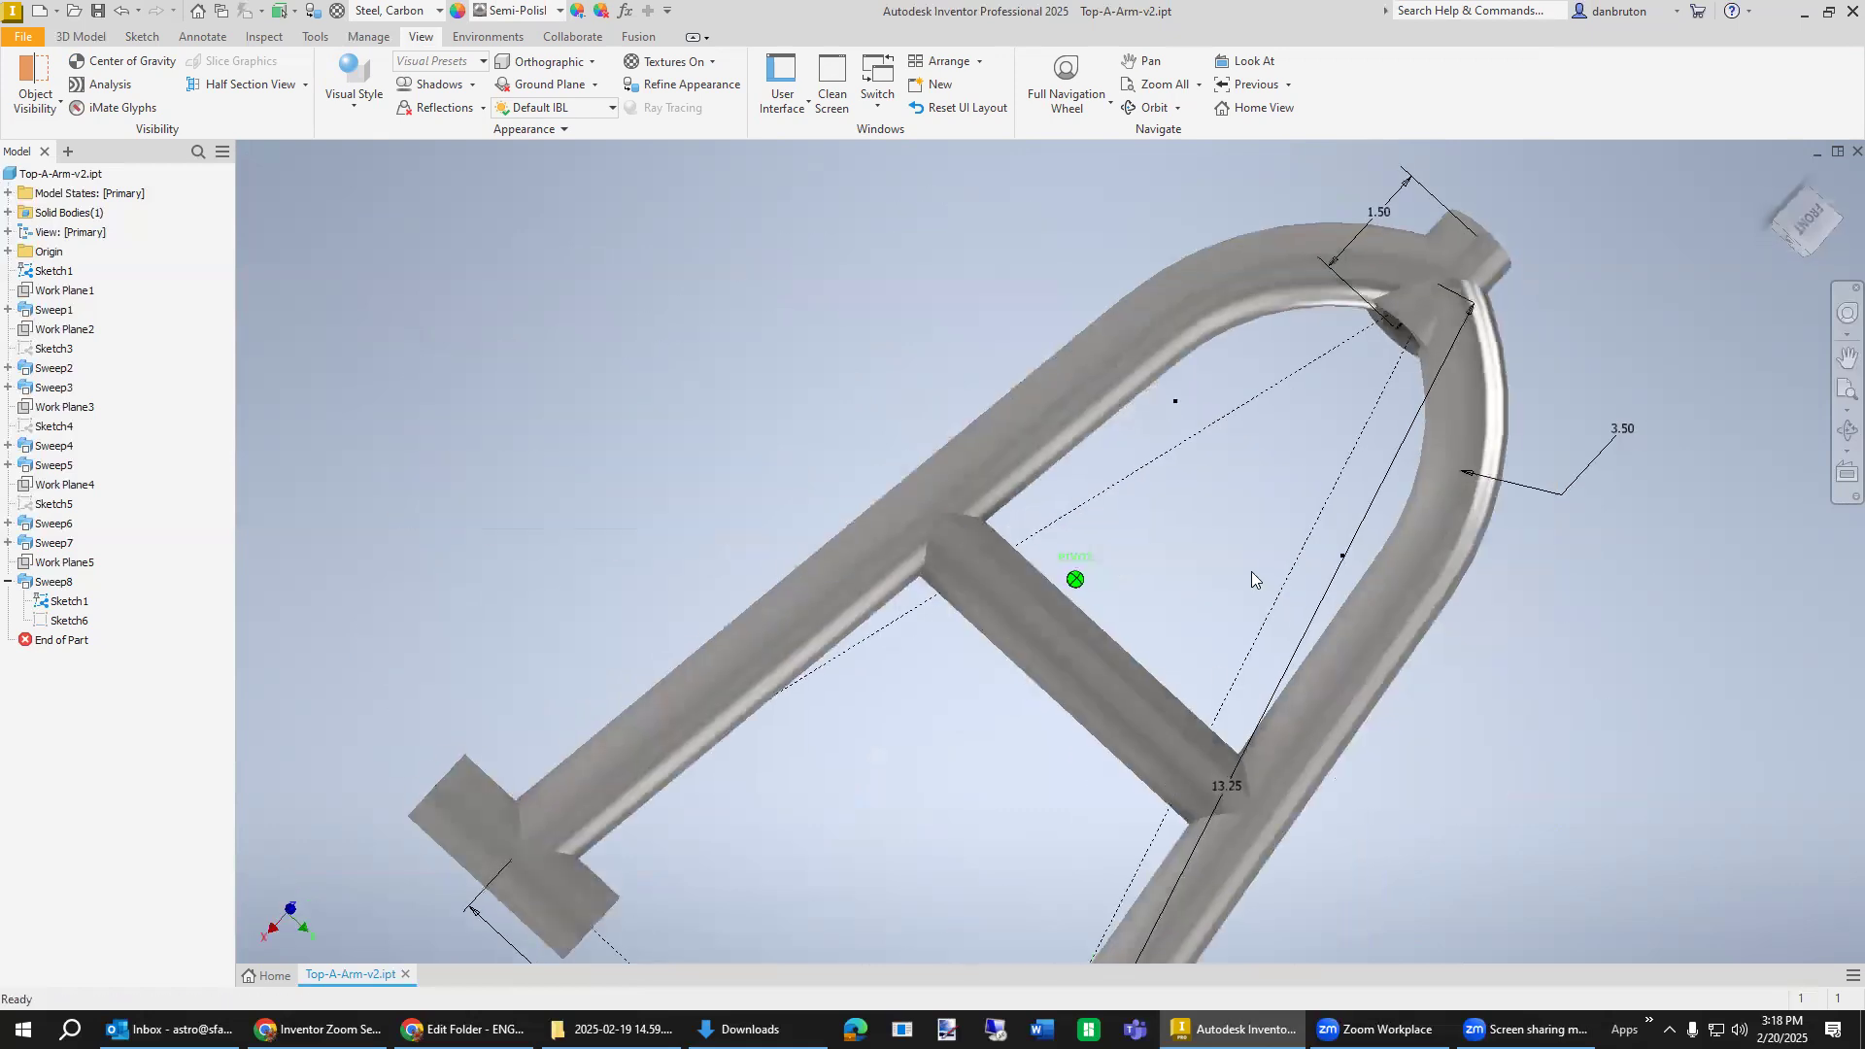
mouse_move(1293, 466)
middle_mouse_down("shift")
mouse_move(1338, 423)
mouse_move(1318, 473)
middle_mouse_up("shift")
scroll(1318, 474, "down", 5)
scroll(1307, 458, "up", 10)
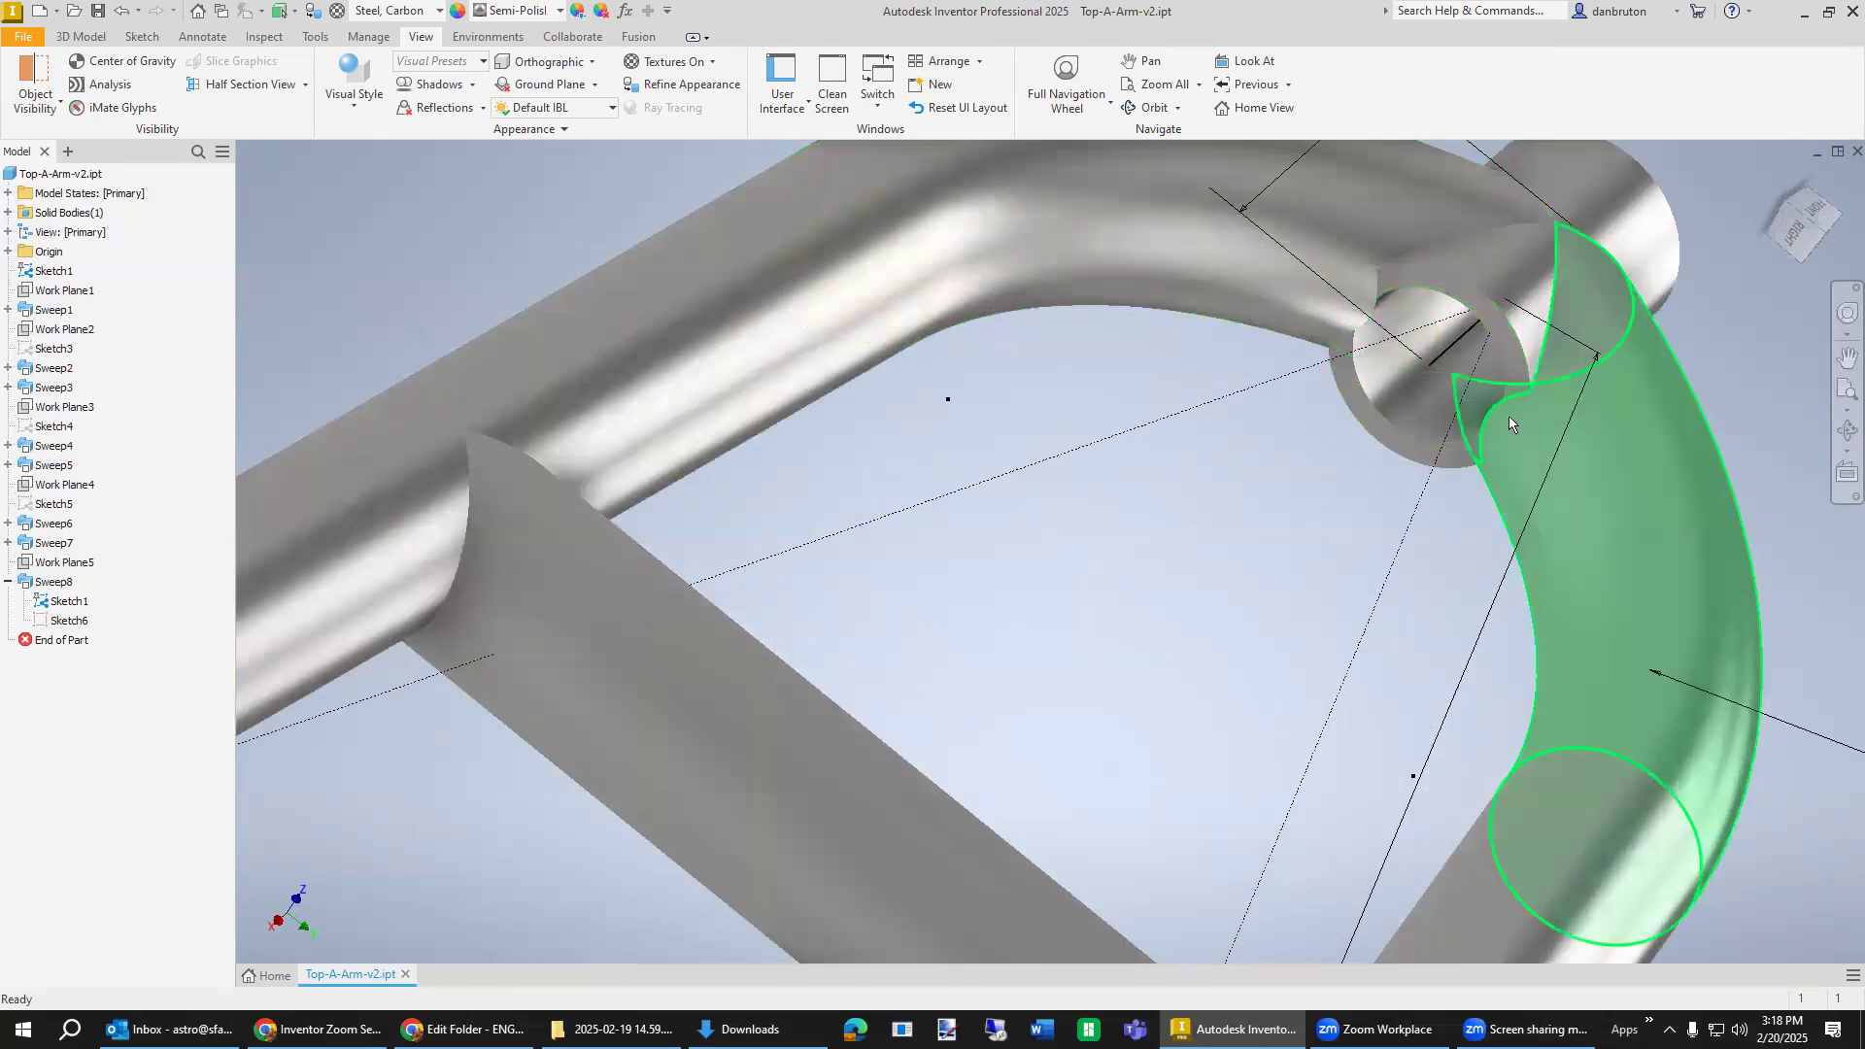
middle_click_drag(1397, 561, 1360, 524, "shift")
scroll(1415, 497, "down", 5)
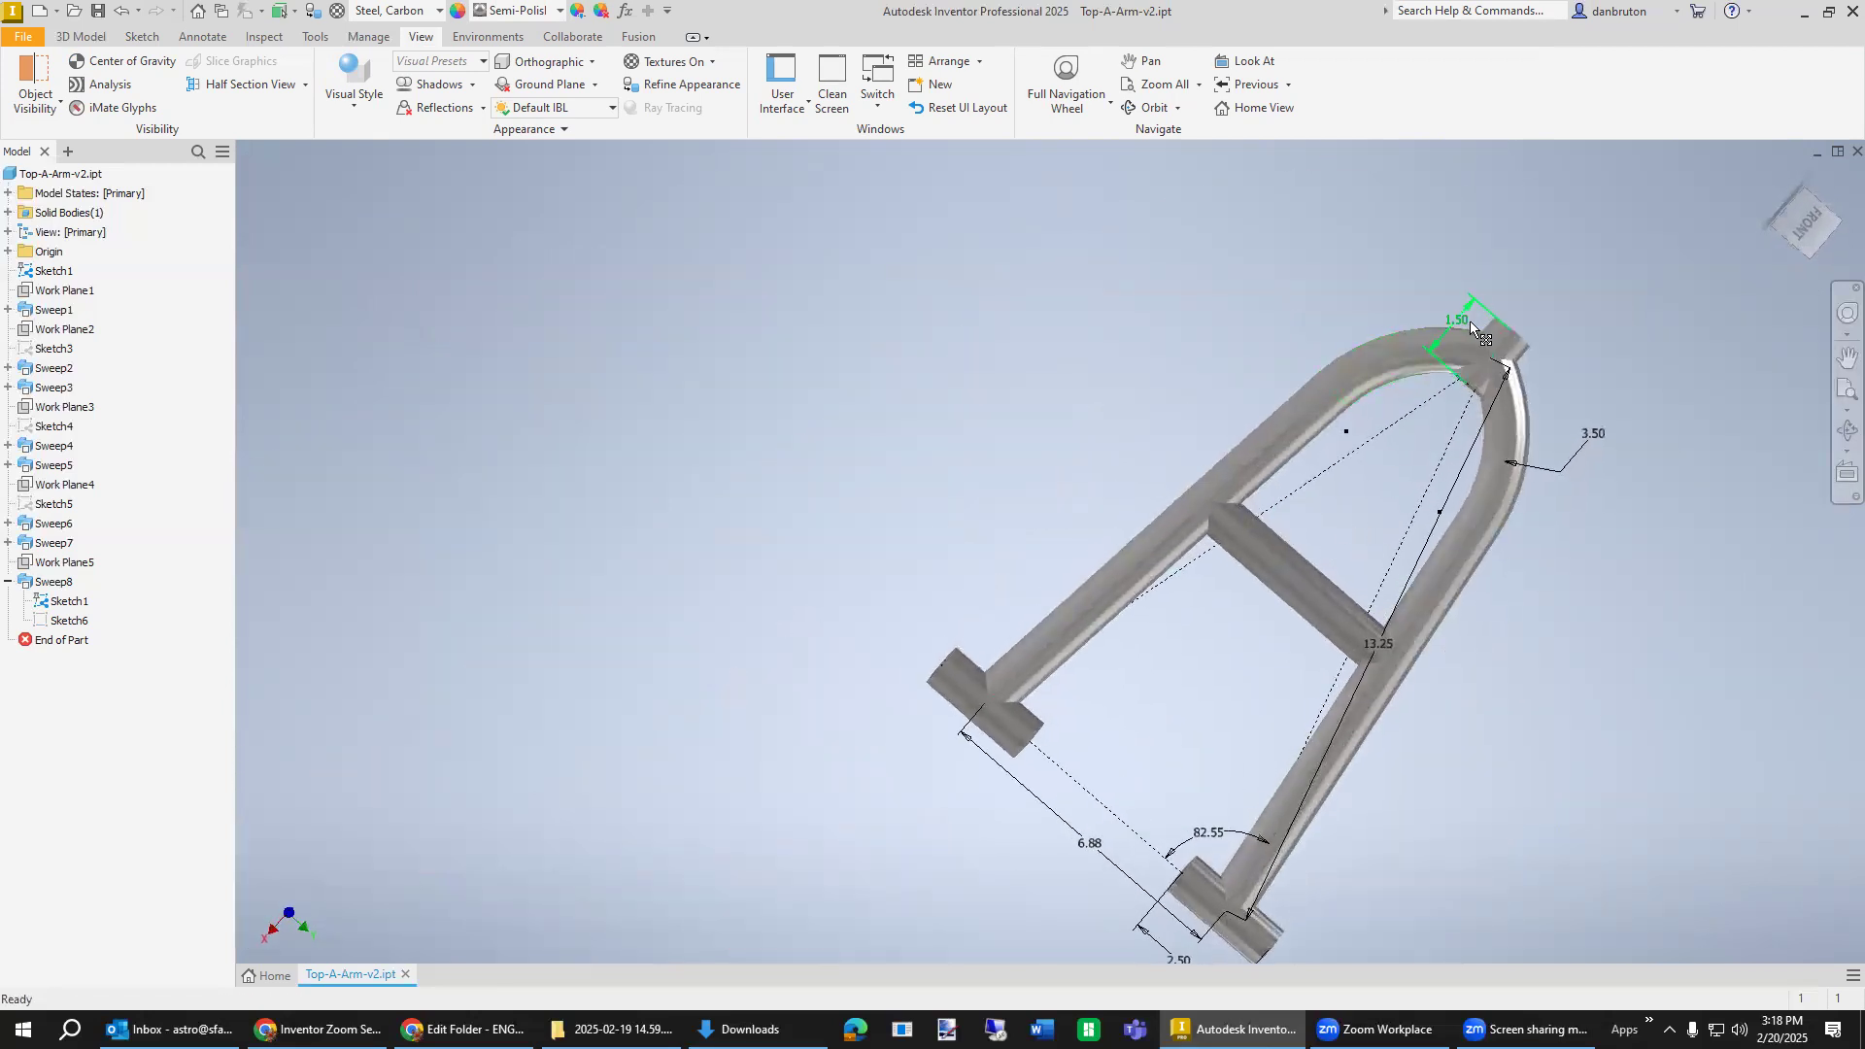
scroll(1476, 328, "down", 3)
scroll(1476, 335, "up", 7)
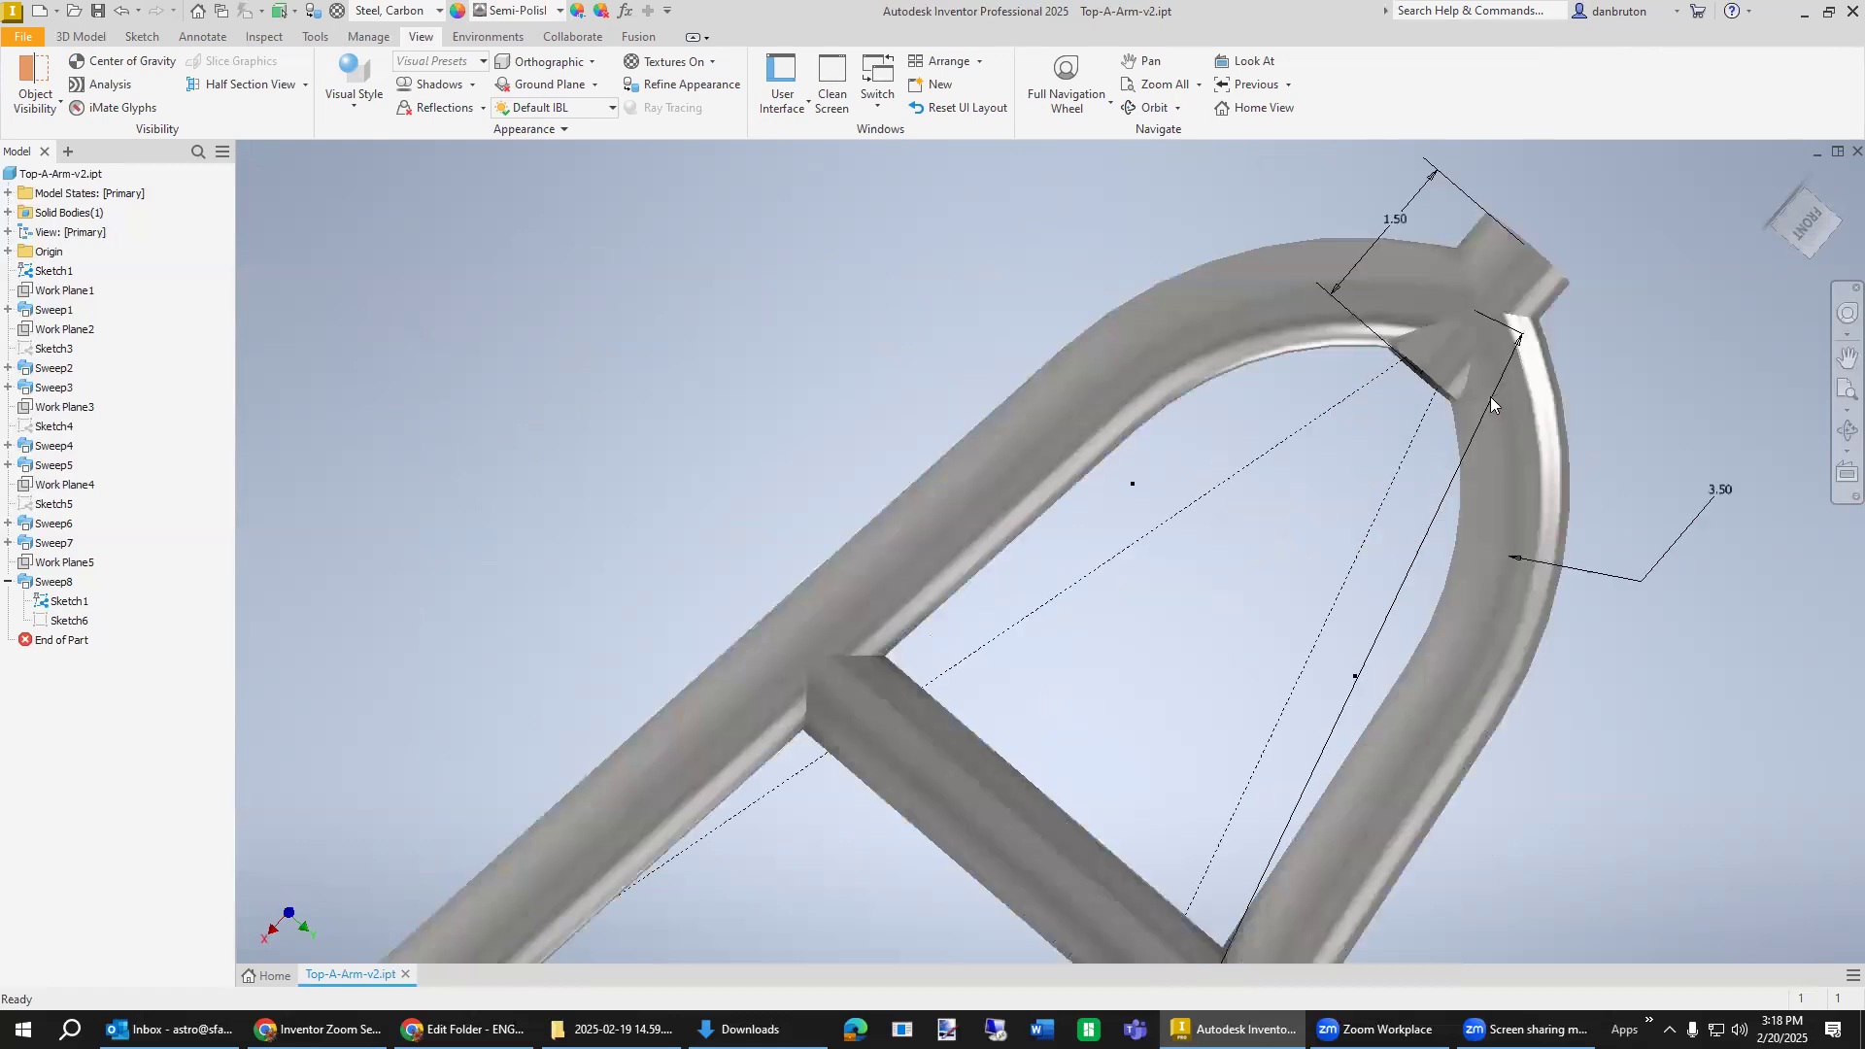
scroll(1472, 332, "down", 5)
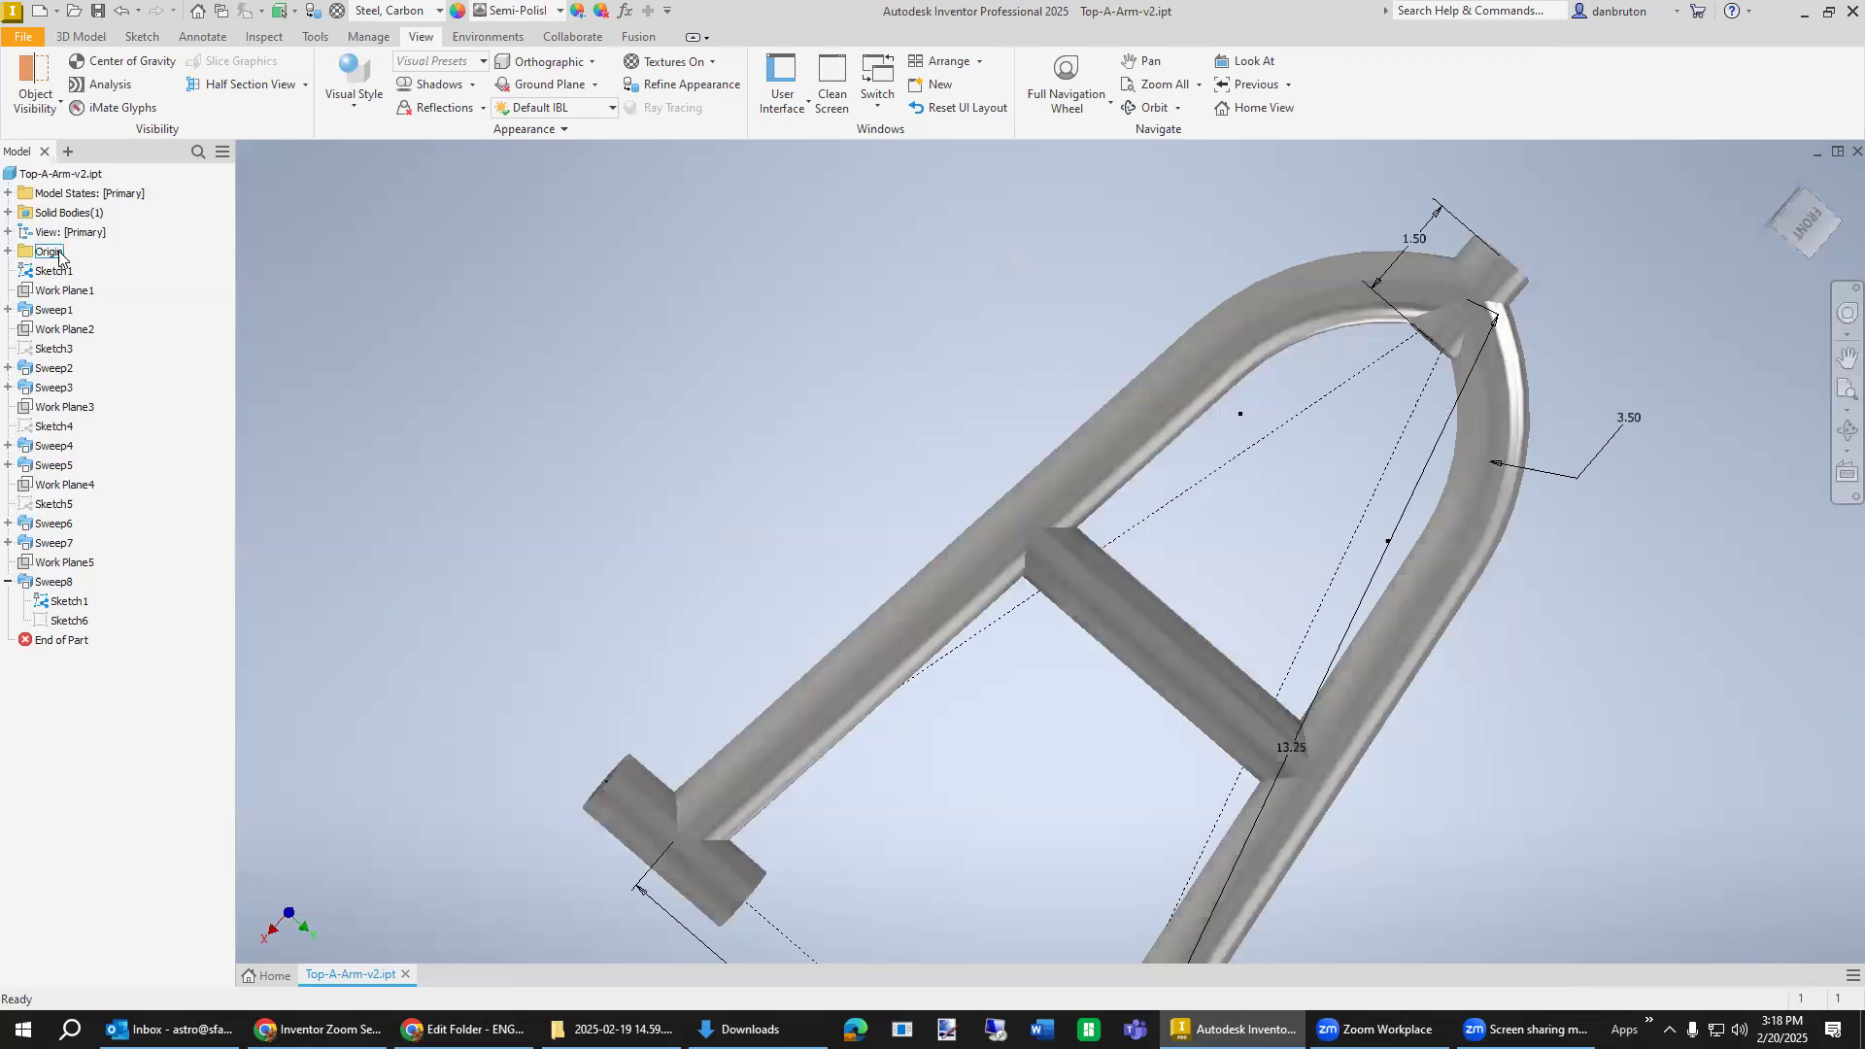
Reopen Sketch1 for editing at the short path line at the apex.
left_click(55, 271)
right_click(55, 272)
left_click(88, 321)
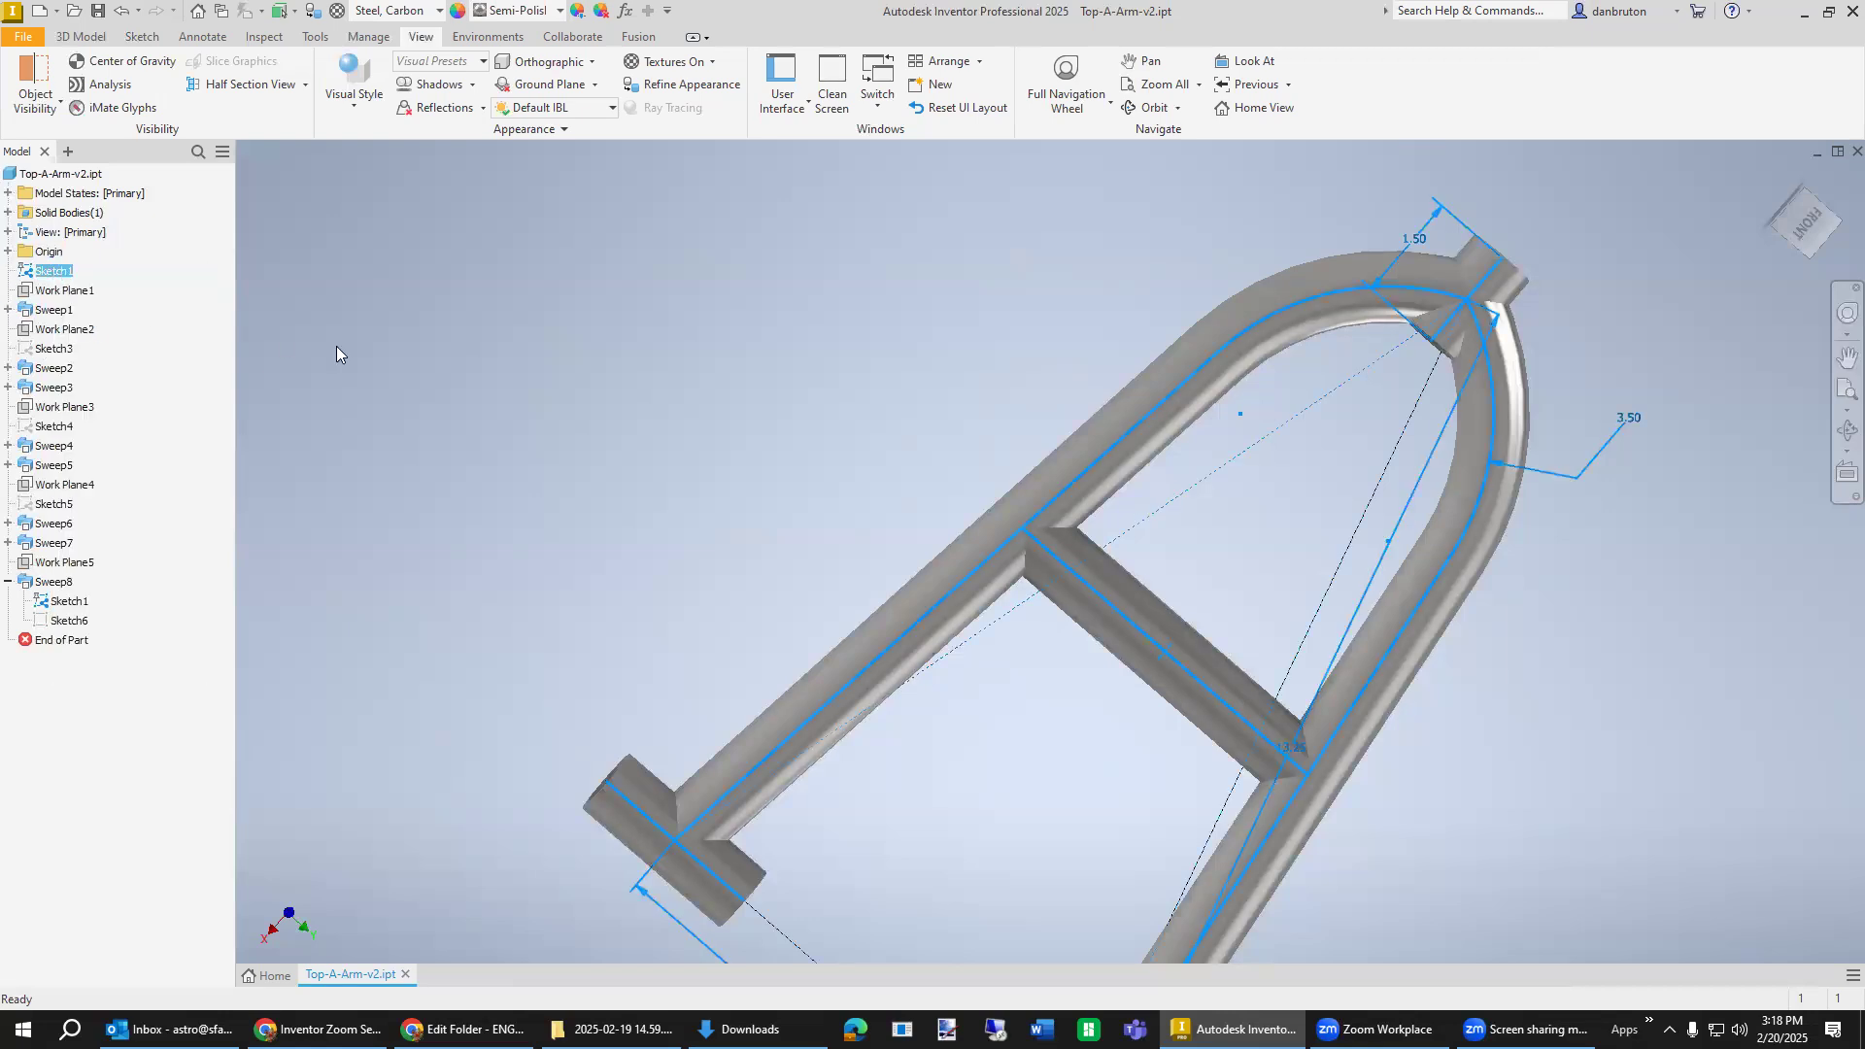
scroll(1517, 387, "up", 5)
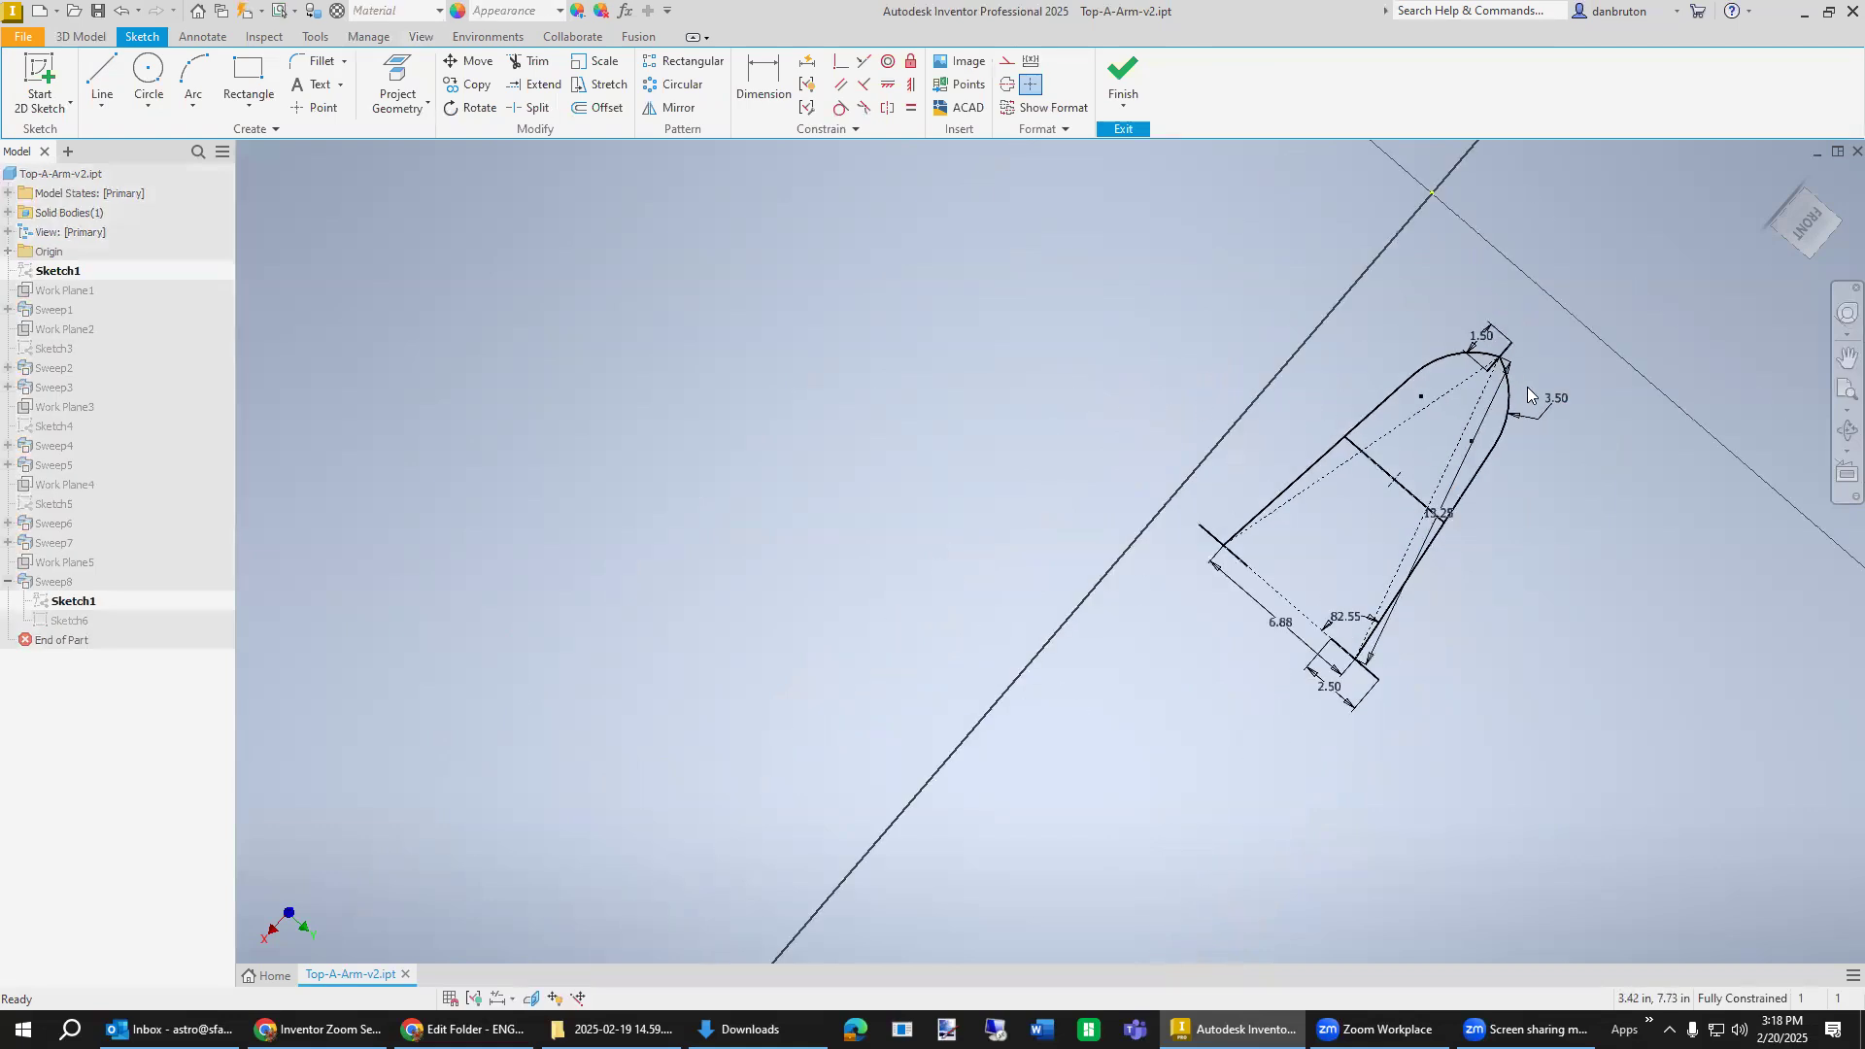
scroll(1521, 379, "down", 6)
mouse_move(1522, 286)
middle_mouse_down()
mouse_move(1437, 383)
mouse_move(1239, 524)
middle_mouse_up()
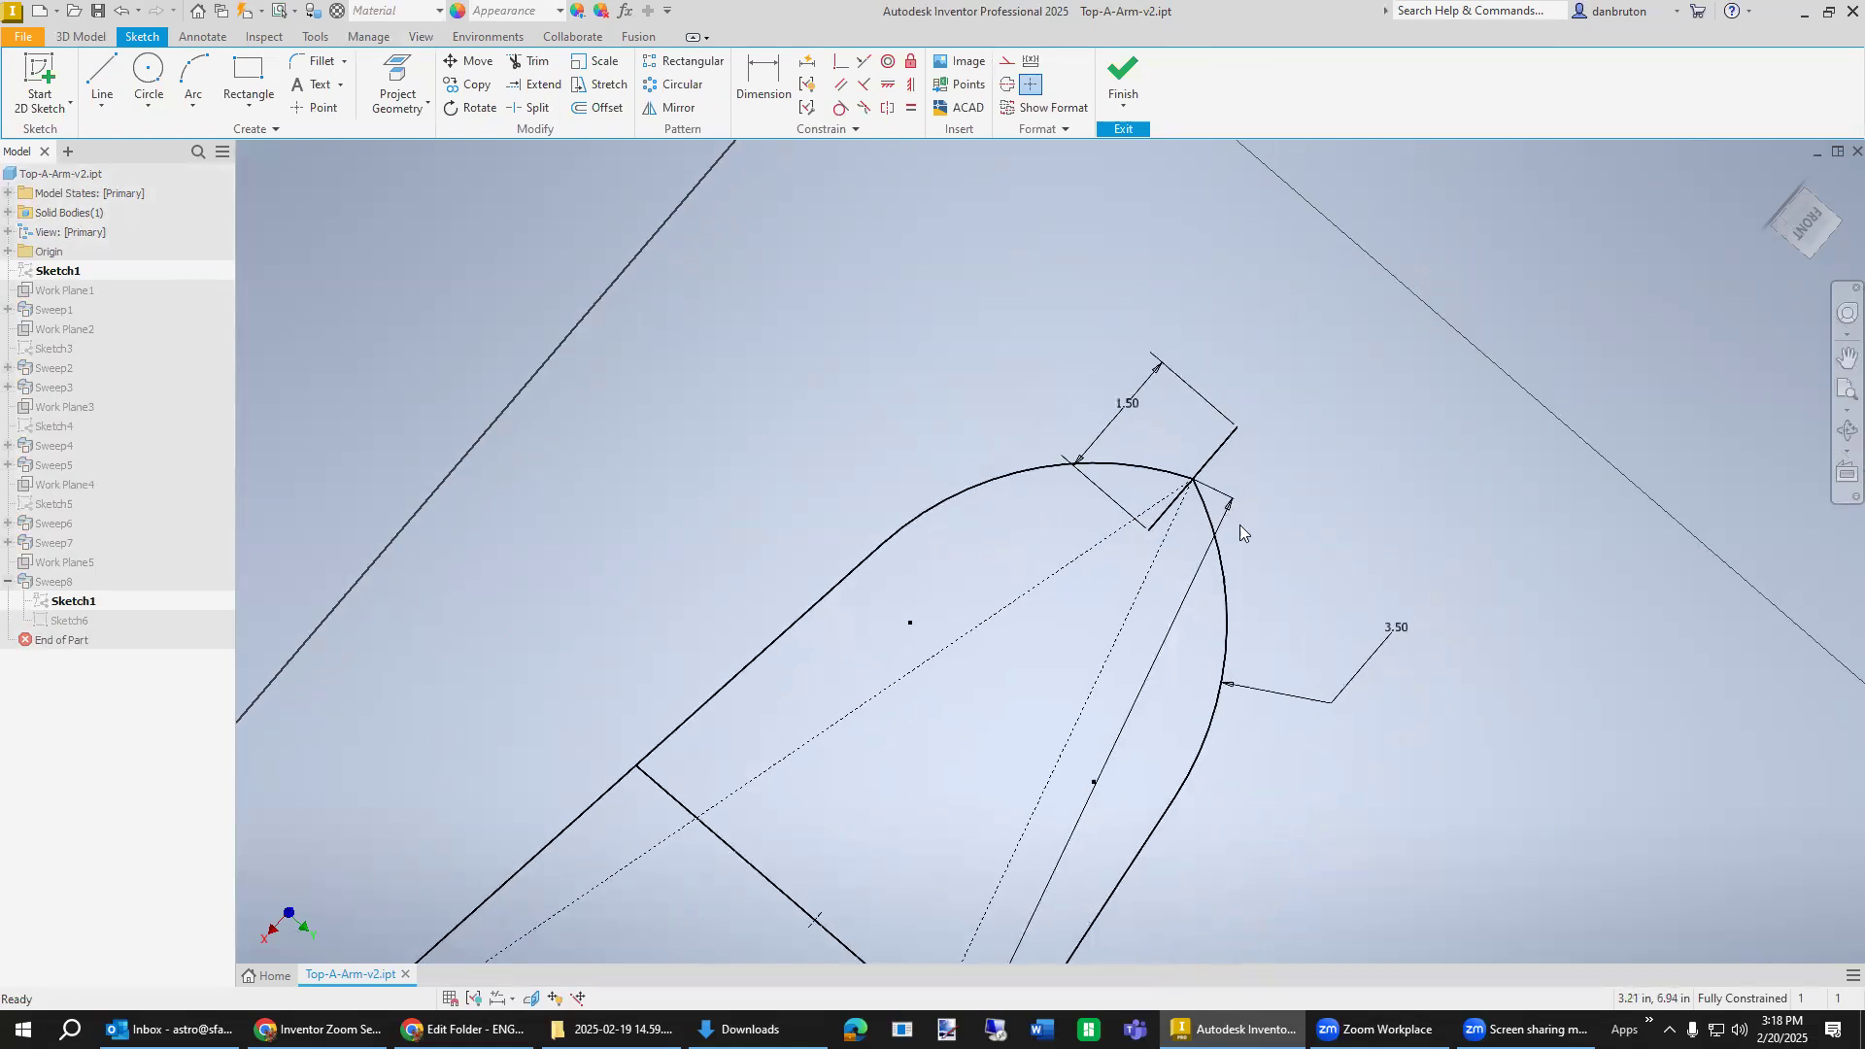
Try deleting the short path line at the apex from Sketch1, and undo the deletion.
left_click(1208, 467)
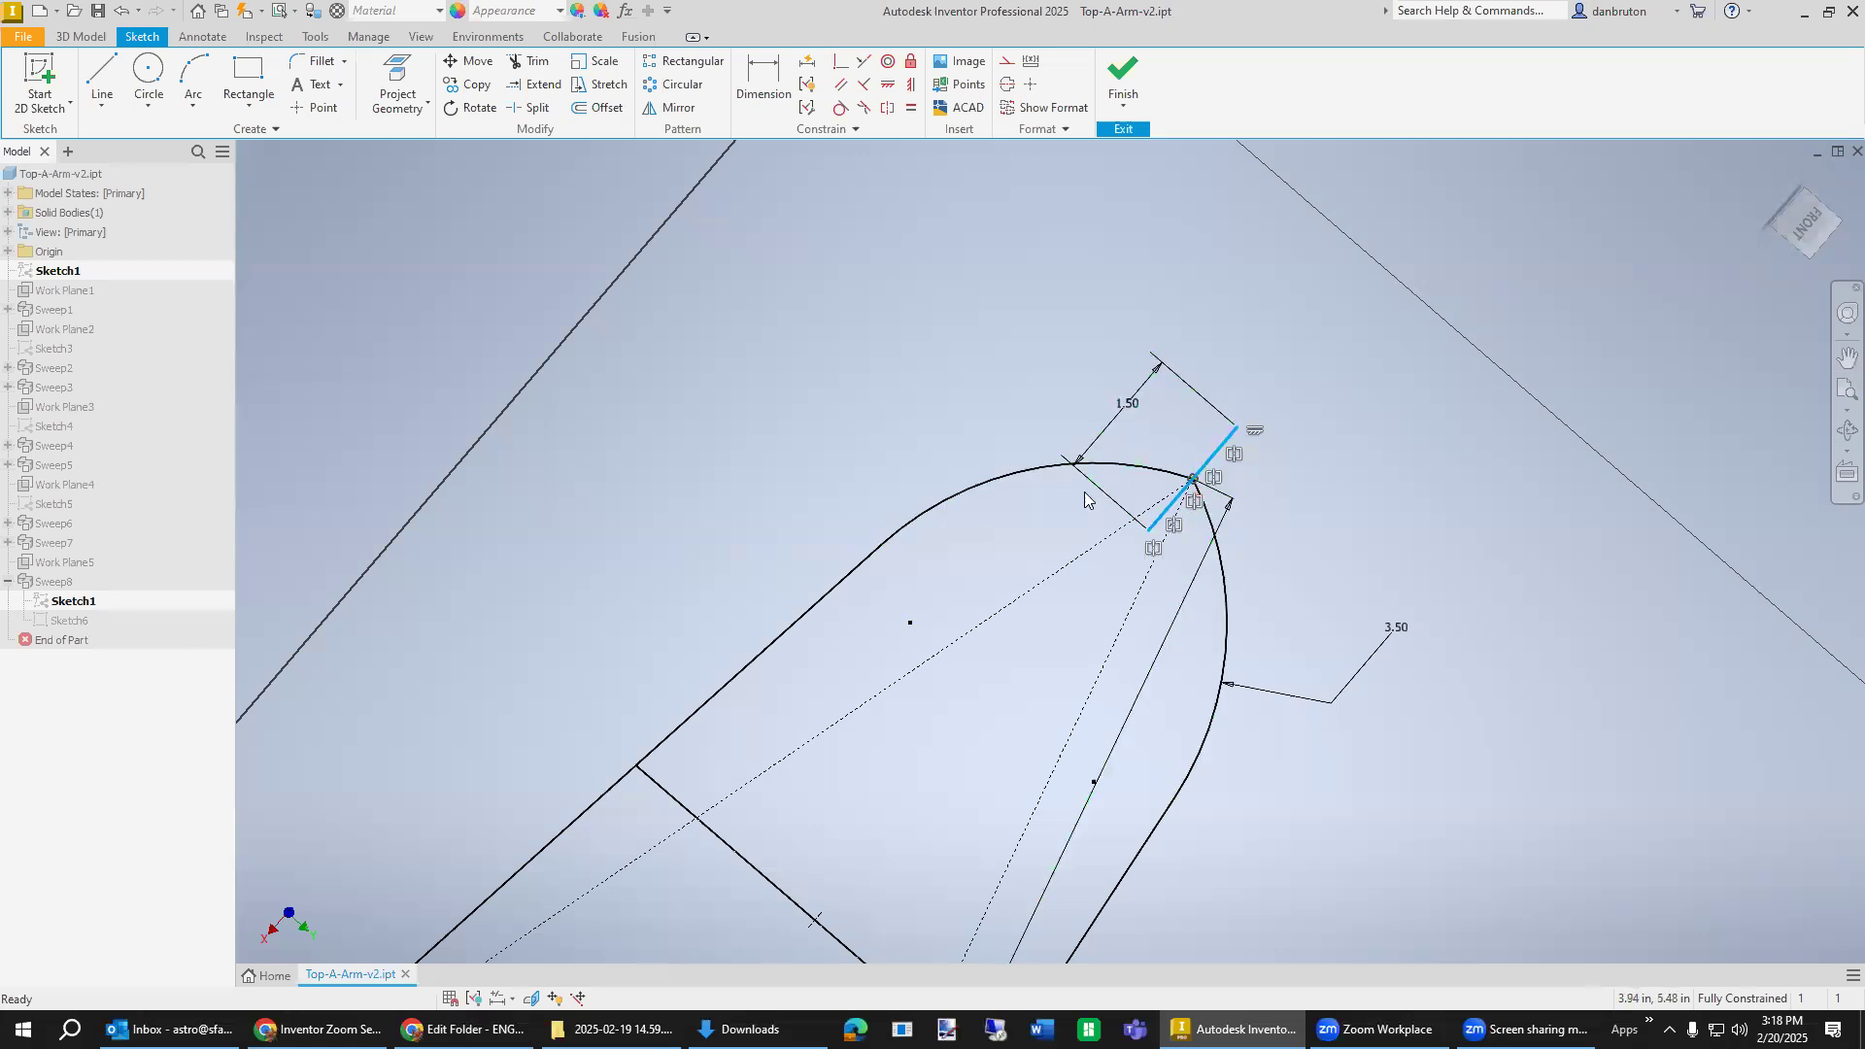
left_click(1344, 534)
left_click(1216, 463)
key("Delete")
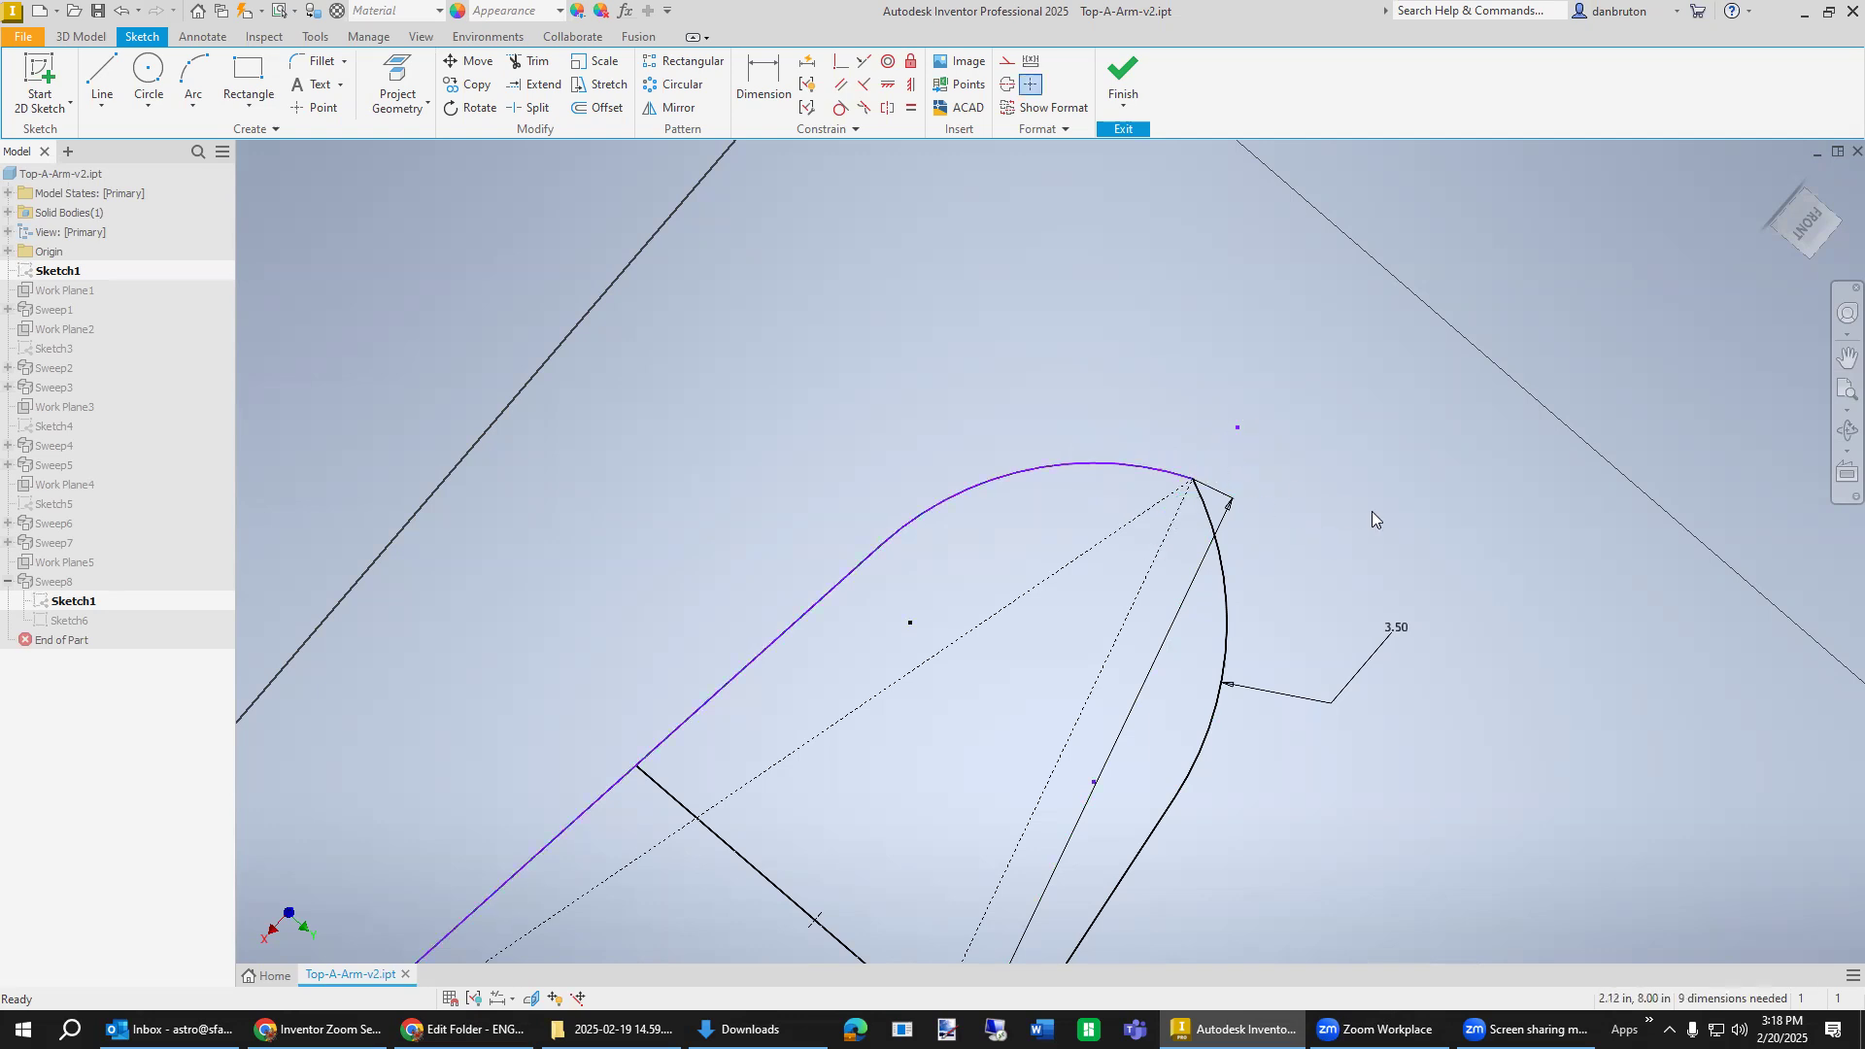
scroll(1321, 720, "down", 5)
scroll(1321, 721, "up", 5)
key("ctrl+z")
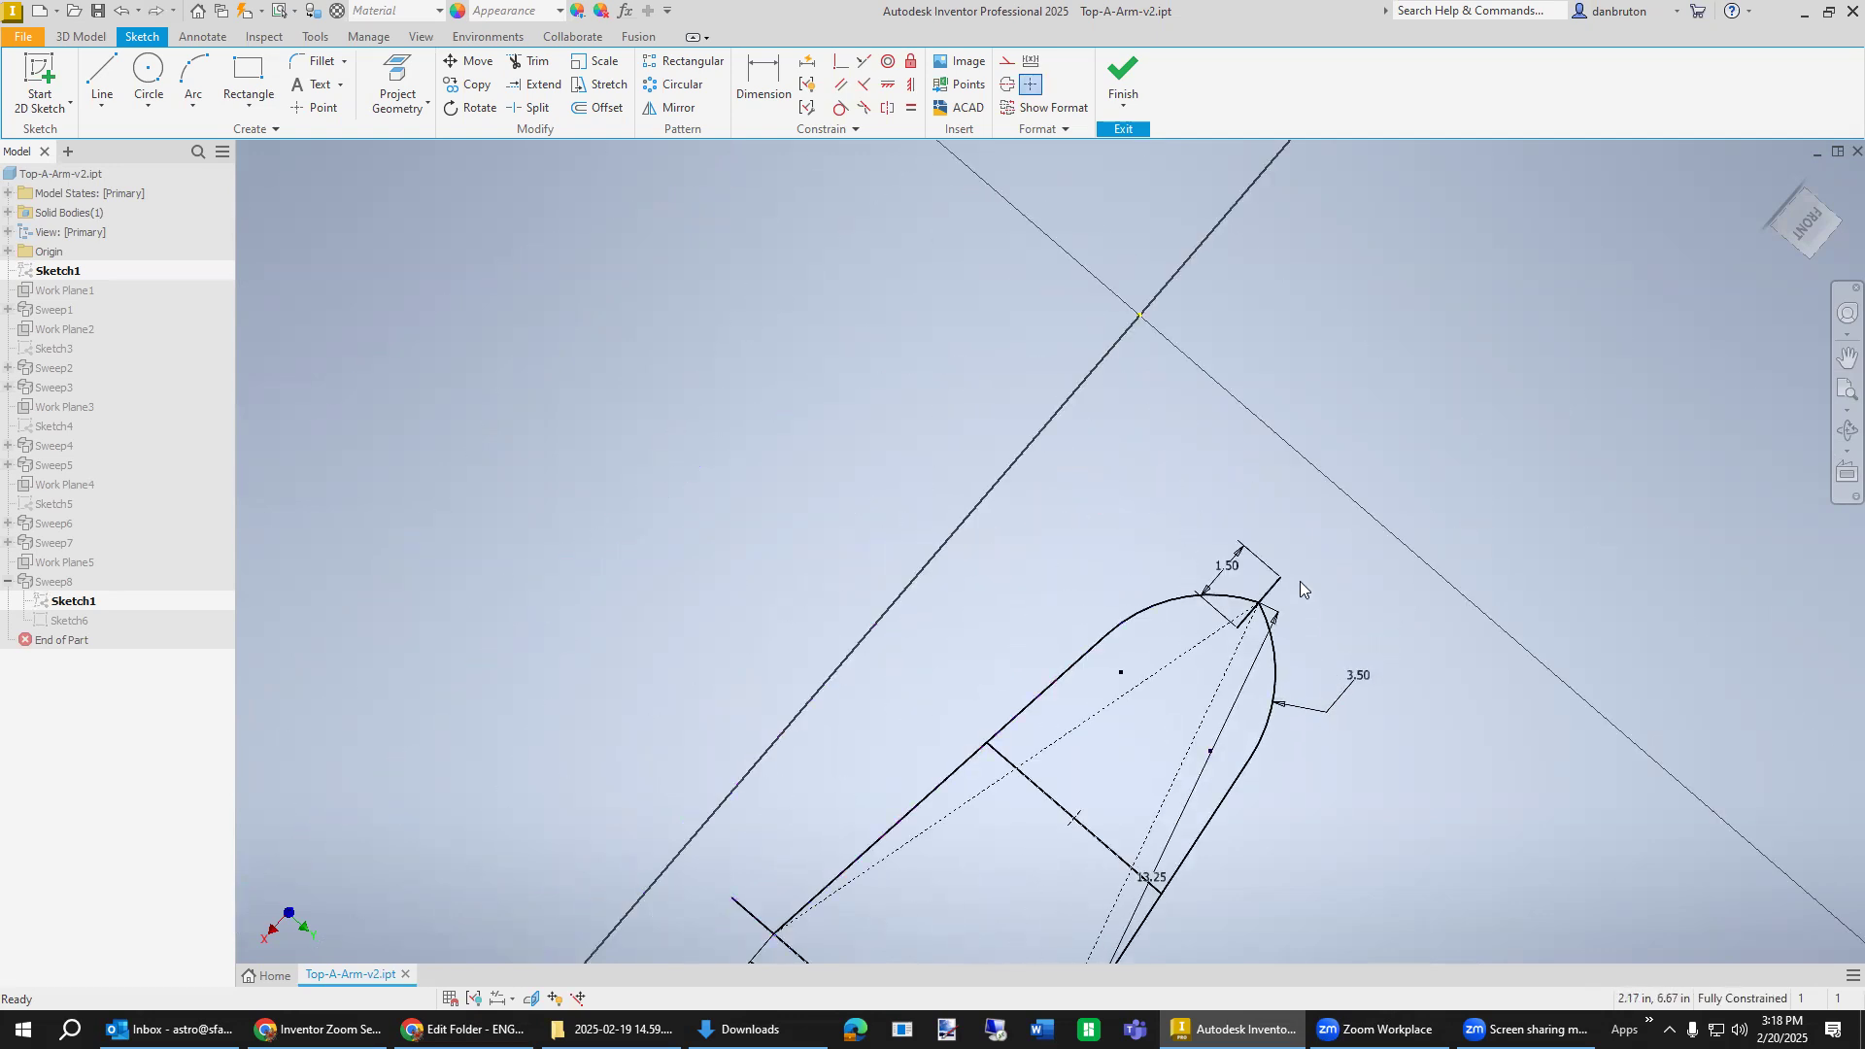
Convert the apex tube's short path line in Sketch1 to construction geometry.
scroll(1299, 583, "down", 5)
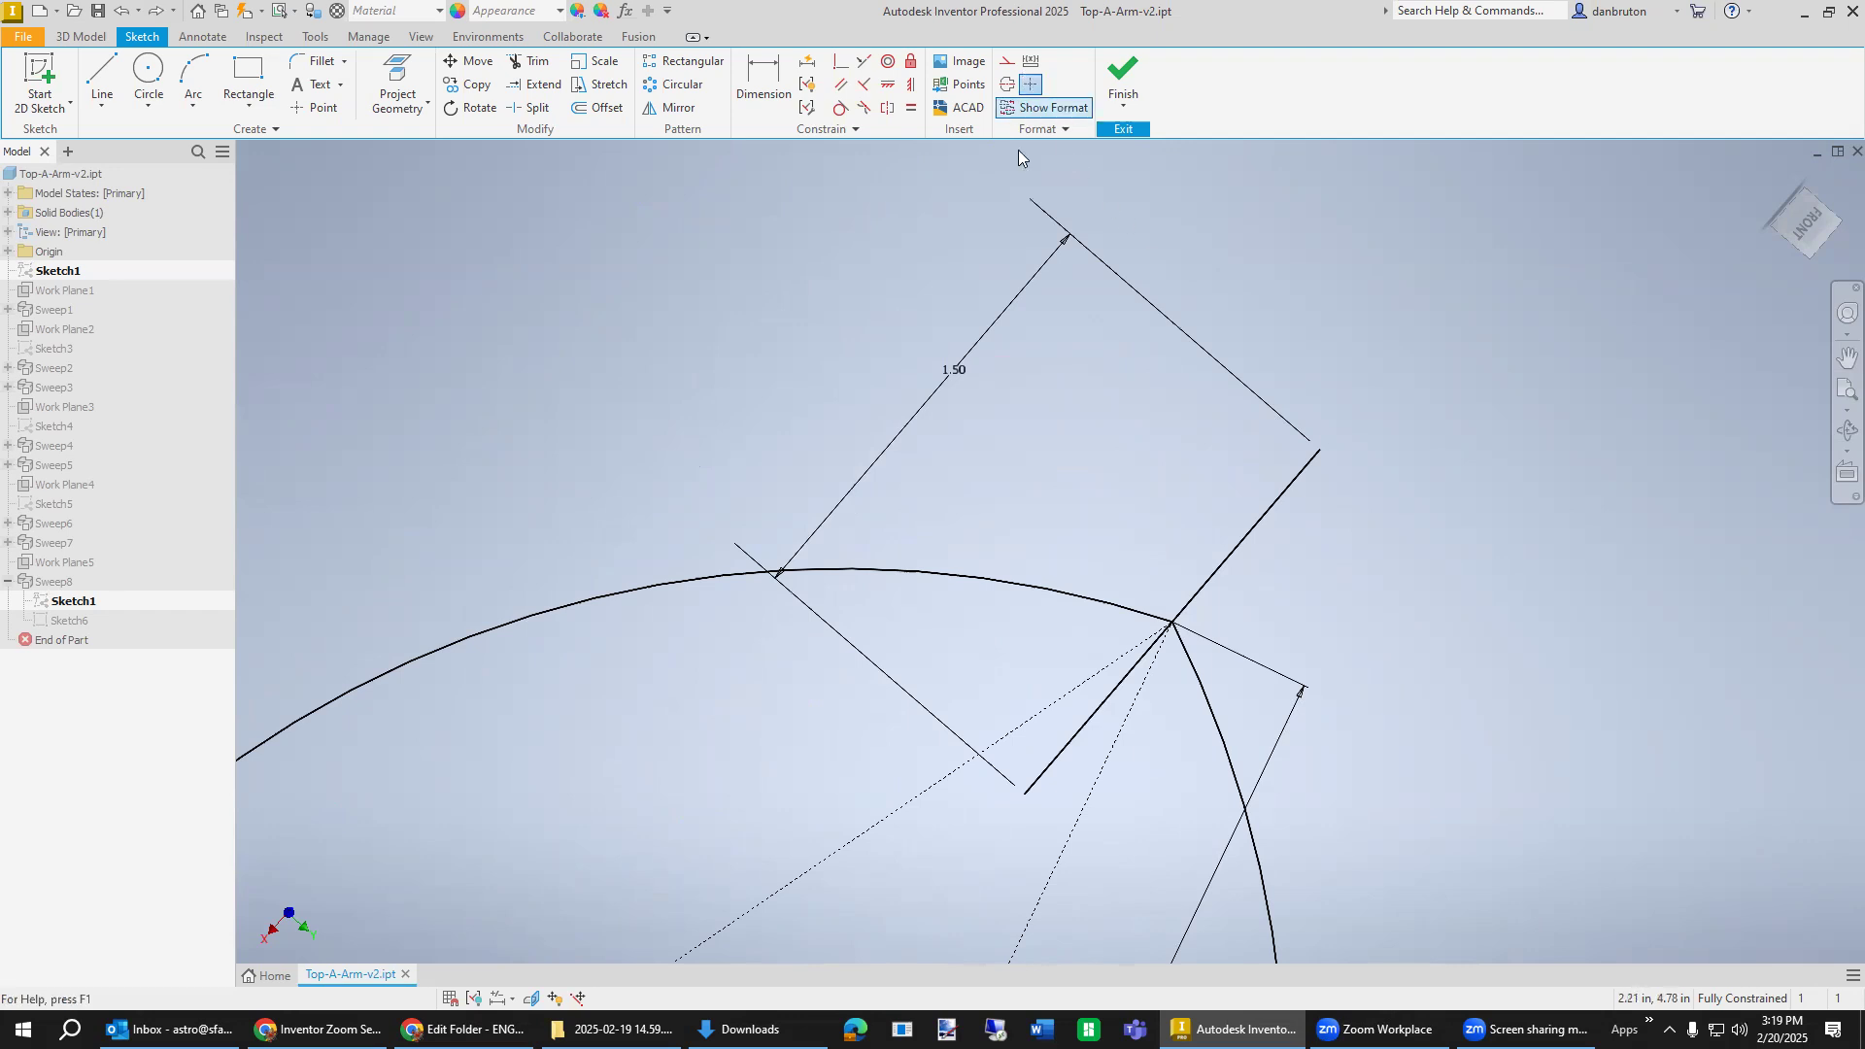
left_click(1234, 550)
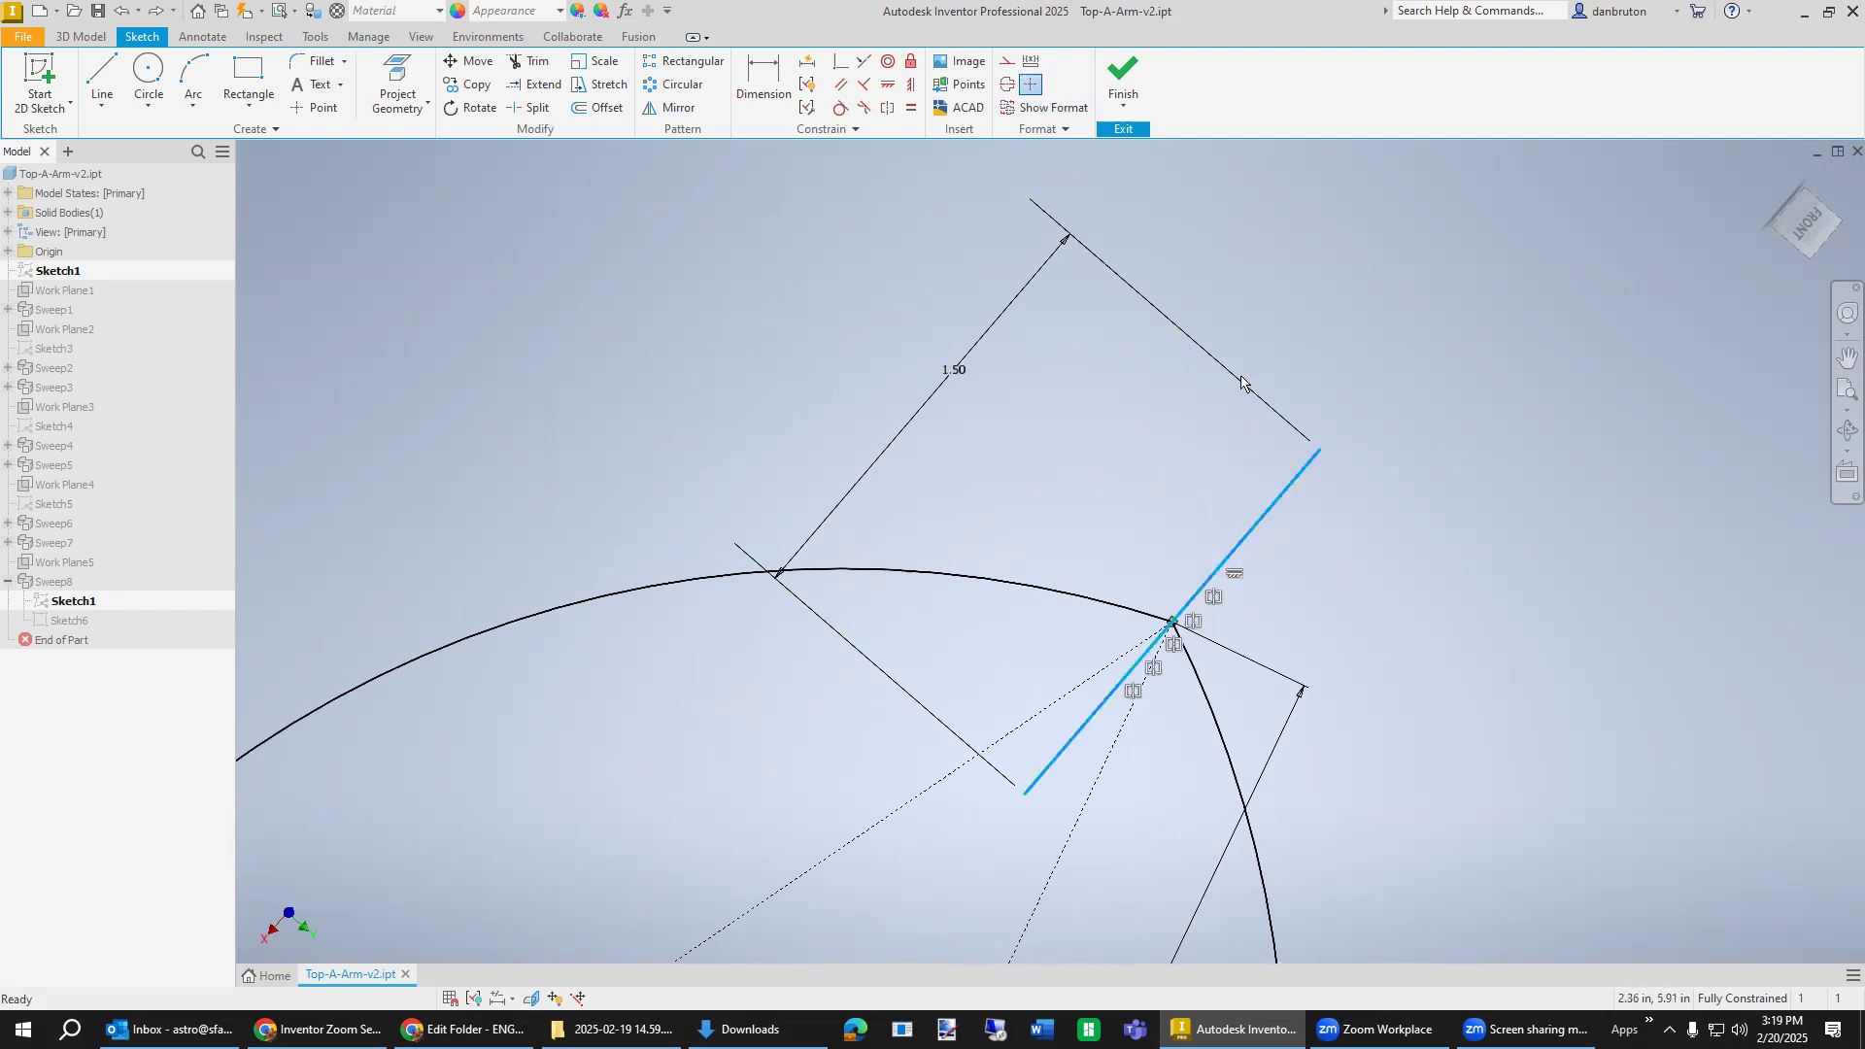
left_click(1006, 60)
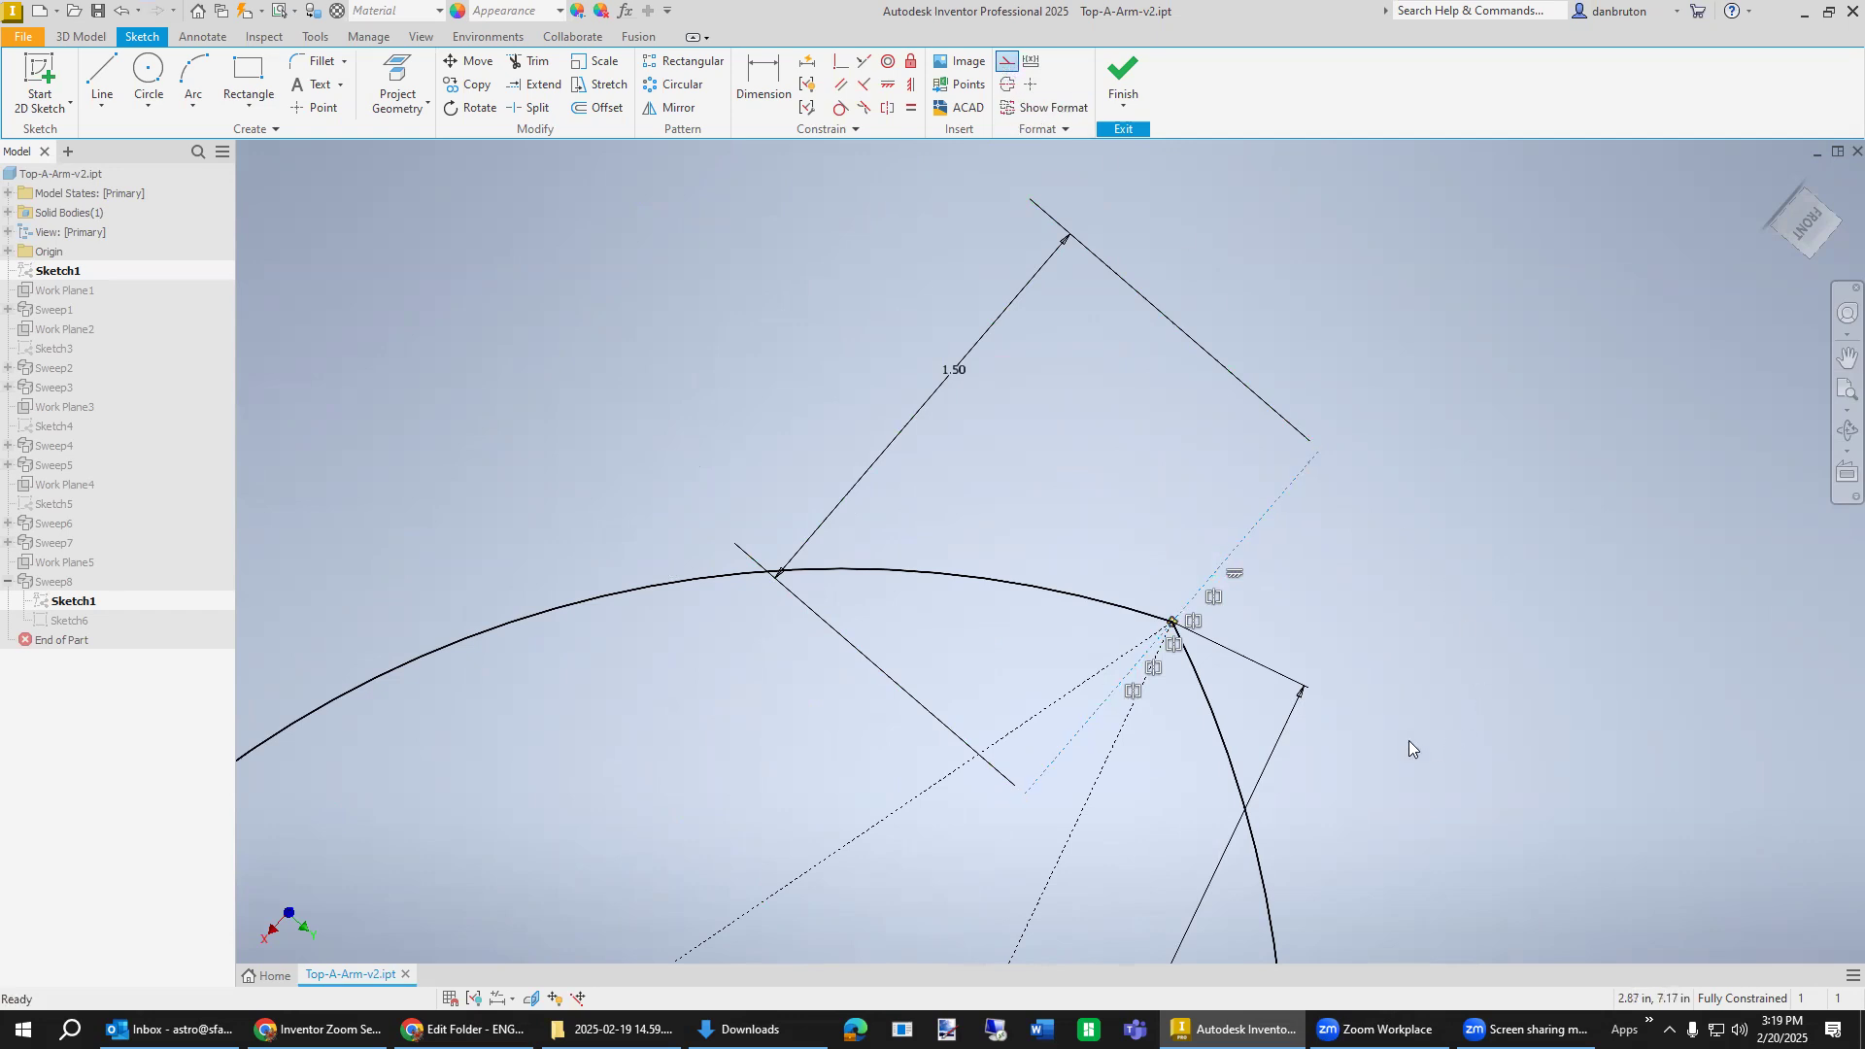
scroll(1317, 735, "up", 3)
scroll(1261, 771, "down", 3)
scroll(1200, 808, "down", 3)
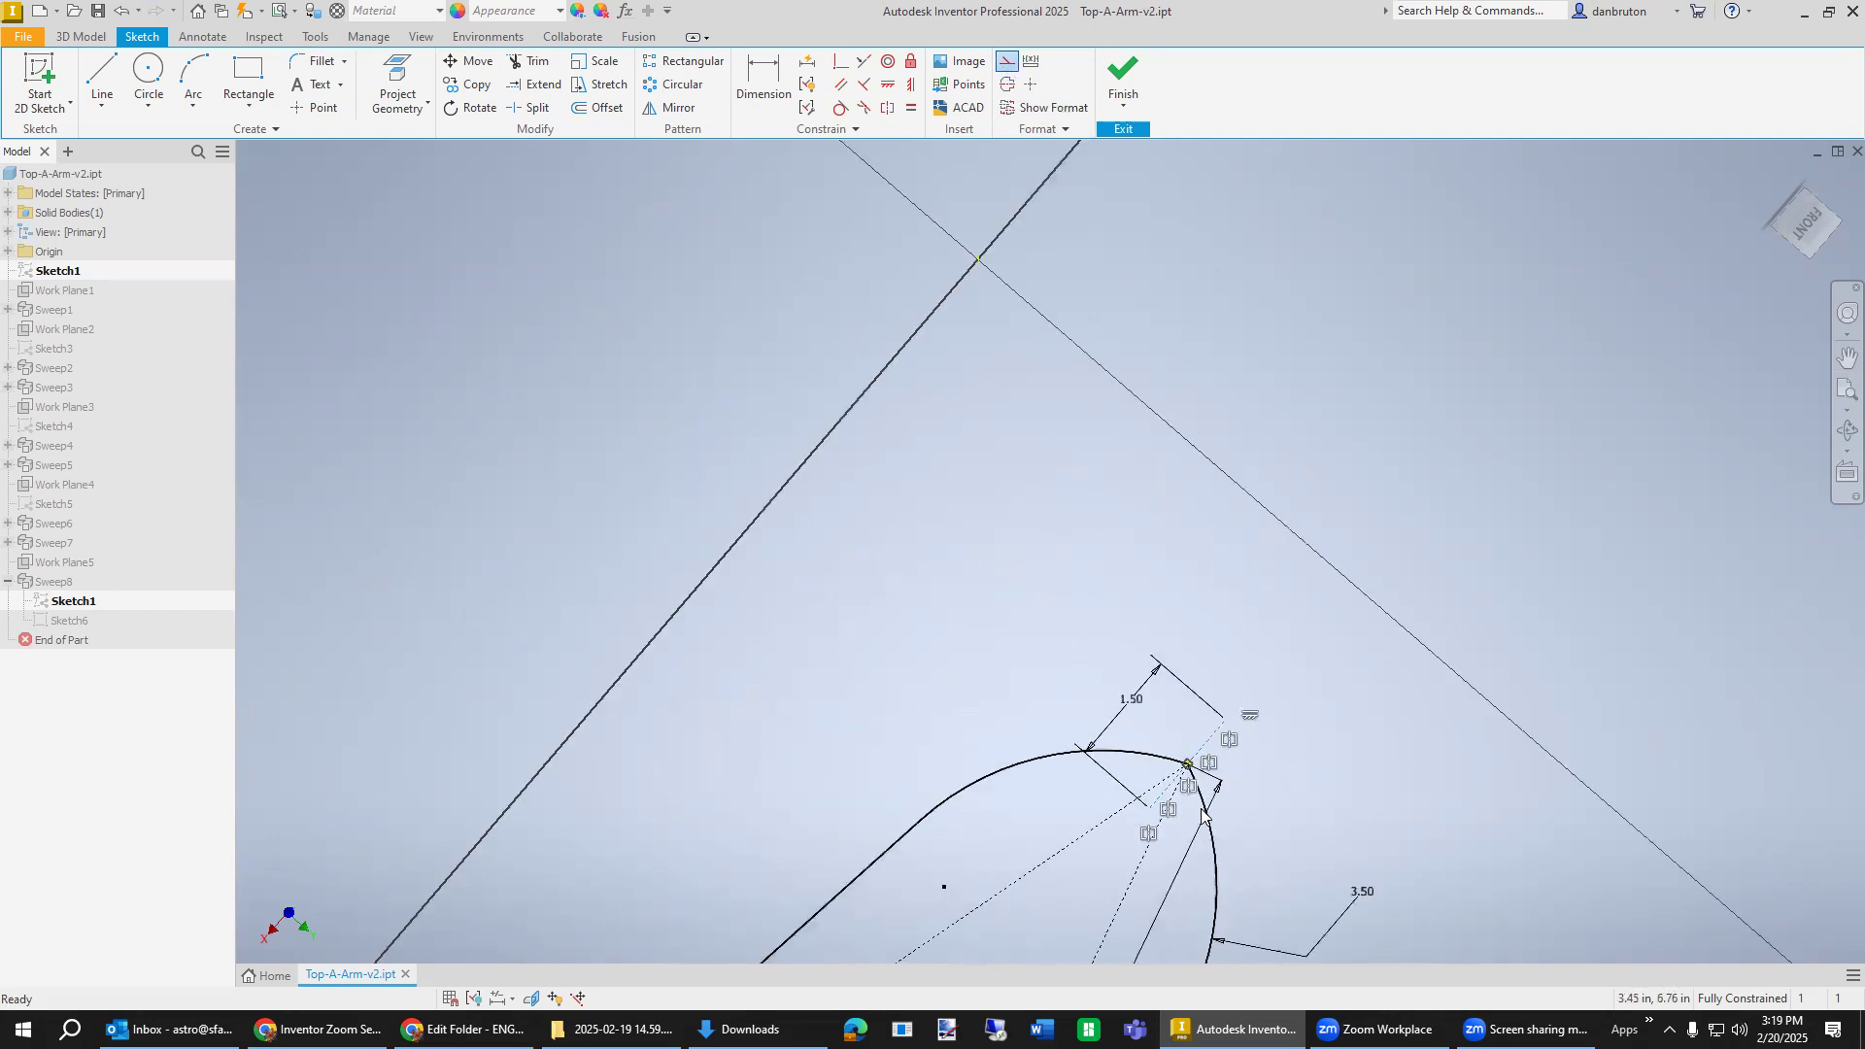
scroll(1243, 675, "up", 4)
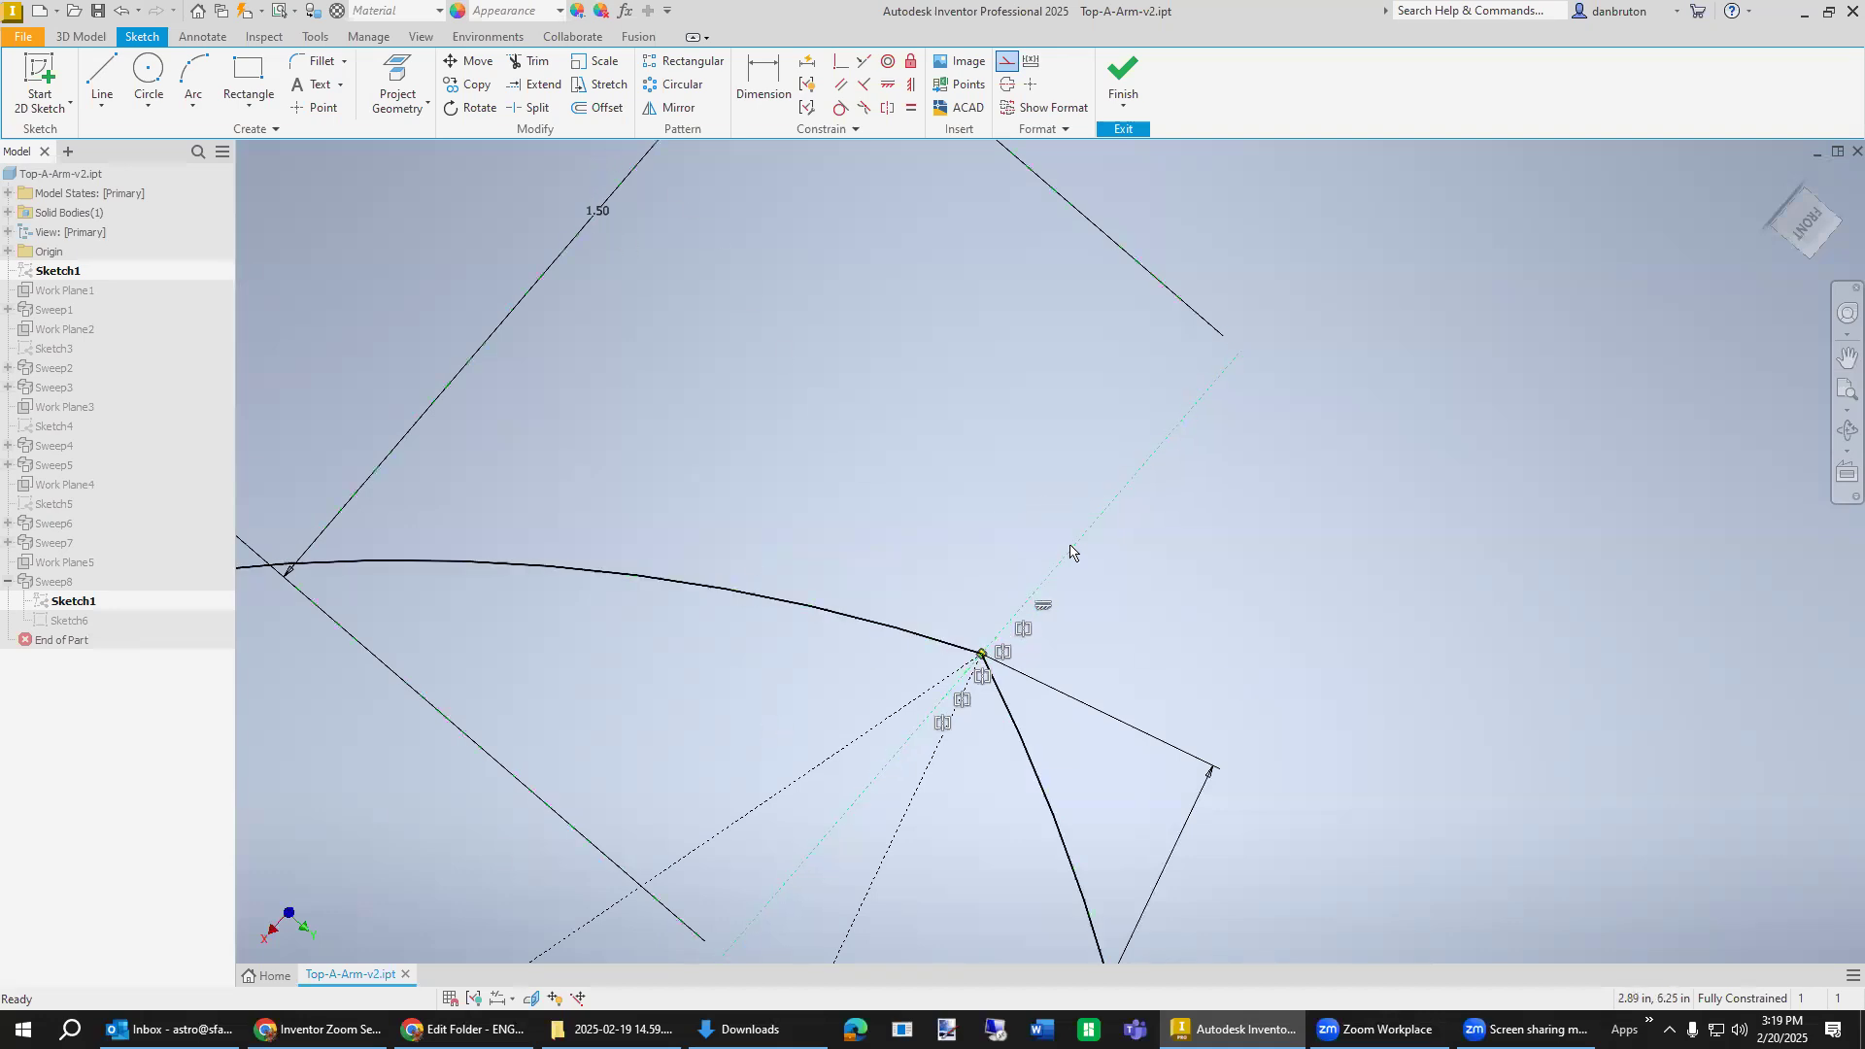
scroll(1080, 573, "up", 3)
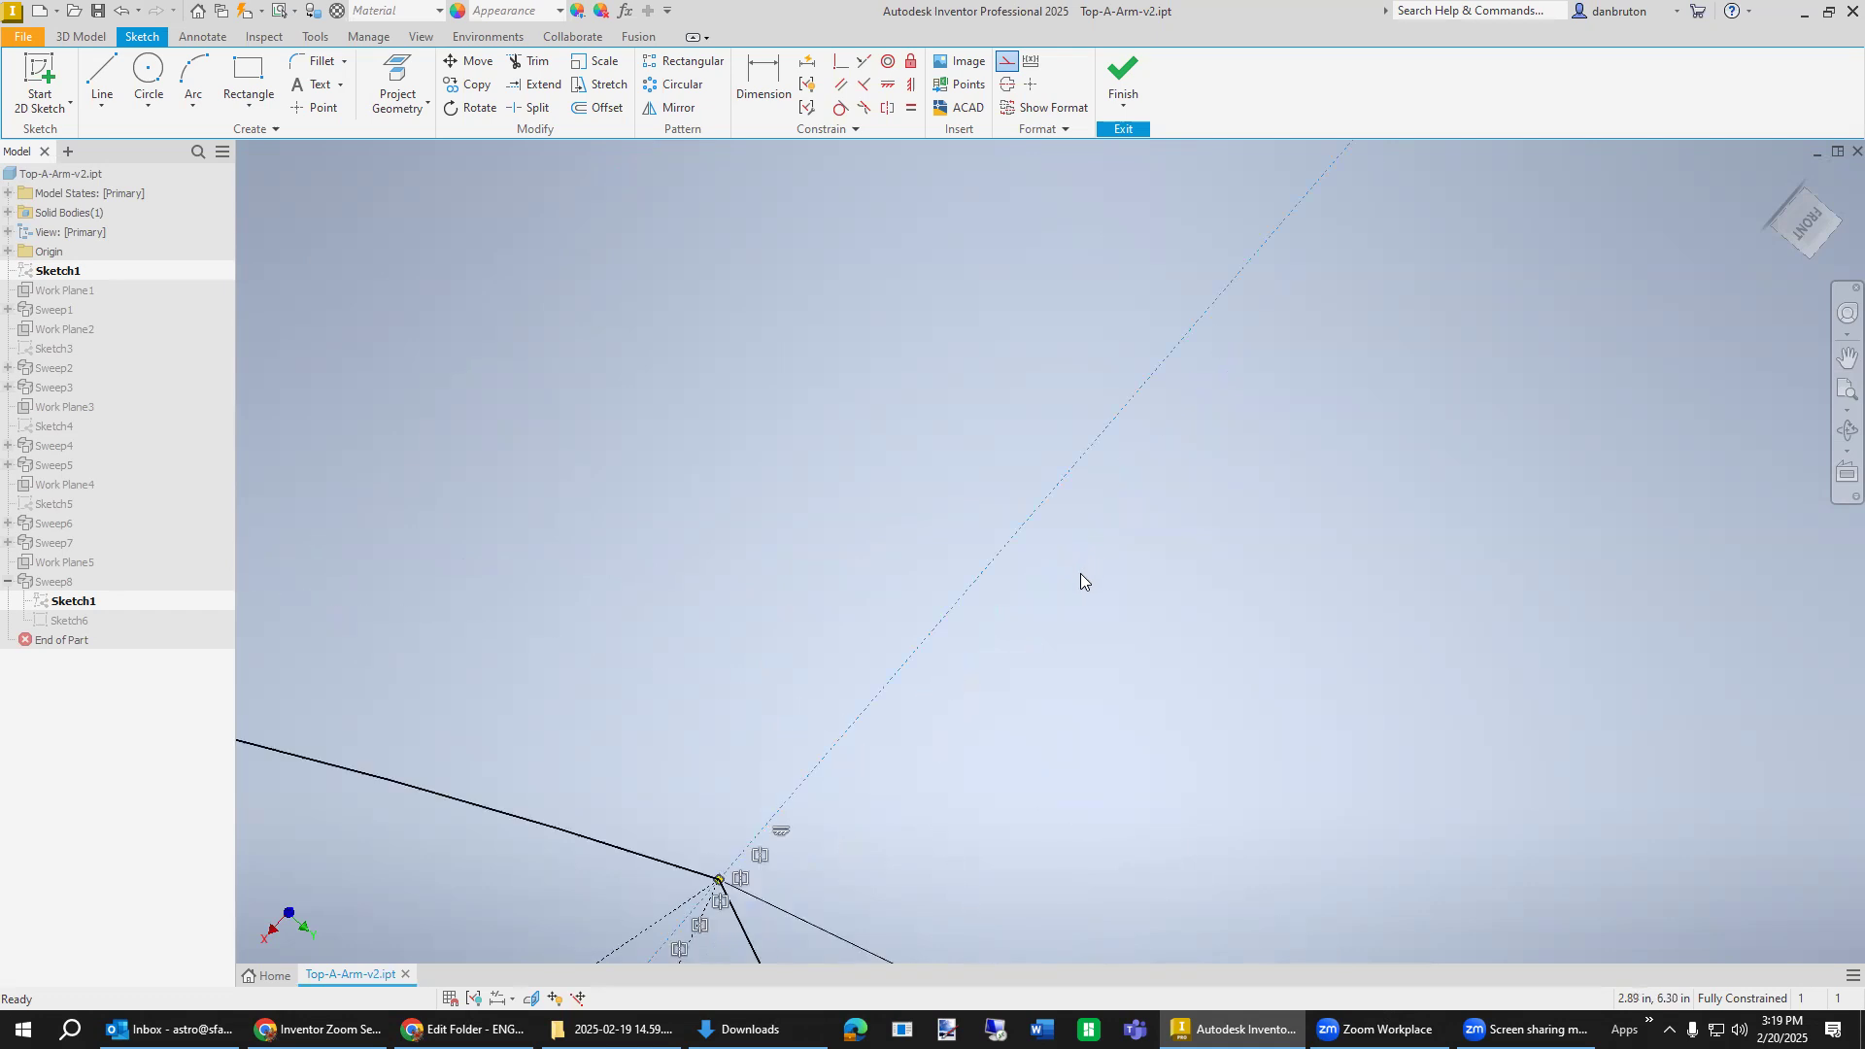
scroll(1080, 573, "down", 3)
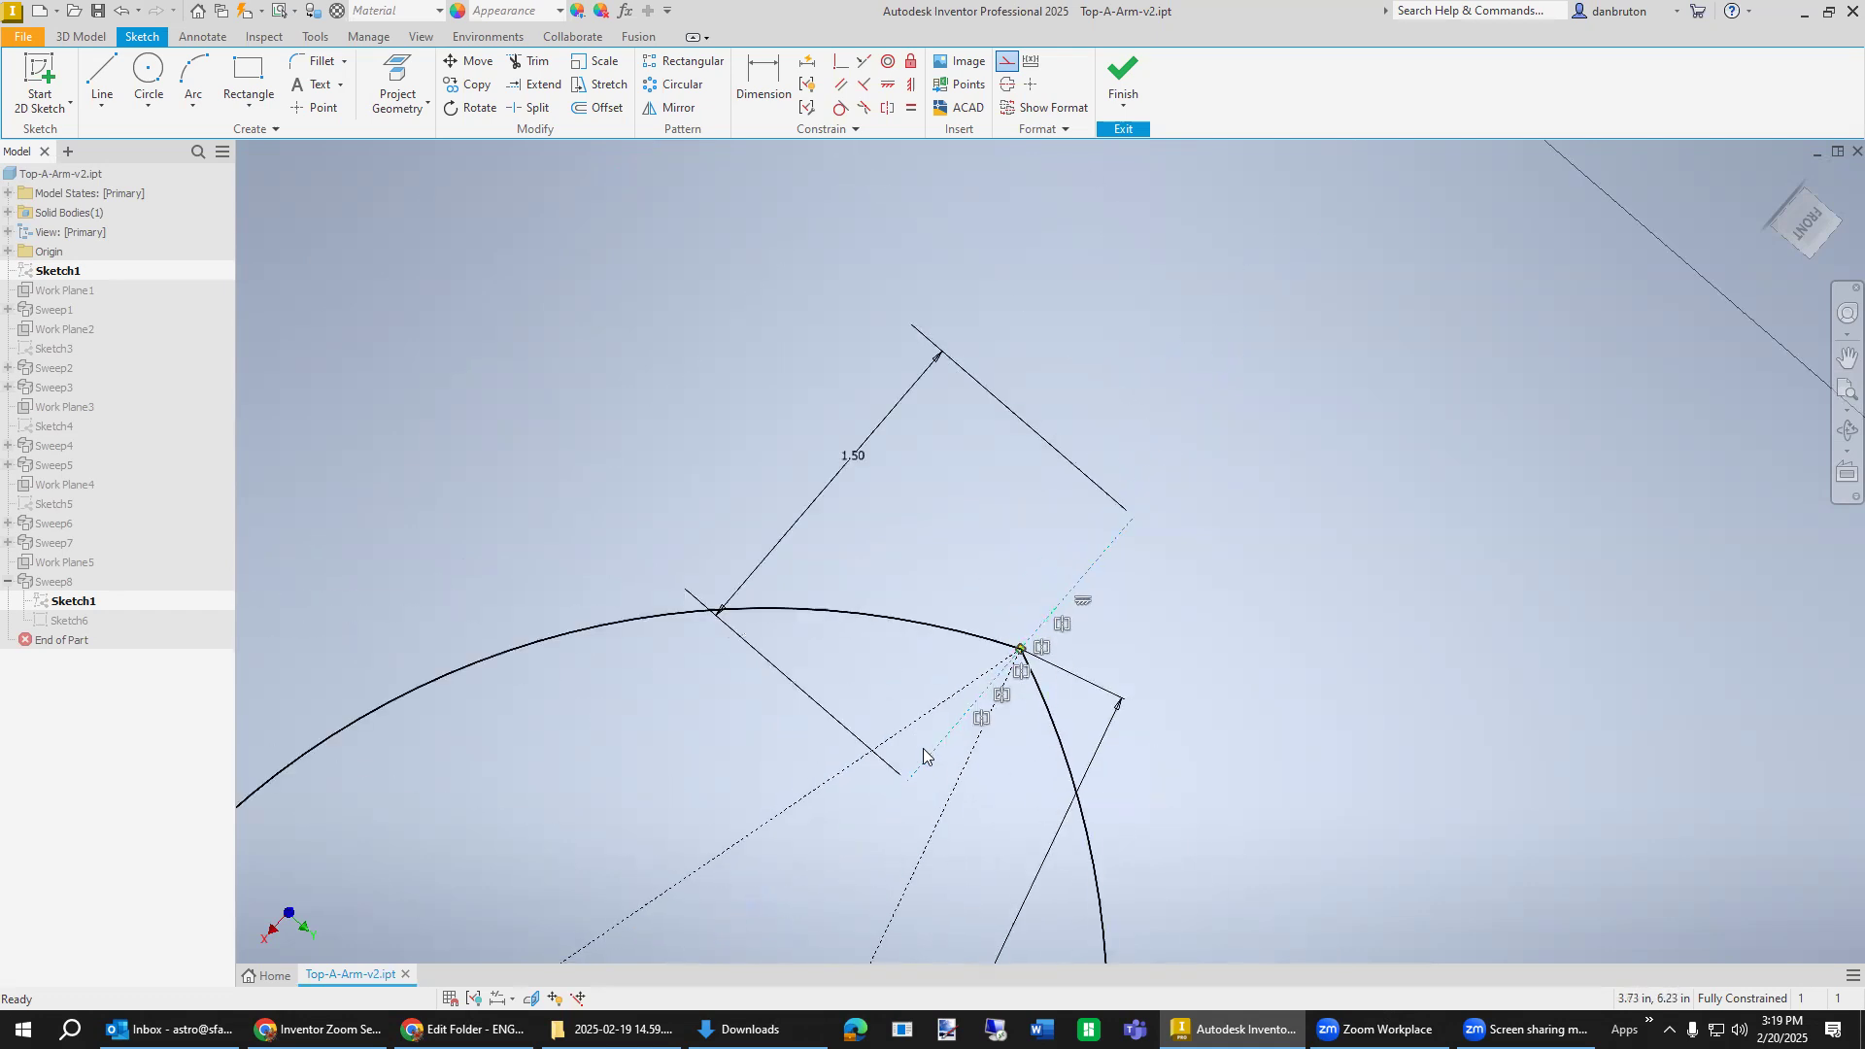
Set the length of the apex construction line to 2.5 in.
left_click(854, 463)
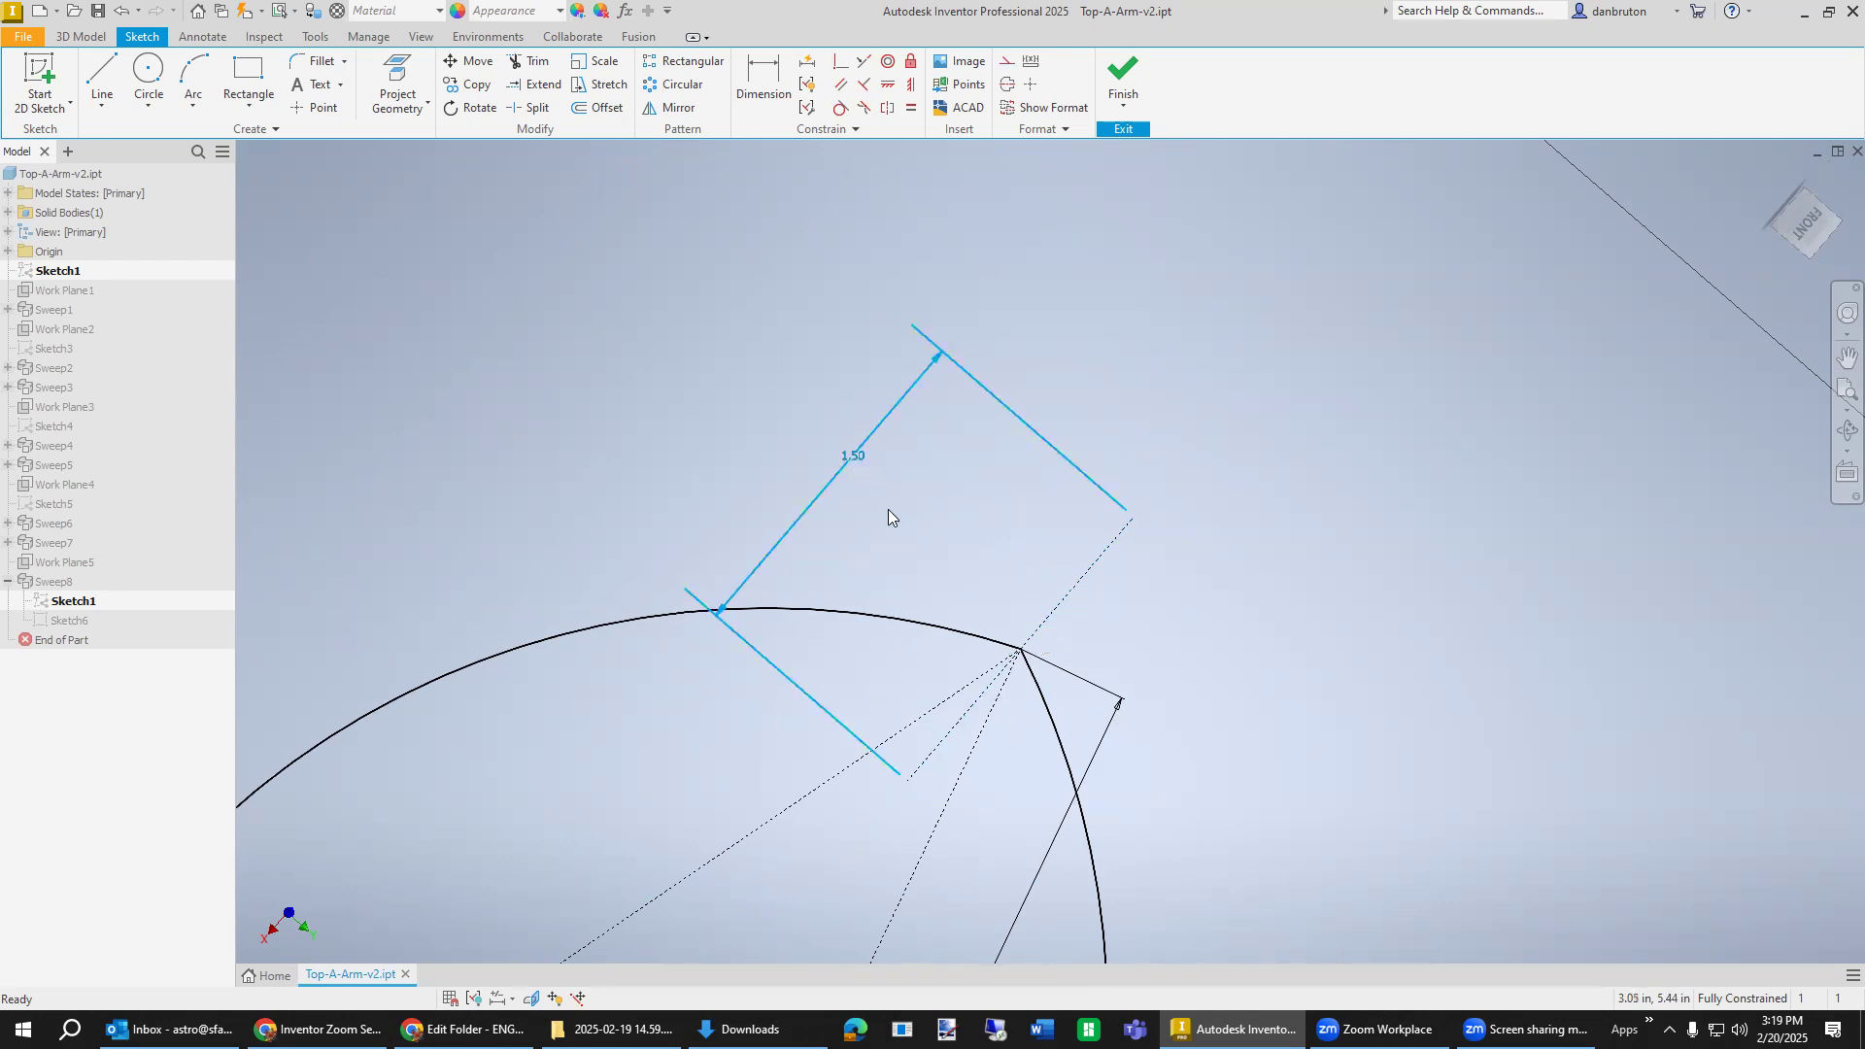
double_click(858, 458)
type("2.5")
key("Return")
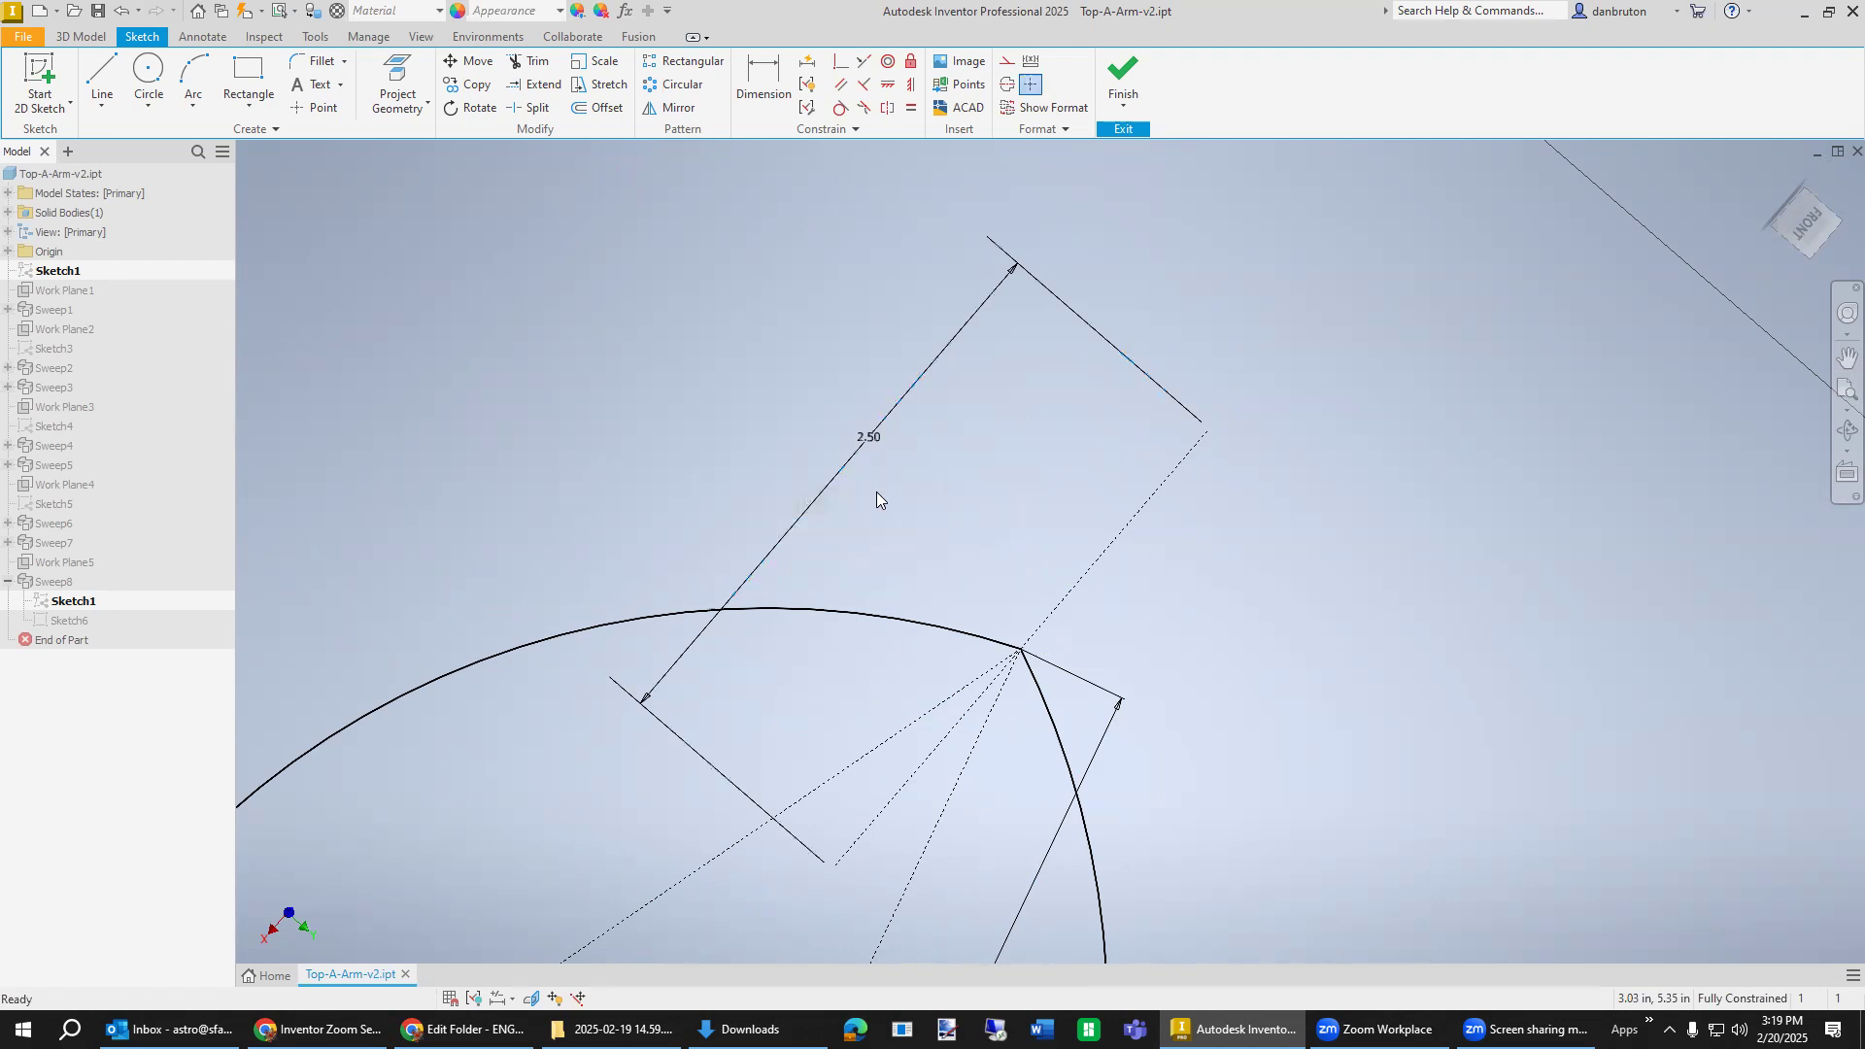
Draw a solid line about 1.3 in long on the apex construction line, passing through the apex point.
left_click(102, 78)
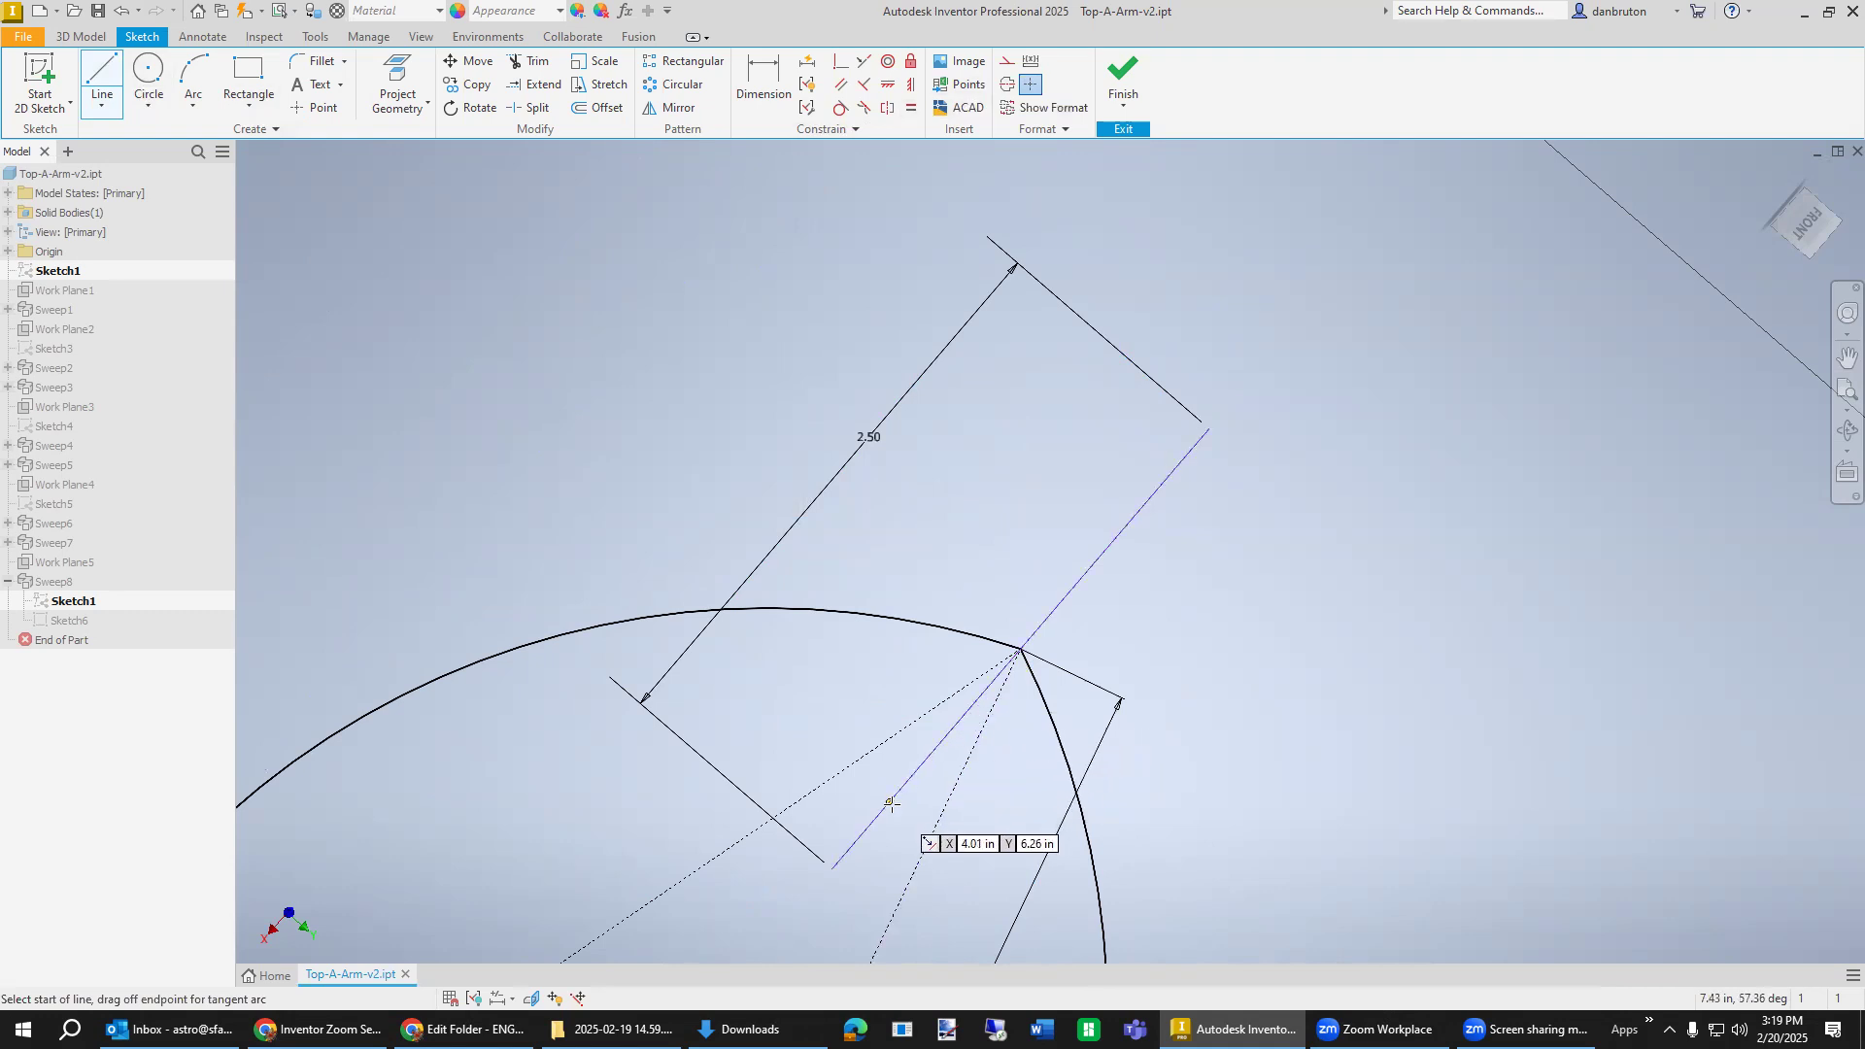
left_click(890, 804)
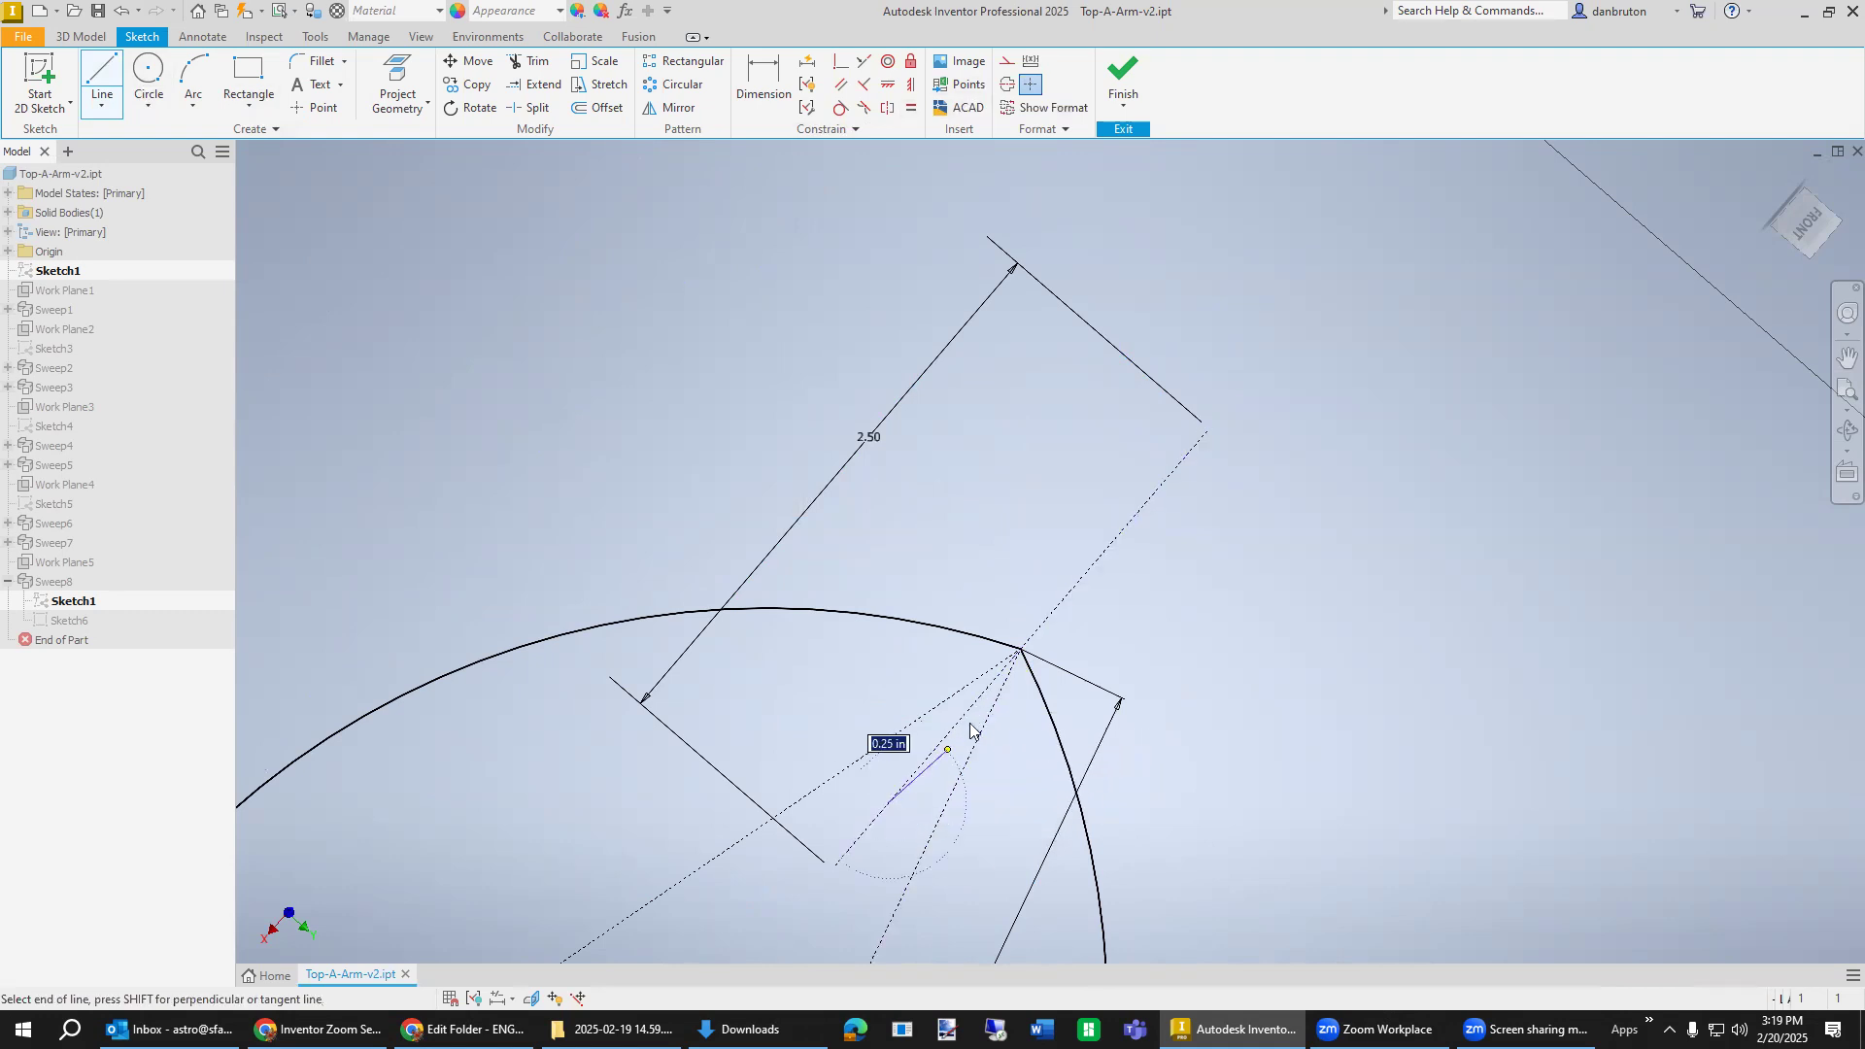
double_click(1079, 580)
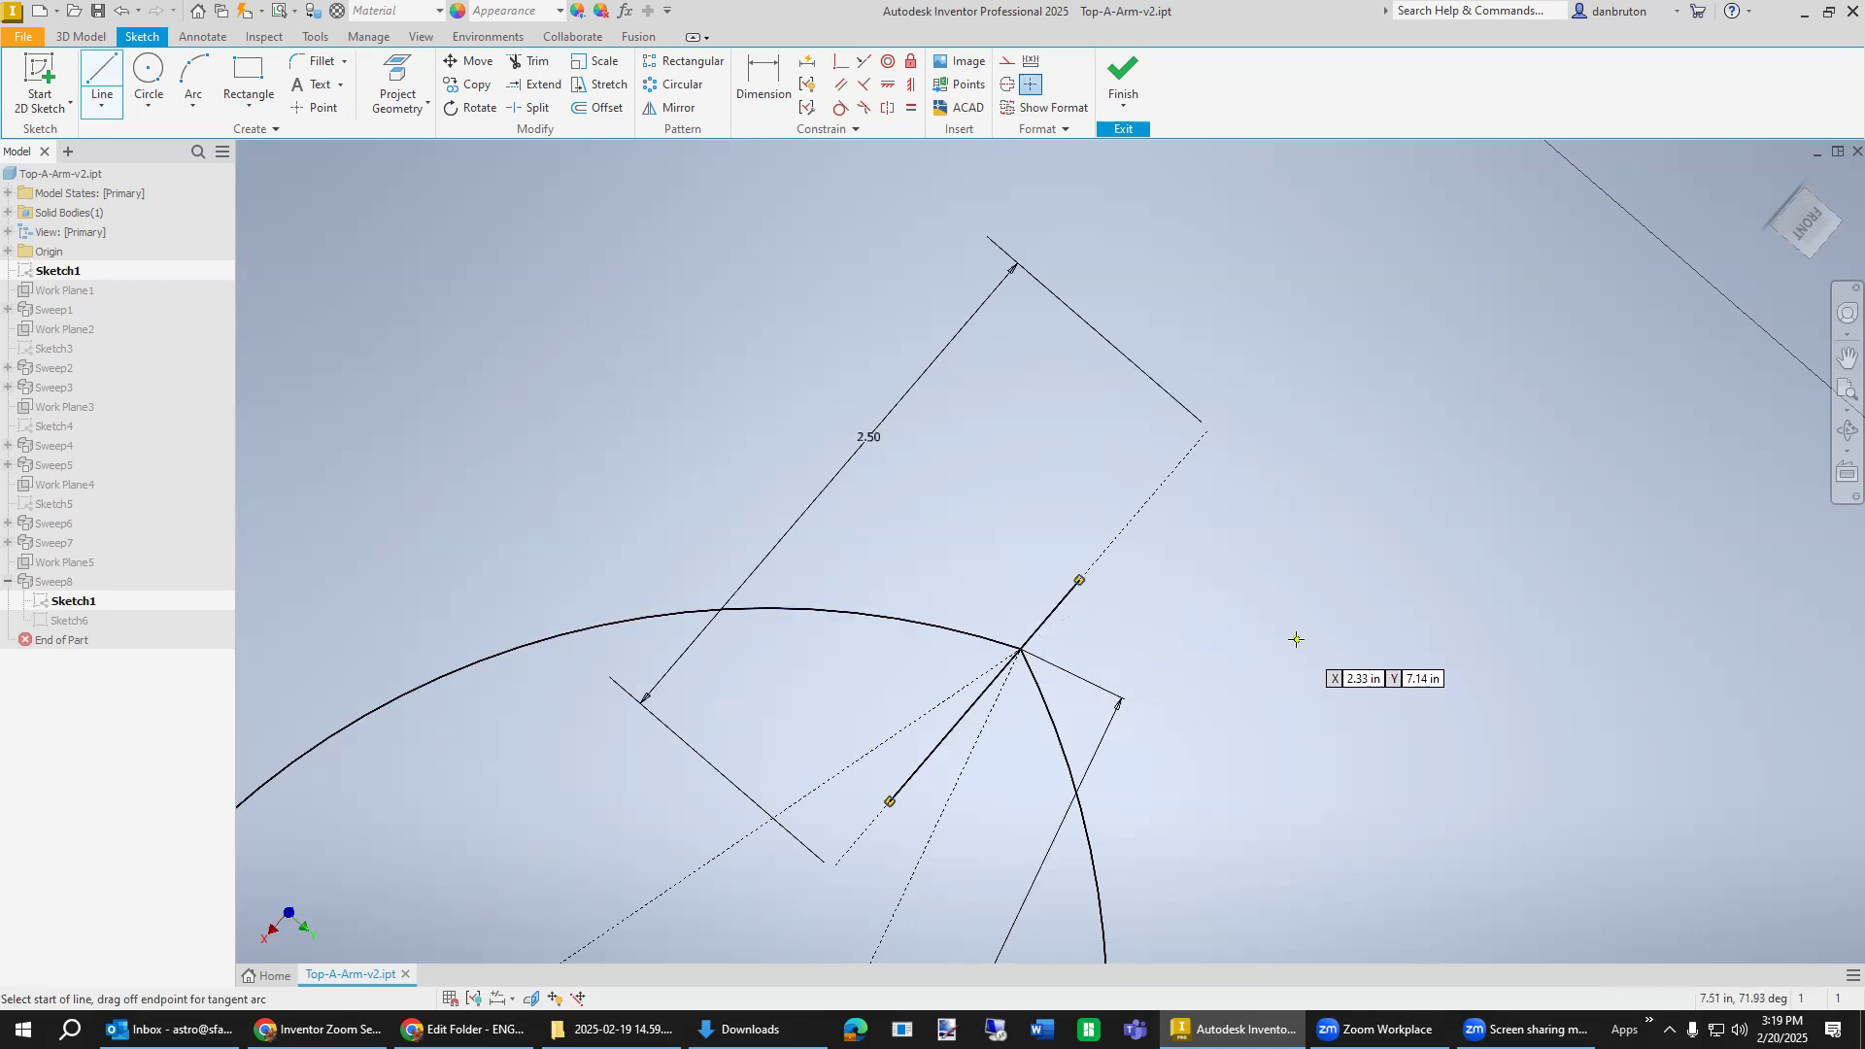
key("Escape")
Dimension the distance from the new line's midpoint to the apex point as 0.25 in.
key("d")
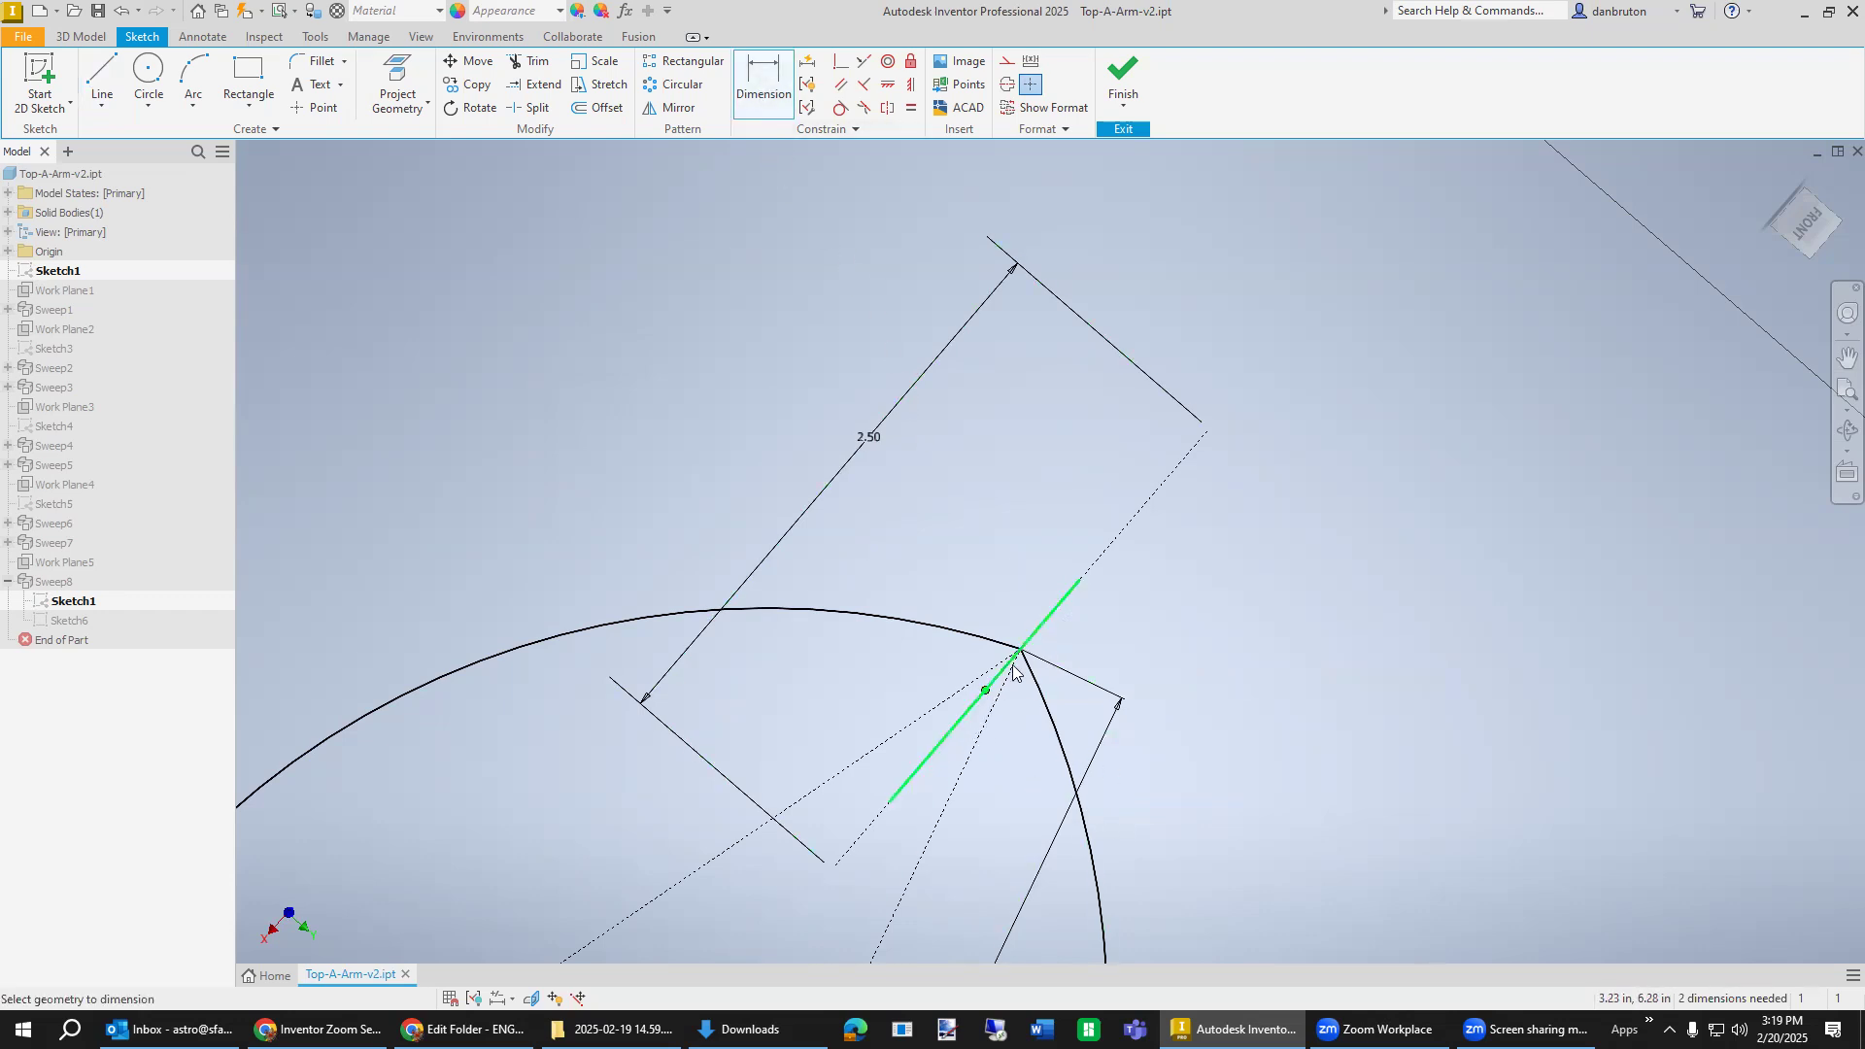
left_click(1057, 716)
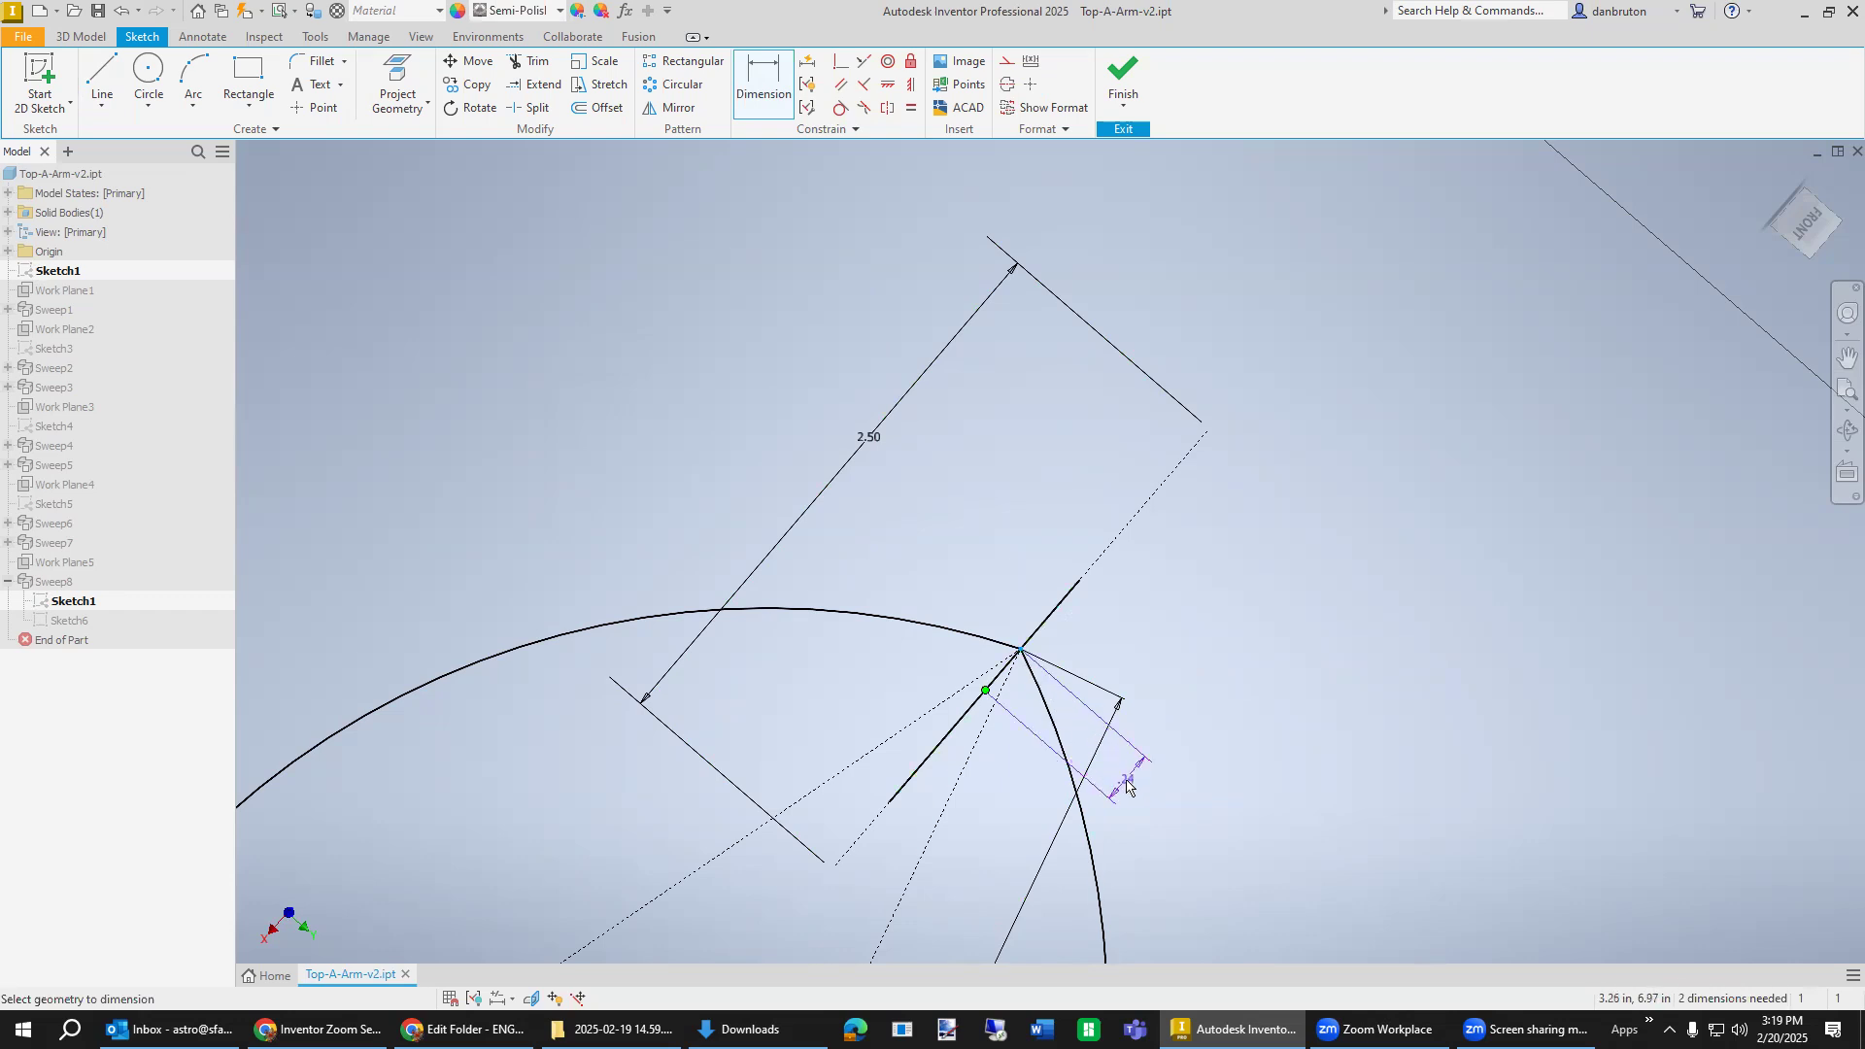
left_click(1192, 854)
type("0.2")
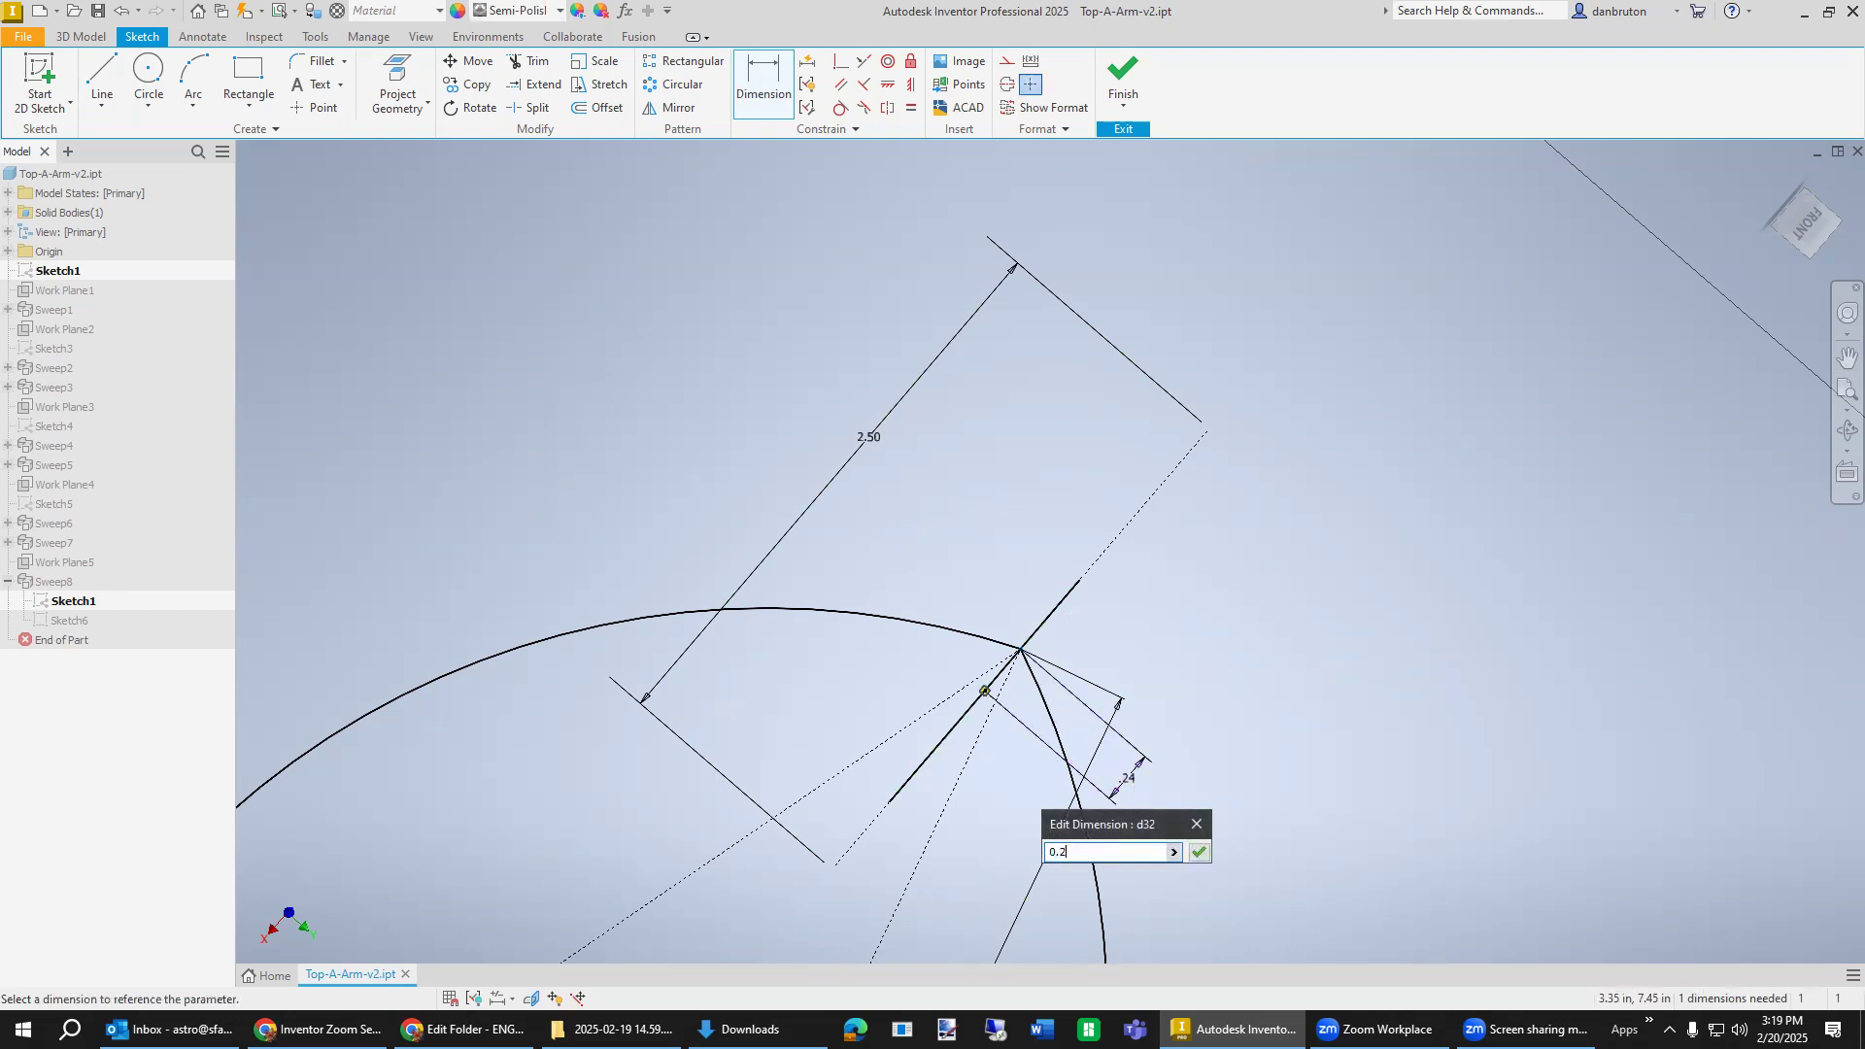
type("5")
key("Return")
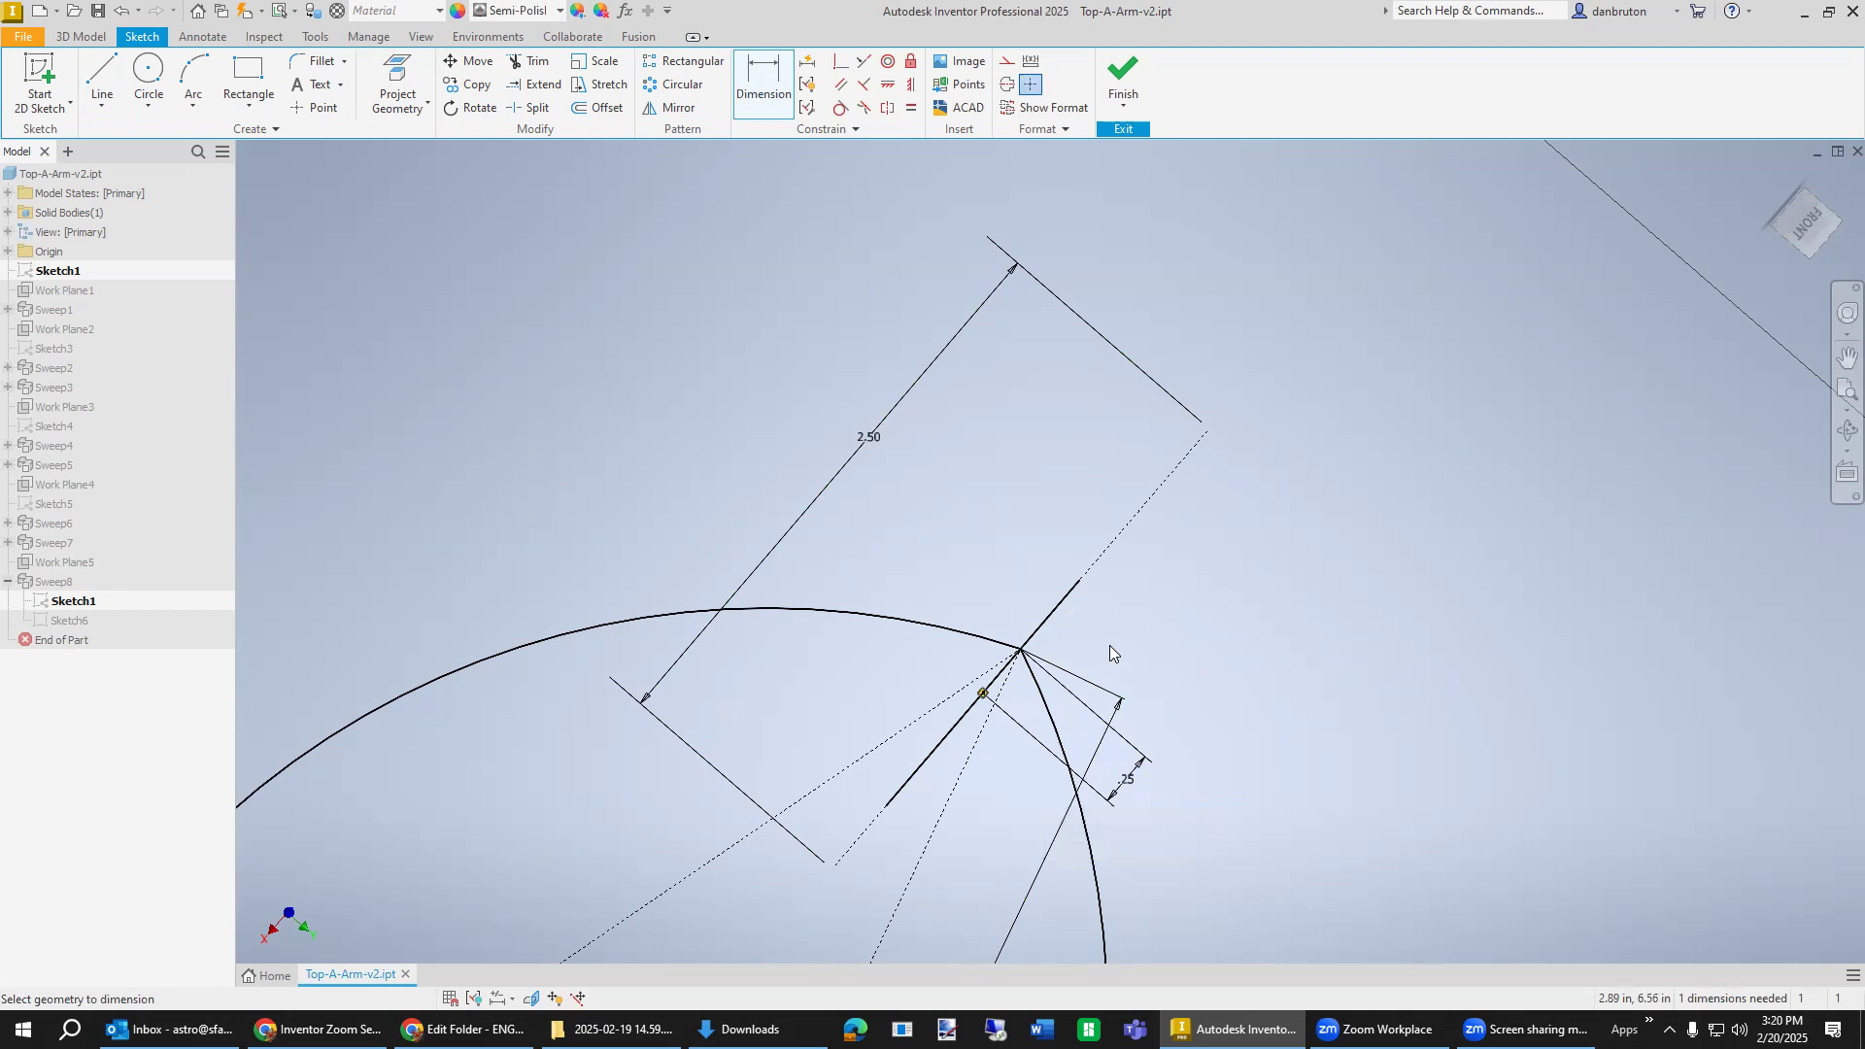
key("Escape")
Dimension the new line's length as 1.5 in and finish Sketch1, accepting the update errors.
left_click(1080, 579)
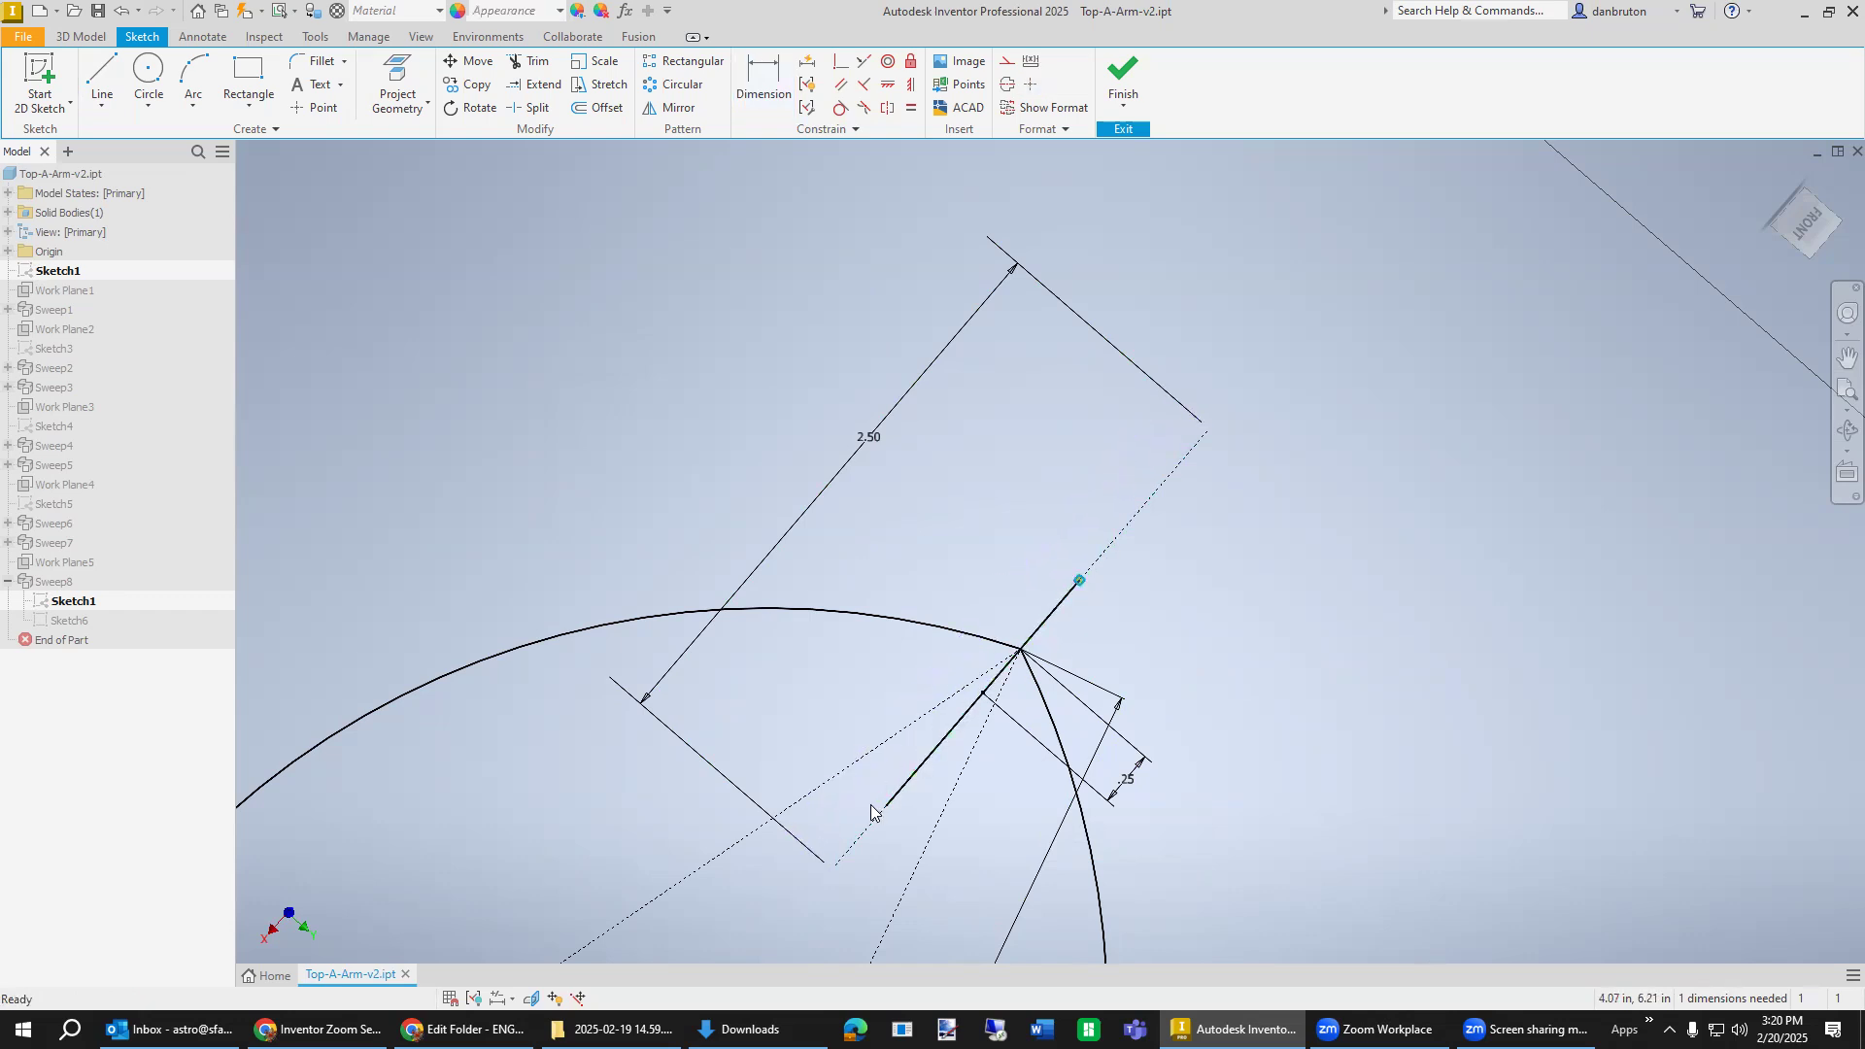
left_click(886, 806)
left_click(757, 94)
left_click(892, 799)
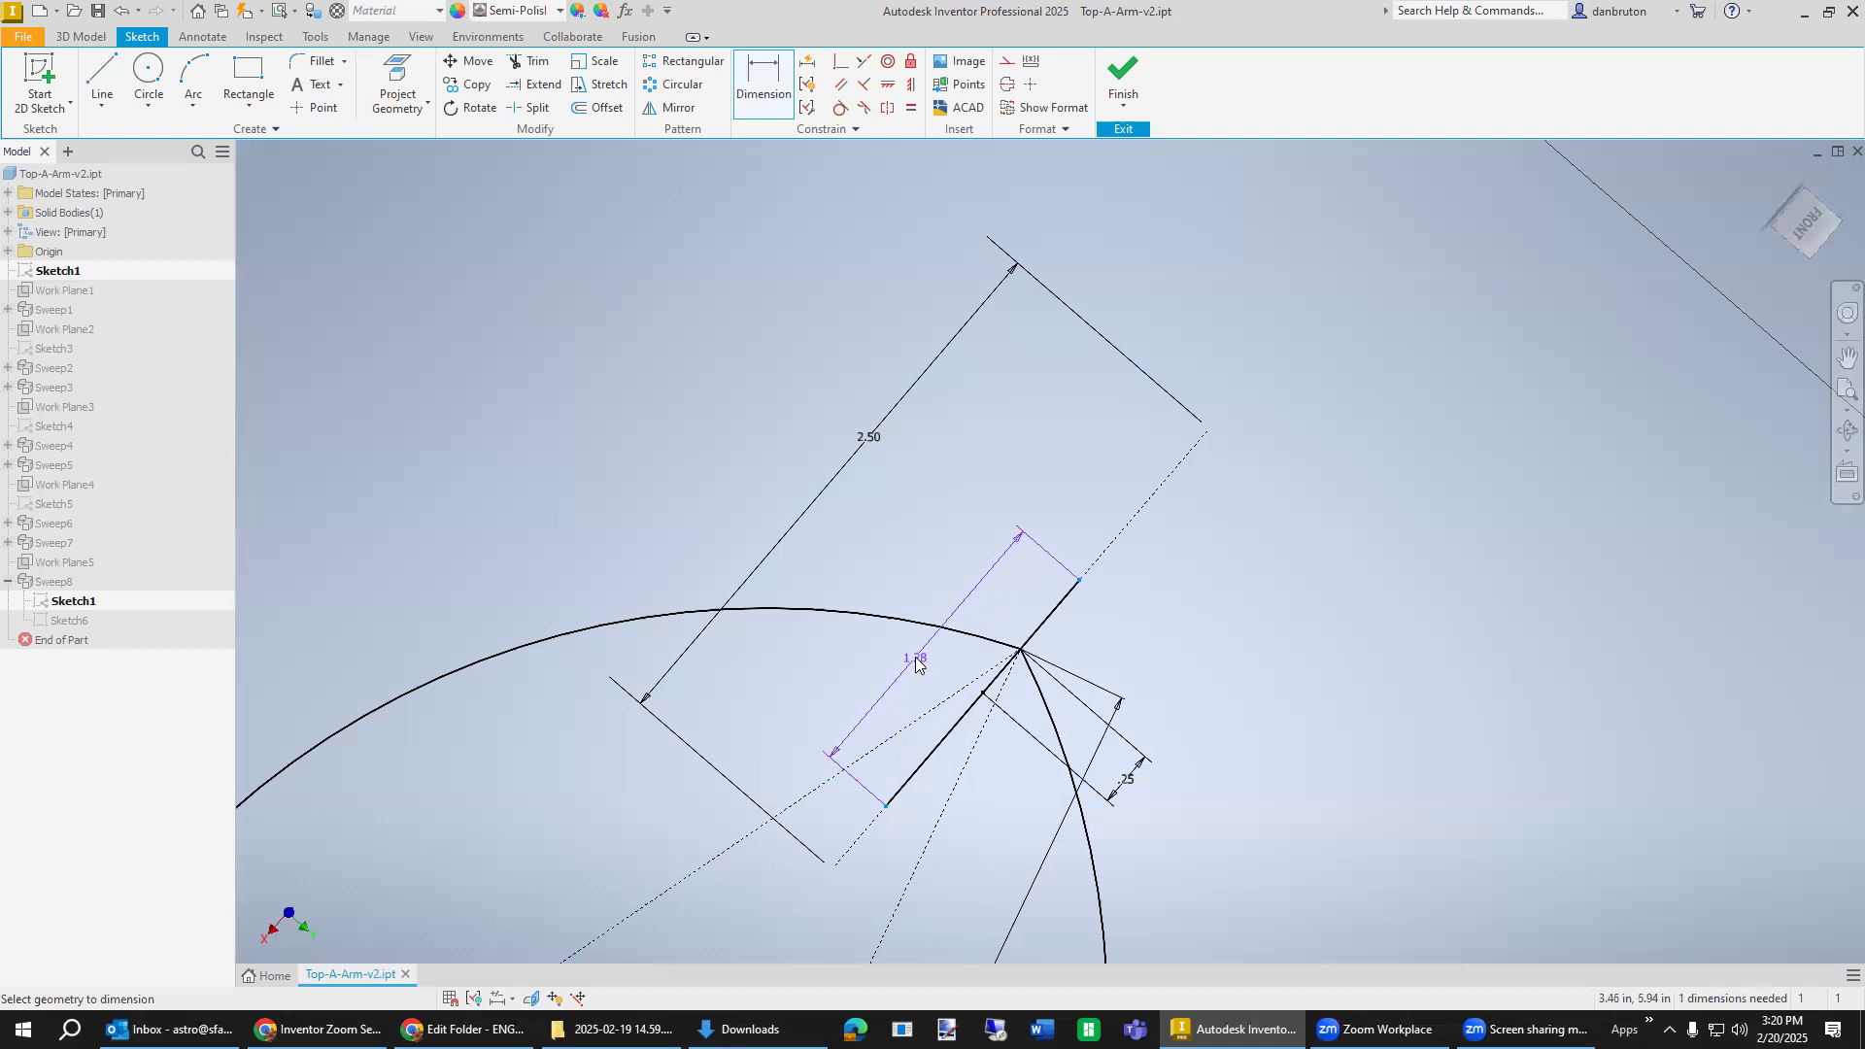
left_click(915, 664)
type("1.5")
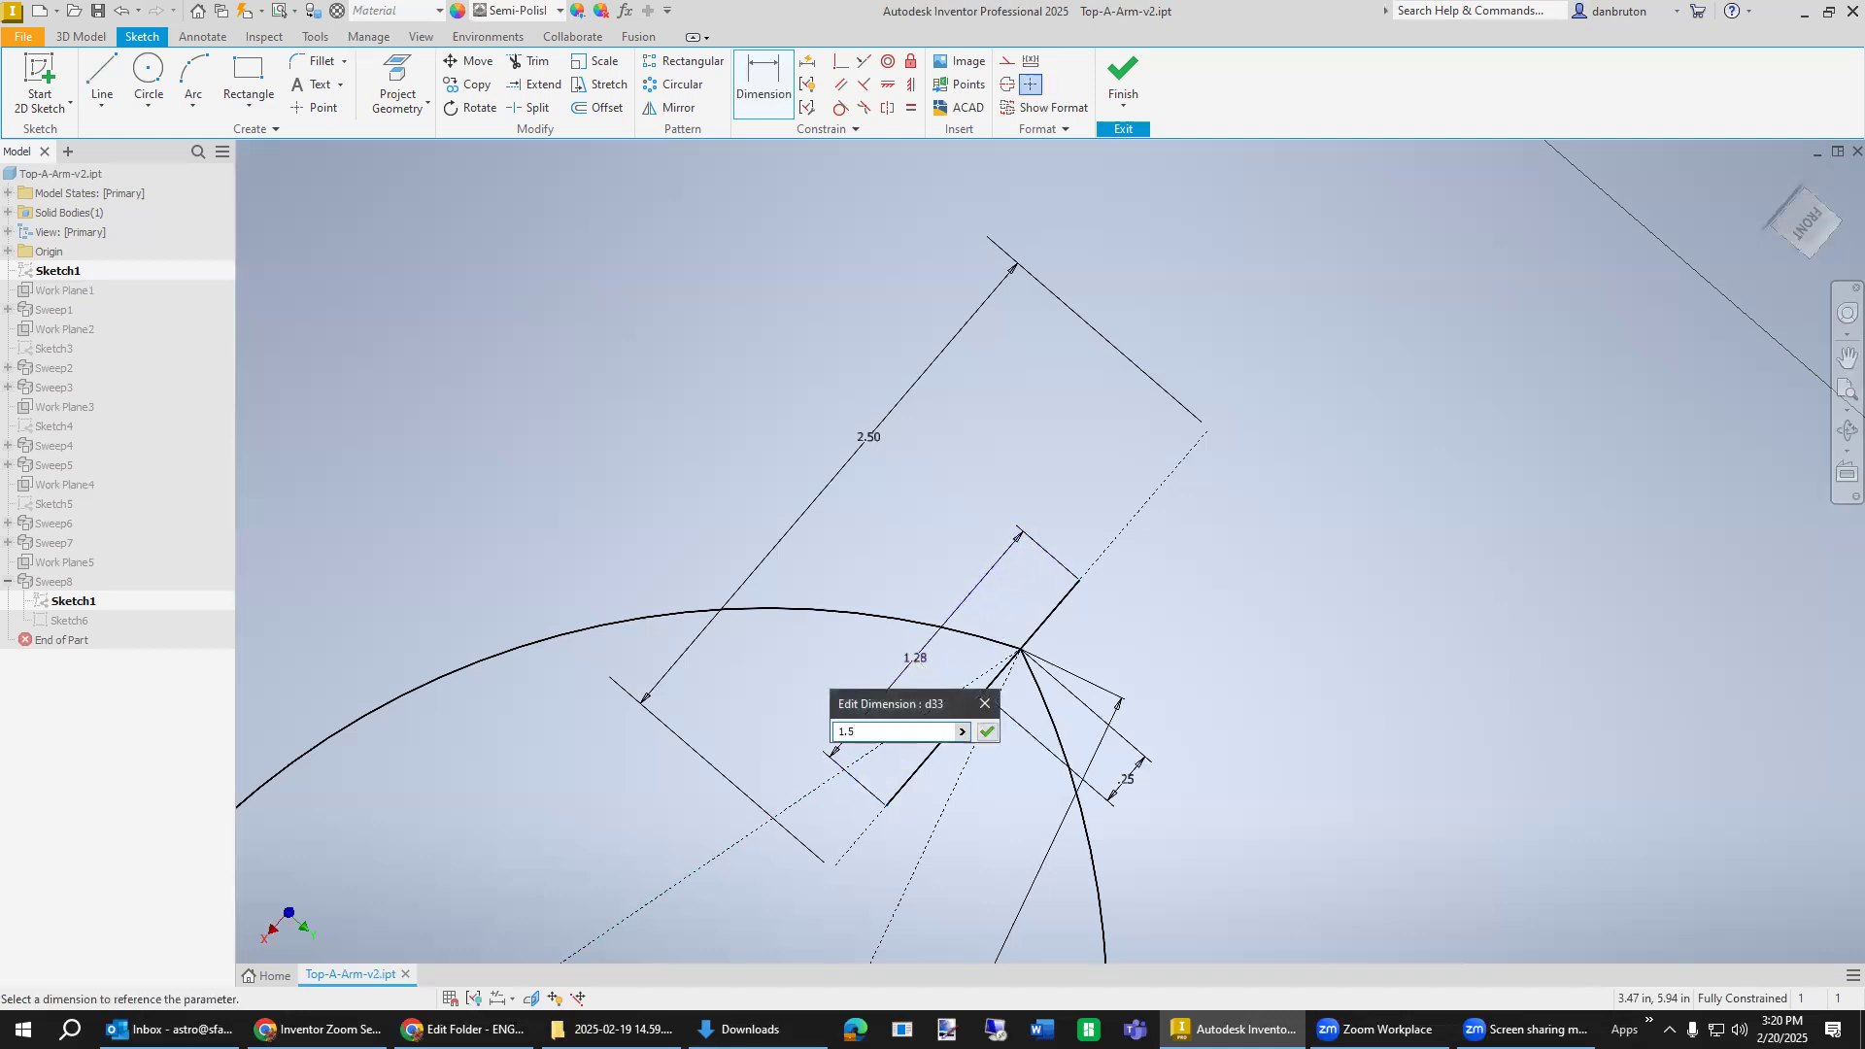
key("Return")
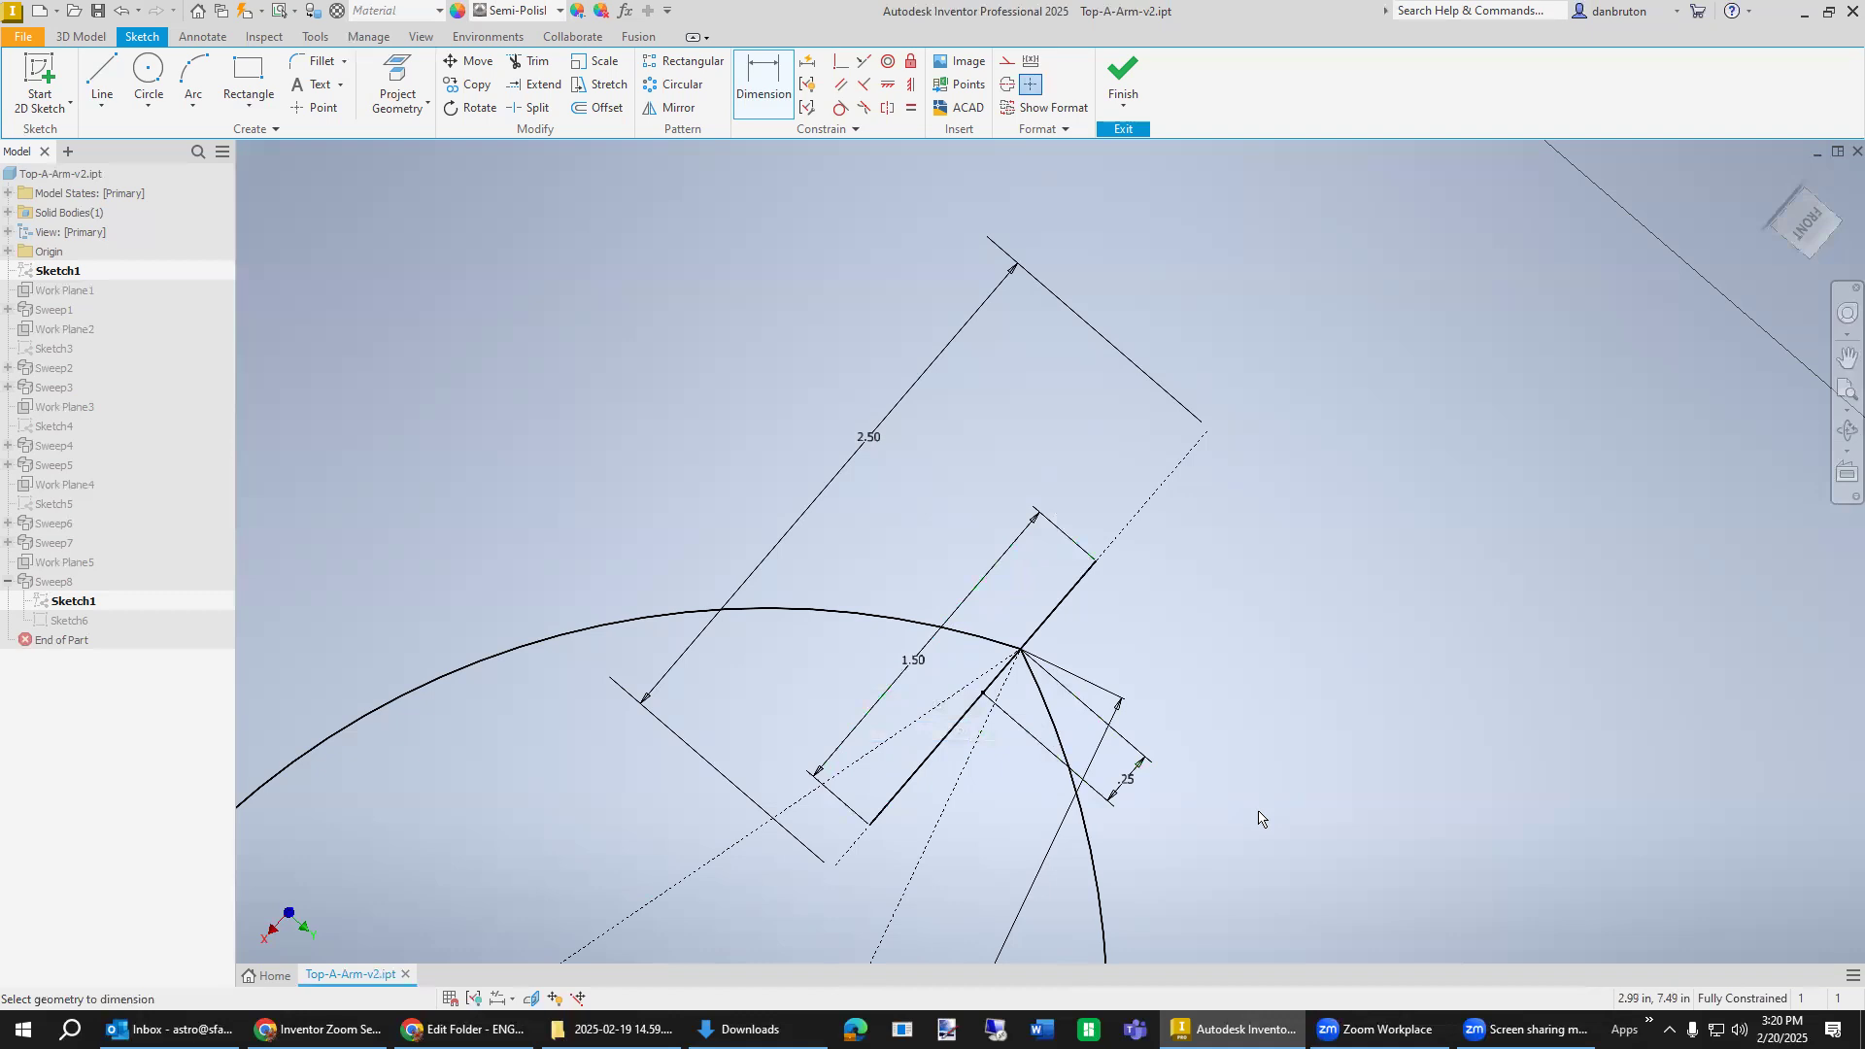
left_click(1138, 72)
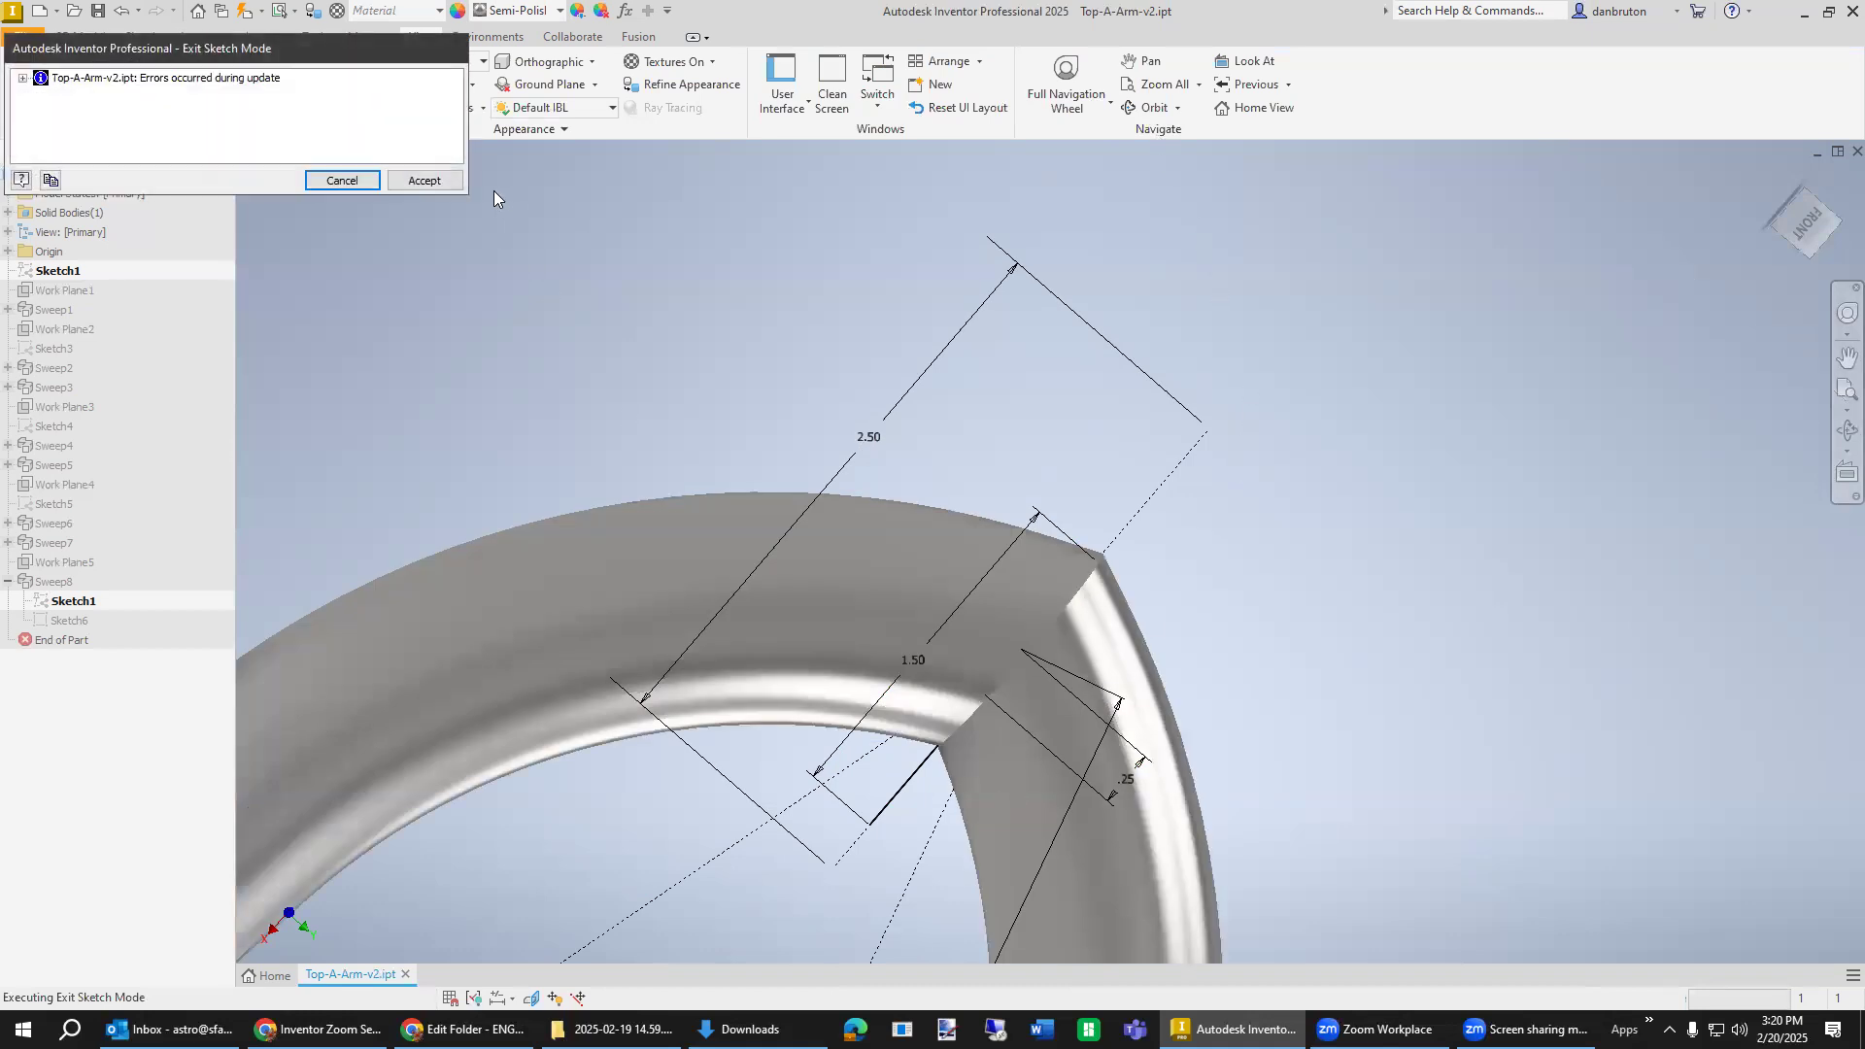
left_click(423, 180)
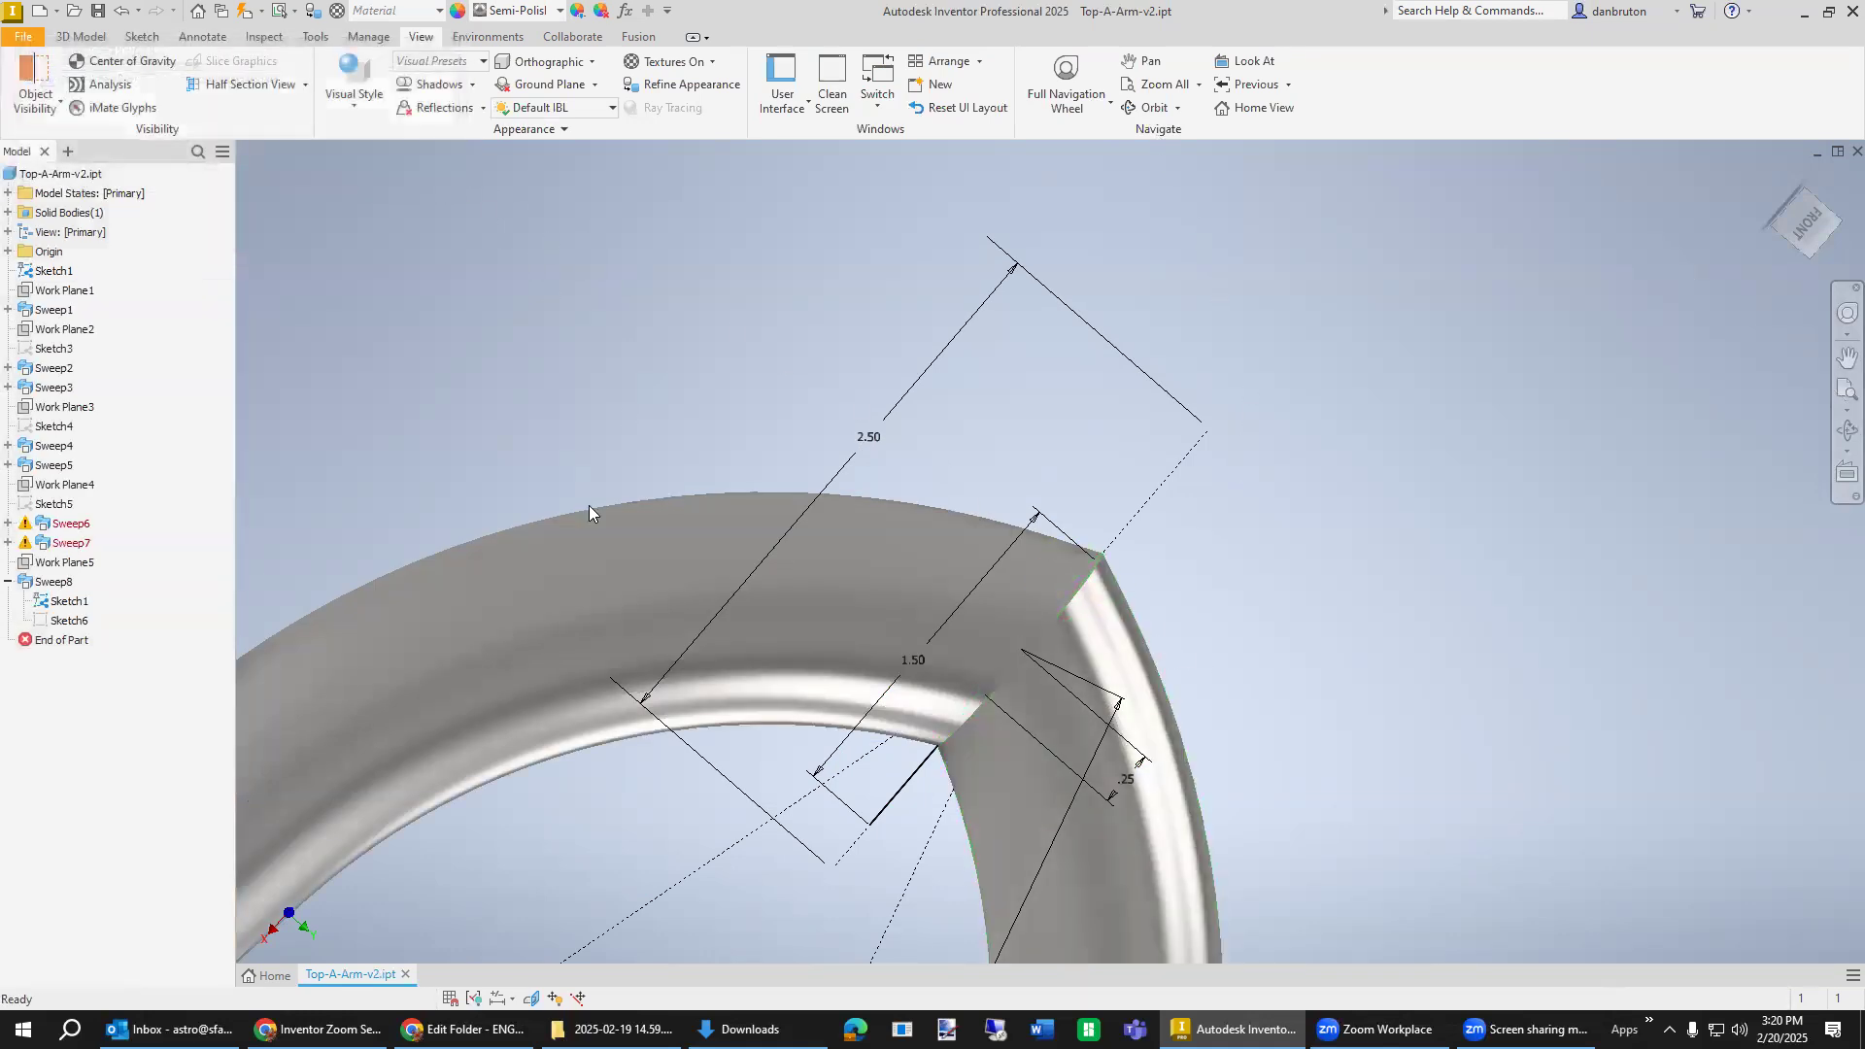
Delete the failed Sweep6 and Sweep7 features of the old apex tube.
scroll(1517, 684, "up", 3)
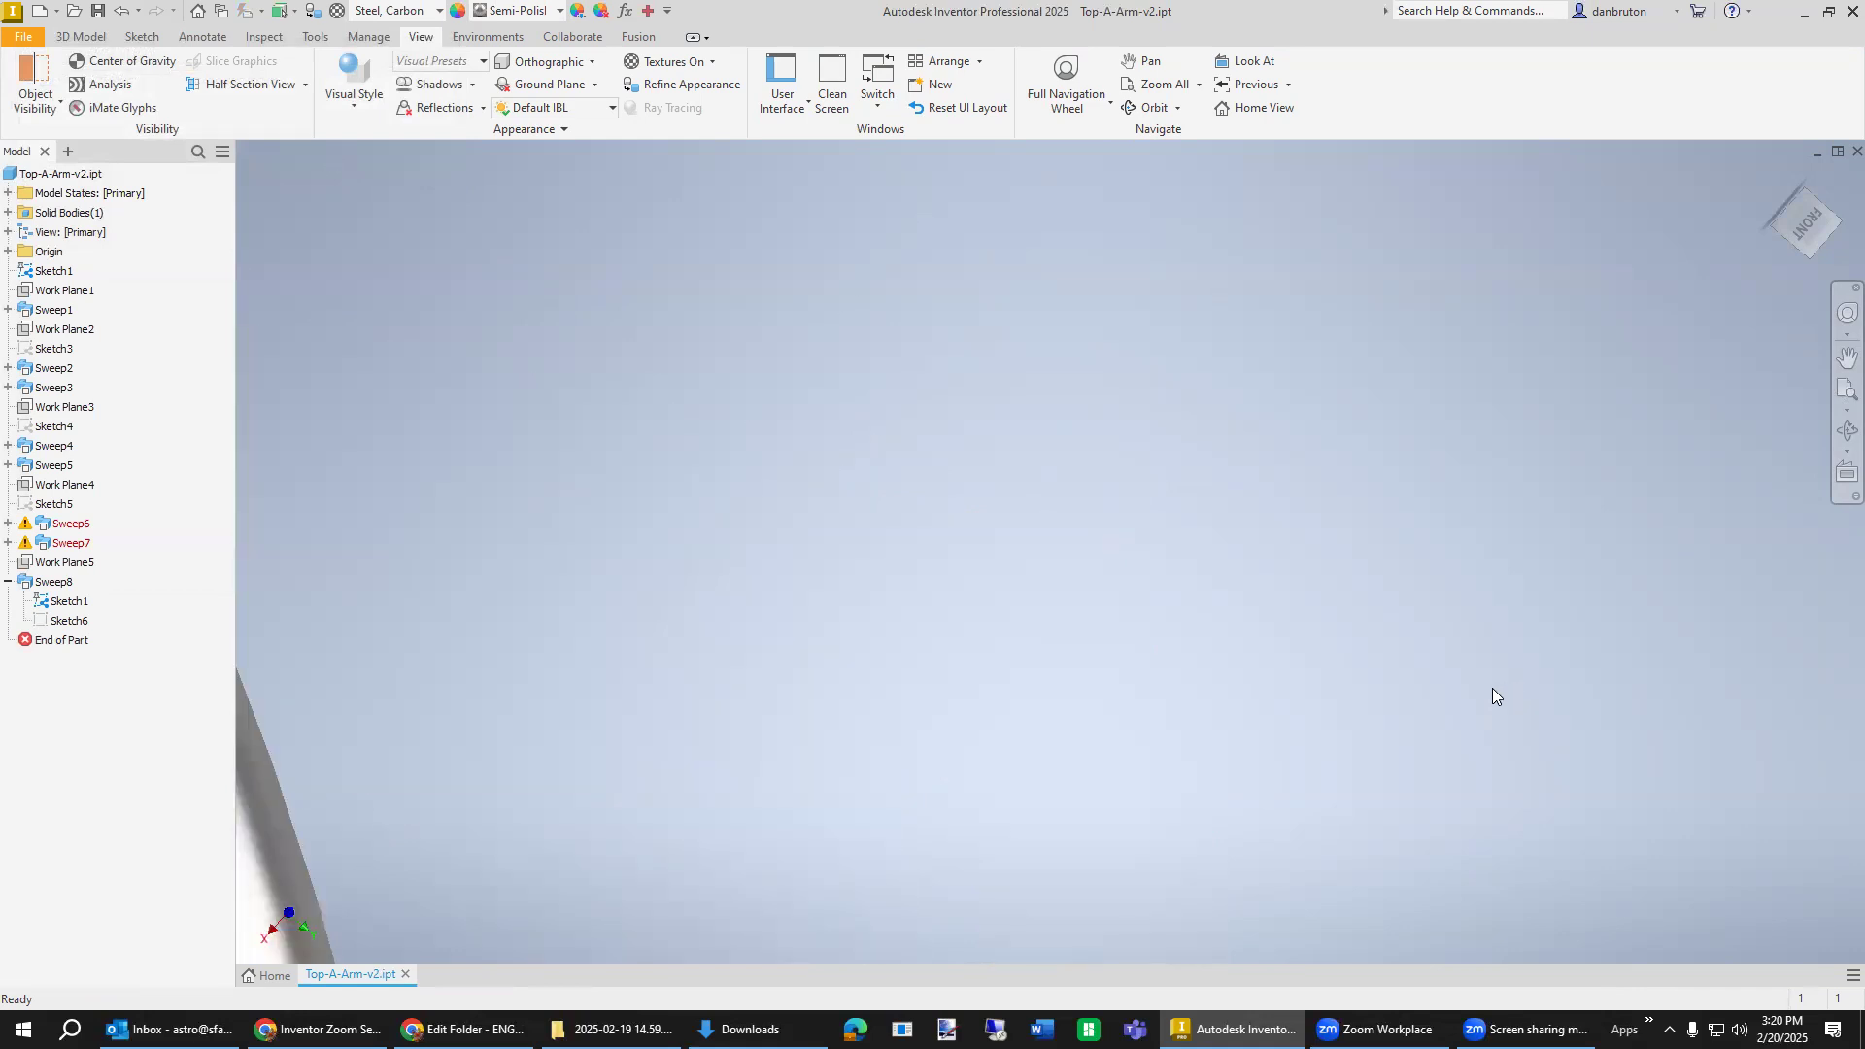
scroll(926, 732, "down", 10)
middle_click_drag(959, 730, 1039, 549)
scroll(1039, 550, "up", 5)
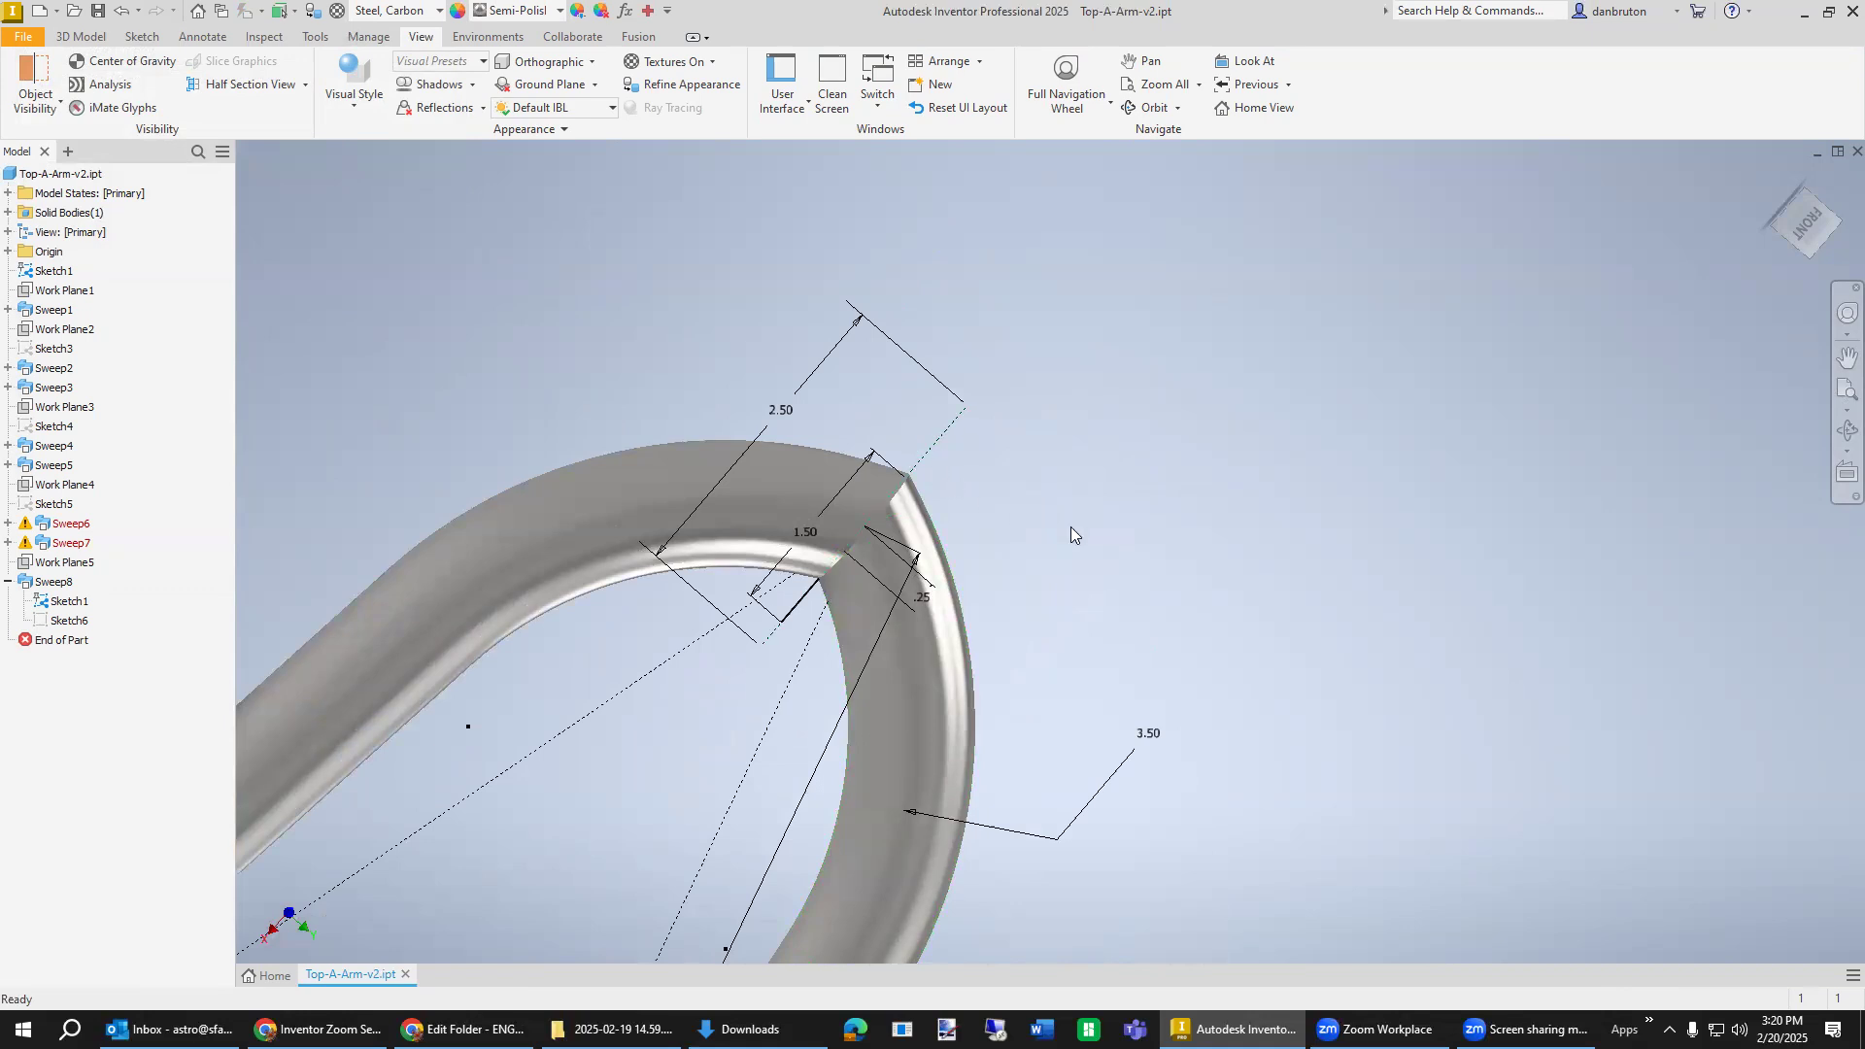
left_click(71, 530)
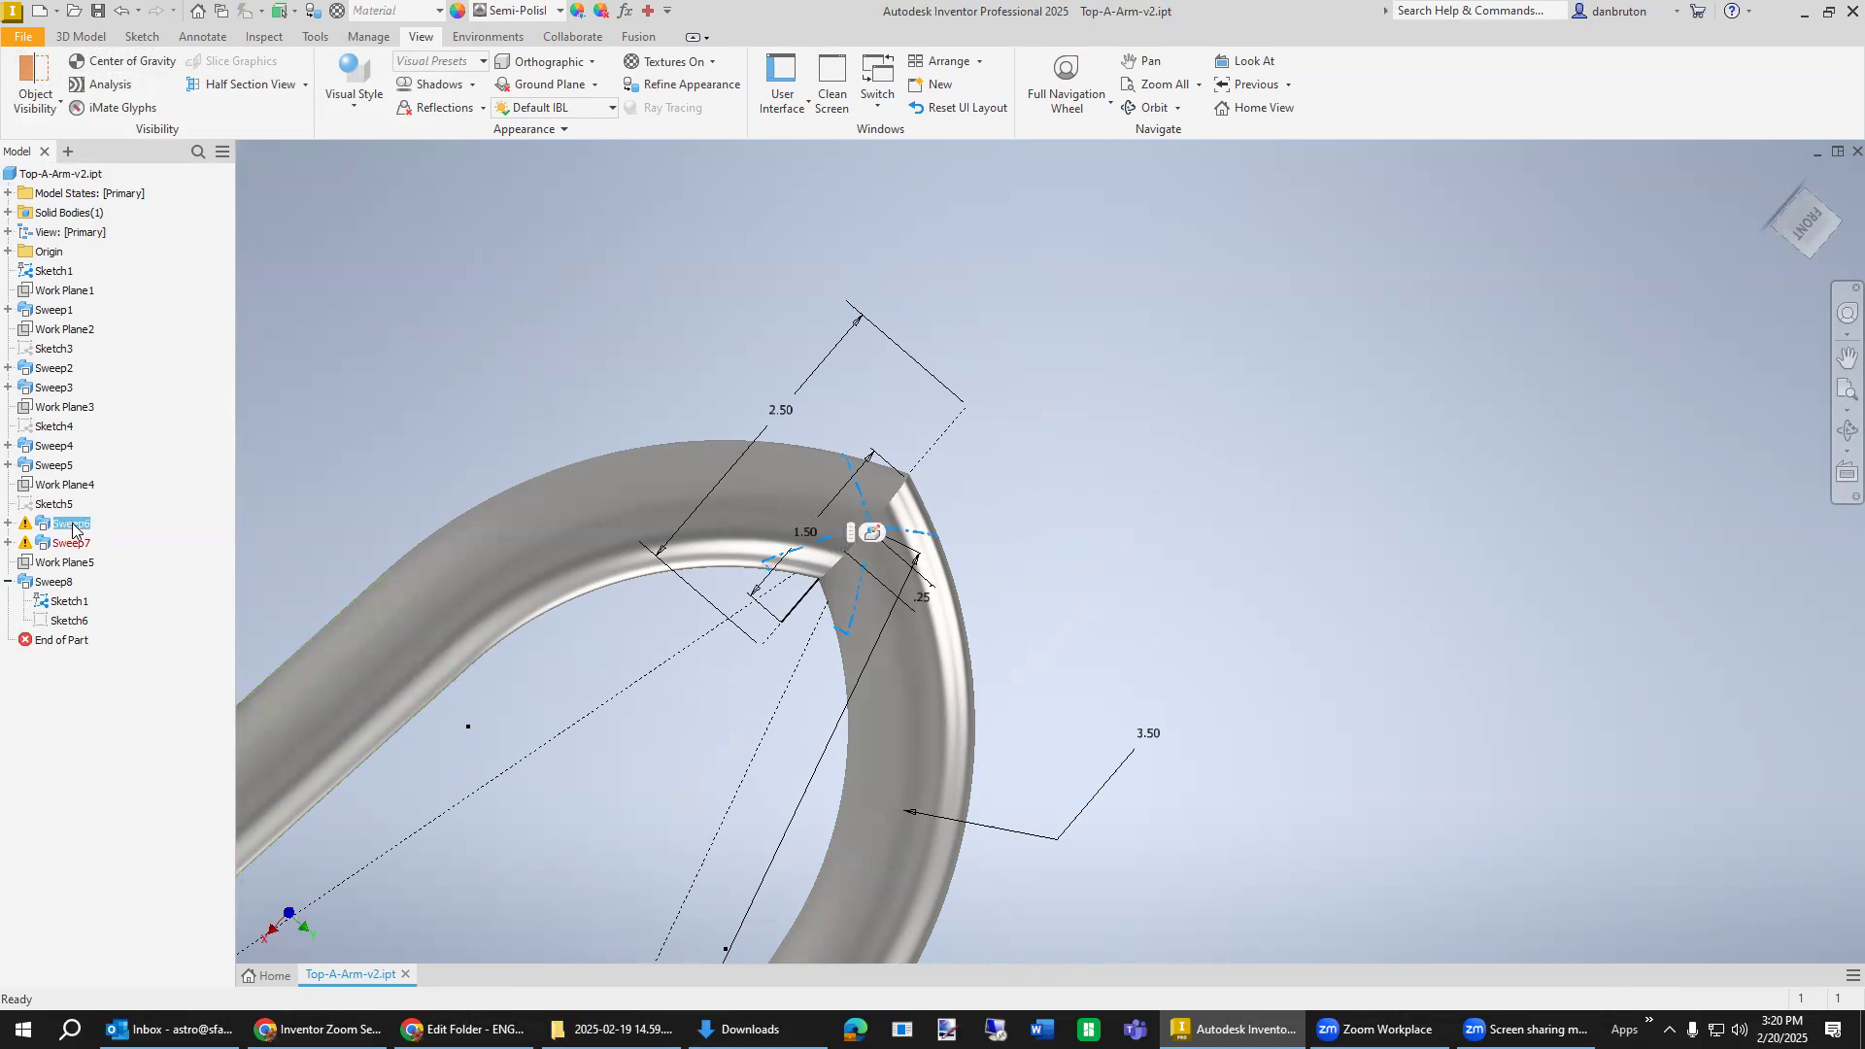
right_click(72, 530)
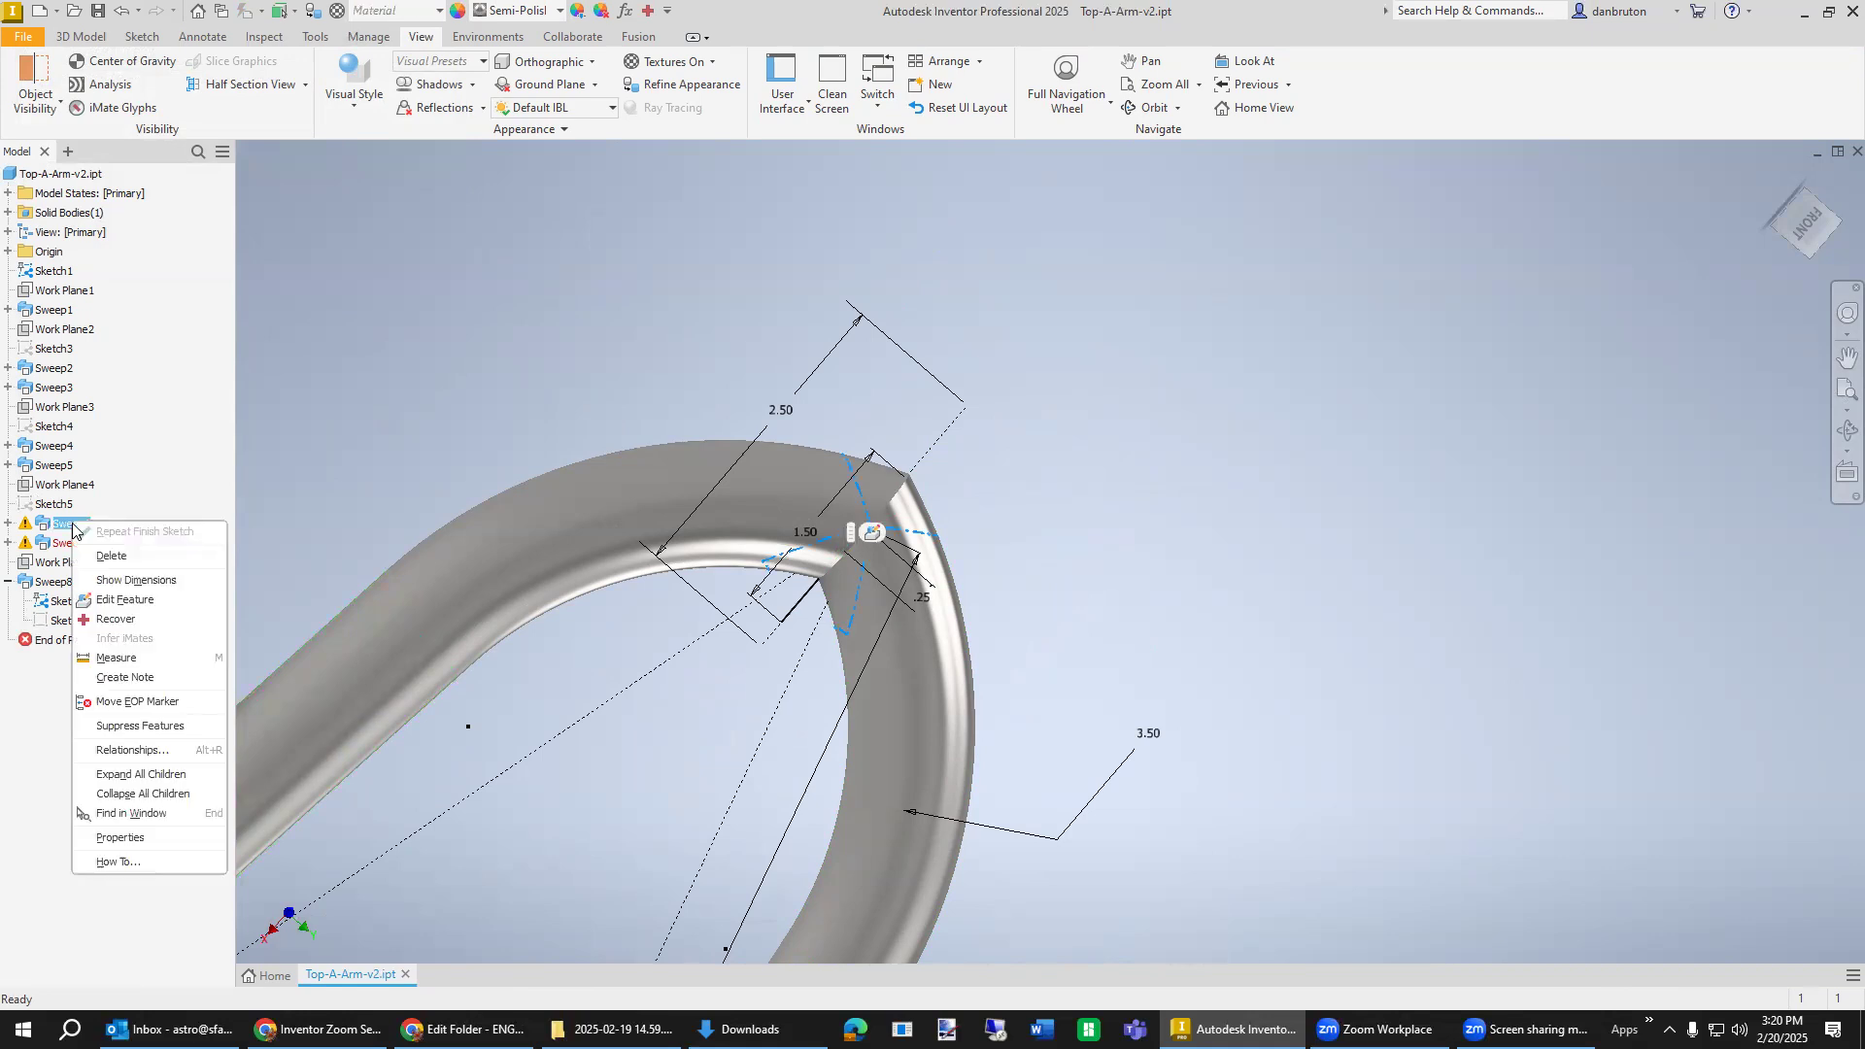
left_click(111, 556)
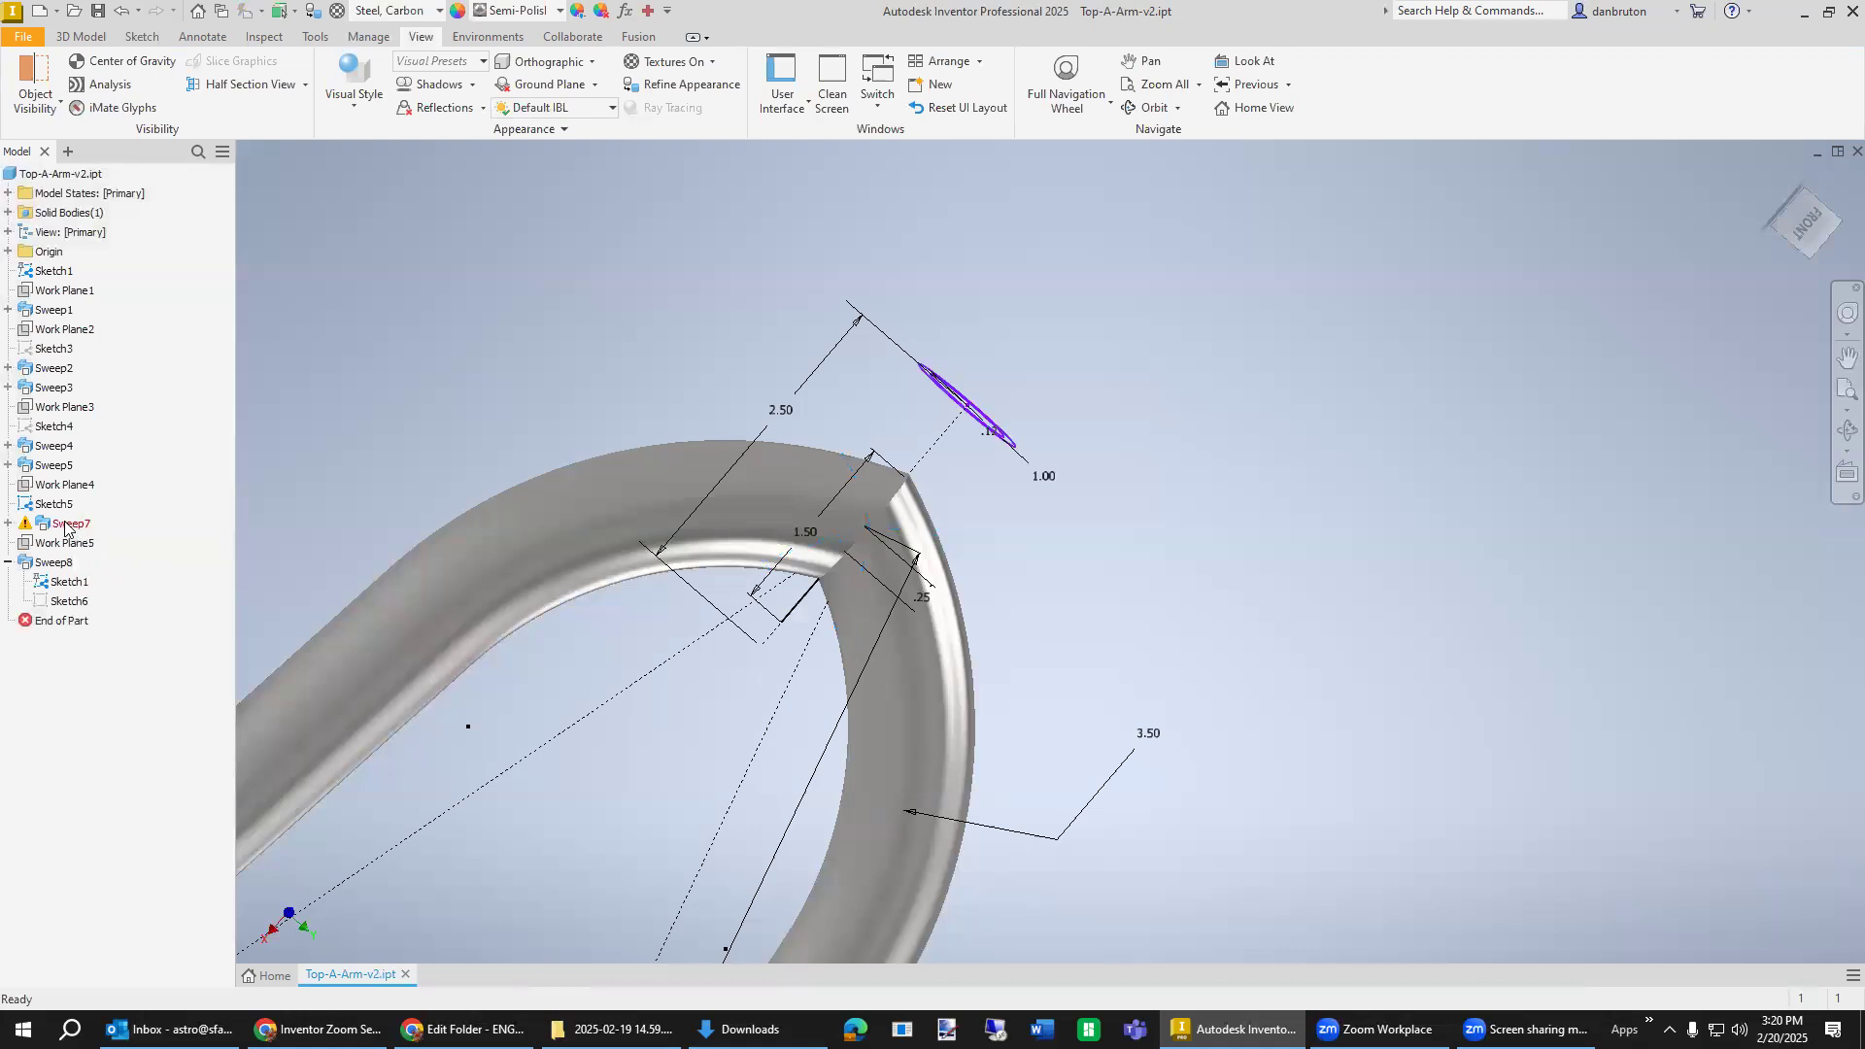
right_click(64, 527)
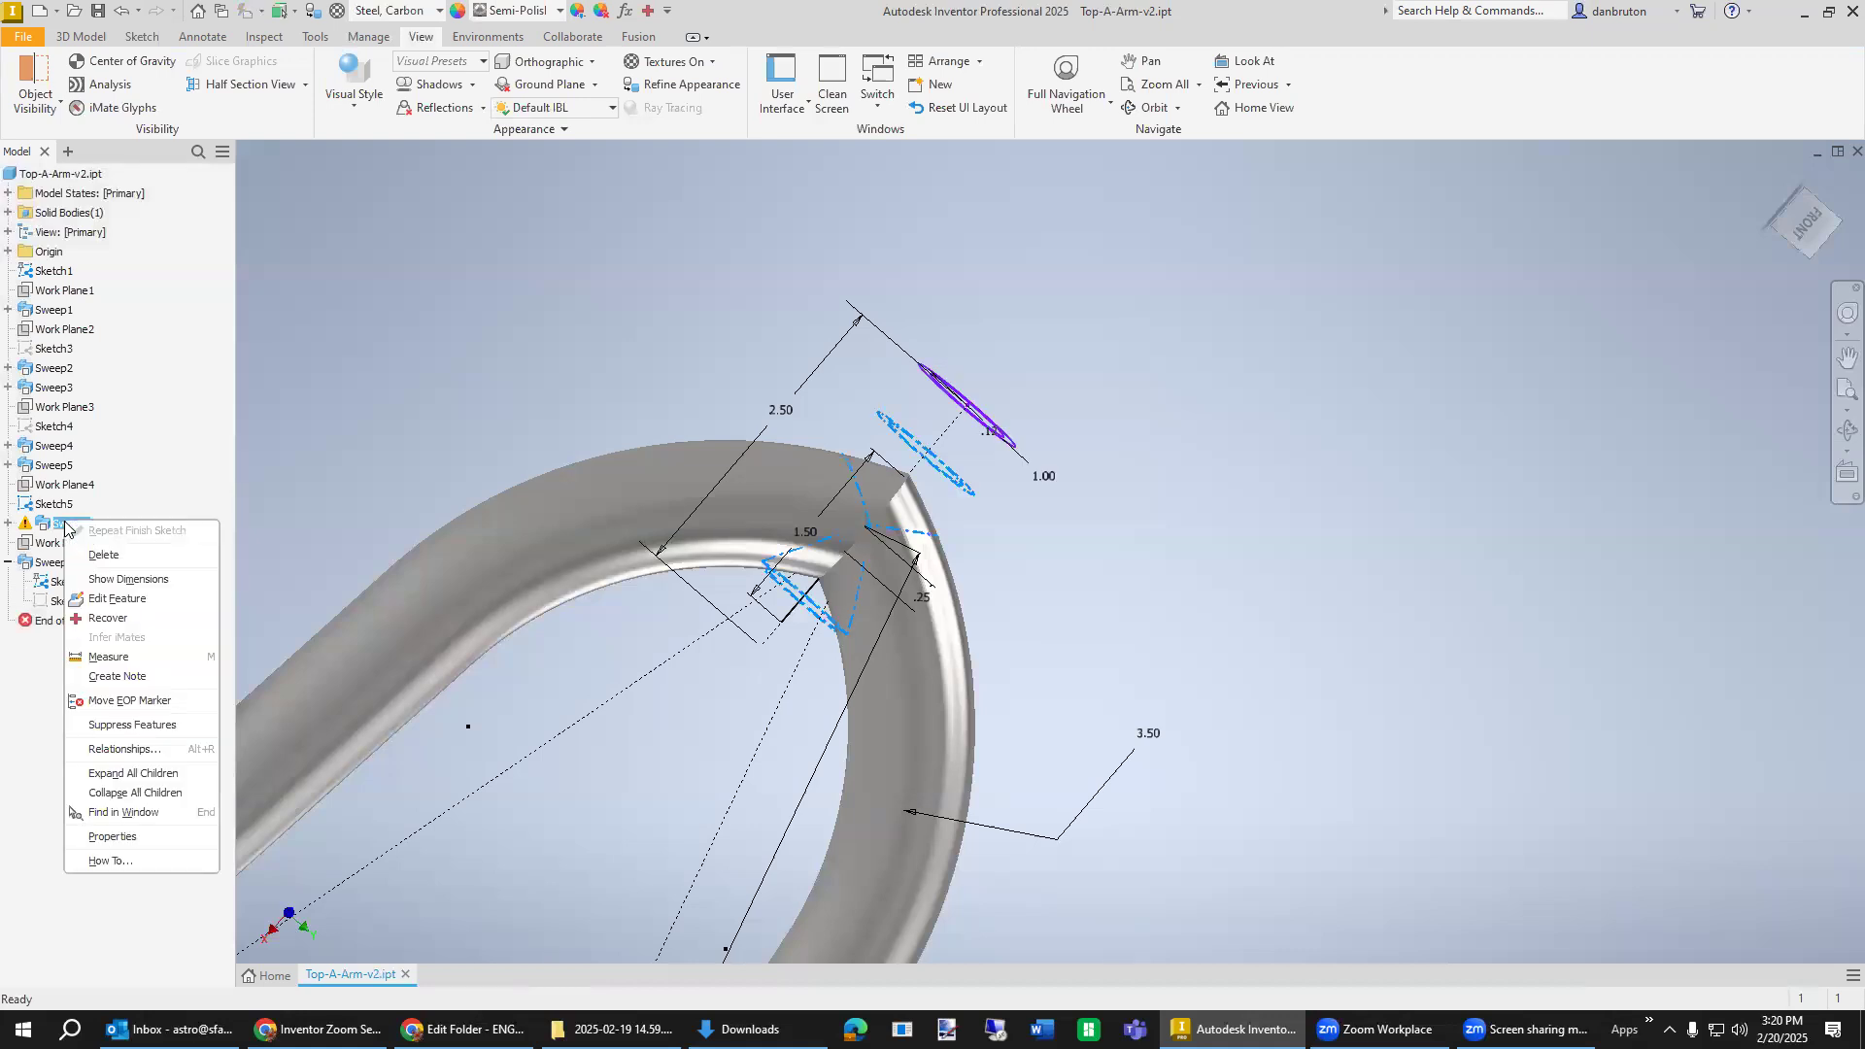
left_click(107, 557)
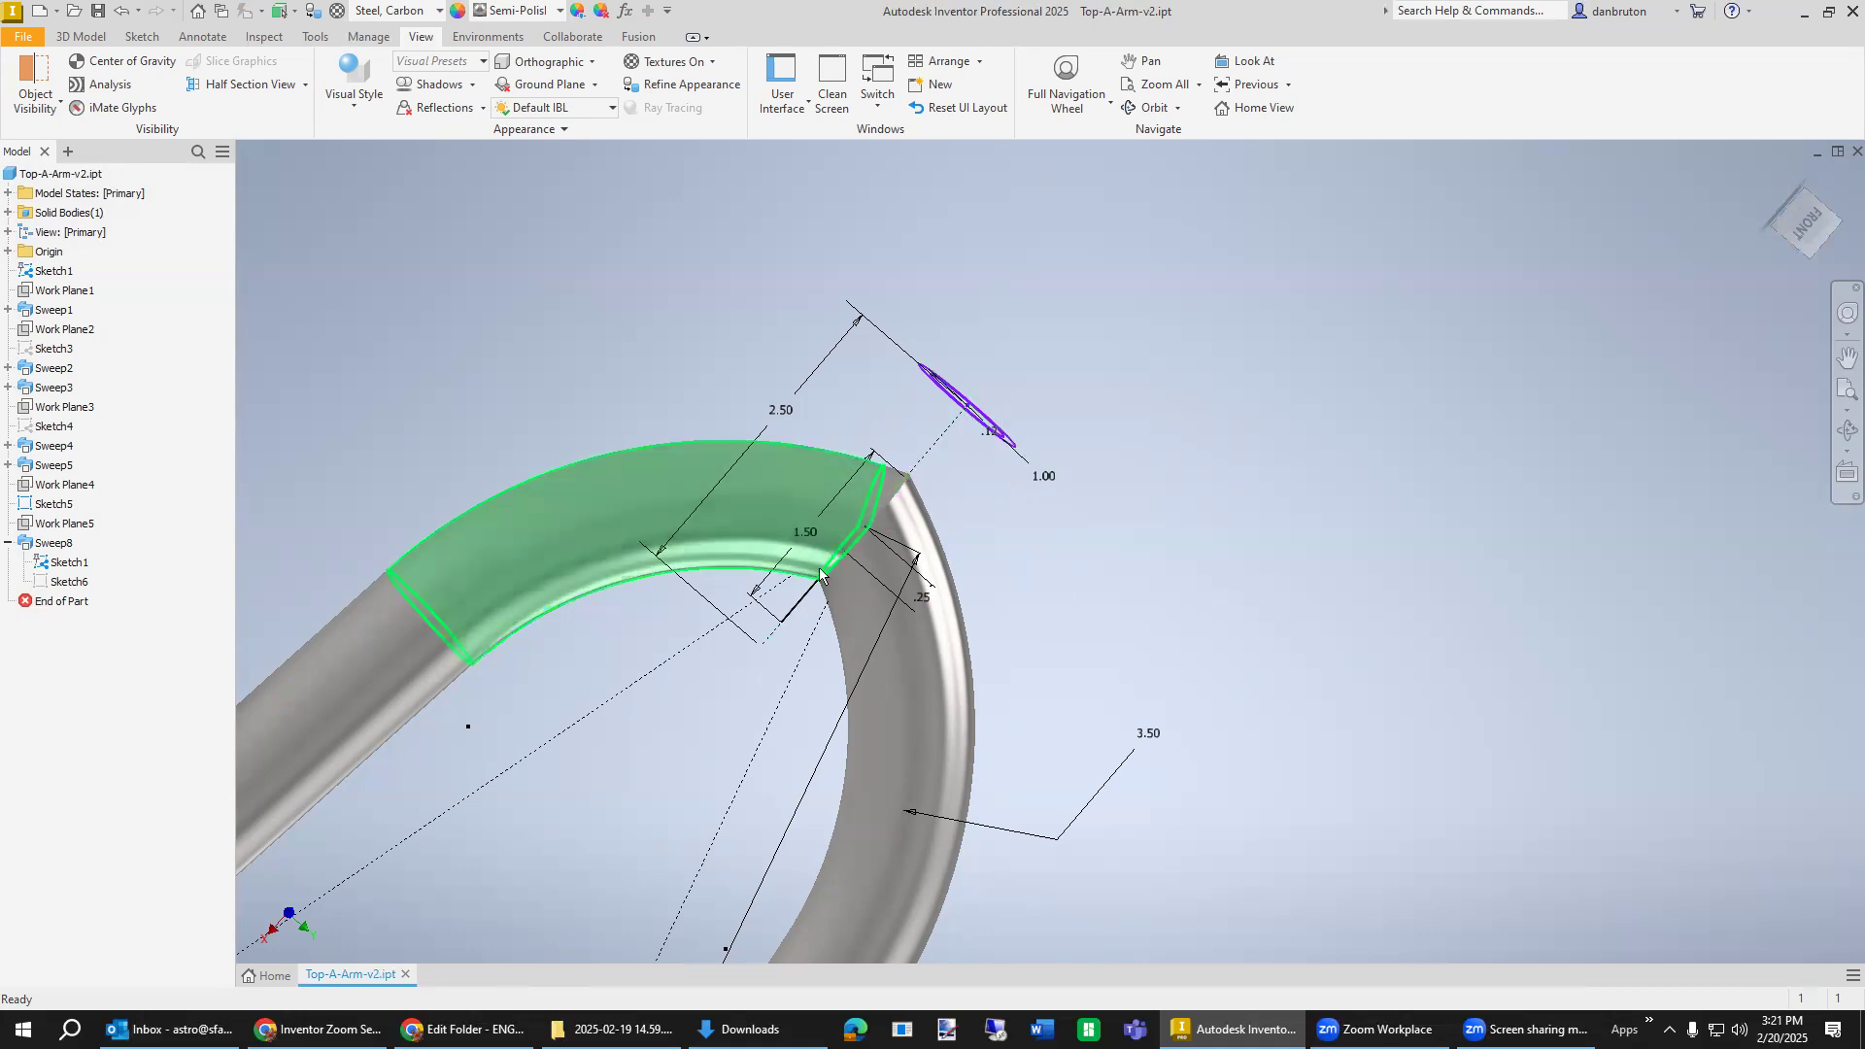
Delete Sketch5, the old apex tube's profile sketch.
left_click(53, 505)
right_click(52, 505)
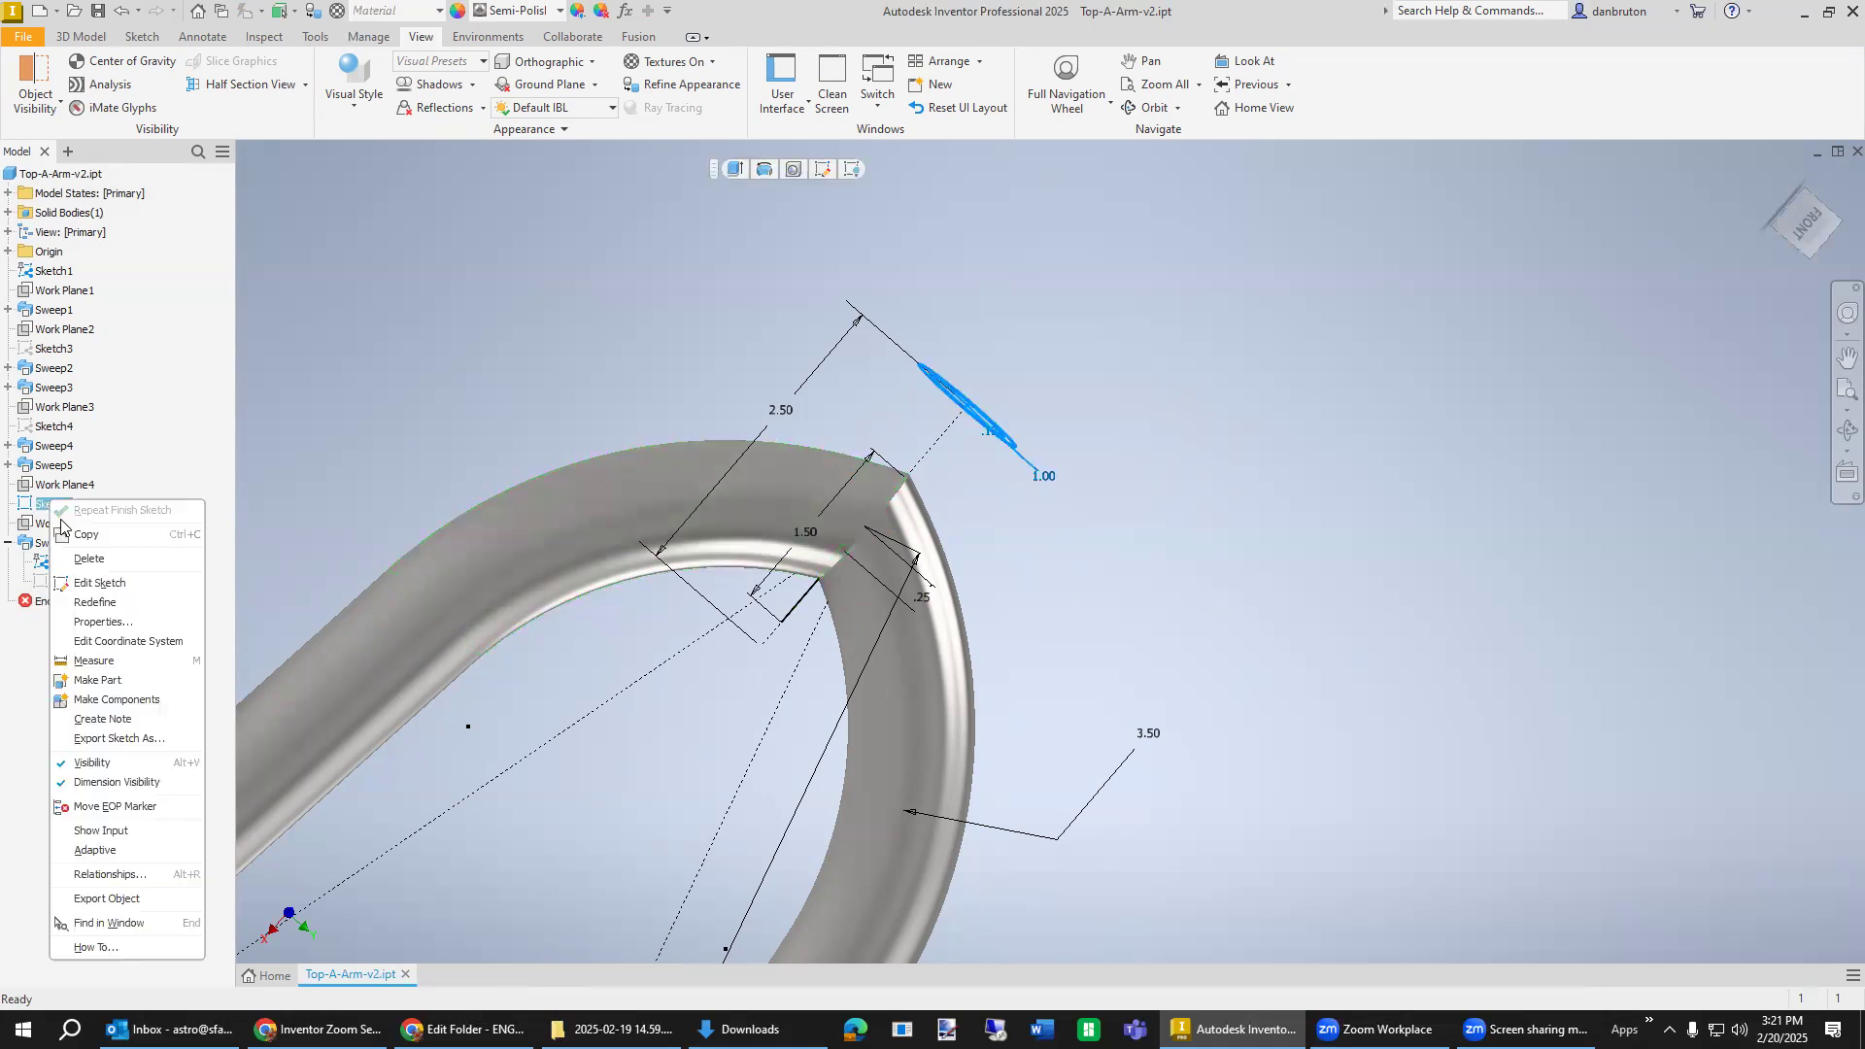
left_click(90, 559)
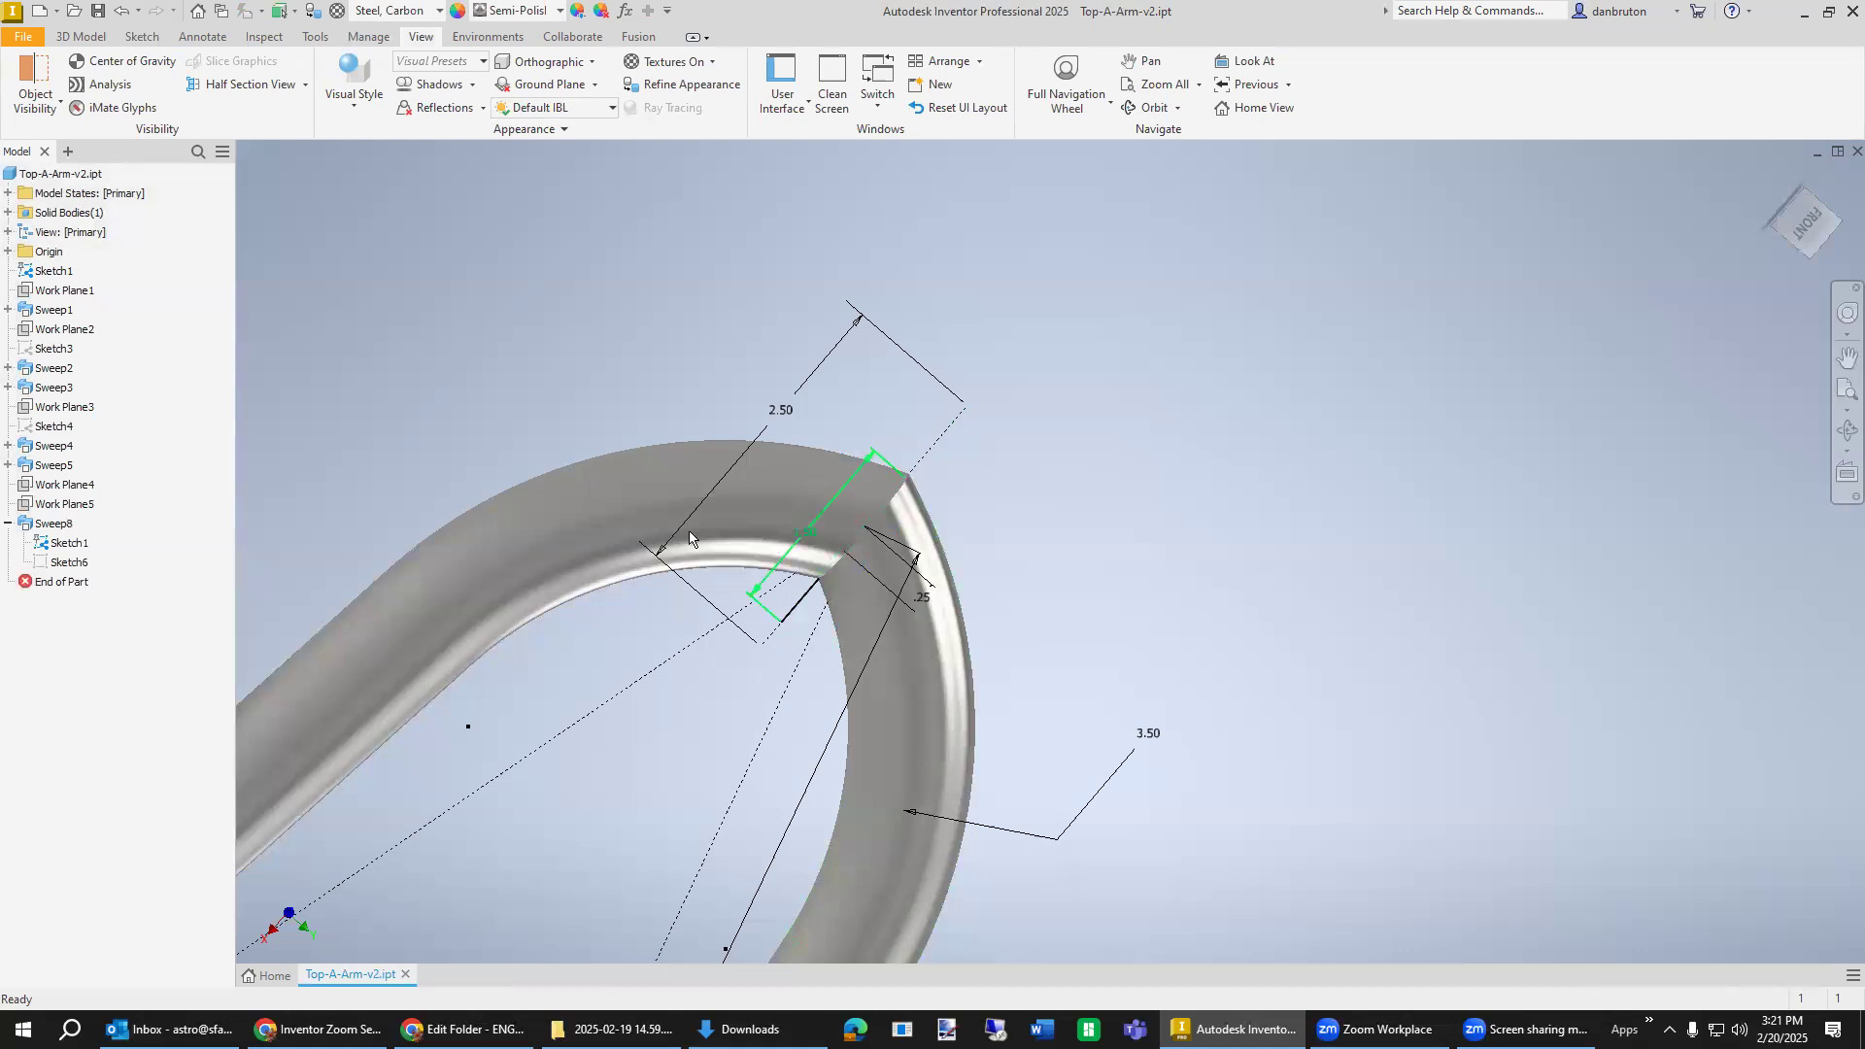
Reopen Sketch1, set the distance between the short line's midpoint and the apex to 0.1 in, and finish the sketch.
right_click(61, 280)
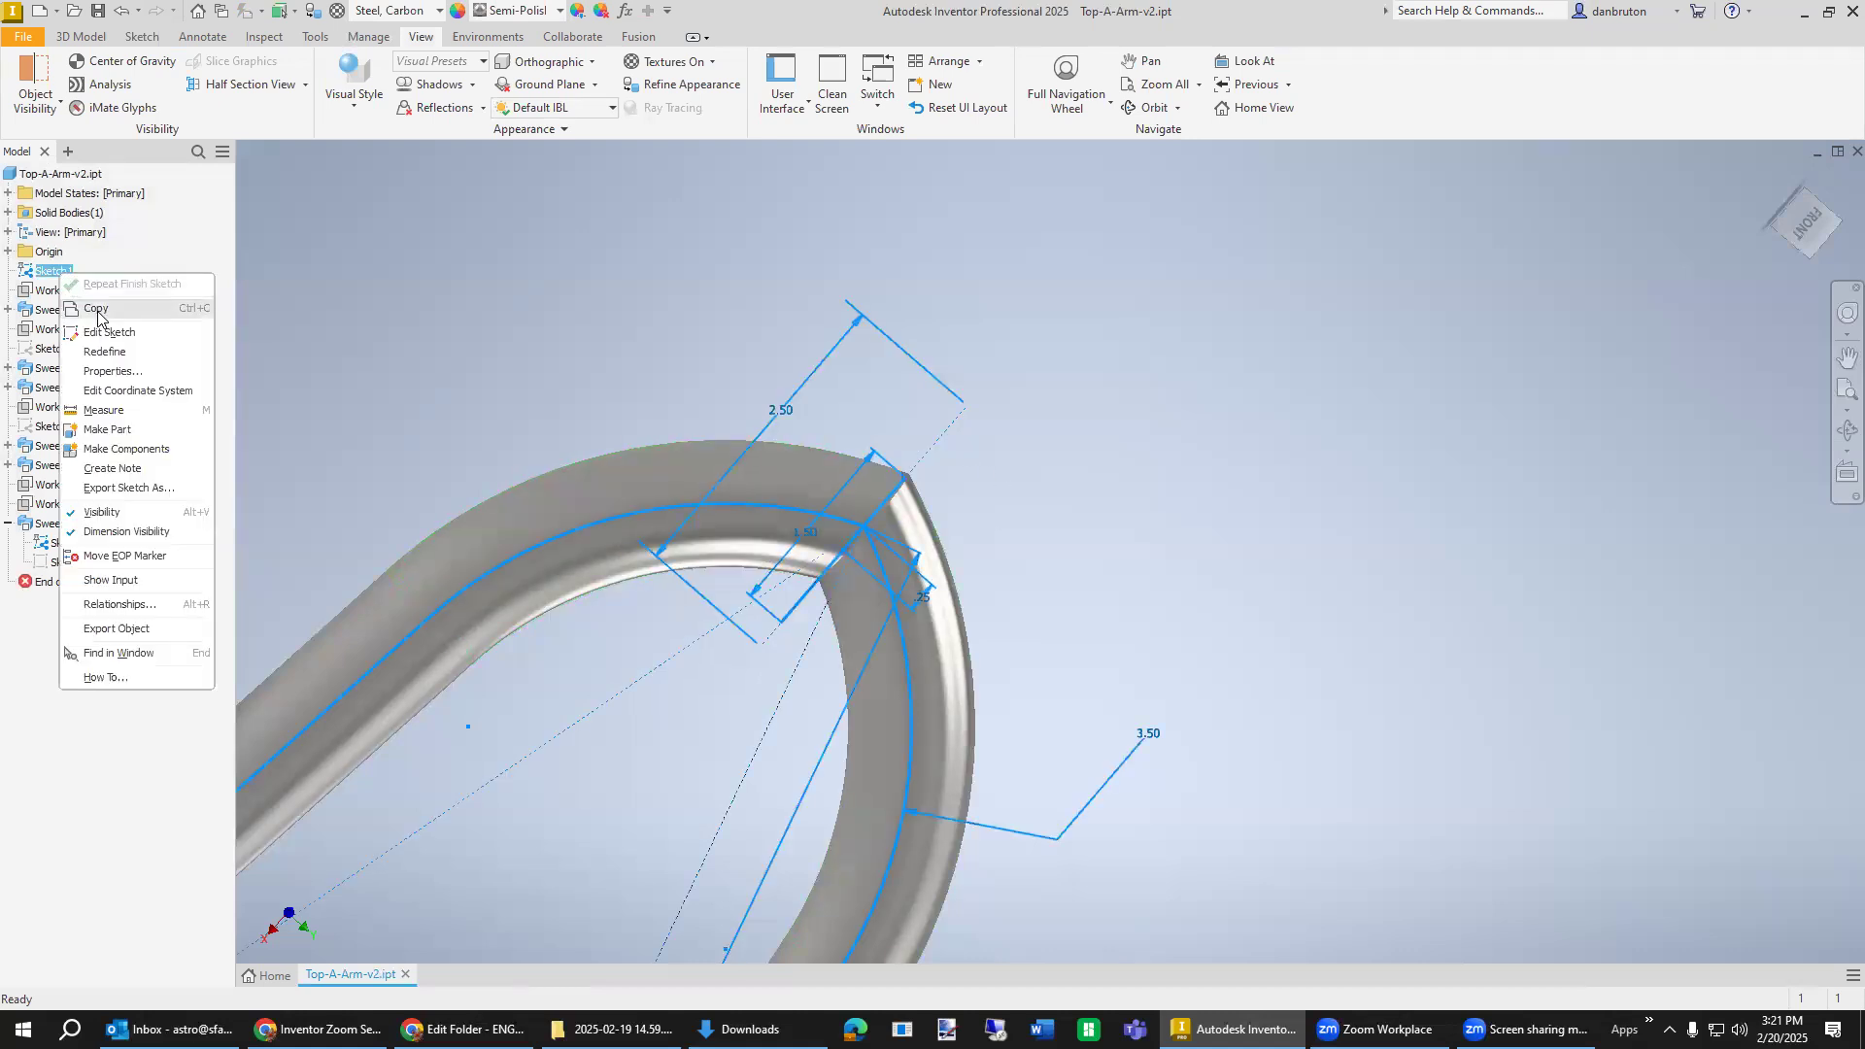
left_click(131, 328)
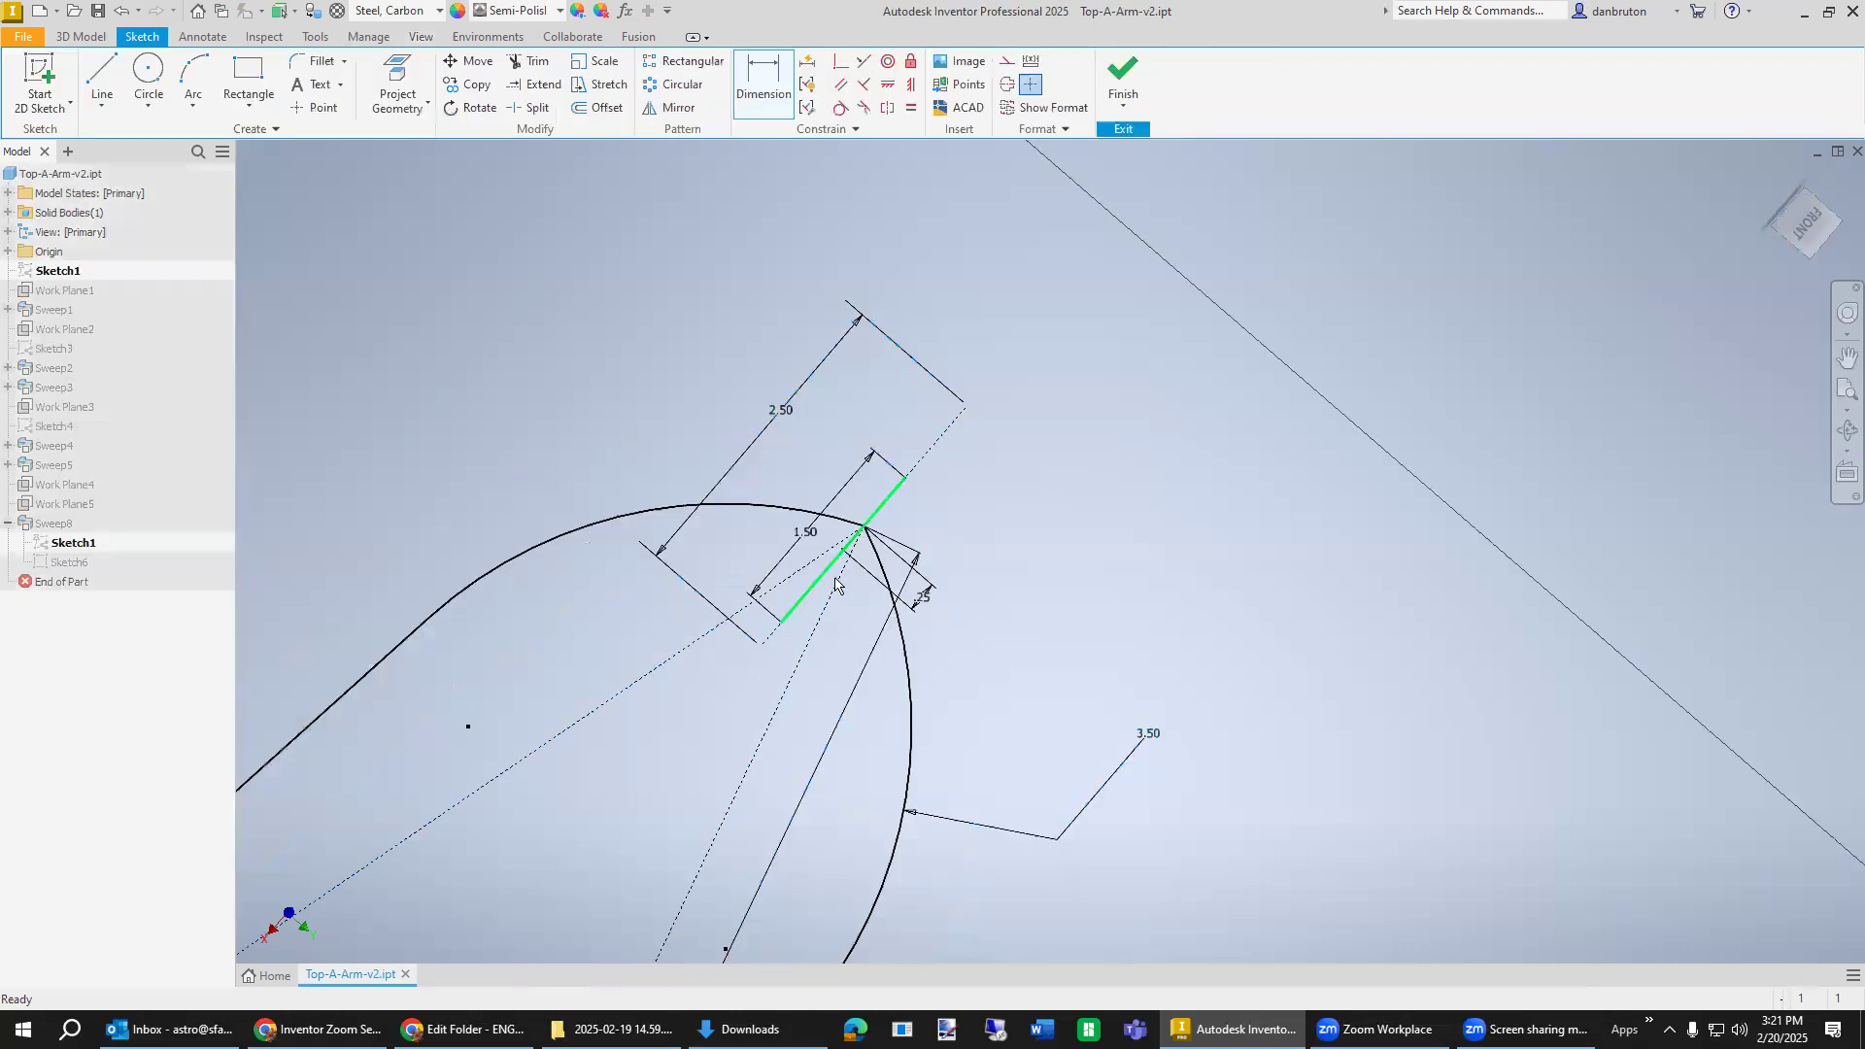
double_click(922, 599)
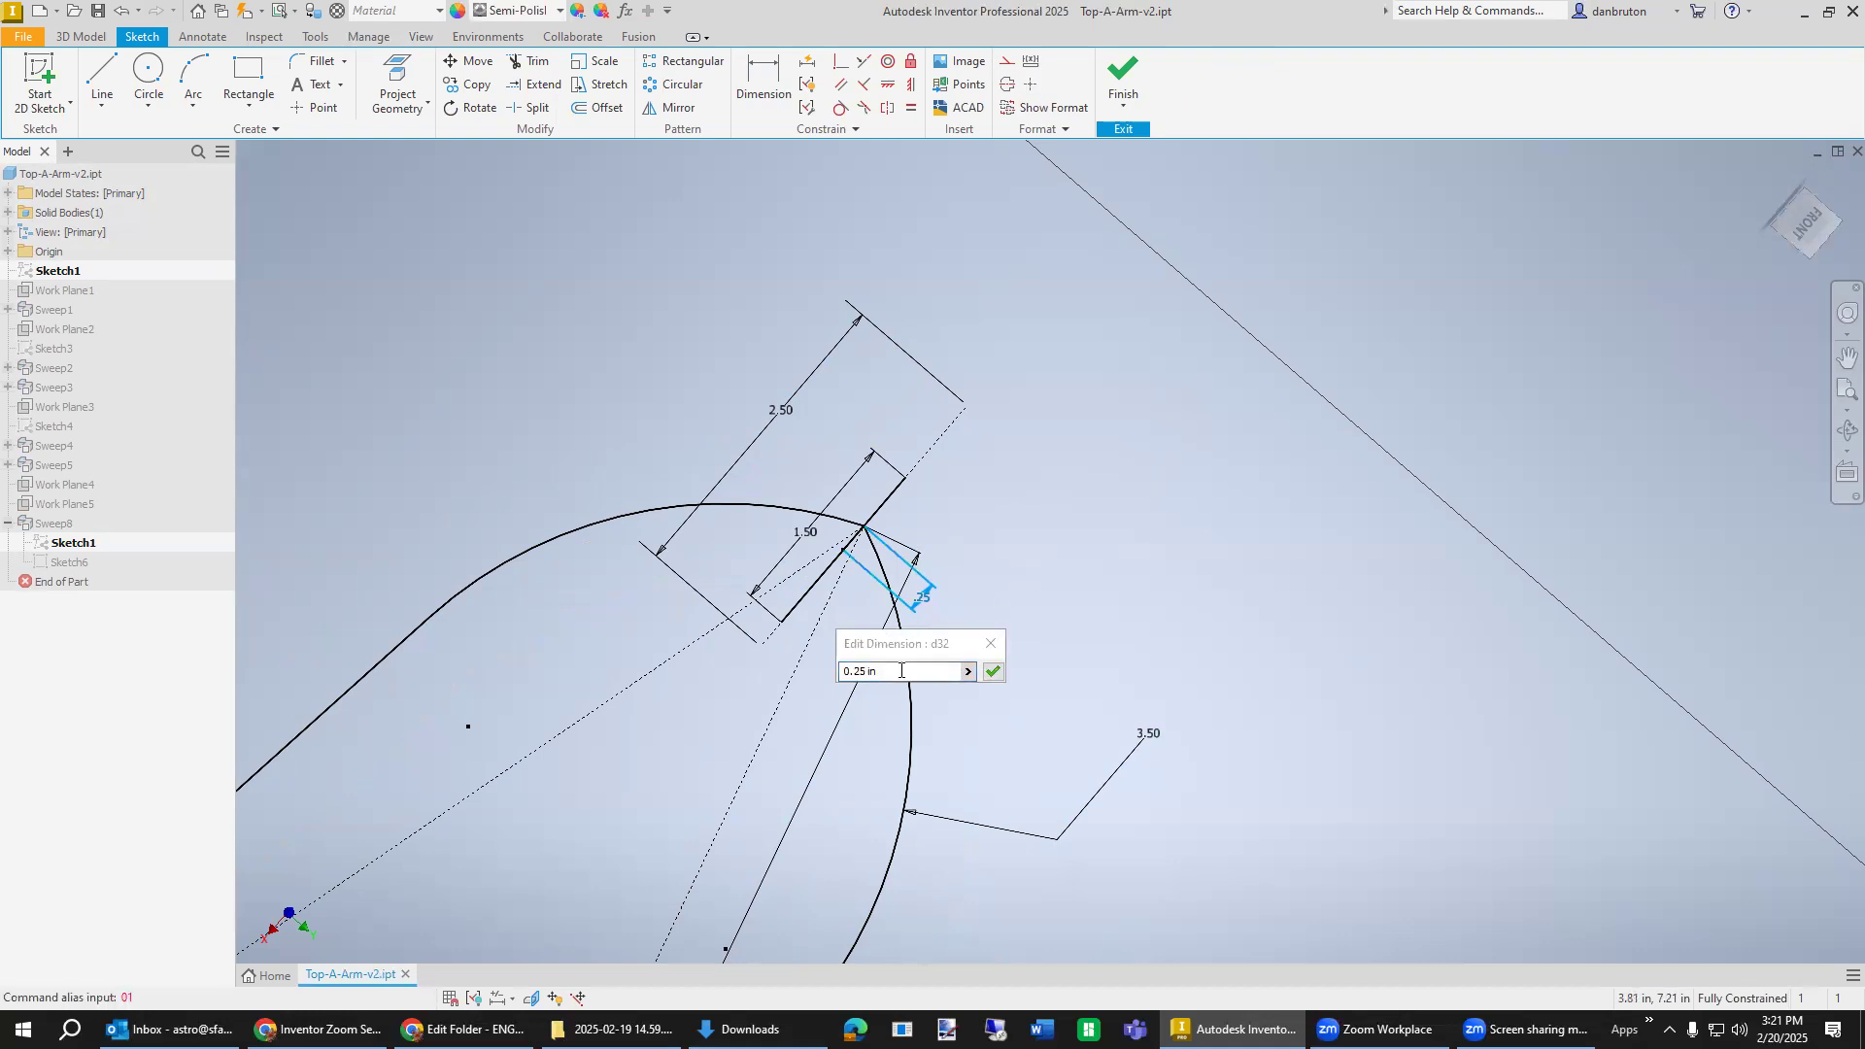
type("0.")
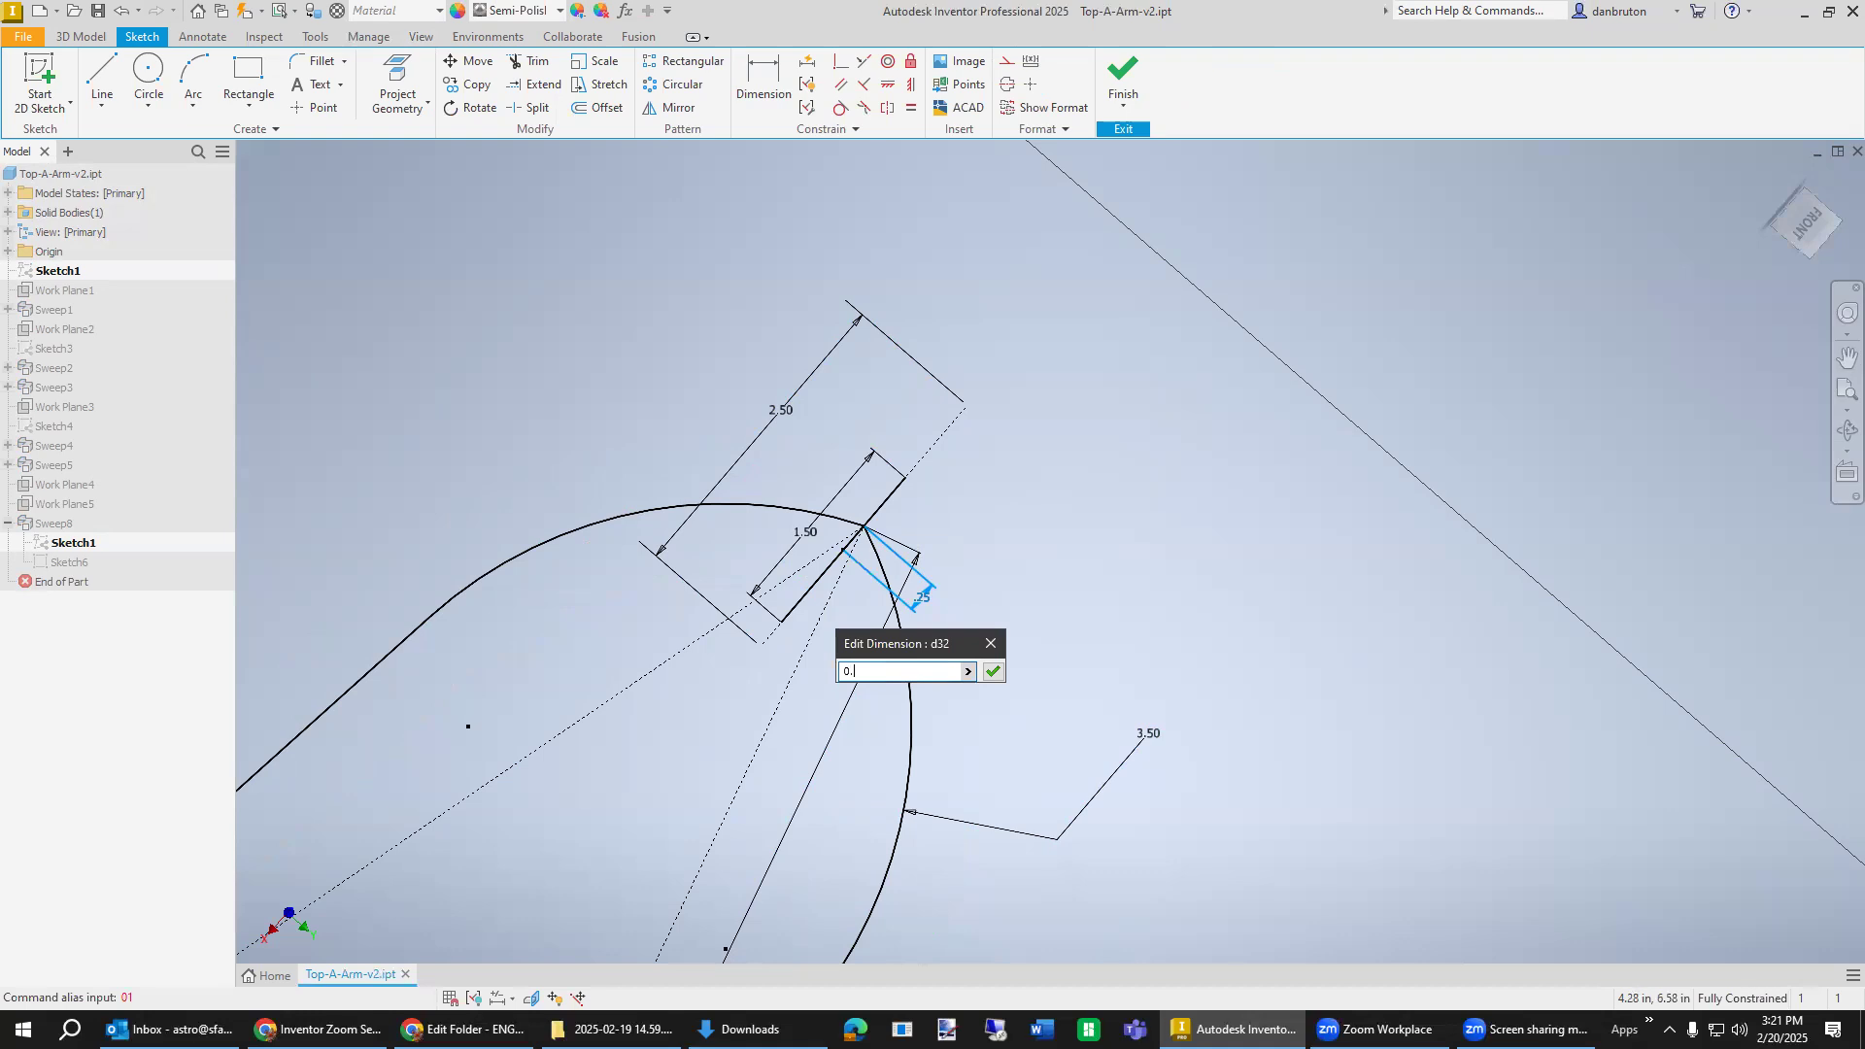
type("1")
key("Return")
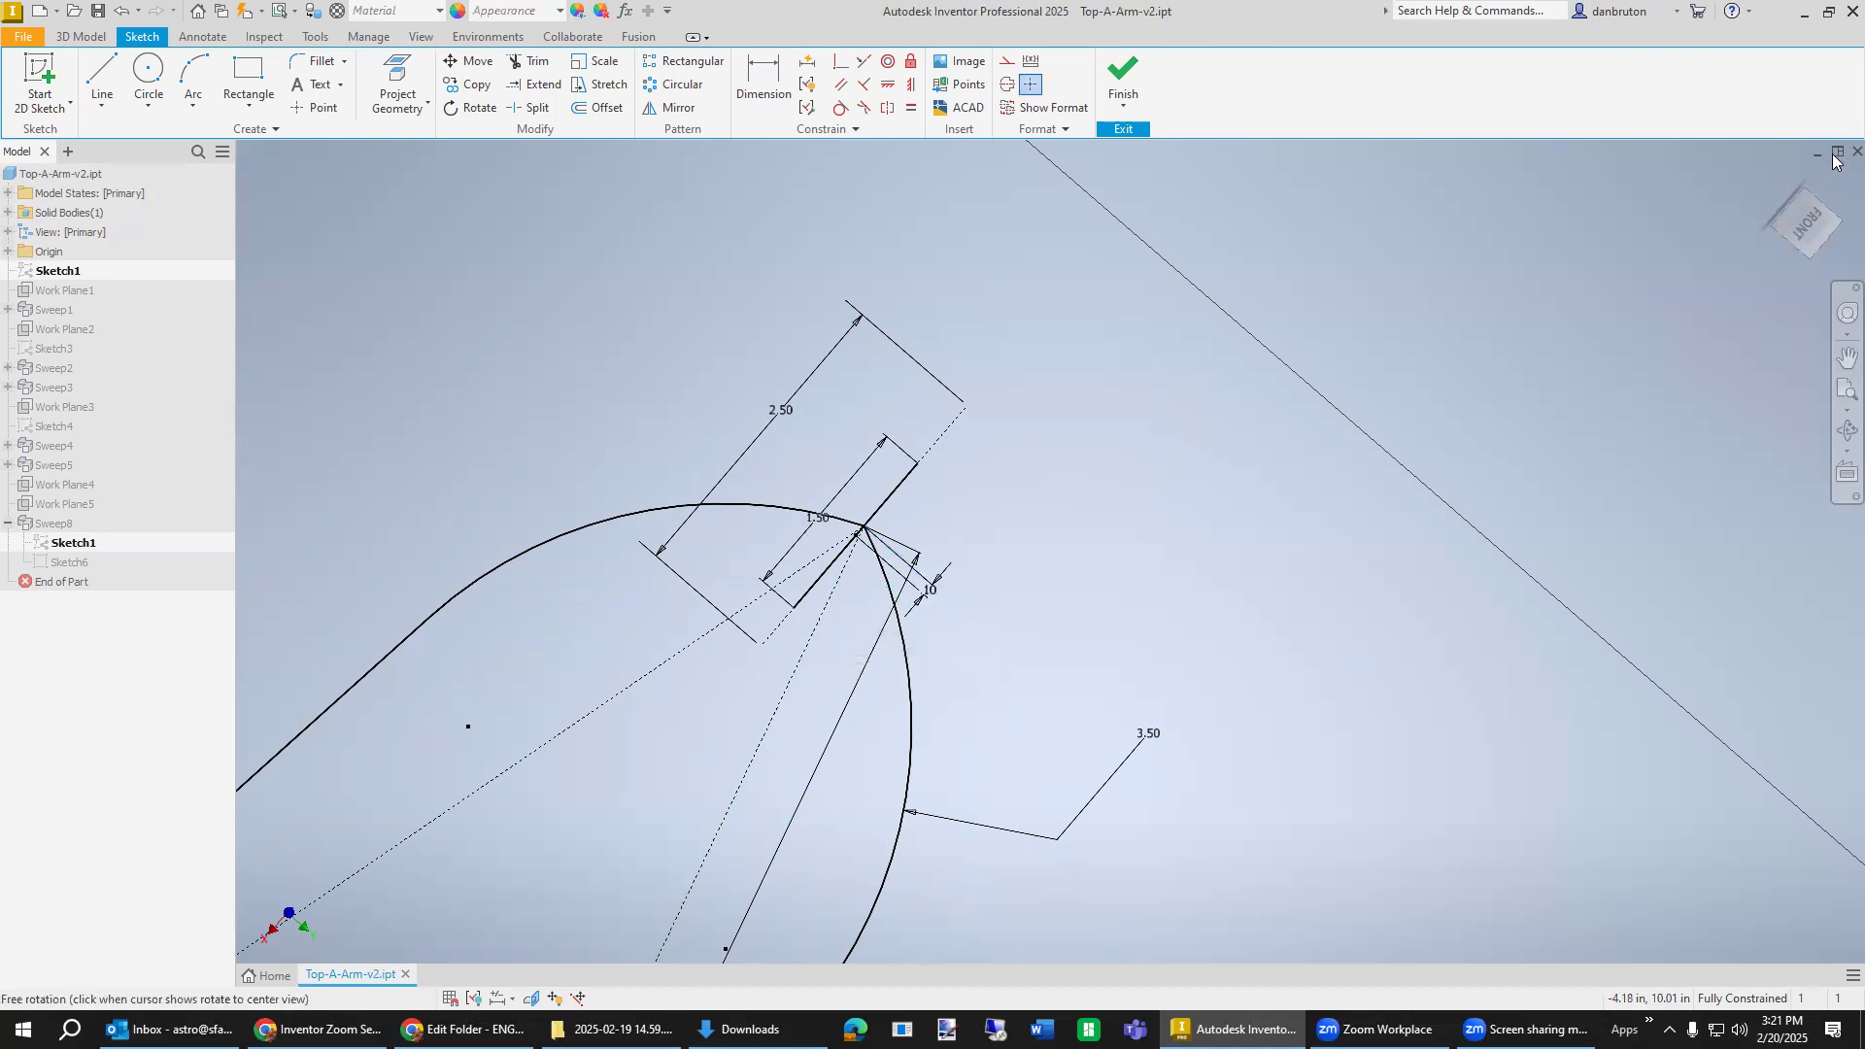
left_click(1122, 73)
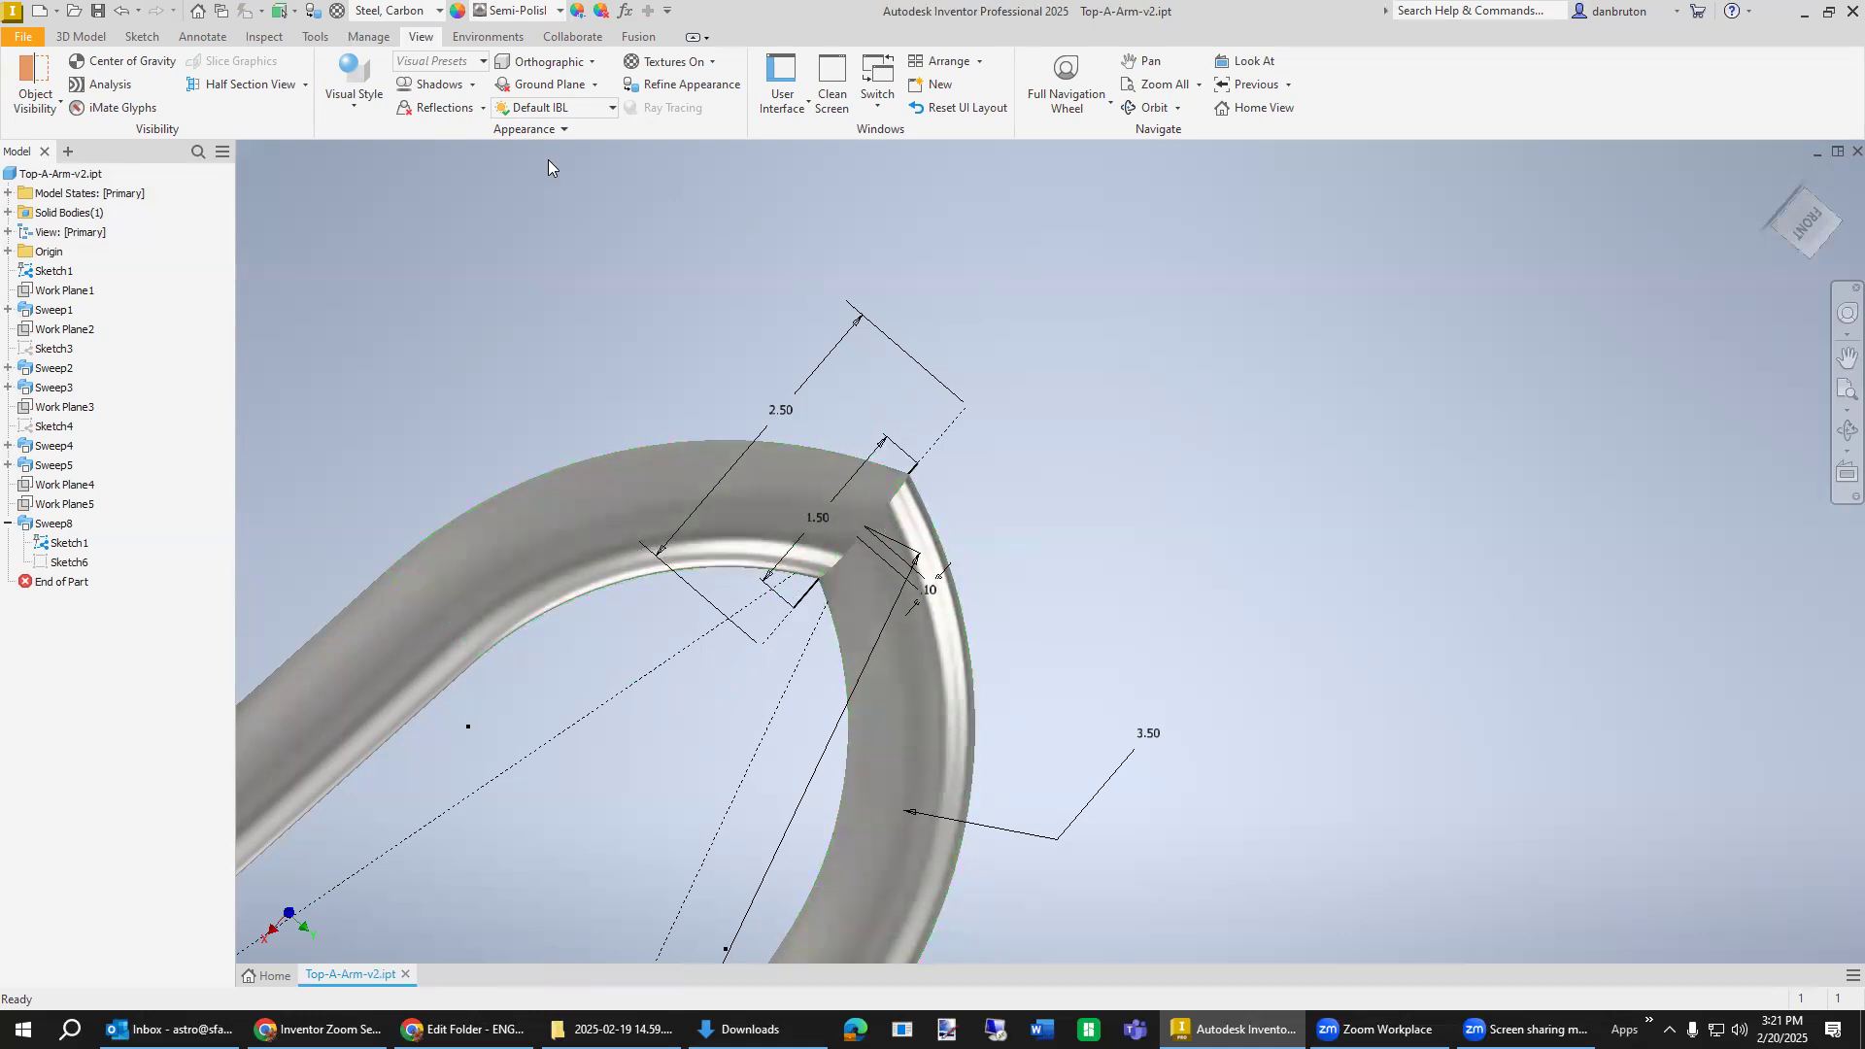
Create a work plane normal to the short apex line at its outer endpoint.
left_click(81, 36)
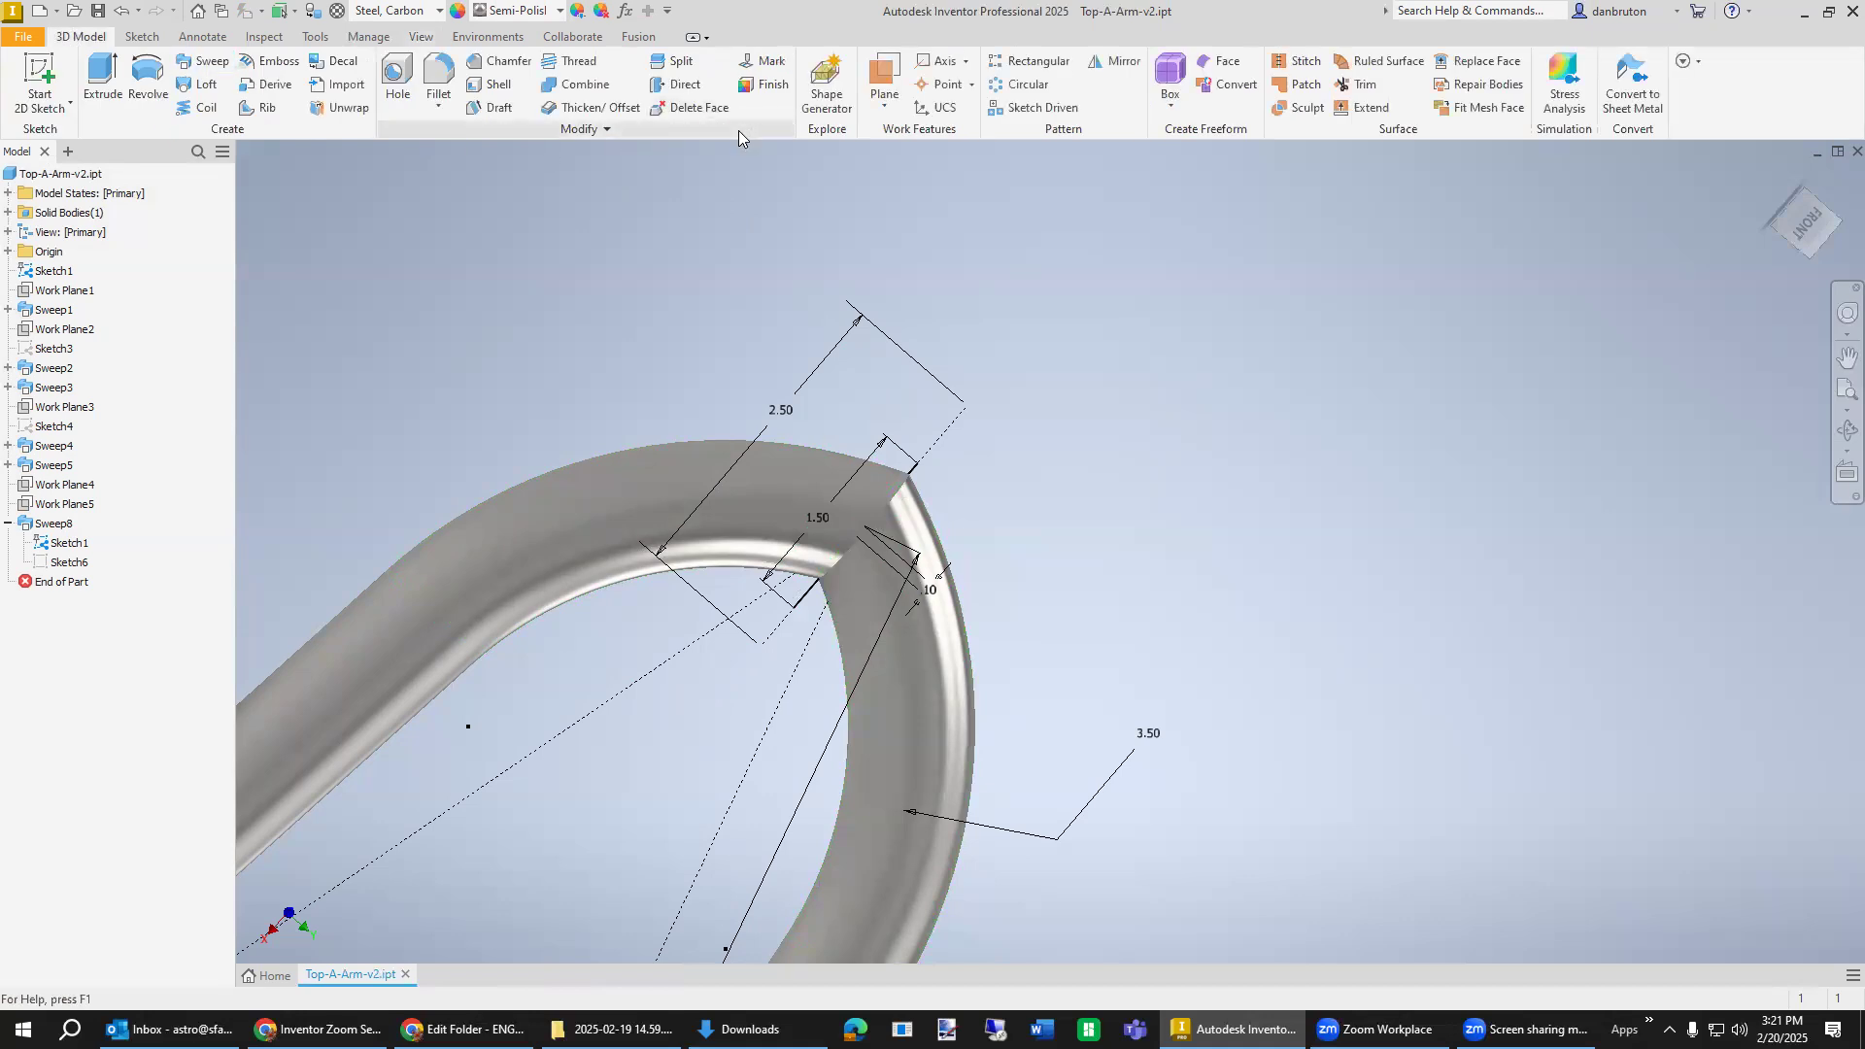
left_click(890, 119)
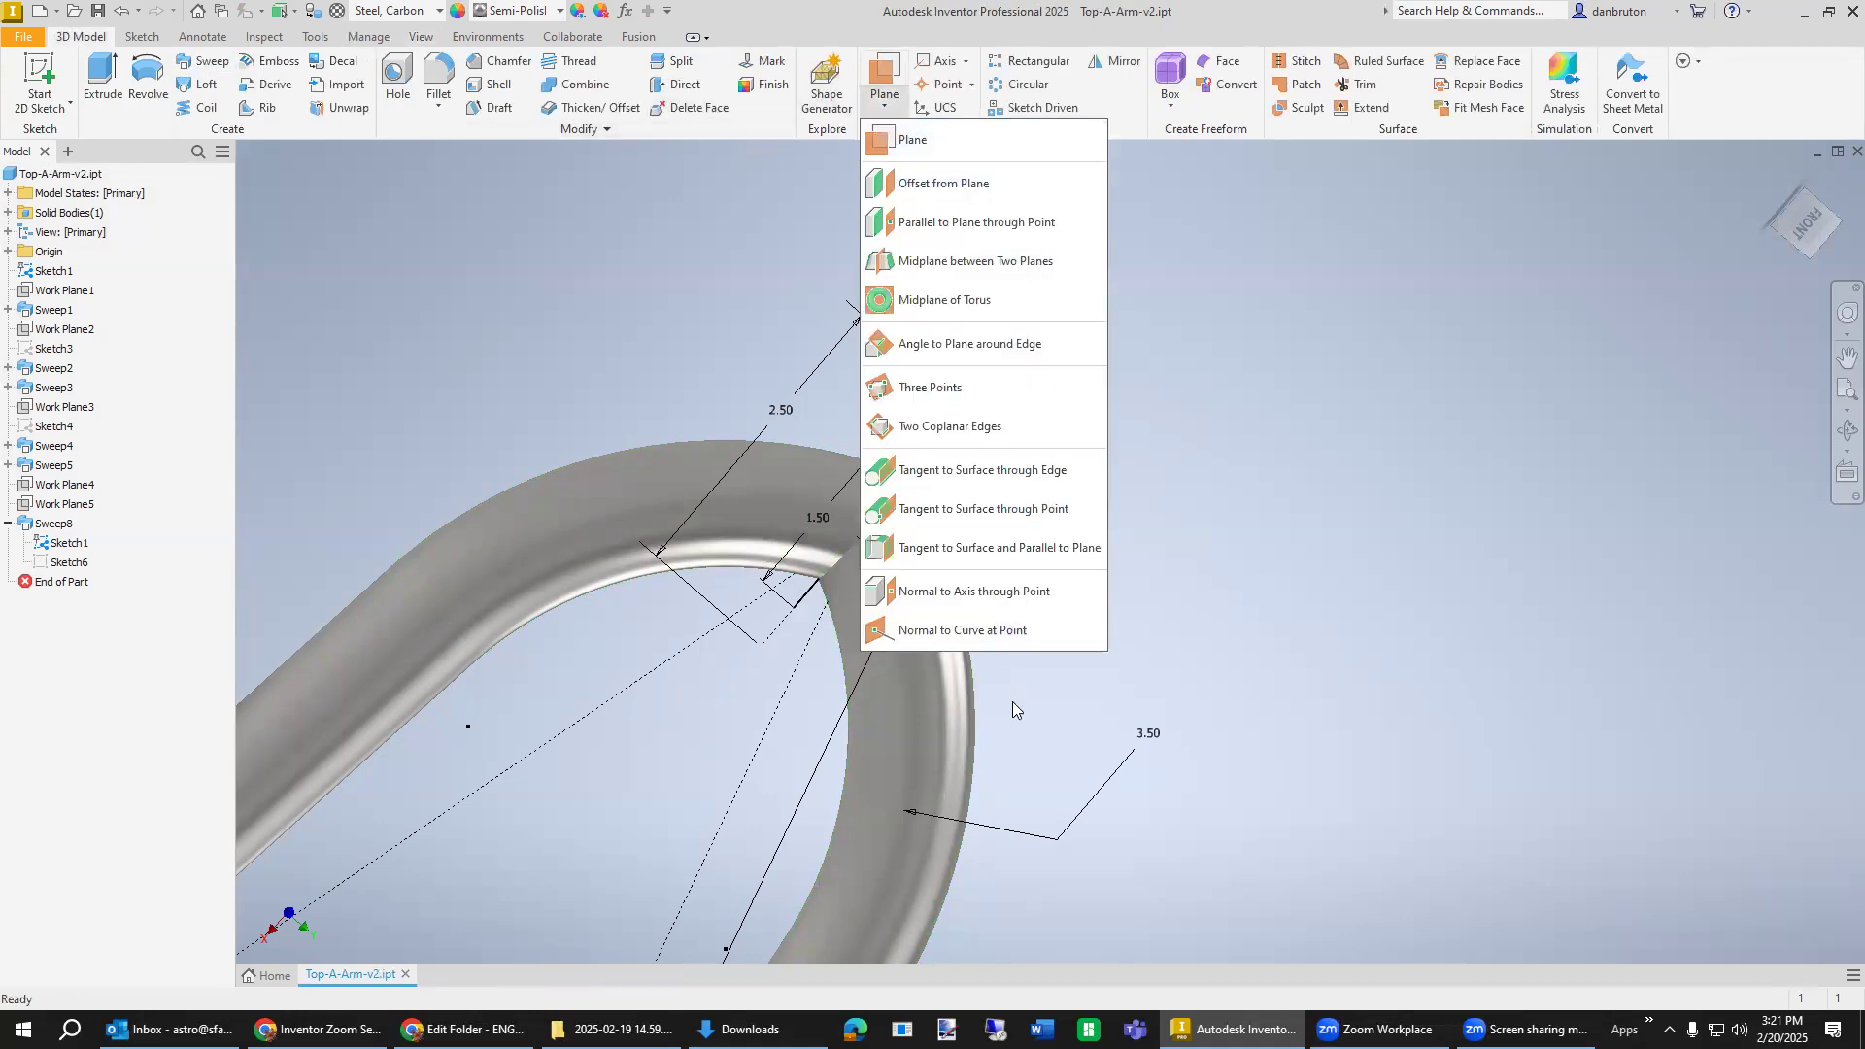
left_click(985, 639)
left_click(936, 442)
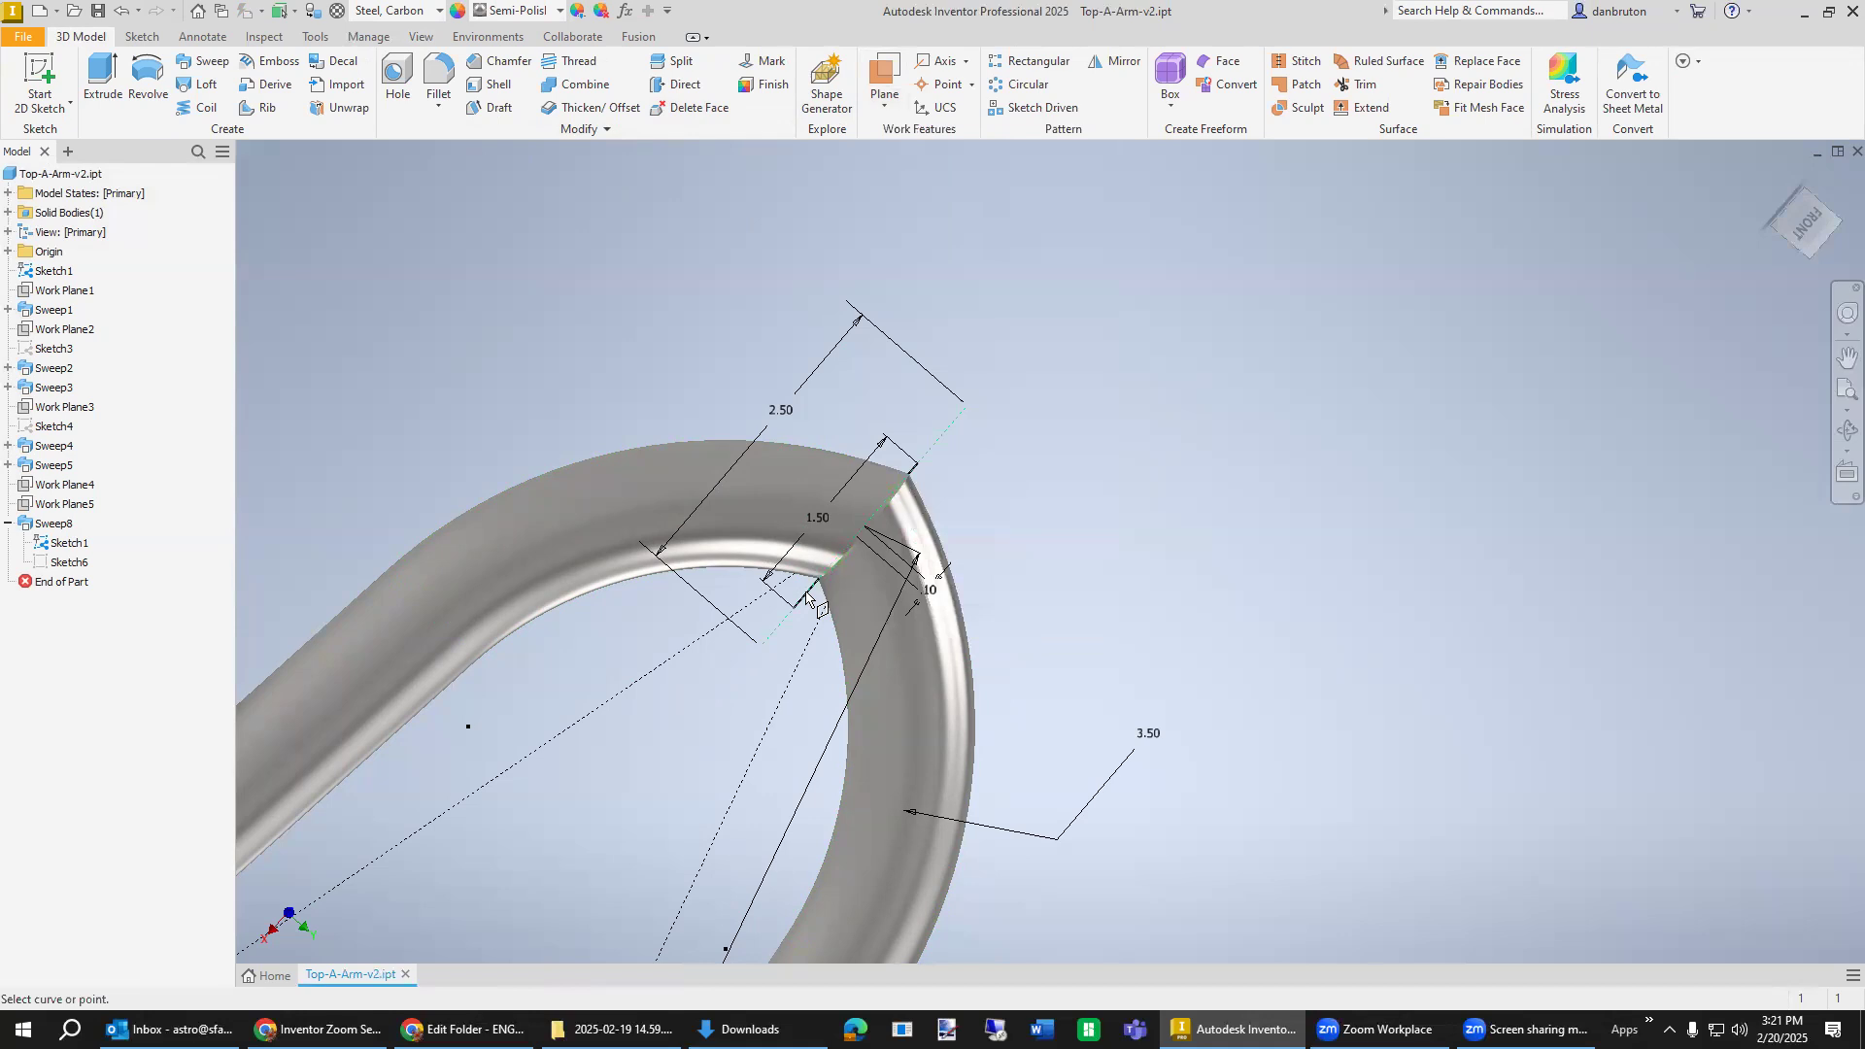
left_click(917, 466)
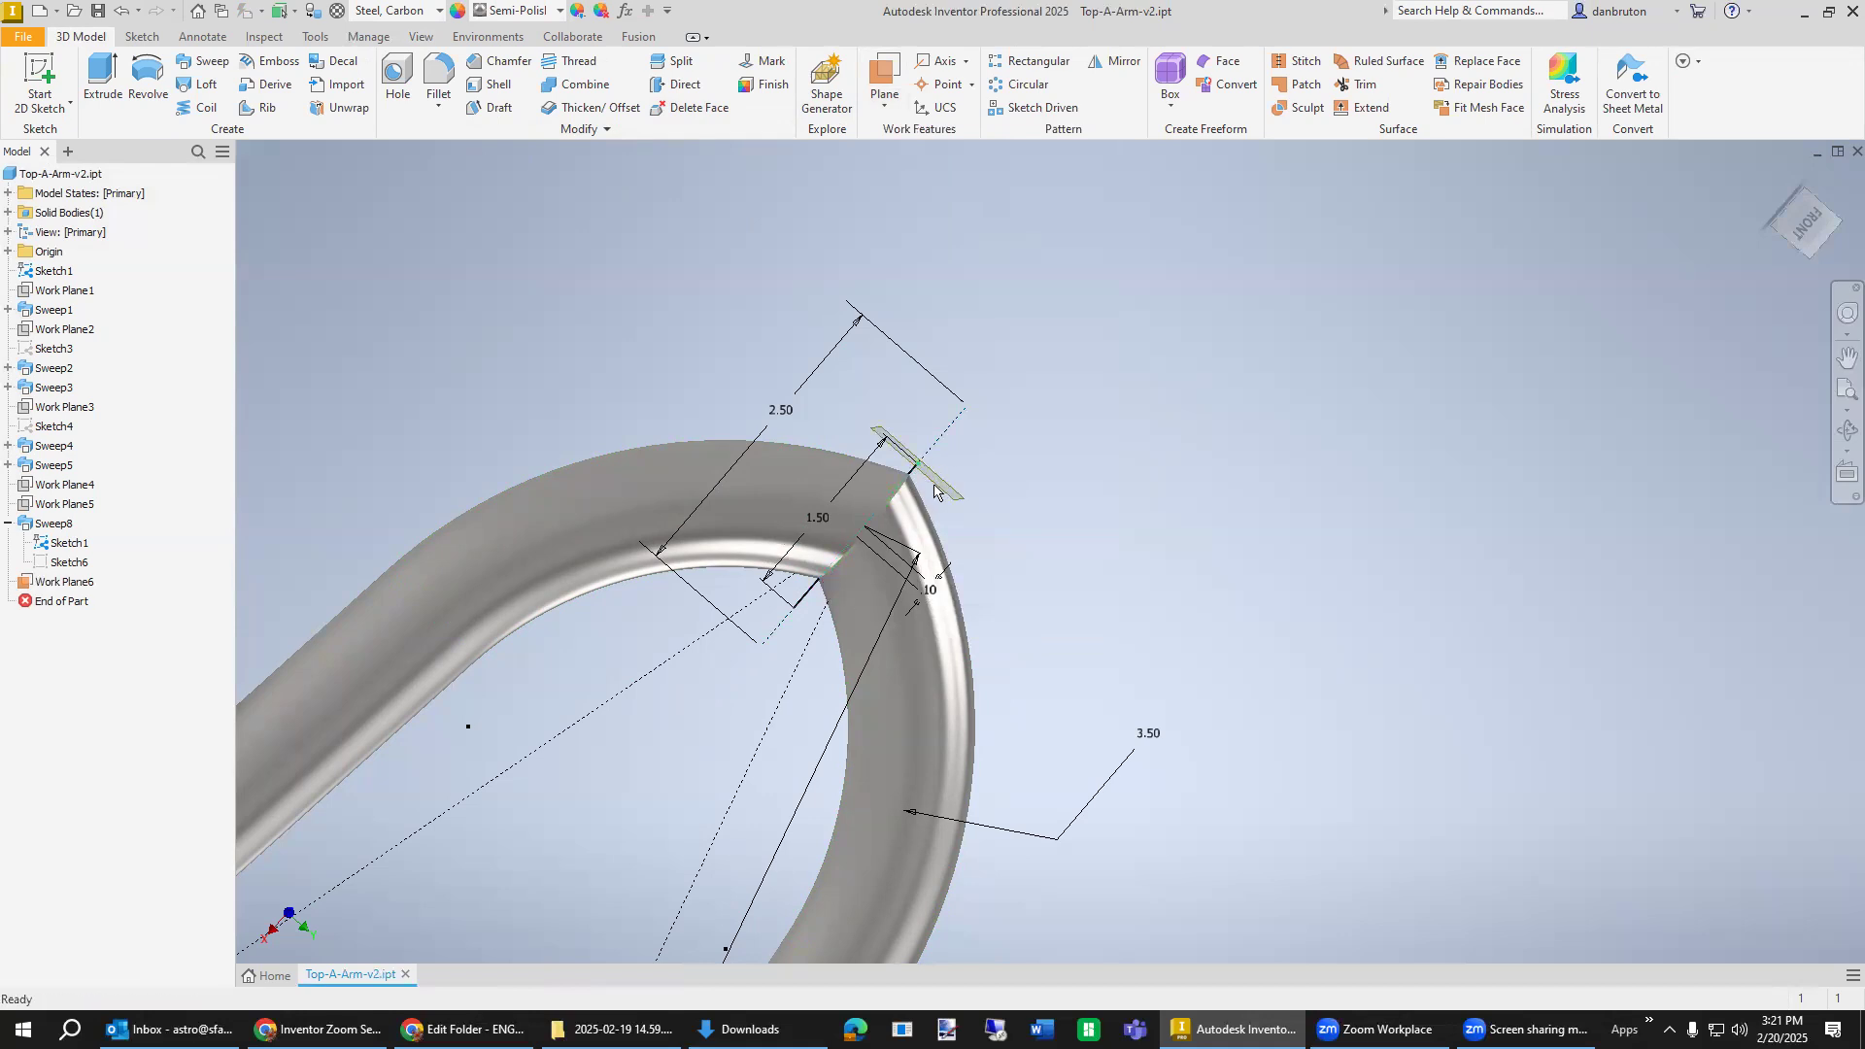
Start a new sketch on the work plane at the outer end of the short apex line.
middle_click_drag(1019, 517, 961, 571, "shift")
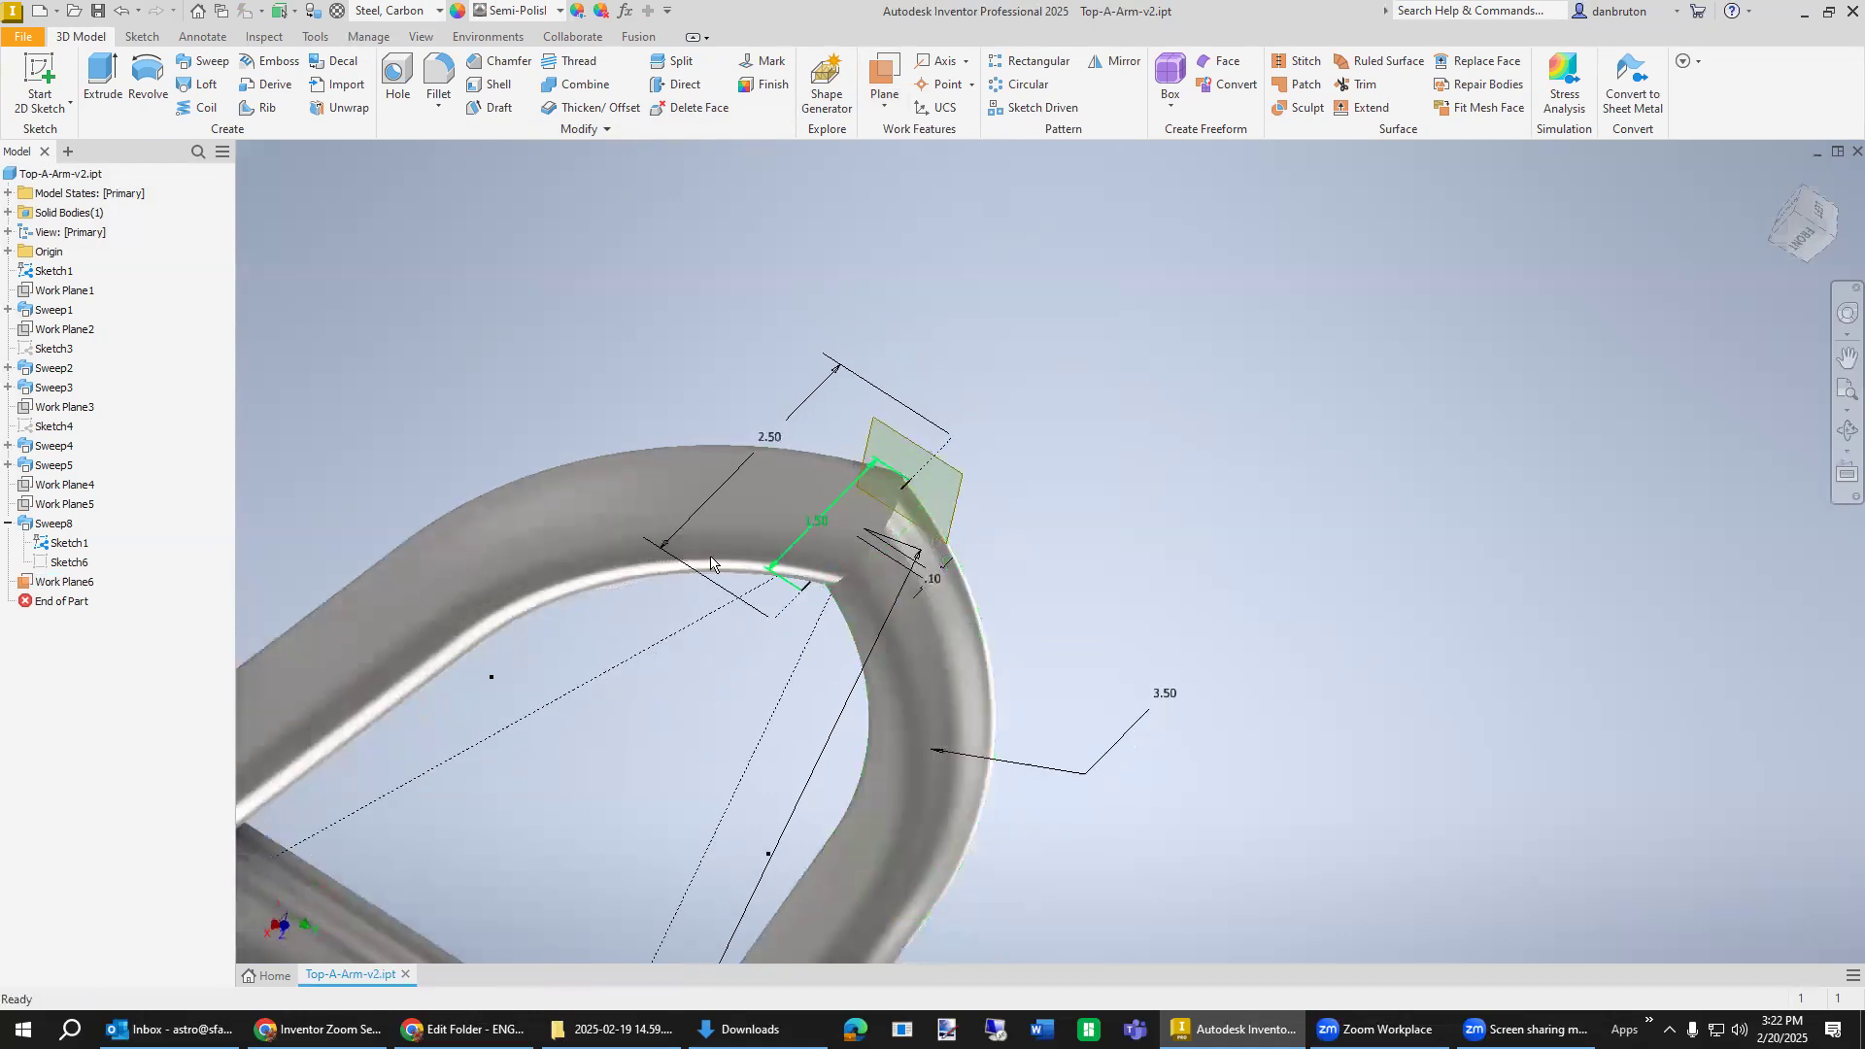
left_click(207, 61)
key("Escape")
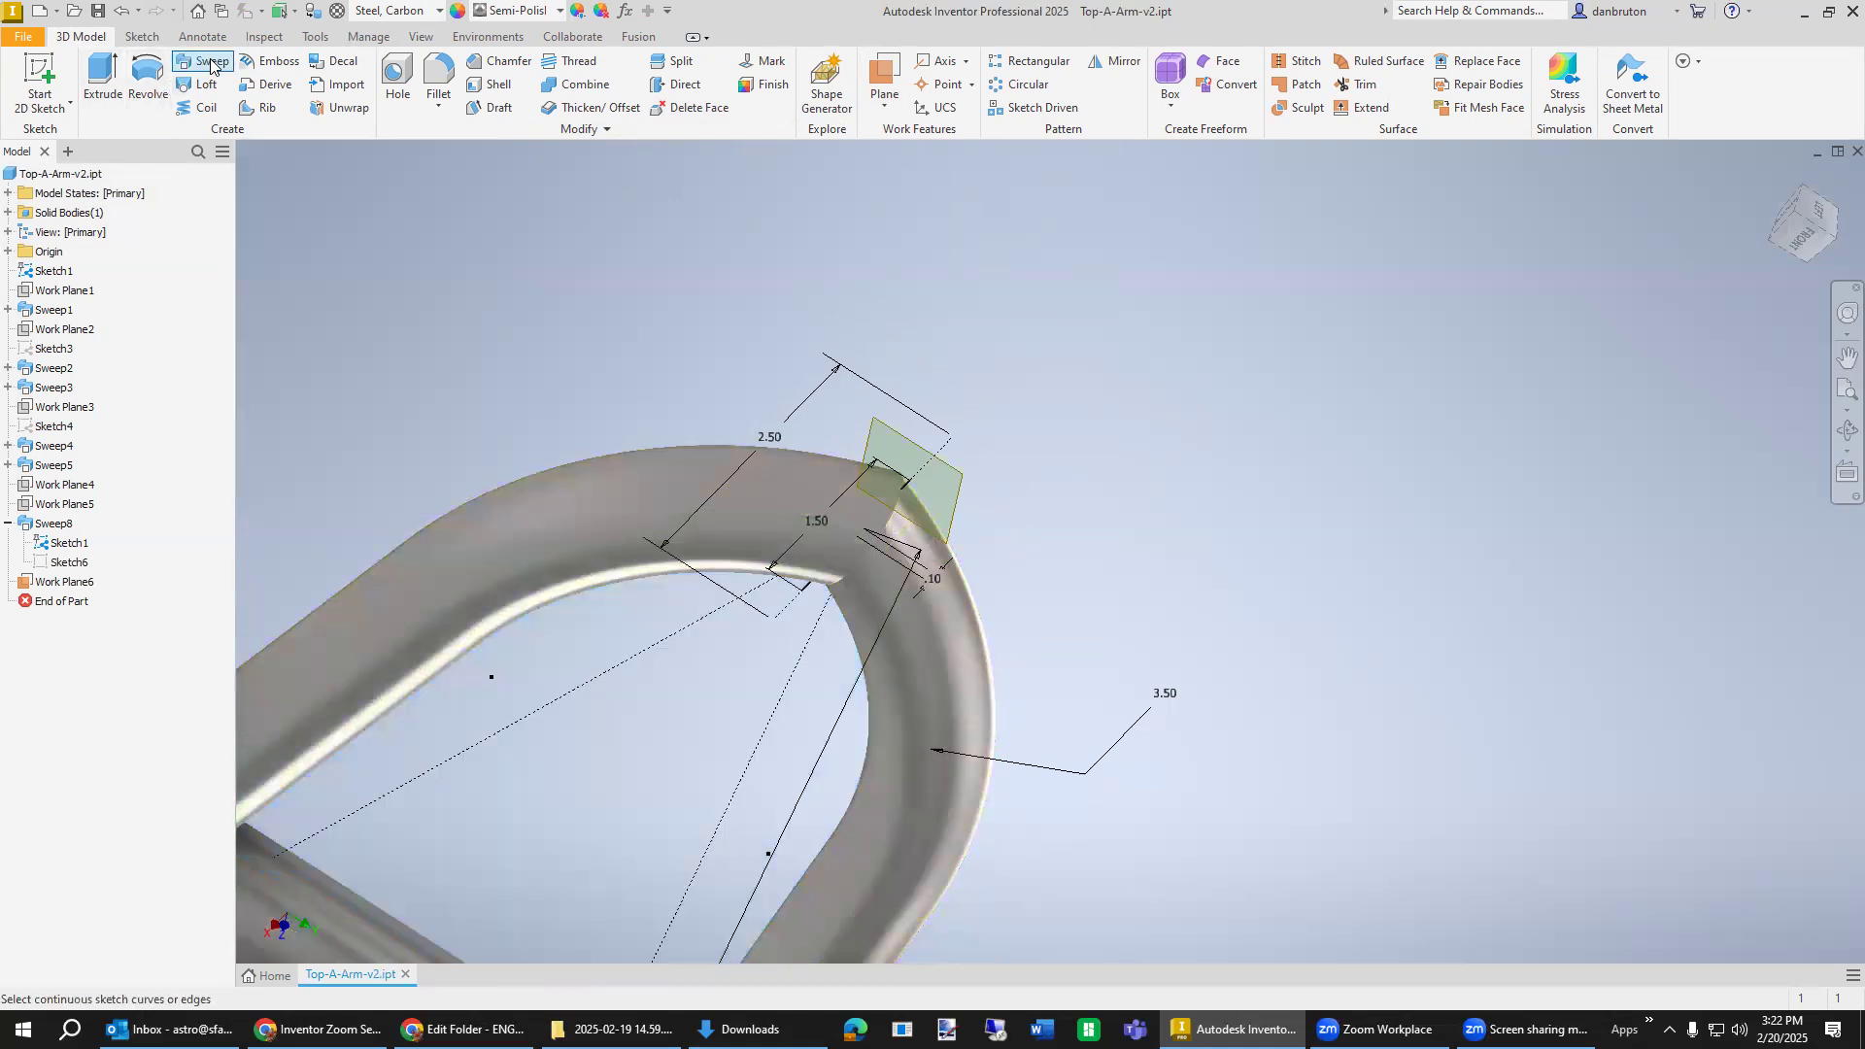
left_click(142, 36)
left_click(144, 76)
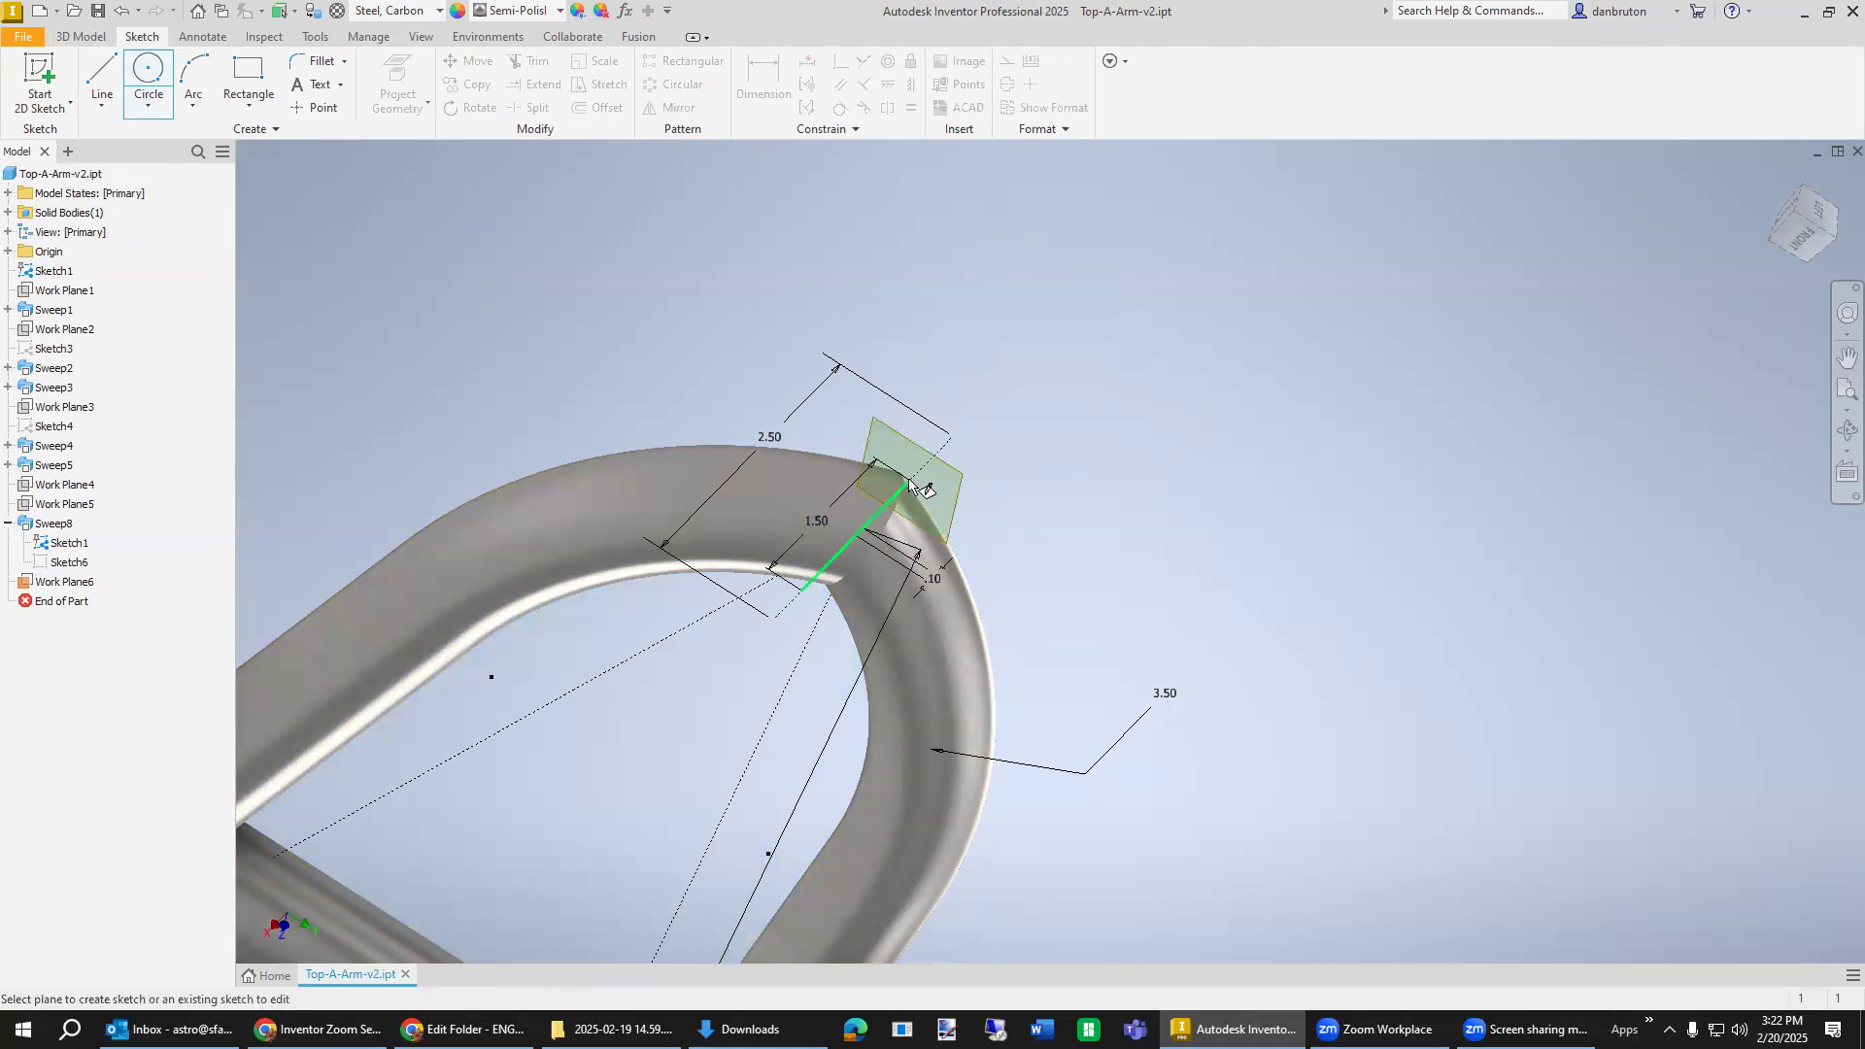
left_click(947, 495)
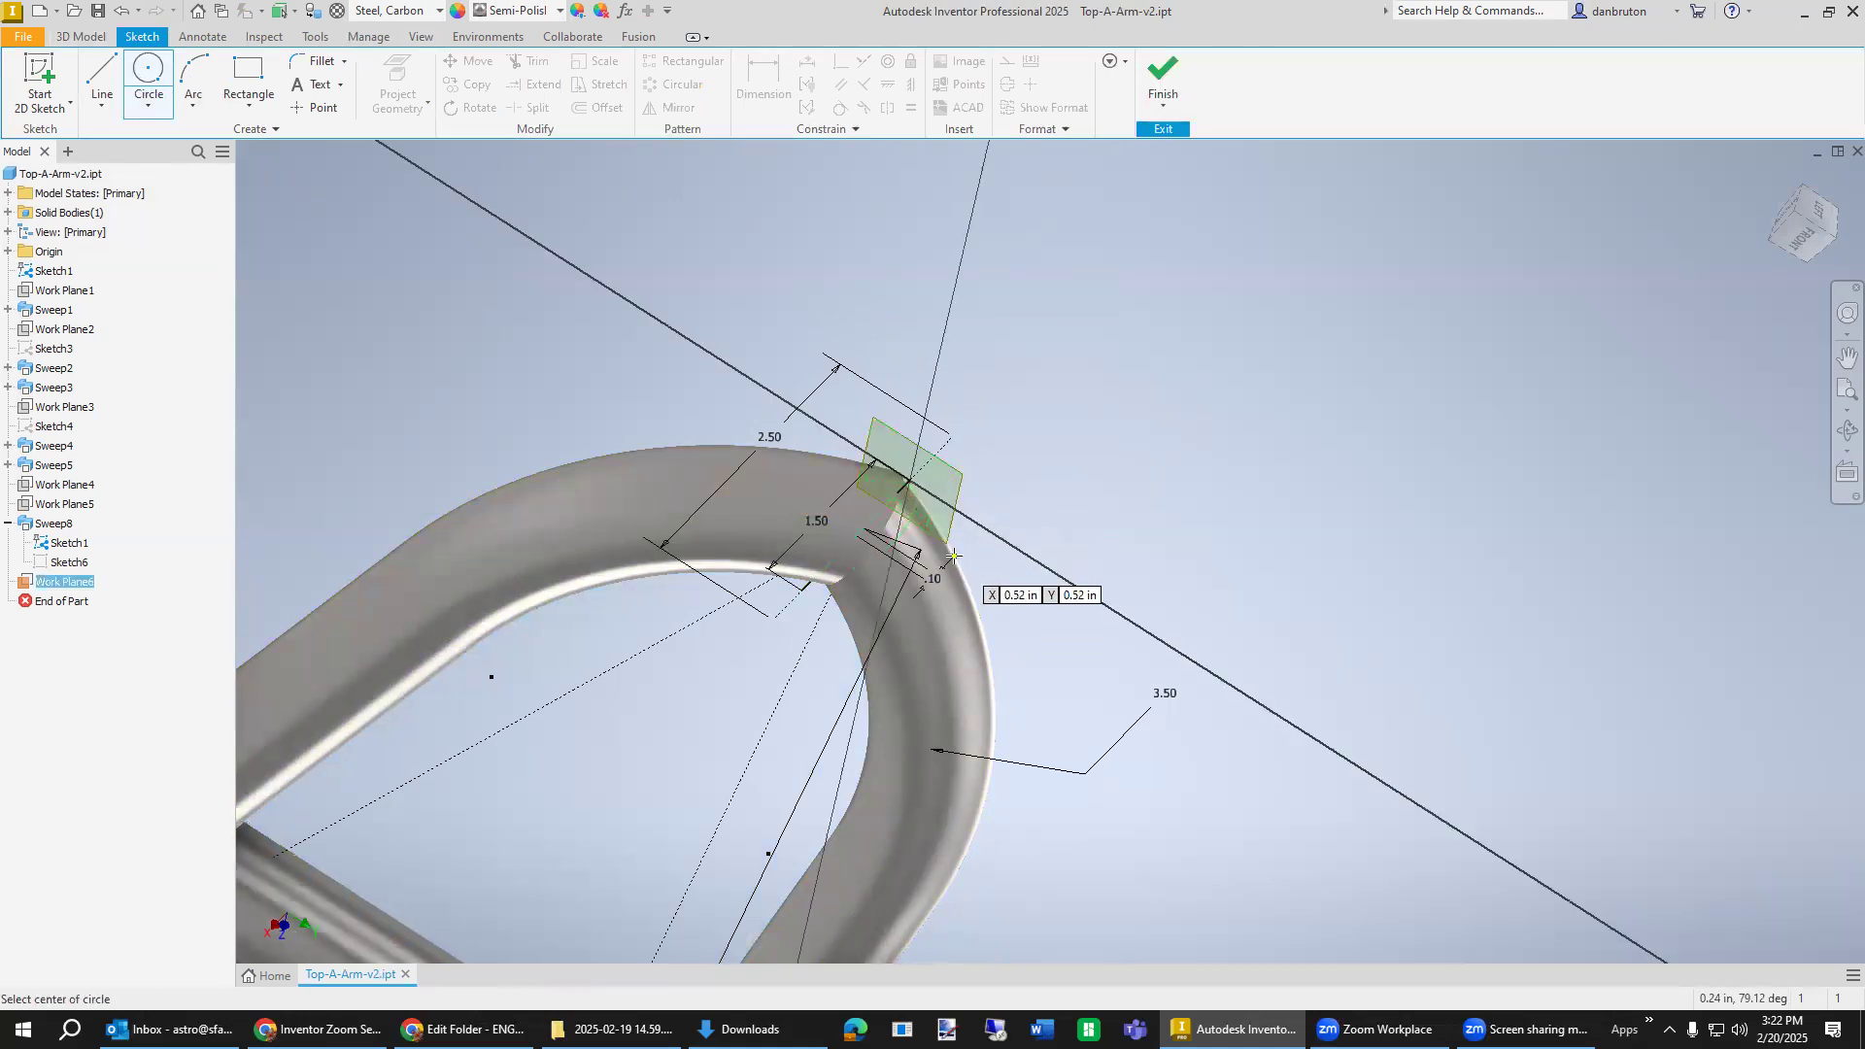
scroll(942, 512, "up", 4)
scroll(940, 509, "down", 9)
left_click(845, 468)
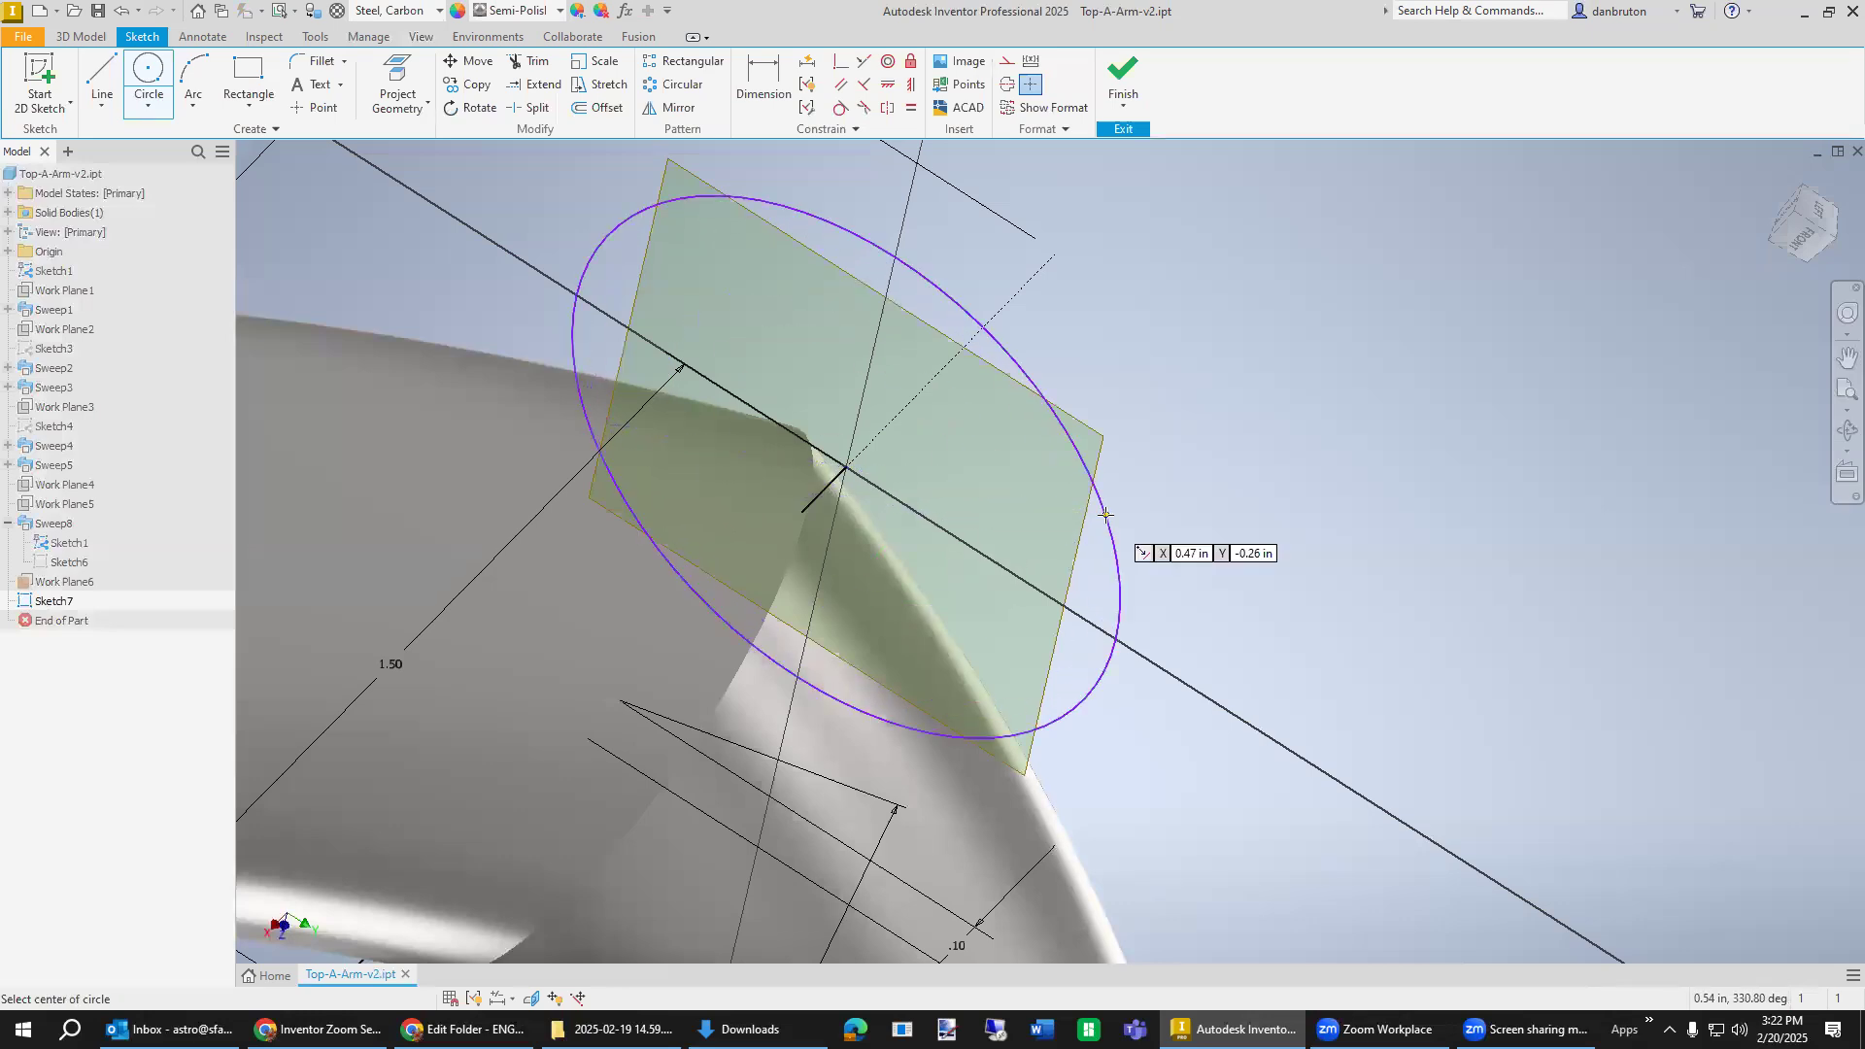
key("Escape")
key("Escape")
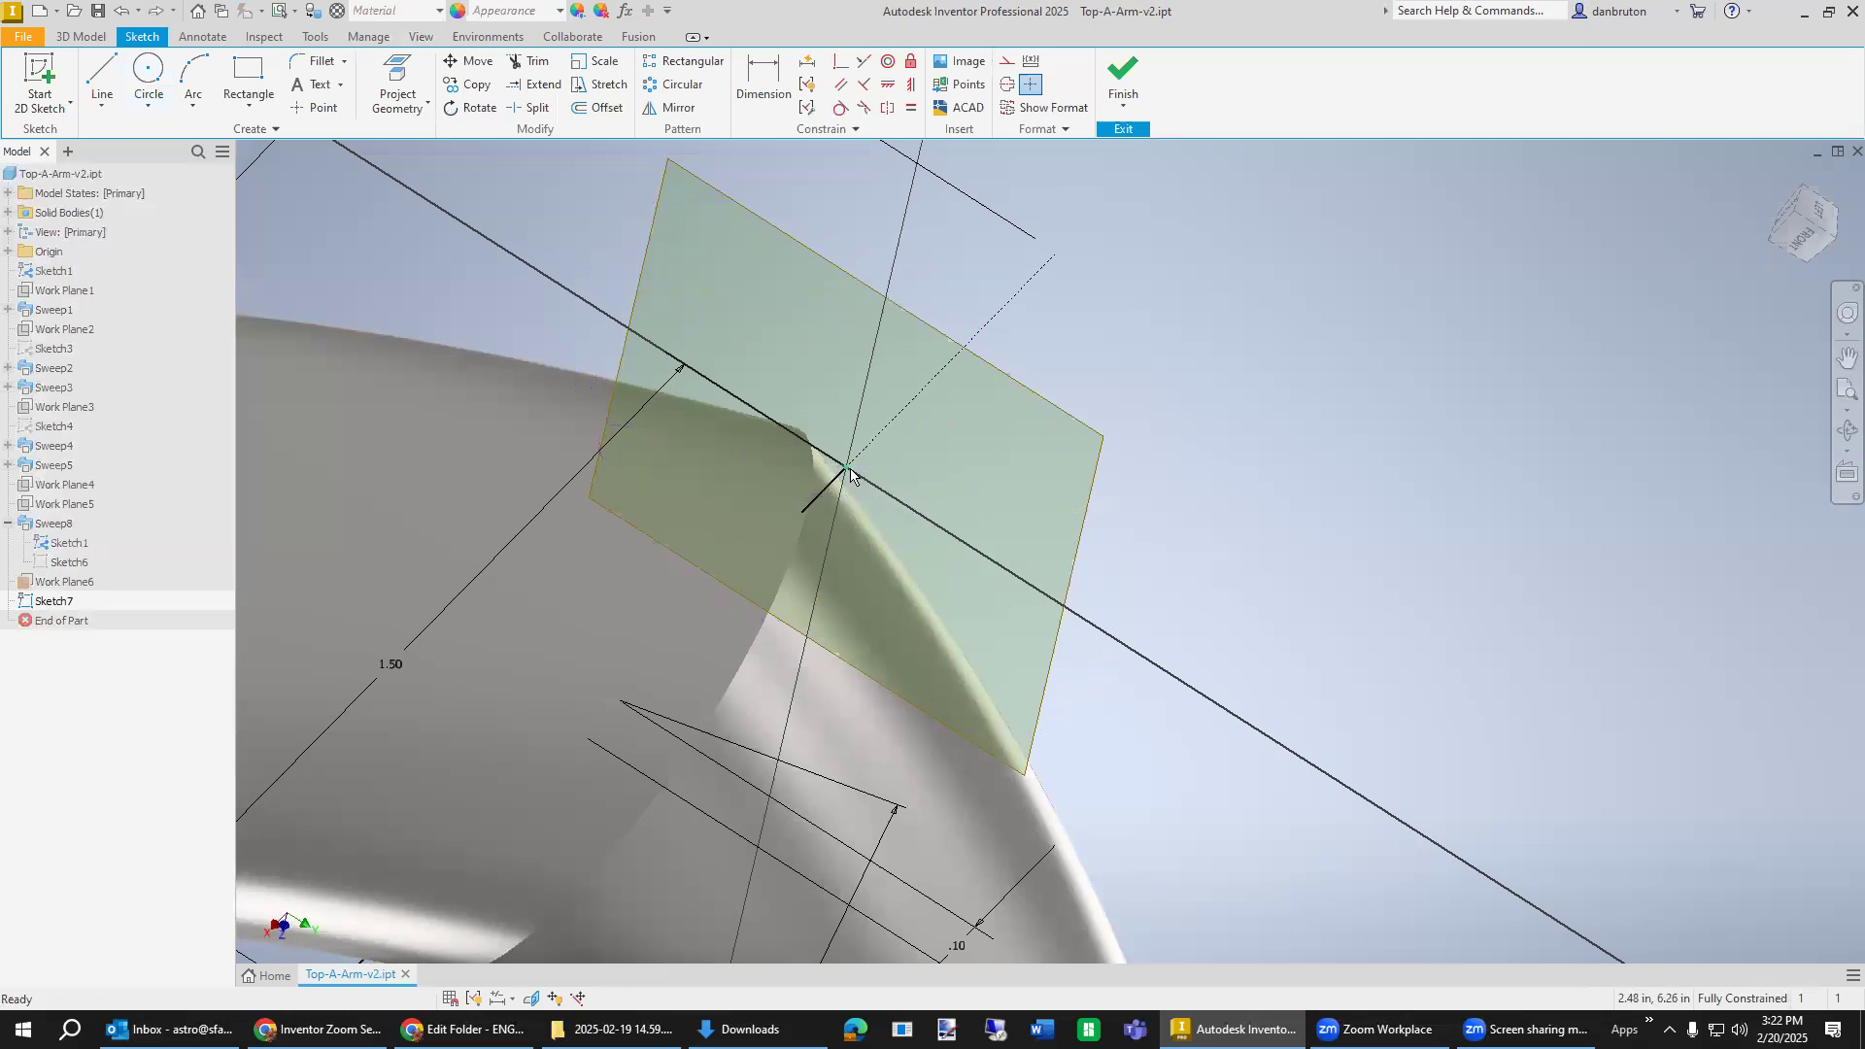
Draw two concentric circles of 1 in and 0.76 in diameter, centered on the outer endpoint of the short apex line.
left_click(147, 76)
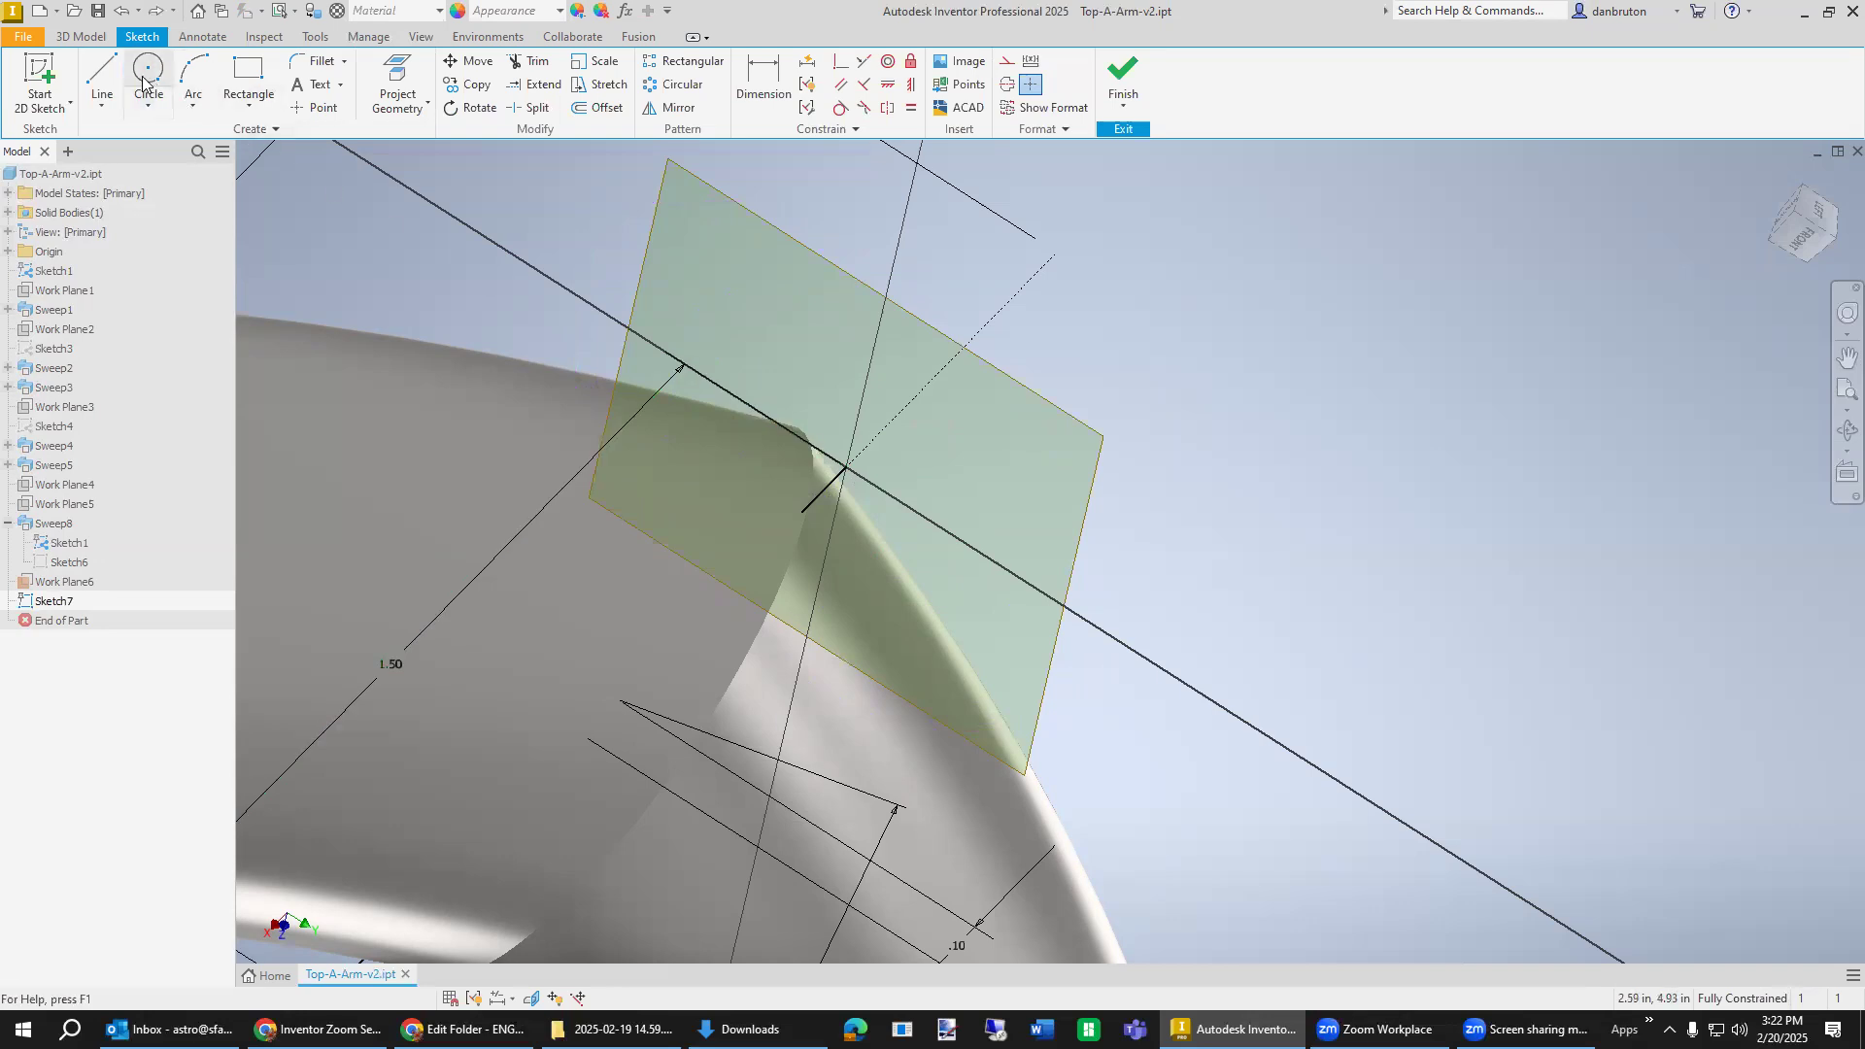
left_click(845, 467)
type("1")
key("Return")
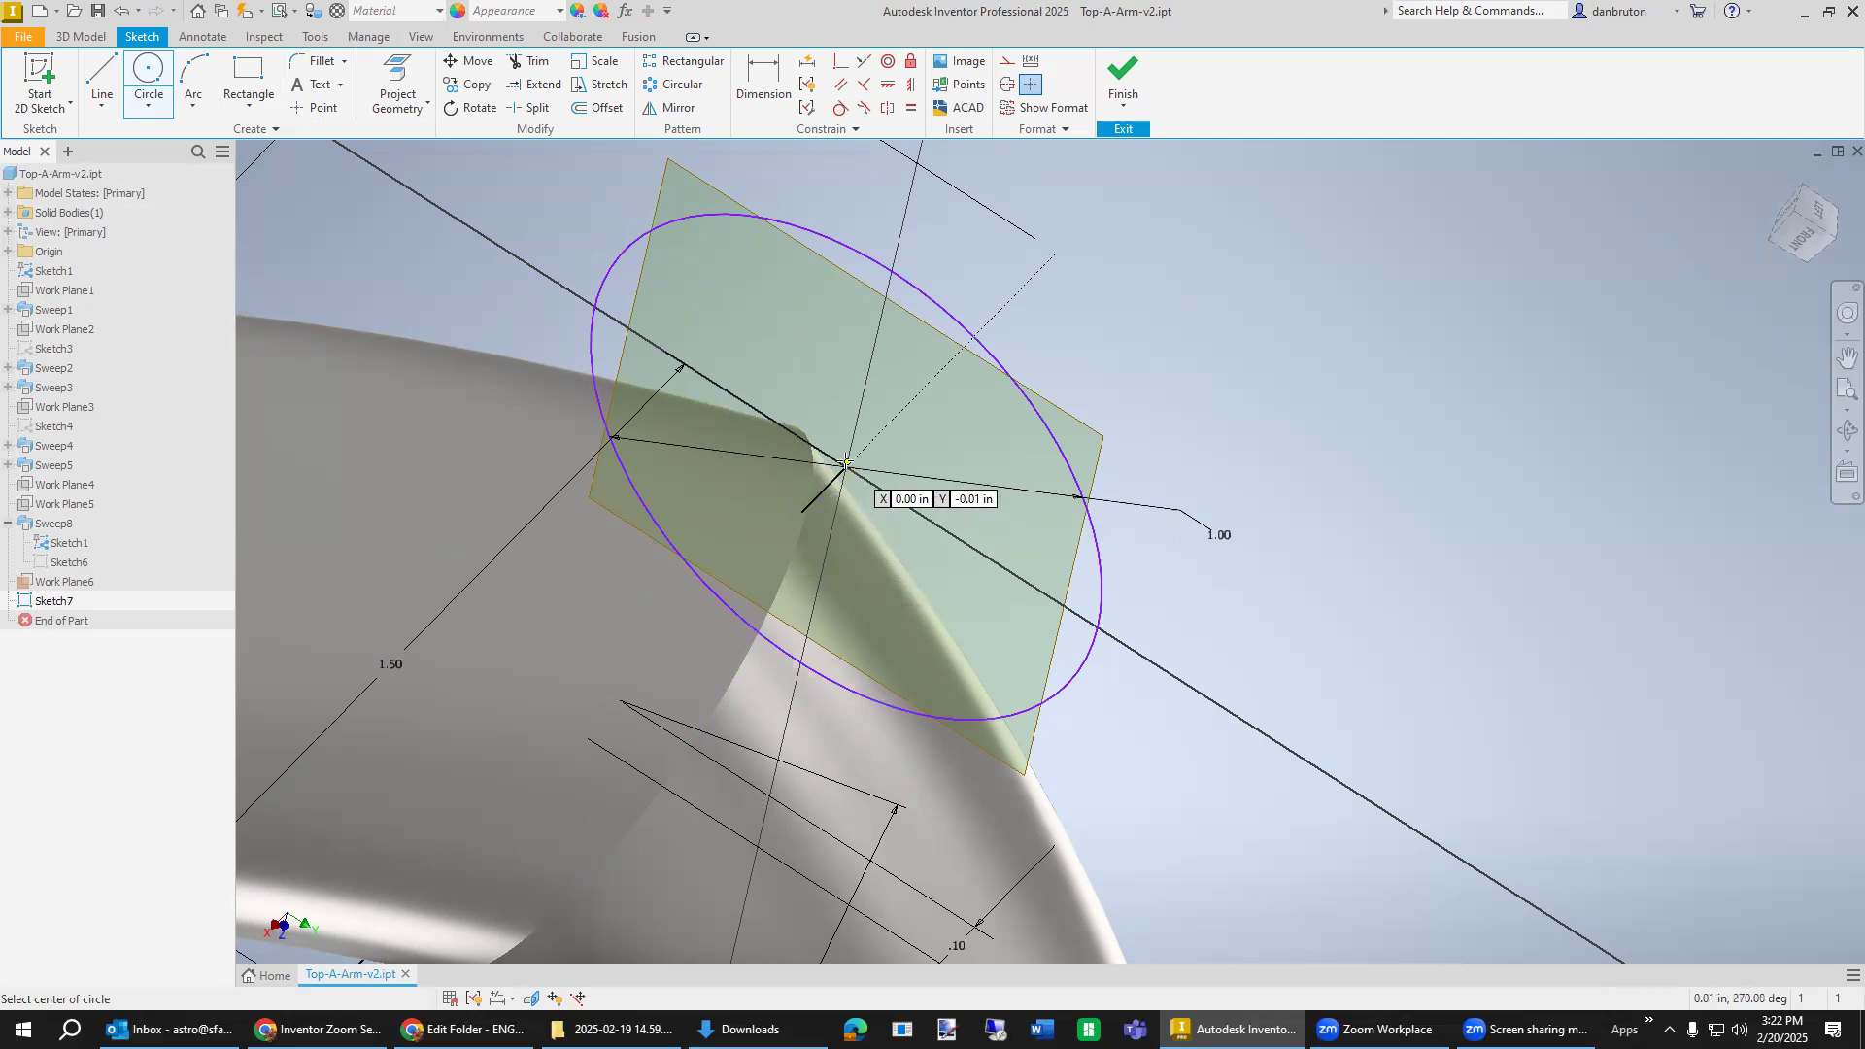
left_click(845, 466)
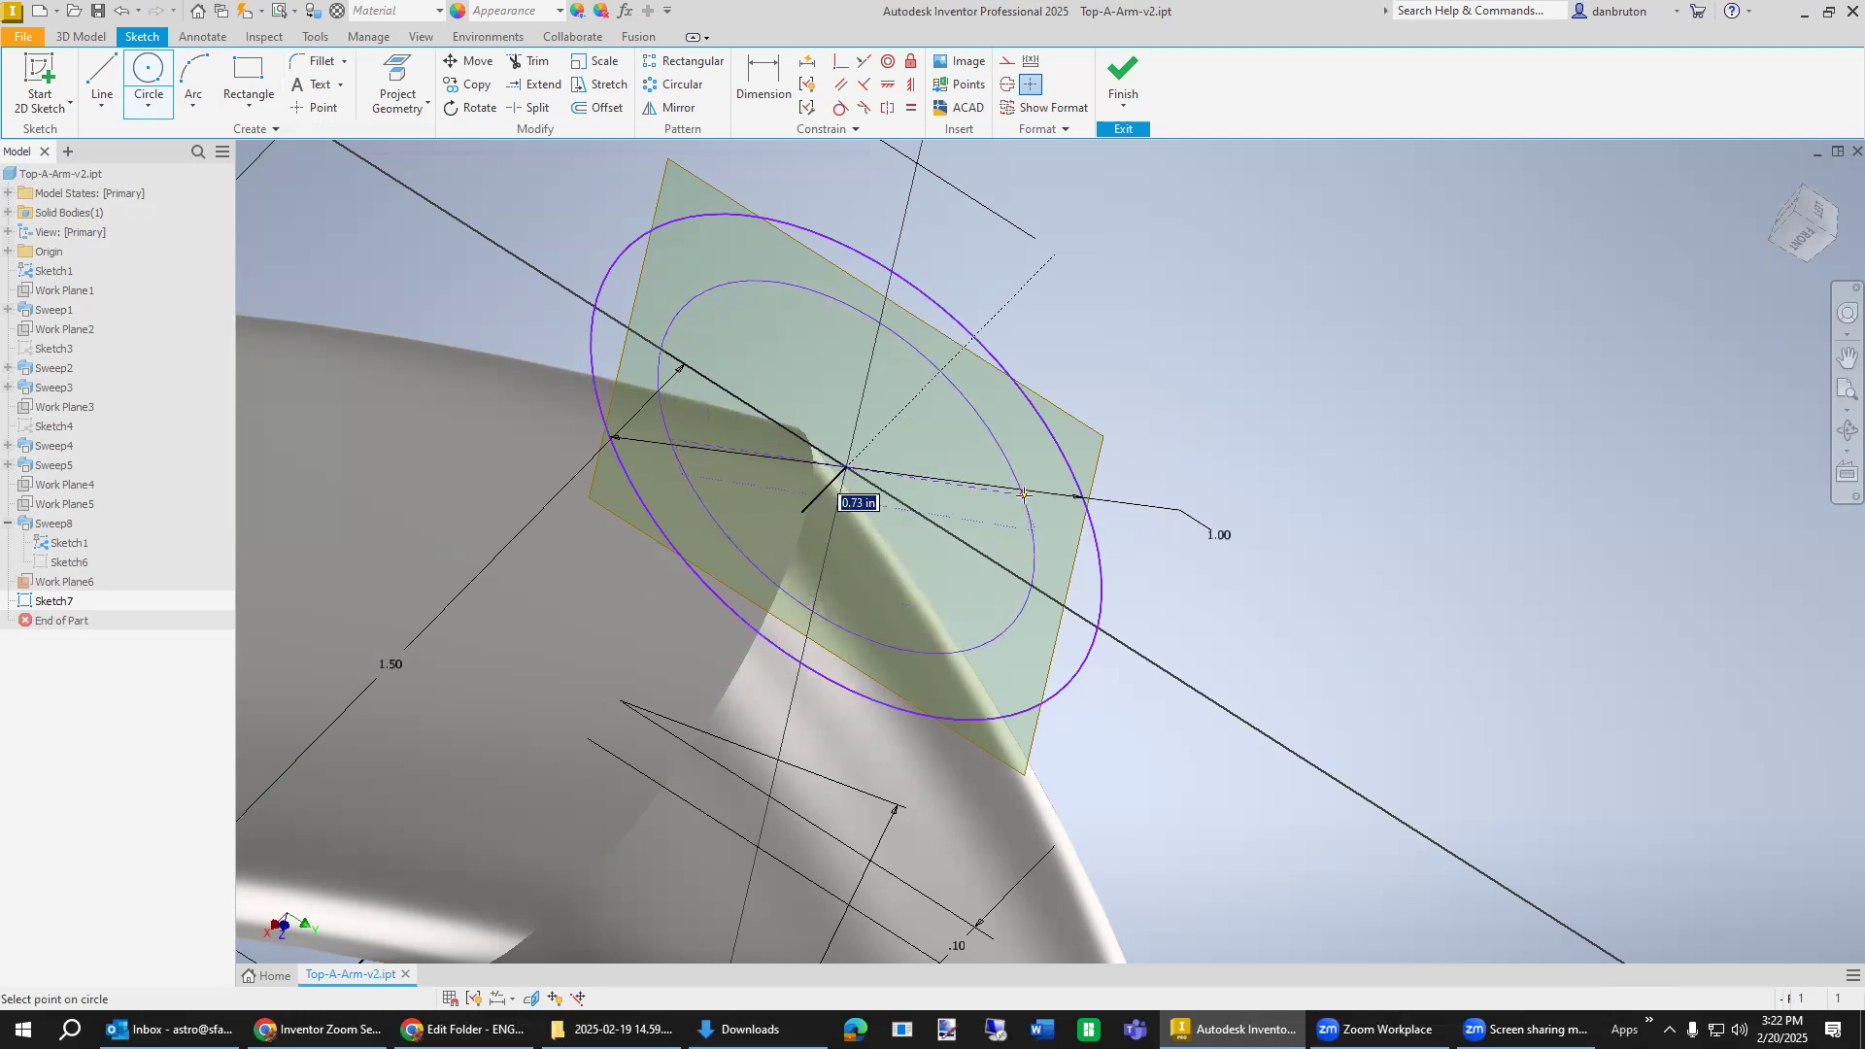
type(".76")
key("Return")
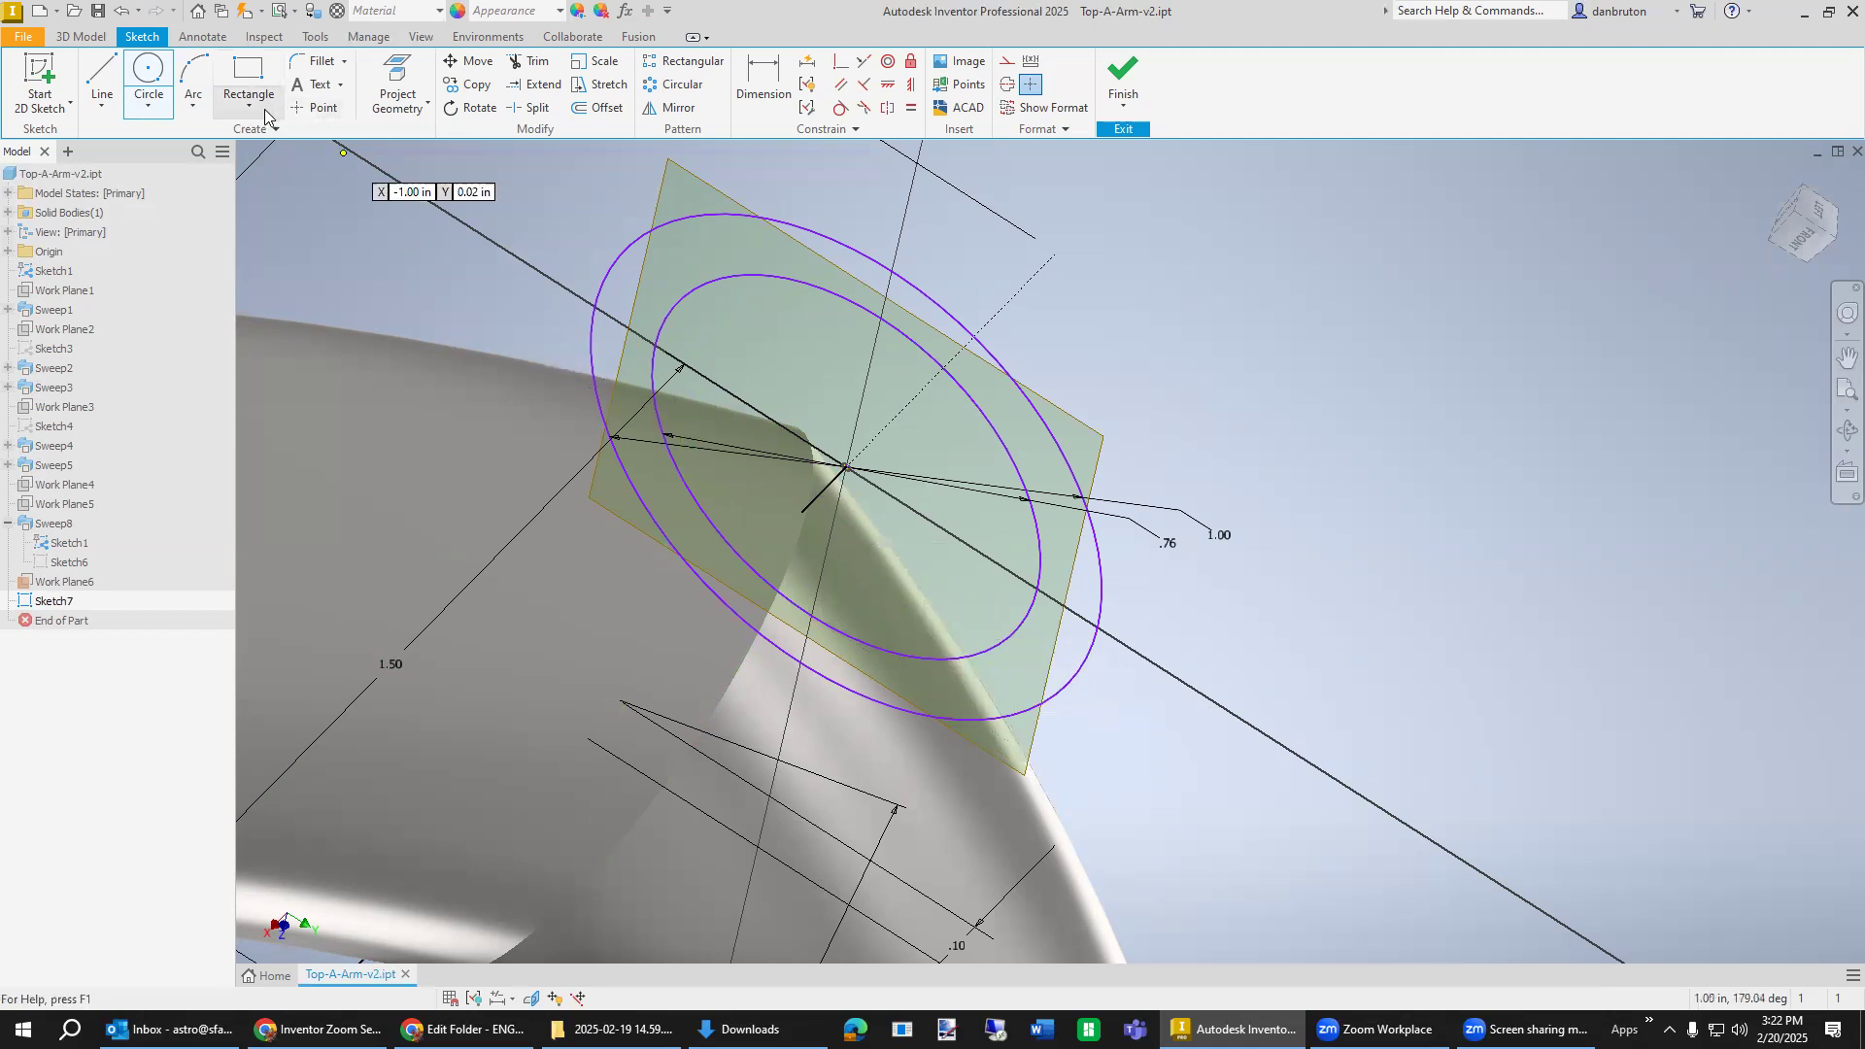
Sweep both circle regions along the 1.50 in apex line as a cut through the arm tubes, keeping the Sweep command open.
left_click(82, 37)
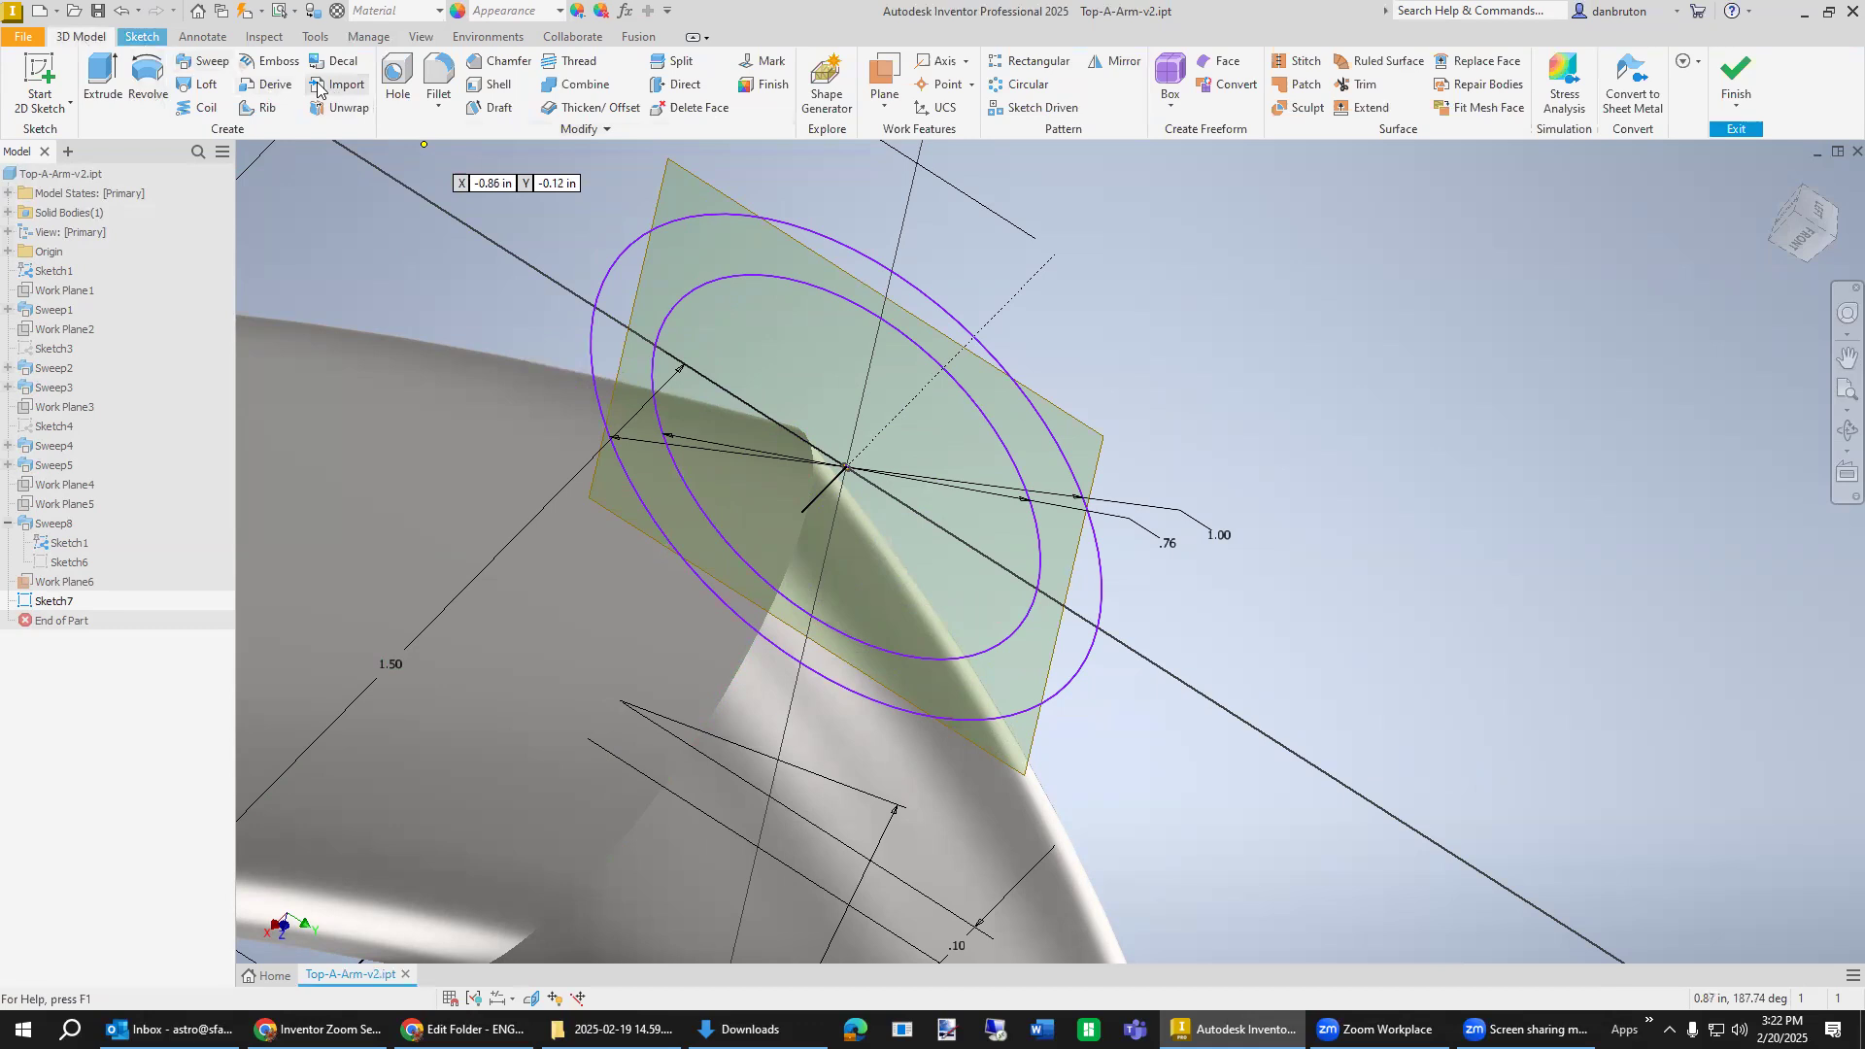
left_click(202, 60)
left_click(376, 439)
left_click(835, 358)
left_click(1006, 372)
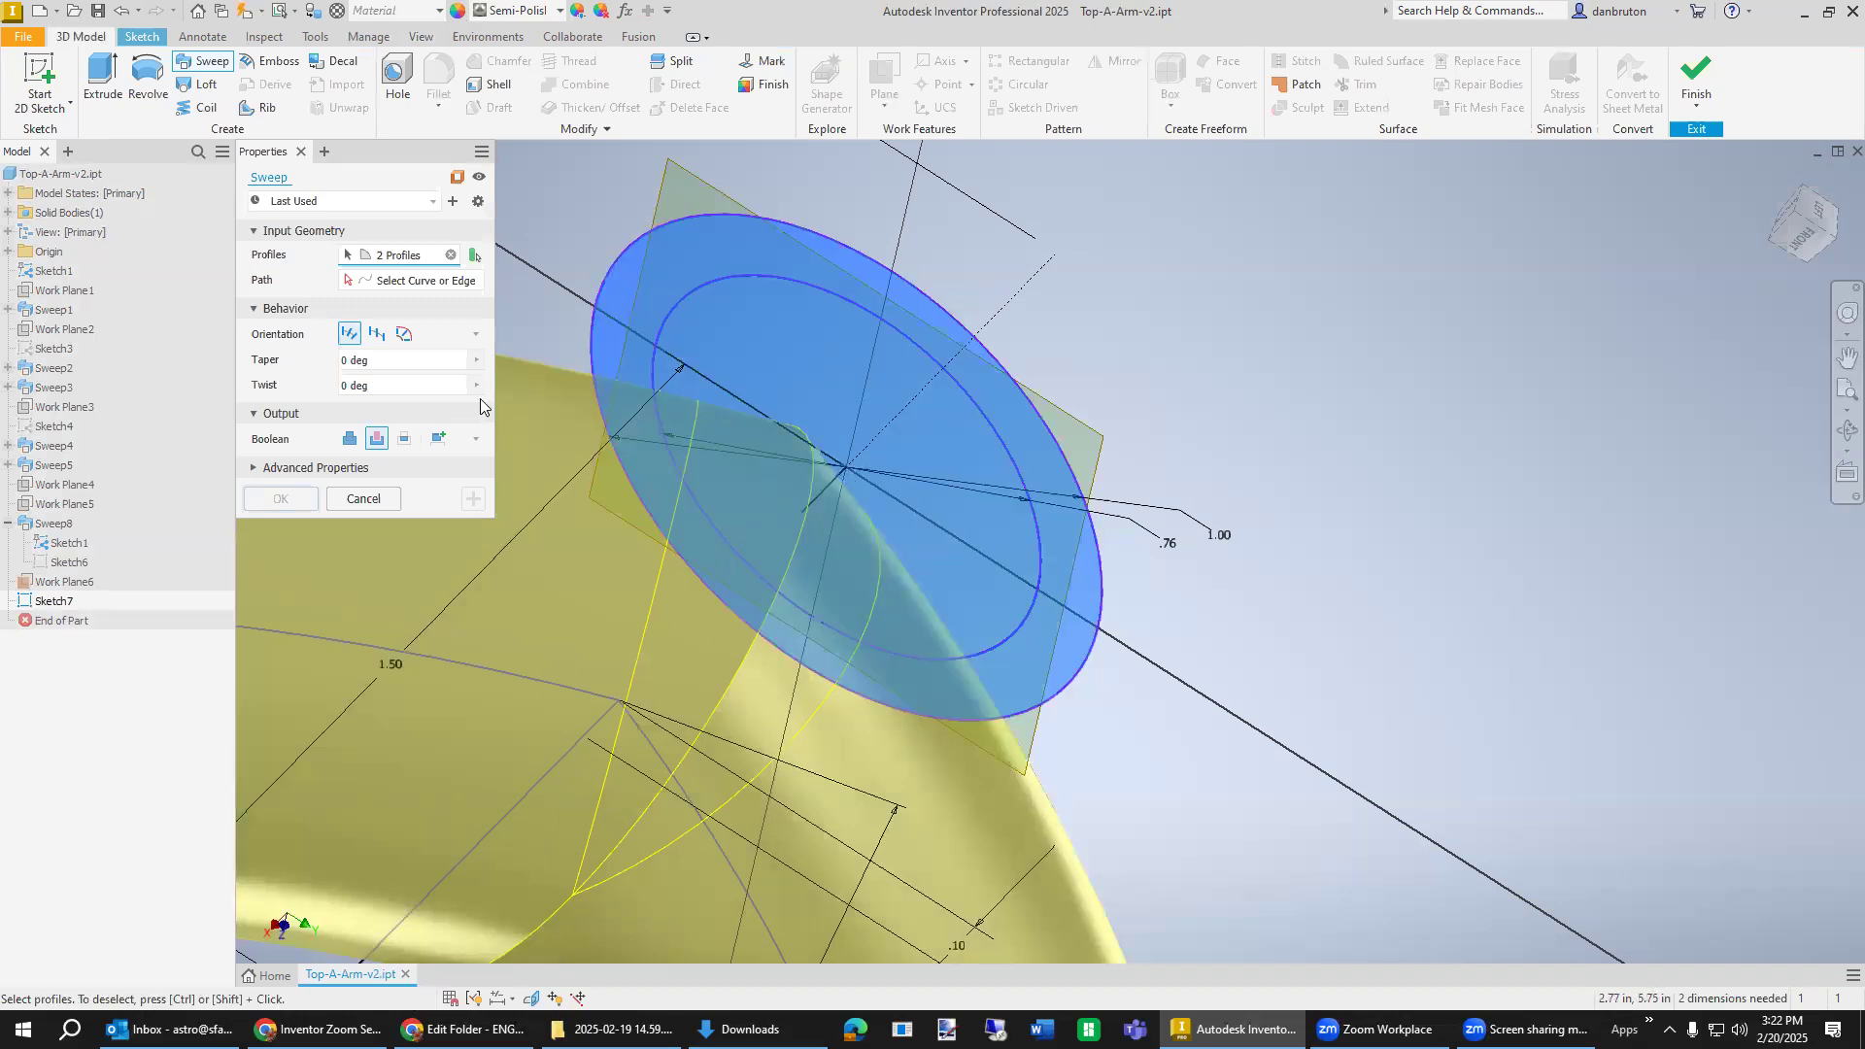
left_click(417, 280)
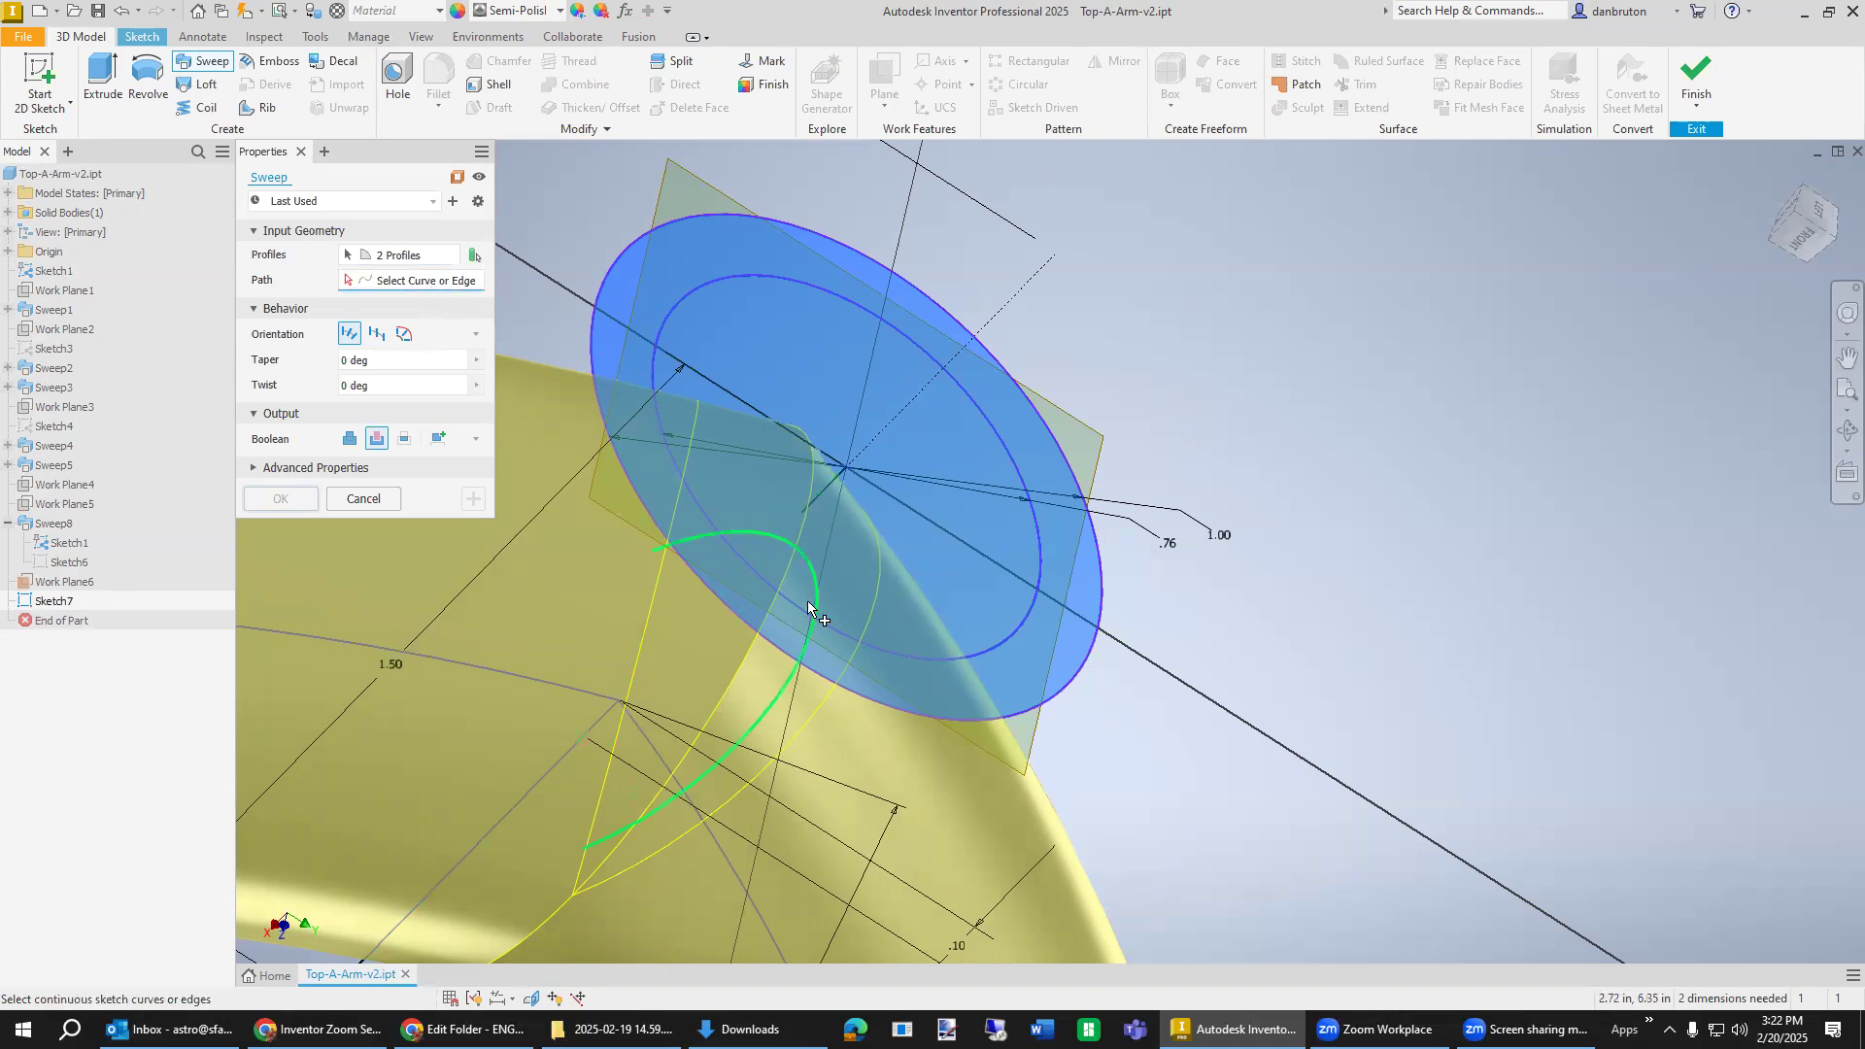
scroll(764, 670, "down", 3)
scroll(749, 670, "up", 5)
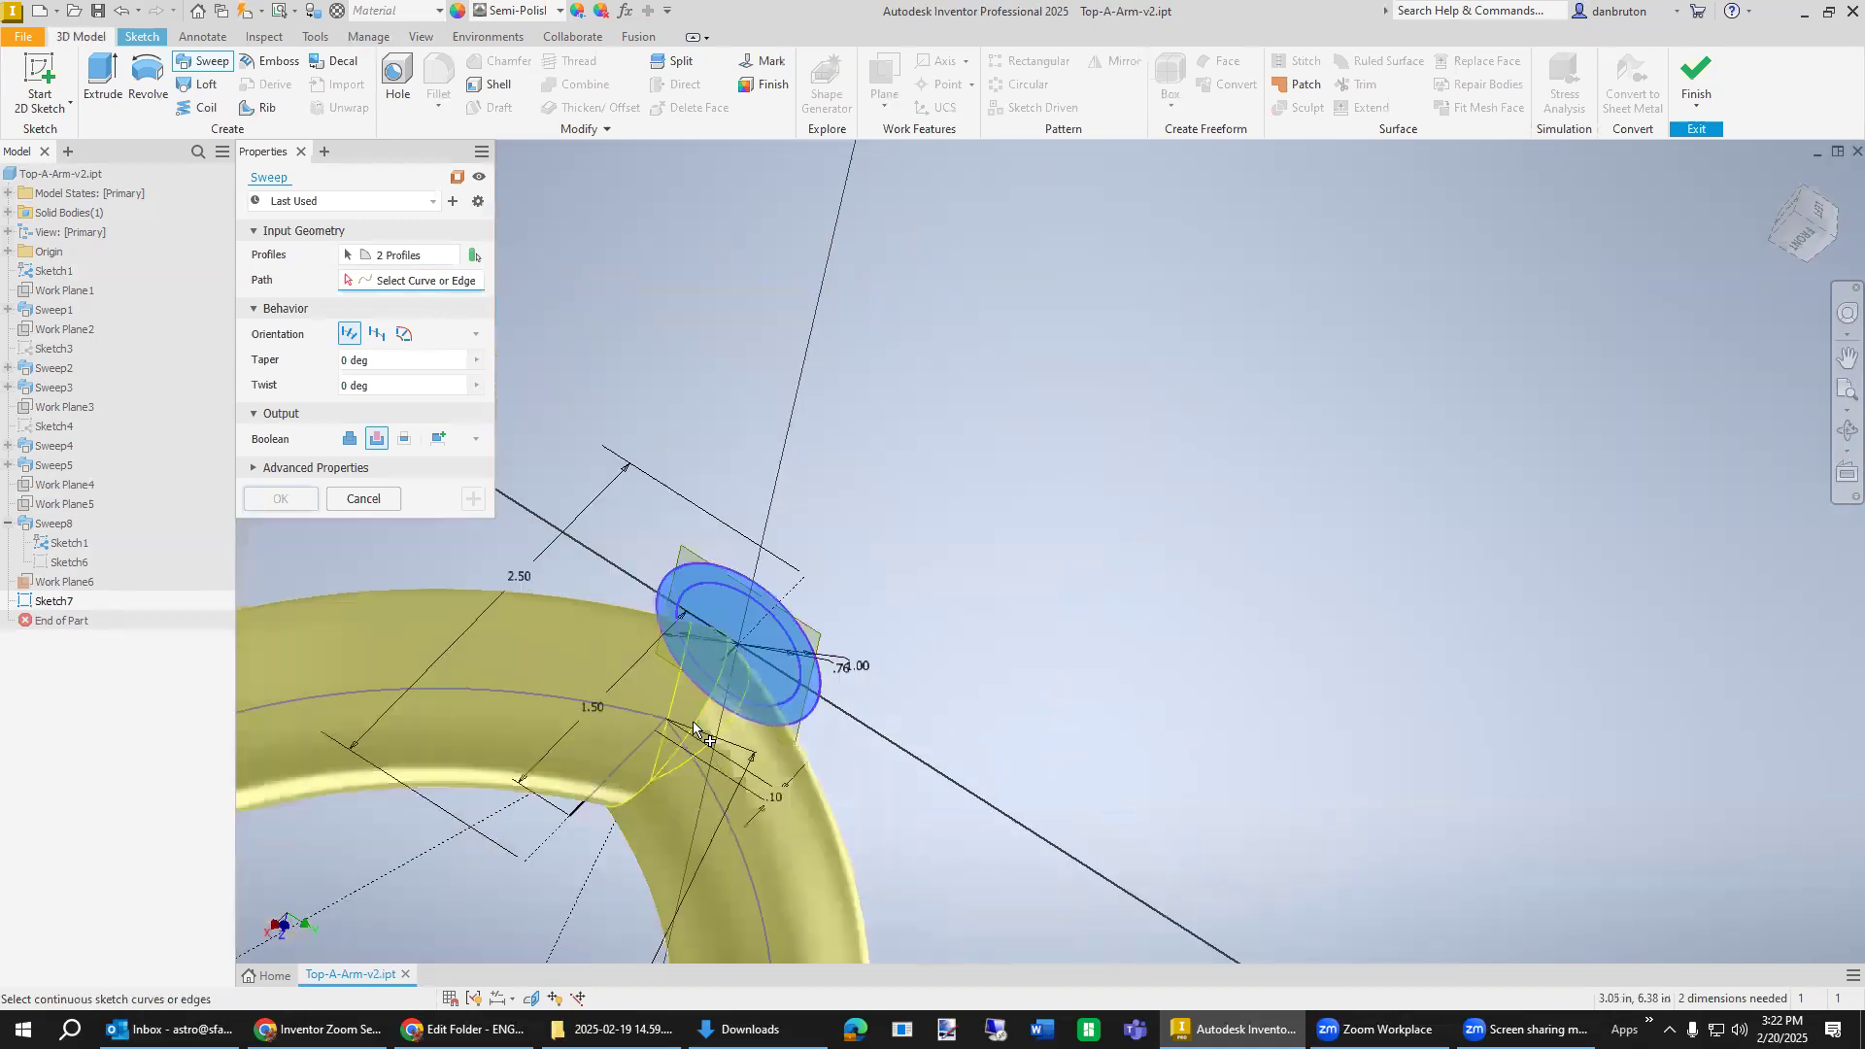
scroll(544, 848, "down", 5)
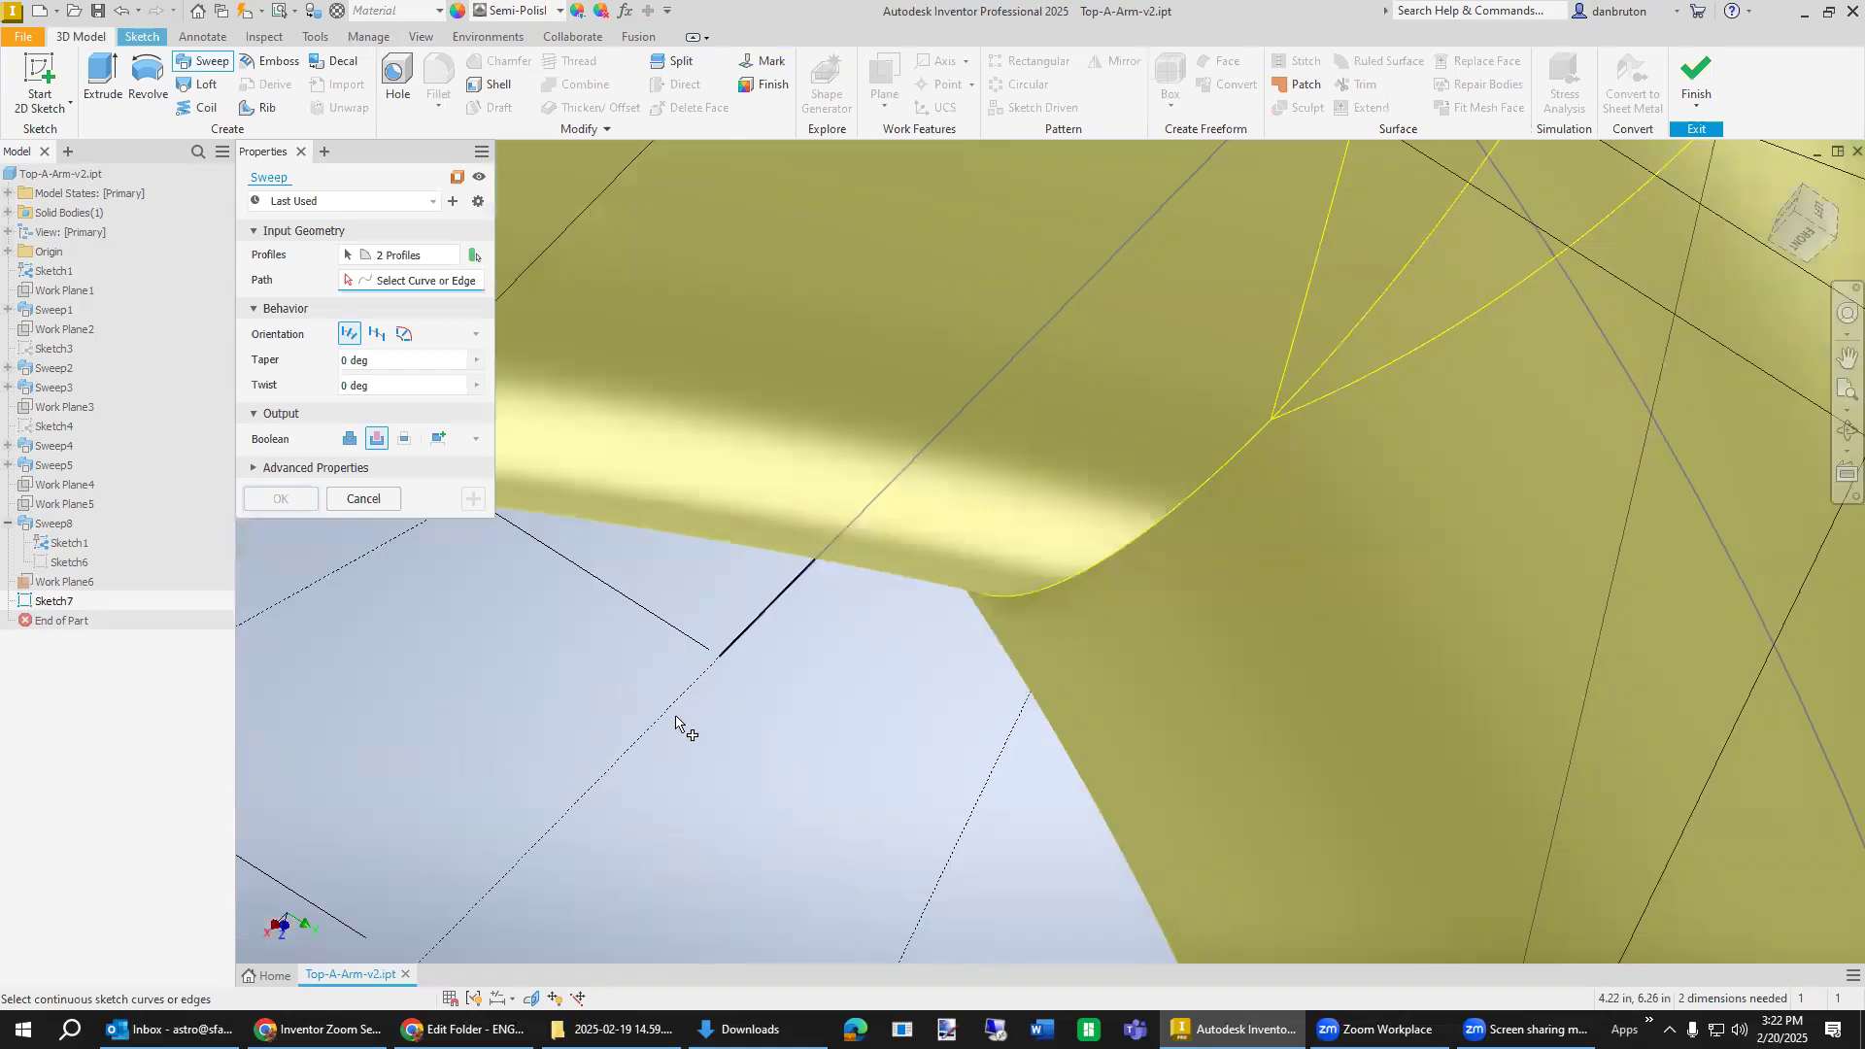
left_click(759, 617)
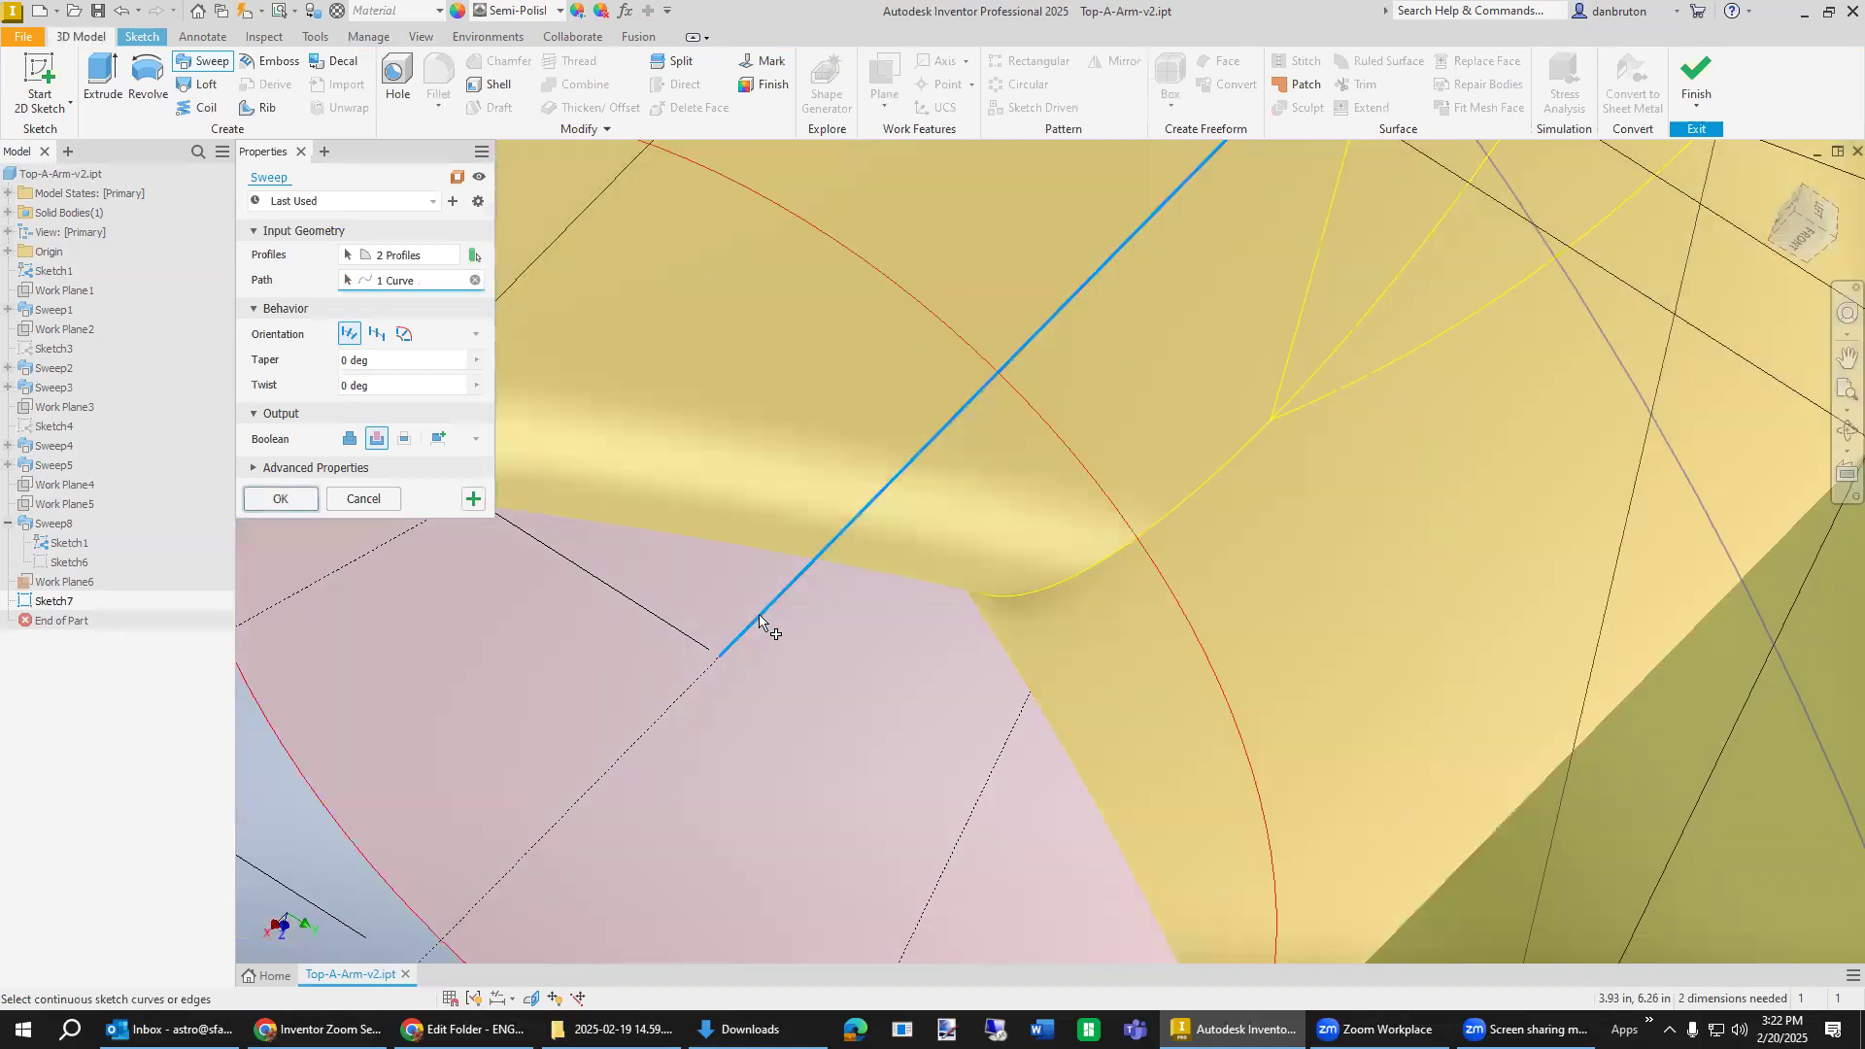
scroll(839, 751, "up", 2)
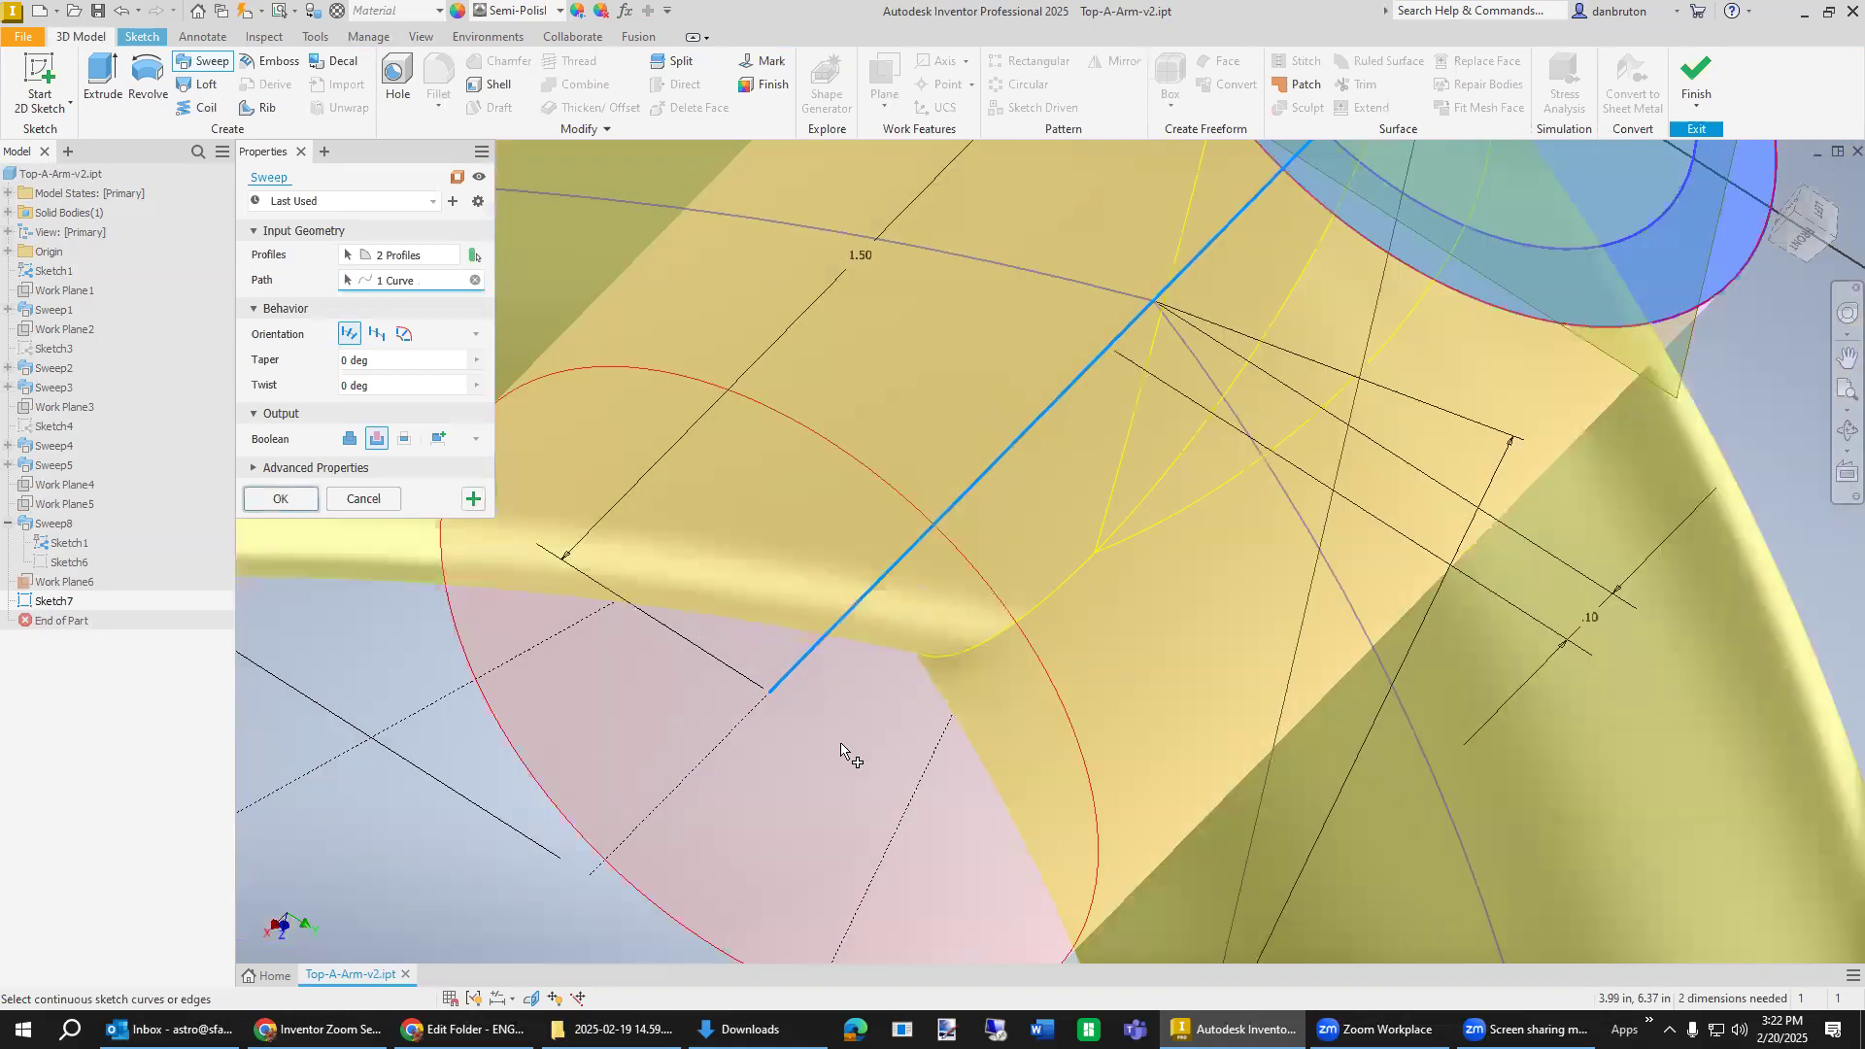
scroll(841, 748, "up", 2)
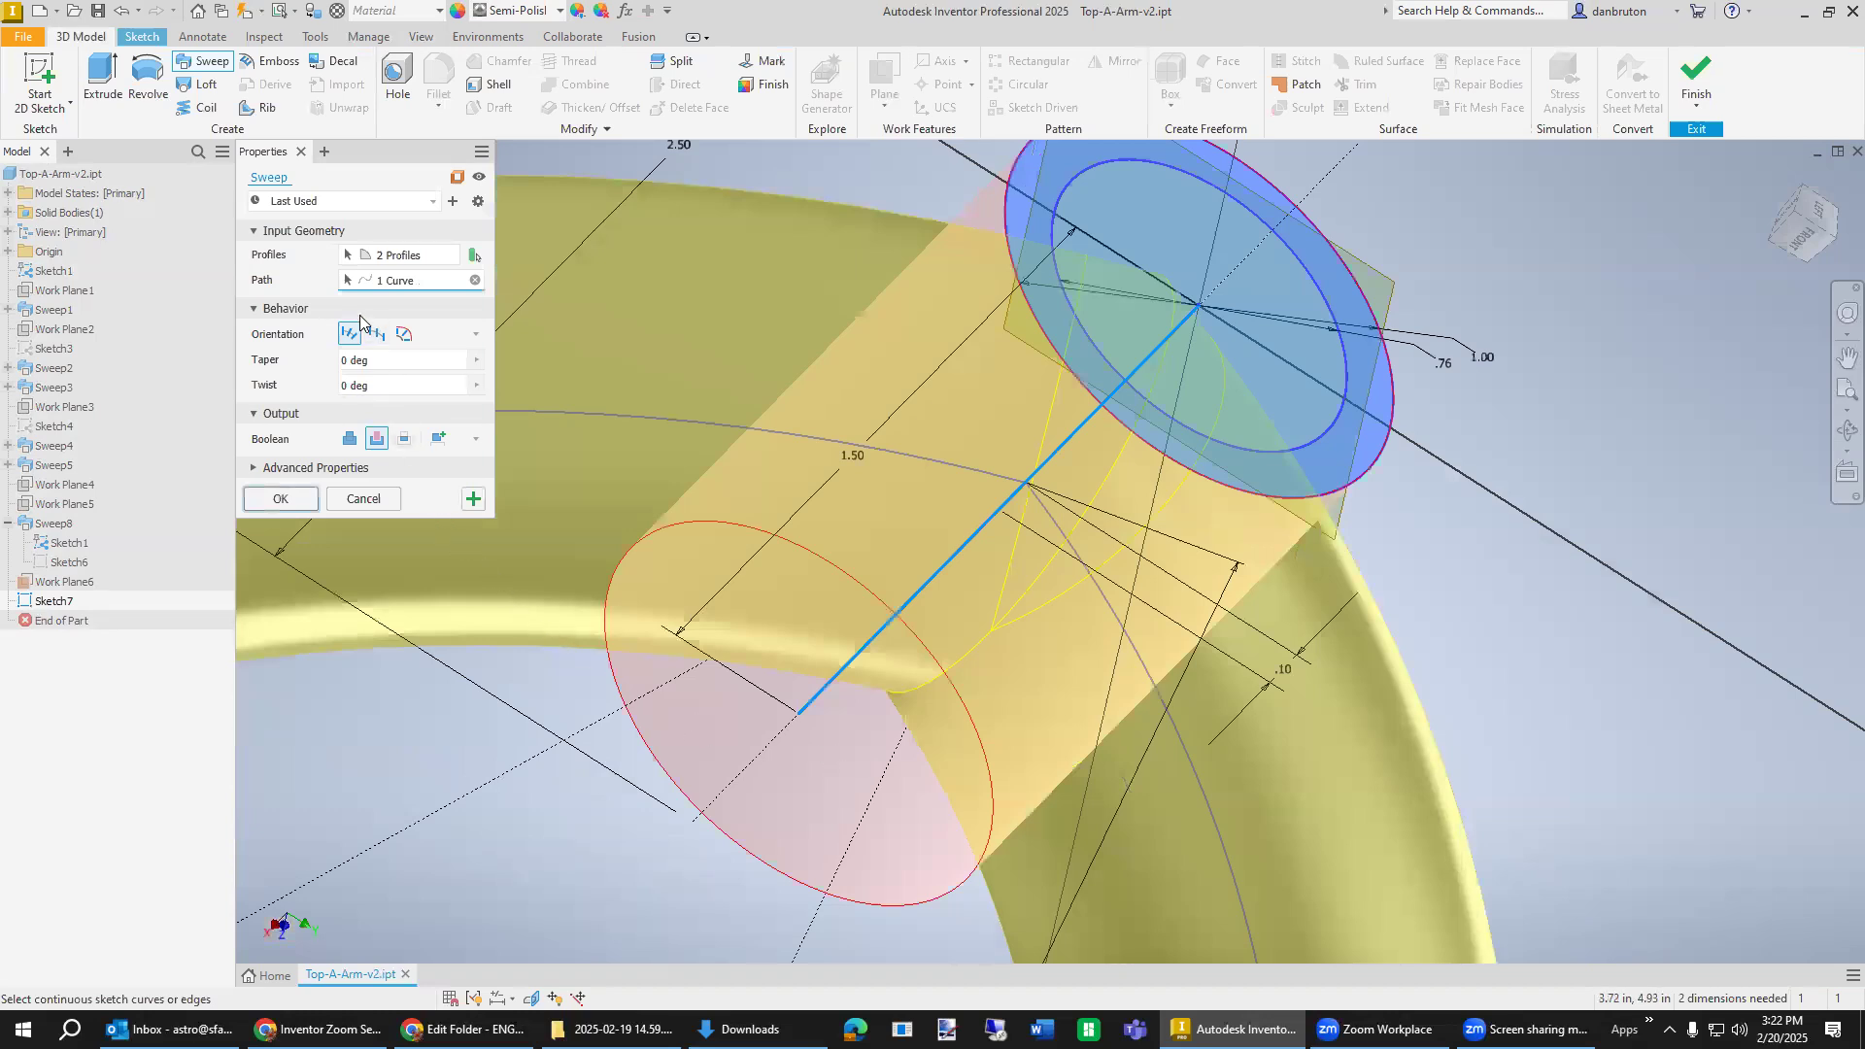
left_click(473, 500)
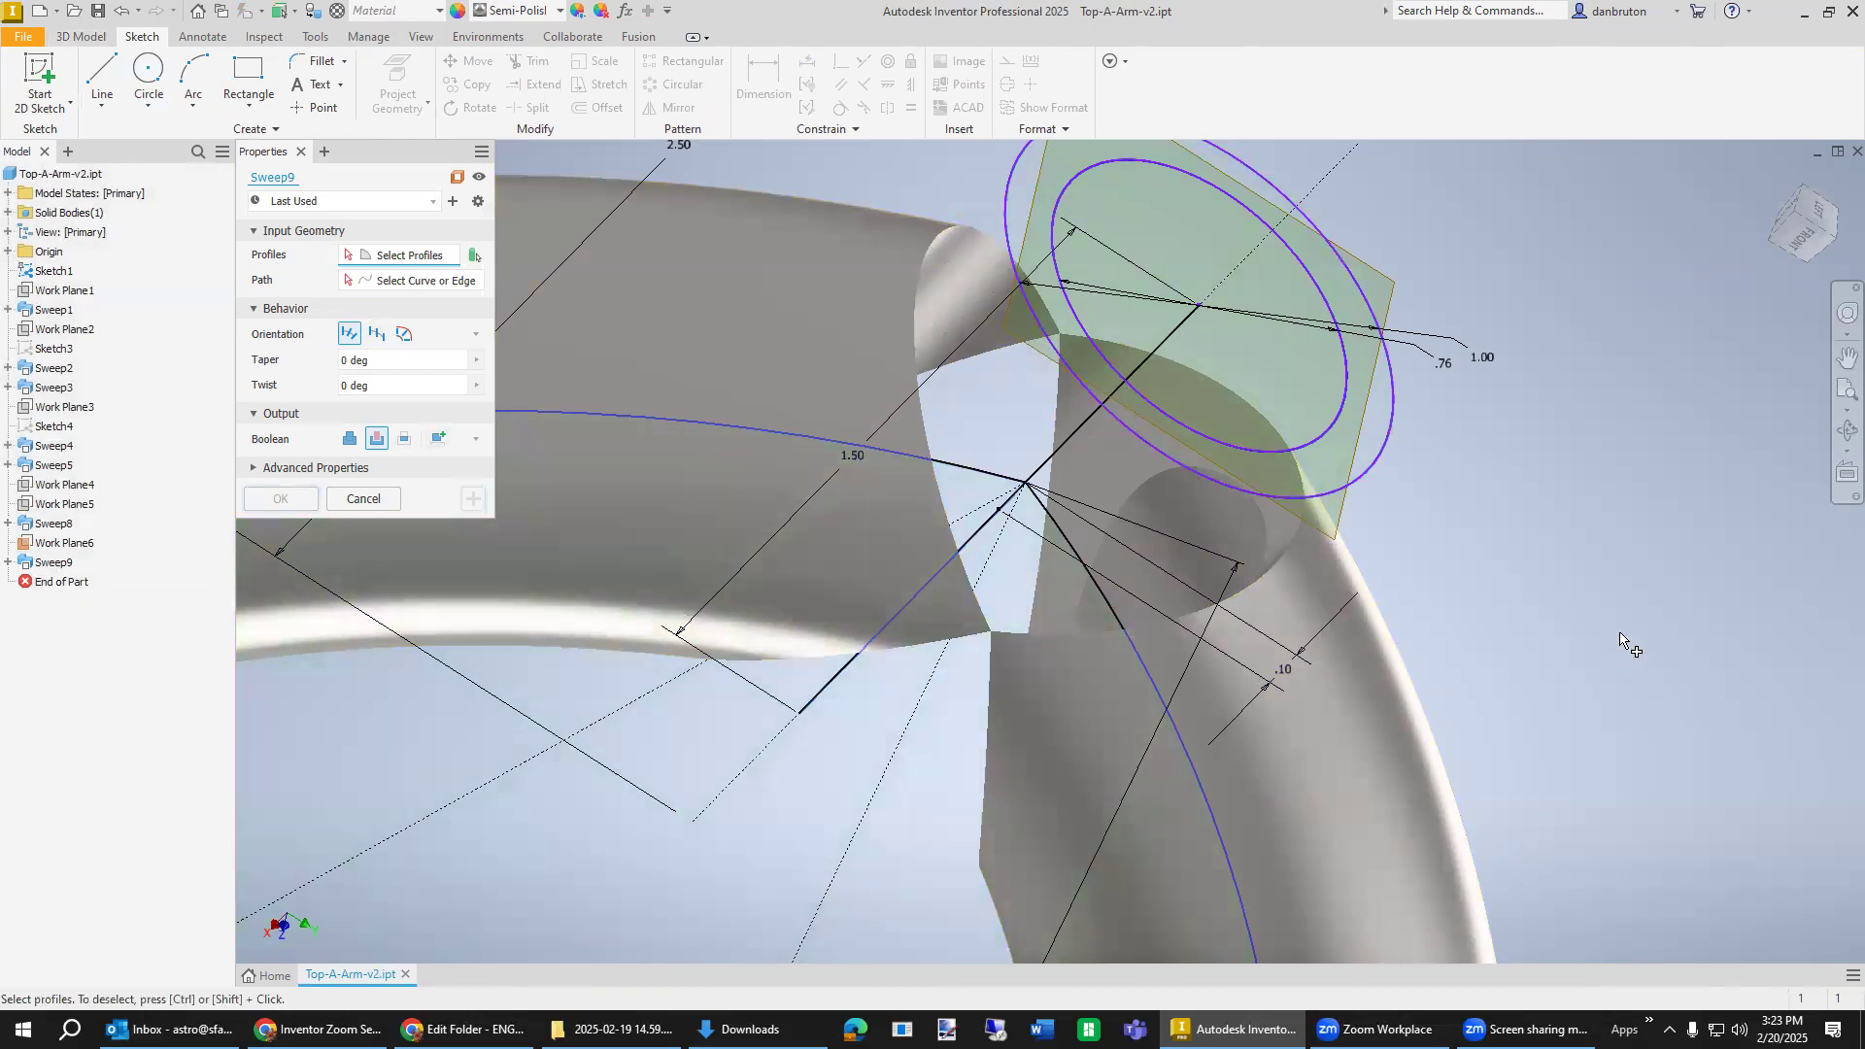
Sweep only the ring between the two circles along the 1.50 in apex line and join it to the arm.
left_click(1375, 427)
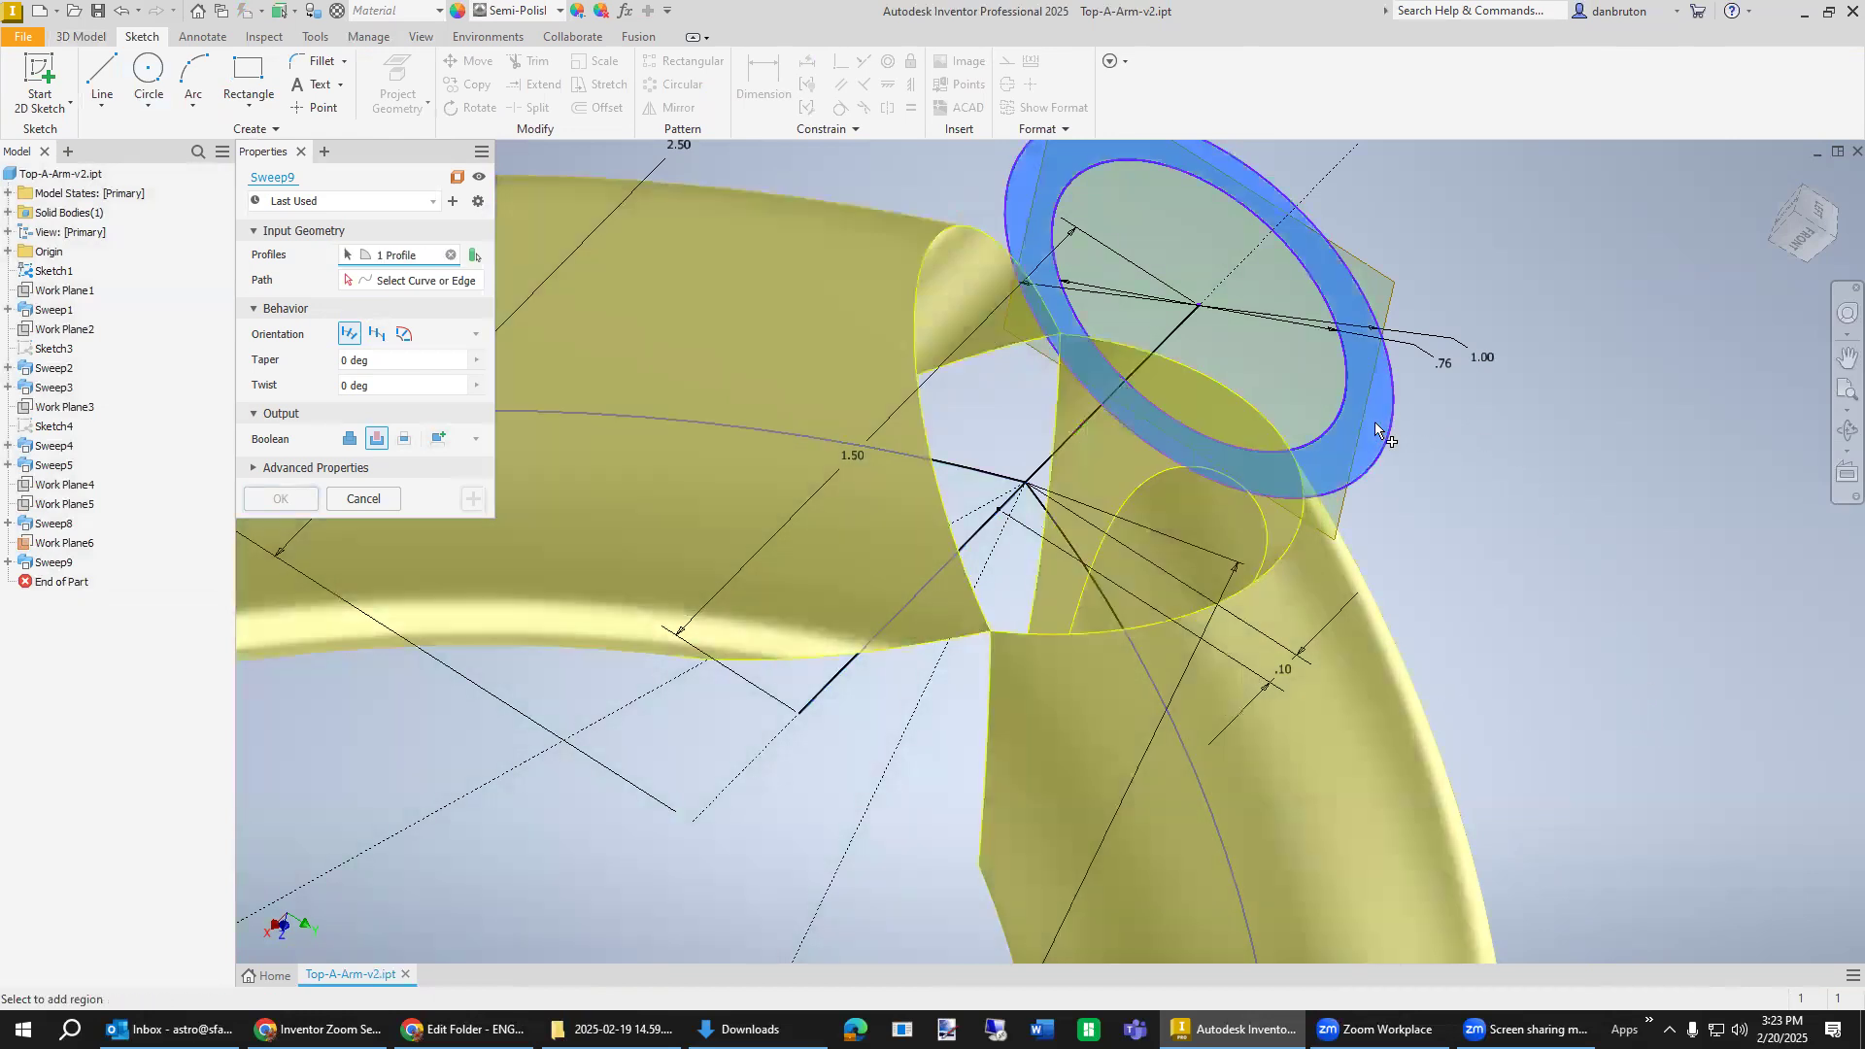
left_click(401, 282)
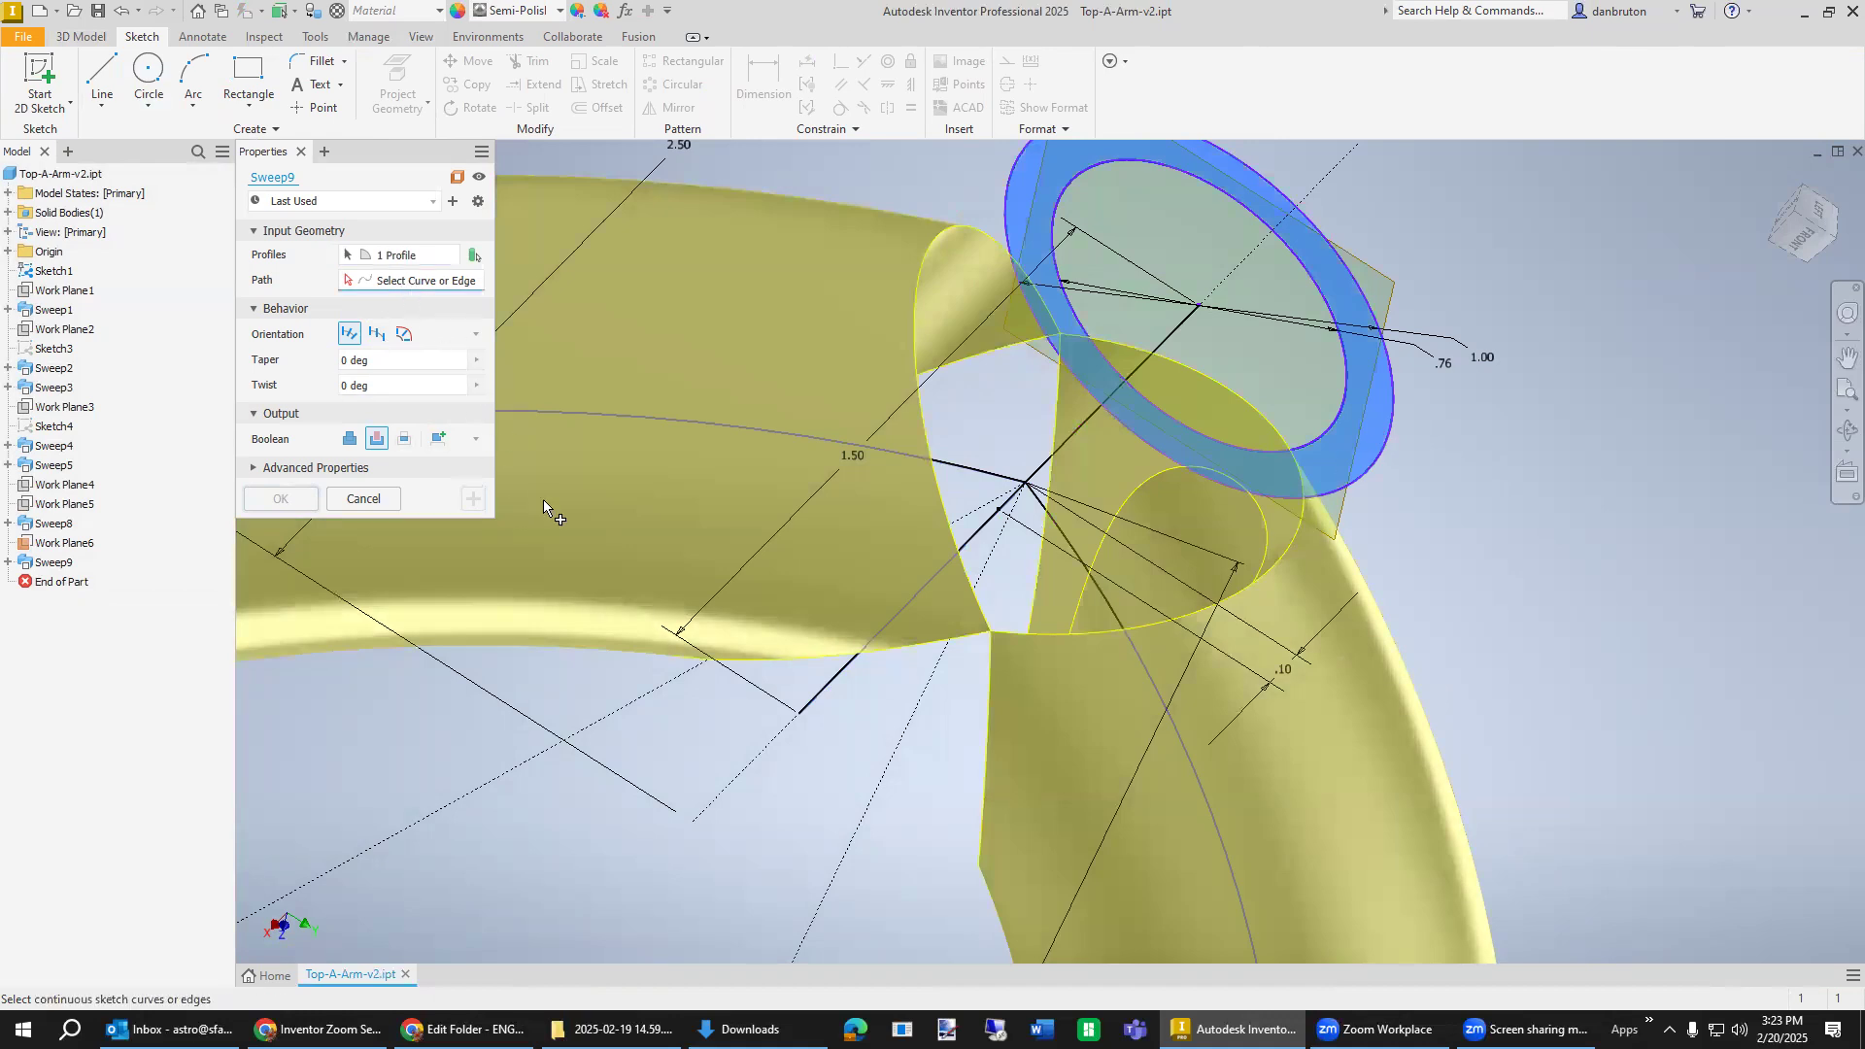
left_click(811, 701)
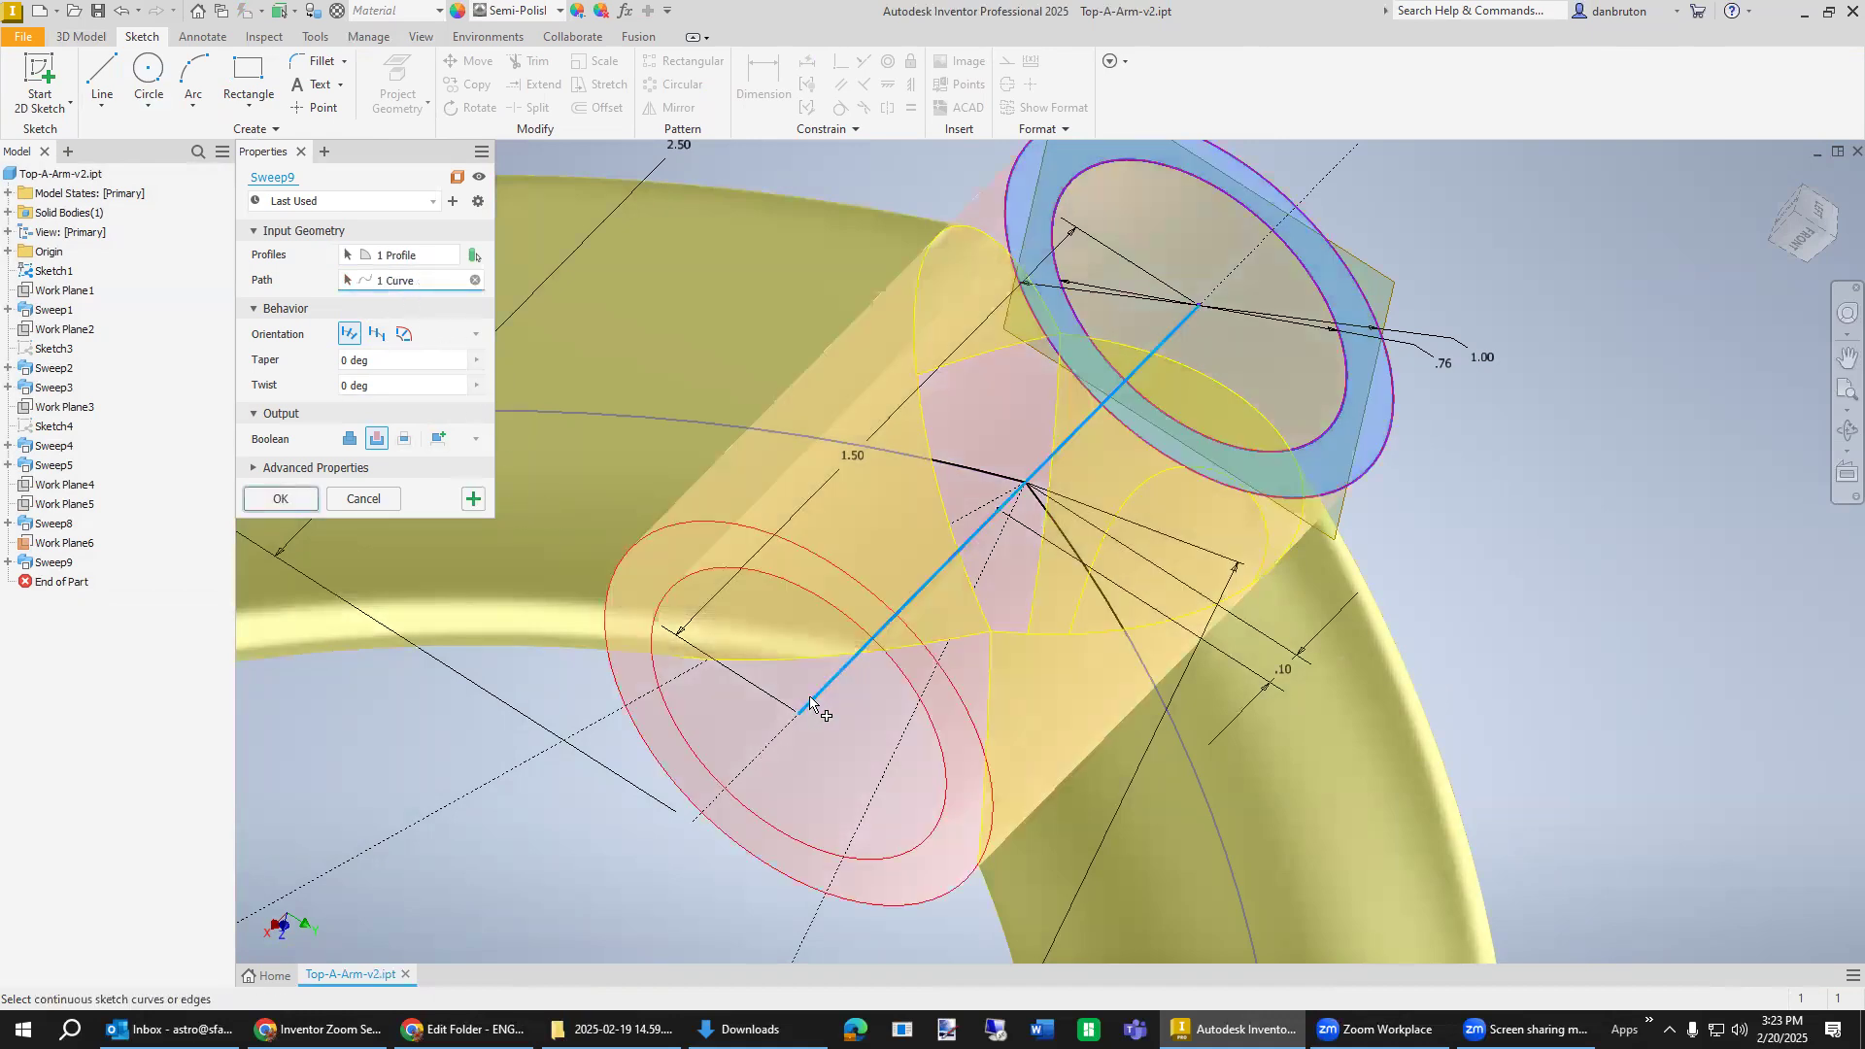
left_click(347, 436)
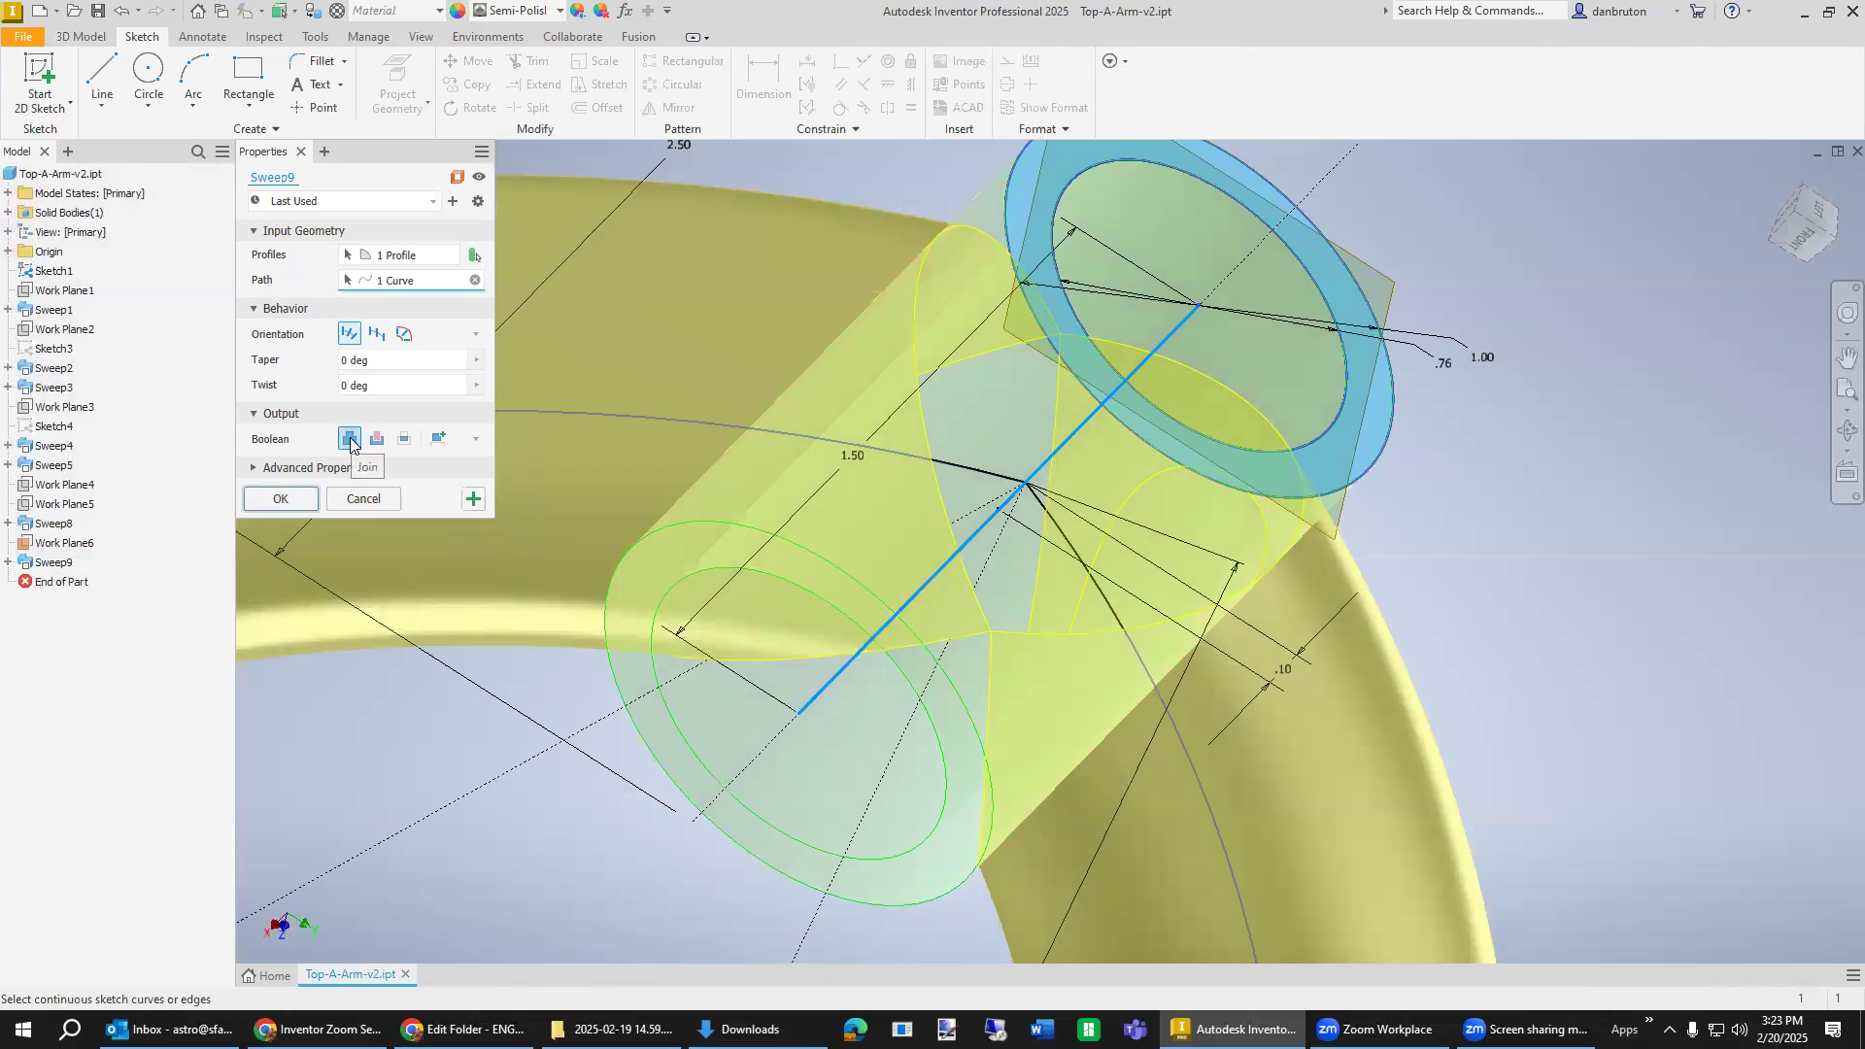
left_click(281, 499)
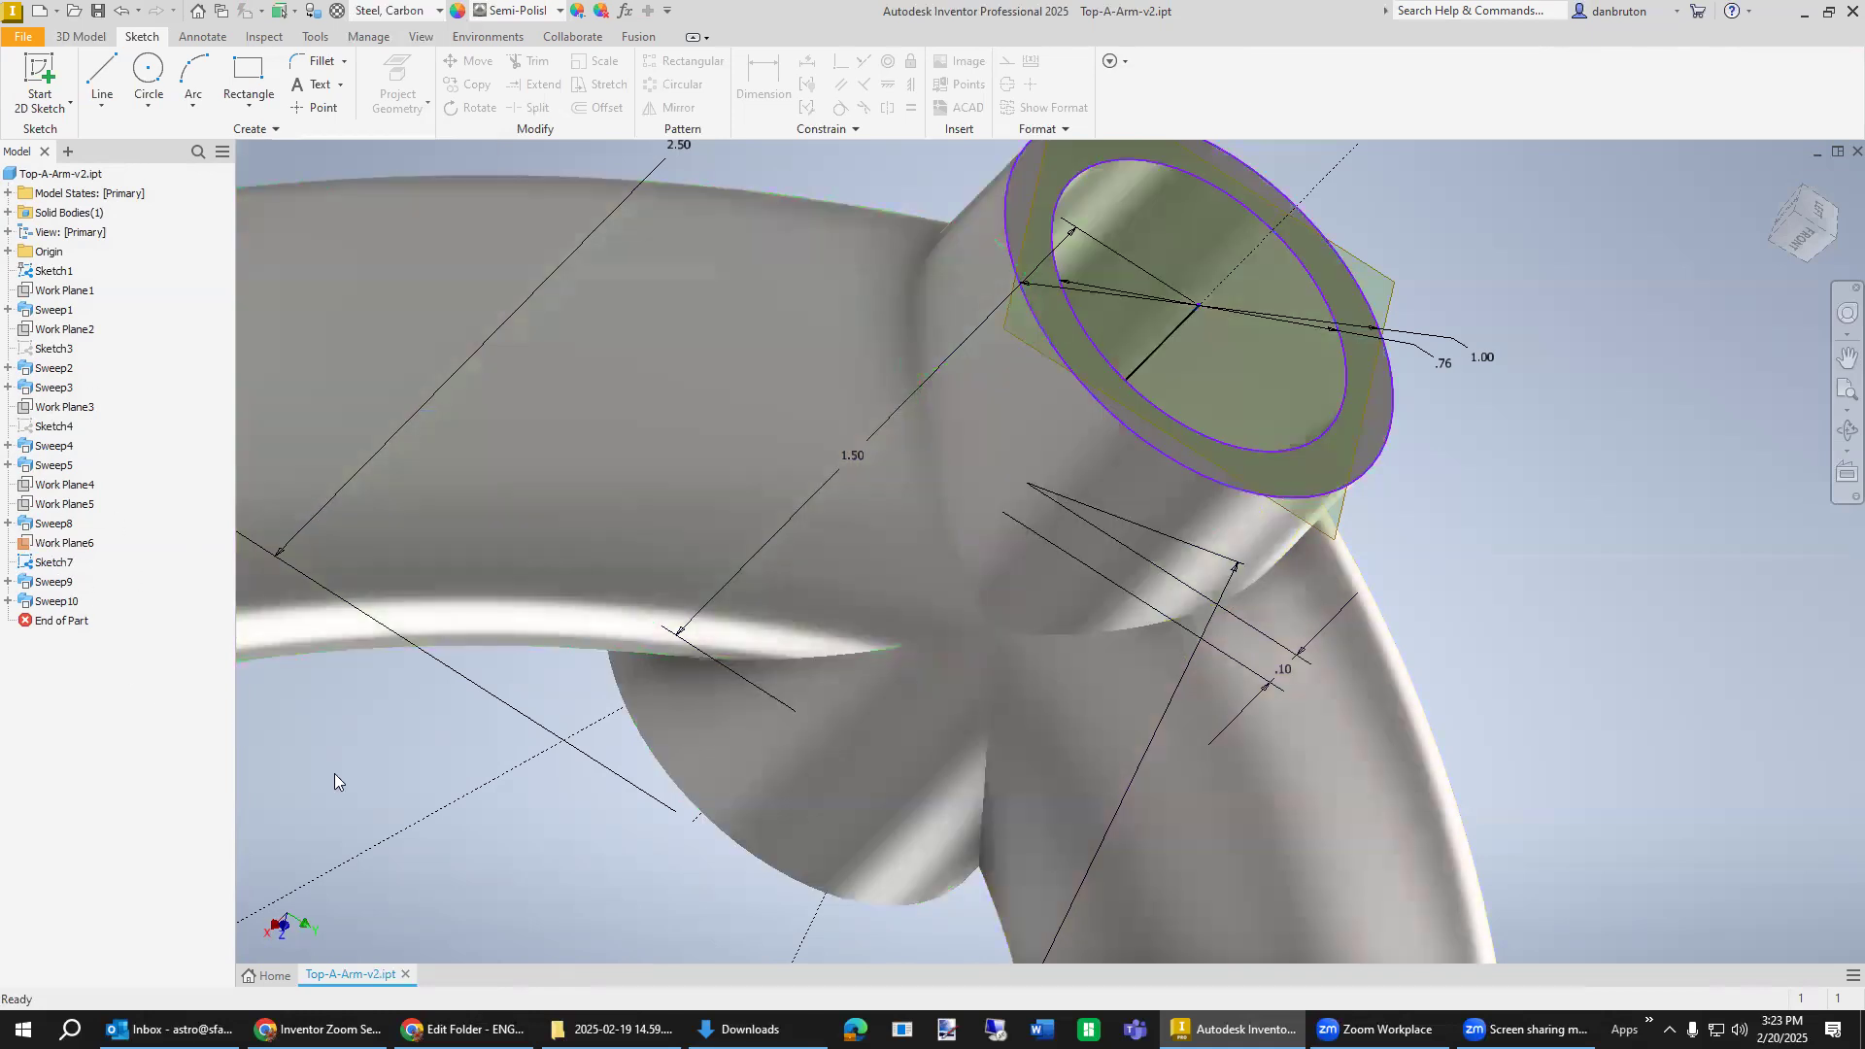
Reopen Sketch1, set the distance between the short line's midpoint and the apex to 0.2 in, and finish the sketch.
middle_click_drag(569, 923, 586, 897, "shift")
scroll(1181, 717, "up", 5)
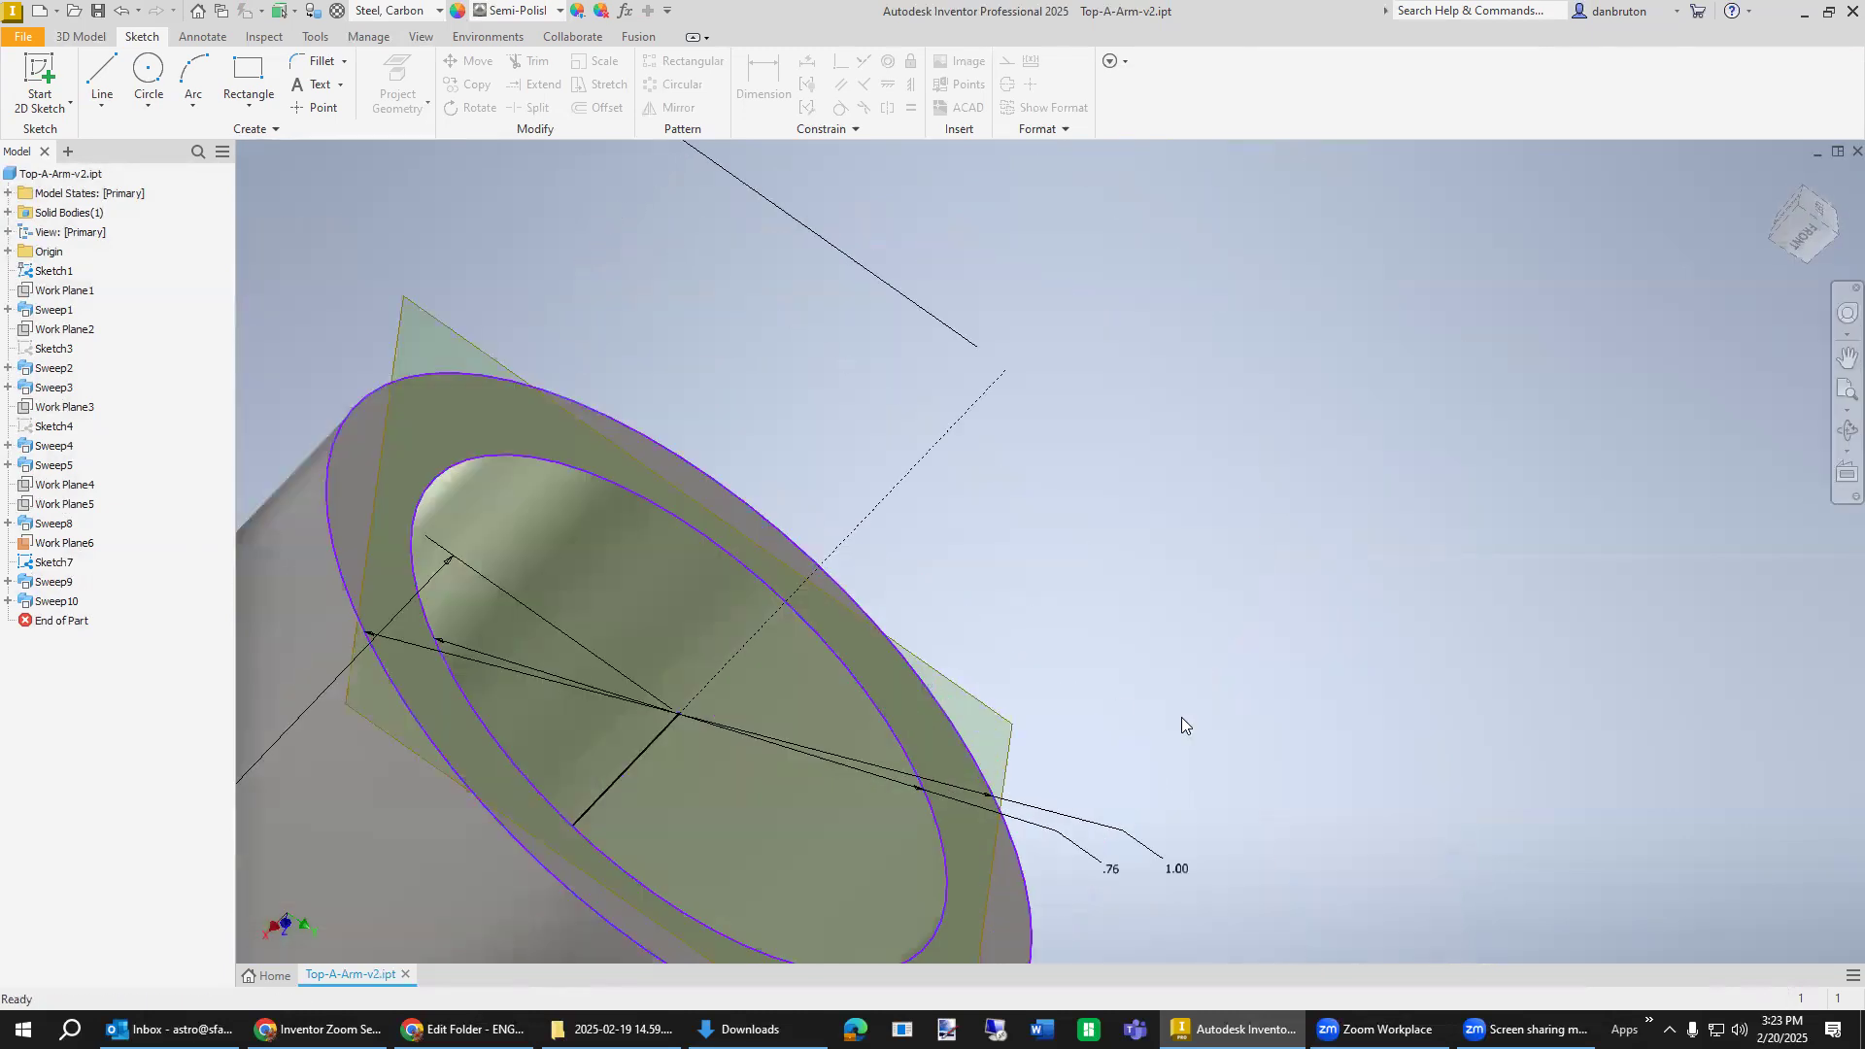
scroll(959, 740, "down", 8)
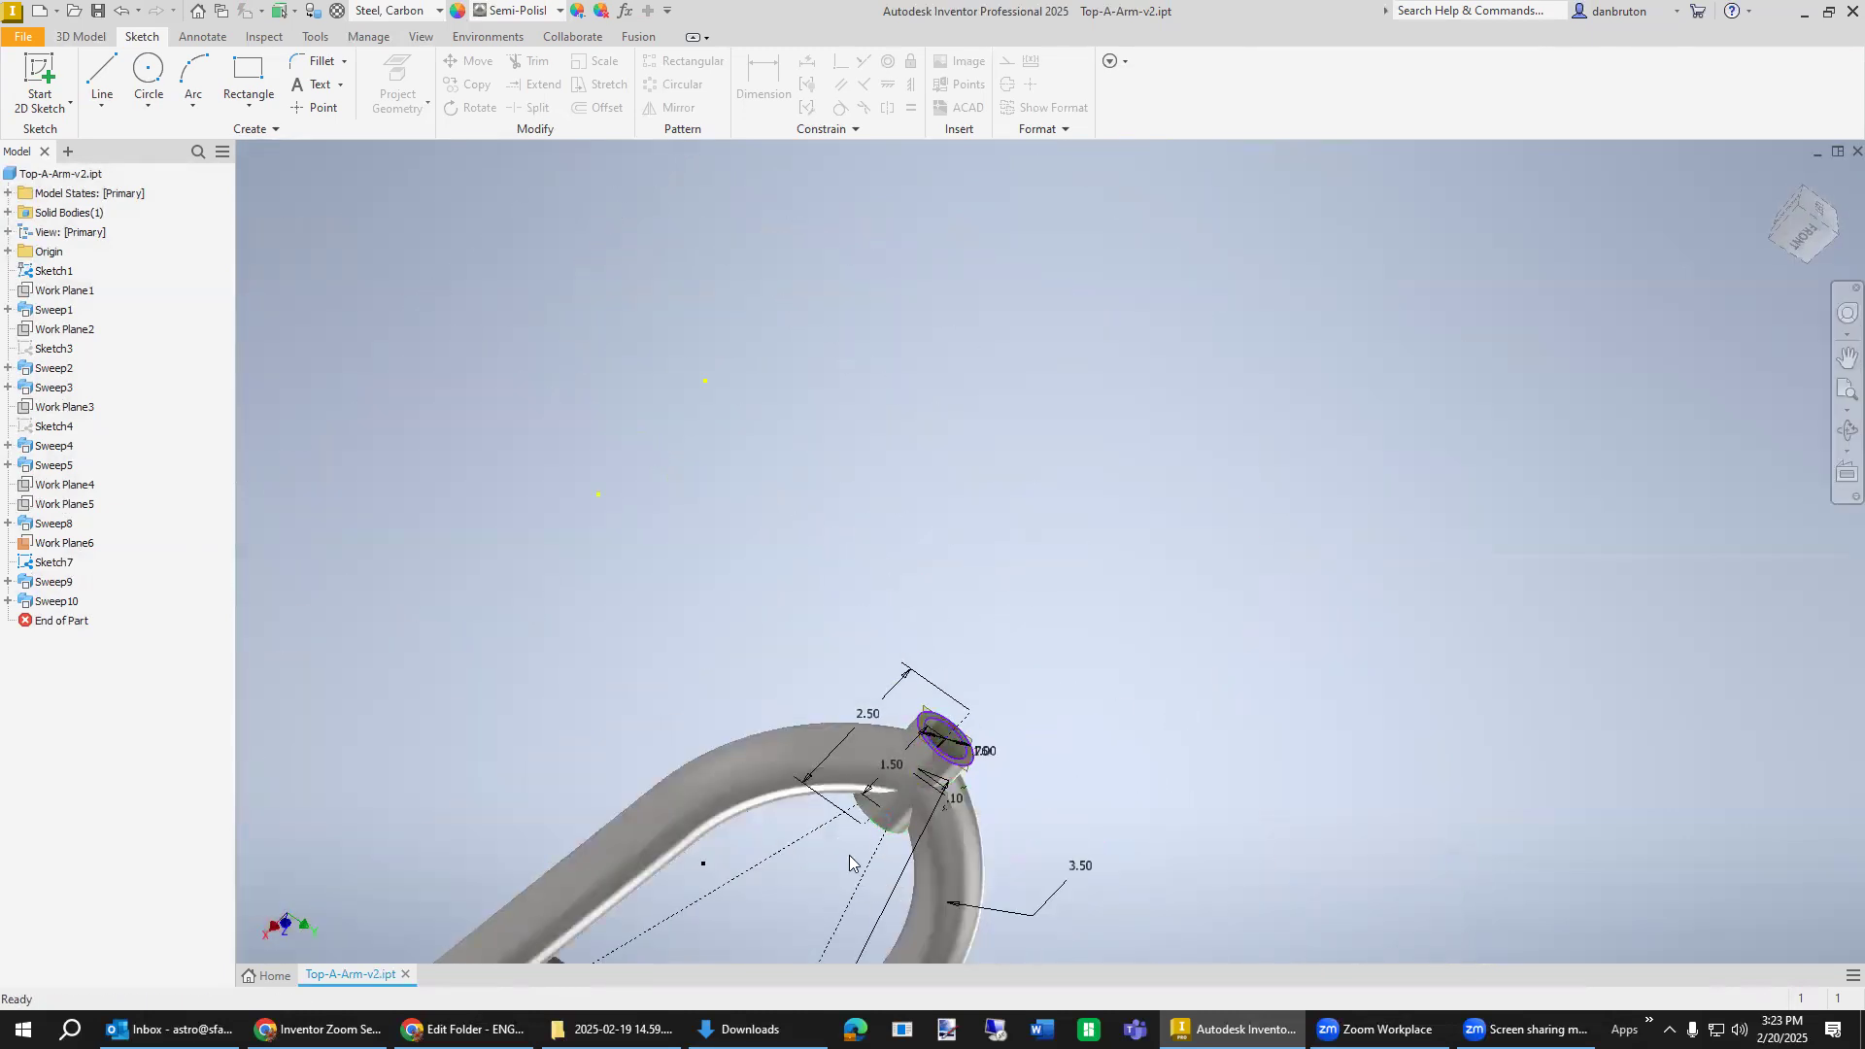
mouse_move(855, 864)
middle_mouse_down("shift")
mouse_move(869, 843)
mouse_move(841, 841)
middle_mouse_up("shift")
scroll(841, 841, "down", 2)
scroll(841, 841, "up", 5)
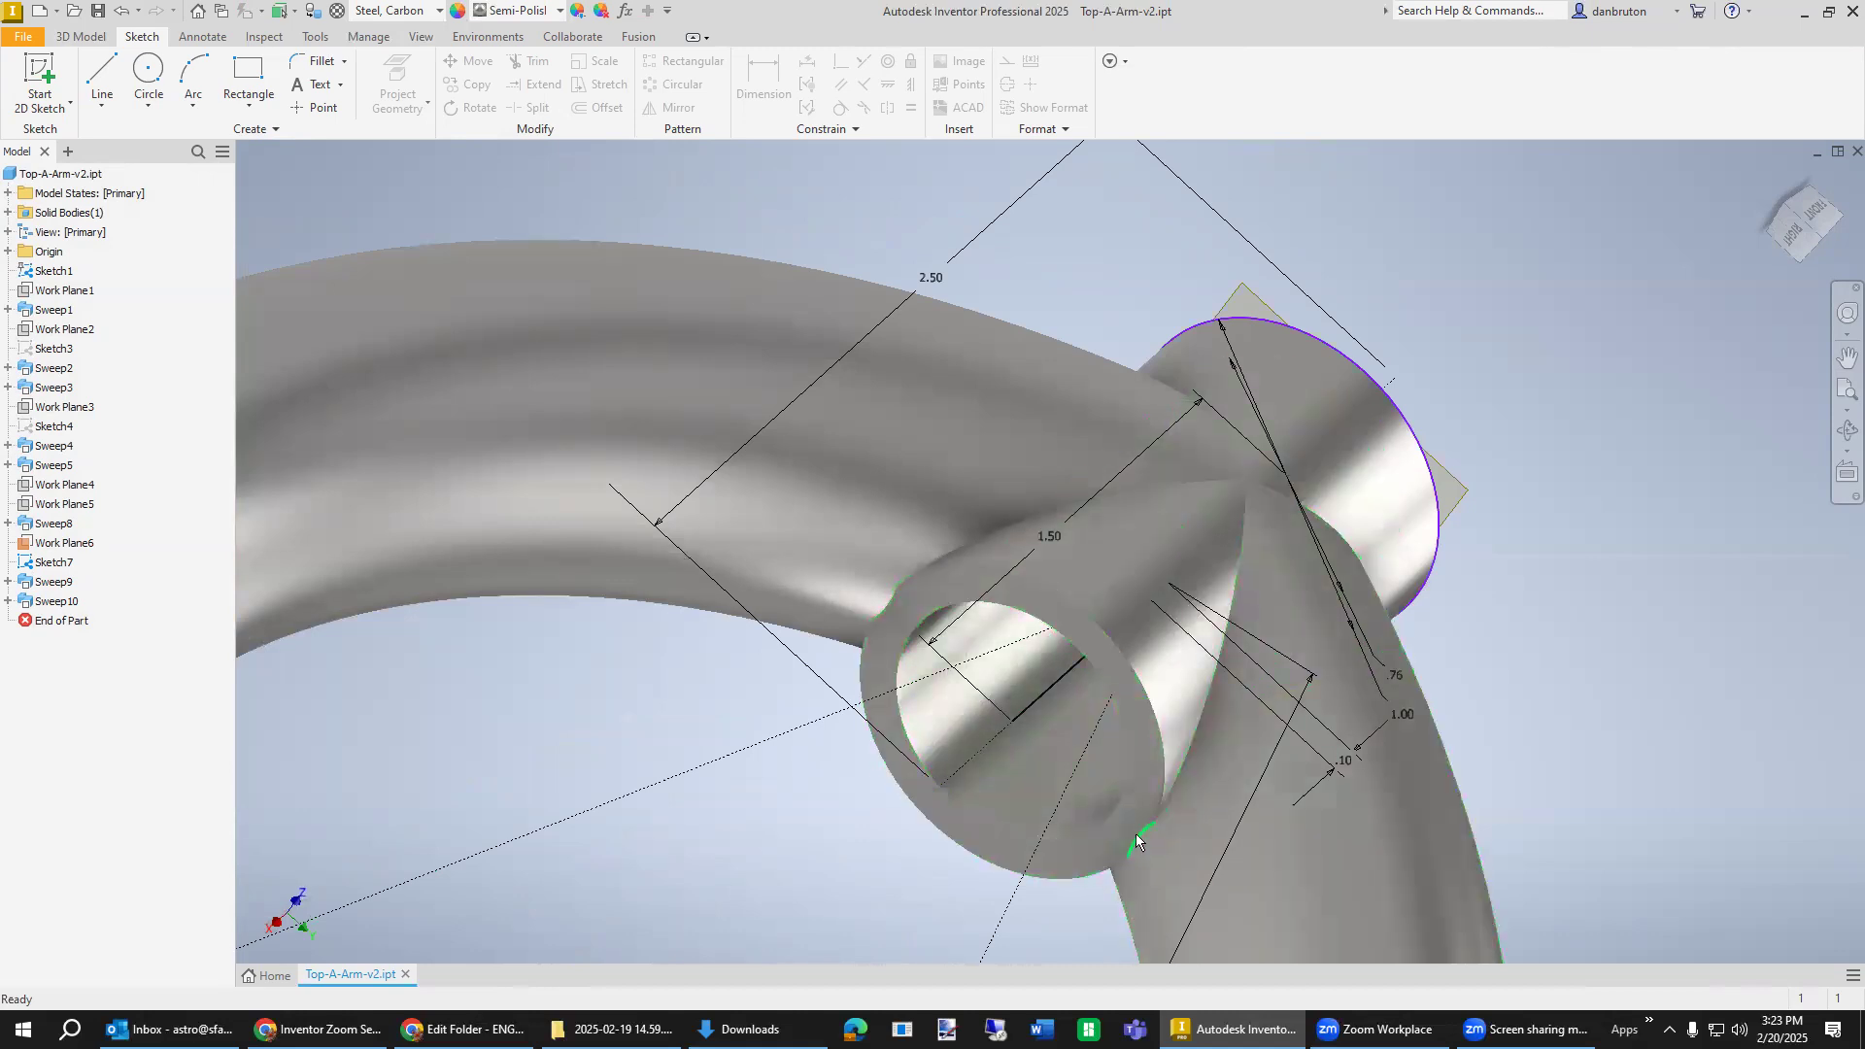
left_click(61, 272)
right_click(61, 272)
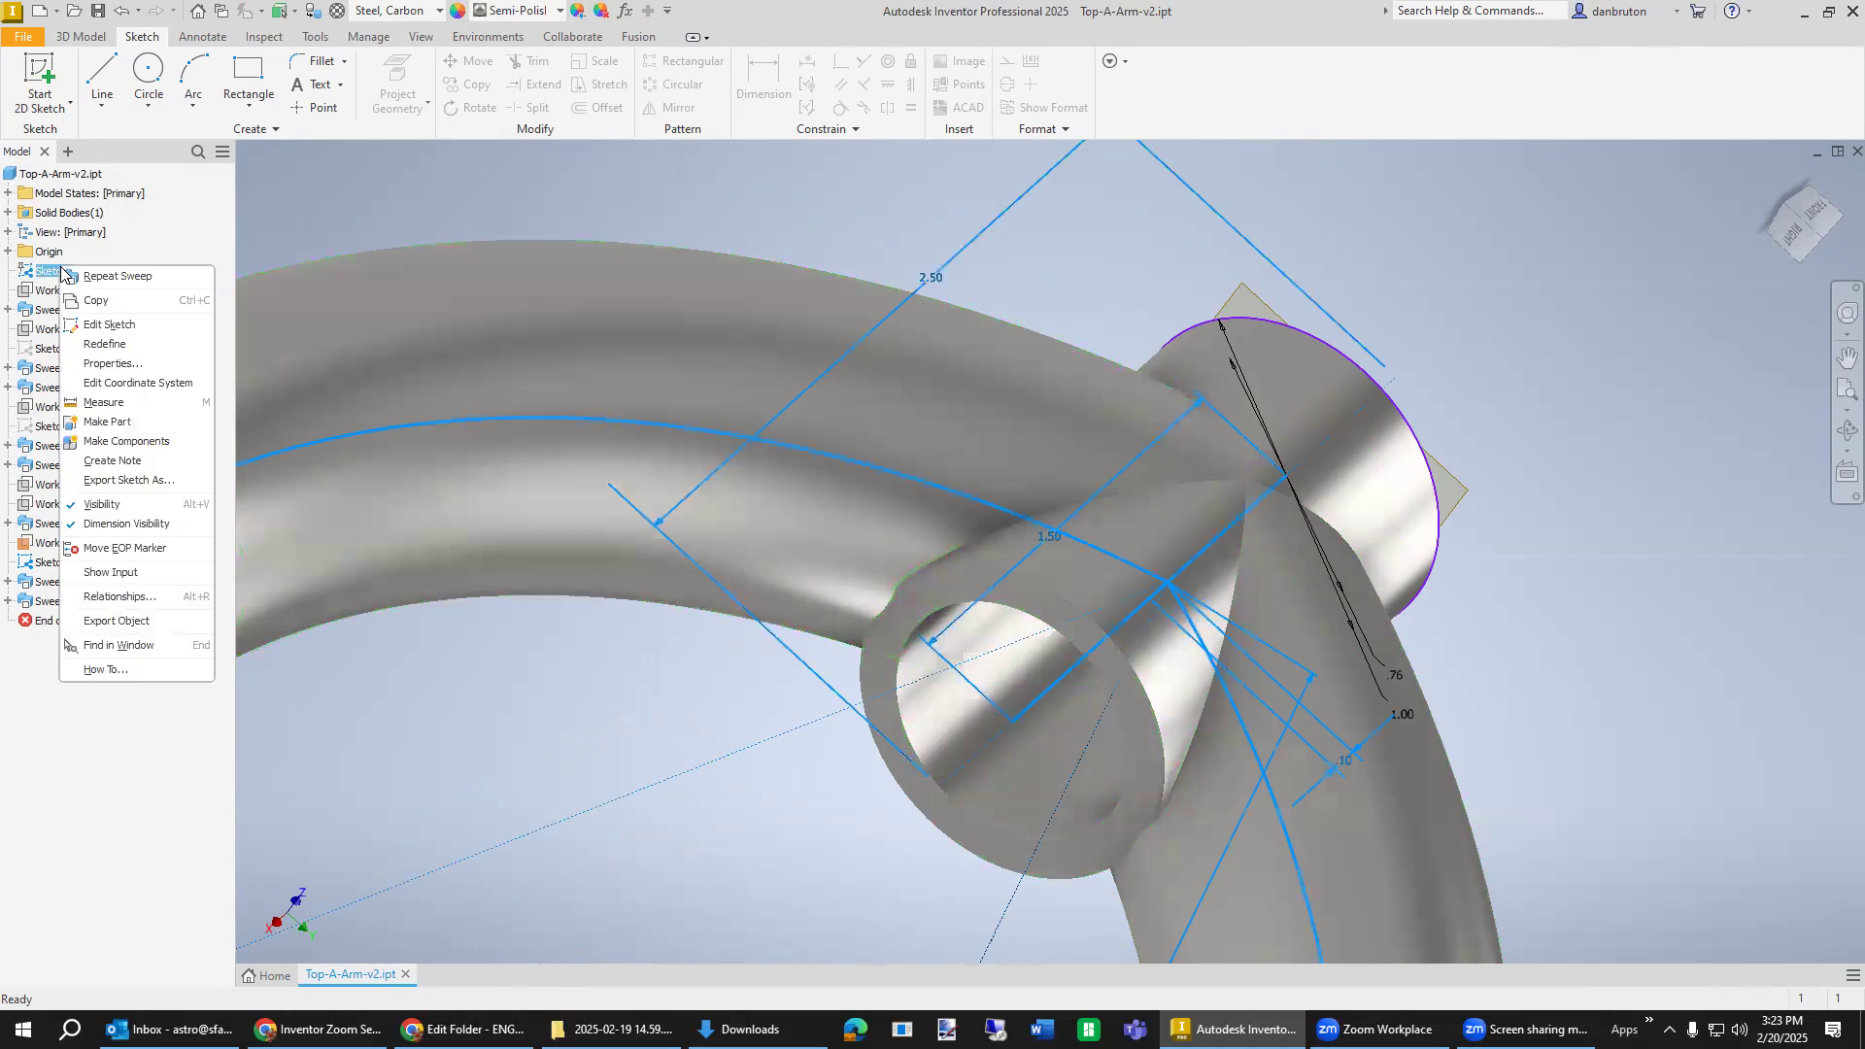
left_click(108, 327)
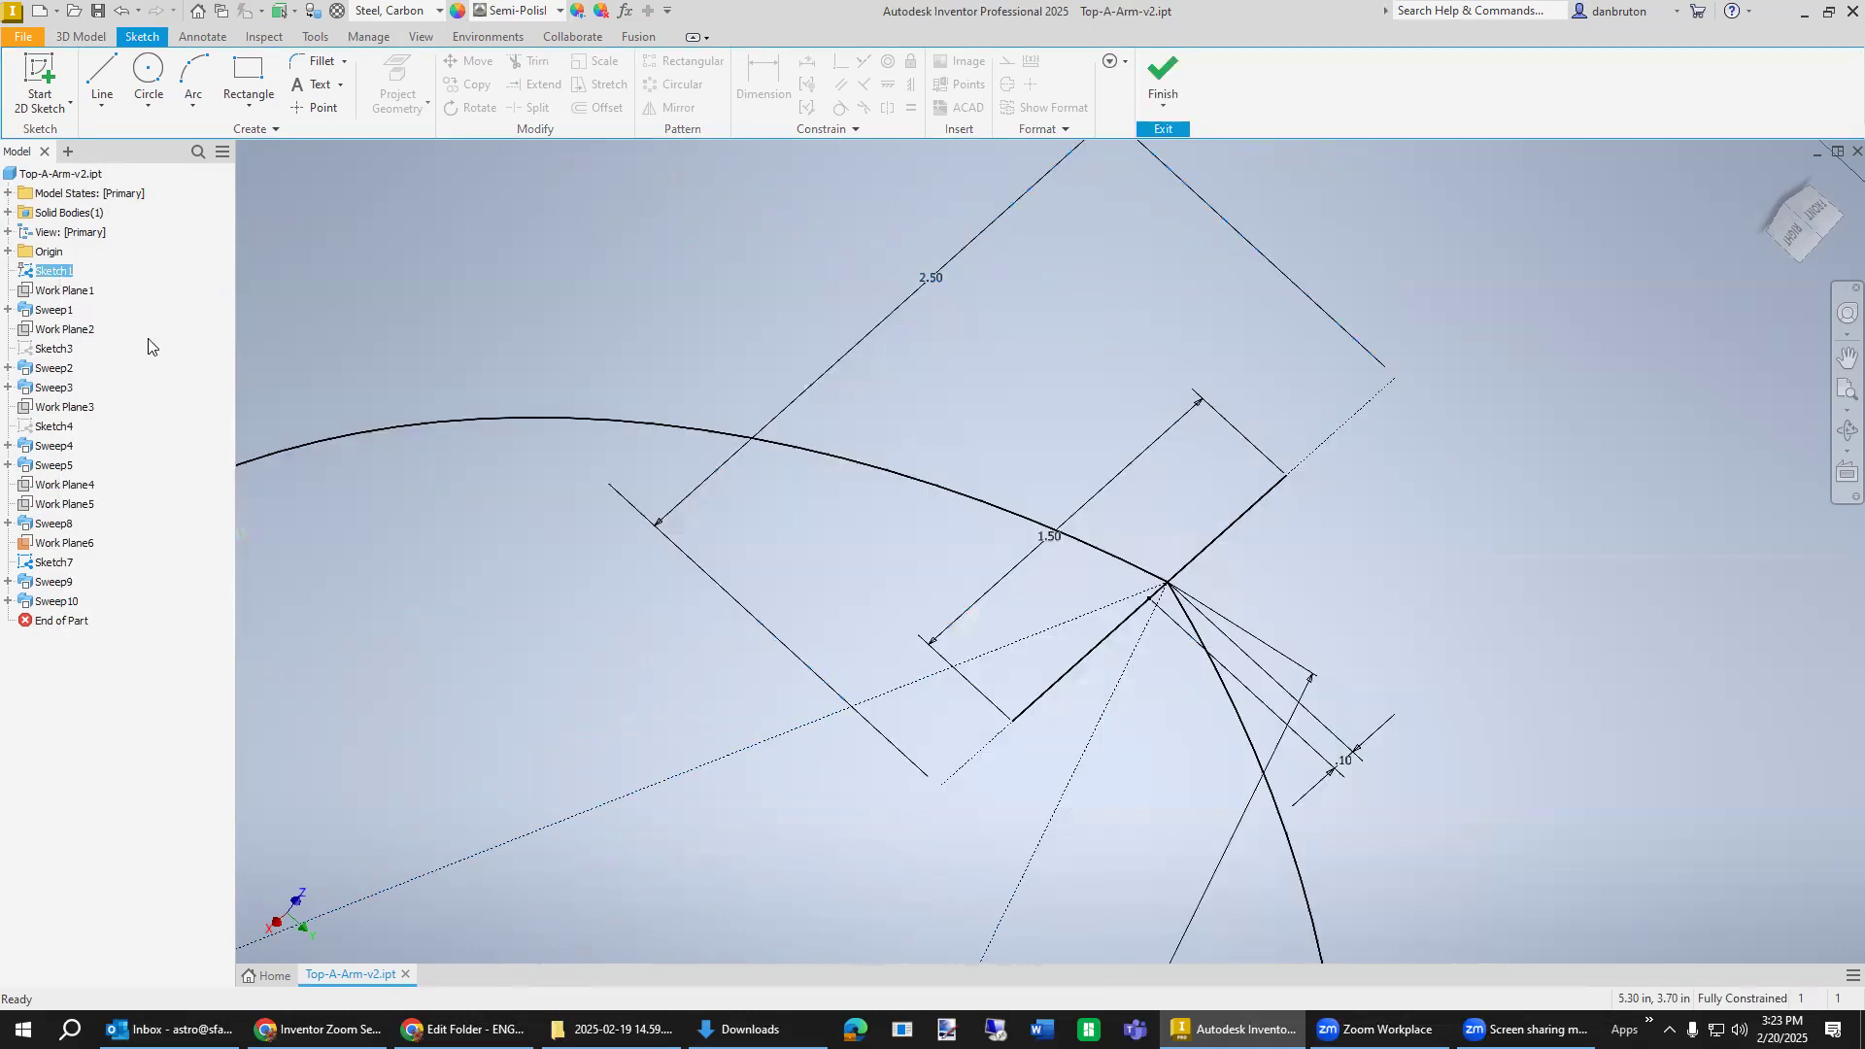
double_click(1349, 770)
type("0.2")
left_click(1418, 839)
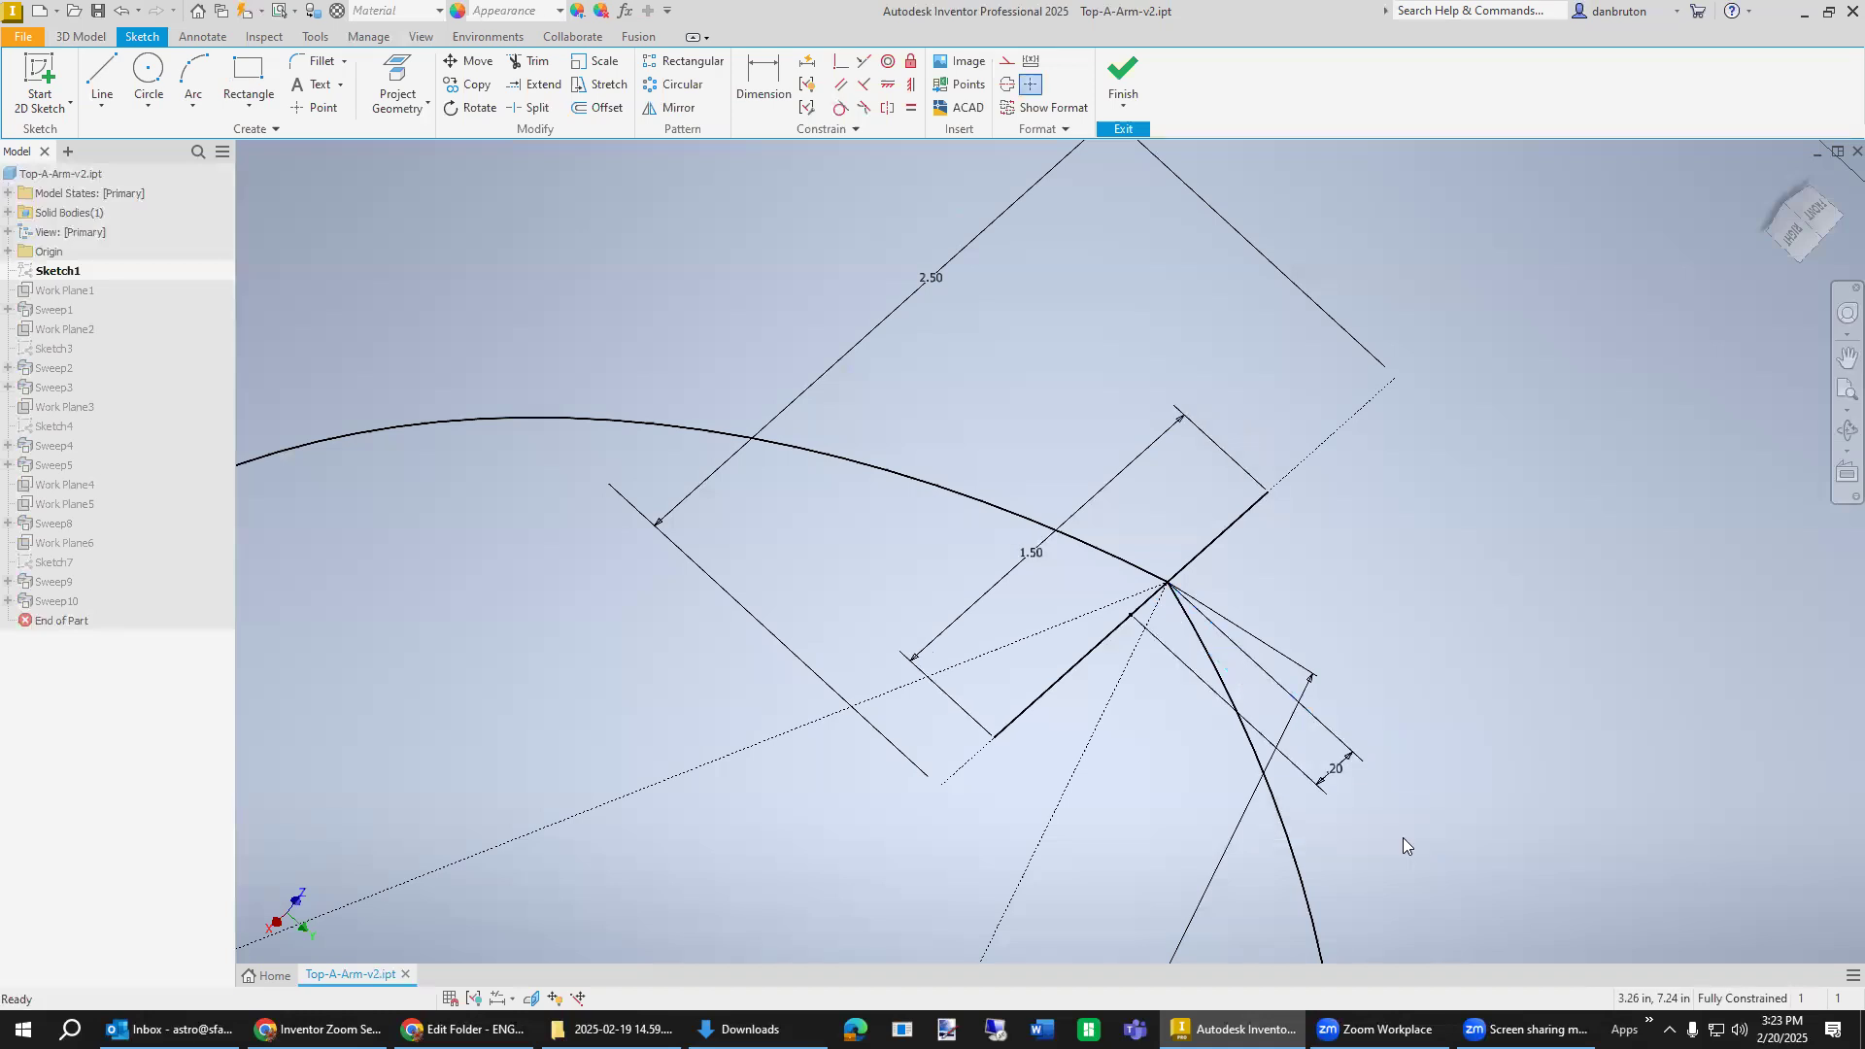
left_click(1122, 78)
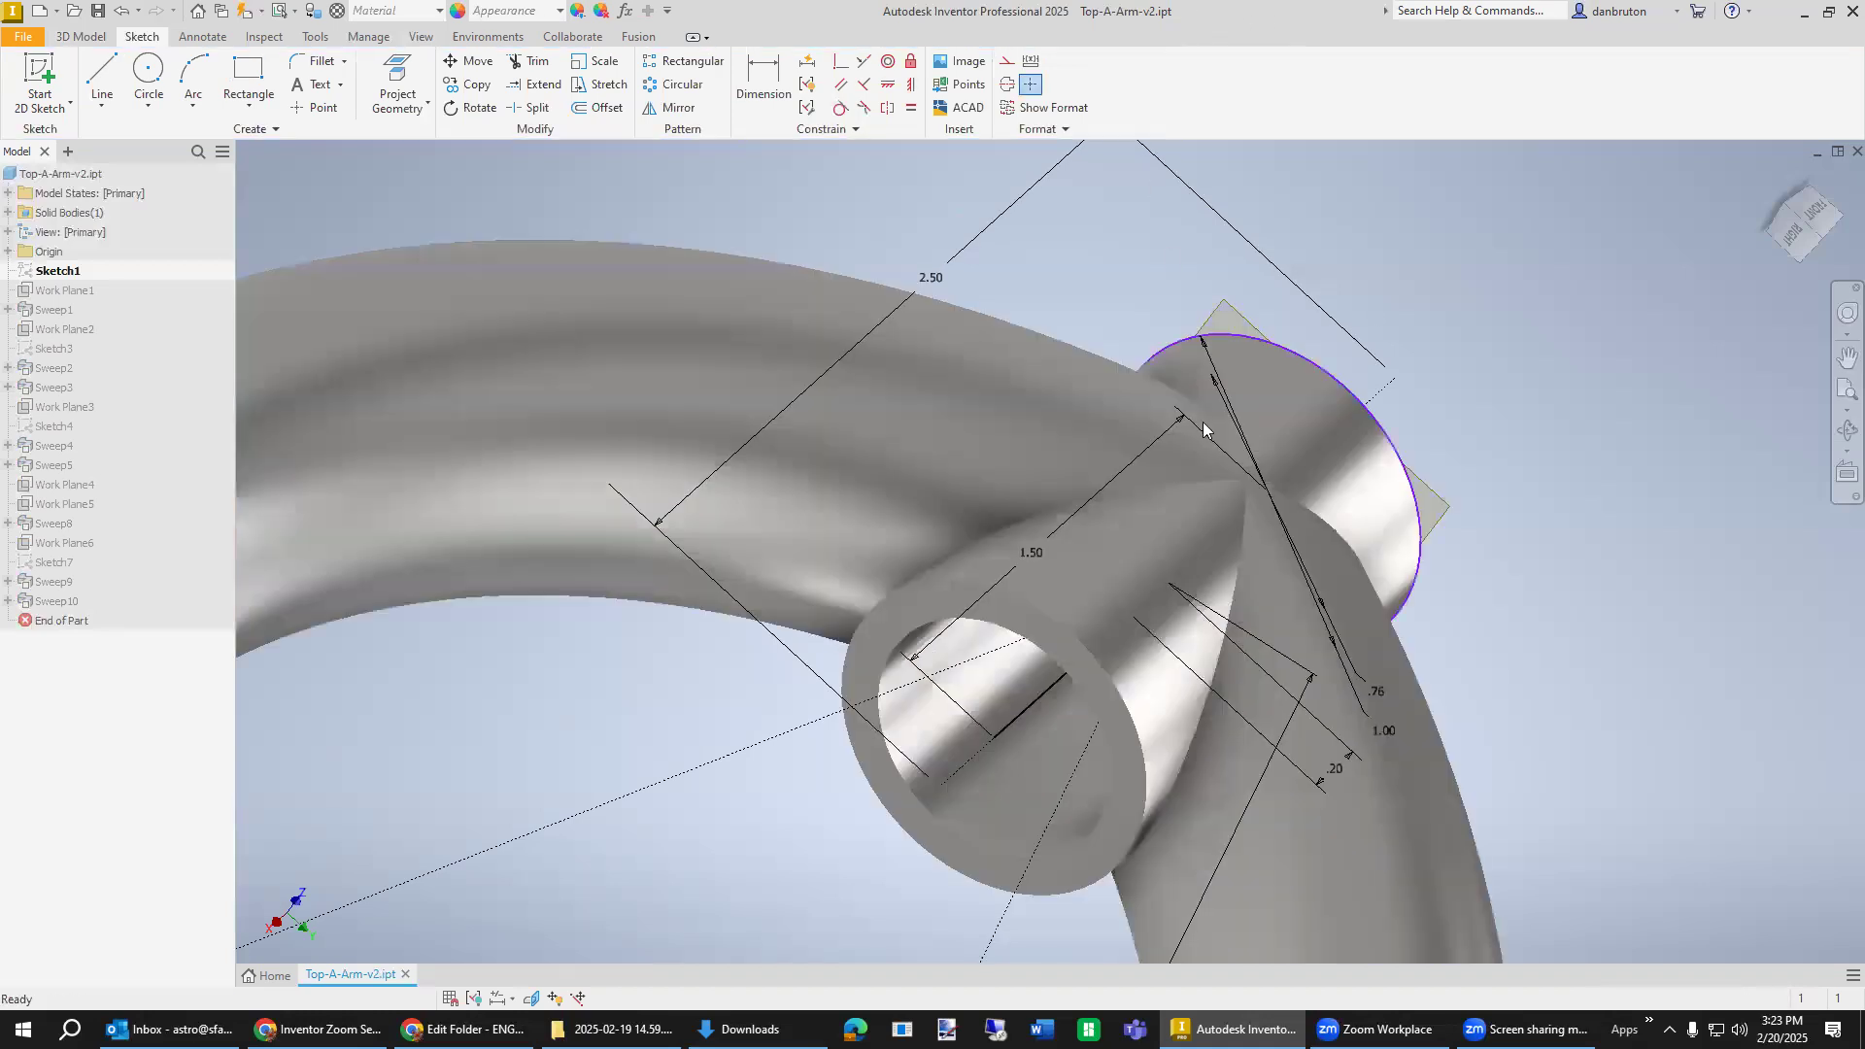
Turn off the visibility of Sketch1, the A-arm's path sketch.
mouse_move(706, 763)
middle_mouse_down("shift")
mouse_move(667, 920)
mouse_move(529, 892)
mouse_move(686, 920)
mouse_move(515, 966)
mouse_move(557, 894)
mouse_move(741, 725)
mouse_move(1394, 296)
middle_mouse_up("shift")
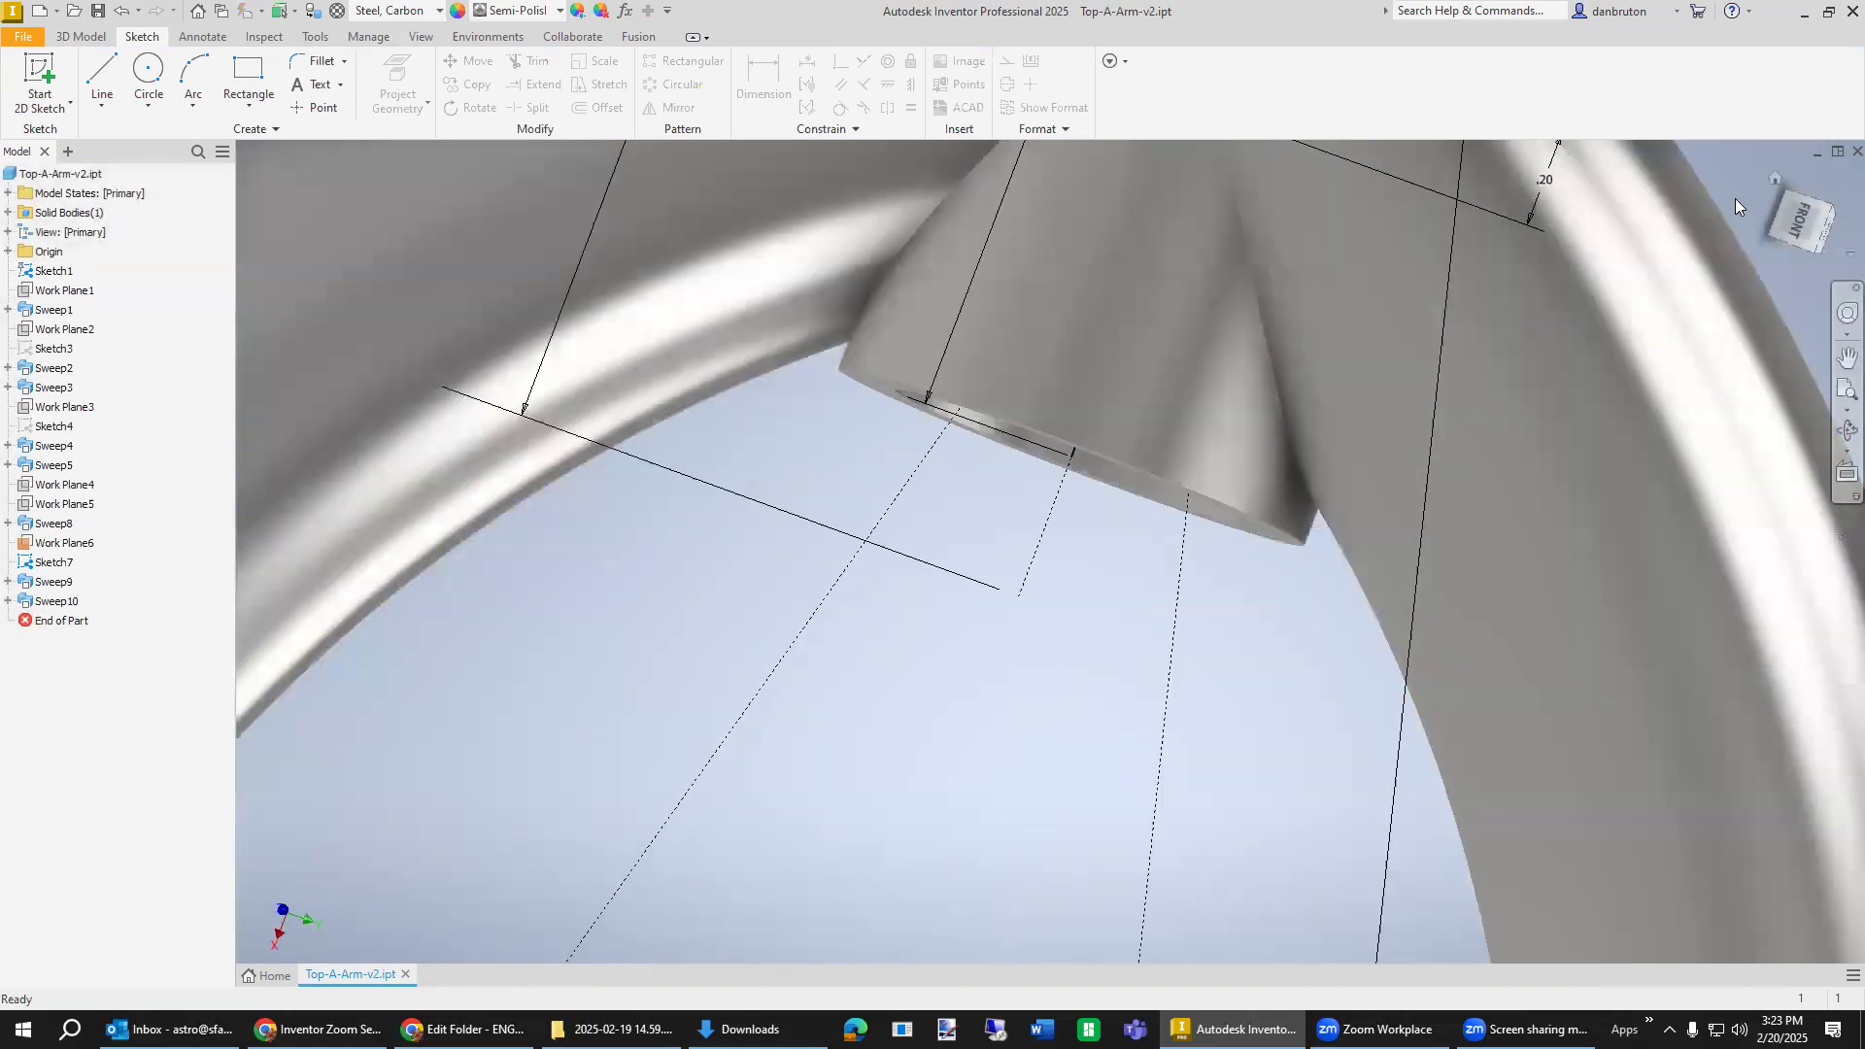
left_click(1773, 181)
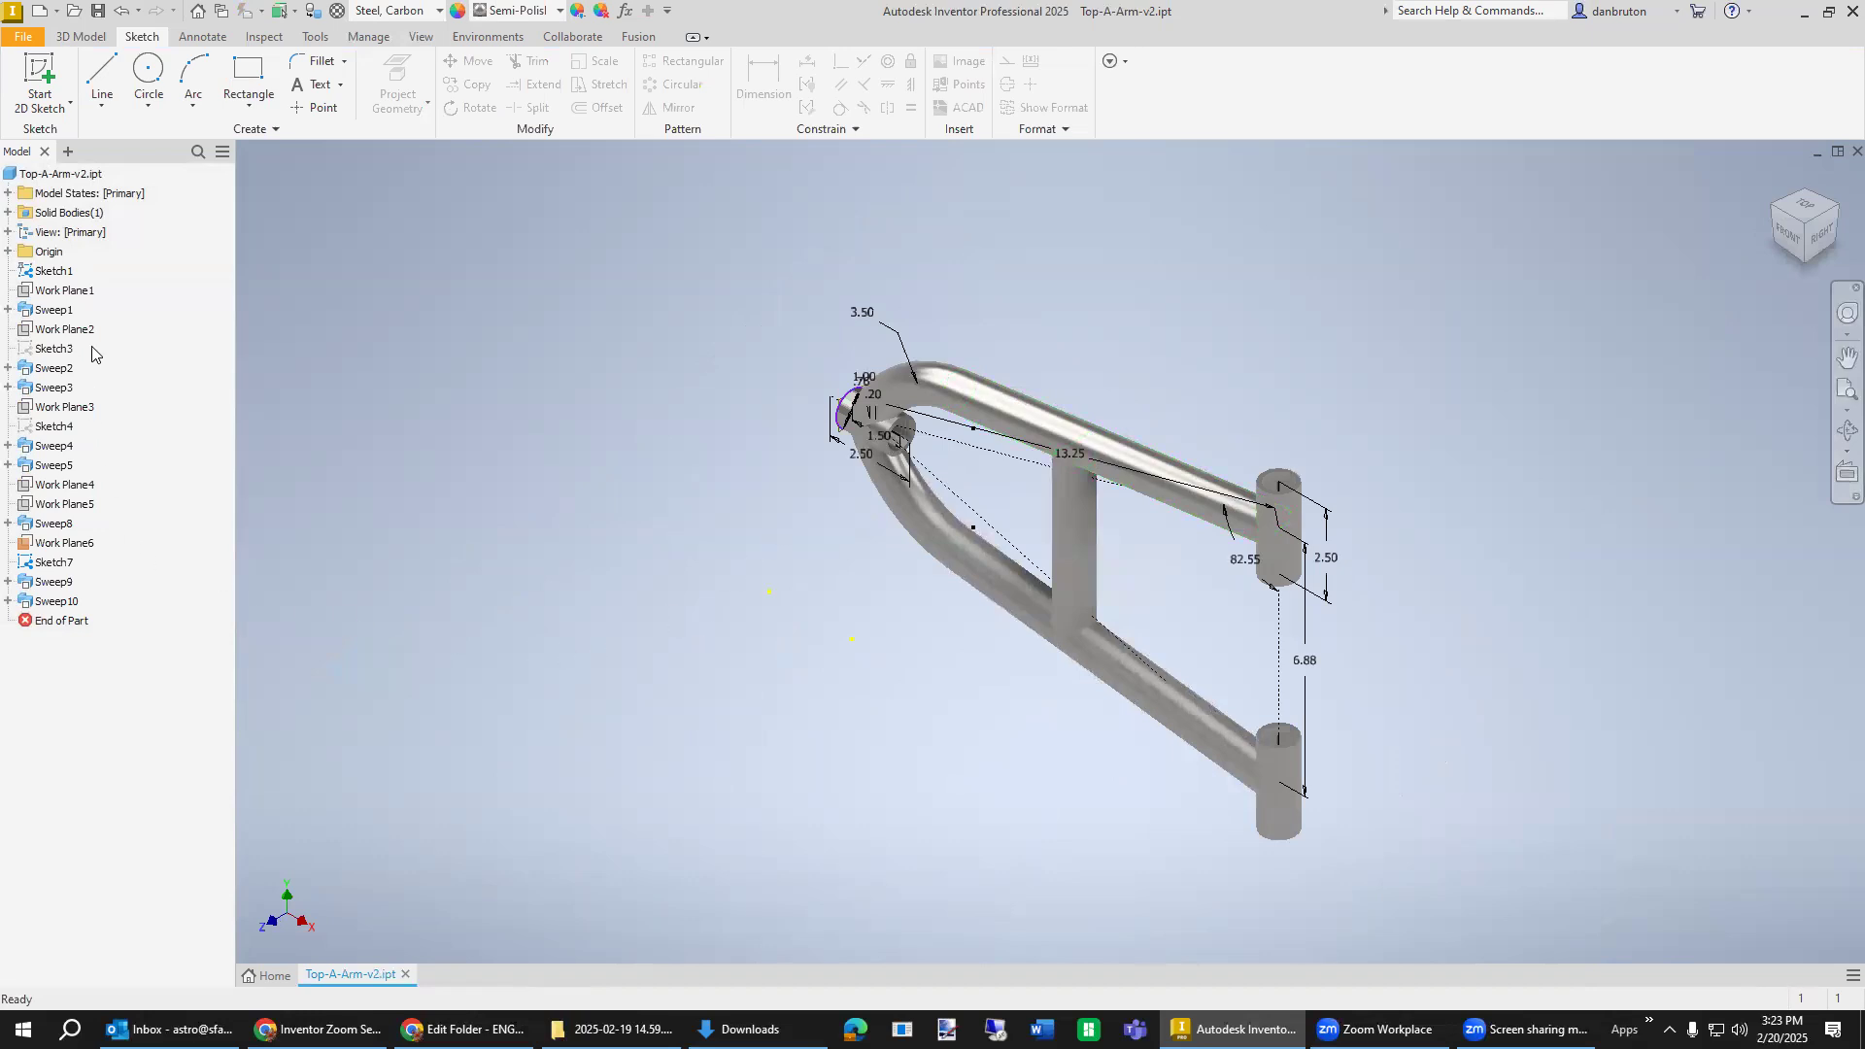
right_click(55, 275)
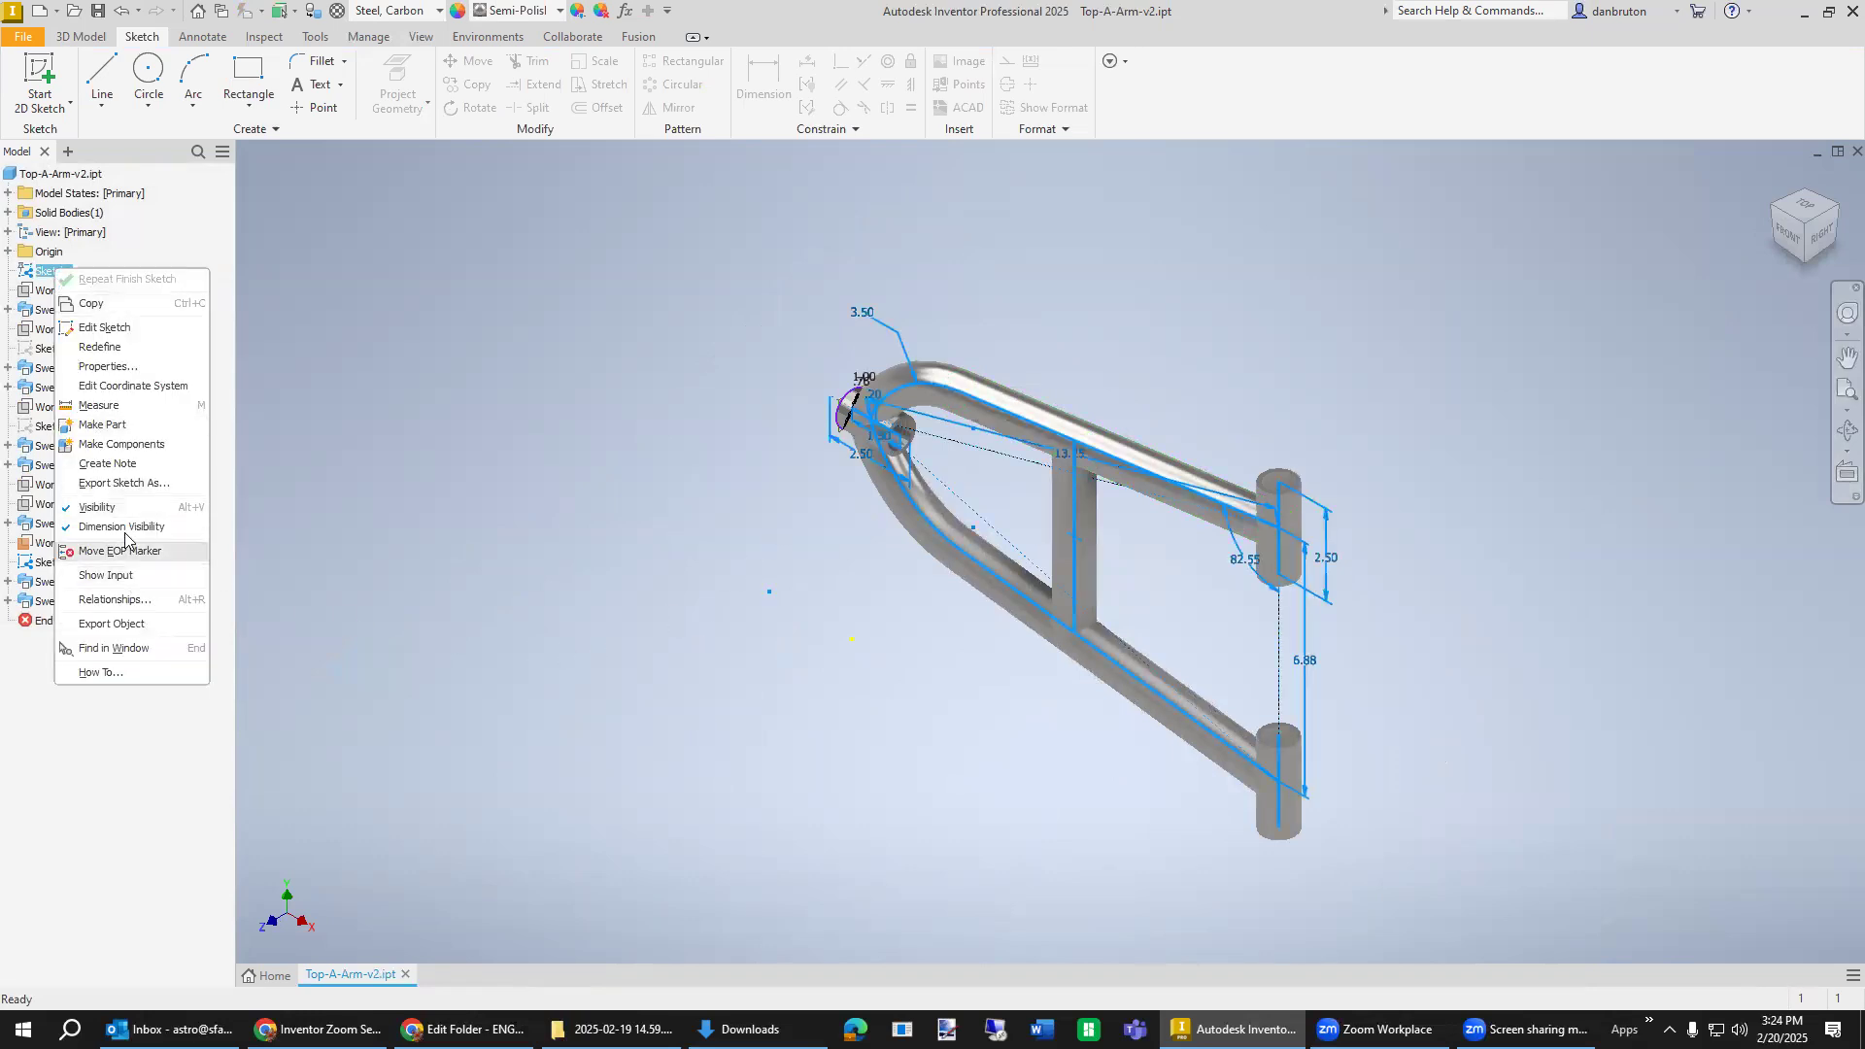
left_click(98, 506)
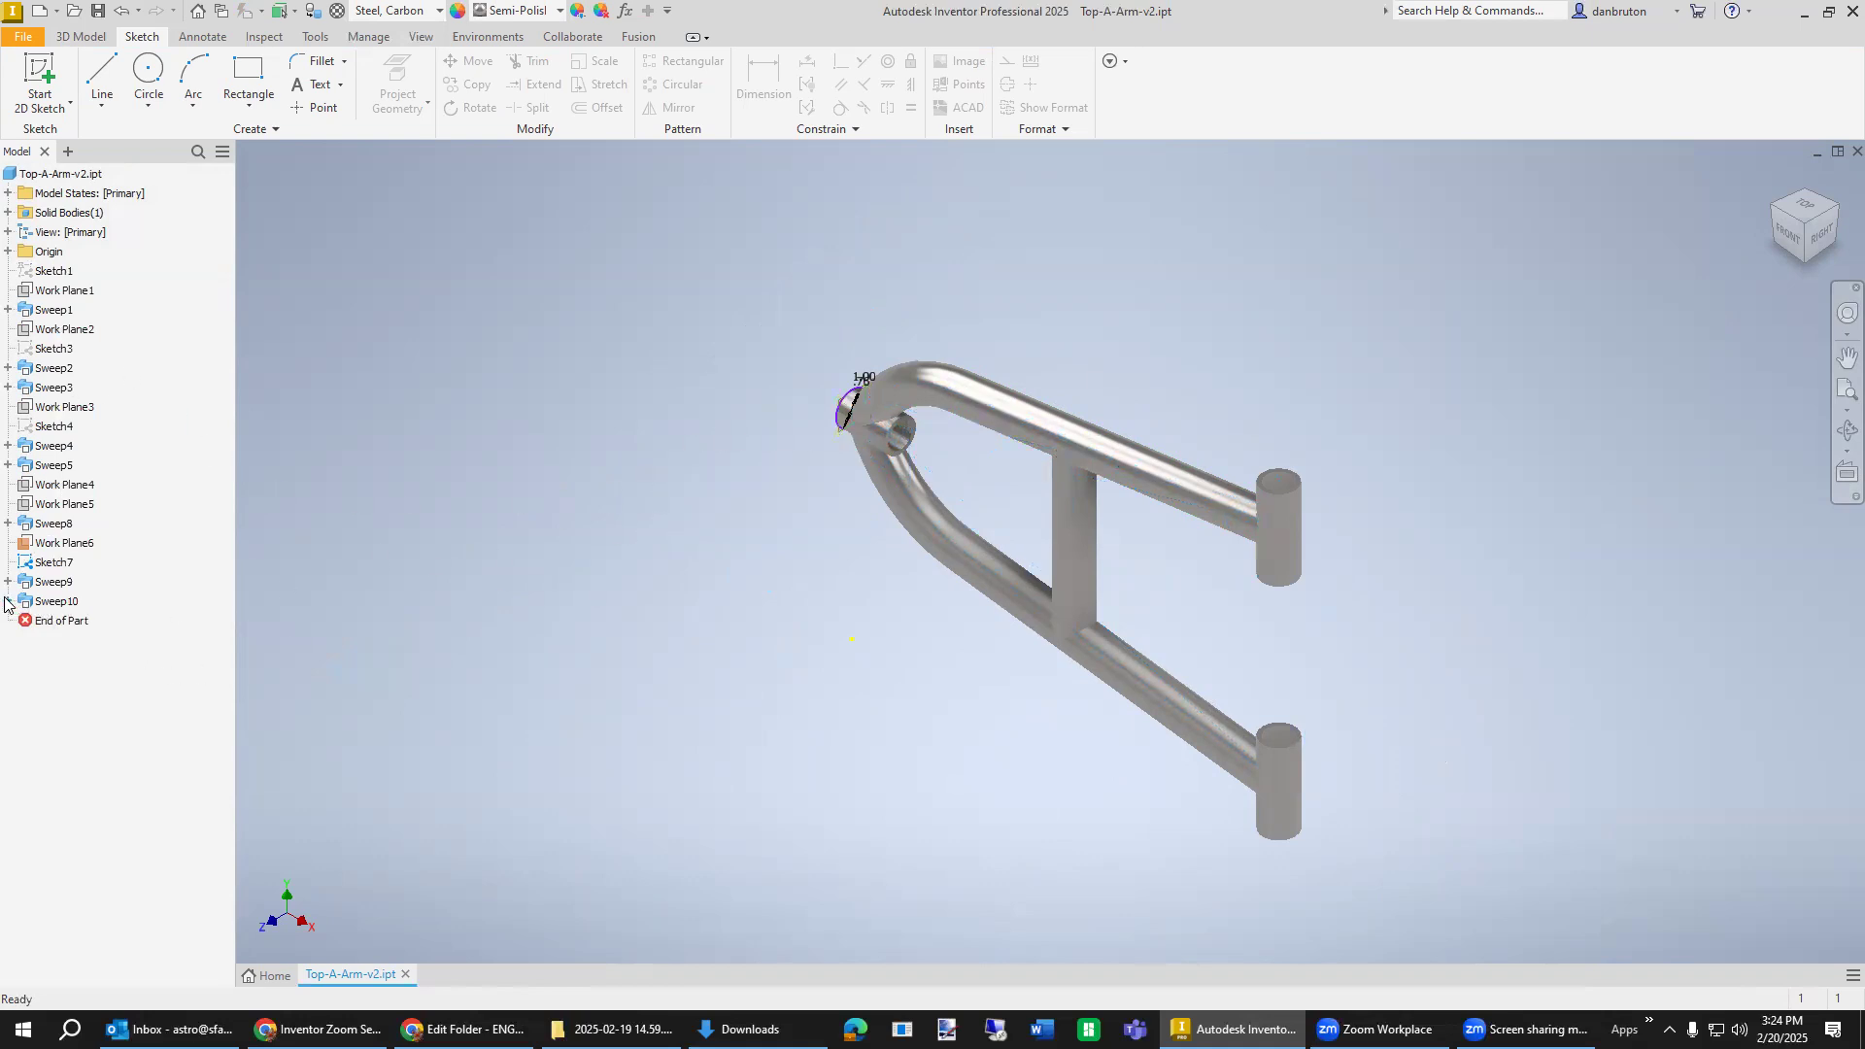
Turn off the visibility of Sketch7, the apex tube's circle sketch, and of Work Plane6.
left_click(51, 563)
right_click(51, 563)
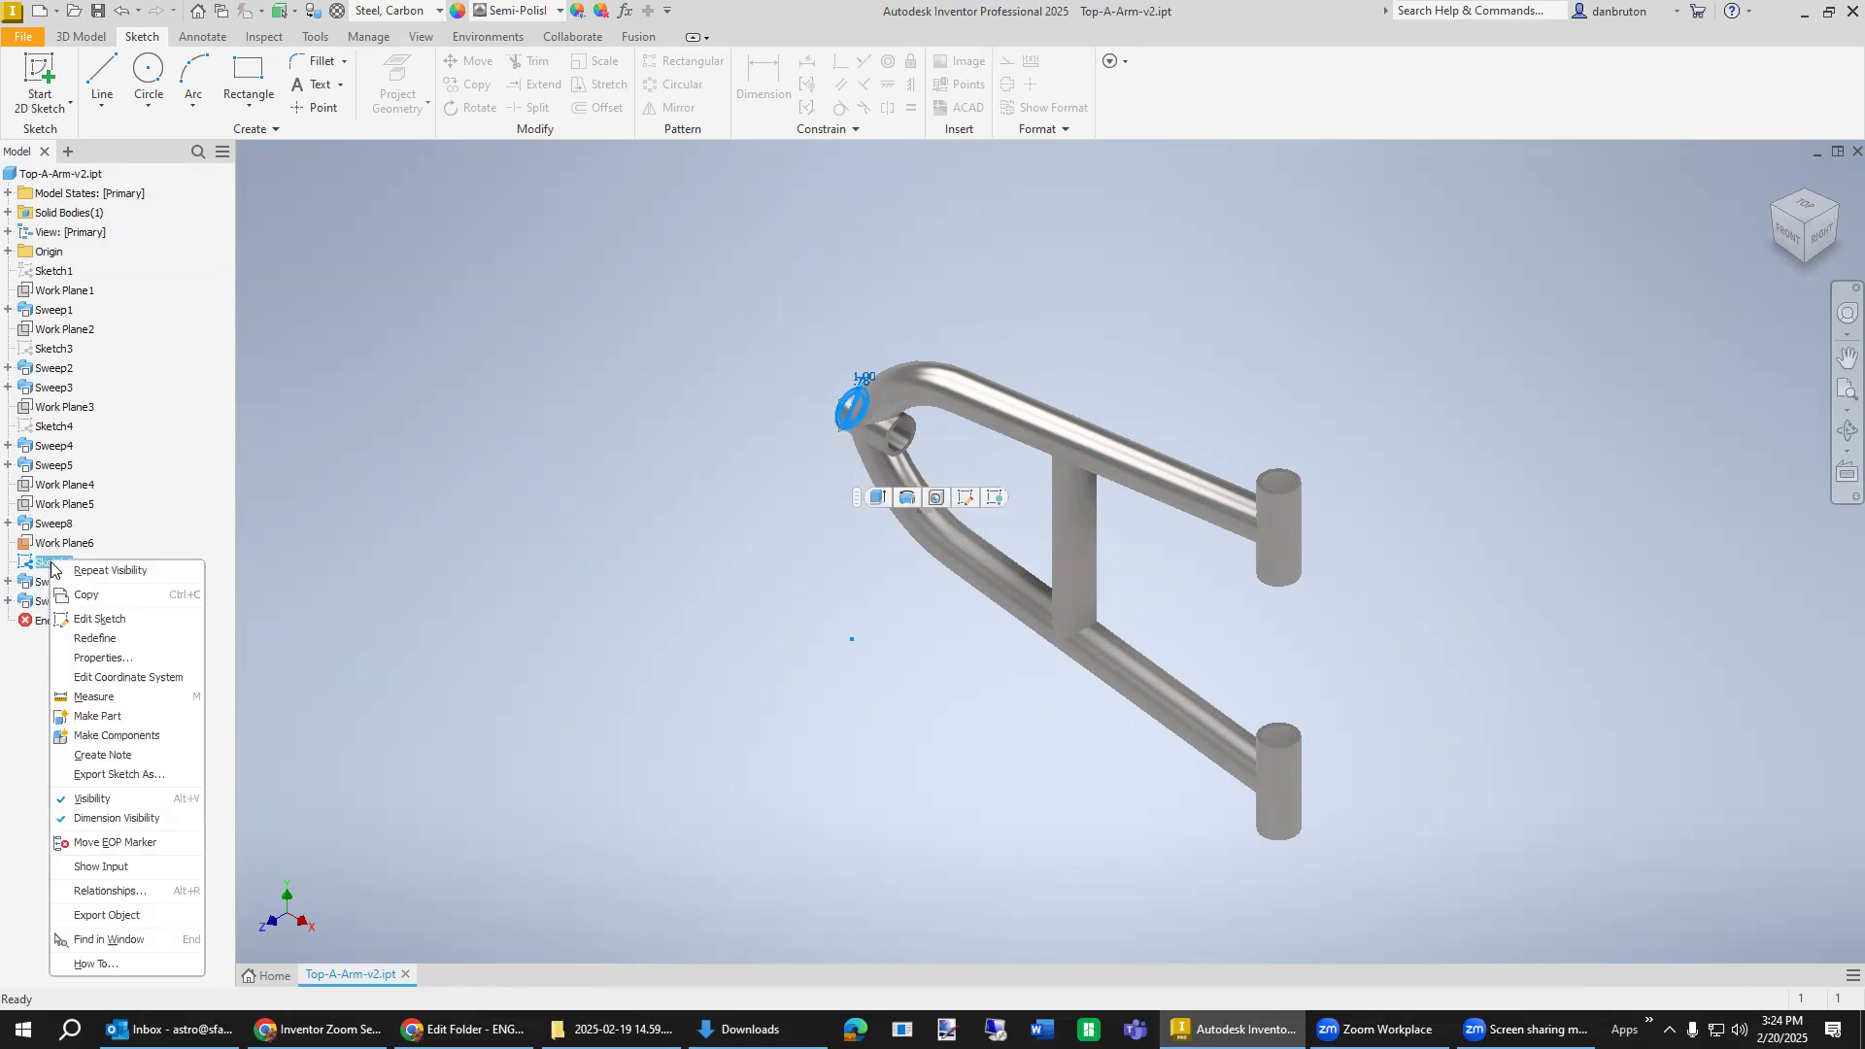
left_click(124, 798)
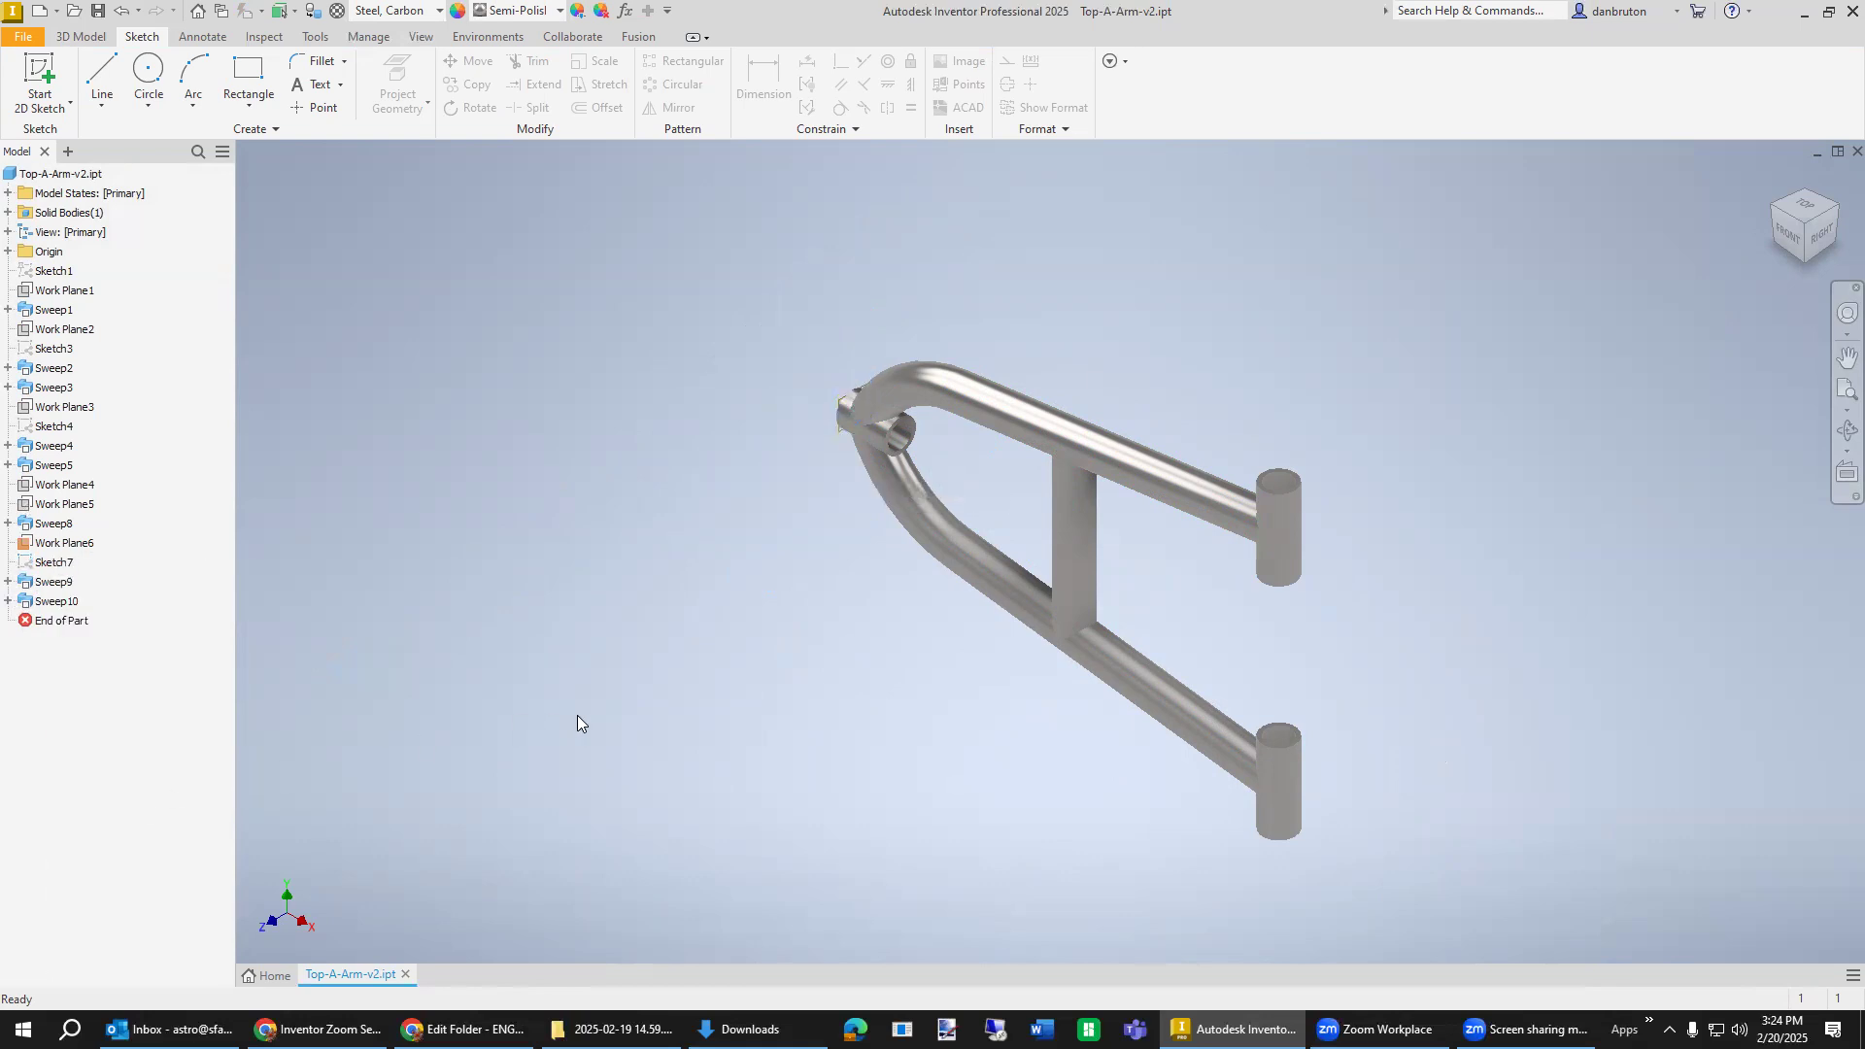
scroll(812, 482, "up", 5)
scroll(835, 490, "down", 7)
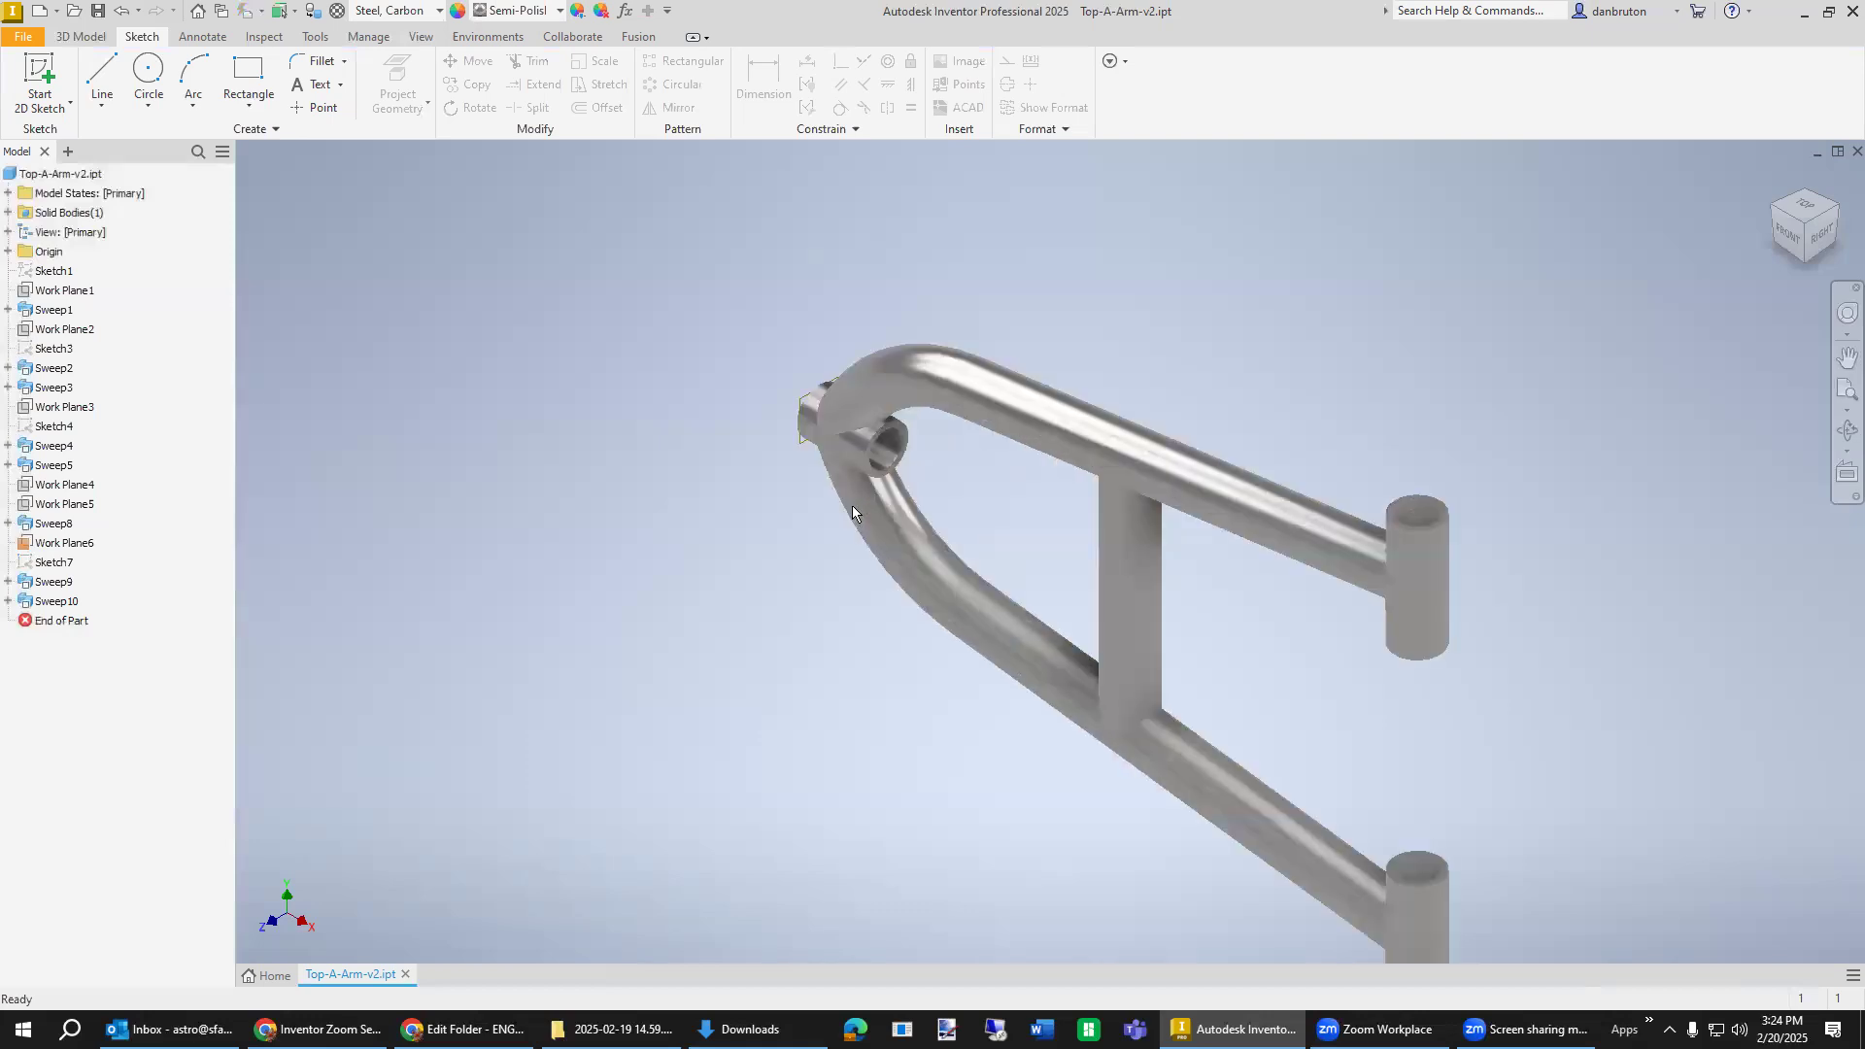
right_click(58, 549)
left_click(140, 709)
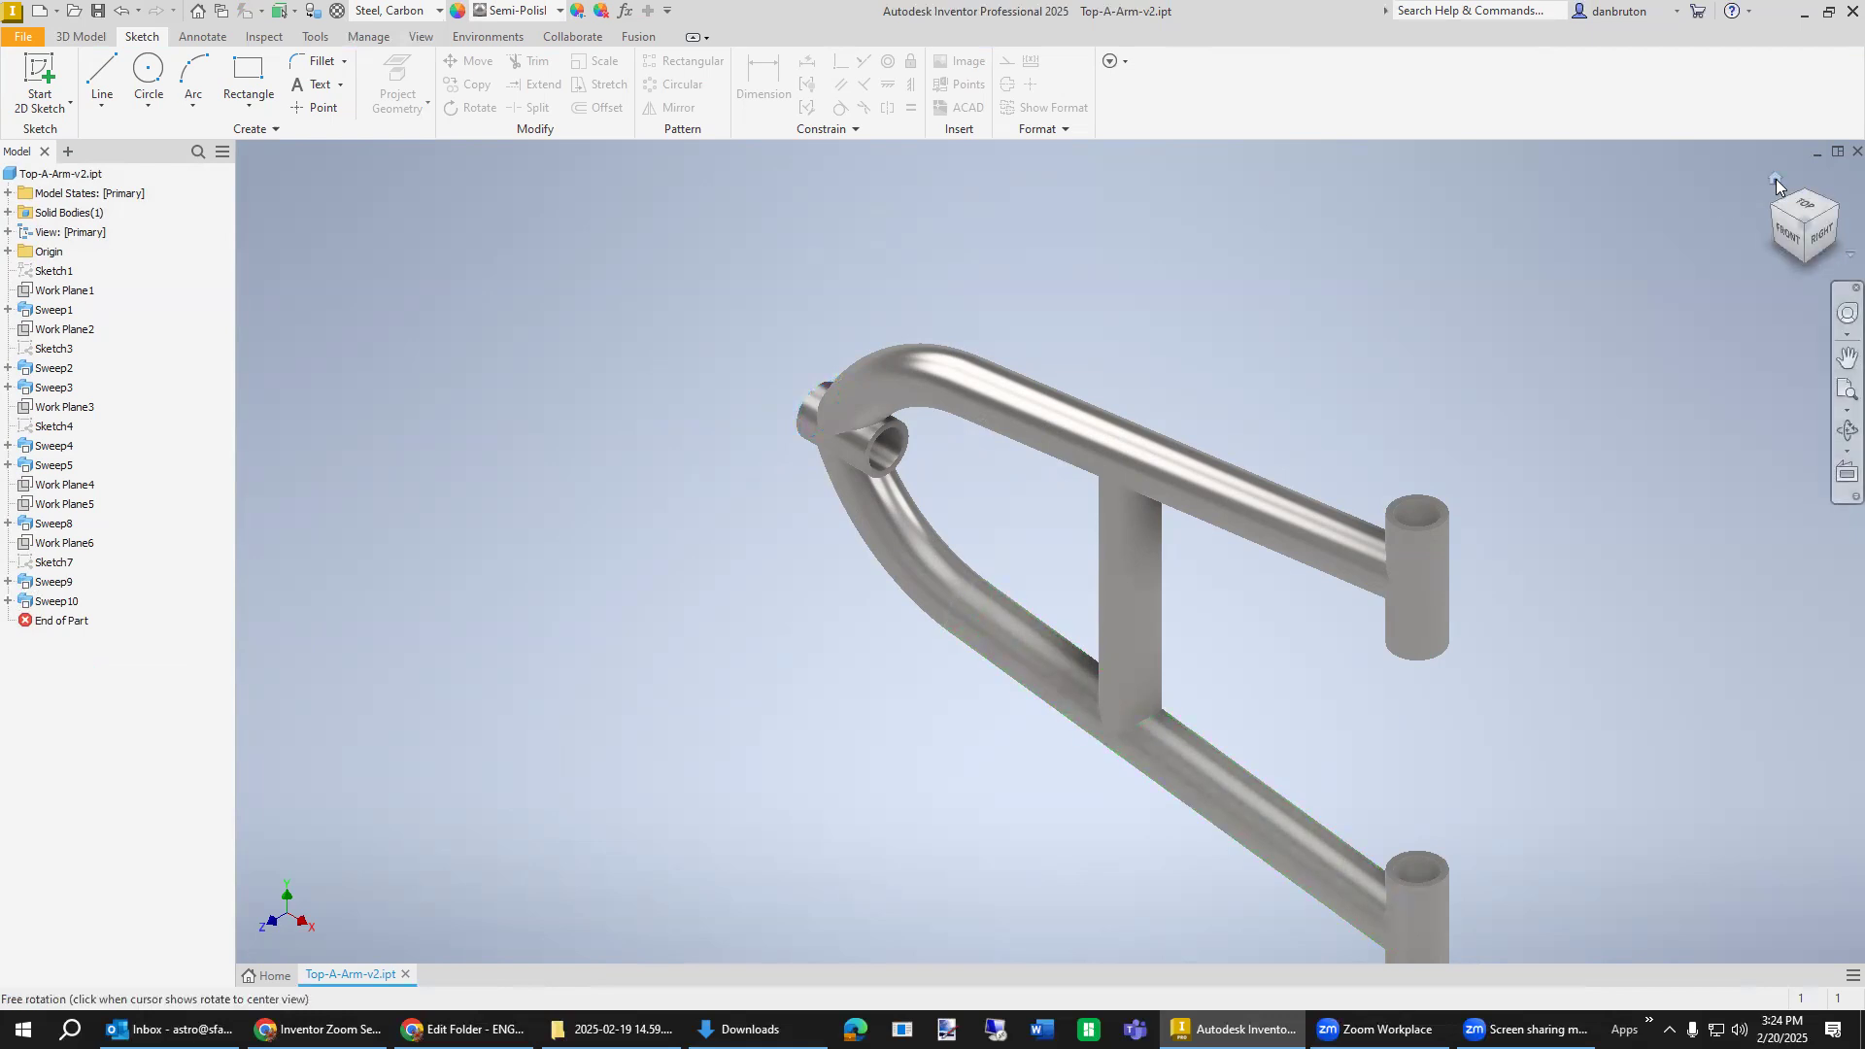
Update the part's physical iProperties to review the A-arm's mass, area, volume and center of gravity.
left_click(1775, 179)
mouse_move(1016, 815)
middle_mouse_down("shift")
mouse_move(986, 815)
mouse_move(1269, 812)
mouse_move(1286, 796)
mouse_move(1222, 863)
mouse_move(1098, 861)
mouse_move(920, 803)
mouse_move(670, 786)
mouse_move(786, 830)
mouse_move(1082, 870)
mouse_move(1091, 816)
mouse_move(1017, 801)
middle_mouse_up("shift")
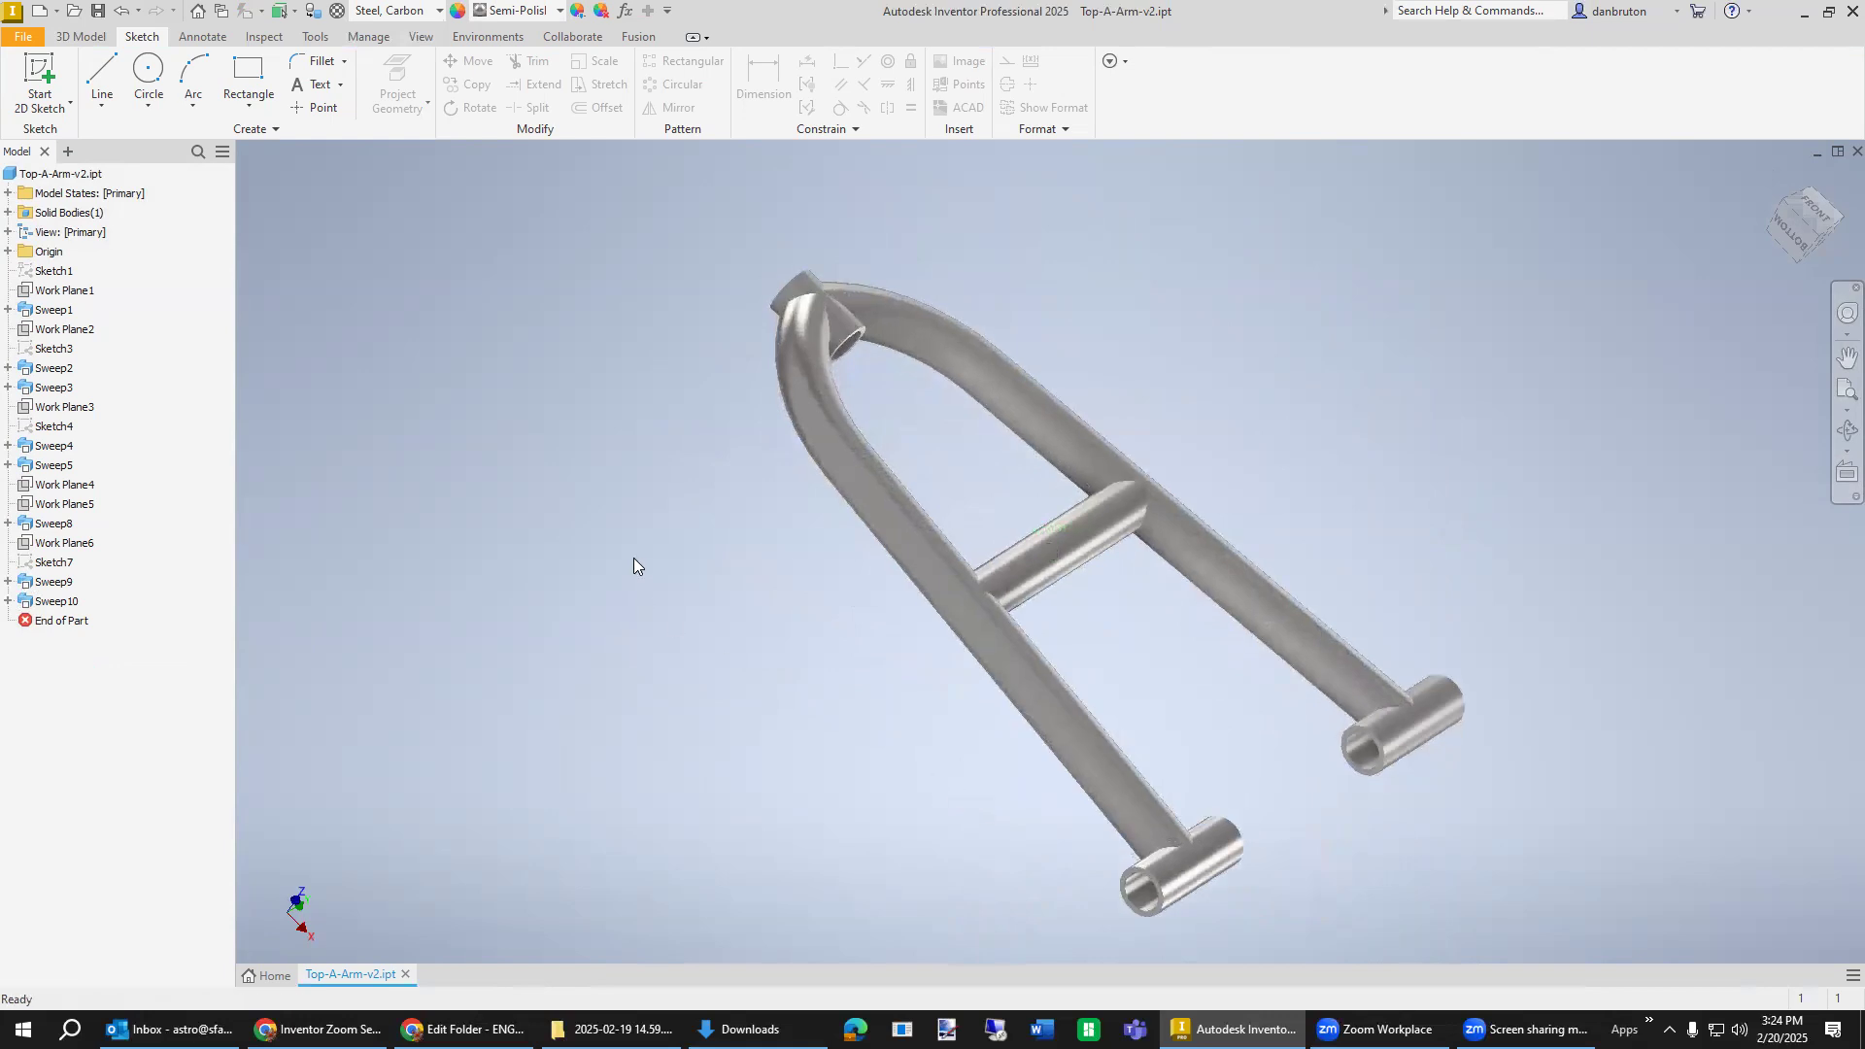
right_click(87, 182)
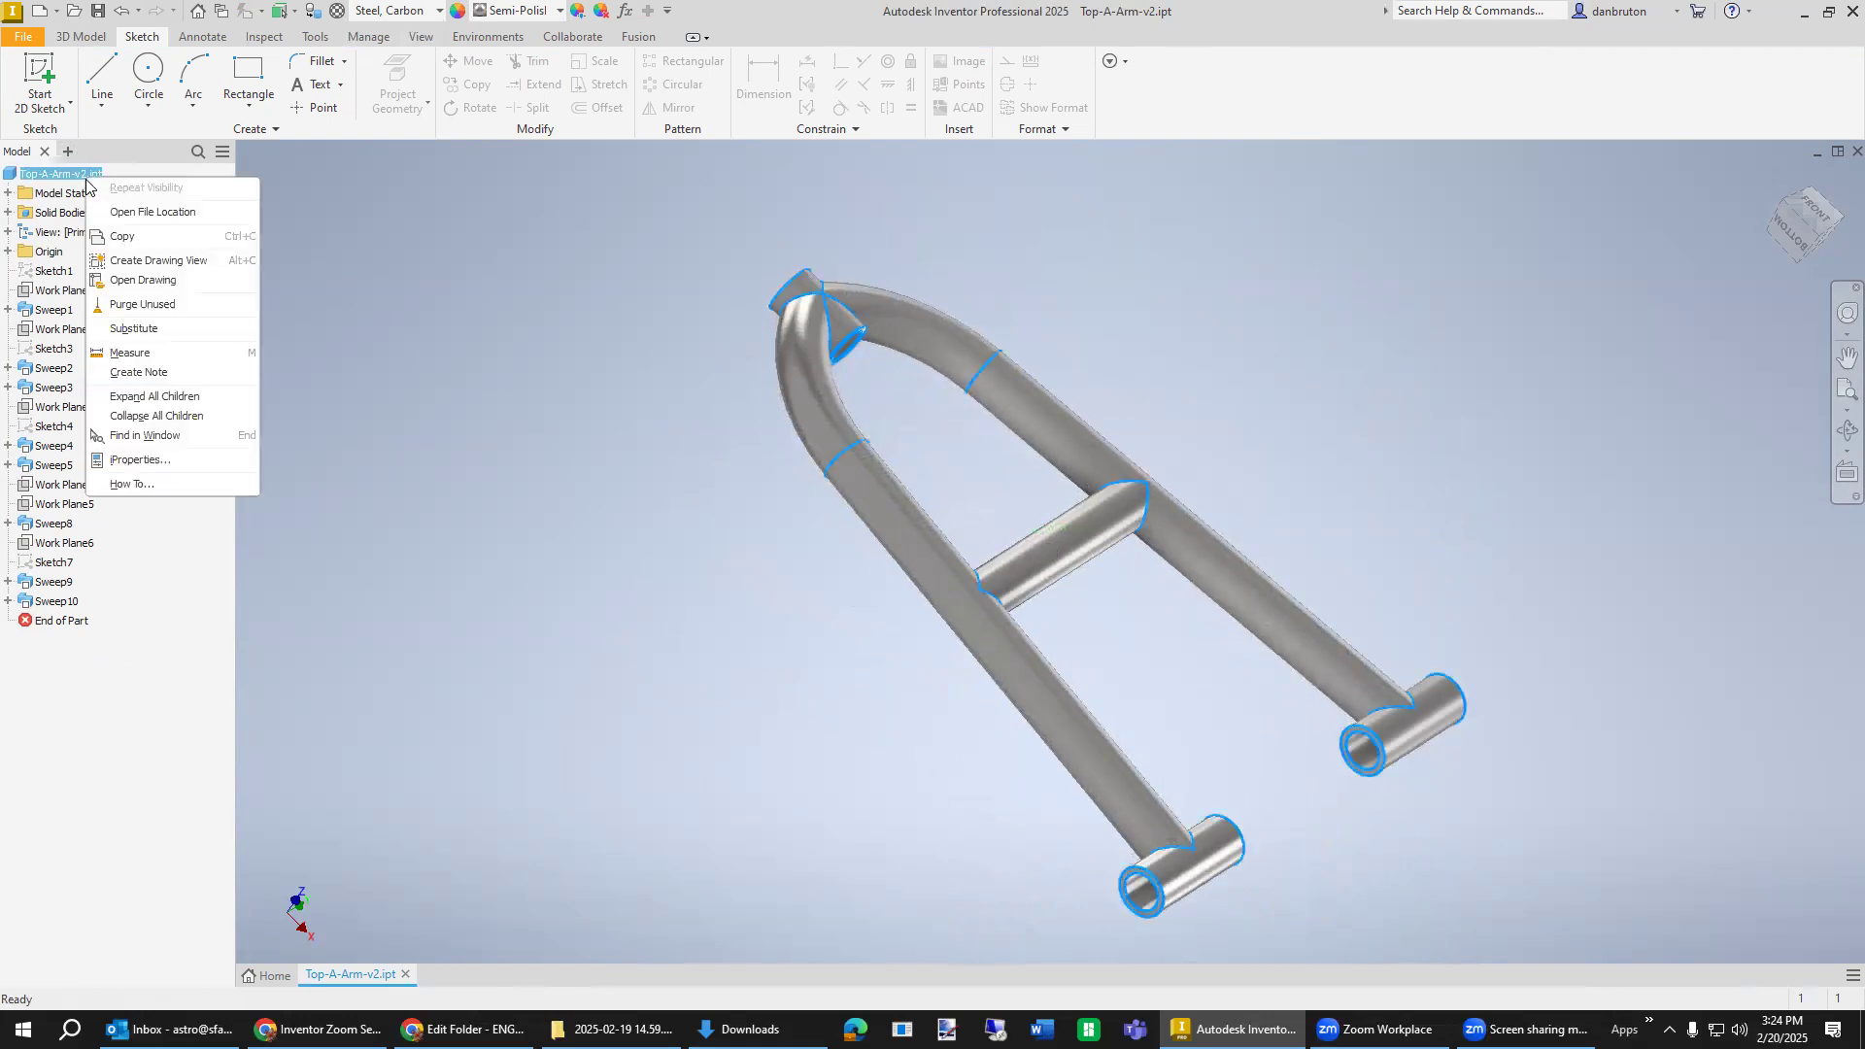
left_click(139, 459)
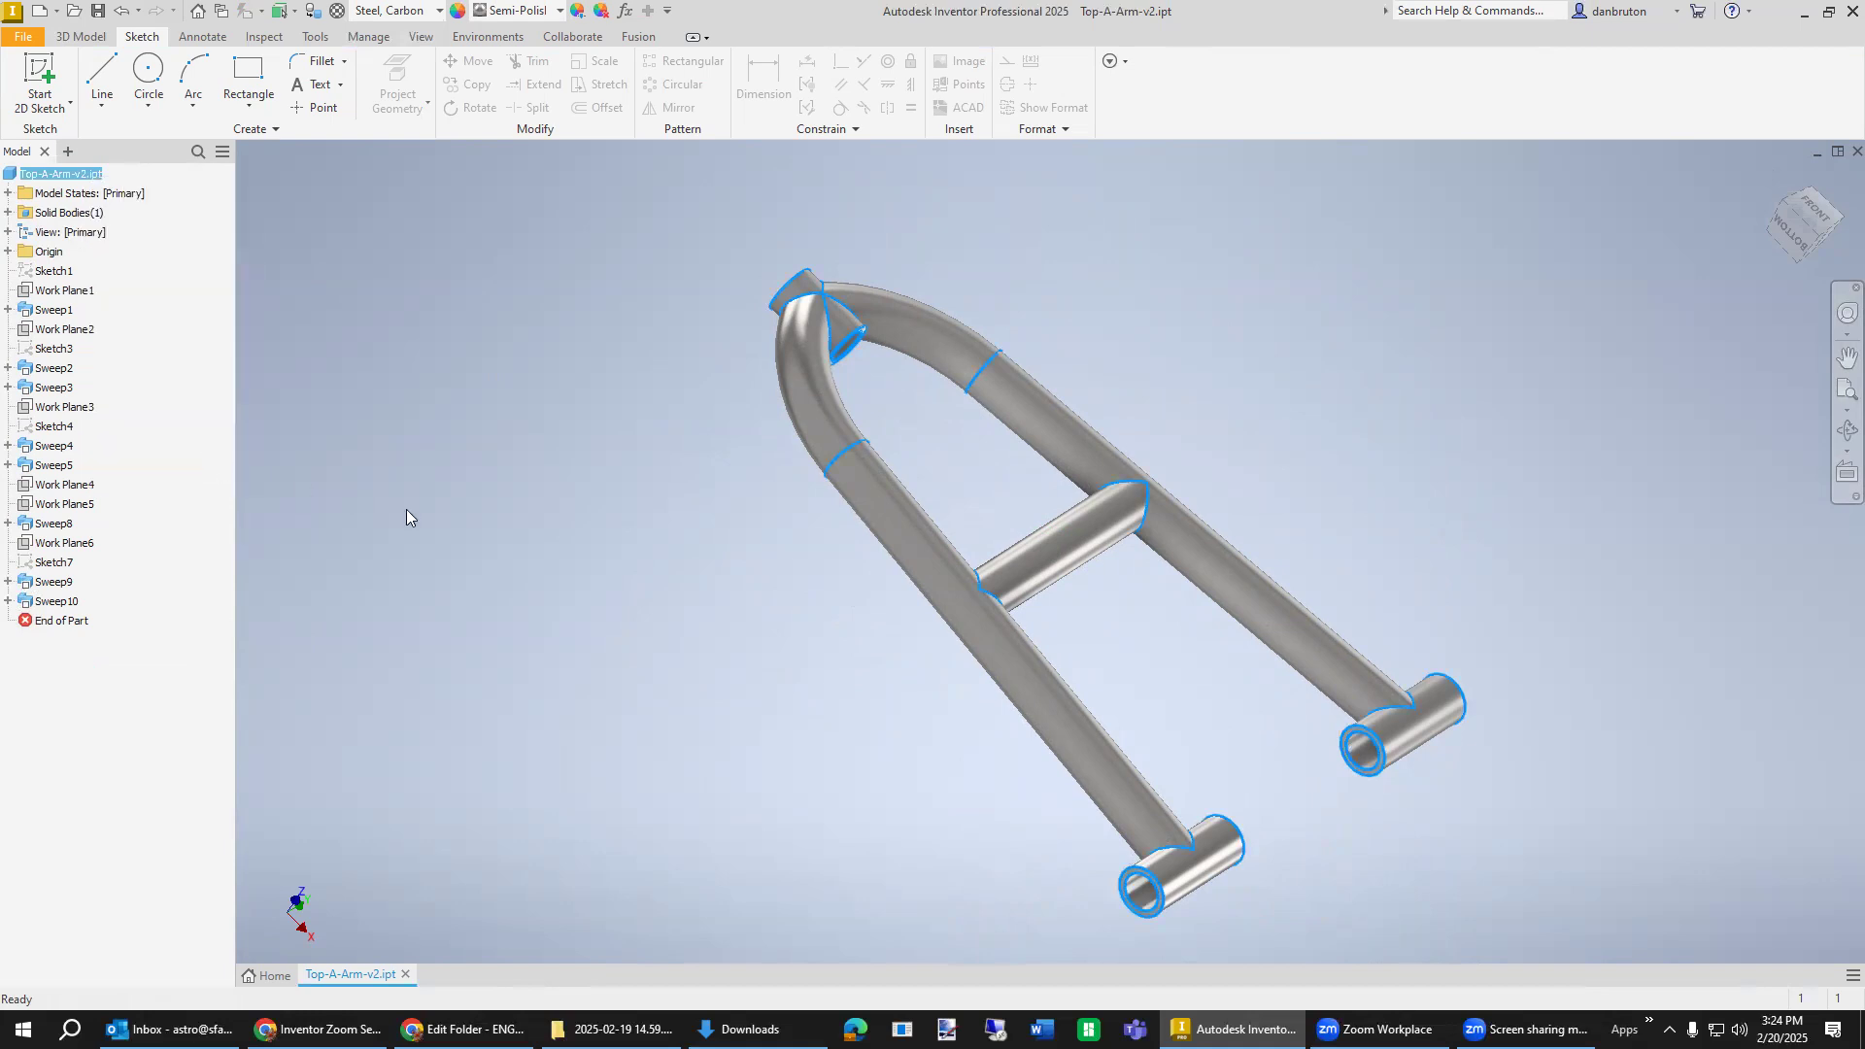
left_click(1022, 238)
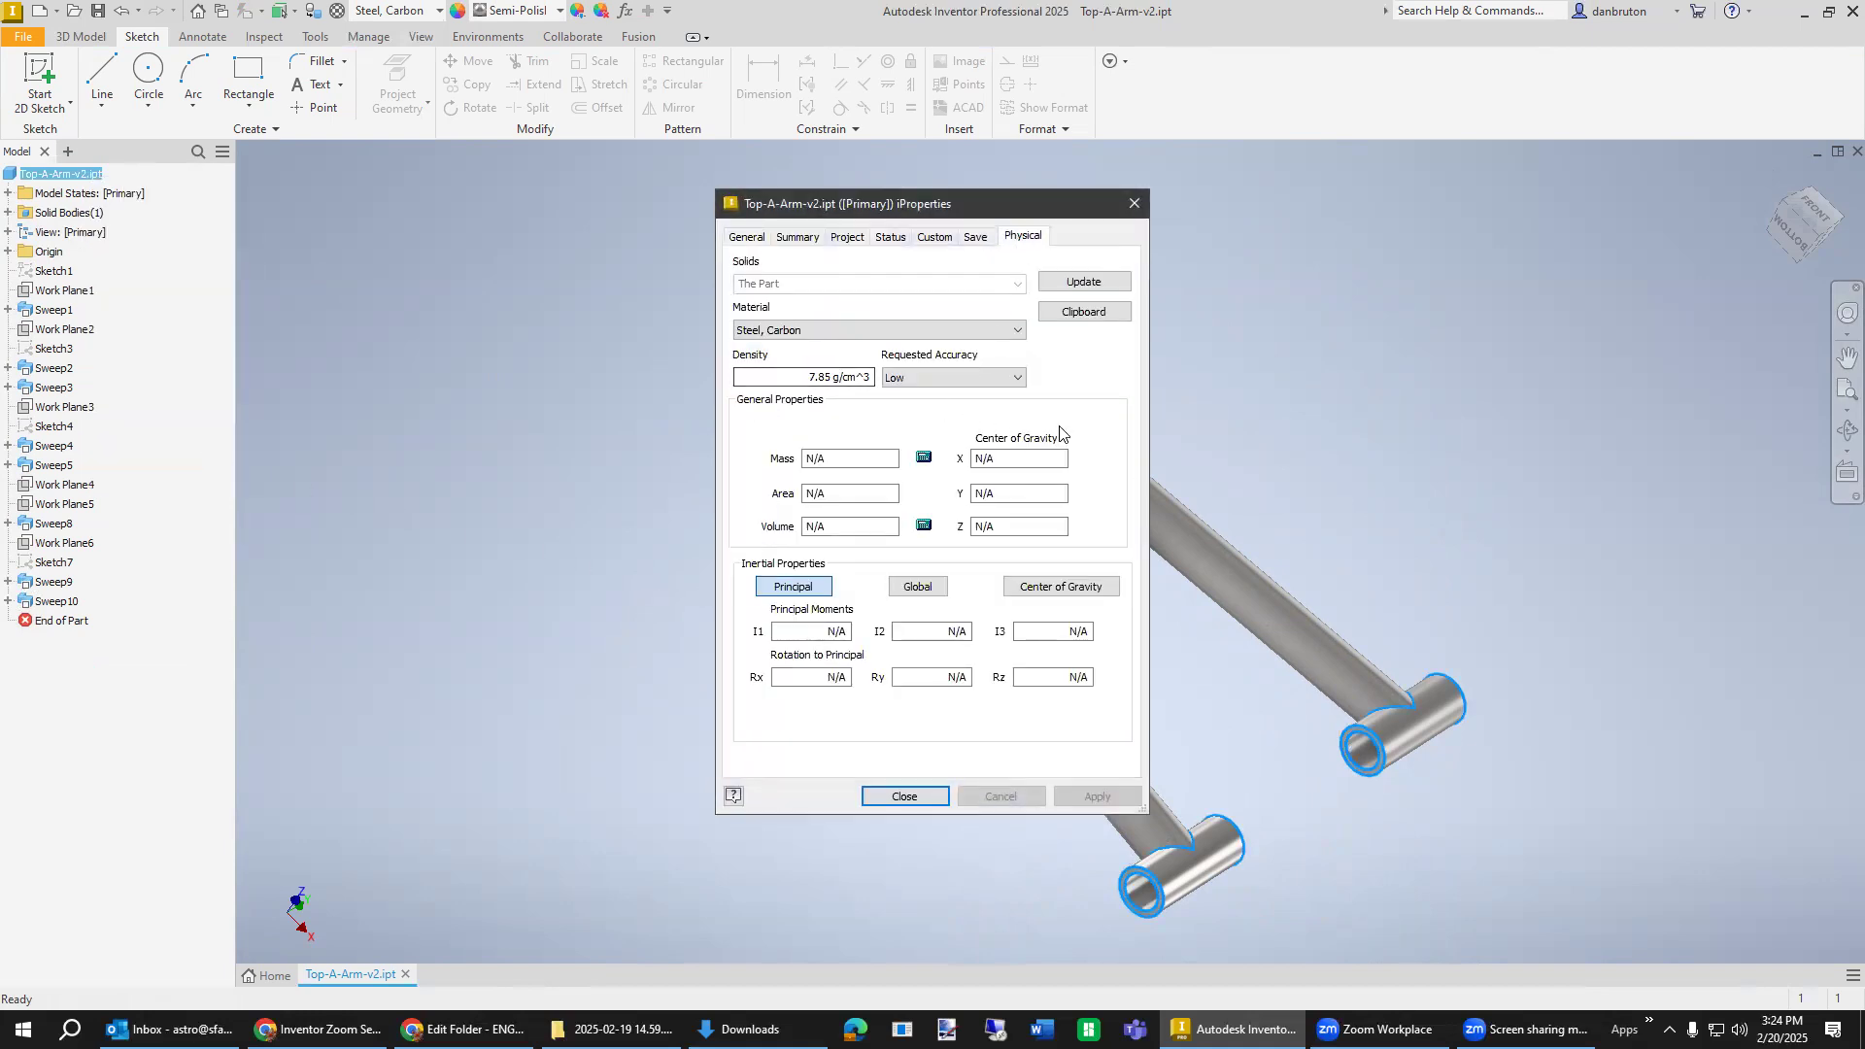
left_click(1091, 284)
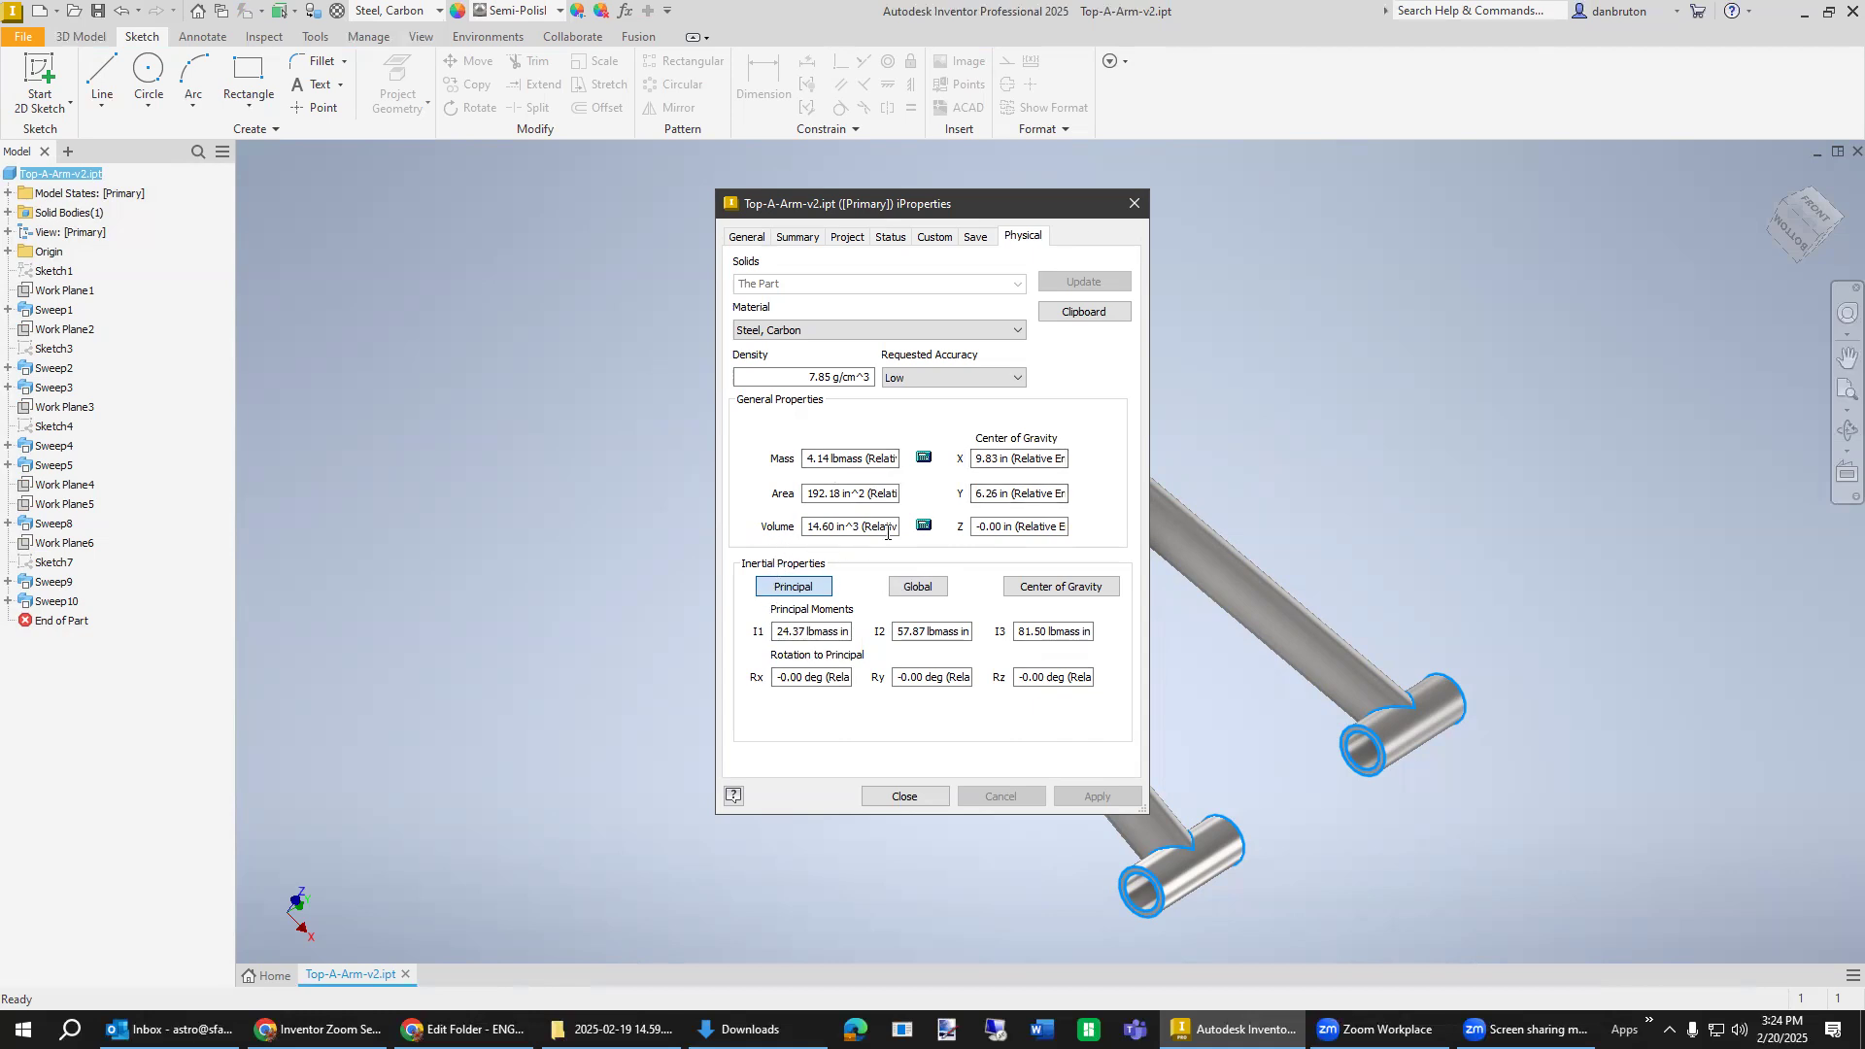
left_click(1133, 203)
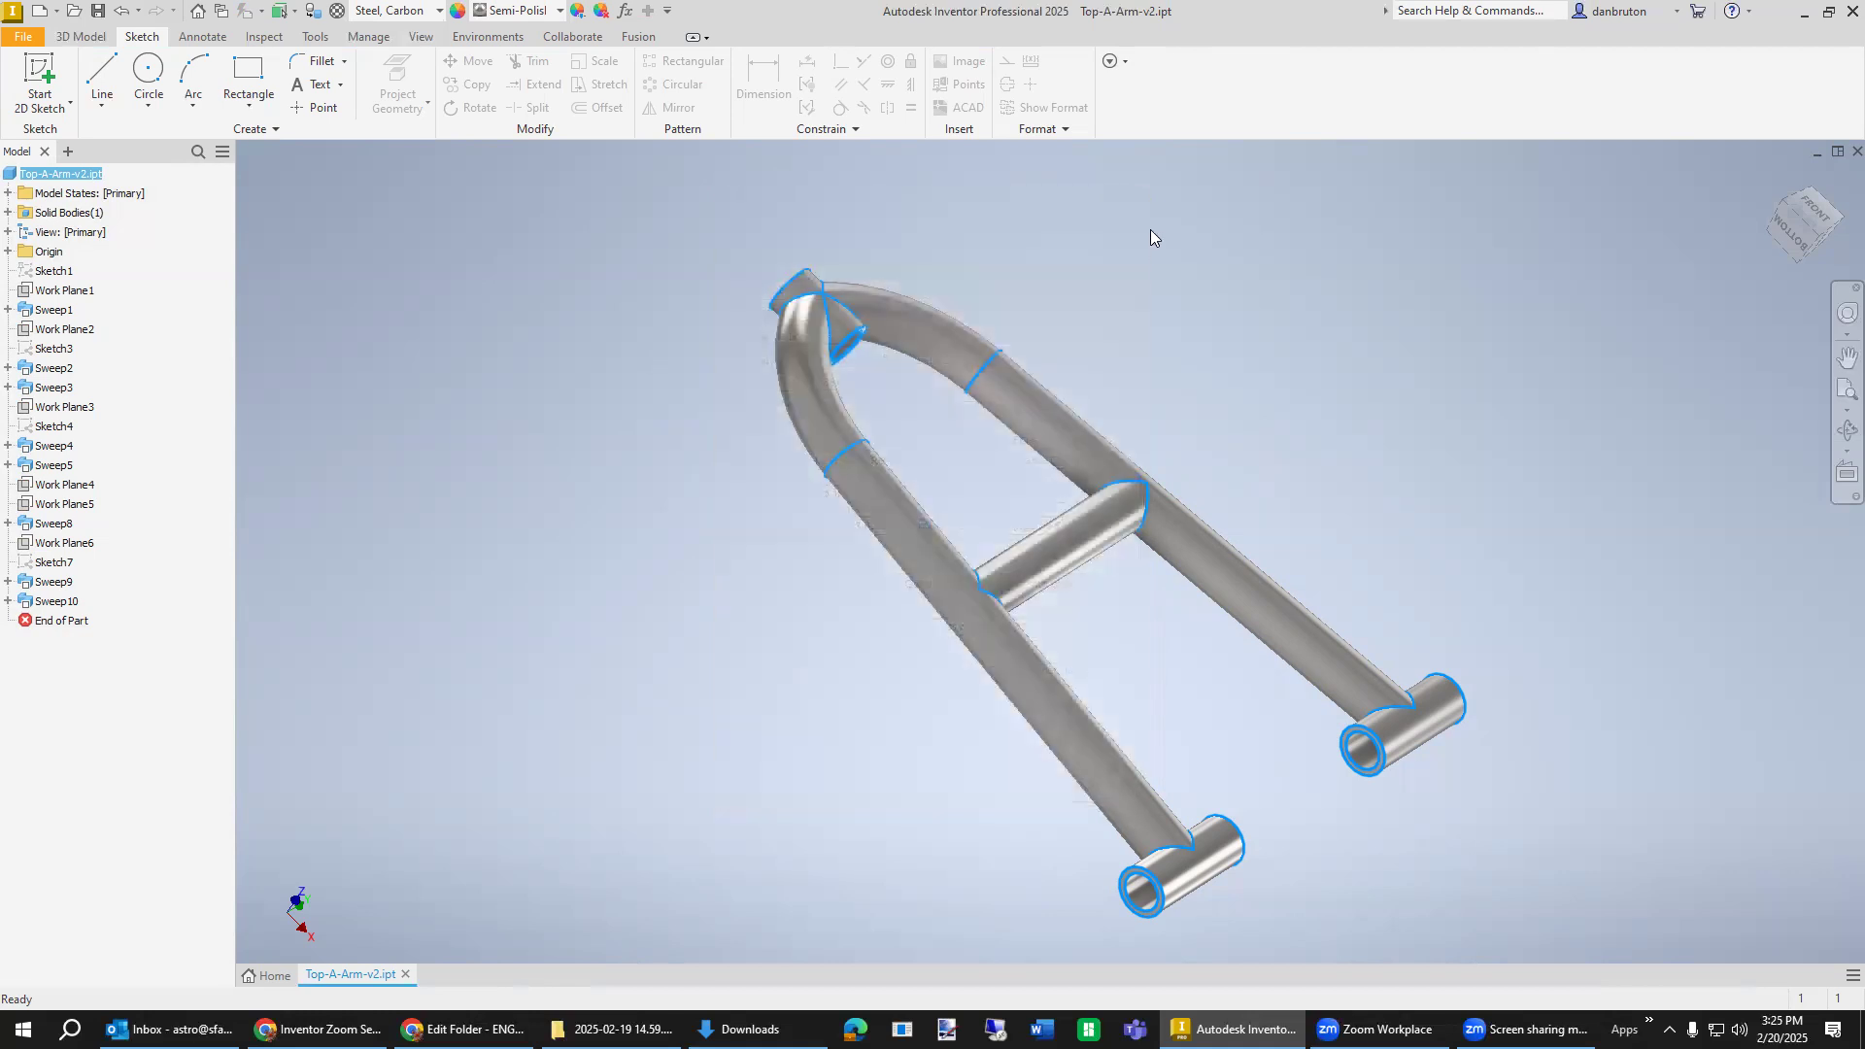
Save the part under the new name Top-A-Arm-v2-Sweep.ipt in the Baja SAE folder.
left_click(89, 39)
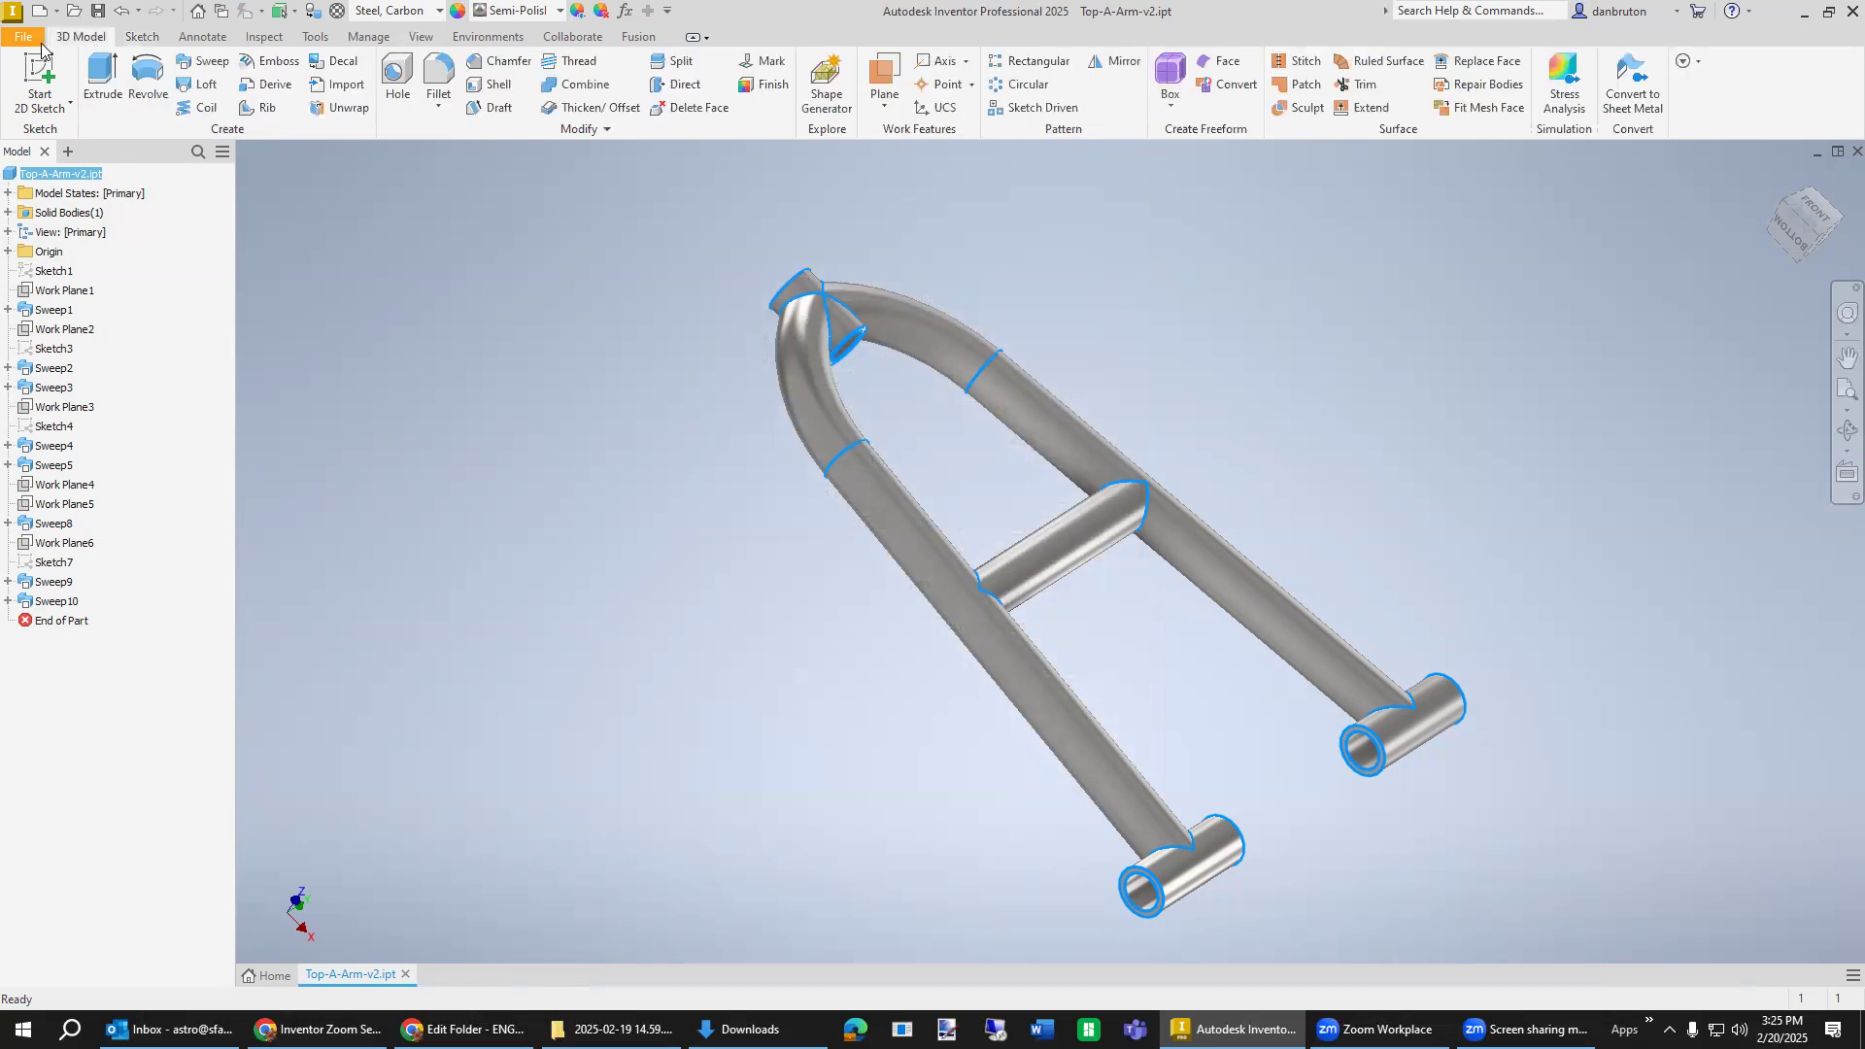
left_click(22, 37)
left_click(97, 264)
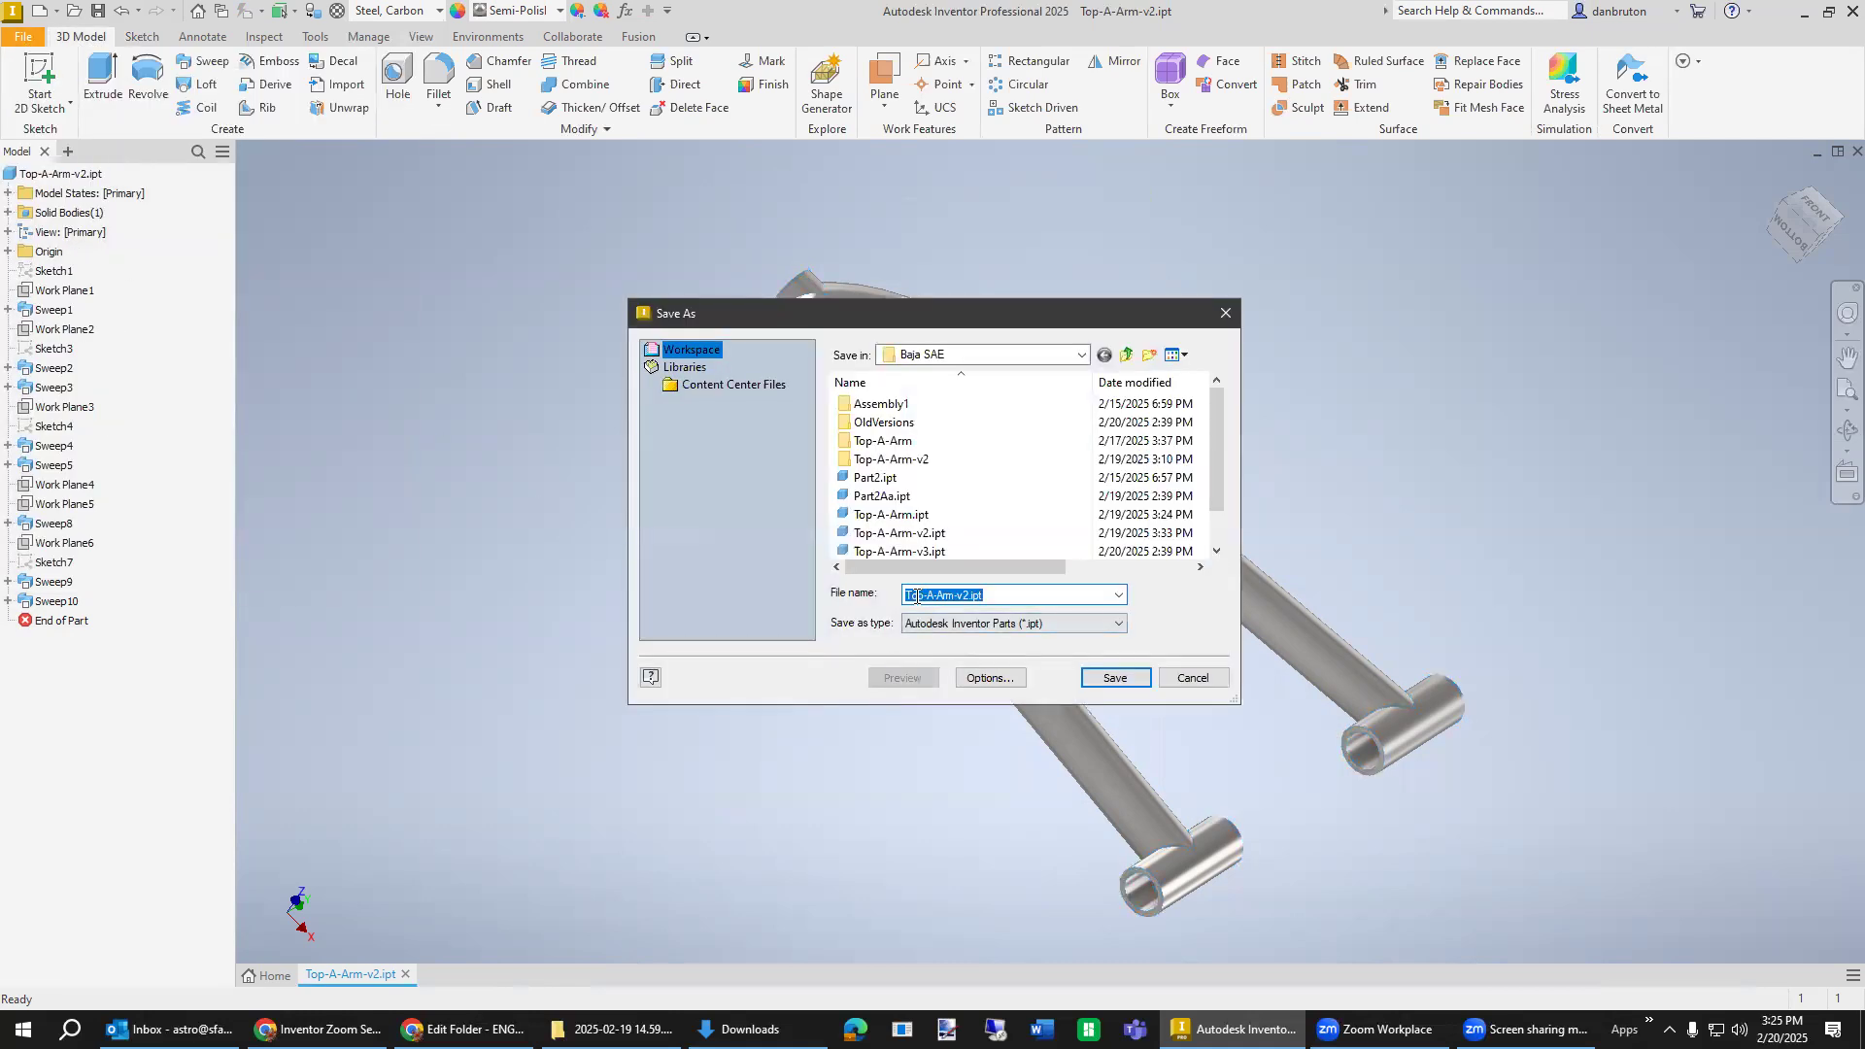
left_click(966, 597)
type("-as")
type("weep")
left_click(1117, 677)
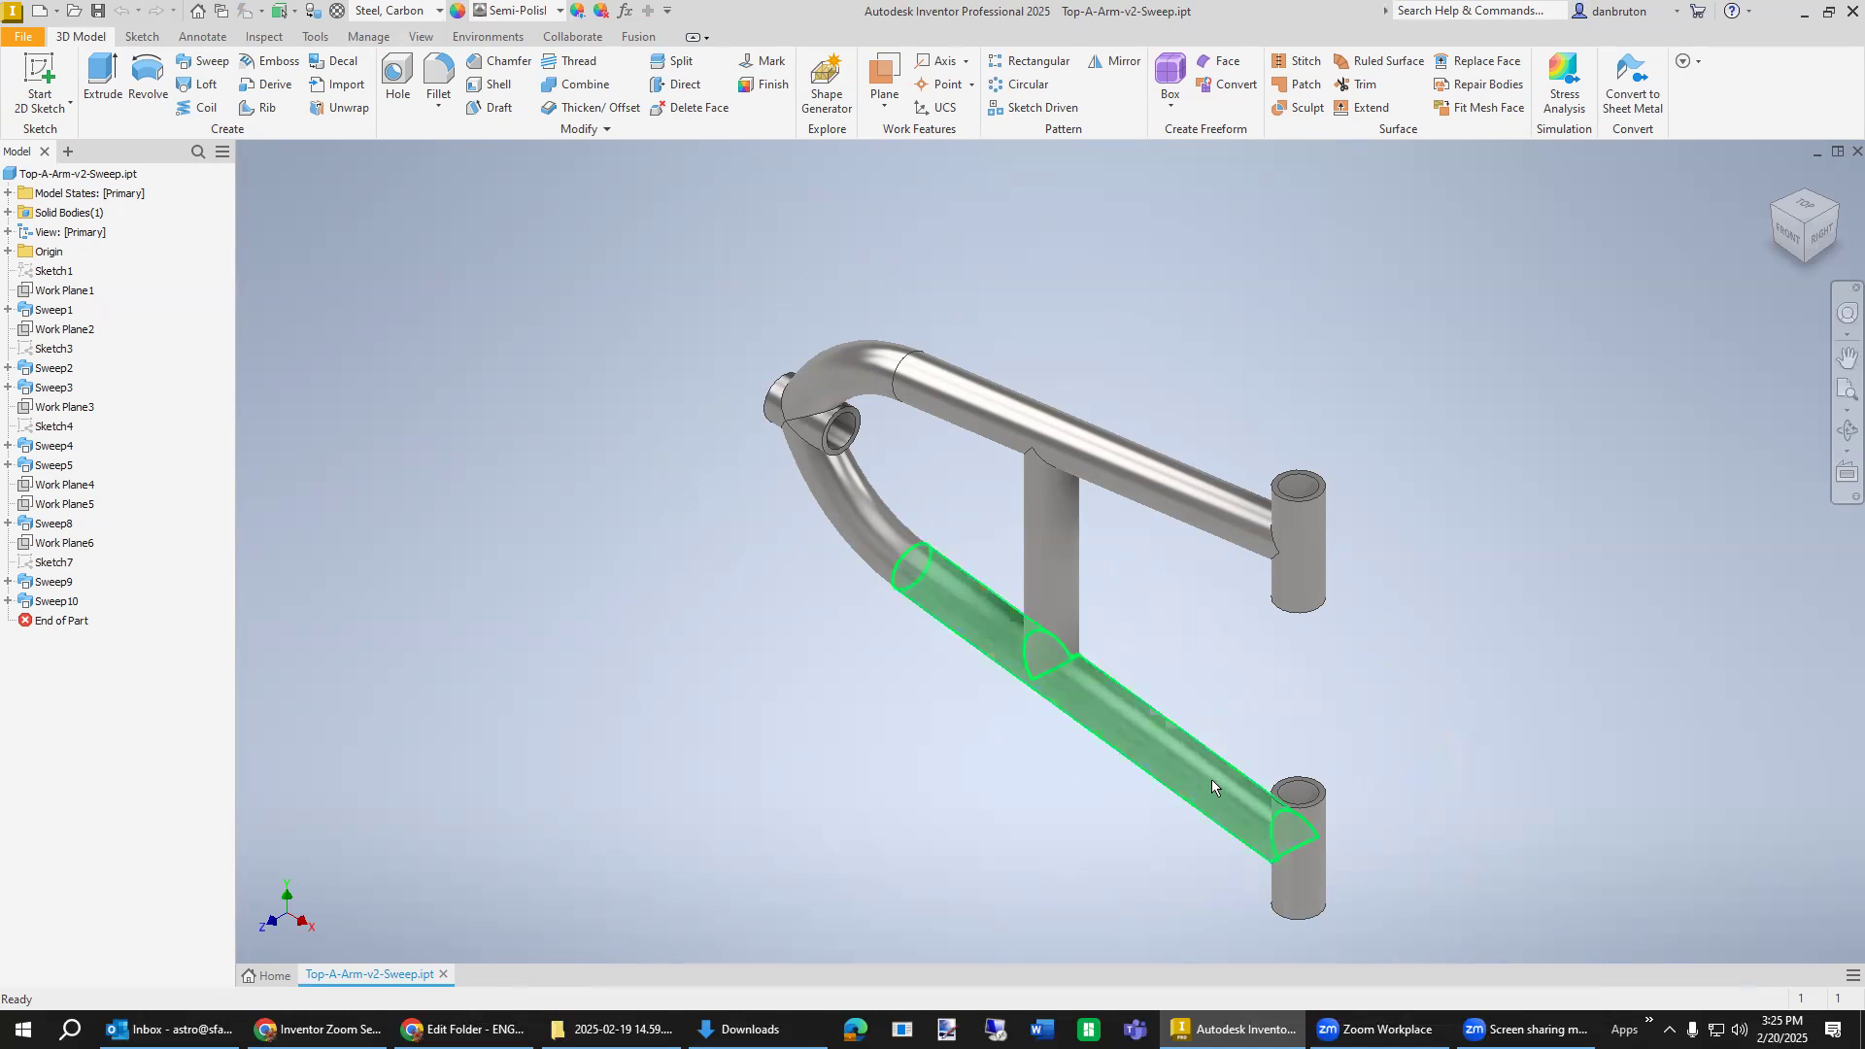
Change the A-arm's visual style to a shaded display without edge lines.
scroll(1505, 723, "up", 3)
scroll(1505, 723, "down", 3)
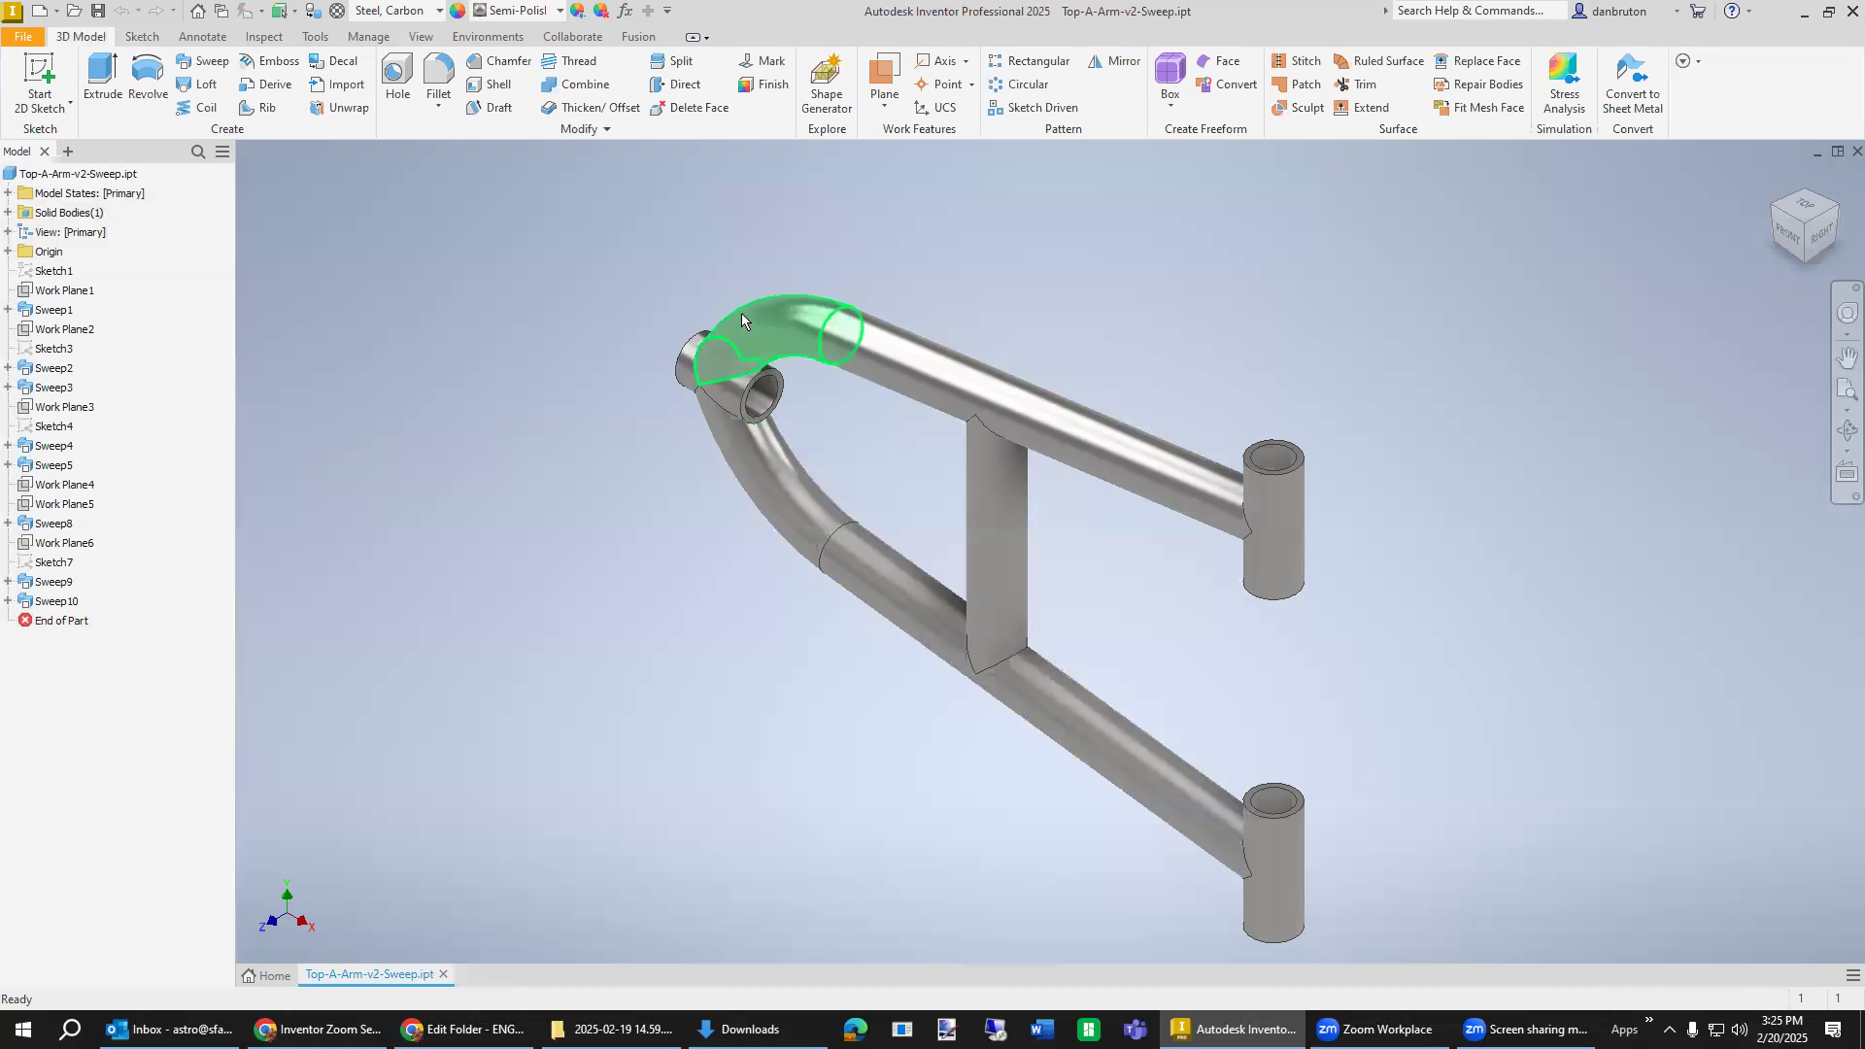
left_click(420, 37)
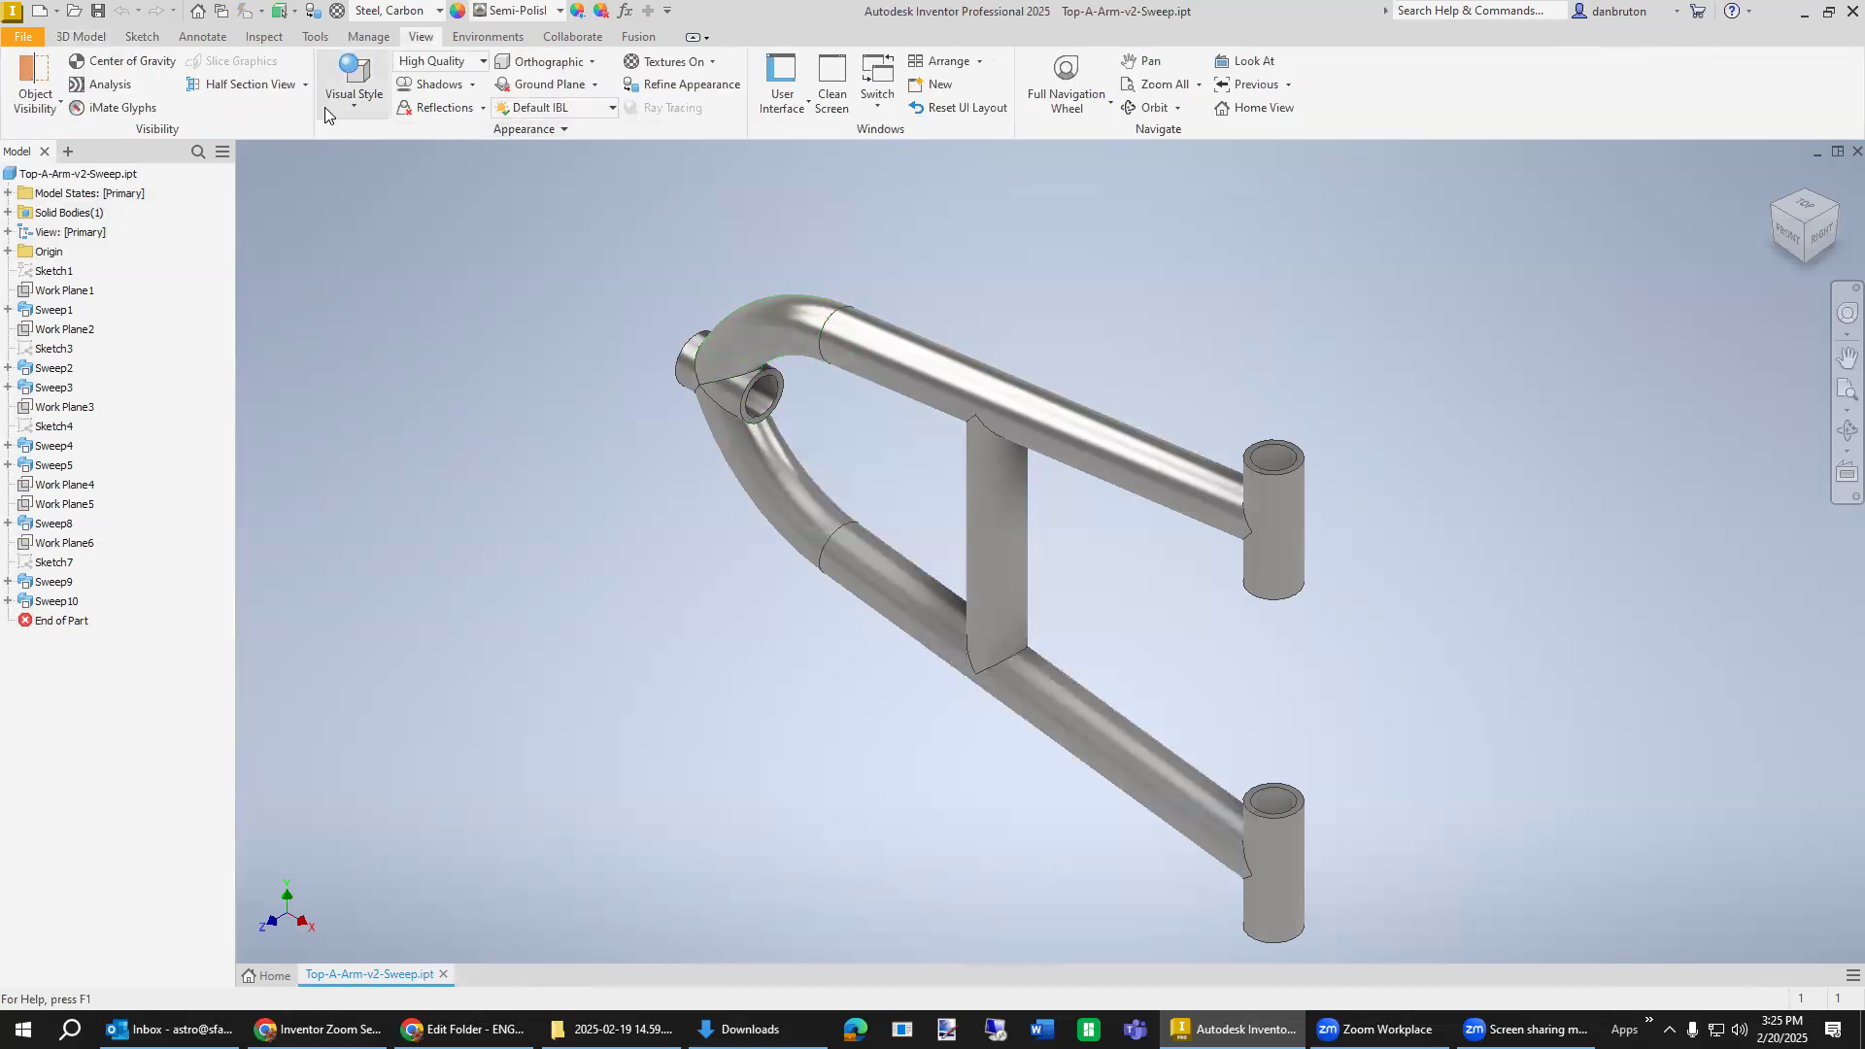
left_click(352, 107)
left_click(385, 181)
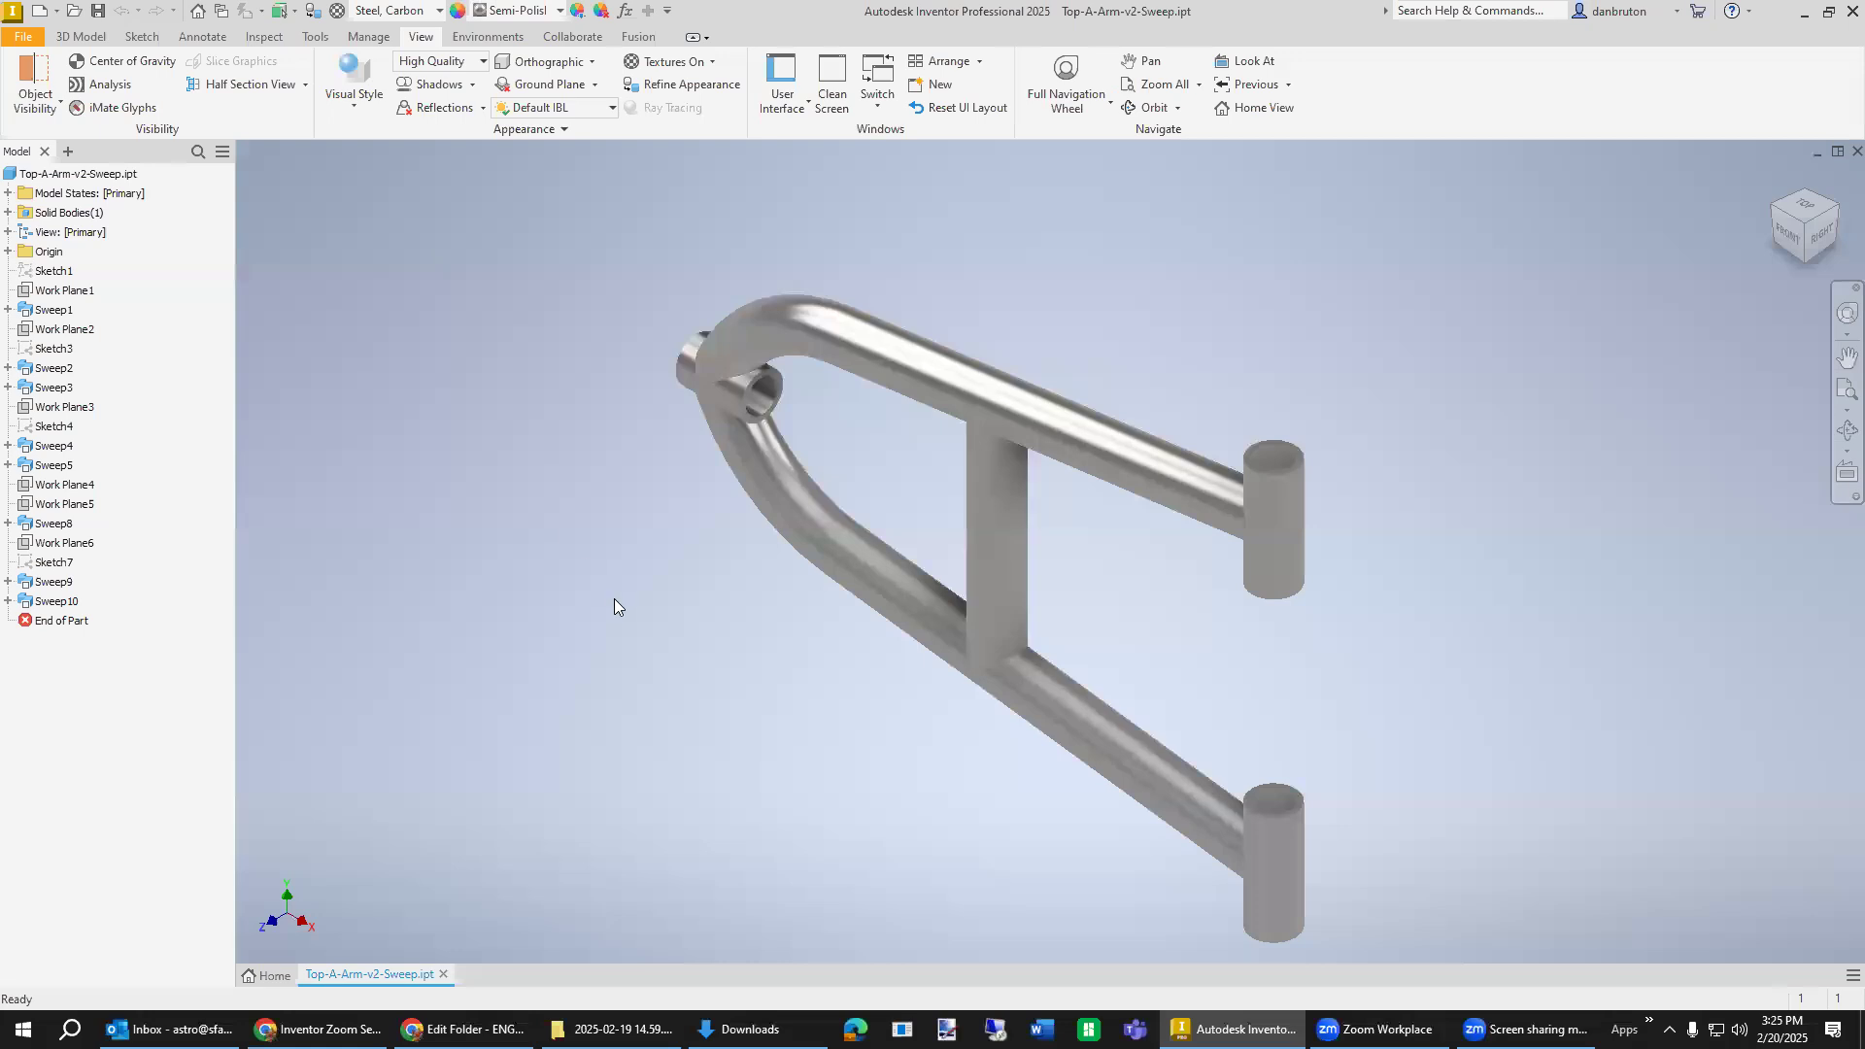